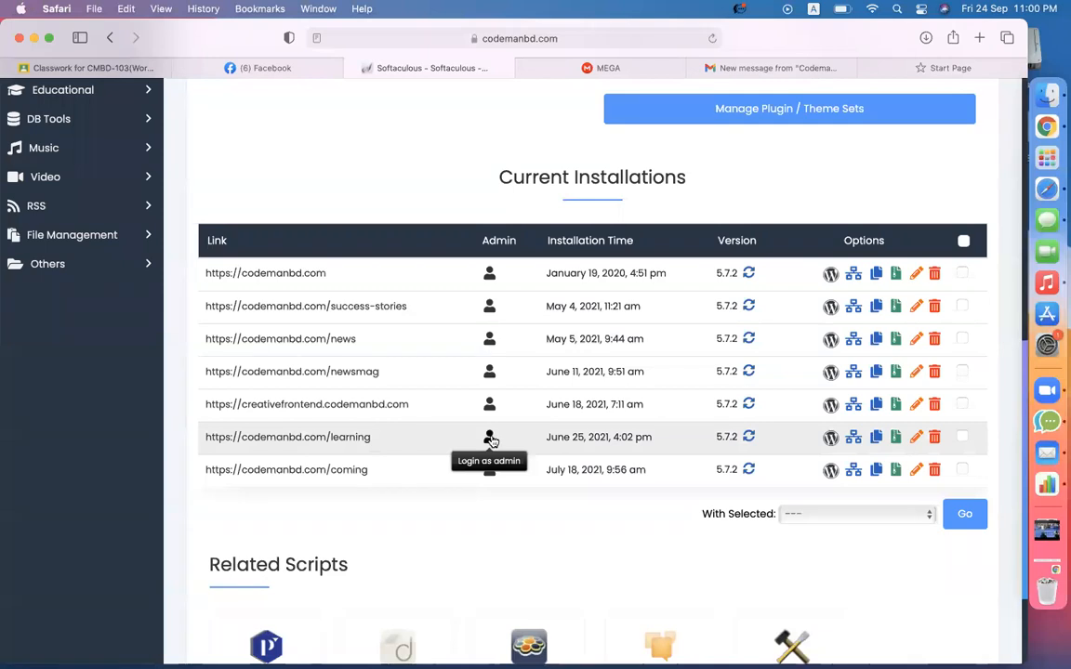
- Log into the codemanbd.com/learning WordPress admin dashboard through Softaculous
{"action": "left_click", "coordinate": [490, 439]}
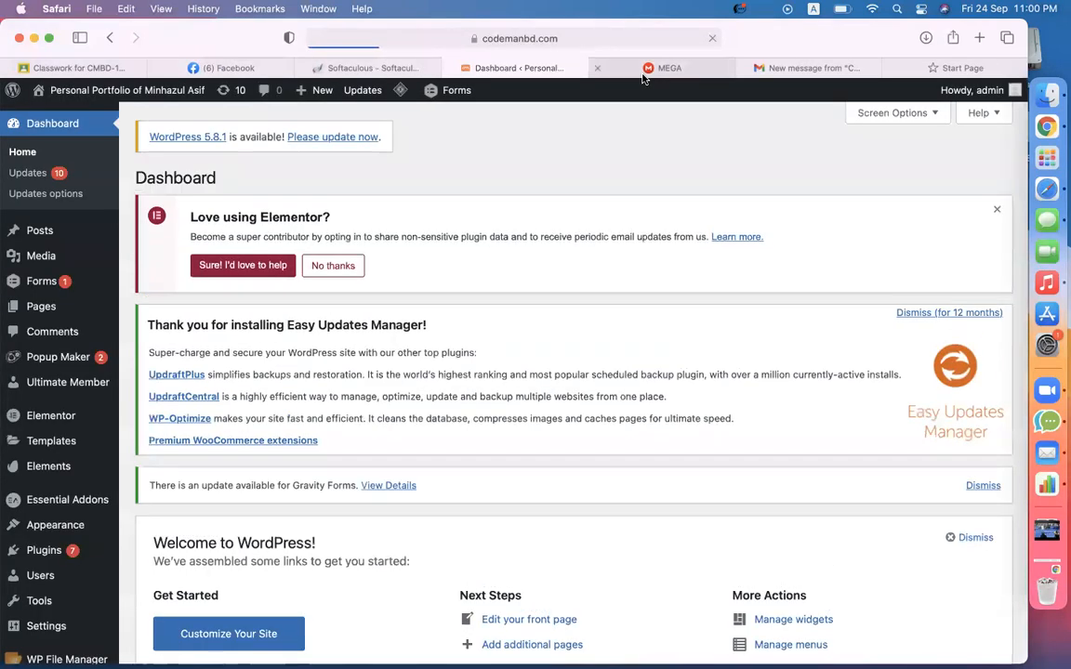
{"action": "left_click", "coordinate": [642, 75]}
{"action": "left_click", "coordinate": [569, 70]}
- Look over the loaded dashboard, then bring the MEGA cloud drive into view
{"action": "scroll", "coordinate": [453, 468], "scroll_direction": "down", "scroll_amount": 15}
{"action": "scroll", "coordinate": [452, 468], "scroll_direction": "up", "scroll_amount": 15}
{"action": "scroll", "coordinate": [453, 468], "scroll_direction": "down", "scroll_amount": 15}
{"action": "scroll", "coordinate": [452, 465], "scroll_direction": "up", "scroll_amount": 15}
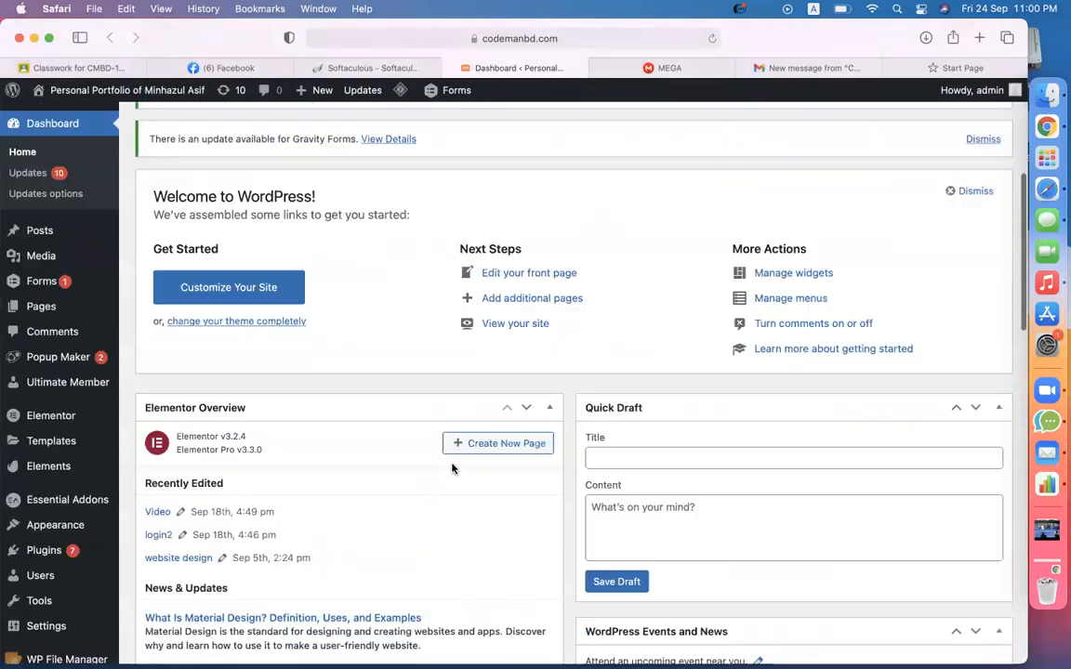
{"action": "left_click", "coordinate": [656, 68]}
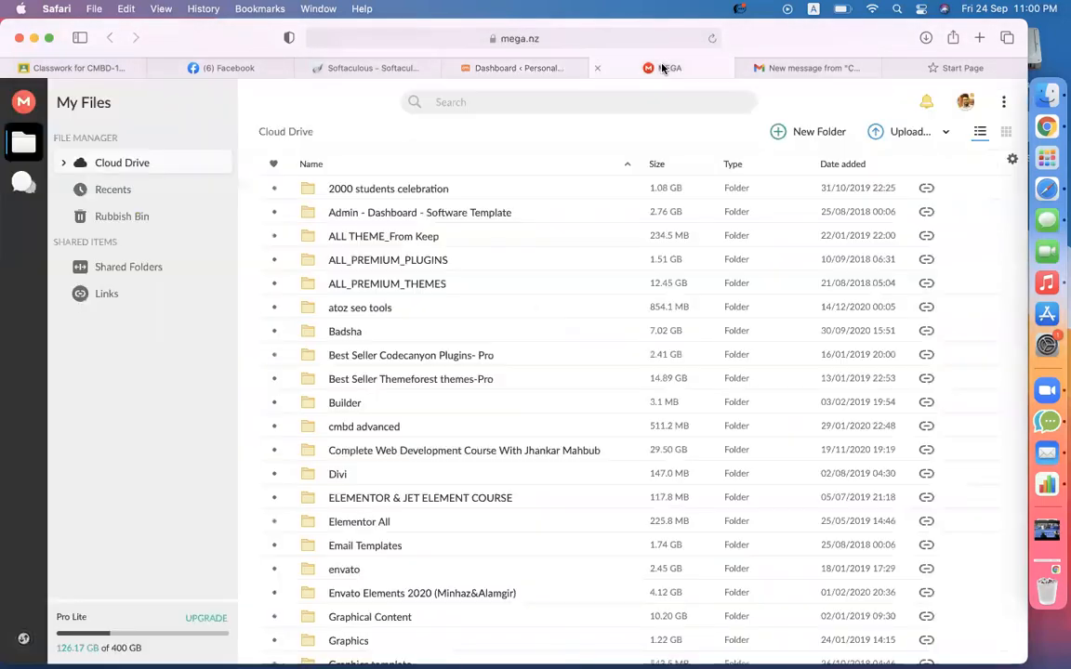
- Search the MEGA cloud drive for 'elfsight', then switch over to Google Chrome
{"action": "left_click", "coordinate": [528, 103]}
{"action": "type", "text": "elfsight"}
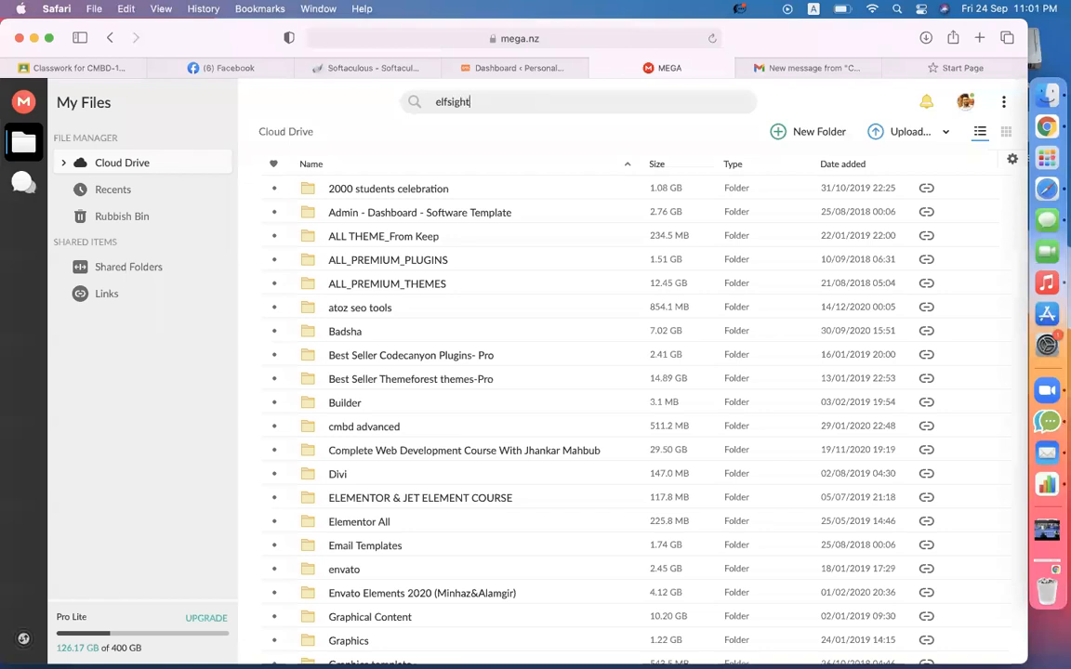
{"action": "key", "text": "Return"}
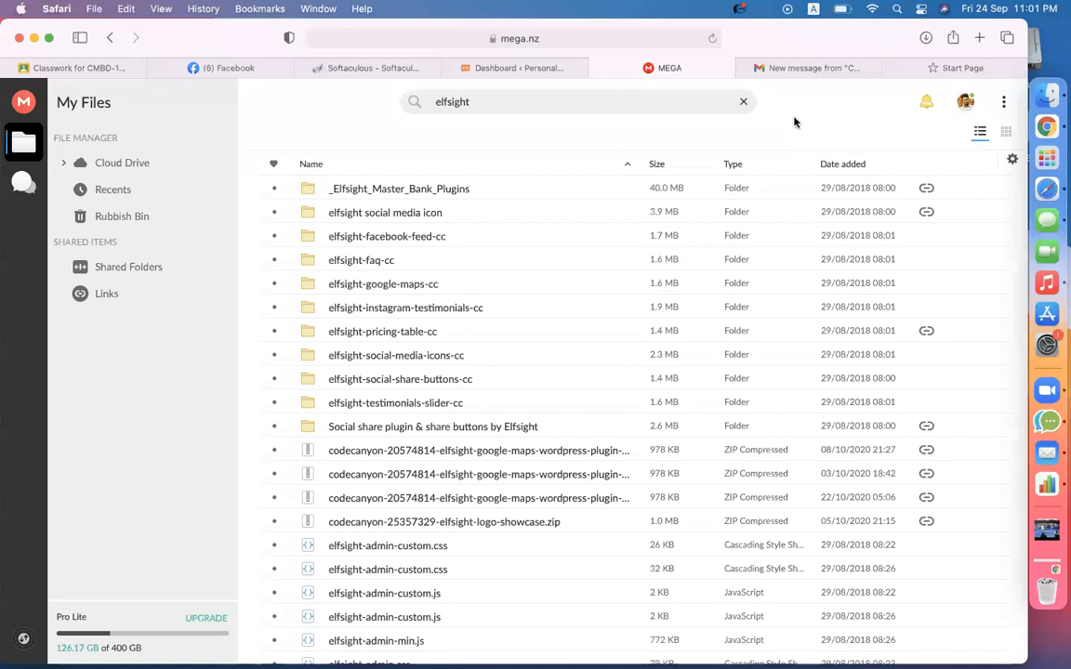
{"action": "left_click", "coordinate": [1027, 129]}
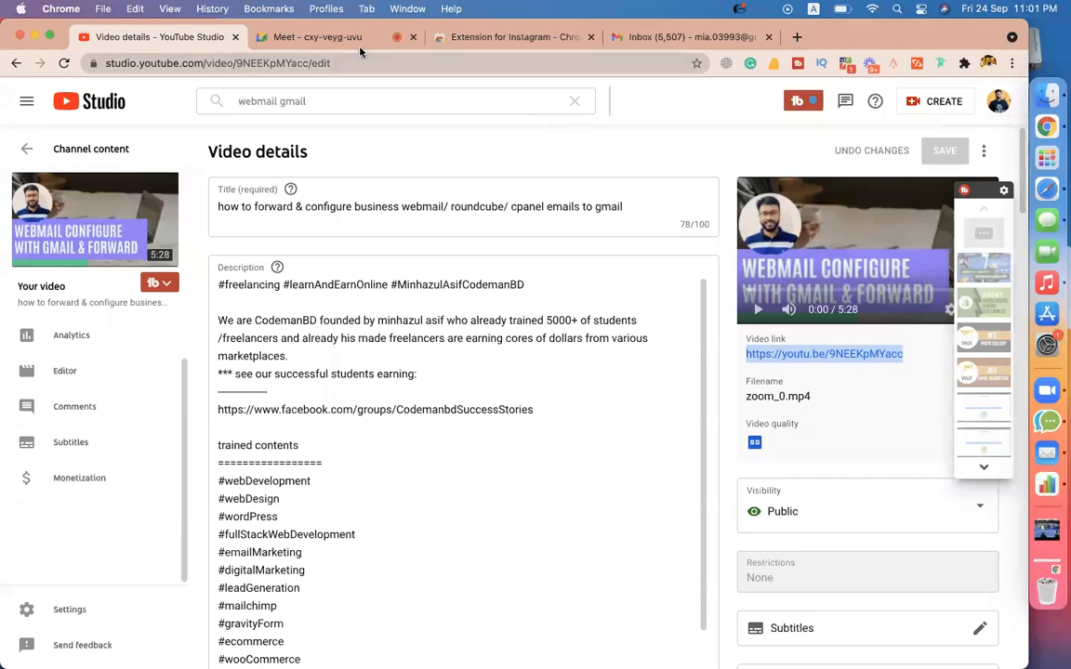
- Admit the waiting participant into the Google Meet call, then return to MEGA's elfsight results
{"action": "left_click", "coordinate": [359, 40]}
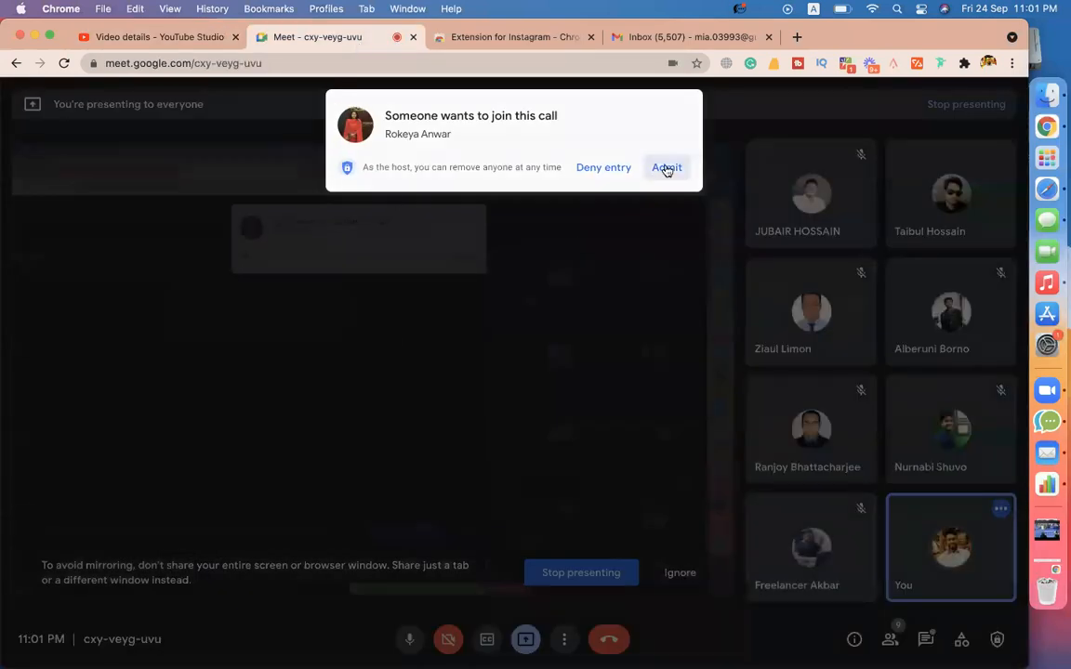
{"action": "left_click", "coordinate": [665, 171]}
{"action": "left_click", "coordinate": [1026, 172]}
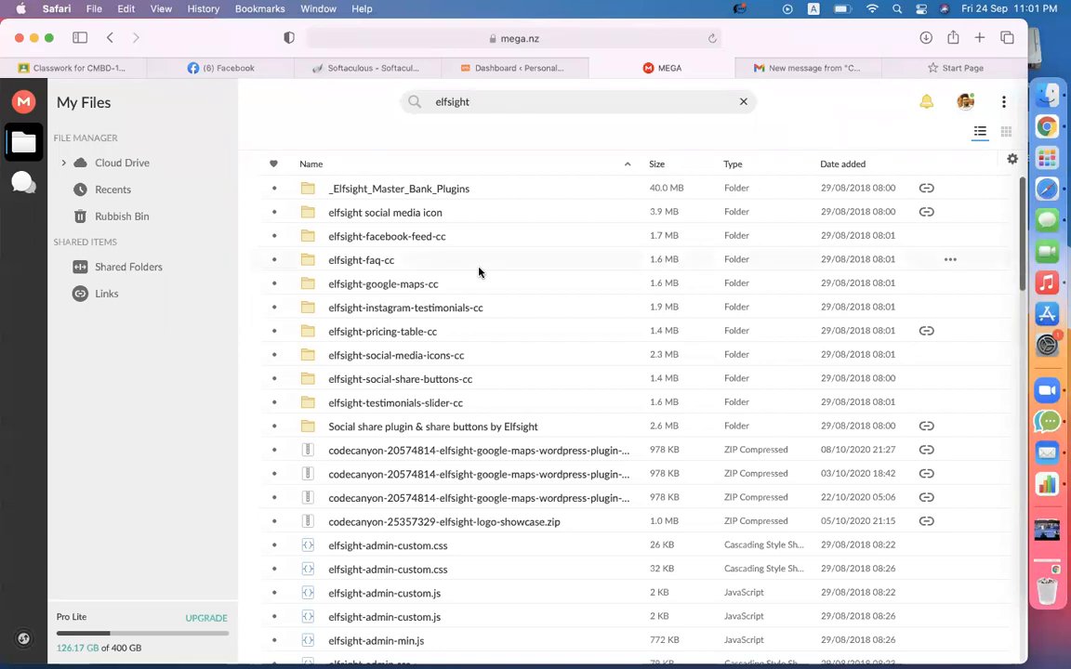
- Open _Elfsight_Master_Bank_Plugins and select the elements-wordpress-pricing-table-plugin folder
{"action": "double_click", "coordinate": [313, 188]}
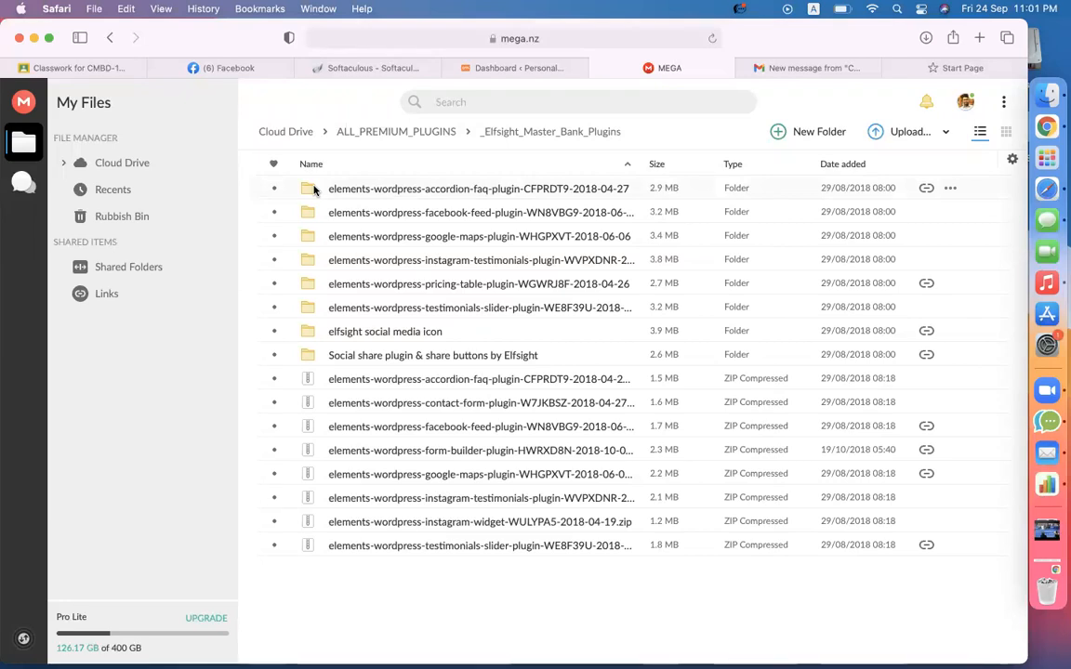
{"action": "left_click", "coordinate": [394, 235]}
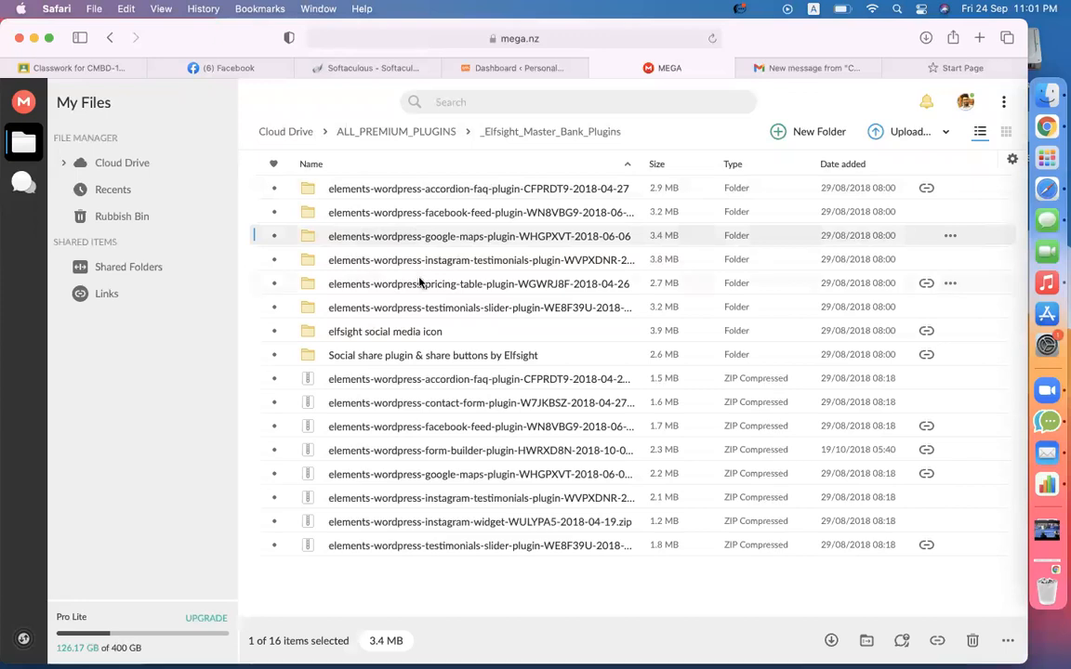
{"action": "left_click", "coordinate": [420, 283]}
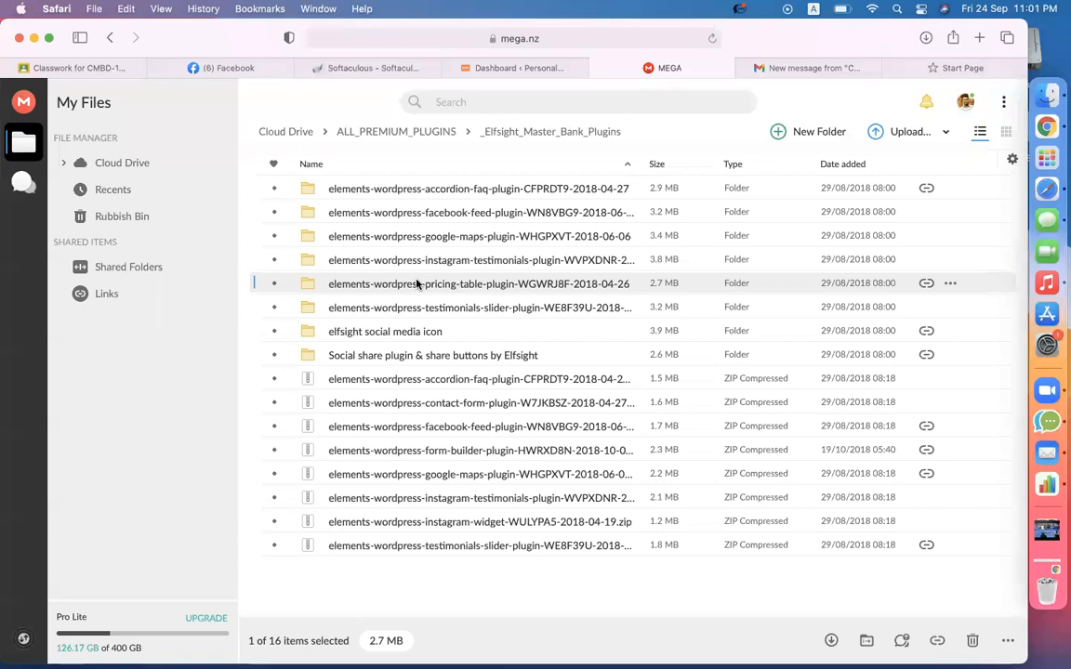
- Google 'elfsight pricing table' in a new Safari tab, correcting the 'tabel' typo
{"action": "left_click", "coordinate": [967, 68]}
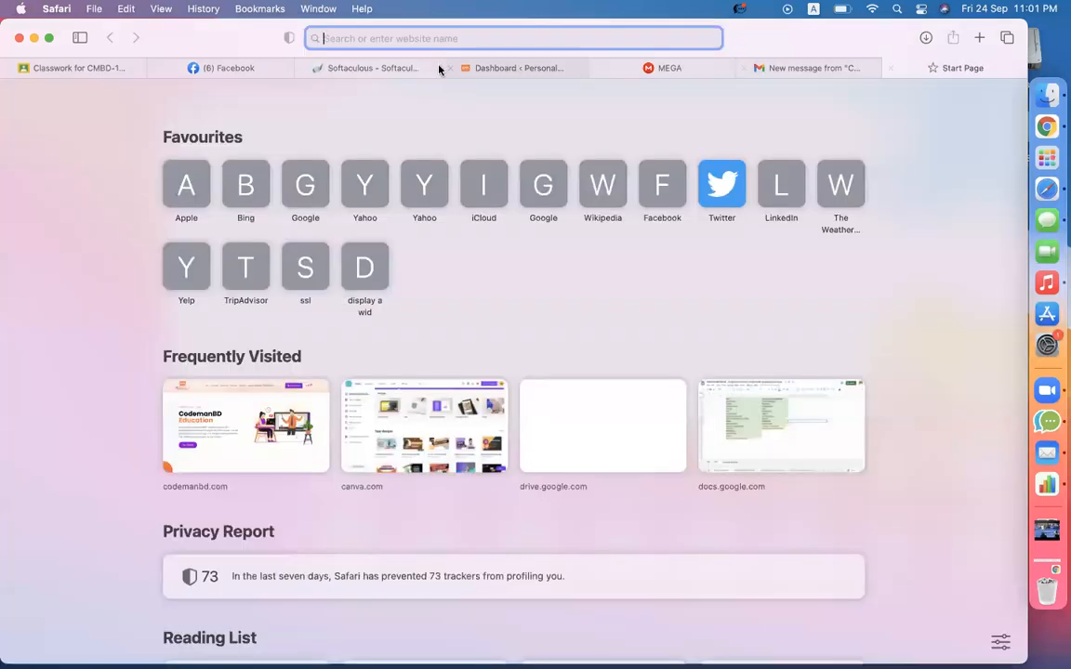
{"action": "type", "text": "elfs"}
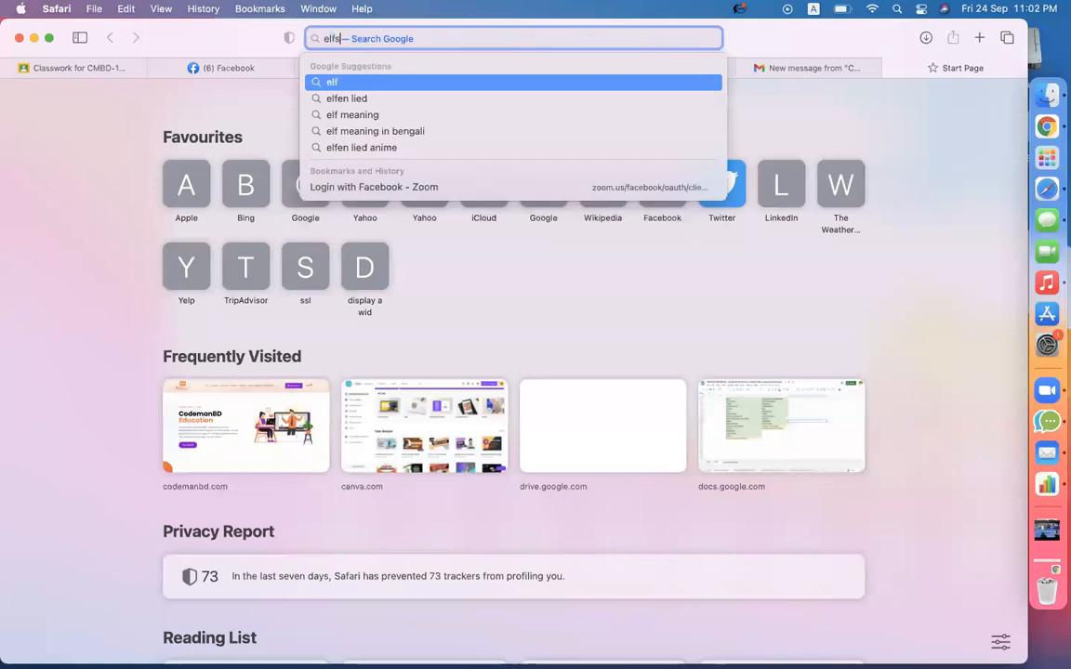
{"action": "type", "text": "ight pri"}
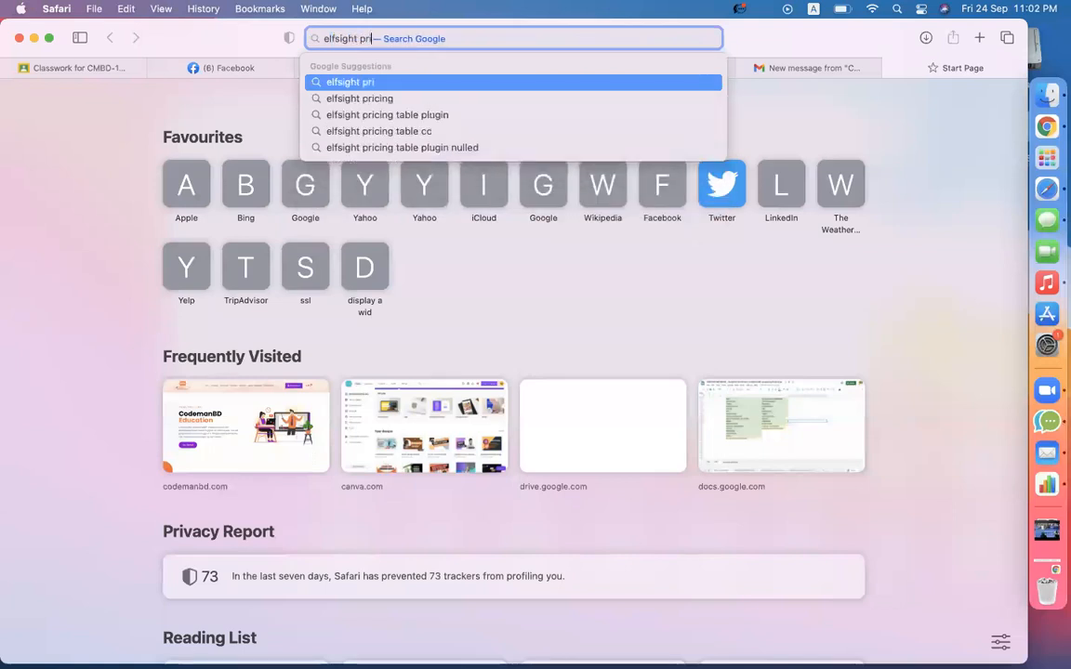
{"action": "type", "text": "cing tabel"}
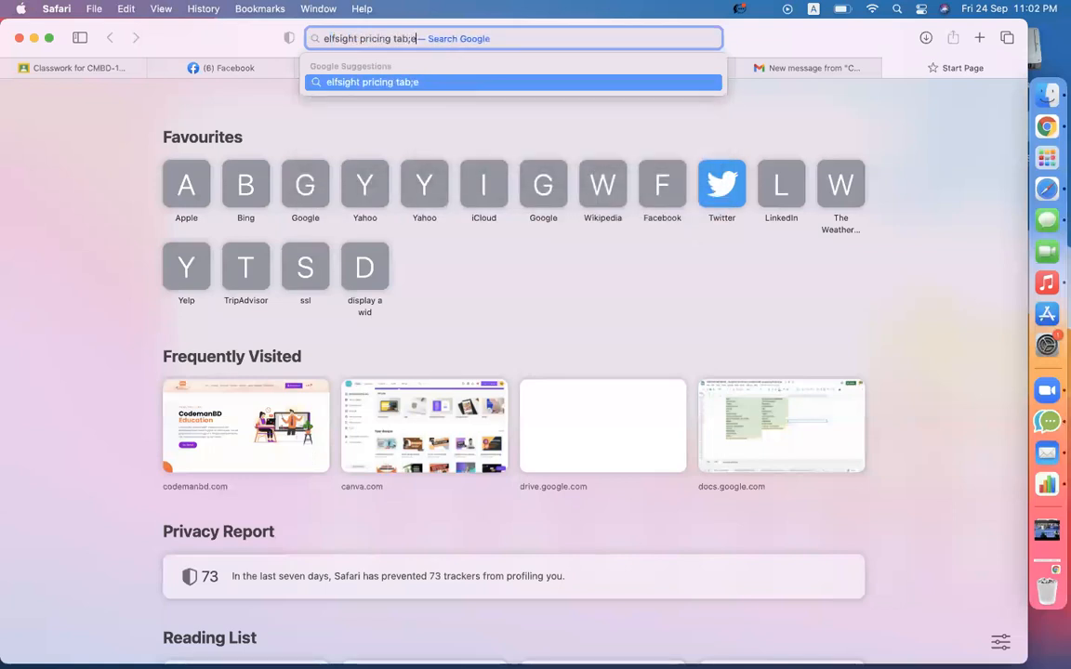
{"action": "key", "text": "BackSpace"}
{"action": "key", "text": "BackSpace"}
{"action": "type", "text": "le"}
{"action": "key", "text": "Return"}
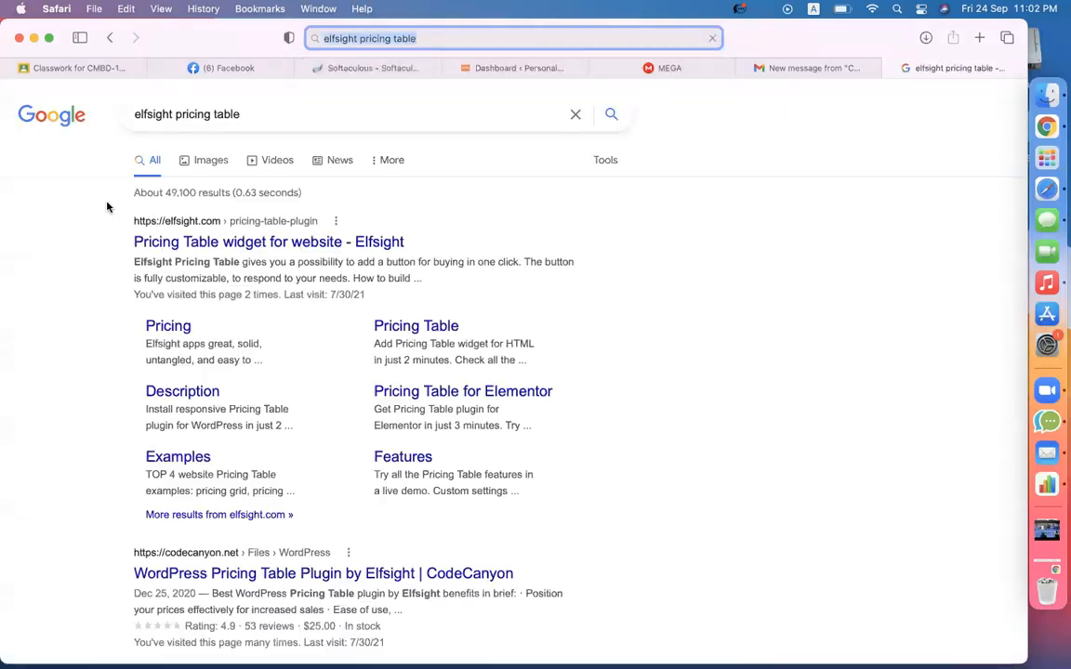
{"action": "scroll", "coordinate": [105, 360], "scroll_direction": "down", "scroll_amount": 5}
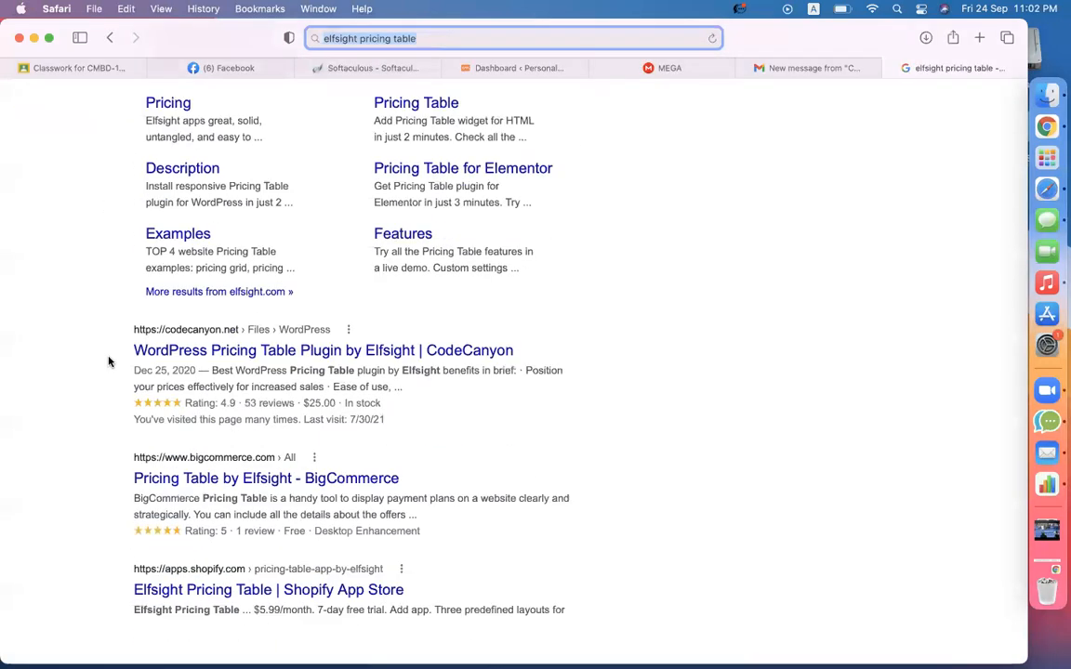
- Open Elfsight's WordPress Pricing Table page on CodeCanyon, check its URL, then return to MEGA
{"action": "left_click", "coordinate": [184, 354]}
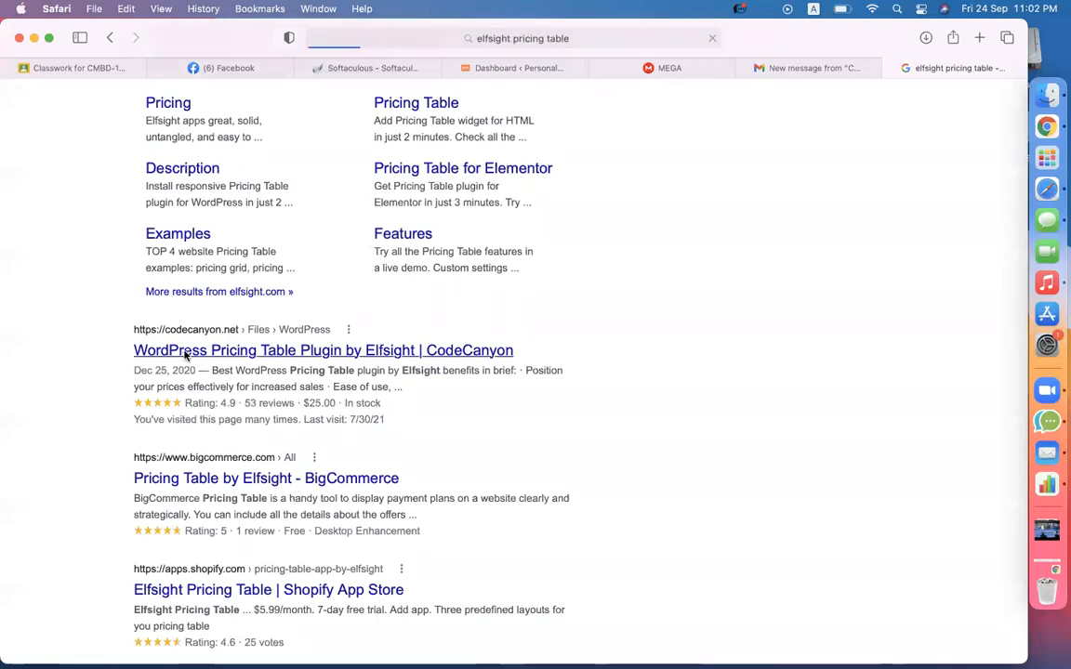
{"action": "mouse_move", "coordinate": [182, 217]}
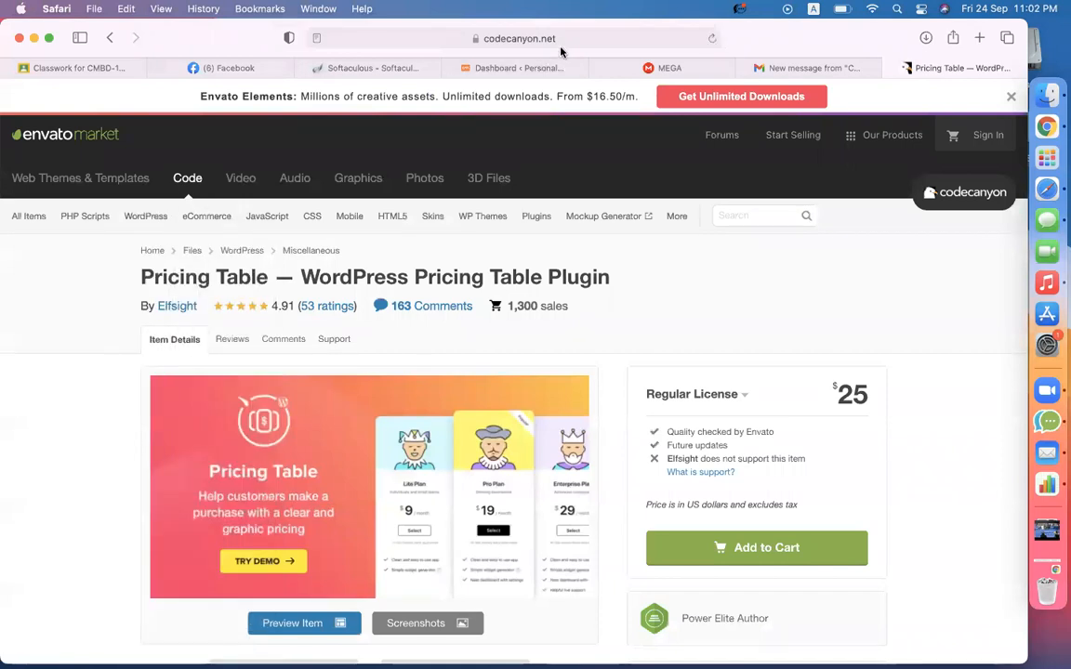
{"action": "left_click", "coordinate": [504, 37]}
{"action": "key", "text": "Right"}
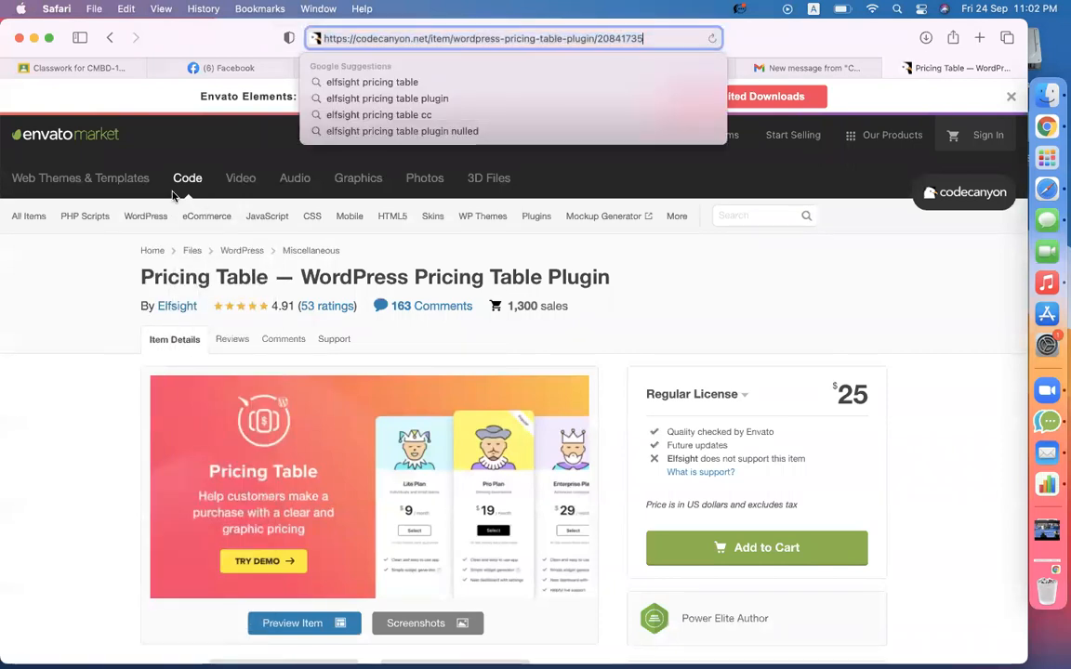
{"action": "left_click", "coordinate": [74, 356]}
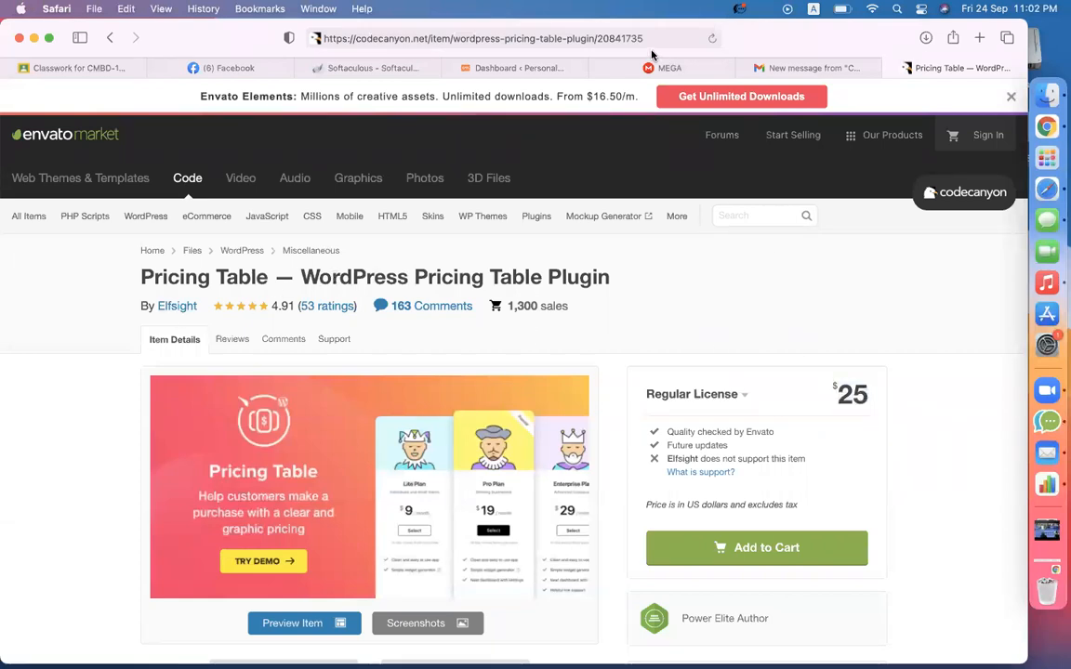
{"action": "left_click", "coordinate": [697, 70]}
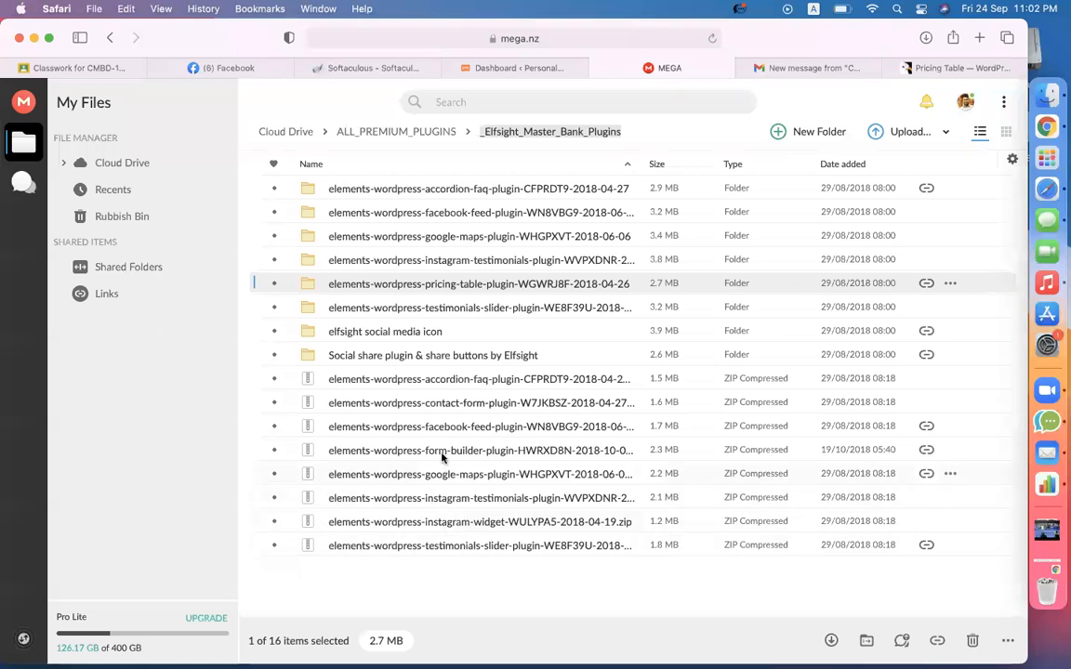
- Download the elements-wordpress-pricing-table-plugin folder from MEGA with Standard Download
{"action": "left_click", "coordinate": [410, 359]}
{"action": "right_click", "coordinate": [405, 286]}
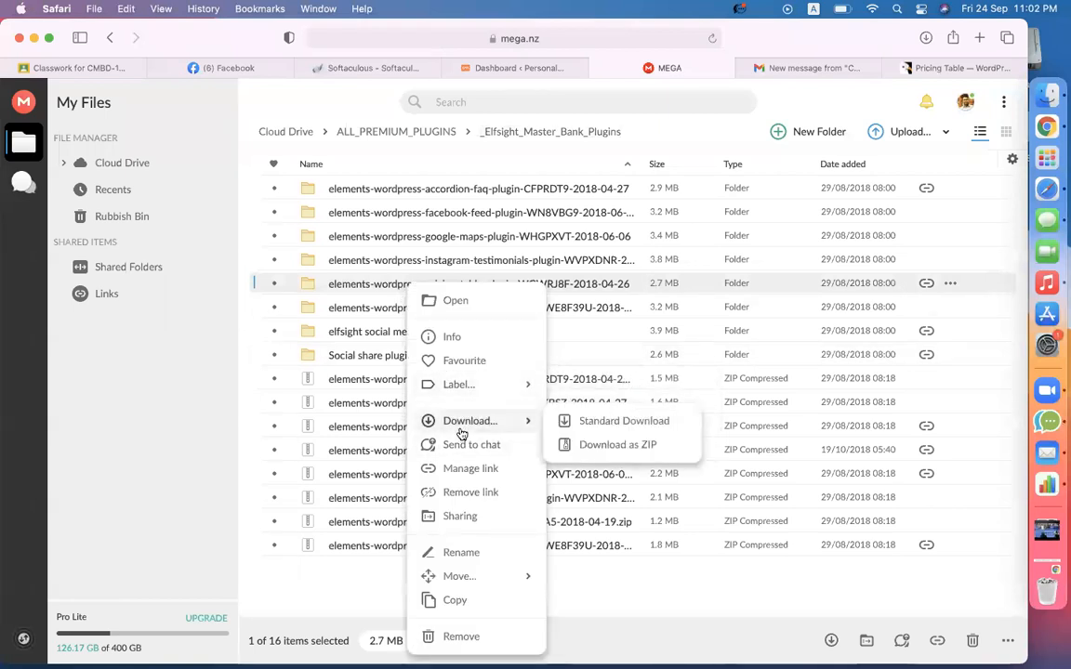
{"action": "left_click", "coordinate": [460, 430]}
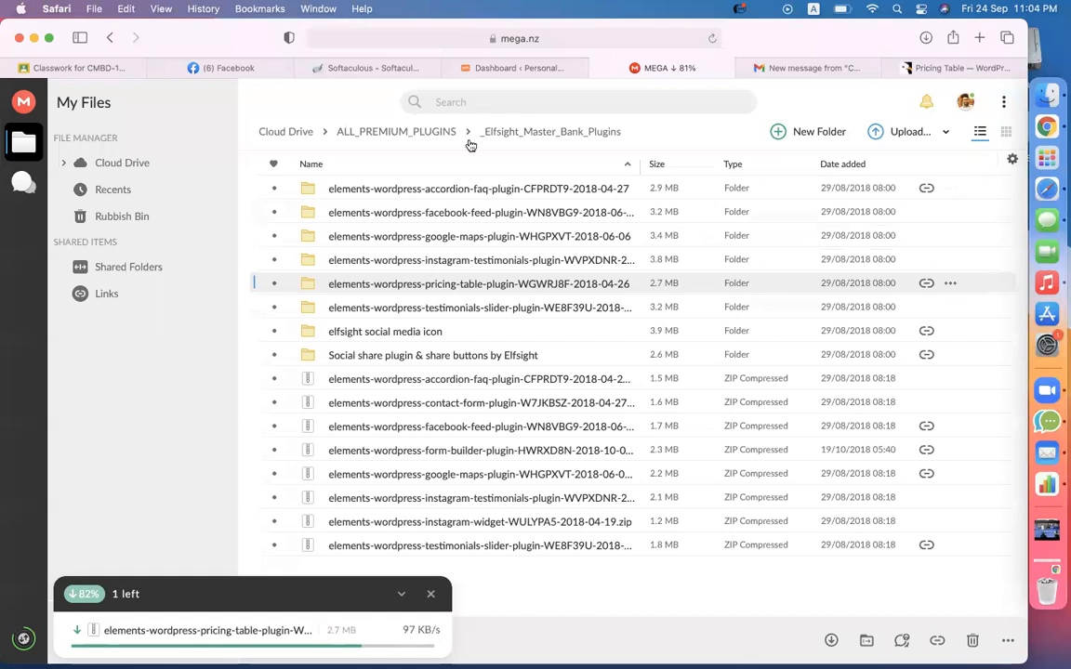
- Open Finder's Downloads folder and scroll through it looking for the plugin
{"action": "left_click", "coordinate": [1037, 100]}
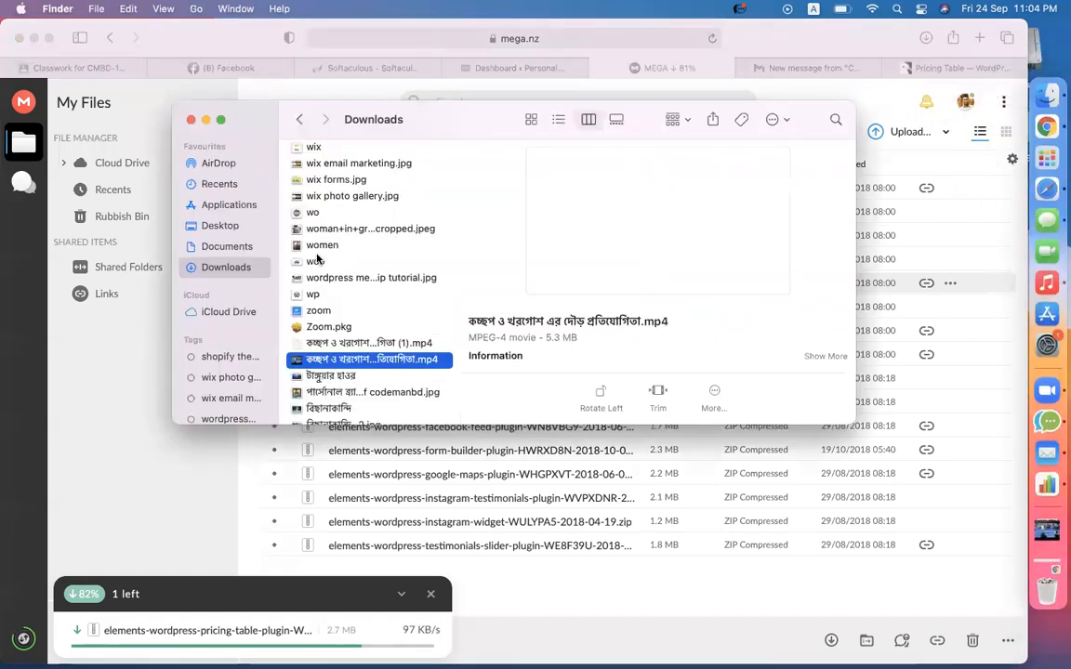
{"action": "left_click", "coordinate": [385, 294]}
{"action": "scroll", "coordinate": [352, 208], "scroll_direction": "up", "scroll_amount": 15}
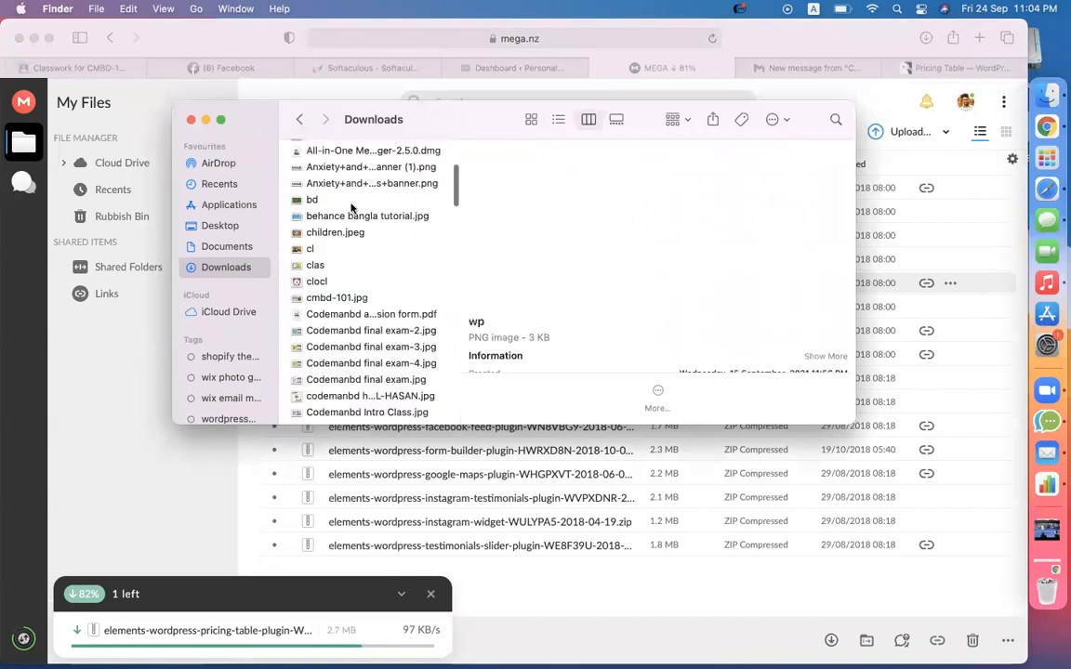
{"action": "scroll", "coordinate": [352, 208], "scroll_direction": "down", "scroll_amount": 10}
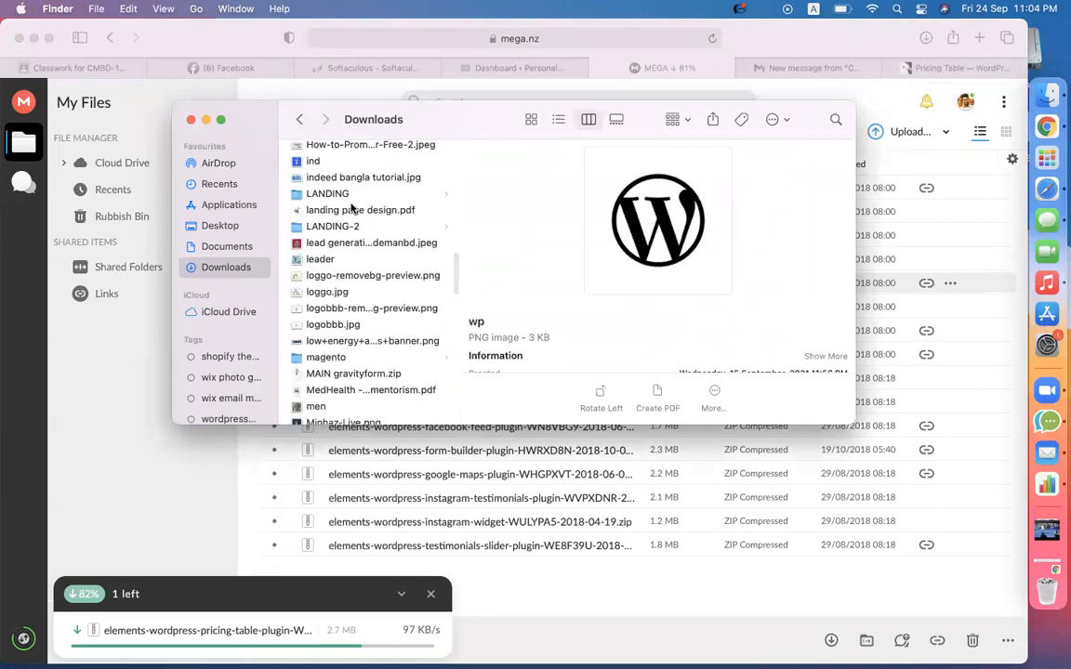
{"action": "scroll", "coordinate": [352, 209], "scroll_direction": "down", "scroll_amount": 10}
{"action": "scroll", "coordinate": [351, 208], "scroll_direction": "down", "scroll_amount": 4}
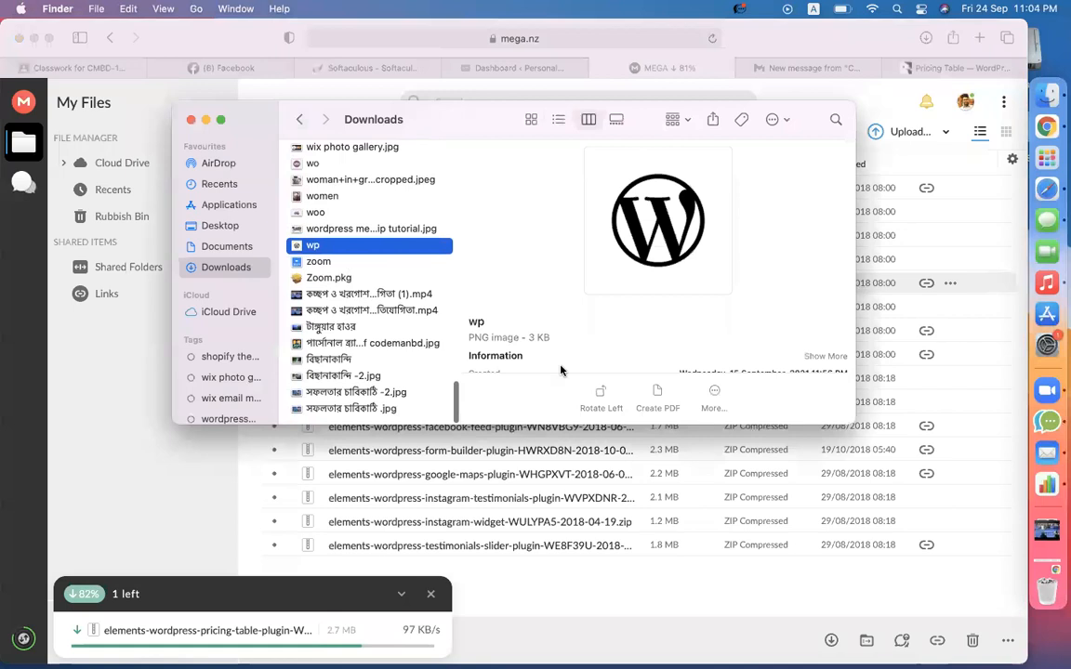
- Search MEGA for 'elfsight' and look over the resulting plugin folders
{"action": "left_click", "coordinate": [704, 557]}
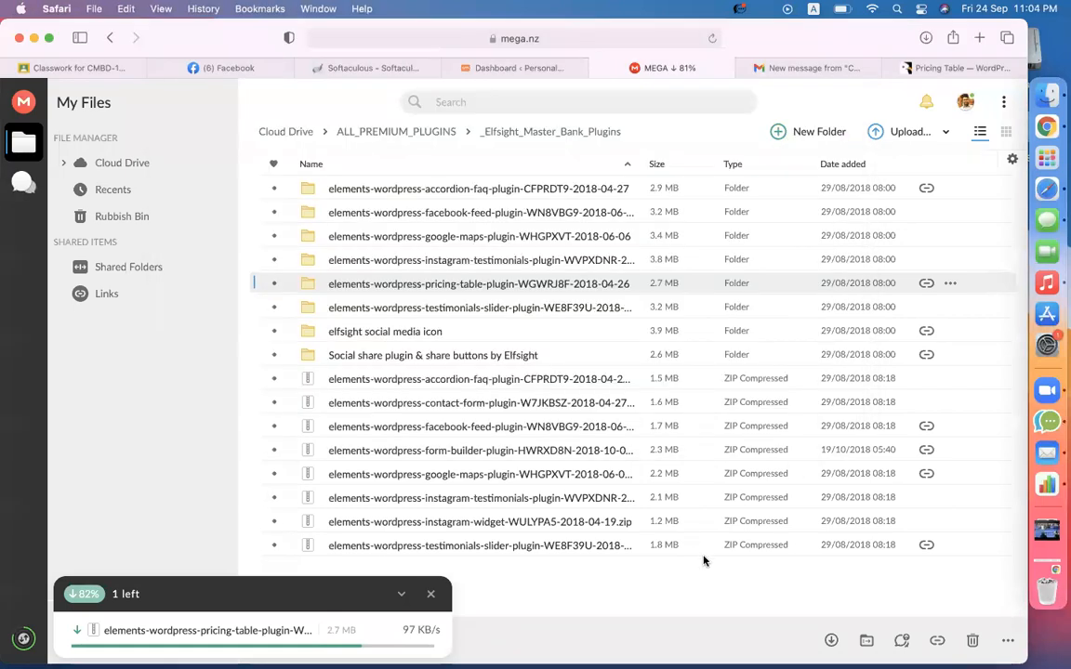
{"action": "type", "text": "elfsight"}
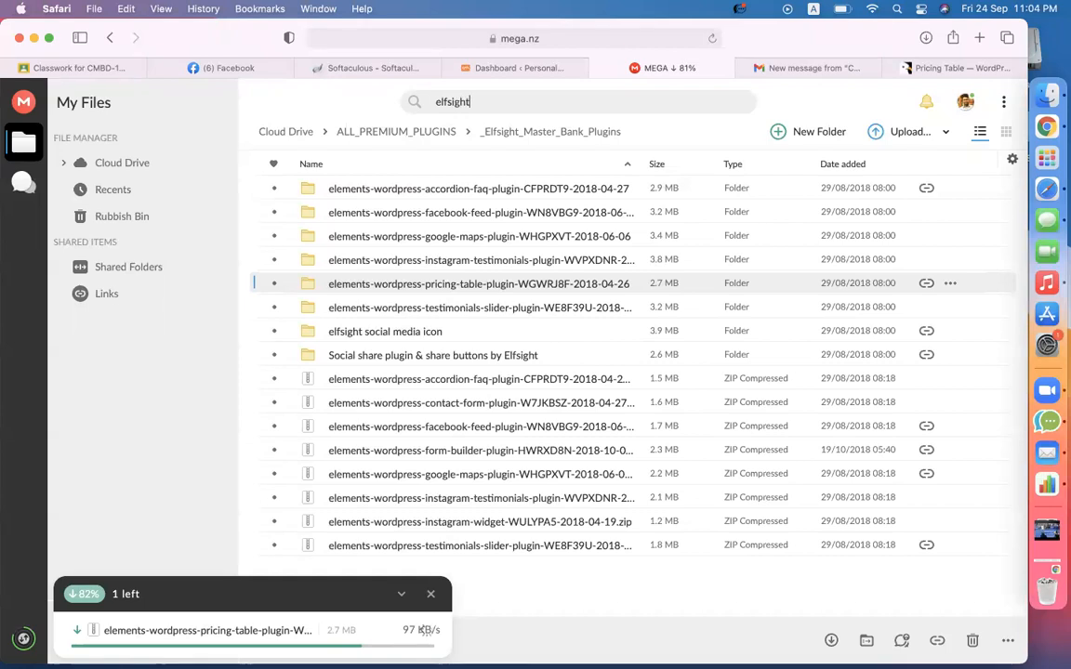
{"action": "key", "text": "Return"}
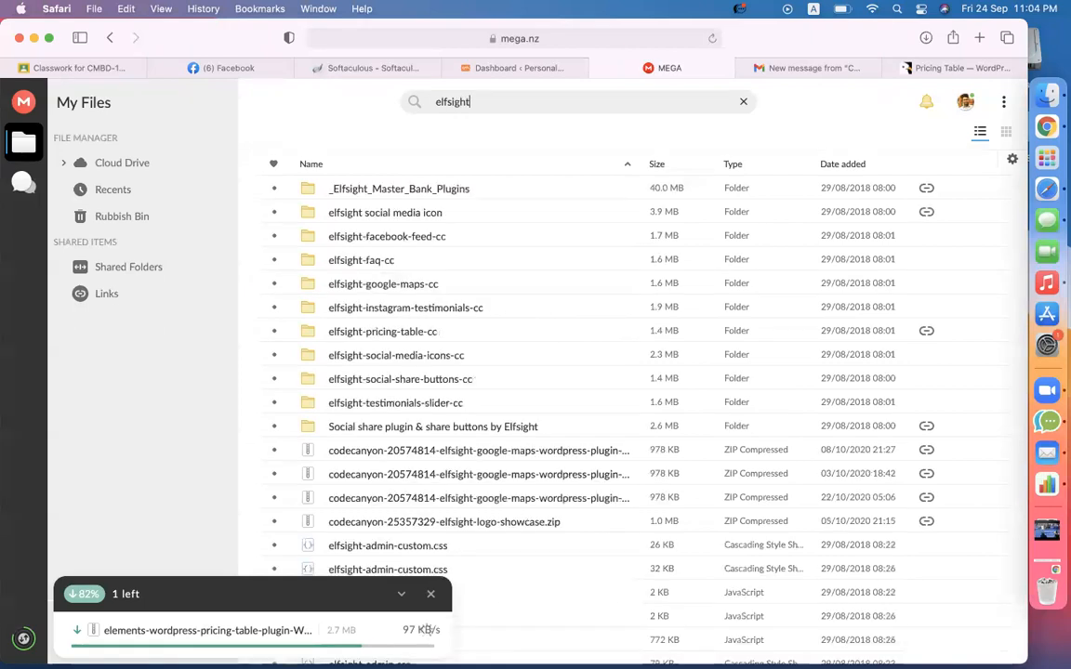
{"action": "left_click", "coordinate": [423, 361]}
{"action": "left_click", "coordinate": [445, 378]}
{"action": "left_click", "coordinate": [405, 309]}
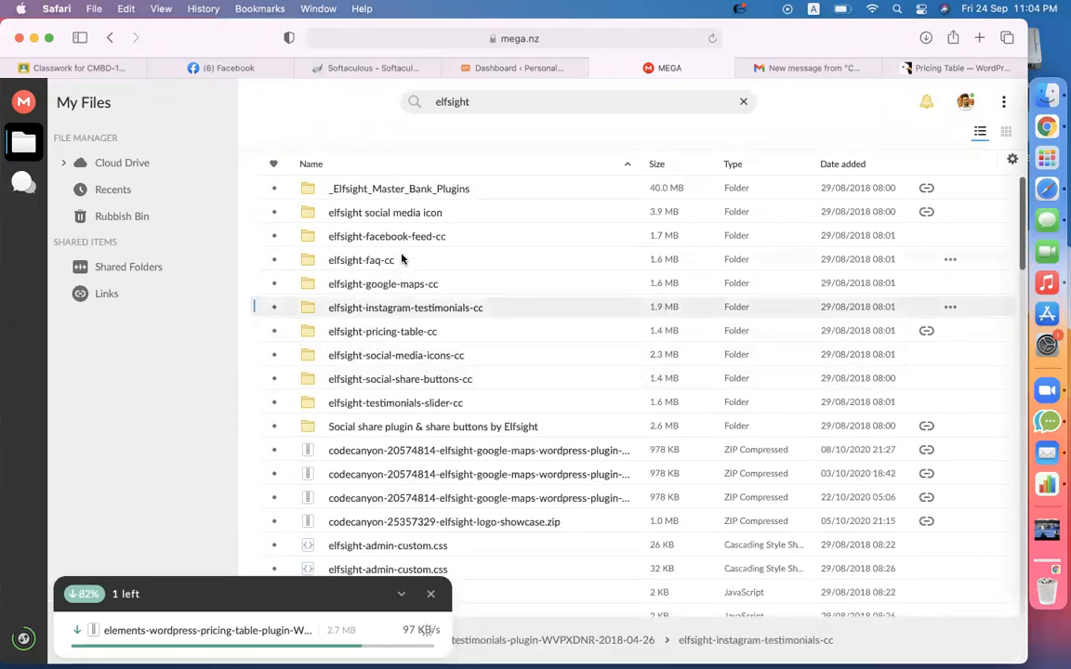
{"action": "scroll", "coordinate": [402, 347], "scroll_direction": "down", "scroll_amount": 5}
{"action": "scroll", "coordinate": [401, 346], "scroll_direction": "up", "scroll_amount": 5}
{"action": "scroll", "coordinate": [401, 346], "scroll_direction": "down", "scroll_amount": 2}
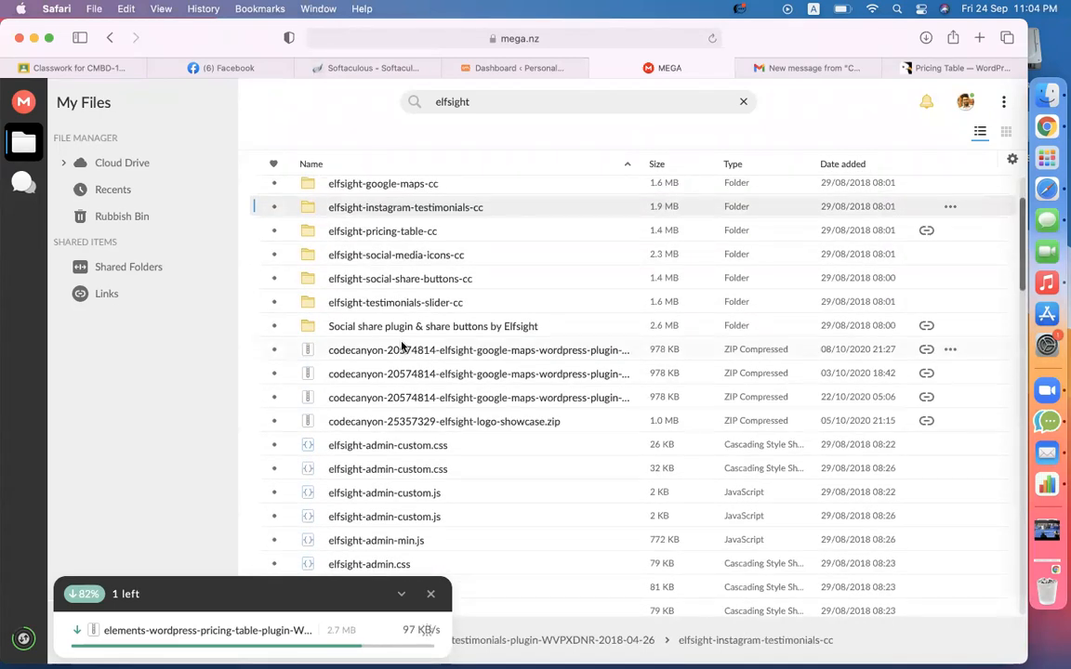
{"action": "scroll", "coordinate": [402, 346], "scroll_direction": "up", "scroll_amount": 2}
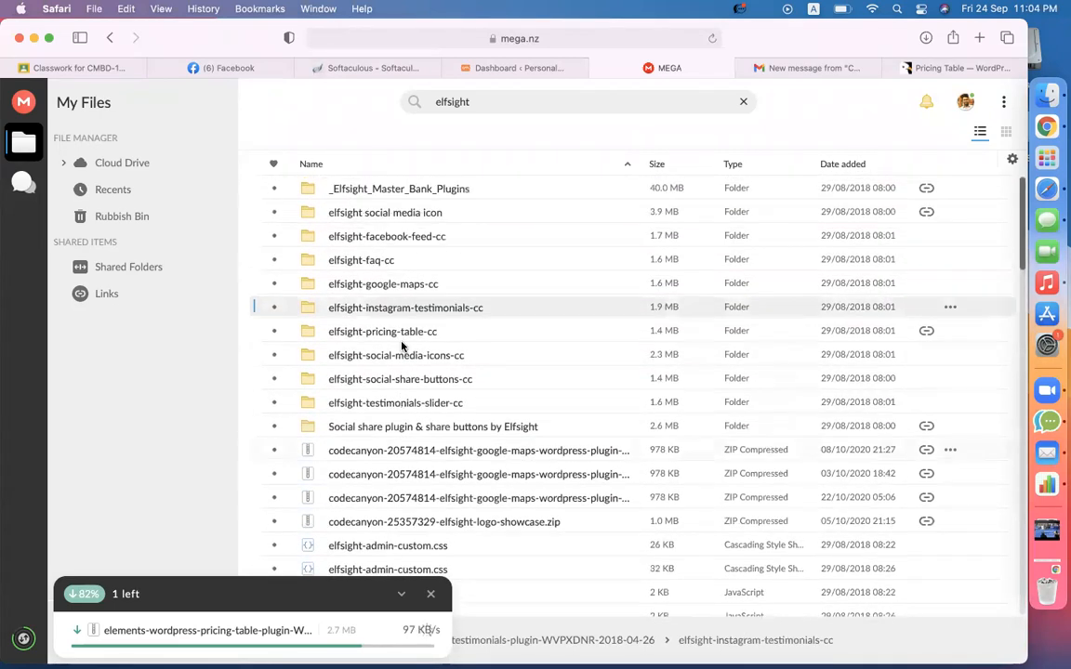
- Download the elfsight-pricing-table-cc folder as a ZIP
{"action": "left_click", "coordinate": [401, 192]}
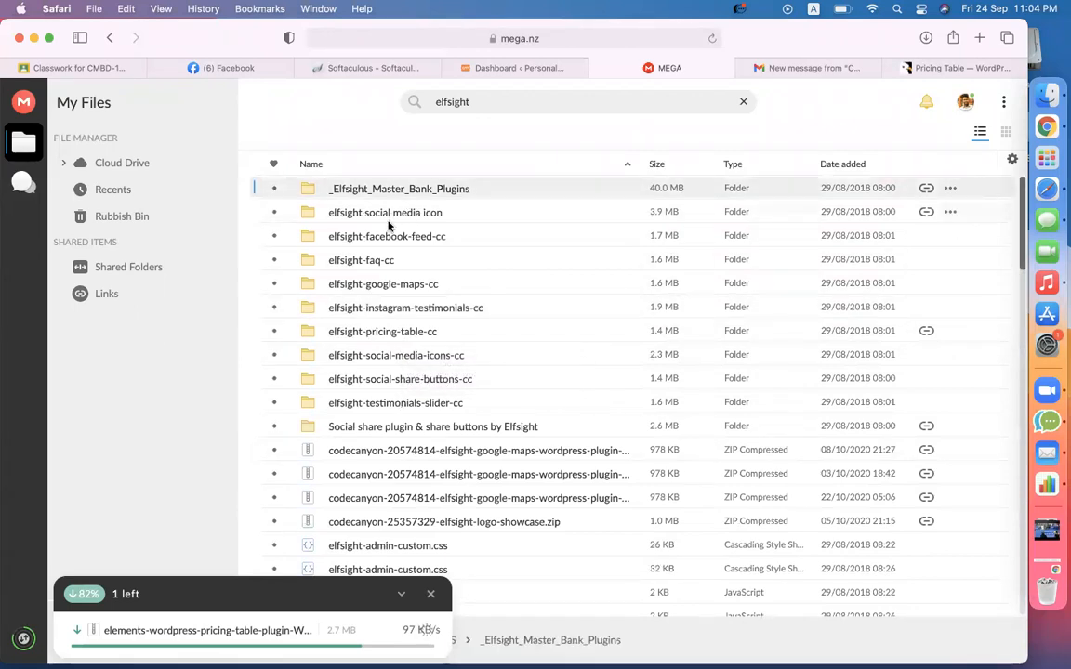
{"action": "right_click", "coordinate": [389, 335]}
{"action": "left_click", "coordinate": [436, 423]}
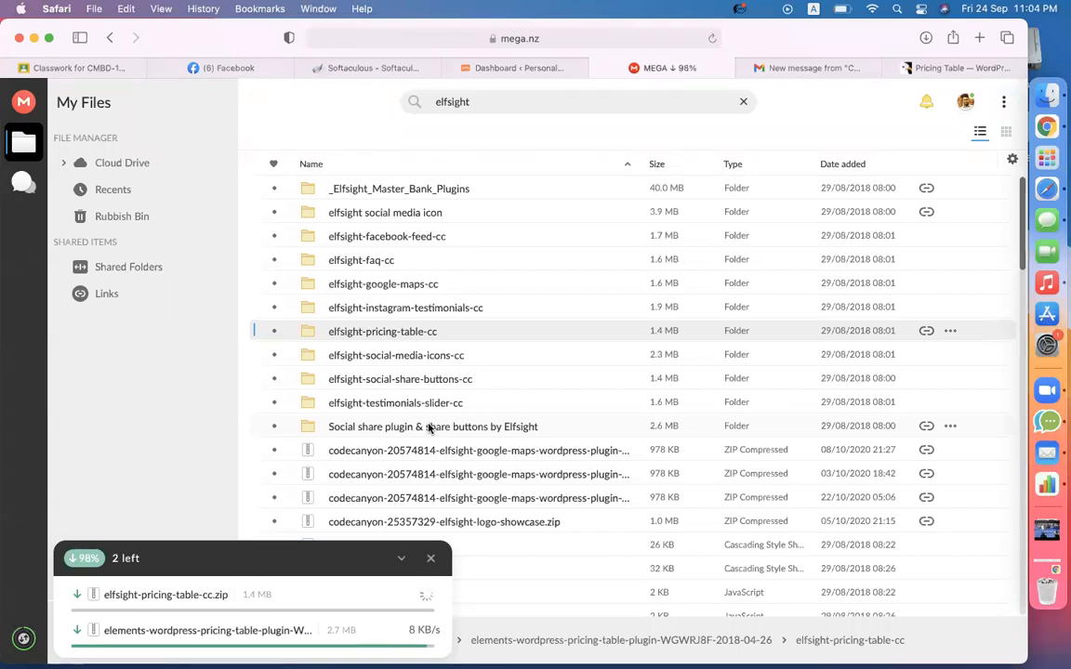
{"action": "scroll", "coordinate": [292, 444], "scroll_direction": "down", "scroll_amount": 10}
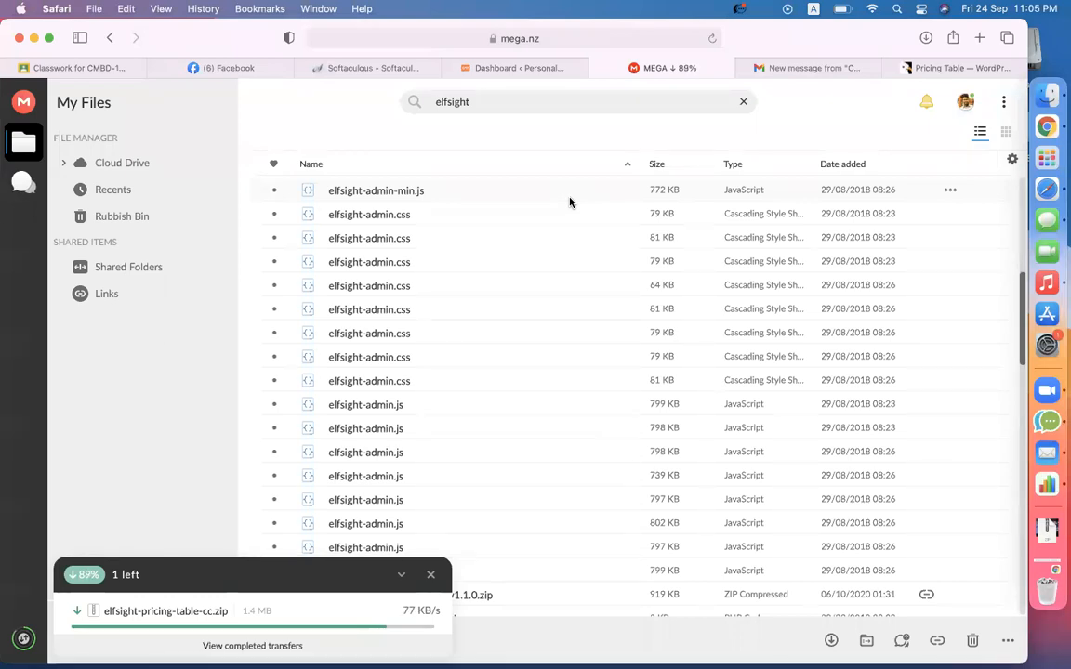
- Find elfsight-pricing-table-cc.zip in Finder's Downloads and copy it
{"action": "left_click", "coordinate": [1027, 111]}
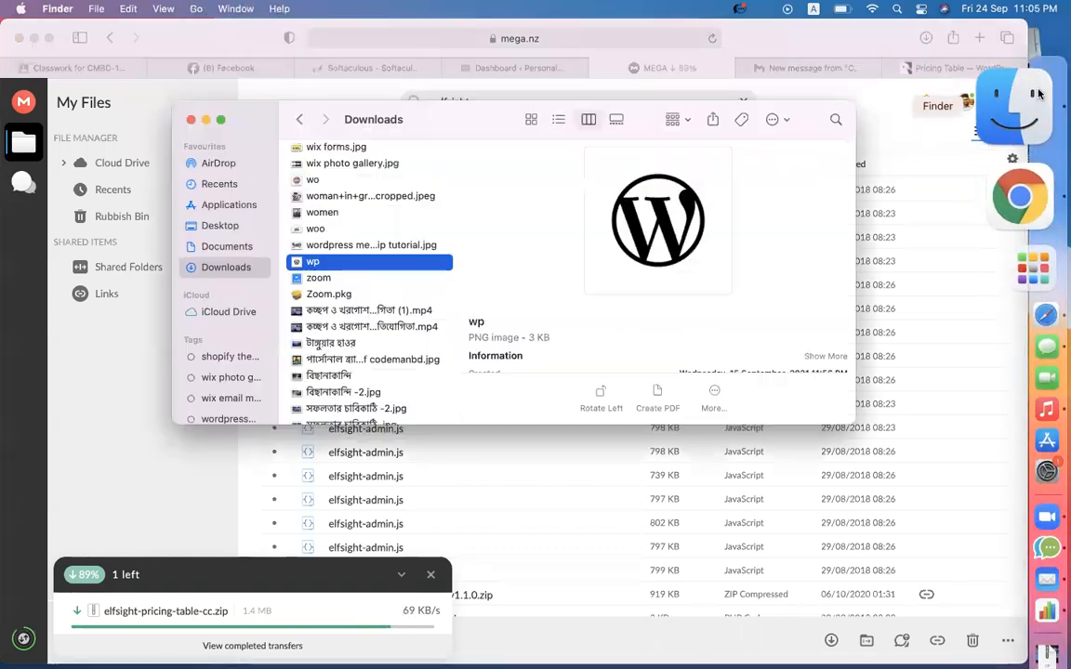
{"action": "left_click", "coordinate": [379, 318]}
{"action": "scroll", "coordinate": [379, 318], "scroll_direction": "up", "scroll_amount": 10}
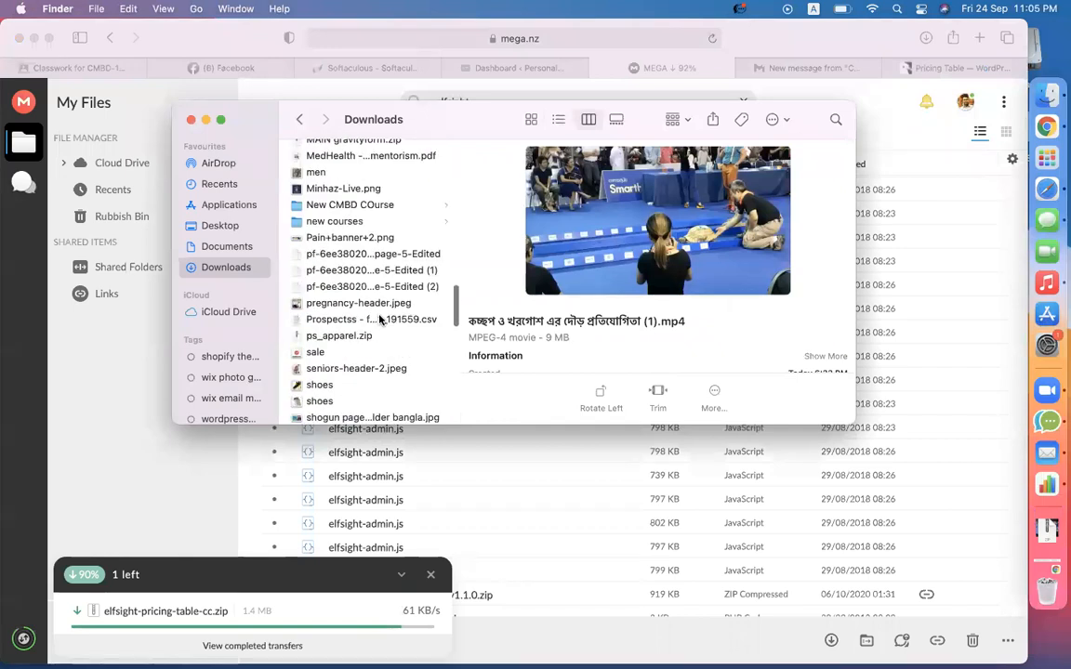
{"action": "scroll", "coordinate": [379, 319], "scroll_direction": "down", "scroll_amount": 8}
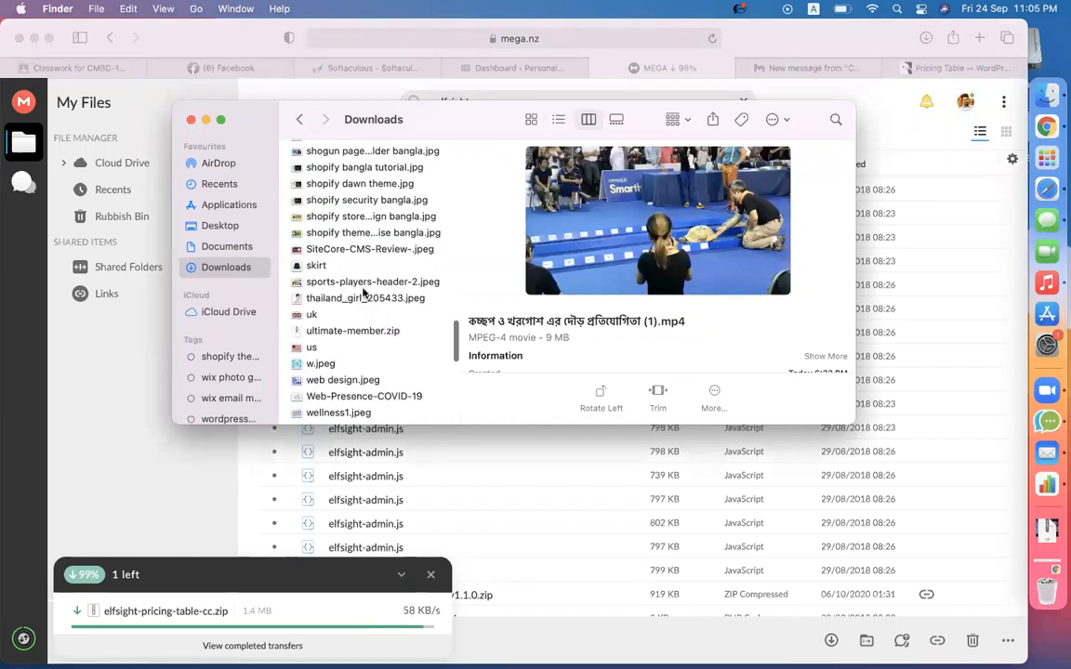
{"action": "left_click", "coordinate": [364, 285]}
{"action": "key", "text": "e"}
{"action": "key", "text": "l"}
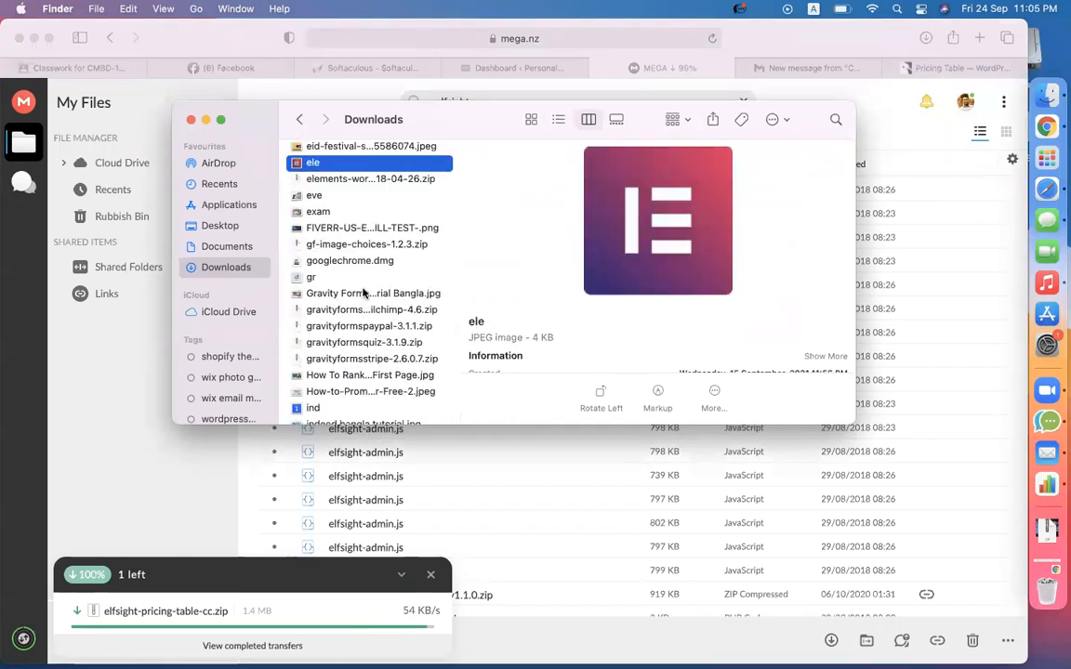
{"action": "scroll", "coordinate": [389, 281], "scroll_direction": "up", "scroll_amount": 10}
{"action": "scroll", "coordinate": [374, 316], "scroll_direction": "down", "scroll_amount": 8}
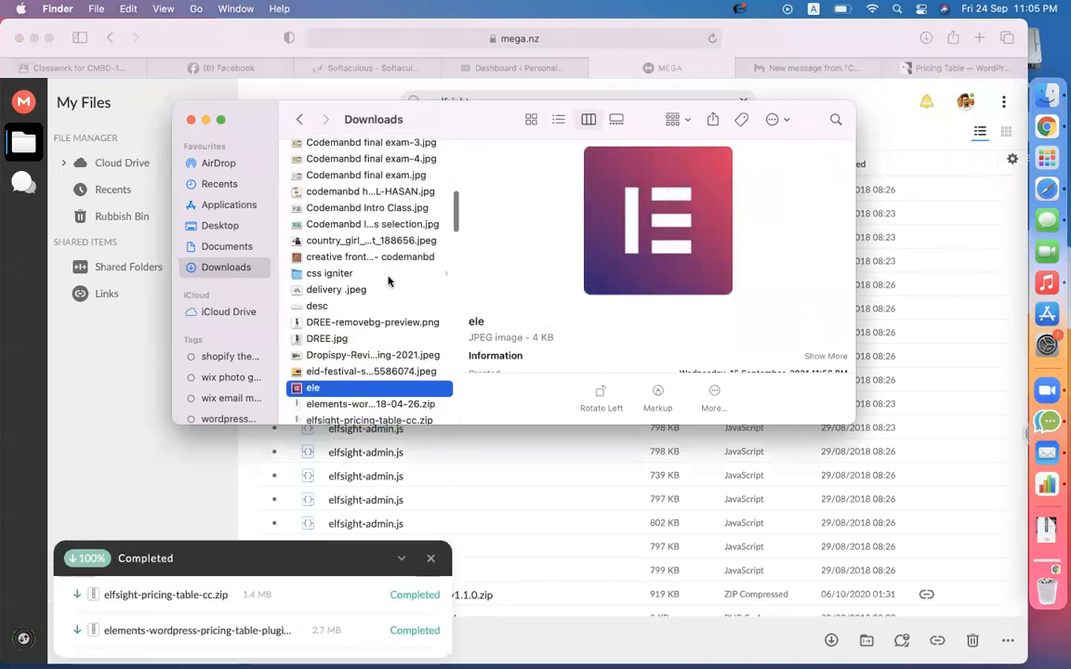
{"action": "scroll", "coordinate": [373, 316], "scroll_direction": "down", "scroll_amount": 3}
{"action": "left_click", "coordinate": [346, 290]}
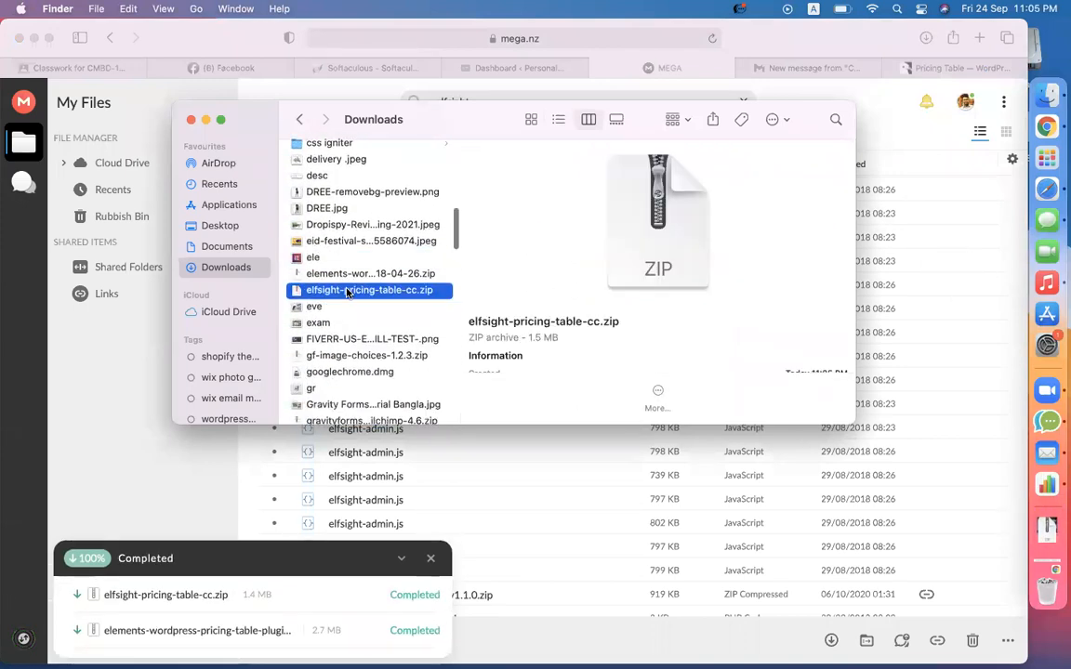
{"action": "scroll", "coordinate": [347, 292], "scroll_direction": "down", "scroll_amount": 5}
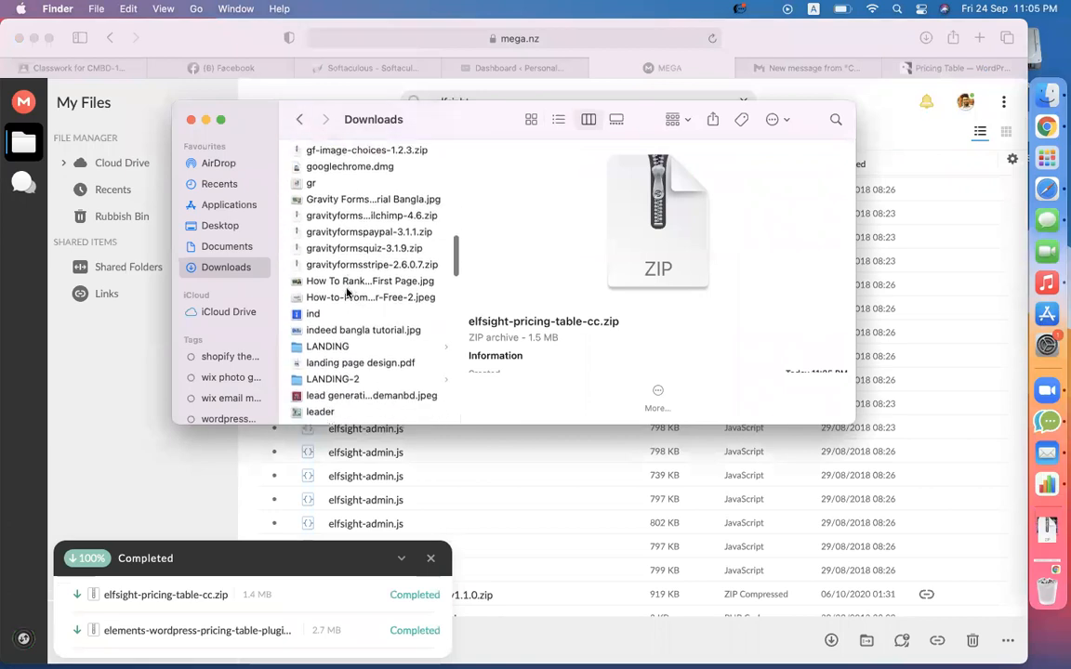
{"action": "scroll", "coordinate": [347, 291], "scroll_direction": "down", "scroll_amount": 10}
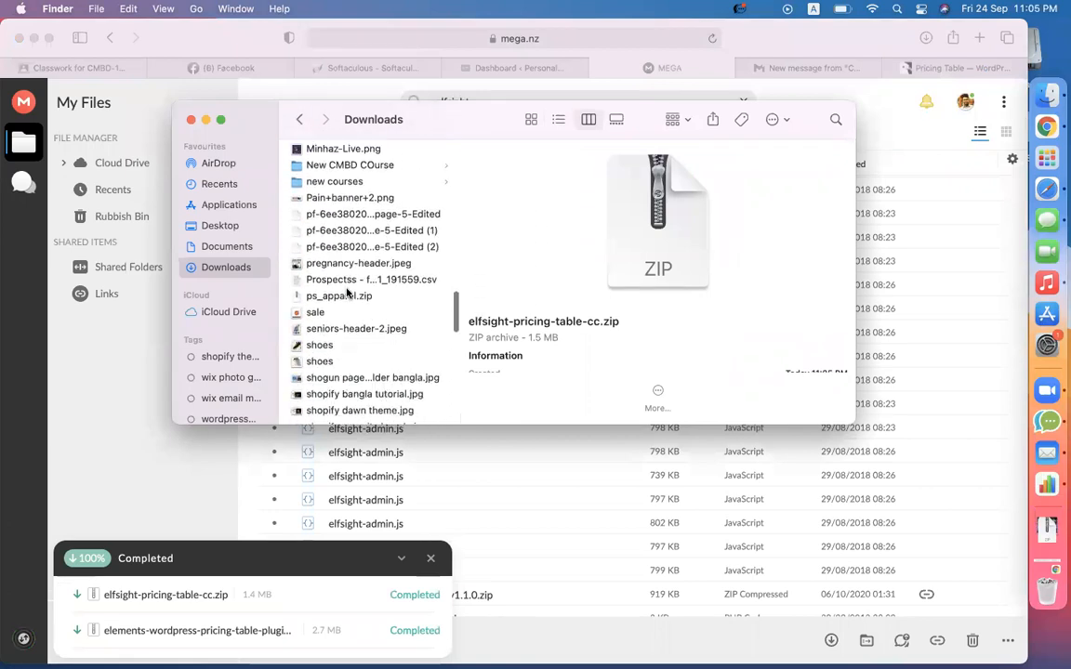
{"action": "scroll", "coordinate": [347, 292], "scroll_direction": "down", "scroll_amount": 10}
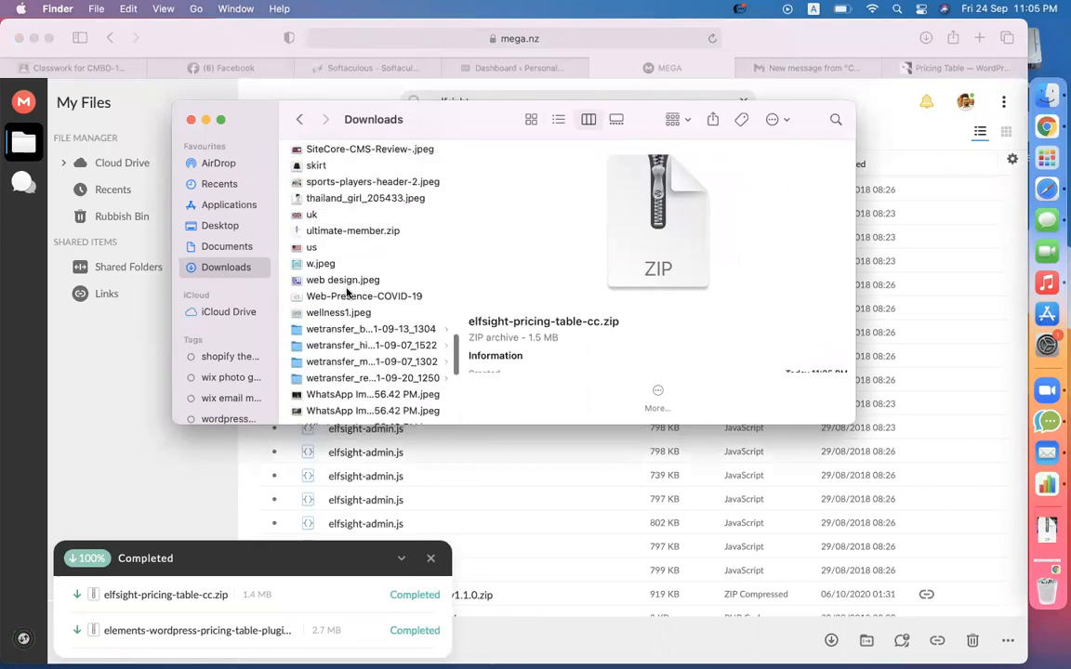
{"action": "scroll", "coordinate": [347, 292], "scroll_direction": "up", "scroll_amount": 15}
{"action": "key", "text": "super+c"}
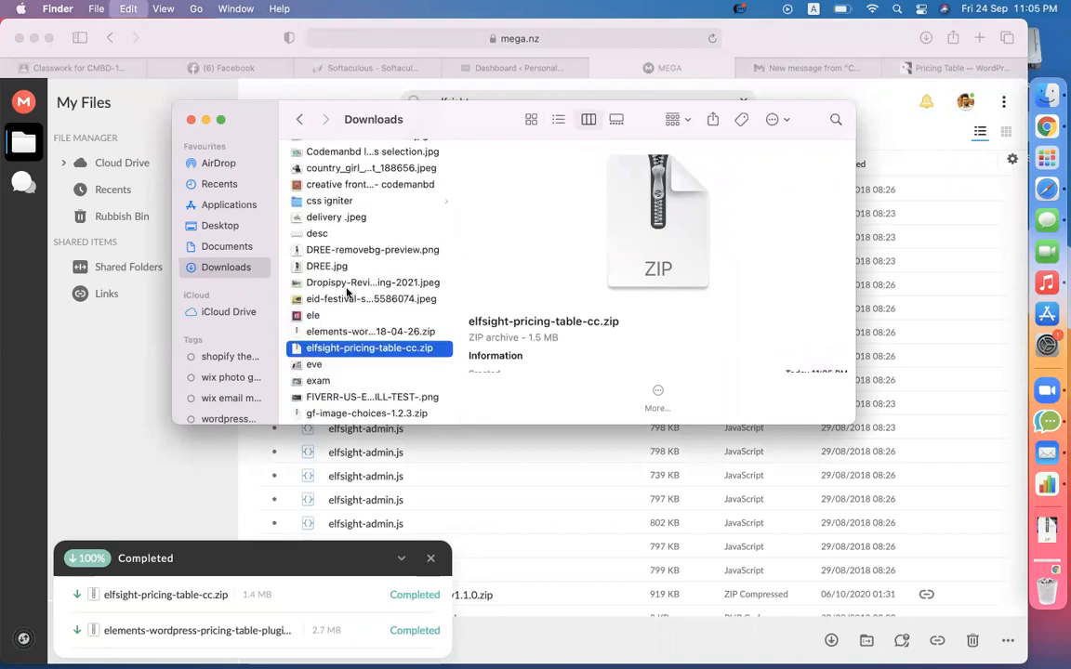
- Create a new folder named 'elf' in Downloads
{"action": "left_click", "coordinate": [531, 119]}
{"action": "scroll", "coordinate": [622, 361], "scroll_direction": "down", "scroll_amount": 5}
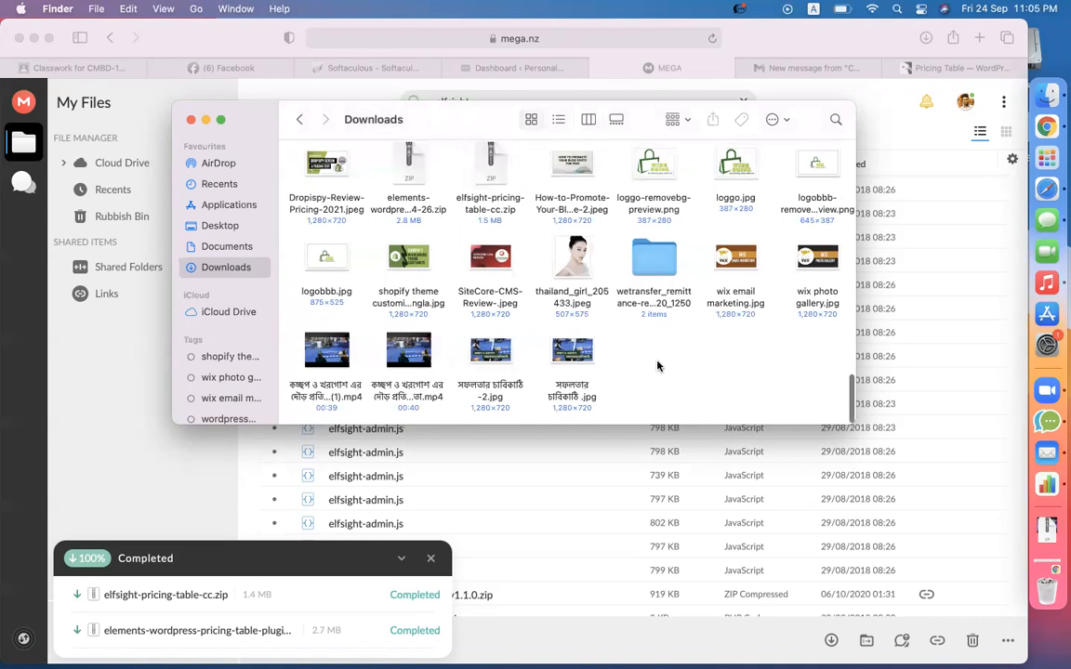
{"action": "right_click", "coordinate": [657, 365]}
{"action": "left_click", "coordinate": [678, 370]}
{"action": "type", "text": "elf"}
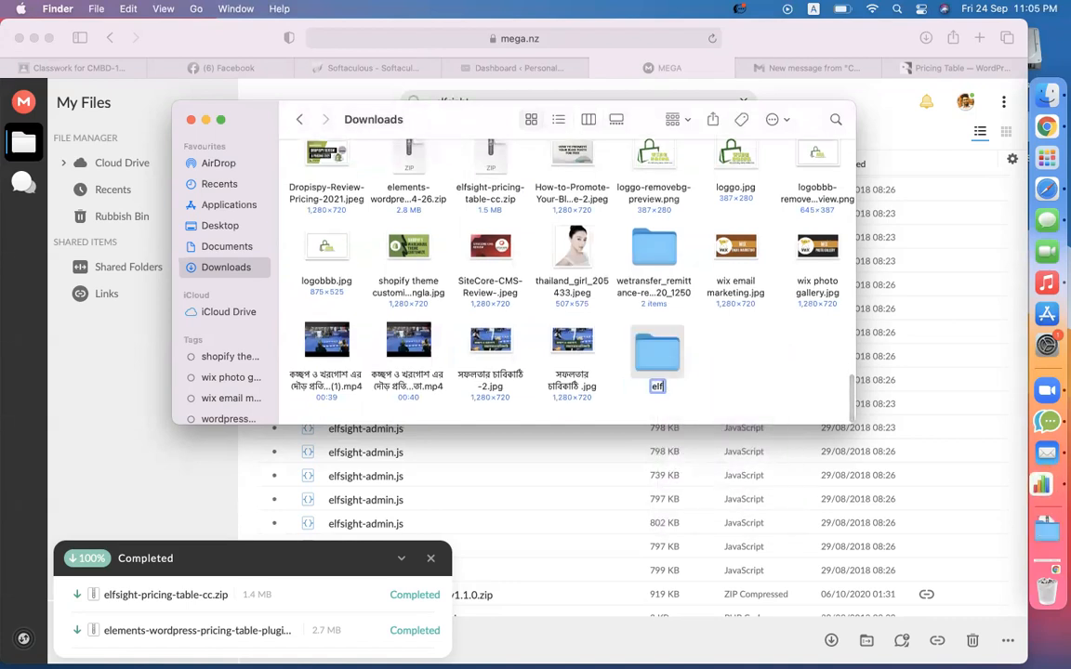
{"action": "key", "text": "Return"}
- Paste the zip into the elf folder and select it in column view
{"action": "double_click", "coordinate": [656, 355]}
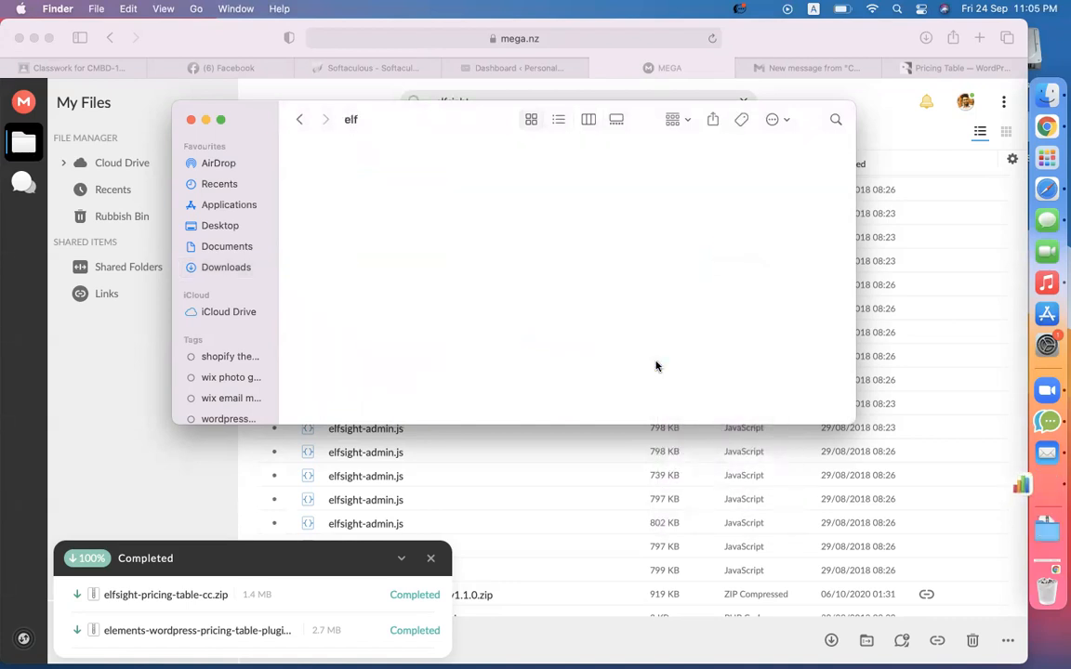
{"action": "key", "text": "super+v"}
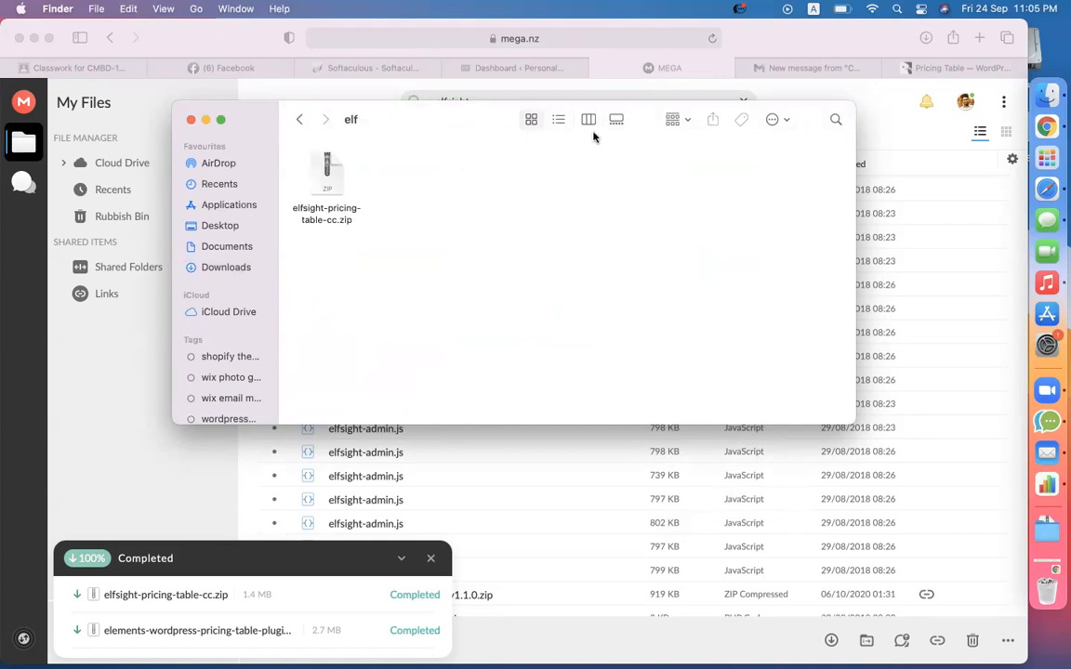
{"action": "left_click", "coordinate": [589, 124]}
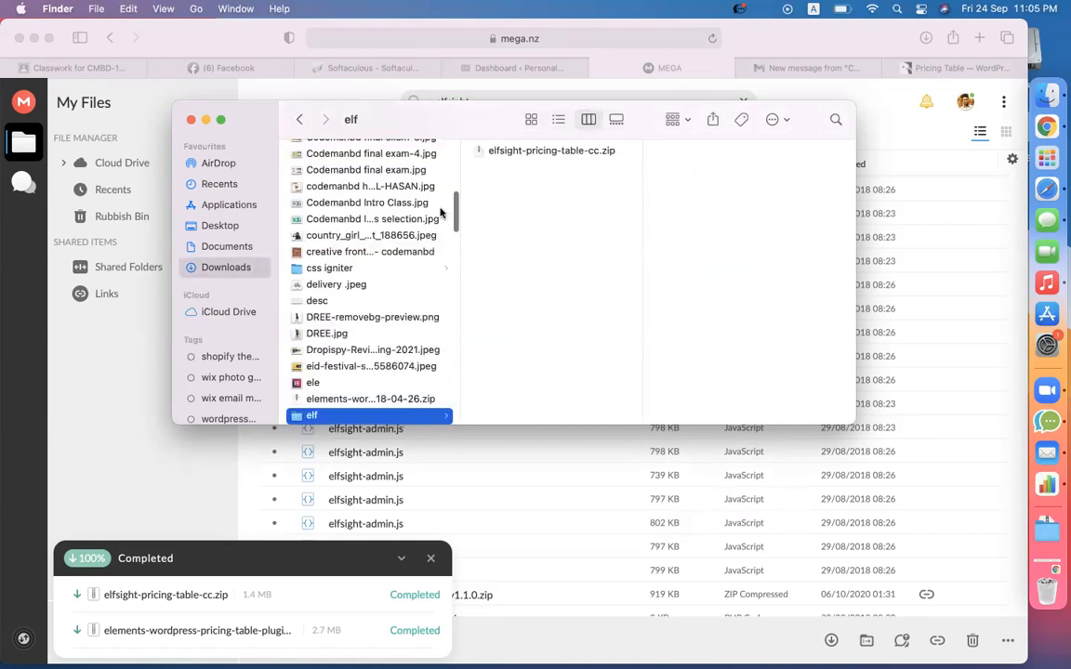
{"action": "left_click", "coordinate": [537, 153]}
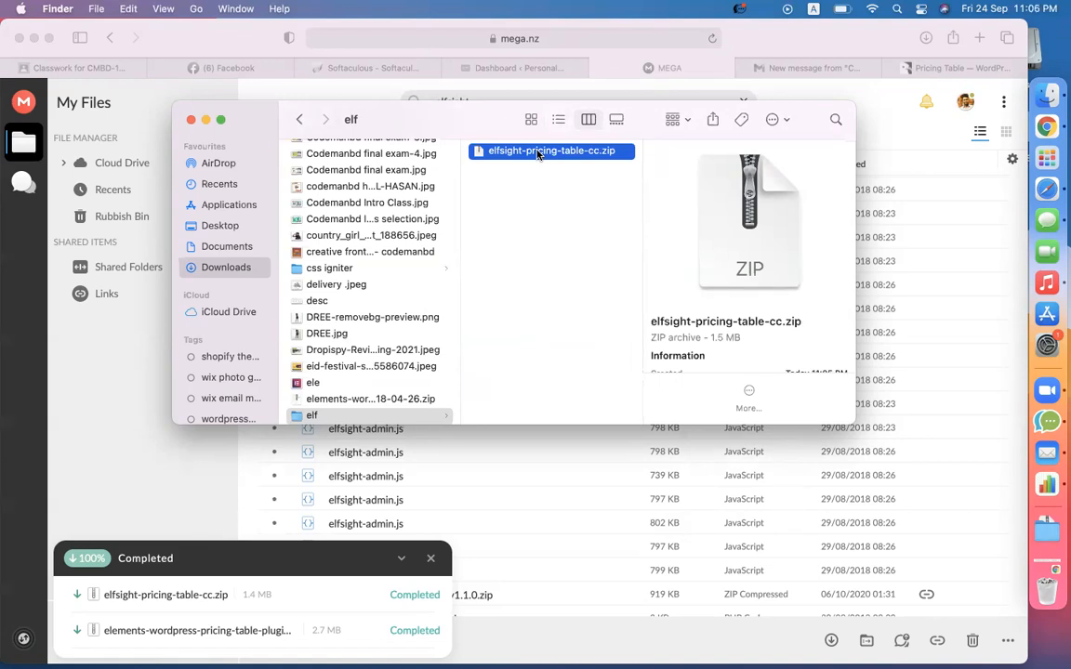
{"action": "left_click", "coordinate": [535, 197]}
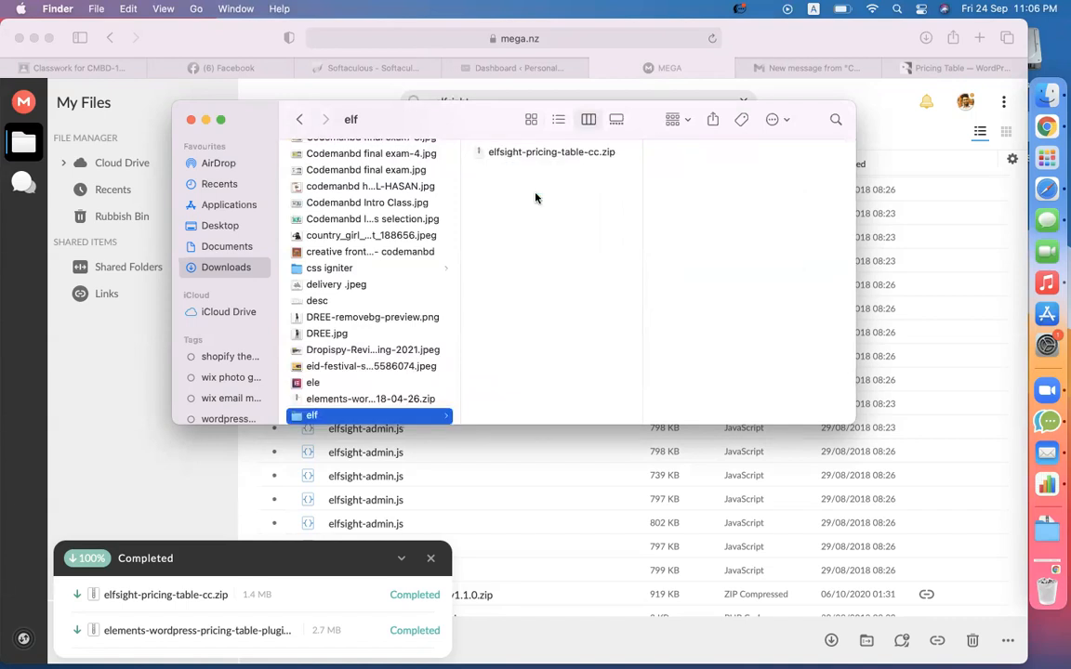
{"action": "left_click", "coordinate": [524, 149]}
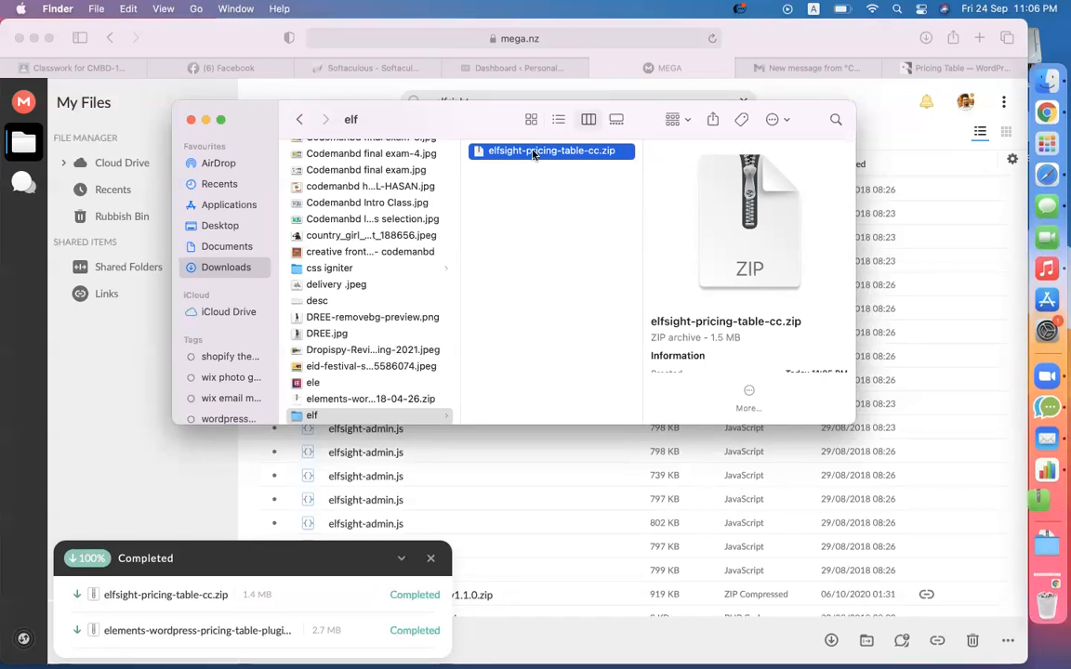
- Extract the elfsight-pricing-table-cc zip, keeping the default folder name
{"action": "double_click", "coordinate": [533, 152]}
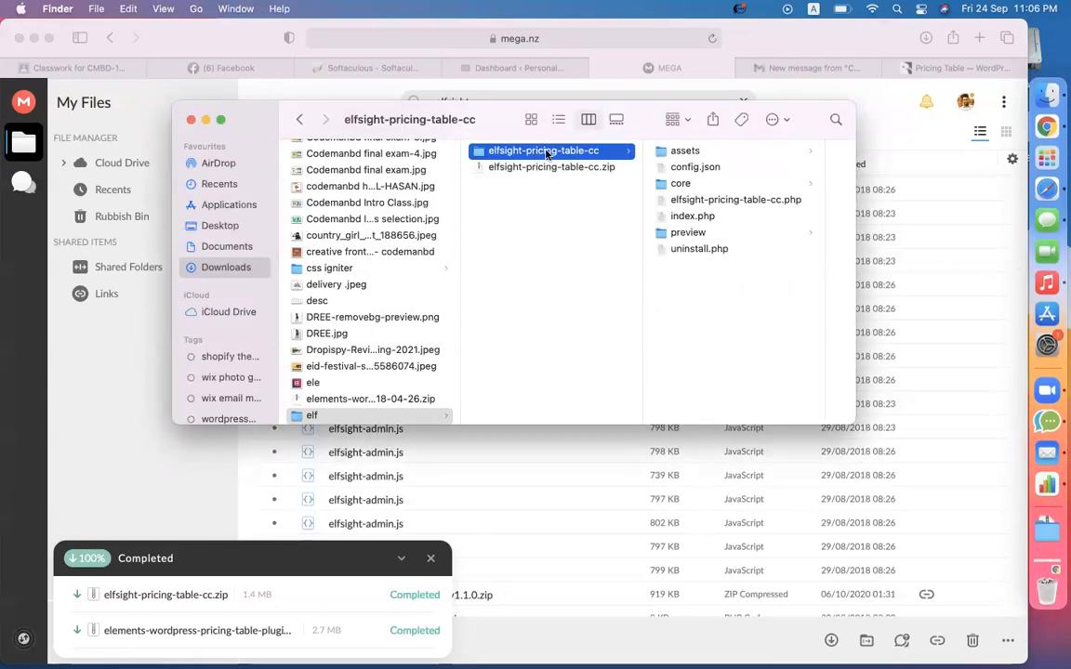
{"action": "left_click", "coordinate": [546, 154]}
{"action": "left_click", "coordinate": [613, 251]}
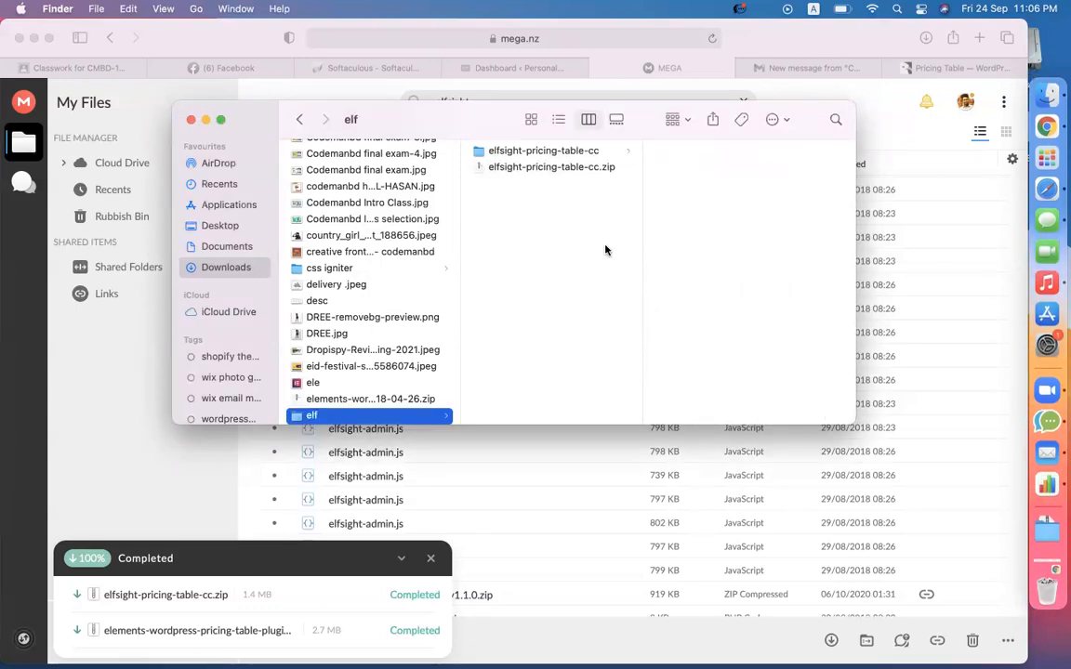
- Preview index.php inside the elfsight-pricing-table-cc folder, then switch to the Google Meet window
{"action": "left_click", "coordinate": [585, 155]}
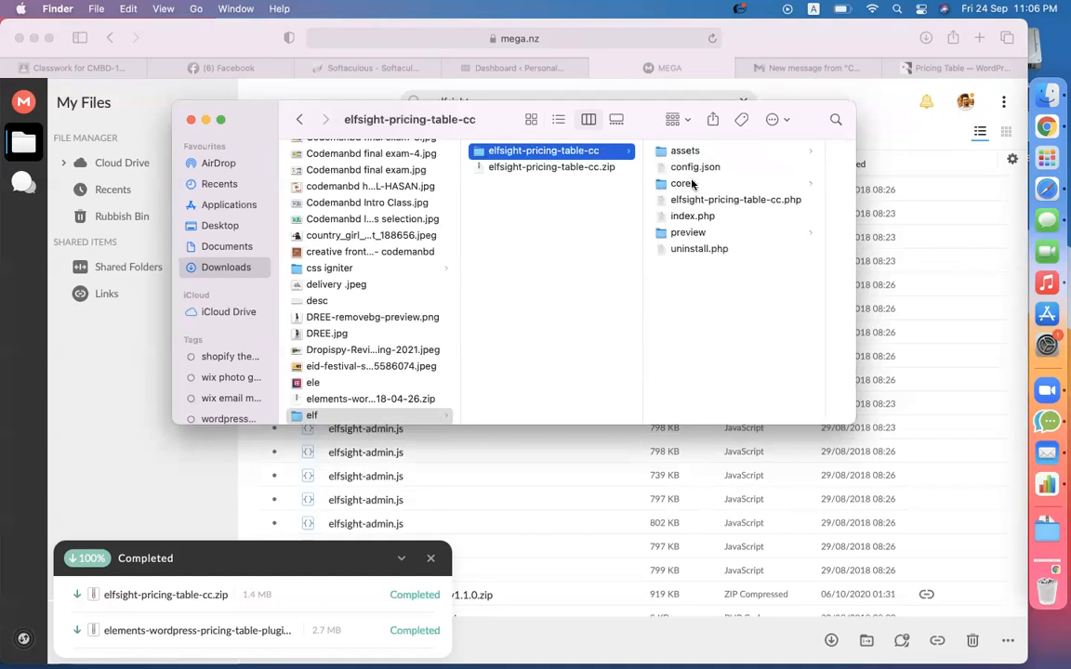
{"action": "left_click", "coordinate": [696, 221]}
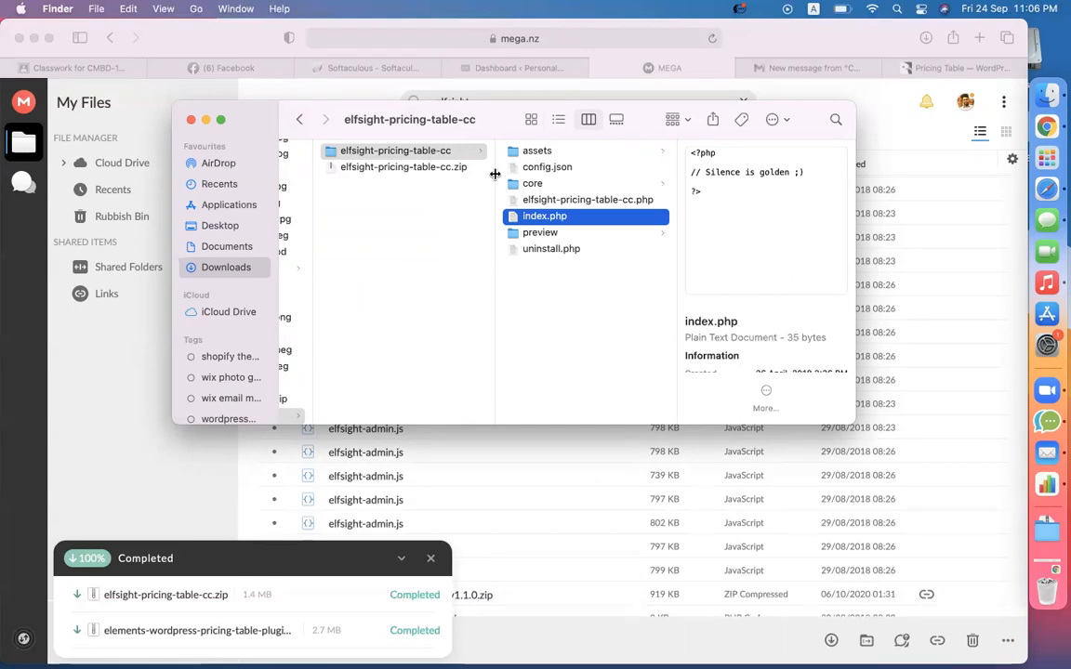
{"action": "left_click", "coordinate": [1045, 126]}
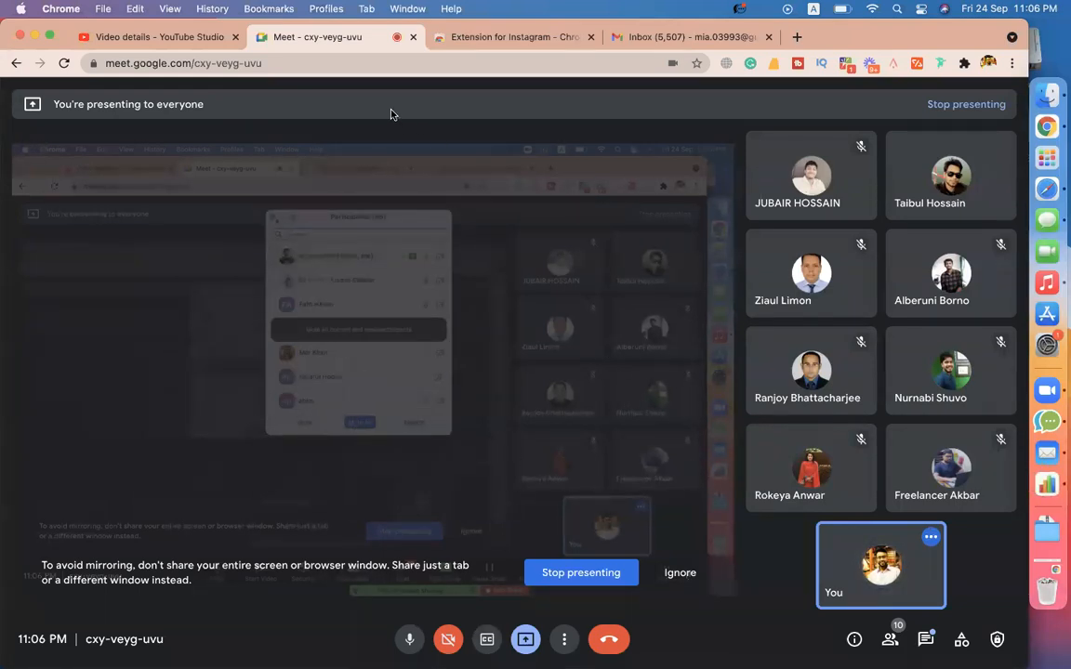
- Move from the Chrome Meet call to Safari's MEGA files and the plugin folder window
{"action": "left_click", "coordinate": [1038, 136]}
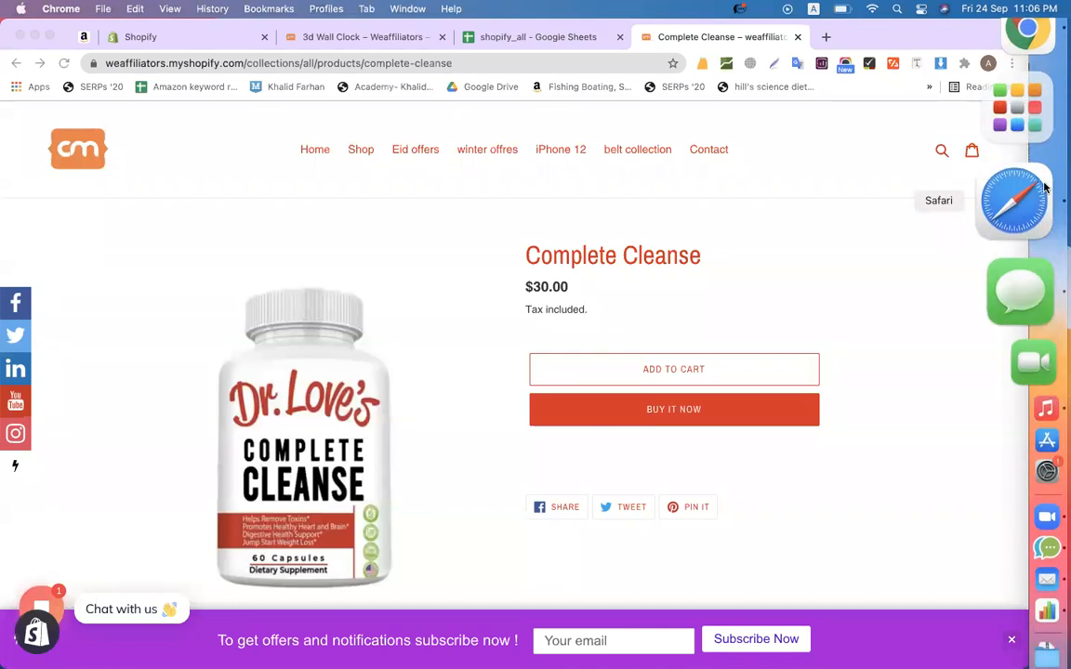
{"action": "left_click", "coordinate": [1044, 188]}
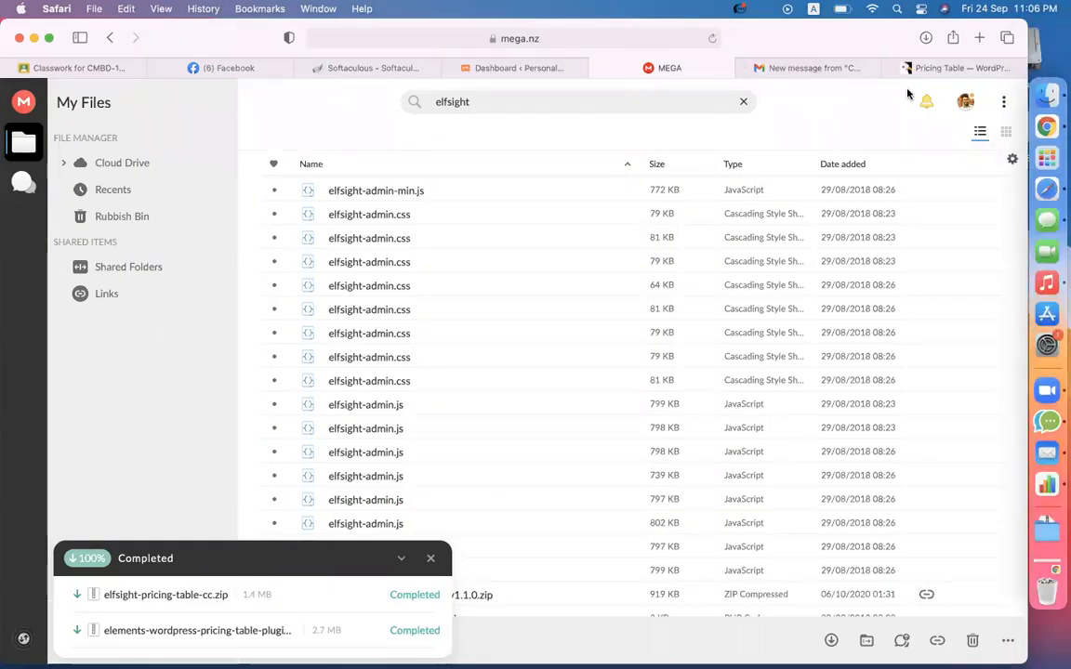
{"action": "left_click", "coordinate": [1033, 103]}
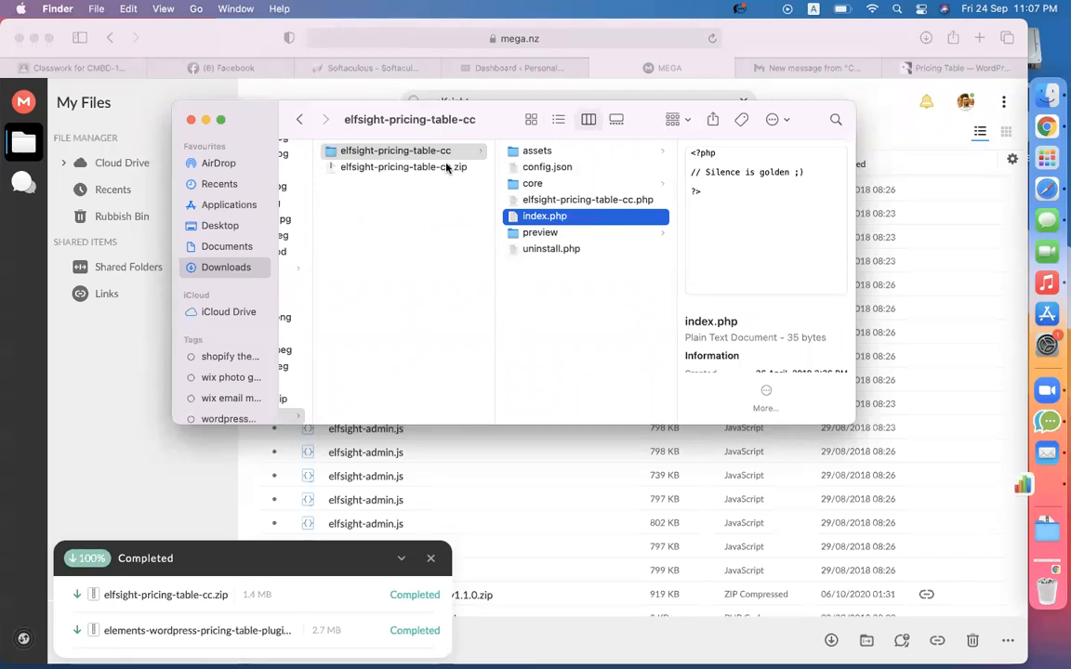
- Return to CodeCanyon's Pricing Table page and highlight its $25 Regular License price
{"action": "left_click", "coordinate": [928, 73]}
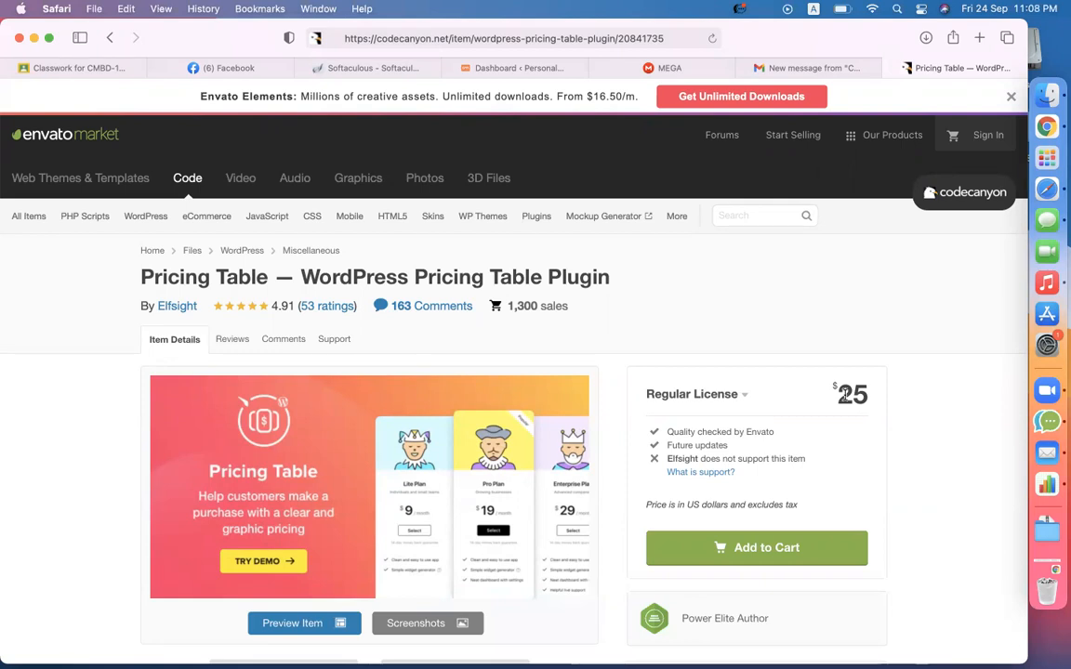
{"action": "mouse_move", "coordinate": [870, 400]}
{"action": "left_mouse_down"}
{"action": "mouse_move", "coordinate": [841, 397]}
{"action": "mouse_move", "coordinate": [863, 385]}
{"action": "left_mouse_up"}
{"action": "left_click", "coordinate": [862, 337]}
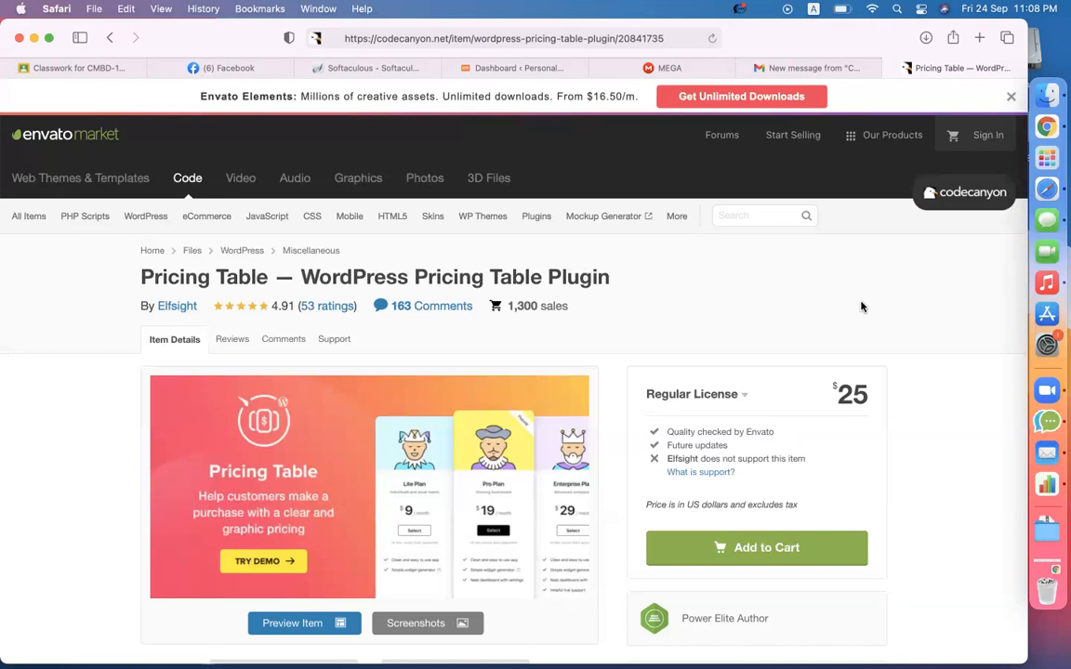
{"action": "left_click", "coordinate": [981, 39]}
- Go to developerszone.net and search its contents for 'elfsight'
{"action": "type", "text": "de"}
{"action": "key", "text": "Return"}
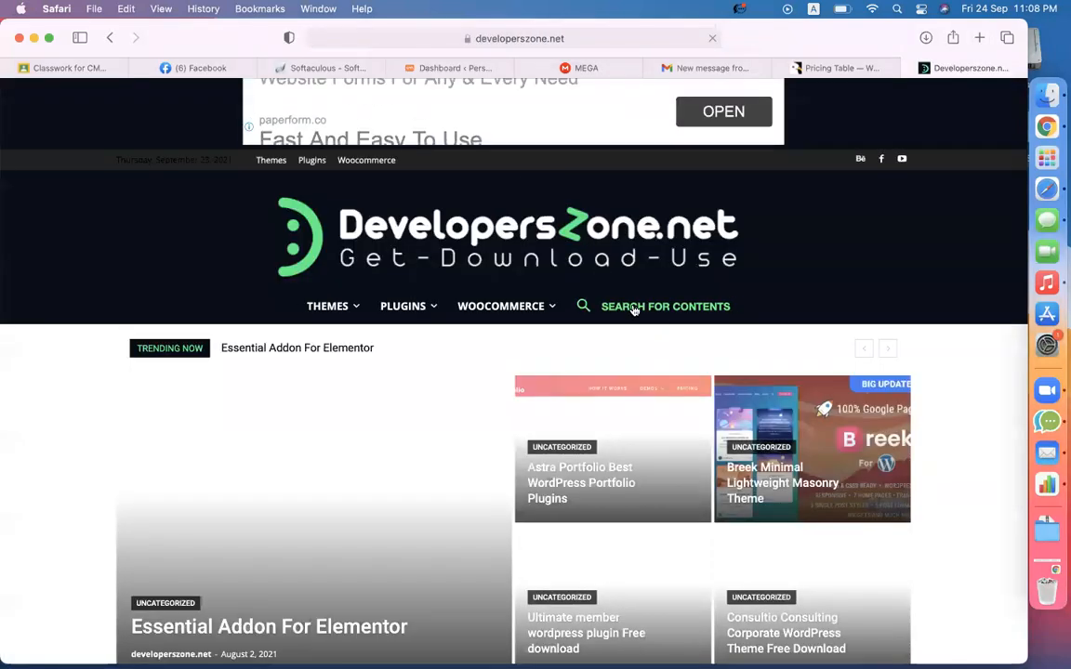
{"action": "left_click", "coordinate": [633, 308]}
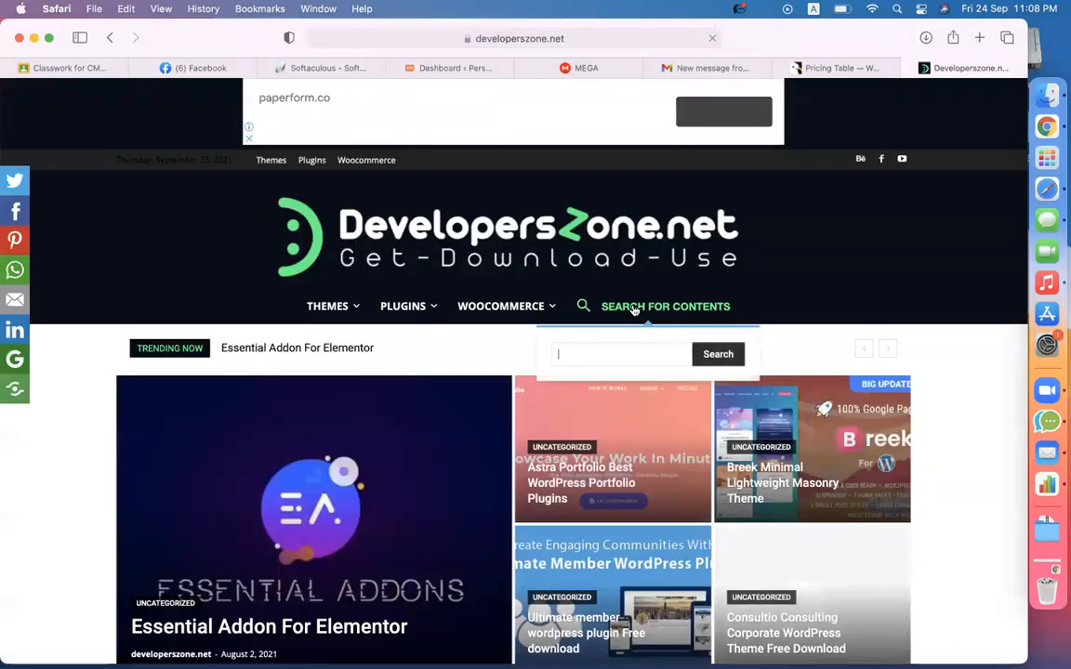
{"action": "type", "text": "elfsig"}
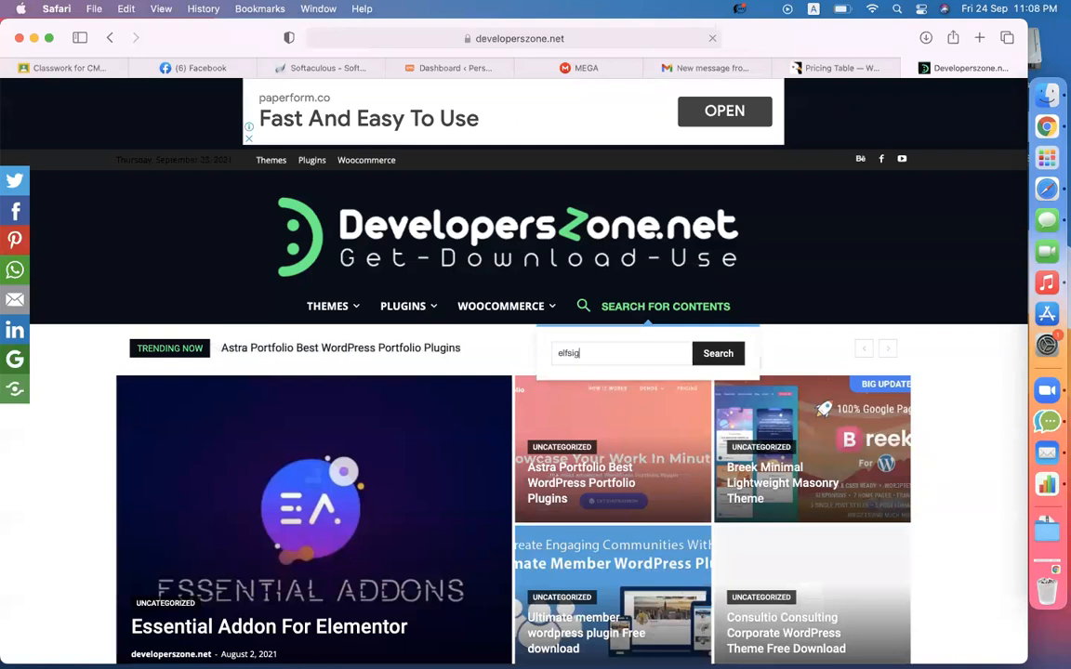
{"action": "type", "text": "ht"}
{"action": "left_click", "coordinate": [718, 353]}
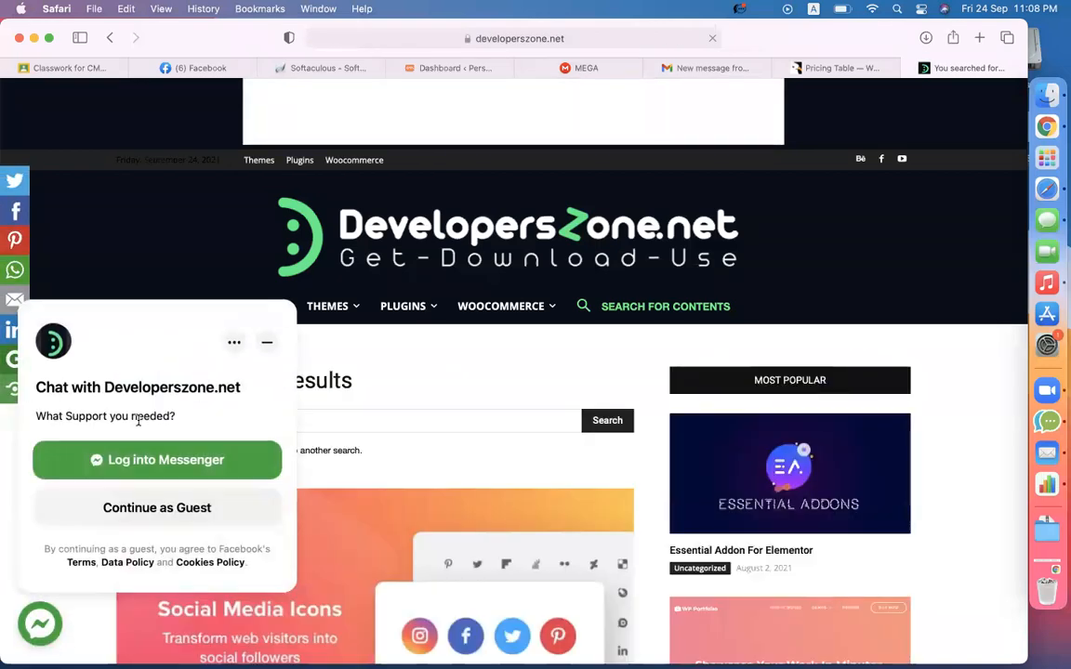
- Find the 'WordPress Pricing Table Plugin v2.5.3' post in the results, then return to CodeCanyon
{"action": "left_click", "coordinate": [266, 342]}
{"action": "scroll", "coordinate": [203, 516], "scroll_direction": "down", "scroll_amount": 10}
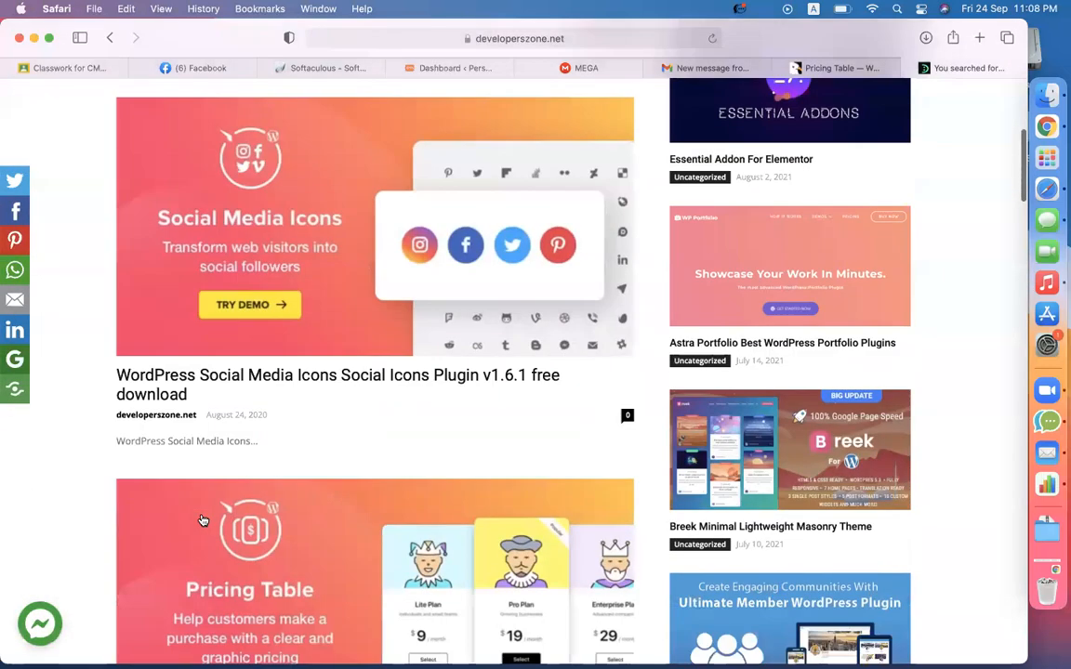
{"action": "scroll", "coordinate": [235, 296], "scroll_direction": "down", "scroll_amount": 2}
{"action": "scroll", "coordinate": [242, 287], "scroll_direction": "up", "scroll_amount": 5}
{"action": "scroll", "coordinate": [239, 292], "scroll_direction": "down", "scroll_amount": 5}
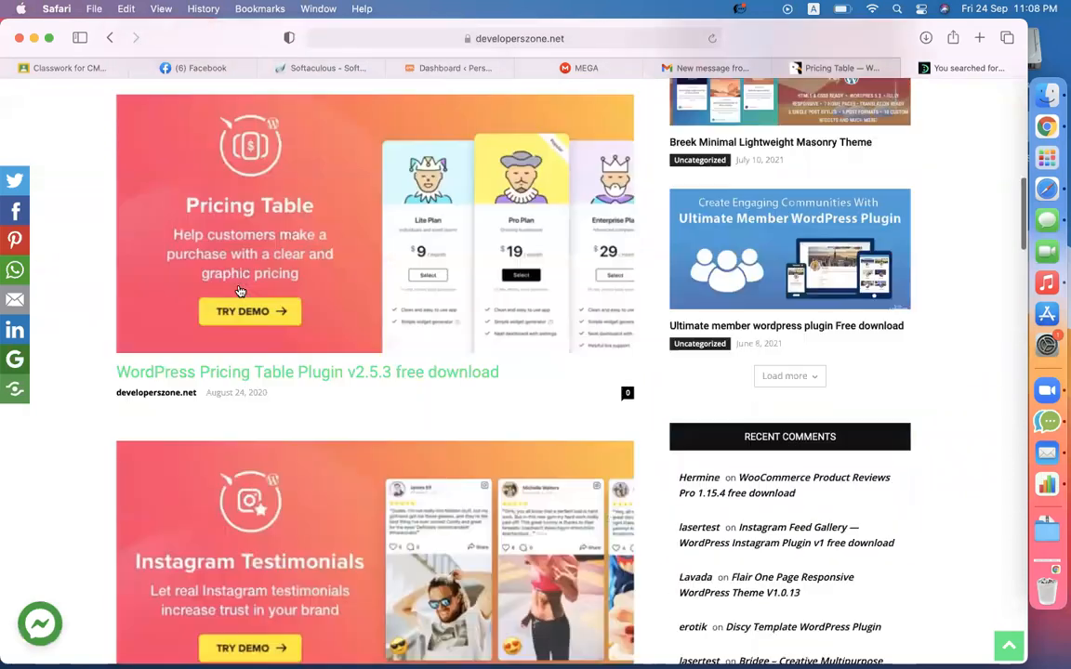
{"action": "scroll", "coordinate": [239, 290], "scroll_direction": "down", "scroll_amount": 1}
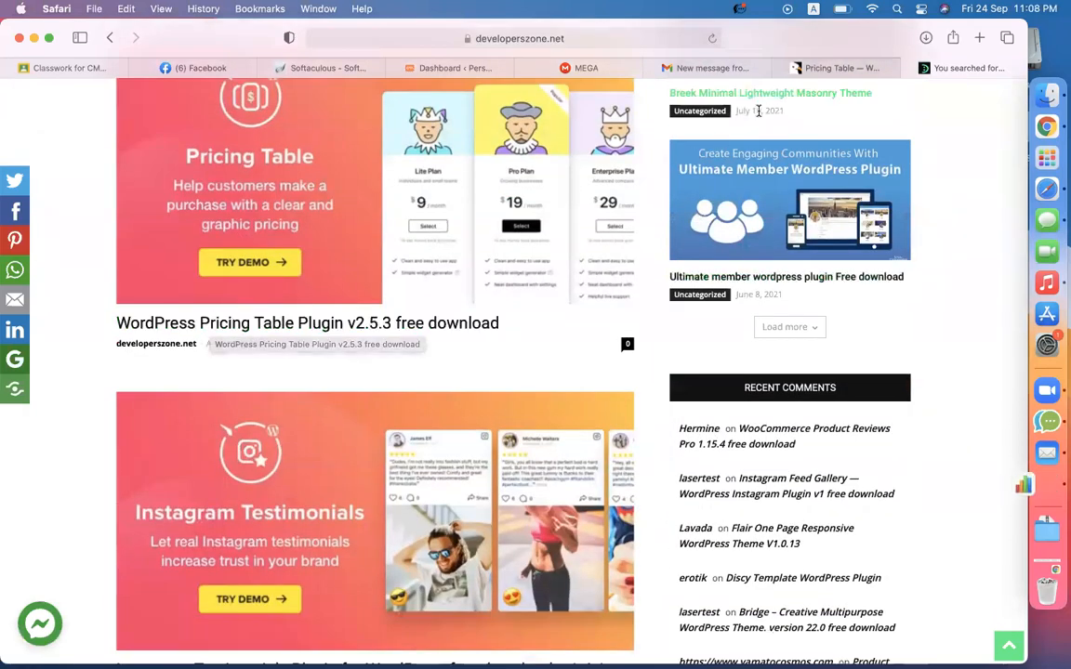
{"action": "left_click", "coordinate": [832, 68]}
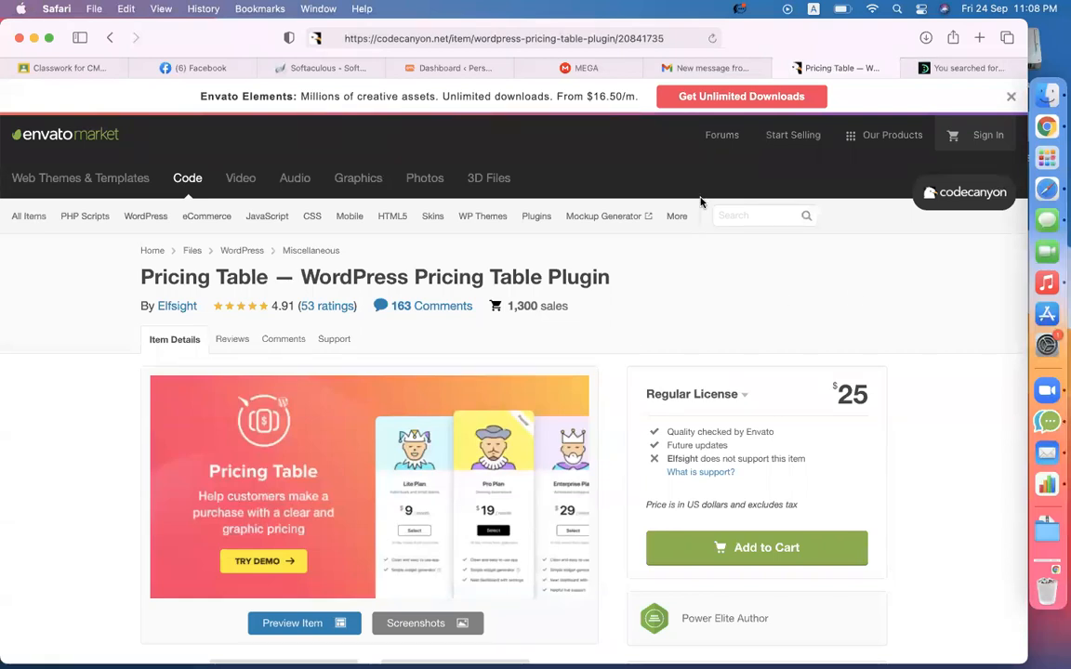
- Inspect the 1.5 MB elfsight-pricing-table-cc.zip and its index.php, then open the WordPress Dashboard
{"action": "mouse_move", "coordinate": [584, 74]}
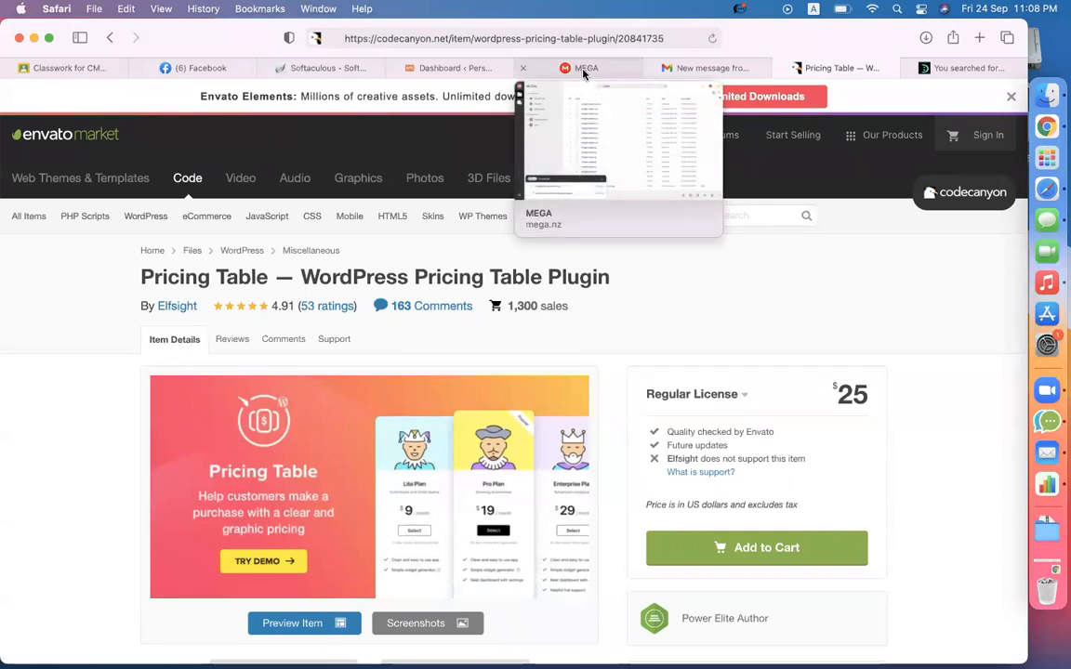
{"action": "left_click", "coordinate": [1023, 93]}
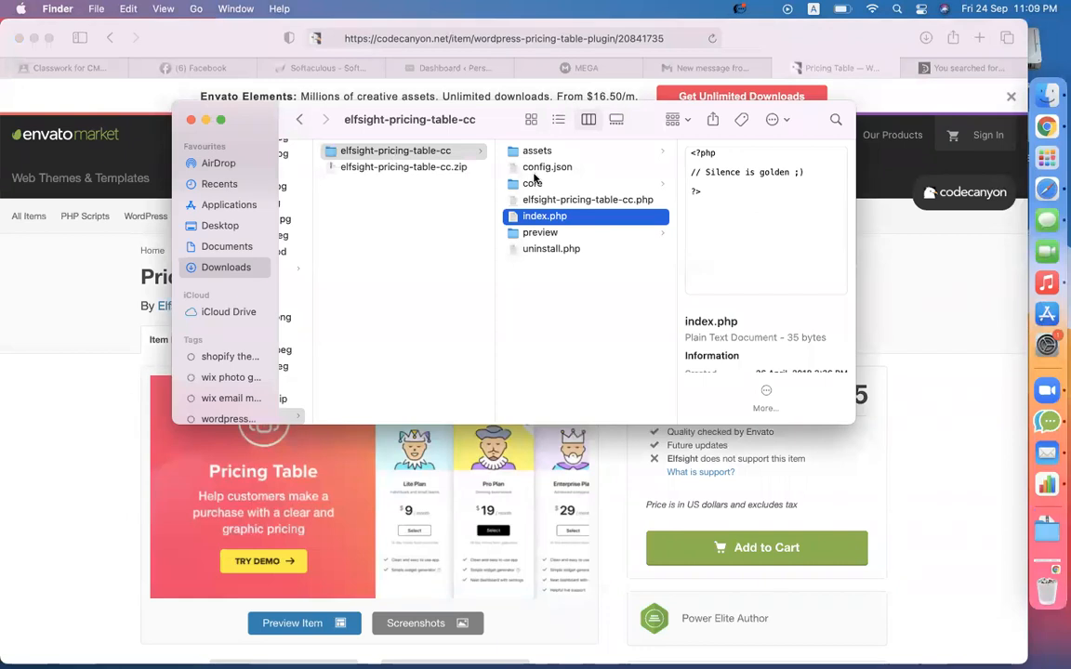
{"action": "left_click", "coordinate": [419, 167]}
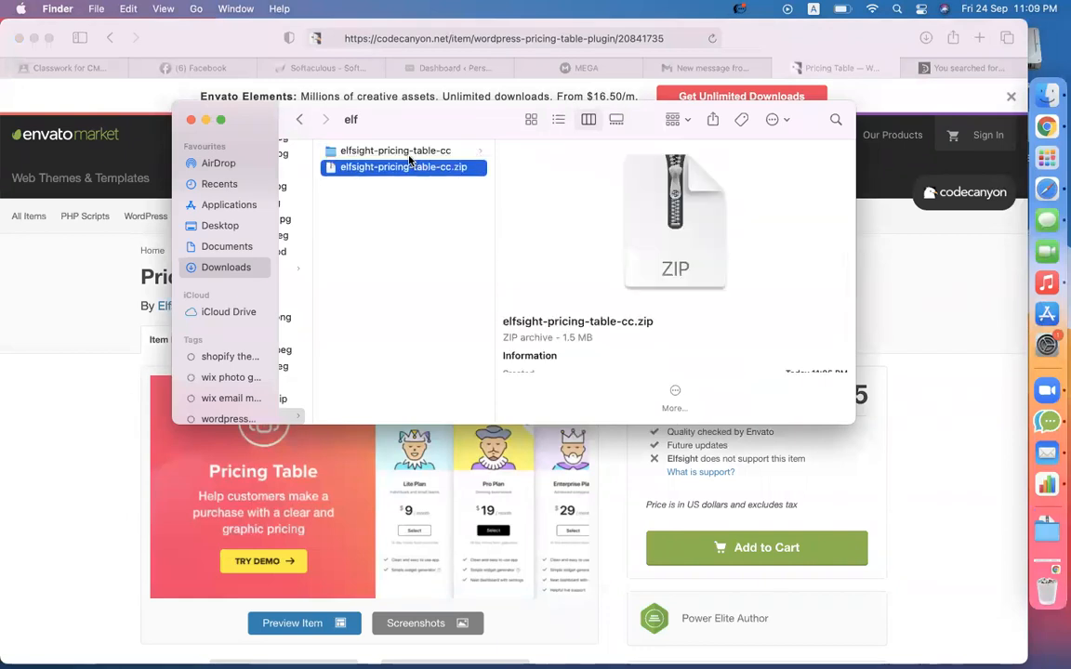
{"action": "left_click", "coordinate": [408, 152]}
{"action": "left_click", "coordinate": [553, 216]}
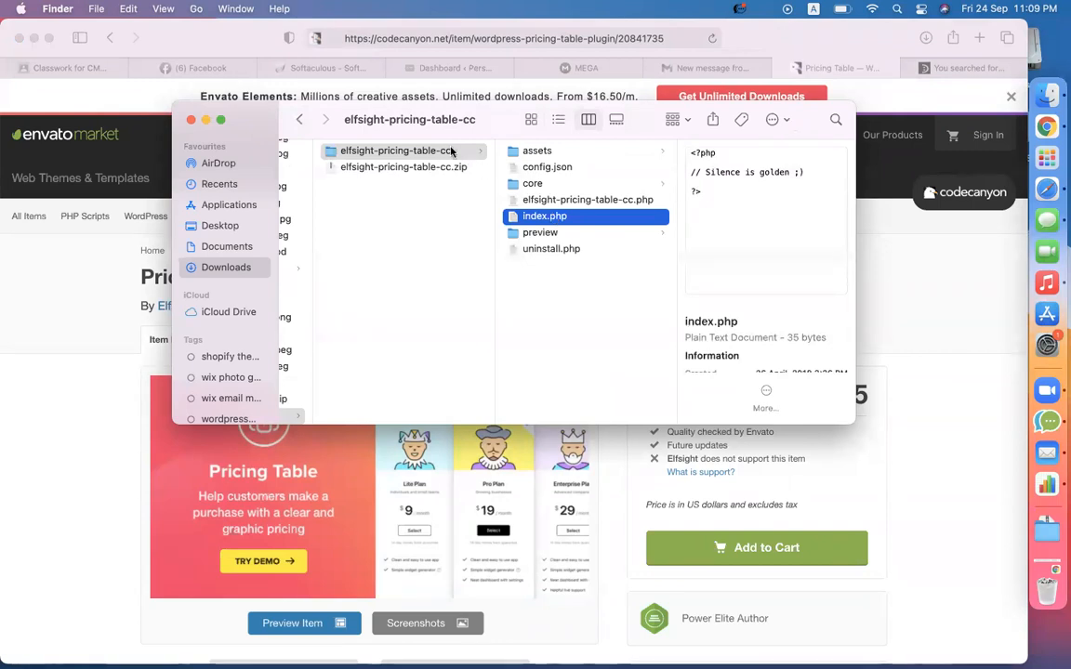
{"action": "left_click", "coordinate": [421, 151]}
{"action": "left_click", "coordinate": [388, 168]}
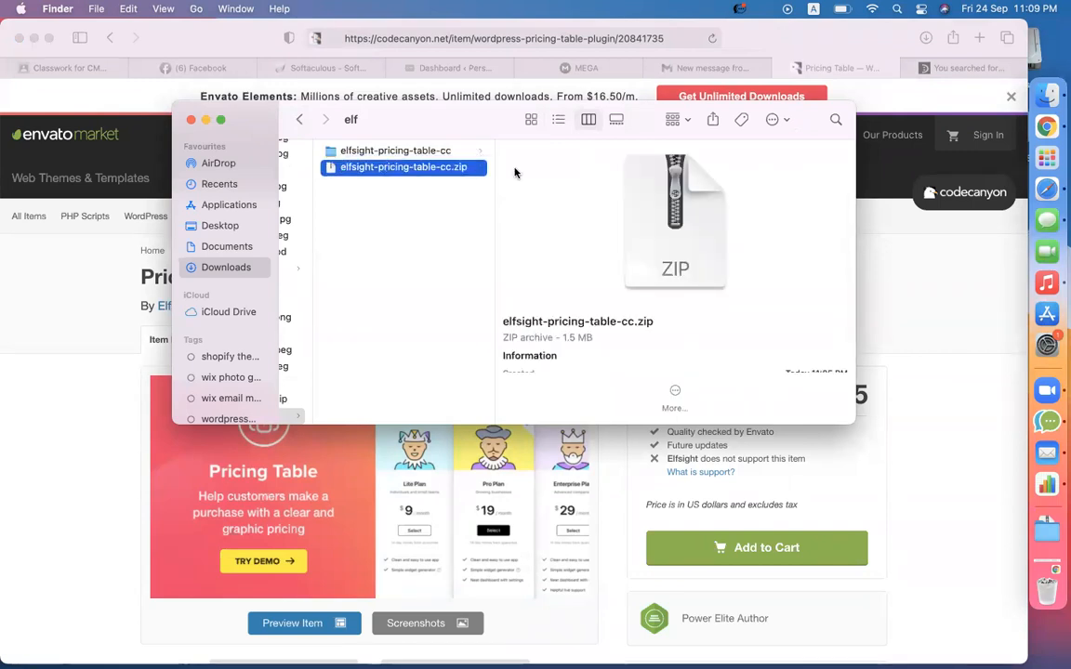
{"action": "left_click", "coordinate": [923, 322]}
{"action": "left_click", "coordinate": [437, 68]}
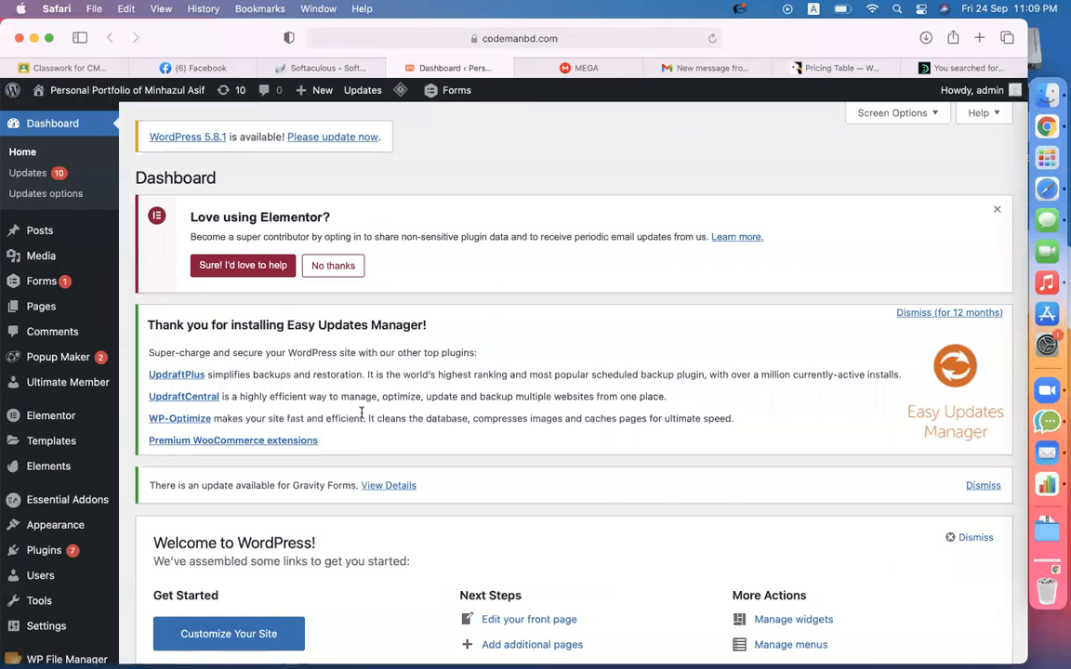
- Upload elfsight-pricing-table-cc.zip through Plugins > Add New and install it
{"action": "mouse_move", "coordinate": [58, 563]}
{"action": "left_click", "coordinate": [137, 574]}
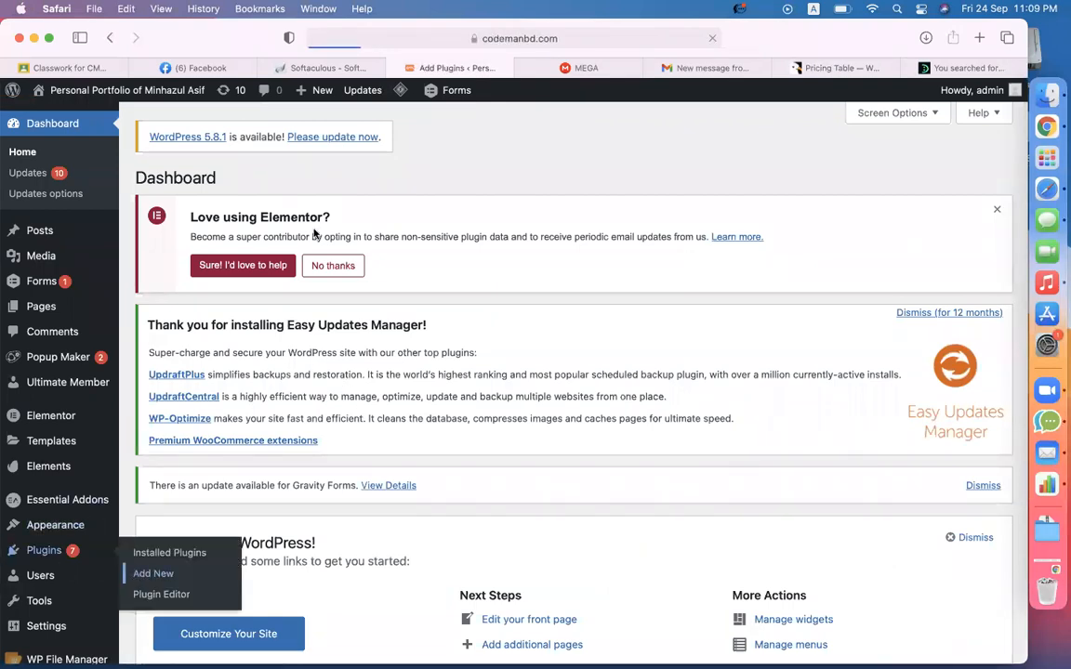
{"action": "left_click", "coordinate": [281, 177]}
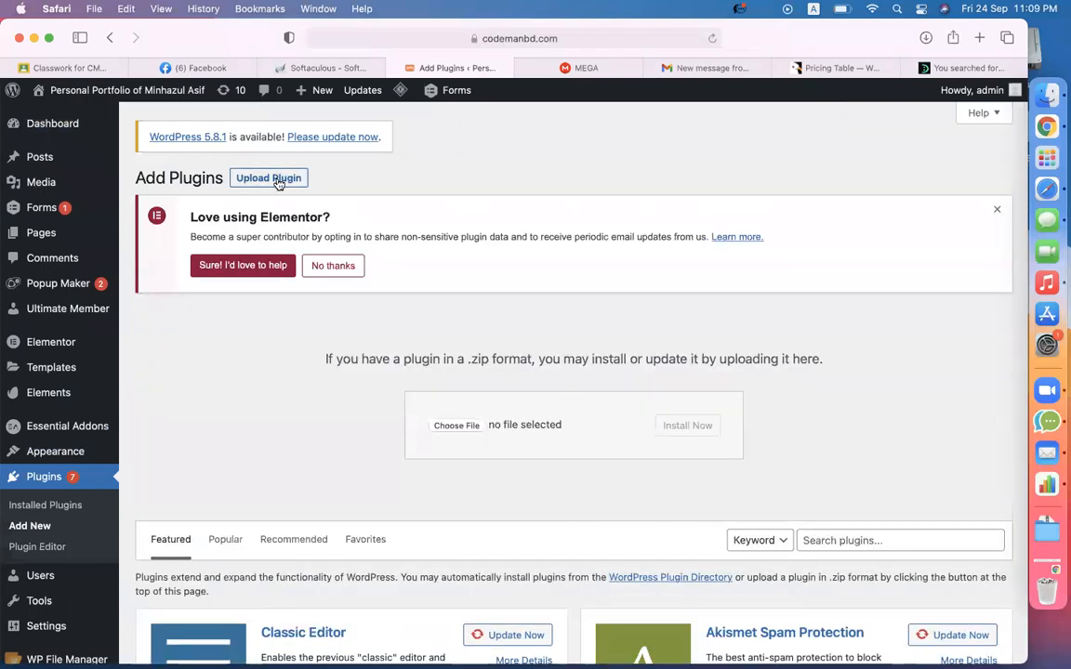
{"action": "left_click", "coordinate": [456, 426]}
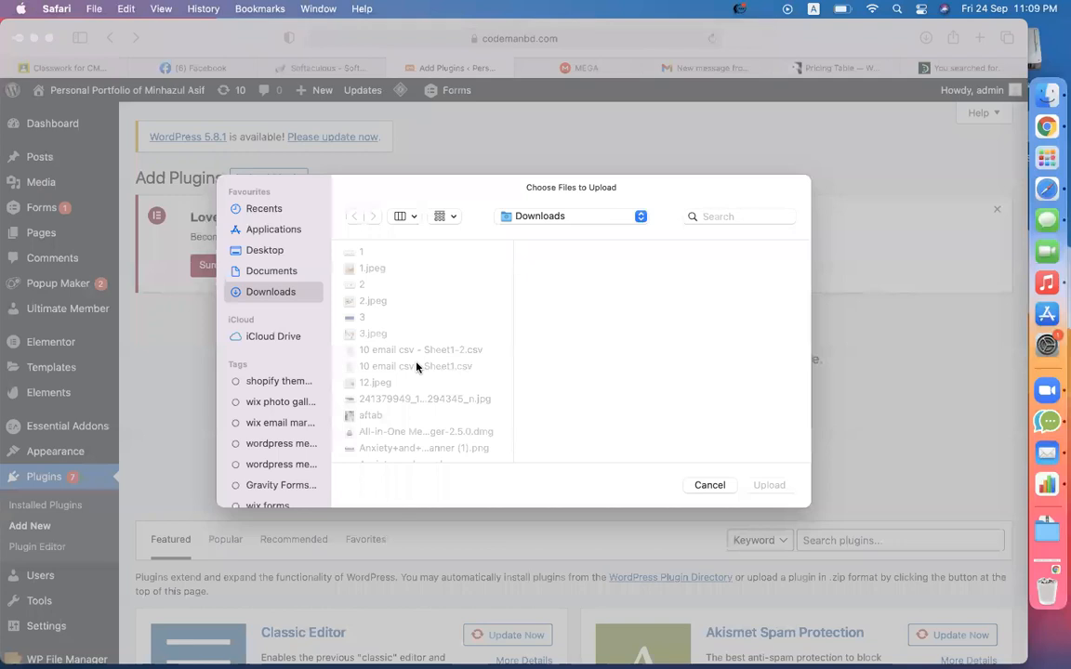
{"action": "type", "text": "elf"}
{"action": "left_click", "coordinate": [588, 269]}
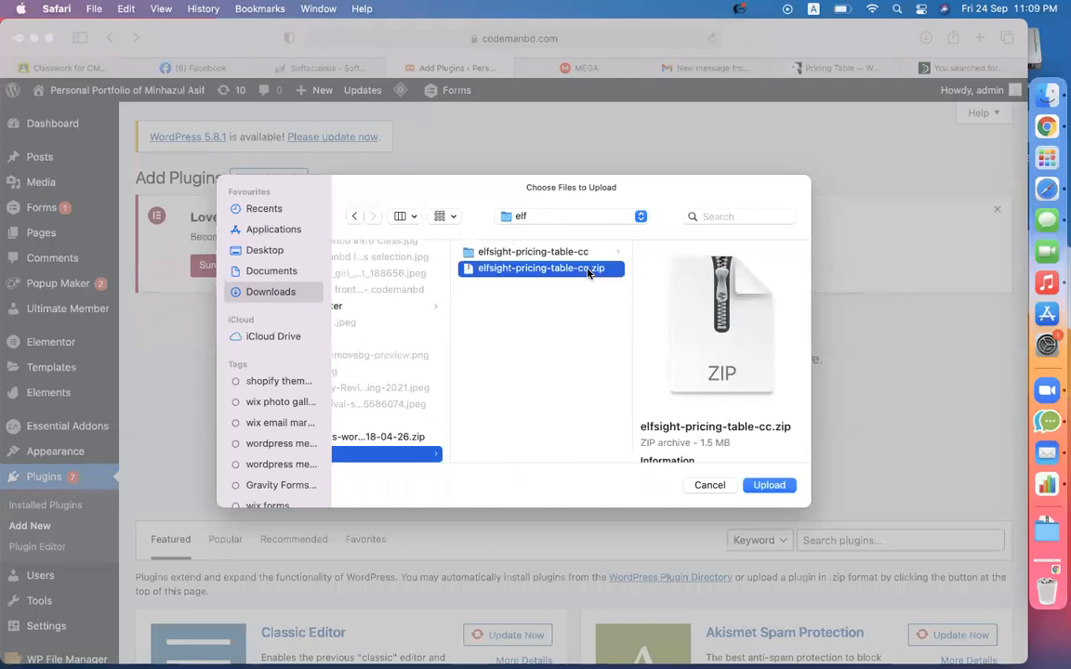
{"action": "double_click", "coordinate": [588, 270]}
{"action": "left_click", "coordinate": [690, 425]}
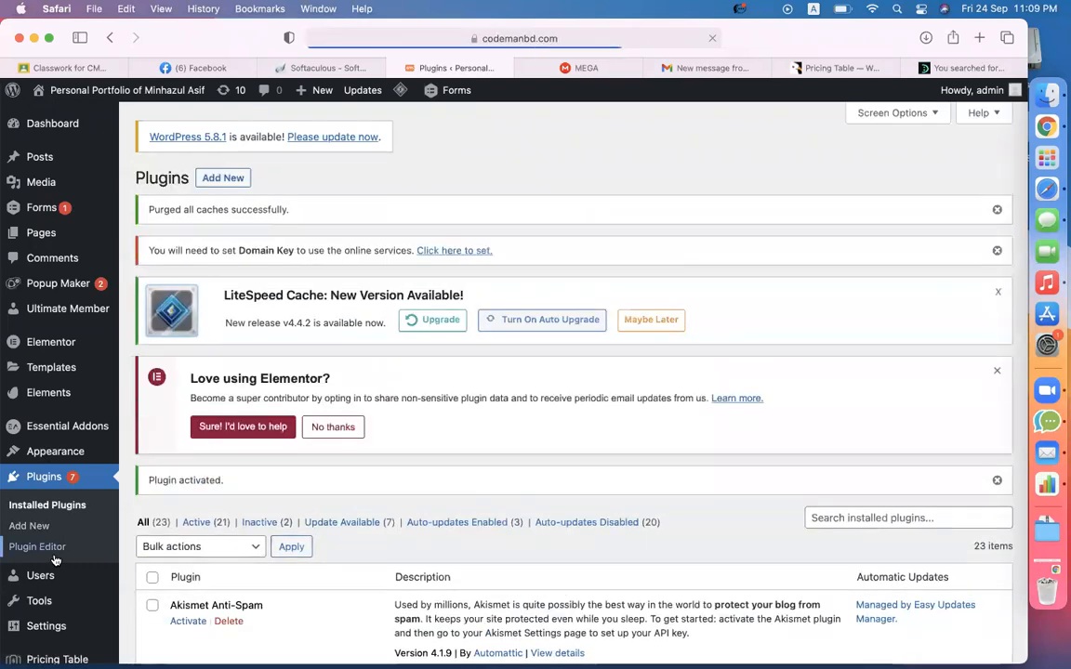
- Go to the activated Elfsight plugin's Pricing Table admin page
{"action": "scroll", "coordinate": [55, 560], "scroll_direction": "down", "scroll_amount": 2}
{"action": "scroll", "coordinate": [56, 560], "scroll_direction": "down", "scroll_amount": 5}
{"action": "scroll", "coordinate": [60, 565], "scroll_direction": "down", "scroll_amount": 3}
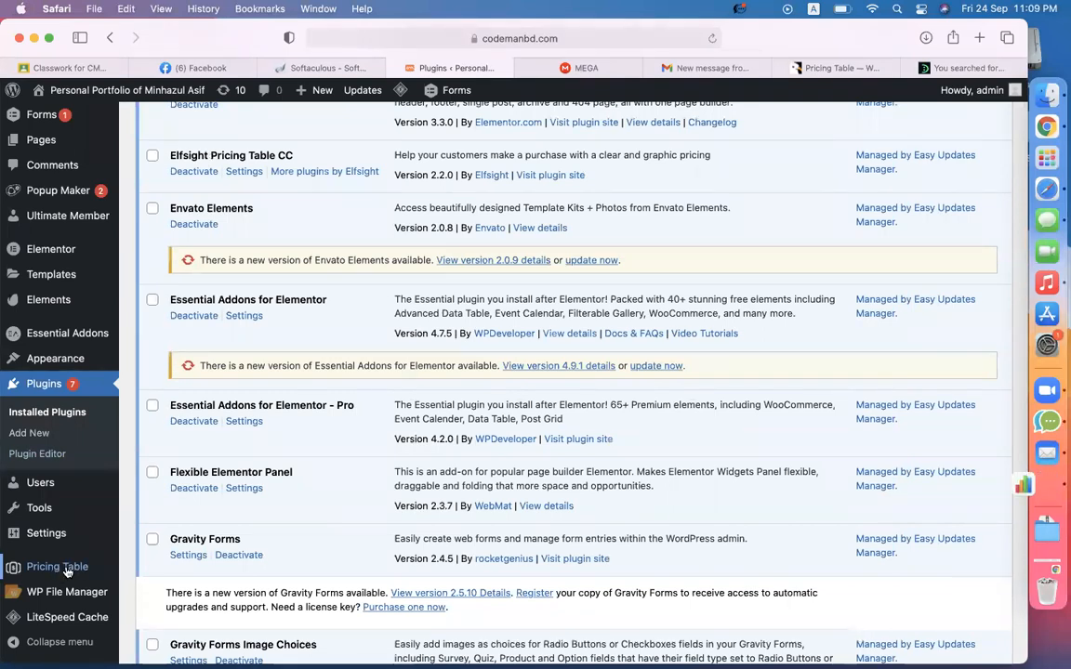
{"action": "left_click", "coordinate": [67, 569]}
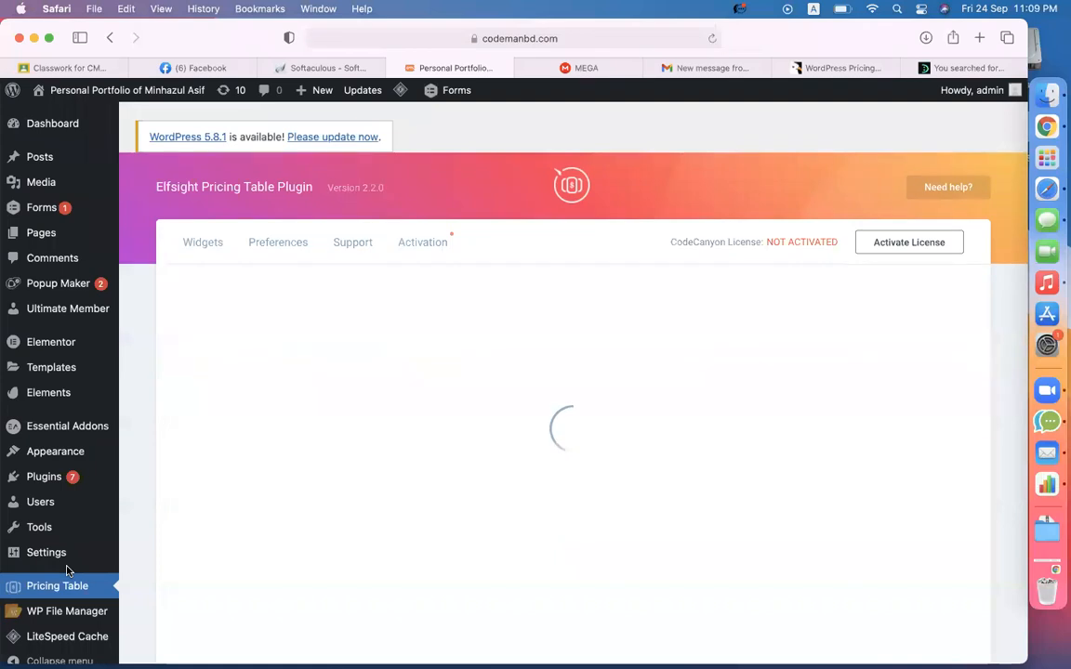
- Create a new pricing table widget named 'pricing'
{"action": "left_click", "coordinate": [550, 498]}
{"action": "left_click", "coordinate": [405, 521]}
{"action": "type", "text": "pricing"}
{"action": "scroll", "coordinate": [573, 508], "scroll_direction": "down", "scroll_amount": 10}
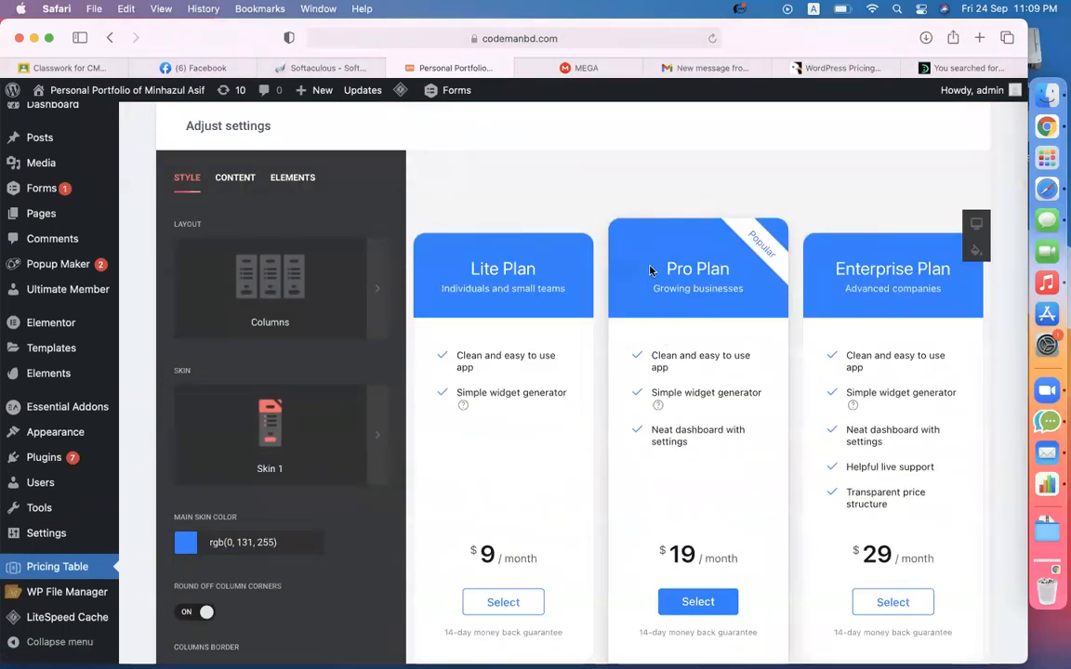
{"action": "scroll", "coordinate": [521, 391], "scroll_direction": "down", "scroll_amount": 3}
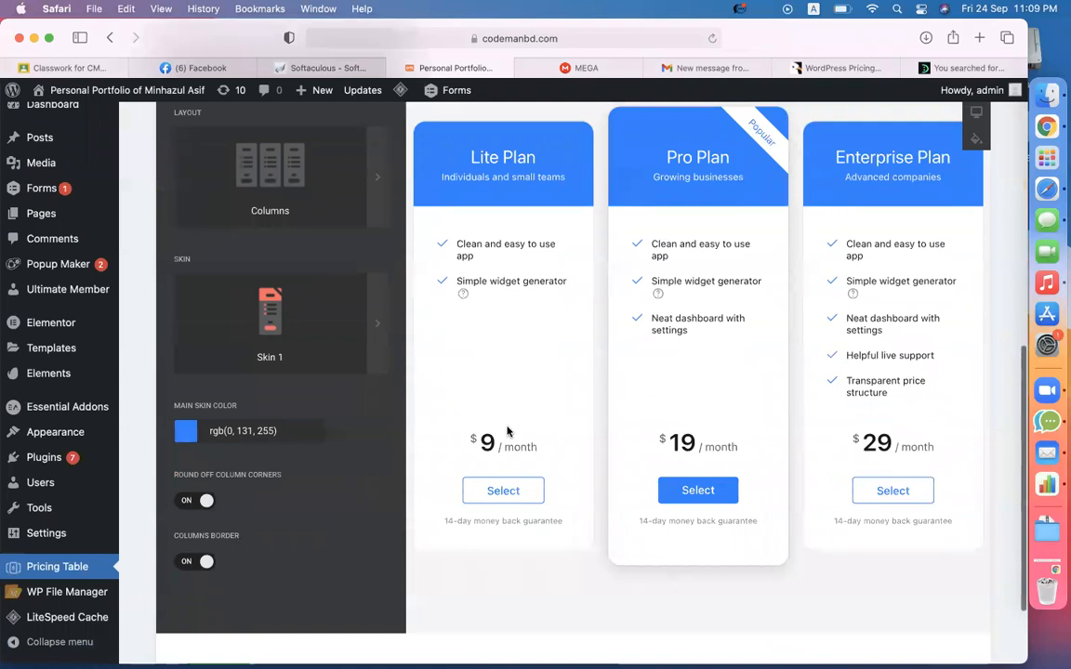
{"action": "scroll", "coordinate": [632, 390], "scroll_direction": "up", "scroll_amount": 2}
{"action": "scroll", "coordinate": [625, 385], "scroll_direction": "up", "scroll_amount": 1}
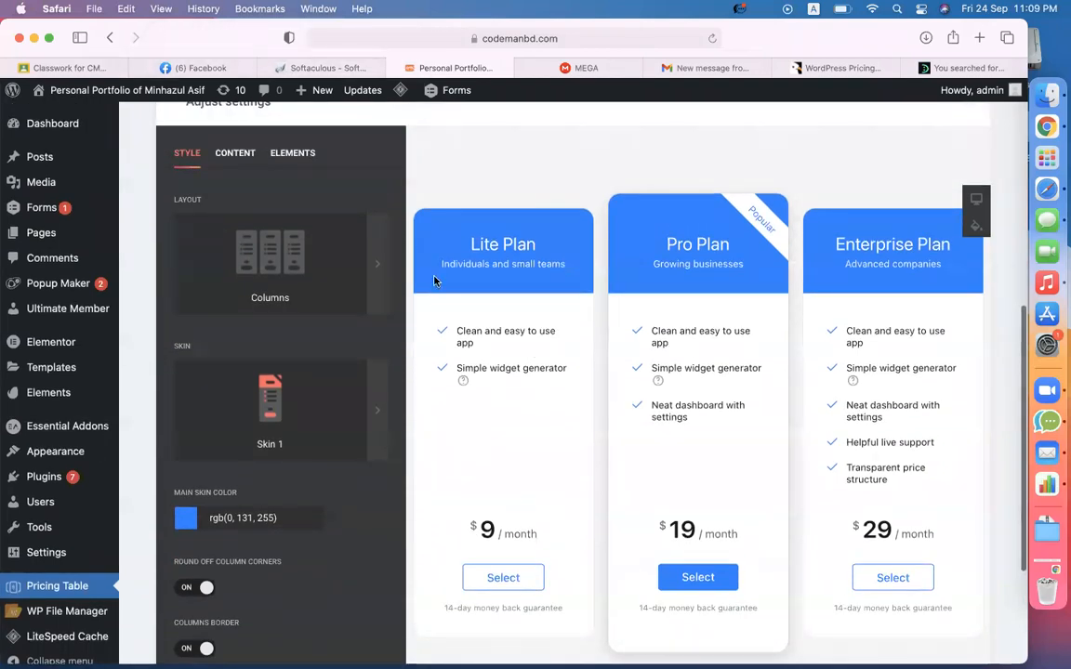
- Compare the Grid, Table and Columns layouts and settle on Grid
{"action": "left_click", "coordinate": [290, 268]}
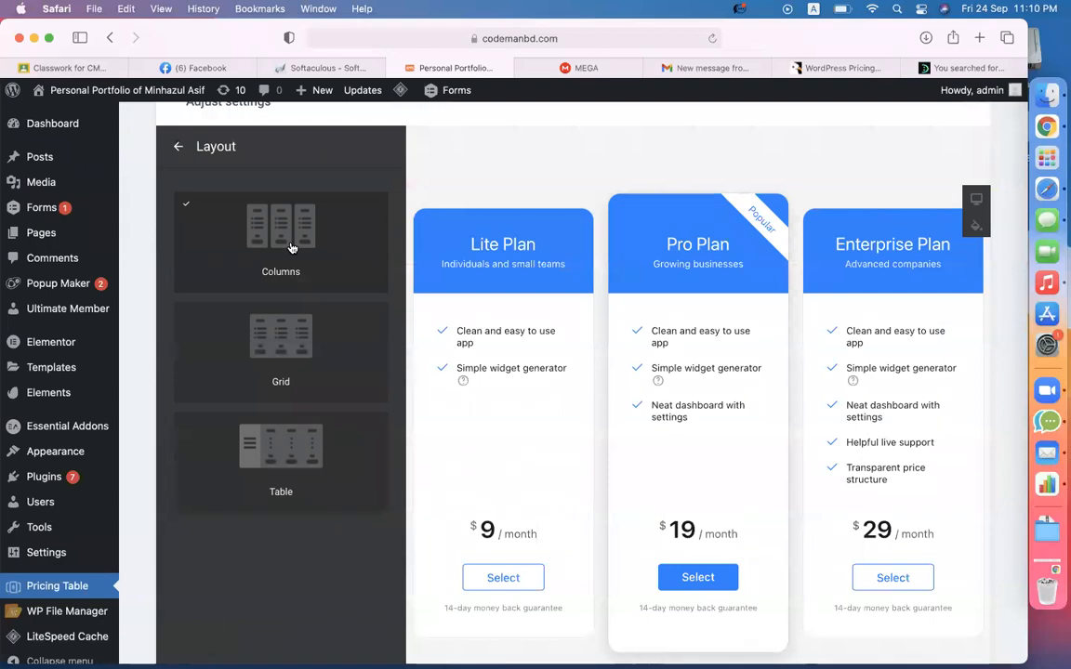
{"action": "left_click", "coordinate": [286, 336]}
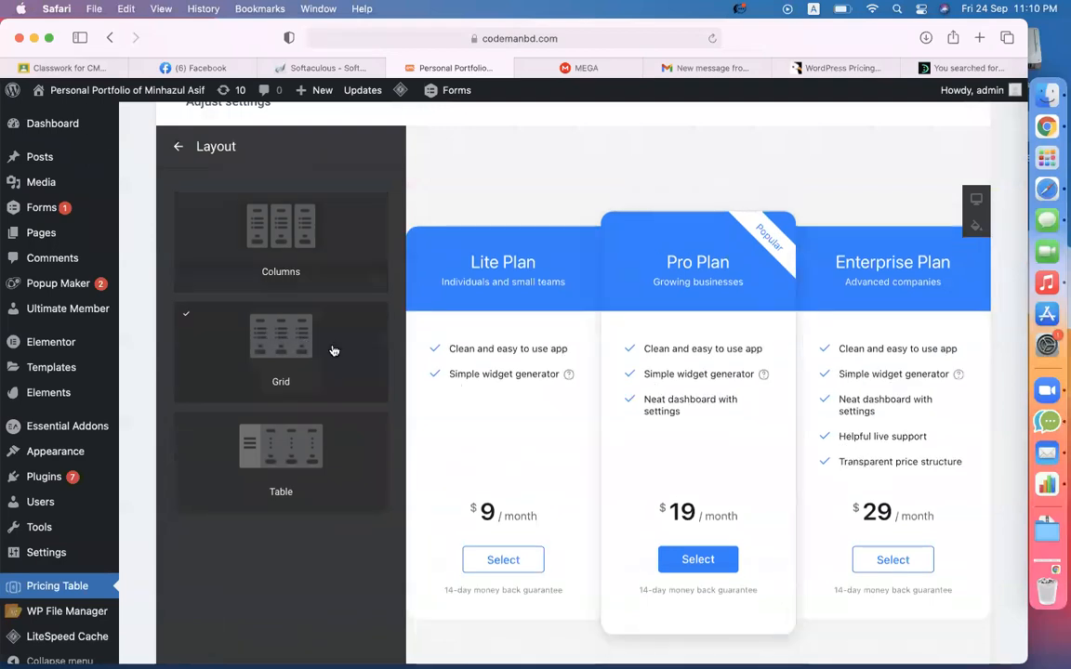
{"action": "left_click", "coordinate": [290, 457]}
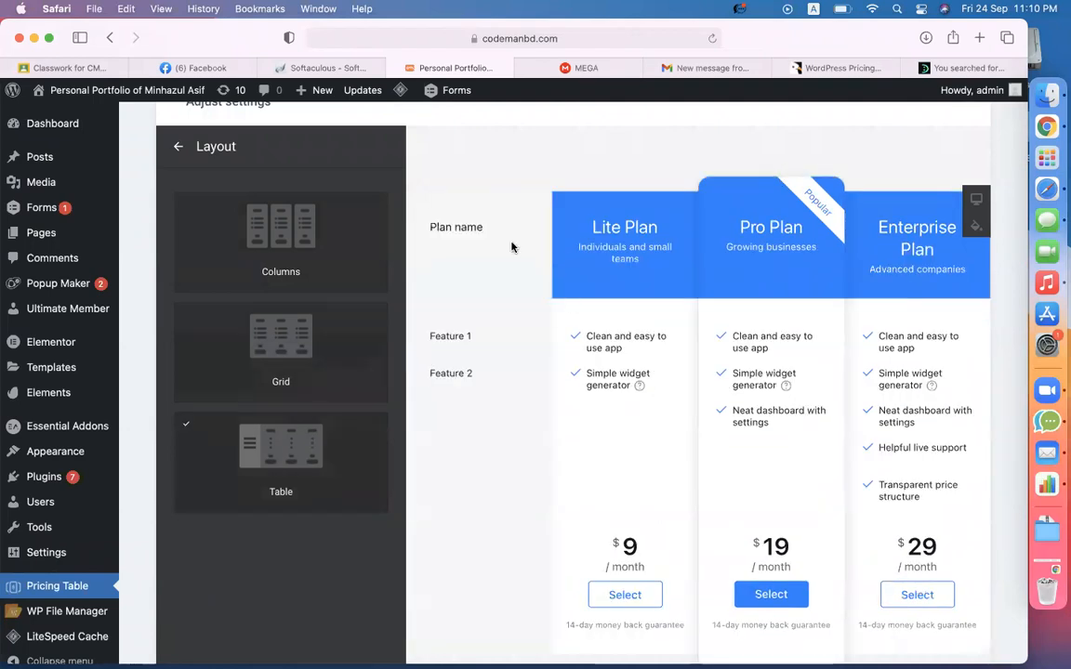
{"action": "left_click", "coordinate": [269, 353]}
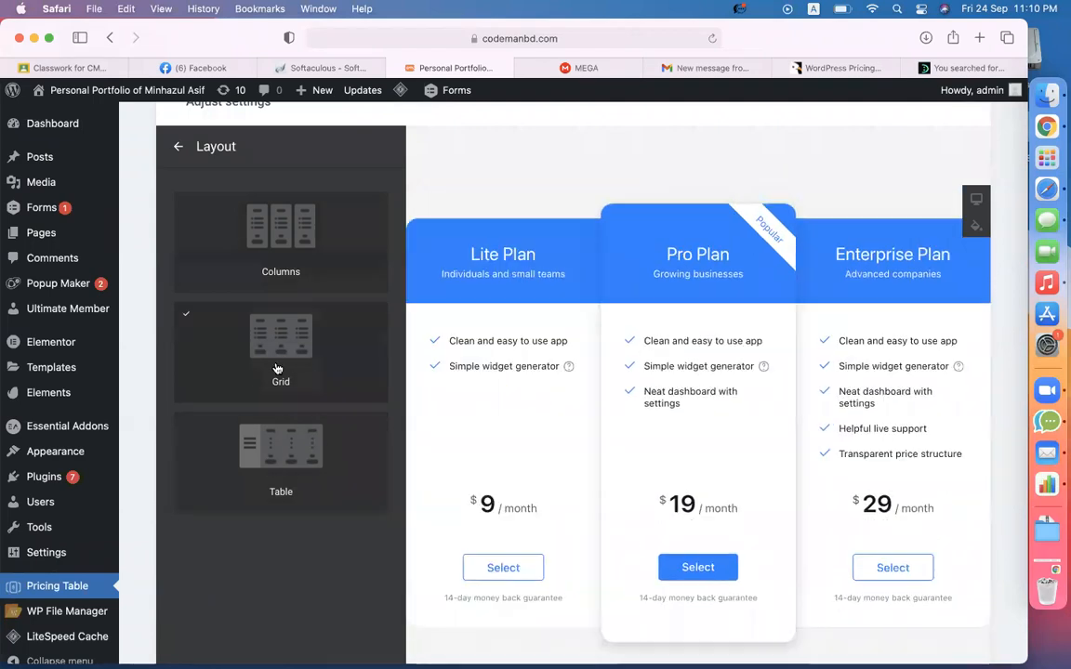
{"action": "left_click", "coordinate": [293, 234]}
{"action": "left_click", "coordinate": [272, 324]}
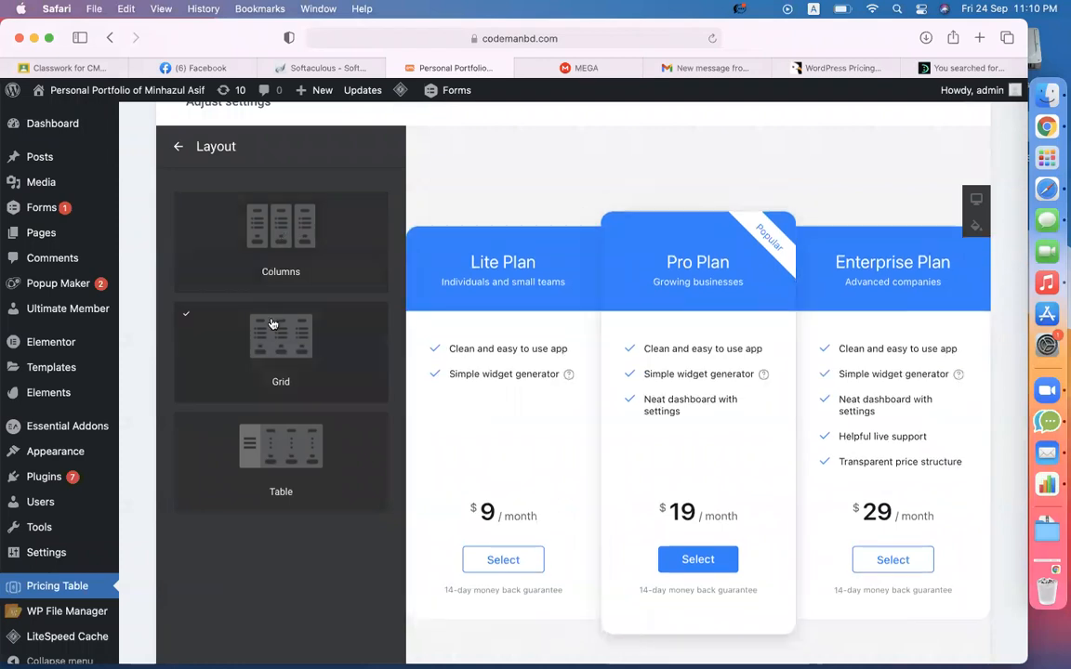
- Change the Main Skin Color from blue to purple rgb(106, 0, 255)
{"action": "left_click", "coordinate": [177, 146]}
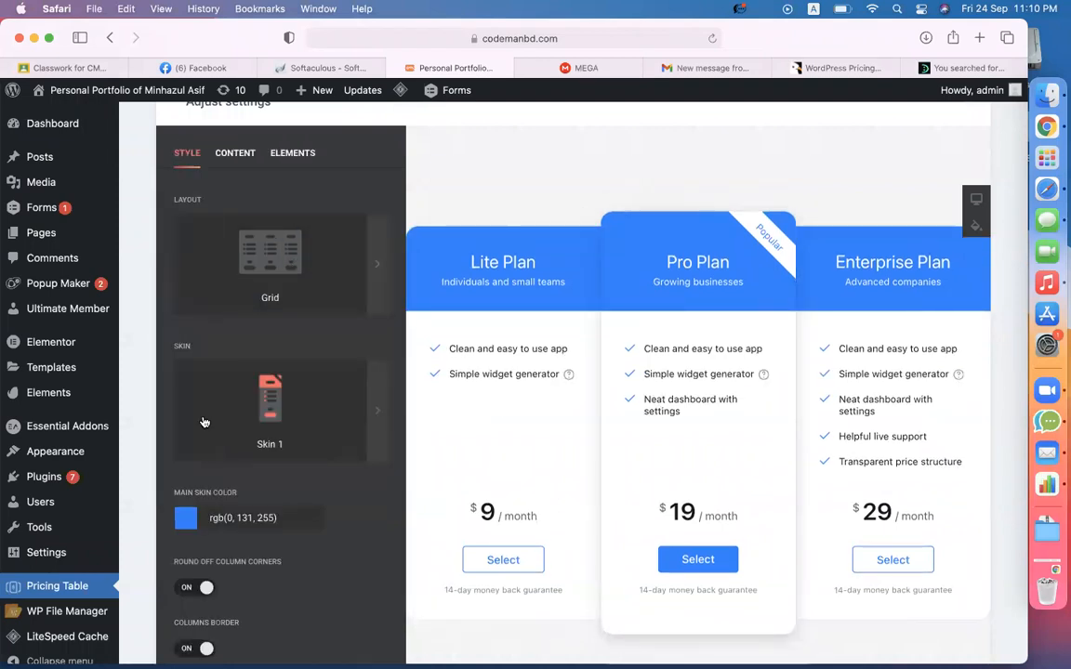
{"action": "scroll", "coordinate": [205, 423], "scroll_direction": "down", "scroll_amount": 5}
{"action": "scroll", "coordinate": [466, 334], "scroll_direction": "up", "scroll_amount": 5}
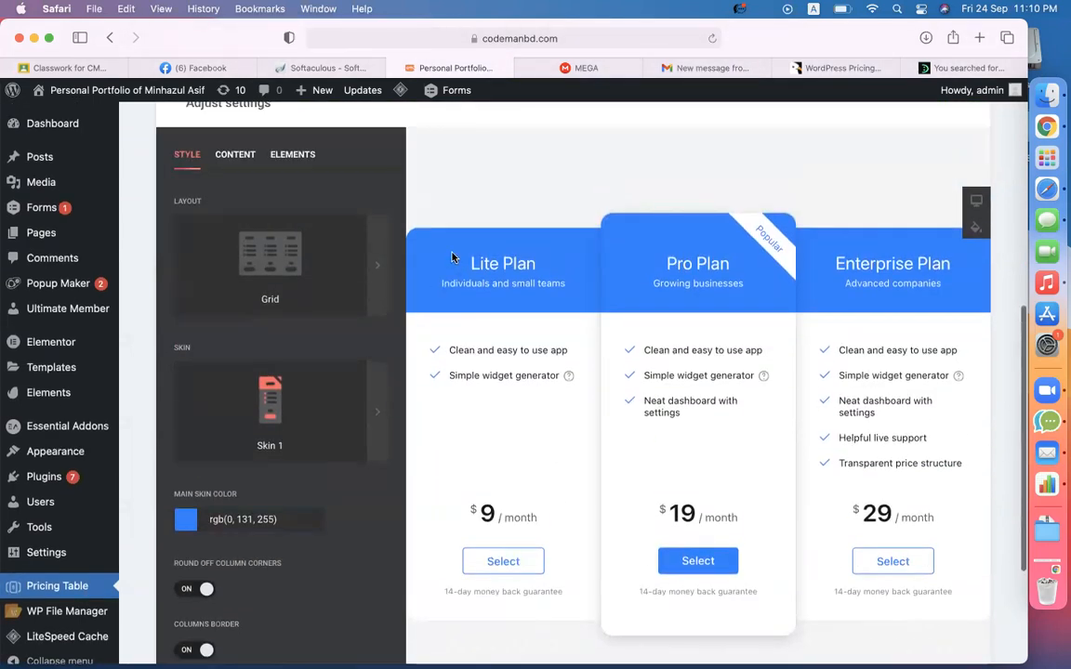
{"action": "left_click", "coordinate": [185, 520]}
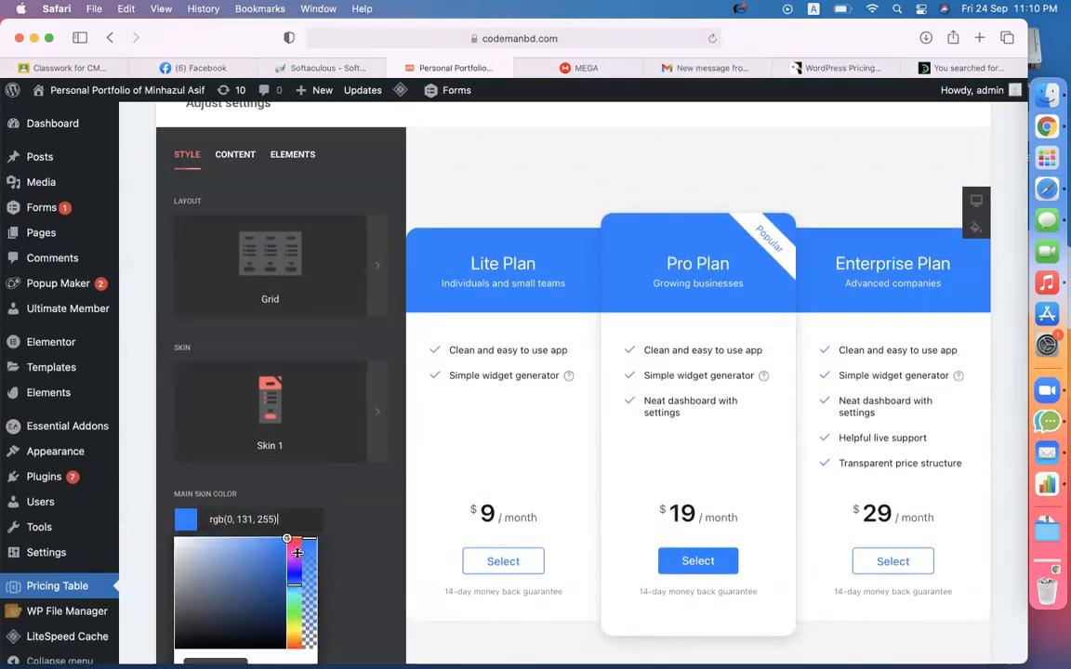
{"action": "left_click", "coordinate": [296, 553]}
{"action": "left_click", "coordinate": [297, 567]}
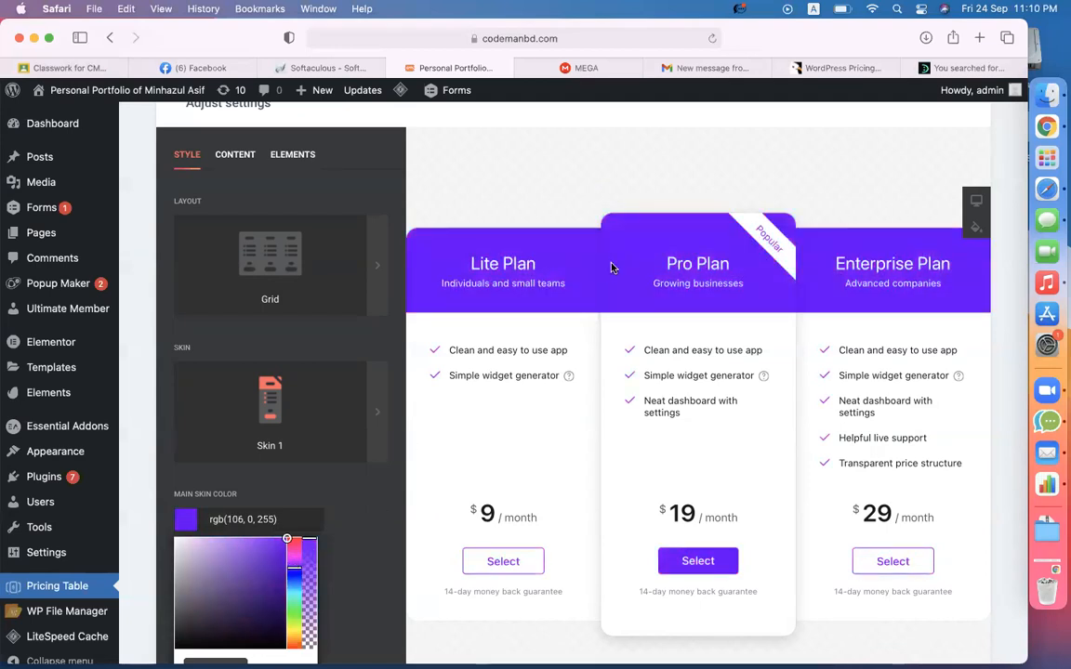
{"action": "left_click", "coordinate": [379, 504]}
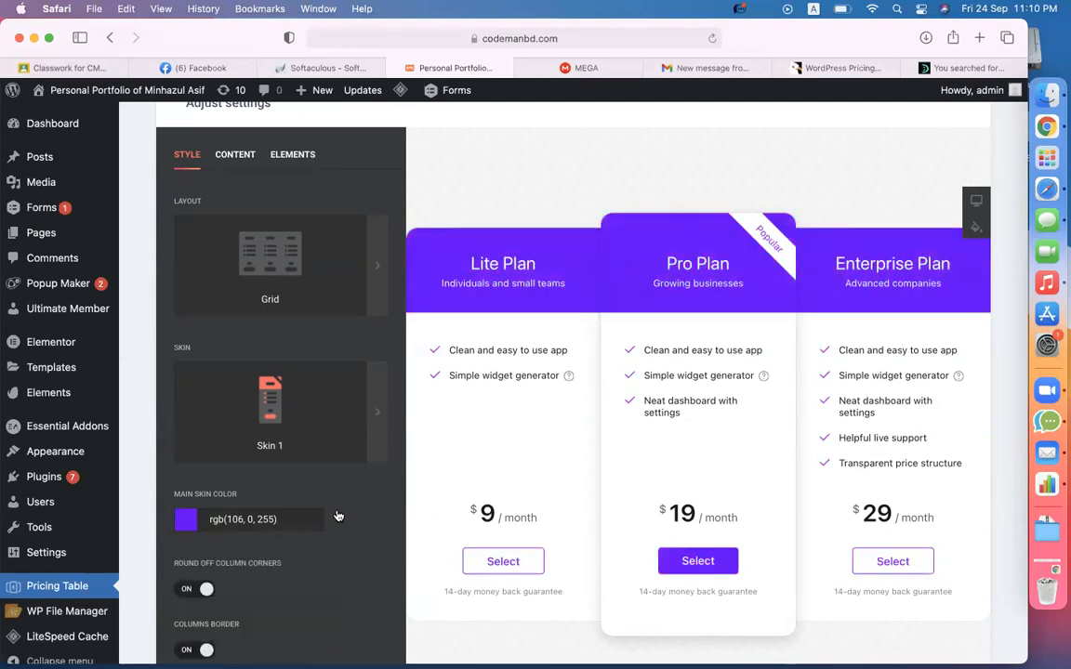
- Bring up the Content settings listing the Lite, Pro and Enterprise plans
{"action": "scroll", "coordinate": [338, 517], "scroll_direction": "down", "scroll_amount": 2}
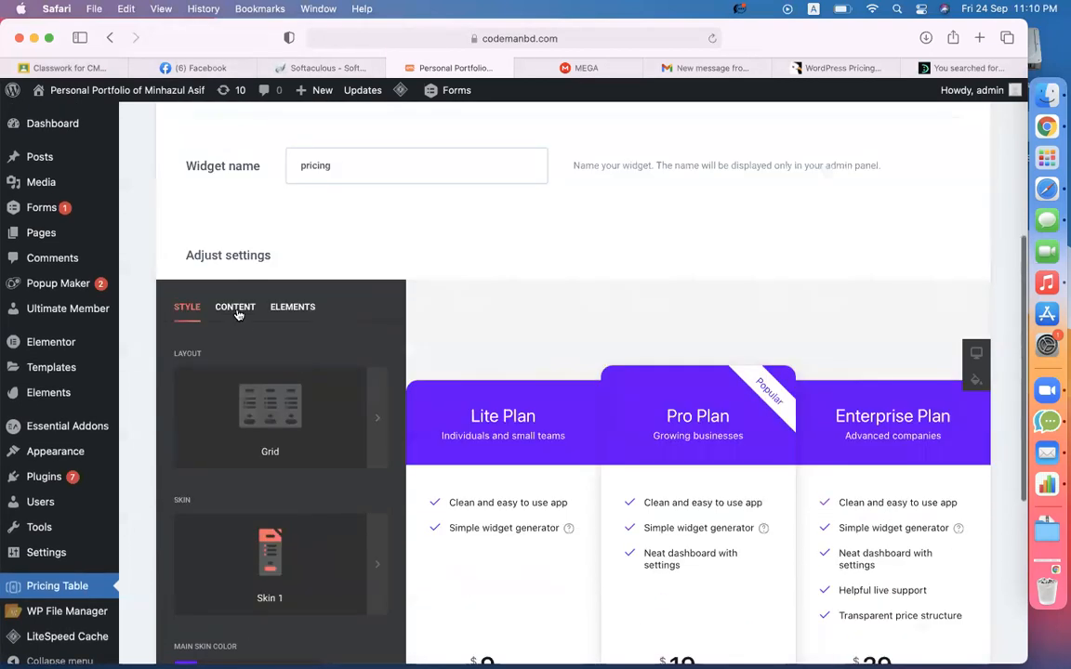
{"action": "left_click", "coordinate": [235, 308]}
{"action": "scroll", "coordinate": [481, 283], "scroll_direction": "down", "scroll_amount": 5}
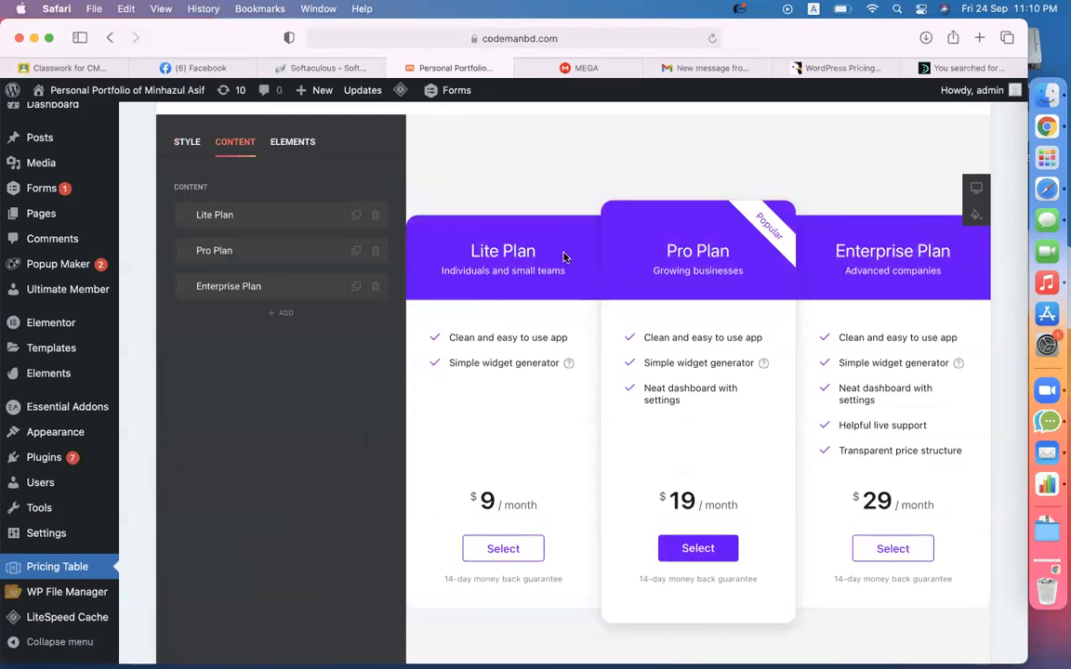
- Retitle the Lite Plan to 'Portfolio Website' and delete its caption
{"action": "left_click", "coordinate": [237, 215]}
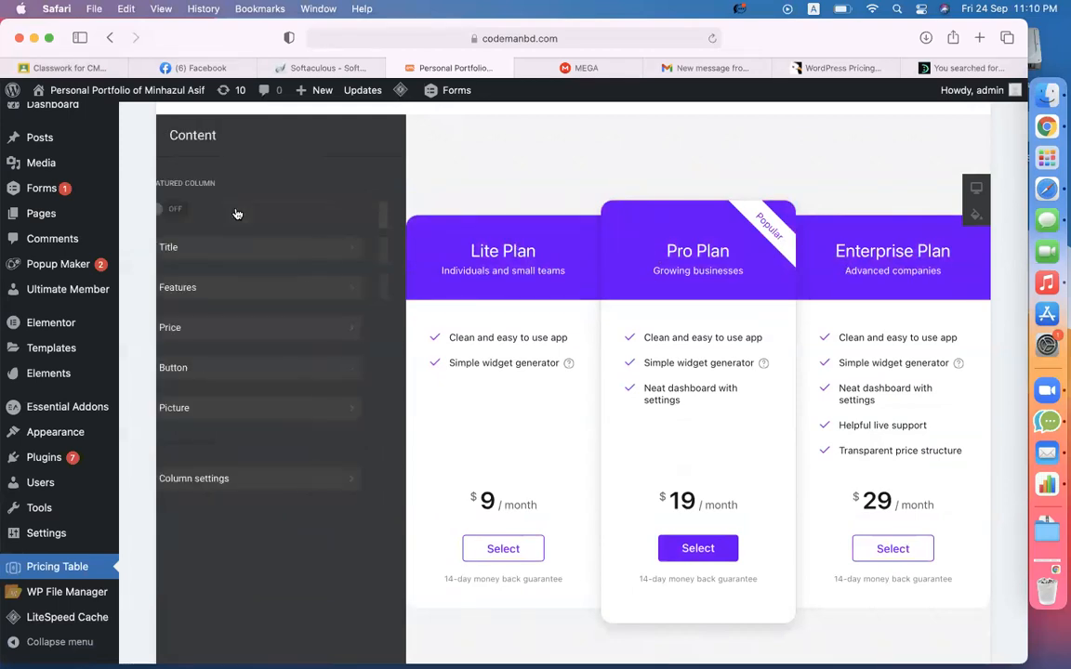
{"action": "left_click", "coordinate": [190, 253]}
{"action": "left_click_drag", "start_coordinate": [224, 214], "coordinate": [181, 214]}
{"action": "type", "text": "Por"}
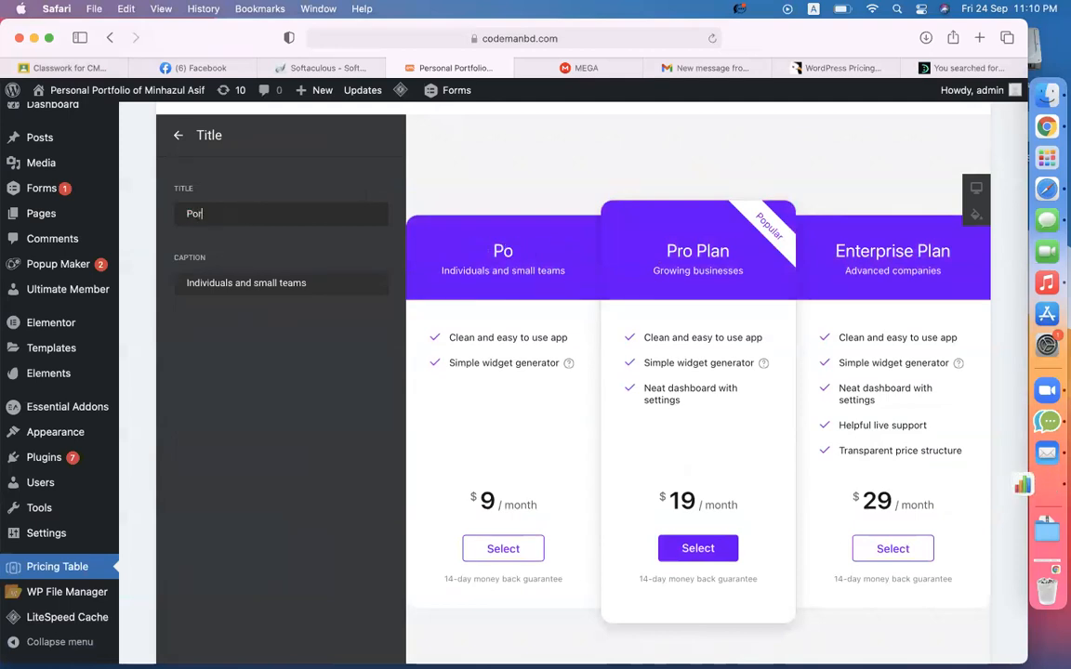
{"action": "type", "text": "tfolio We"}
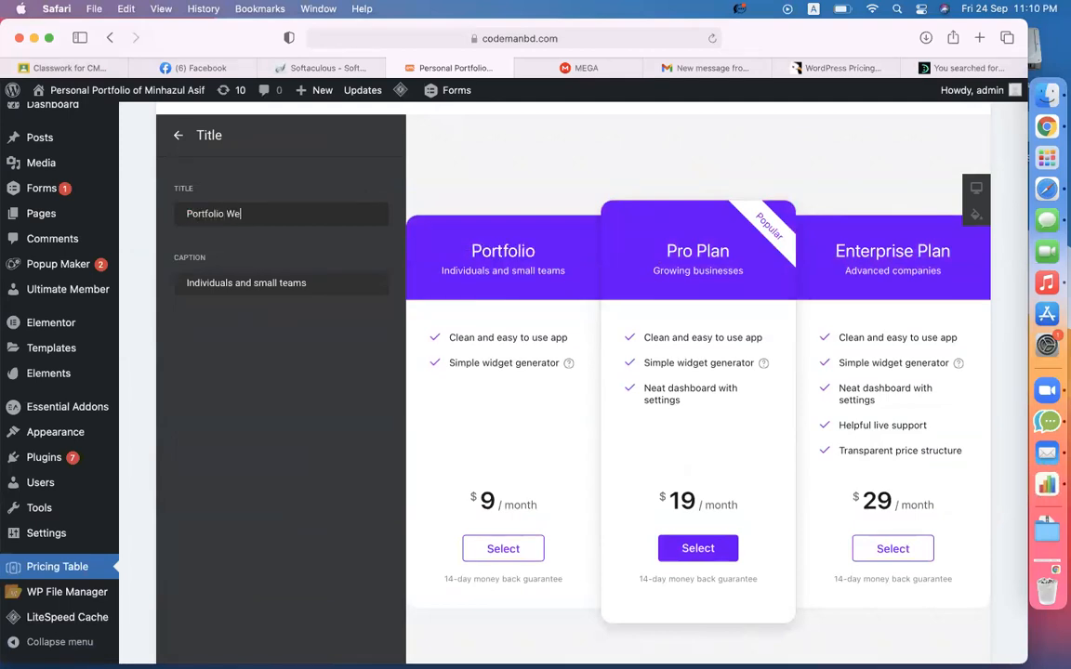
{"action": "type", "text": "bsite"}
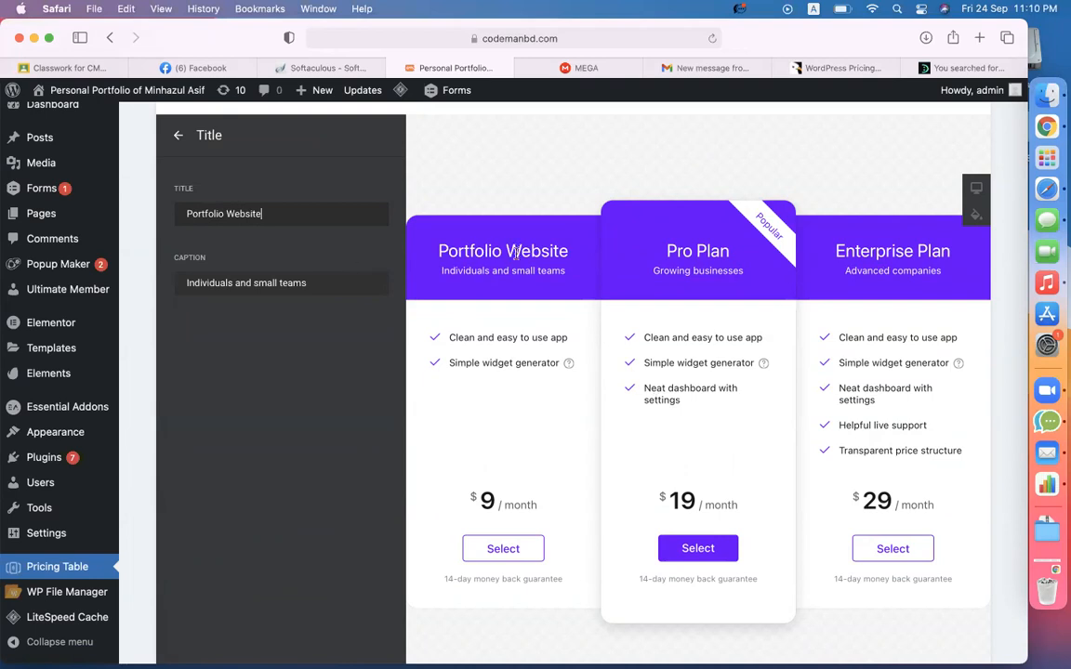
{"action": "left_click_drag", "start_coordinate": [441, 271], "coordinate": [571, 268]}
{"action": "triple_click", "coordinate": [343, 277]}
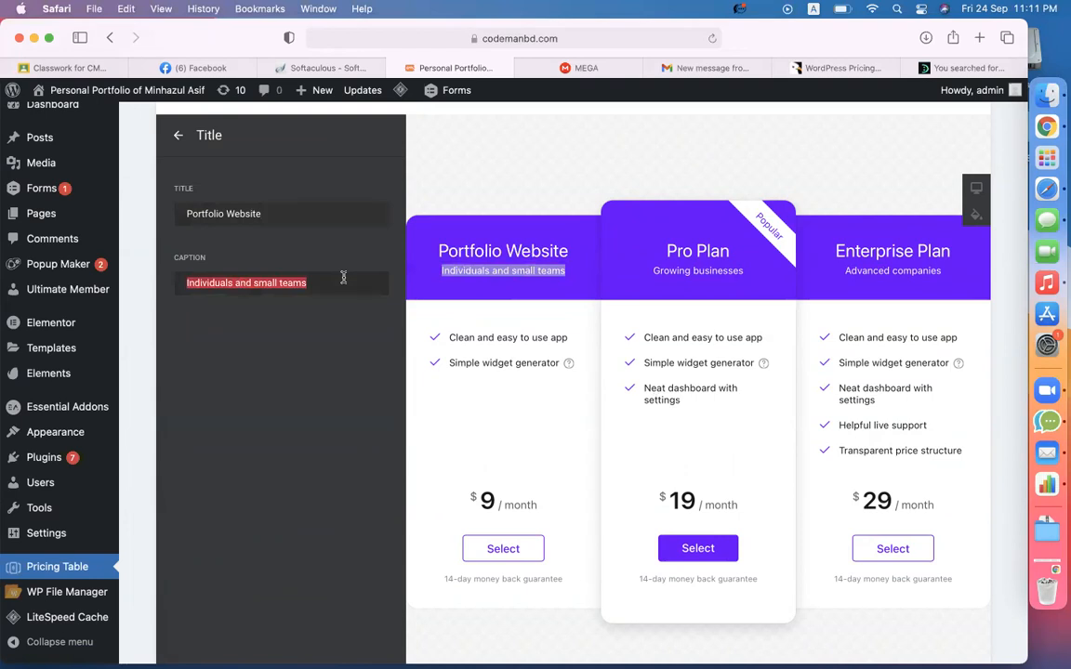
{"action": "key", "text": "BackSpace"}
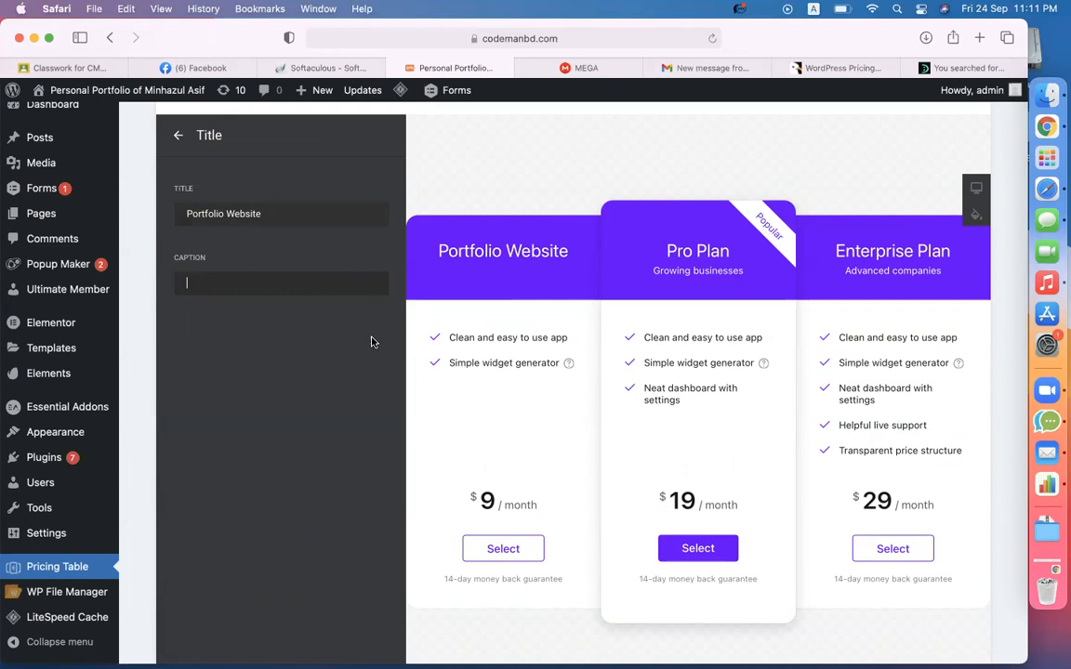
{"action": "left_click", "coordinate": [175, 133]}
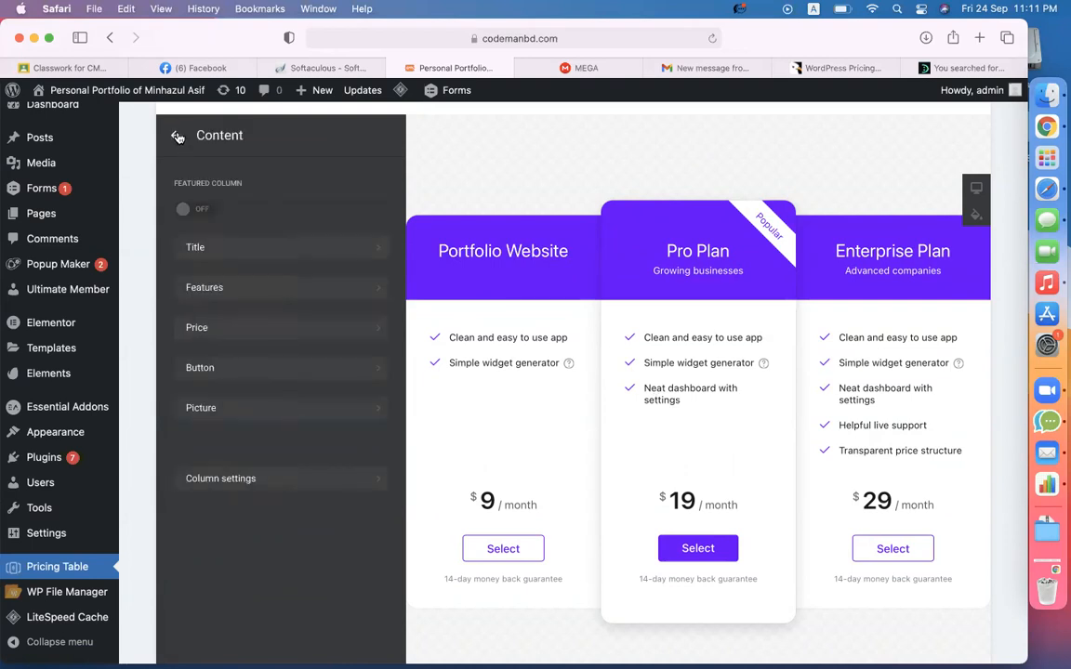
- Rename the first two features to 'Education Info' and 'skill info'
{"action": "left_click", "coordinate": [330, 287]}
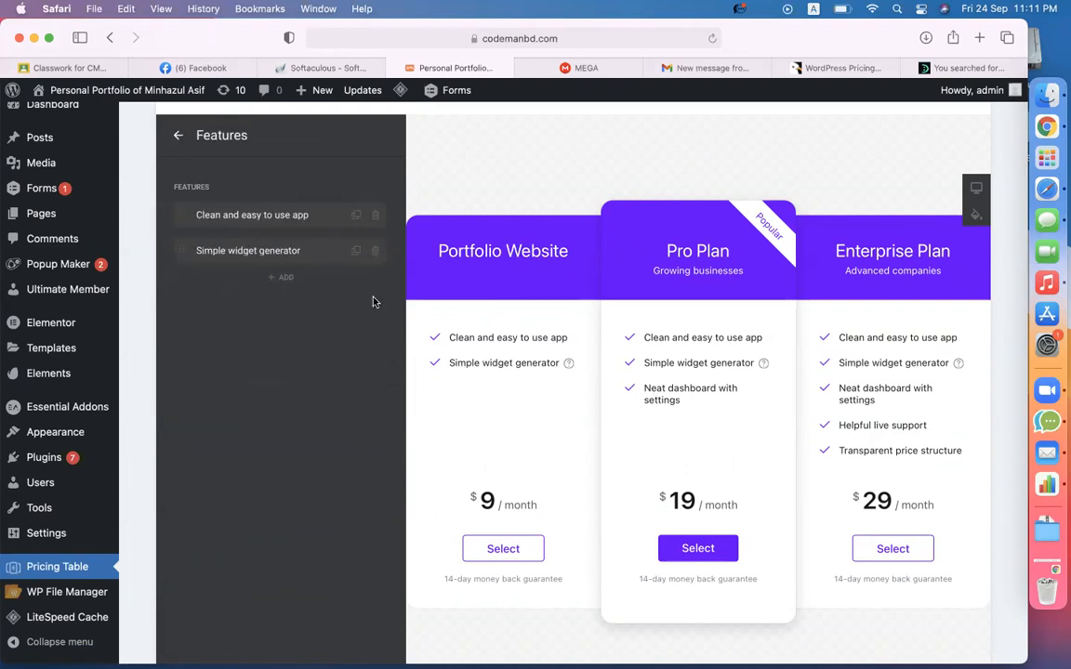
{"action": "left_click_drag", "start_coordinate": [452, 333], "coordinate": [553, 337]}
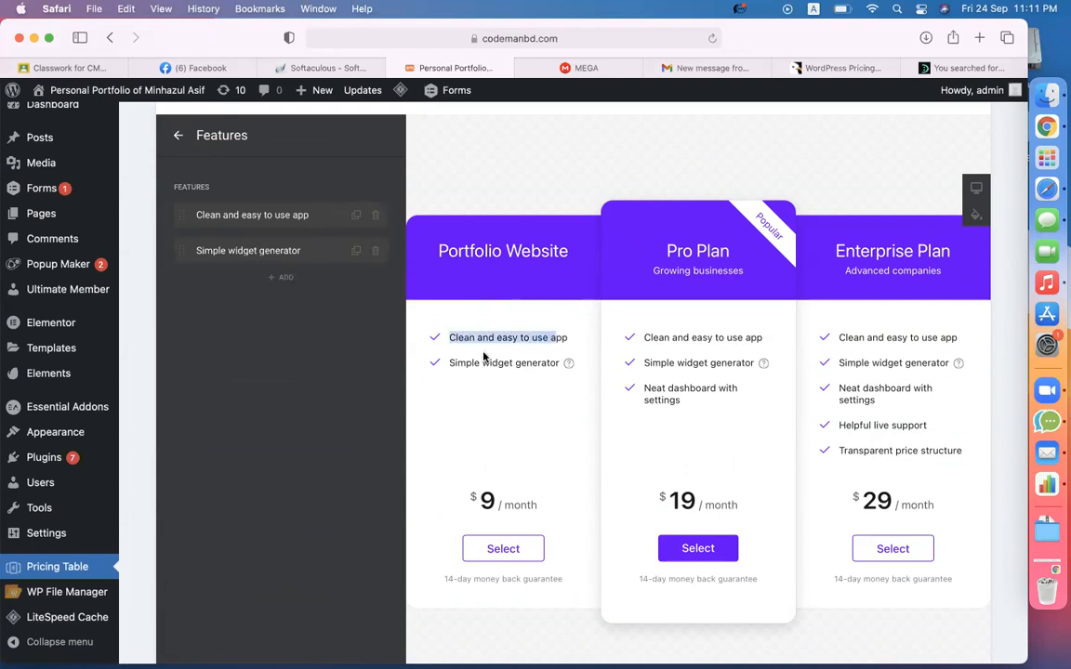
{"action": "left_click_drag", "start_coordinate": [449, 362], "coordinate": [559, 364]}
{"action": "left_click", "coordinate": [260, 216]}
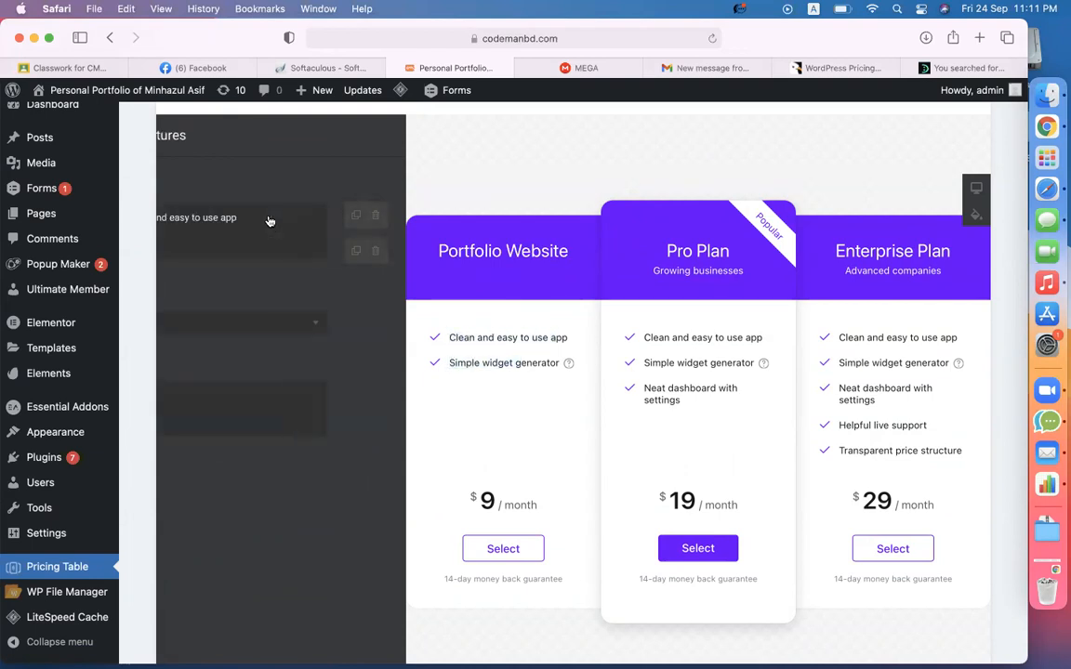
{"action": "key", "text": "super+a"}
{"action": "type", "text": "E"}
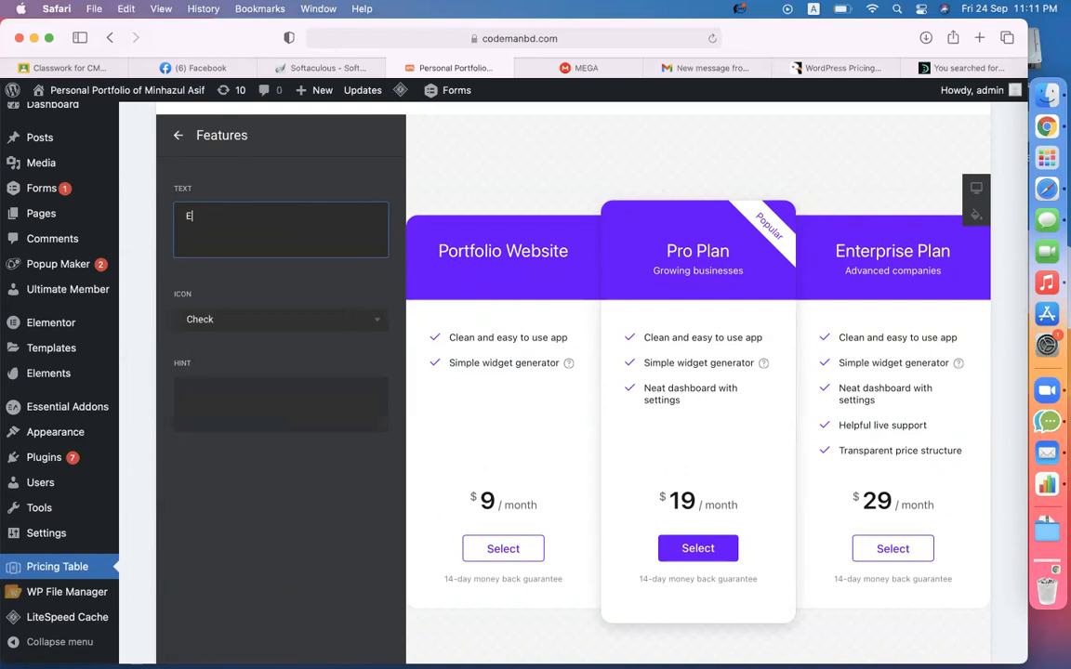
{"action": "type", "text": "ducation Info"}
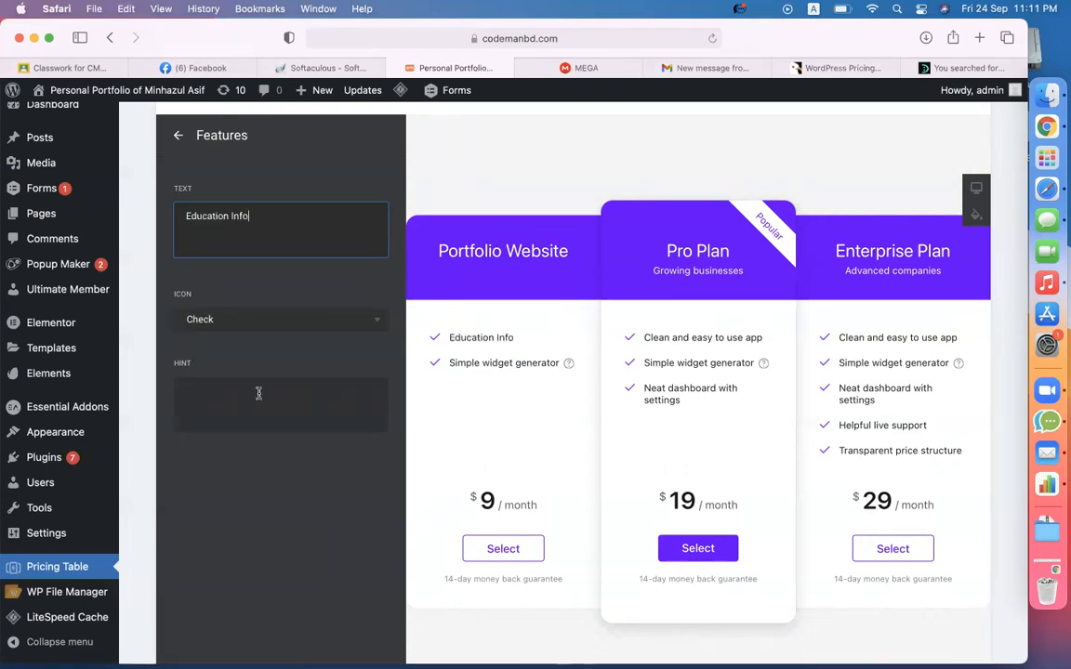
{"action": "left_click", "coordinate": [178, 136]}
{"action": "left_click", "coordinate": [231, 250]}
{"action": "triple_click", "coordinate": [298, 217]}
{"action": "type", "text": "skill info"}
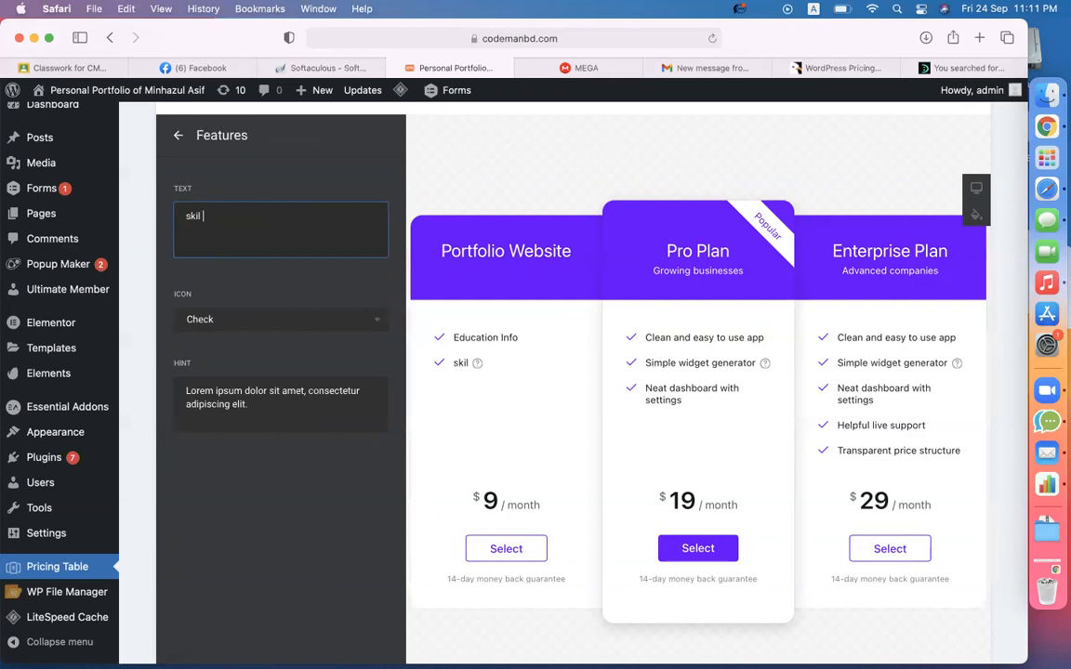
{"action": "left_click", "coordinate": [178, 135]}
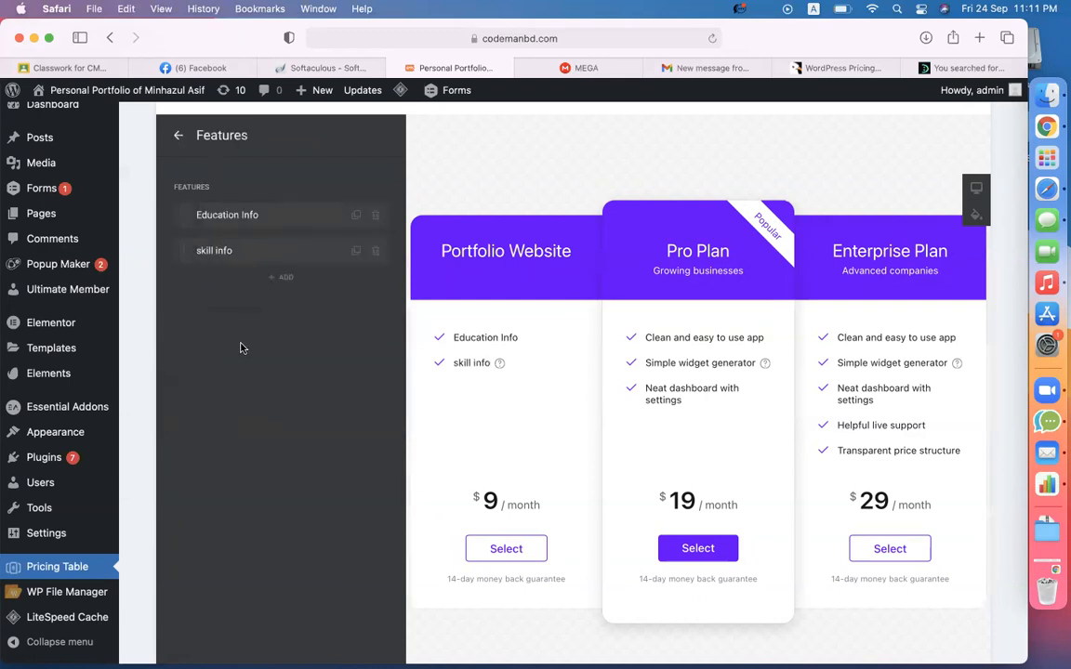
- Duplicate the skill info feature and rename the copy 'About Info'
{"action": "left_click", "coordinate": [356, 250]}
{"action": "left_click", "coordinate": [262, 286]}
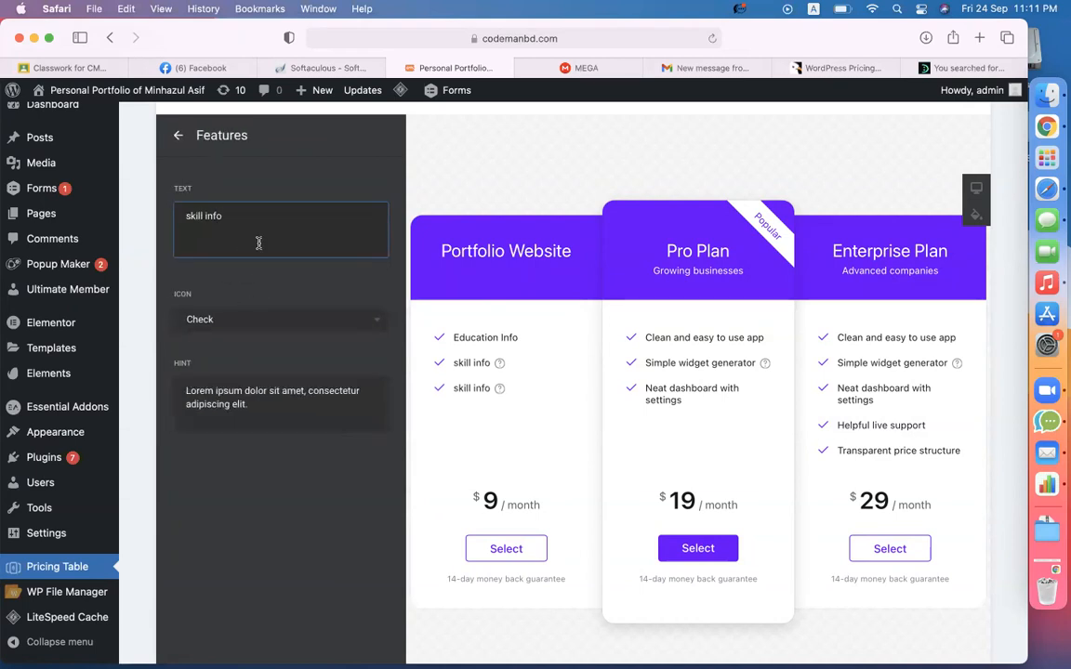
{"action": "triple_click", "coordinate": [259, 243]}
{"action": "type", "text": "About Info"}
{"action": "left_click", "coordinate": [172, 139]}
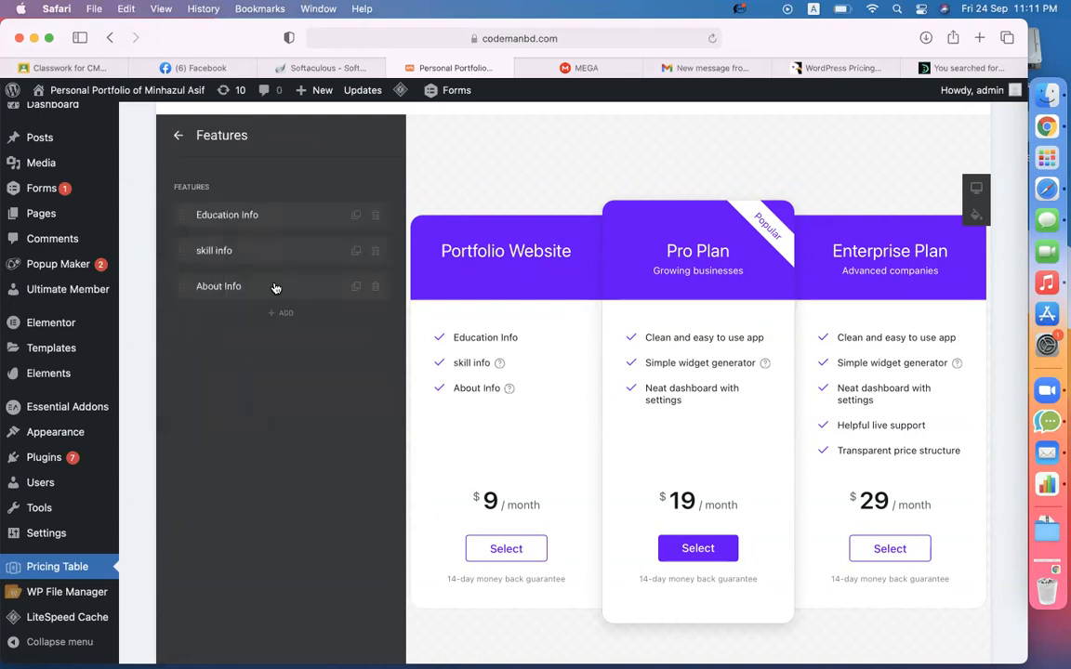
- Duplicate About Info as a fourth feature 'Testimonials' with an empty hint
{"action": "left_click", "coordinate": [356, 288]}
{"action": "left_click", "coordinate": [231, 338]}
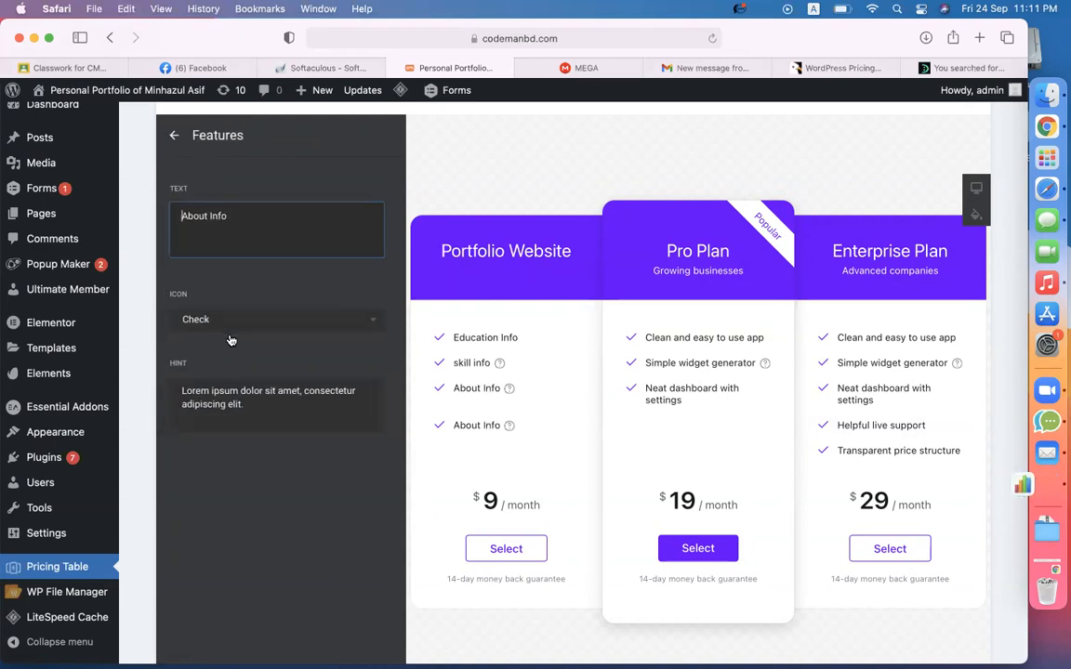
{"action": "key", "text": "super+a"}
{"action": "type", "text": "Testo"}
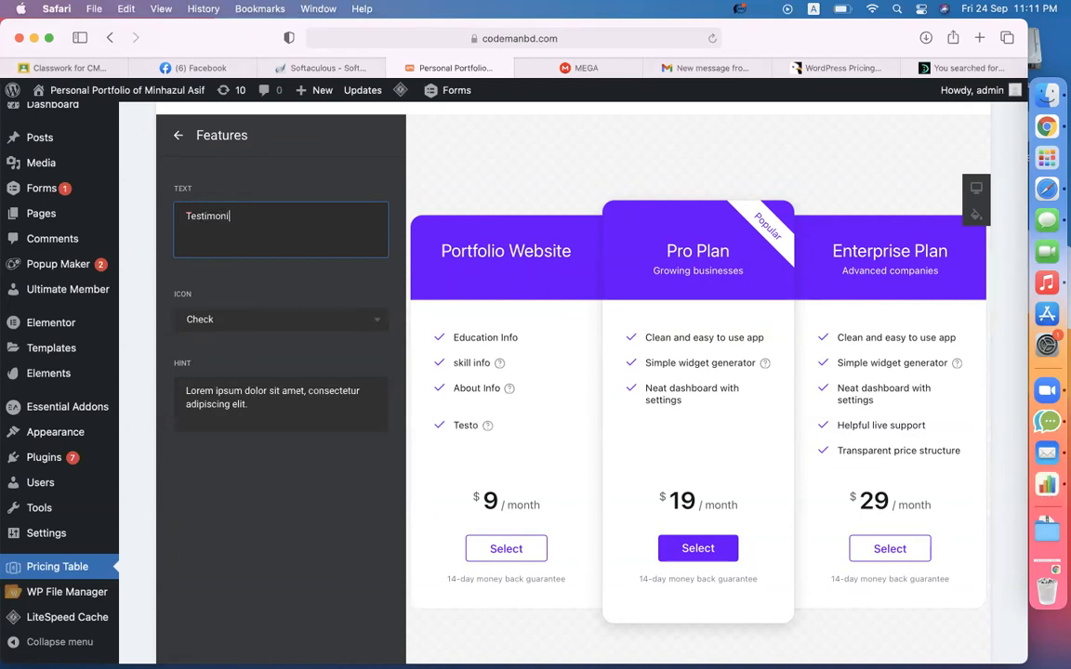
{"action": "left_click", "coordinate": [266, 409]}
{"action": "key", "text": "super+a"}
{"action": "key", "text": "BackSpace"}
{"action": "left_click", "coordinate": [177, 135]}
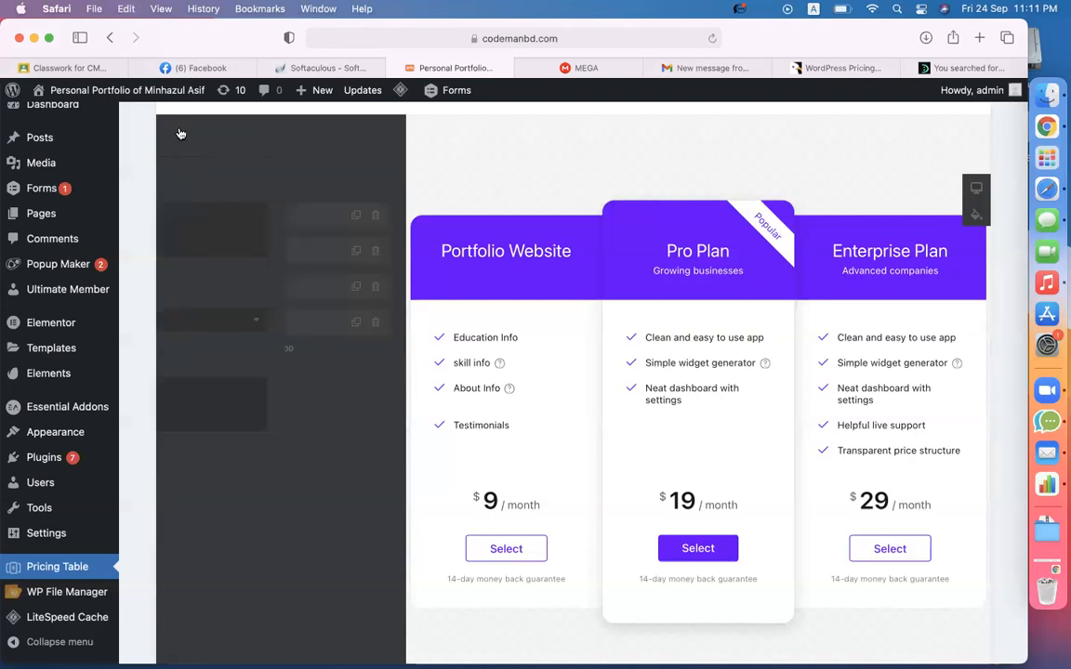
{"action": "mouse_move", "coordinate": [499, 364]}
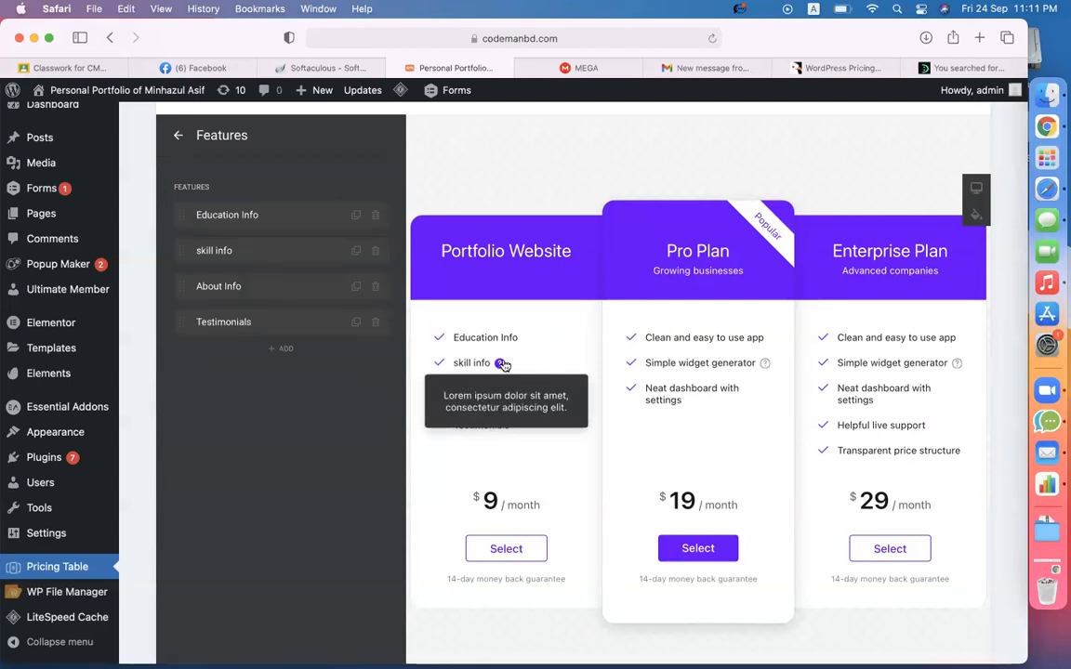
- Change the skill info hint to 'skill info is mentioning your existing skill percentages.'
{"action": "left_click", "coordinate": [269, 248]}
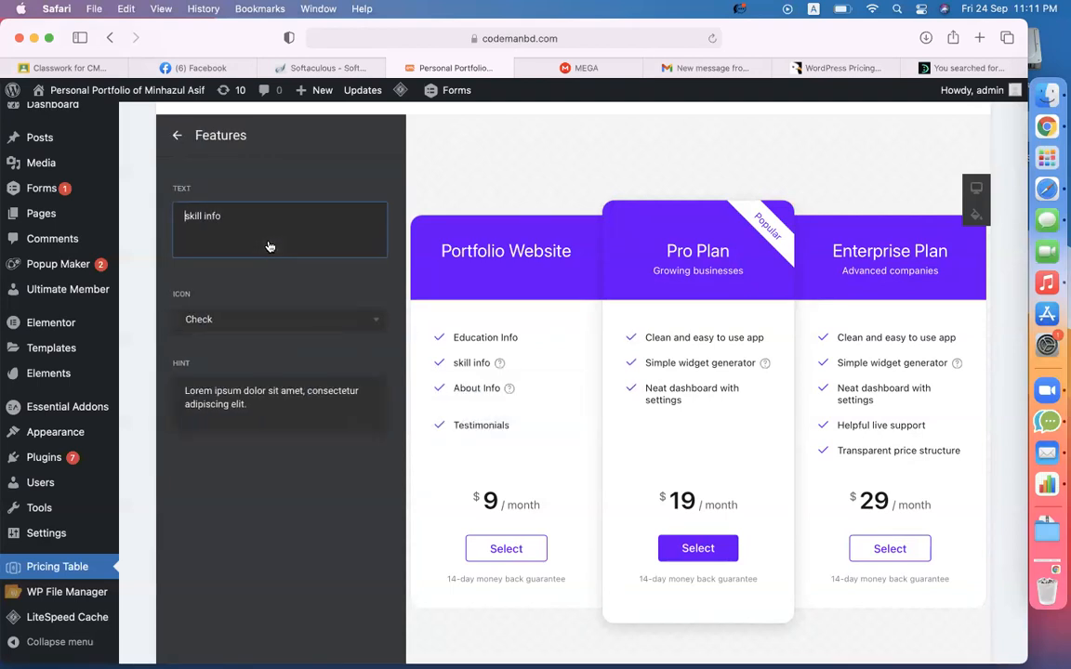
{"action": "left_click_drag", "start_coordinate": [266, 407], "coordinate": [182, 391]}
{"action": "type", "text": "ski"}
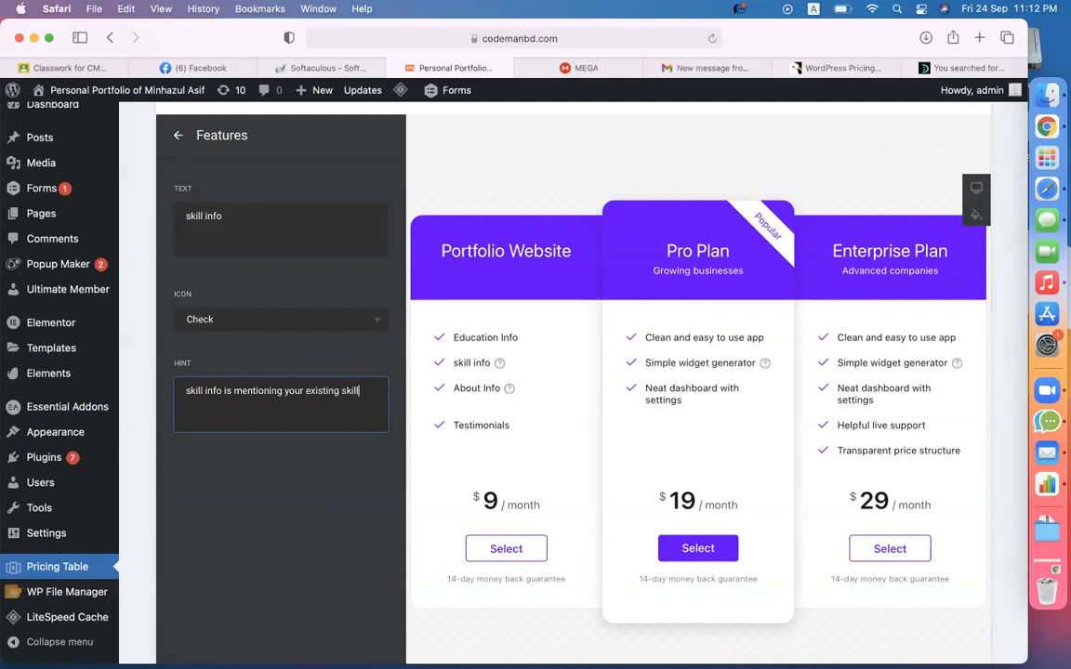
{"action": "type", "text": "ce"}
{"action": "mouse_move", "coordinate": [485, 383]}
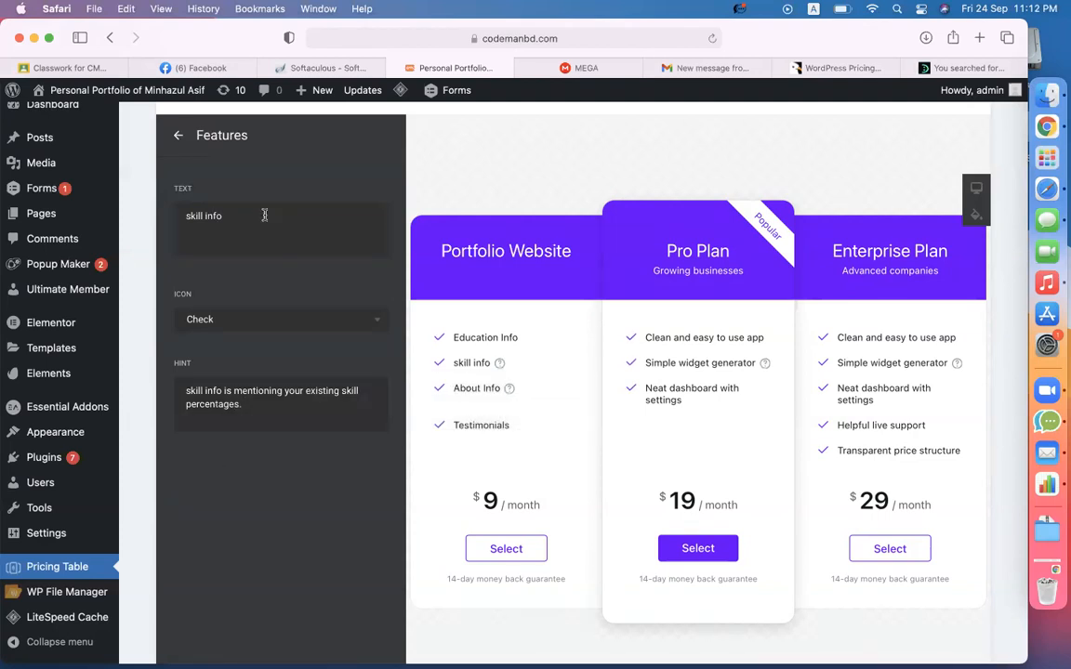
{"action": "left_click", "coordinate": [178, 137]}
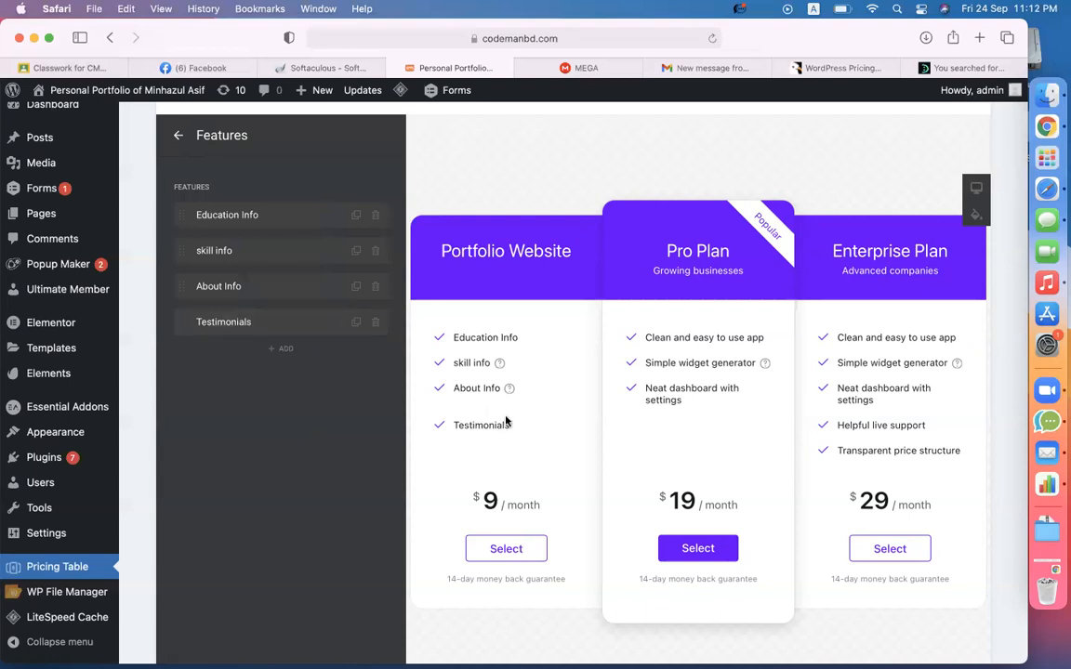
- Delete the About Info feature's hint text entirely
{"action": "left_click", "coordinate": [264, 288]}
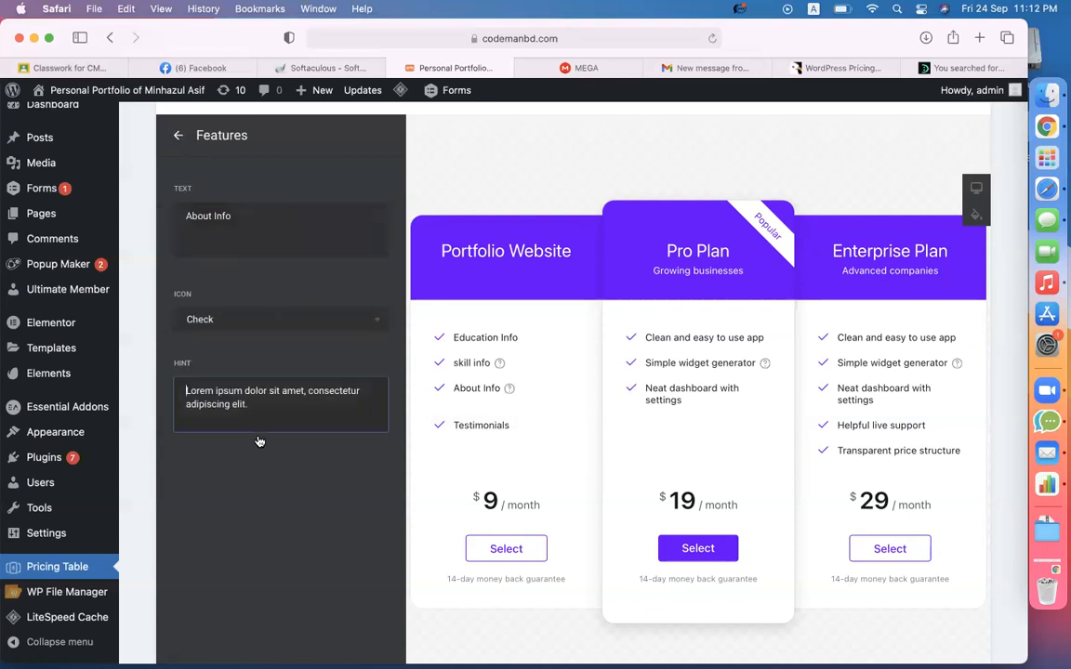
{"action": "key", "text": "super+a"}
{"action": "key", "text": "BackSpace"}
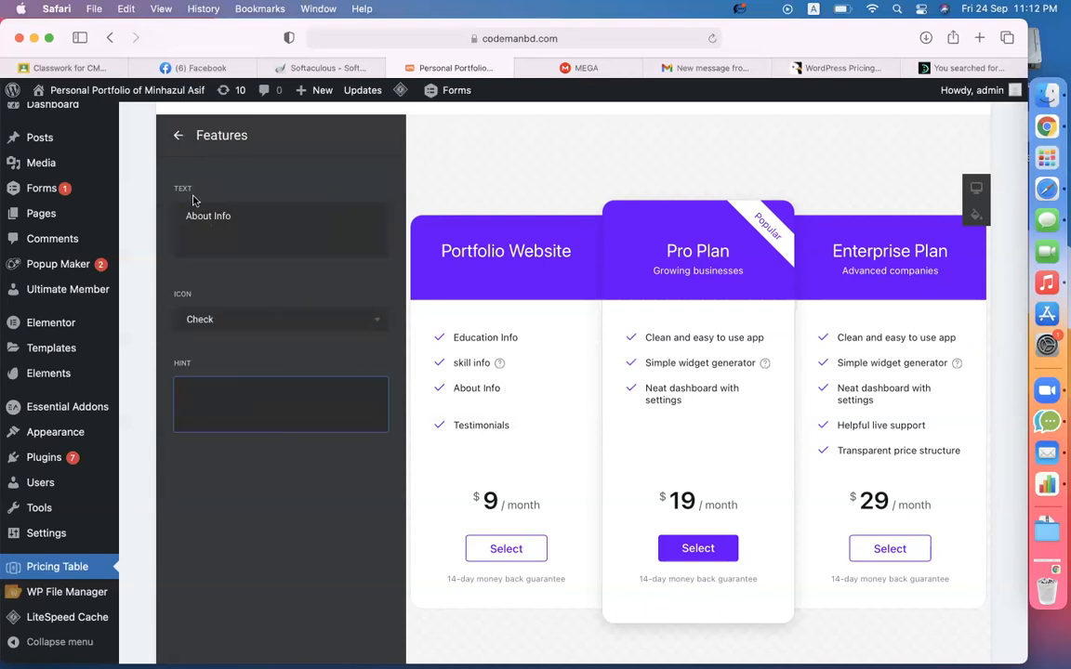
{"action": "left_click", "coordinate": [177, 135]}
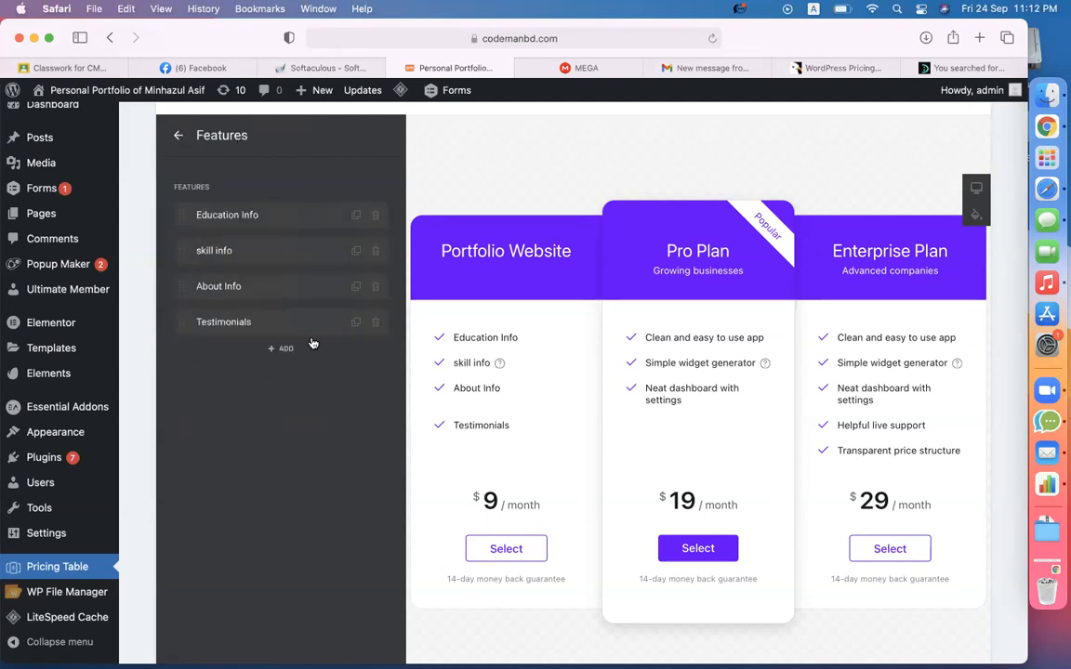
- Add a new 'Ecommerce functionalities' feature, fixing the typo, and give it a Cross icon
{"action": "left_click", "coordinate": [285, 350]}
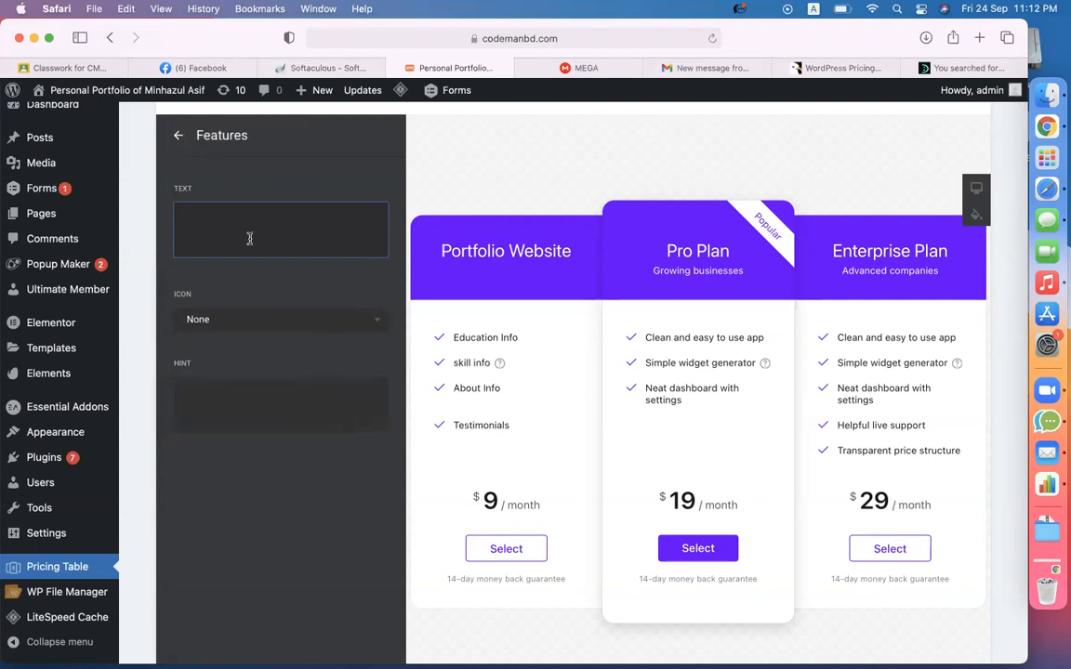
{"action": "type", "text": "Ecommerce funca"}
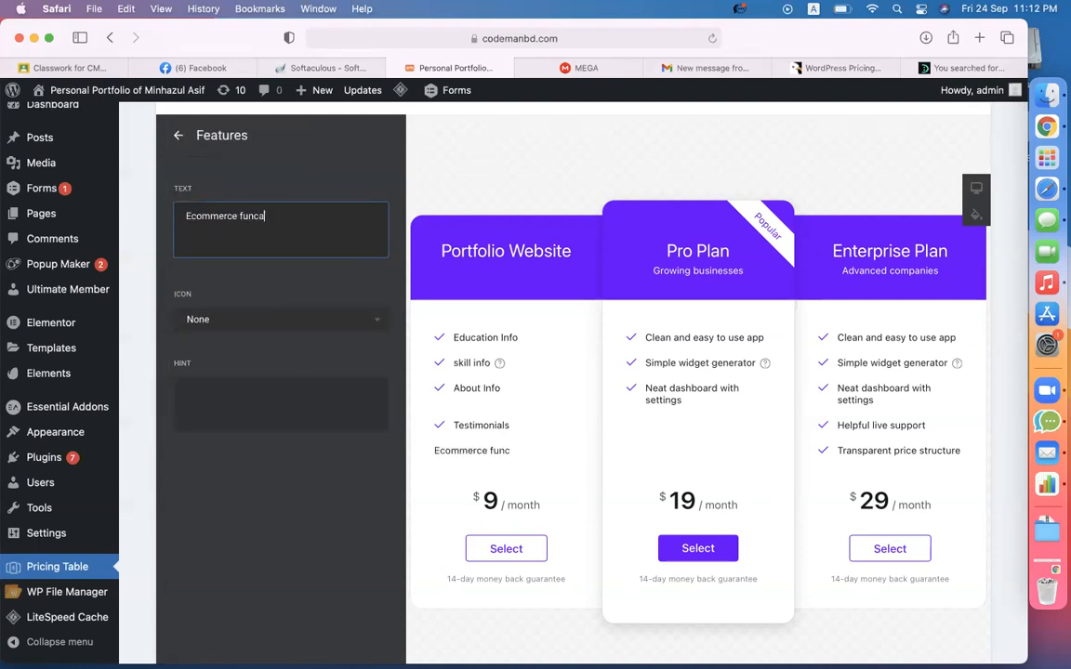
{"action": "type", "text": "tionality"}
{"action": "left_click", "coordinate": [261, 304]}
{"action": "left_click", "coordinate": [256, 216]}
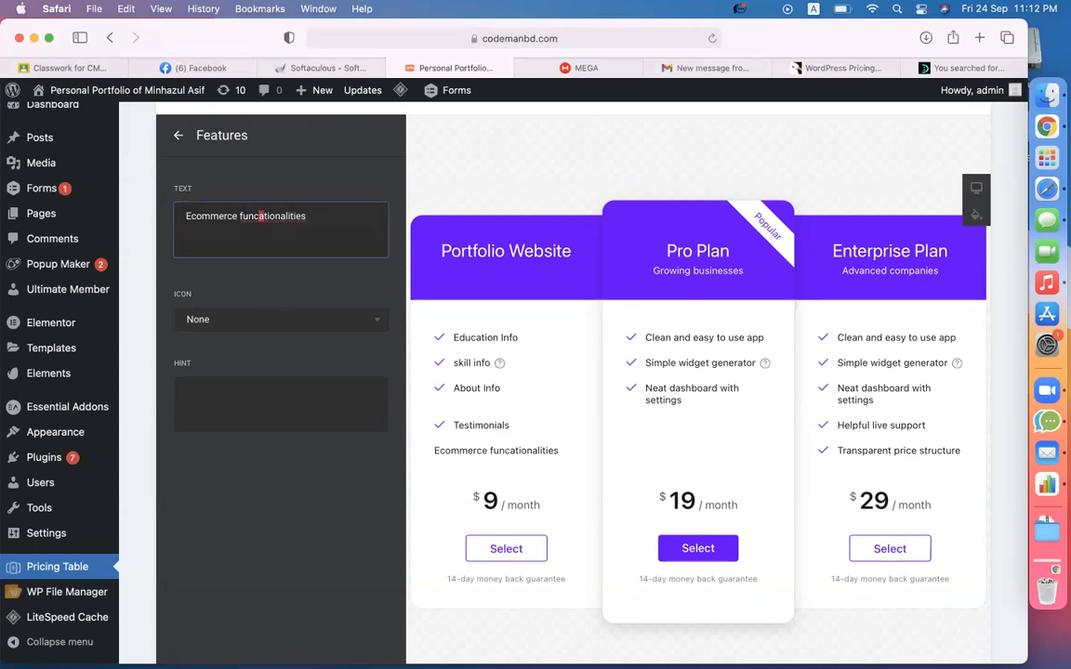
{"action": "key", "text": "Delete"}
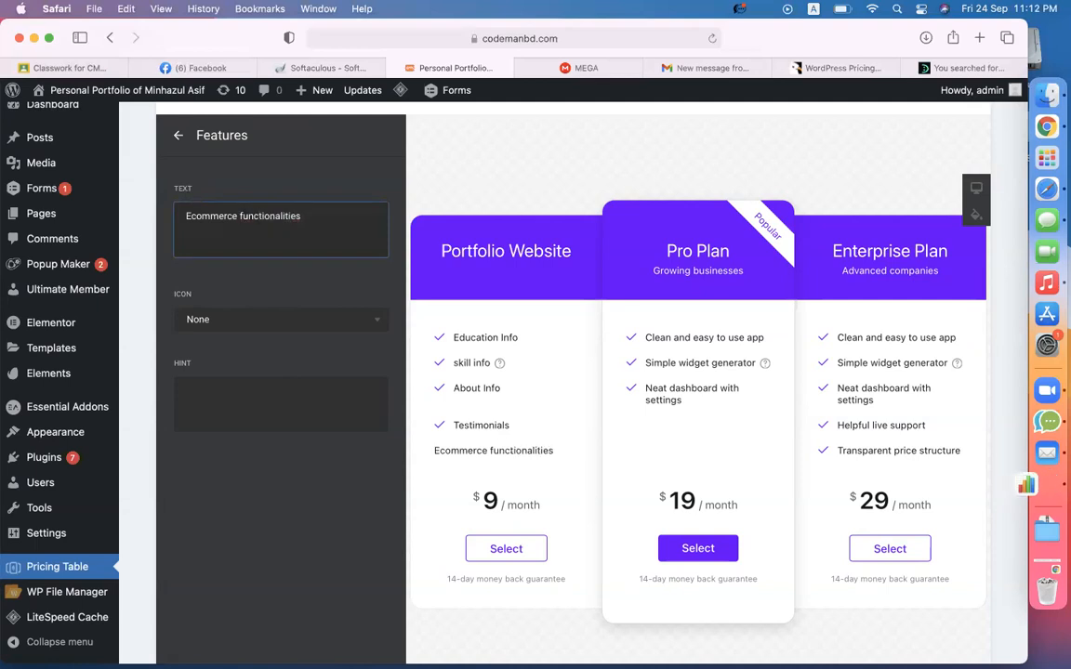
{"action": "left_click", "coordinate": [248, 323]}
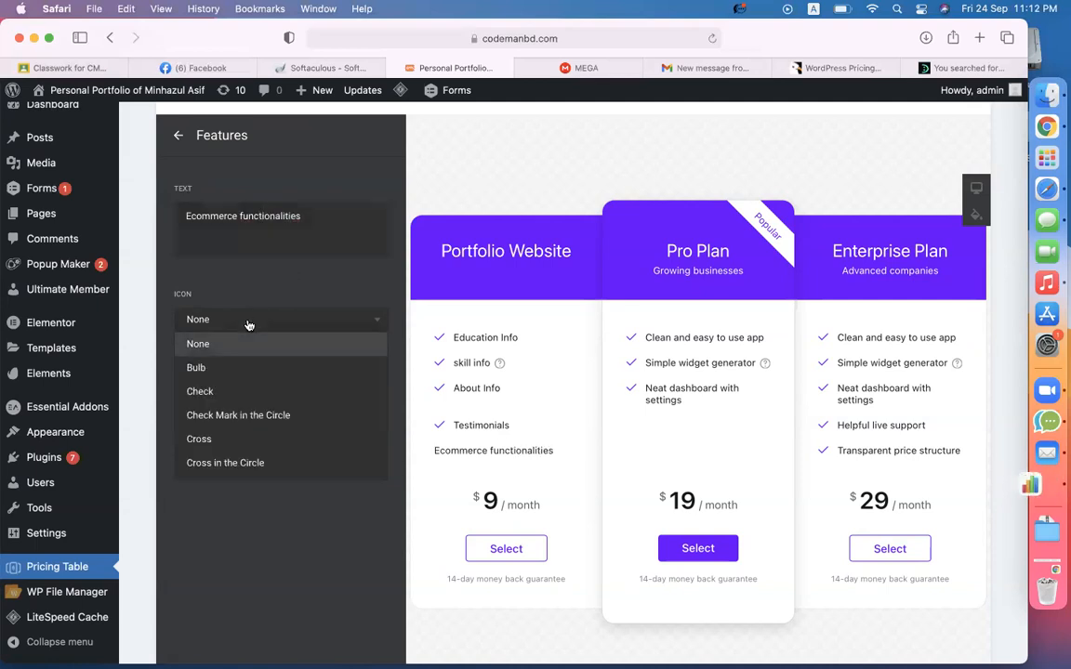
{"action": "left_click", "coordinate": [198, 439]}
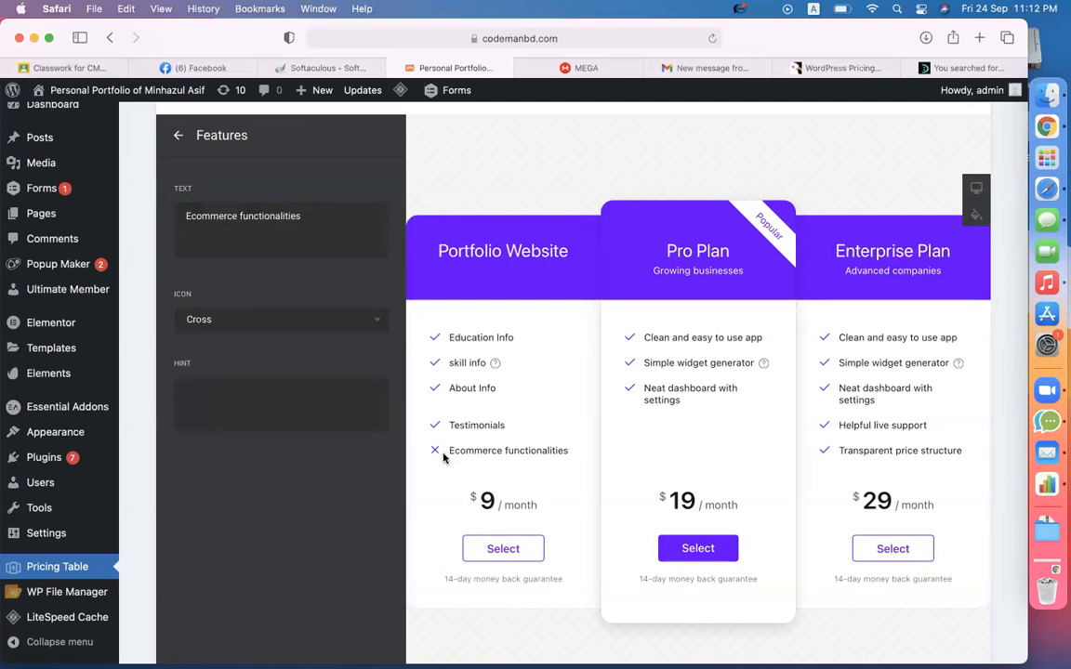
{"action": "left_click", "coordinate": [178, 135]}
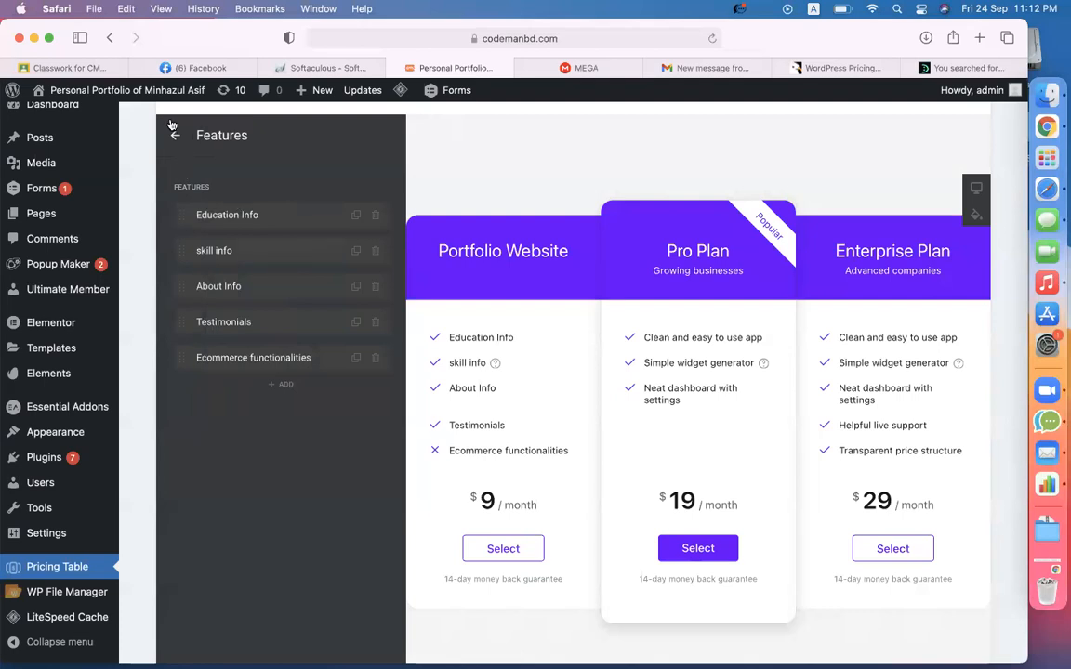
{"action": "left_click", "coordinate": [176, 136]}
{"action": "scroll", "coordinate": [495, 313], "scroll_direction": "down", "scroll_amount": 2}
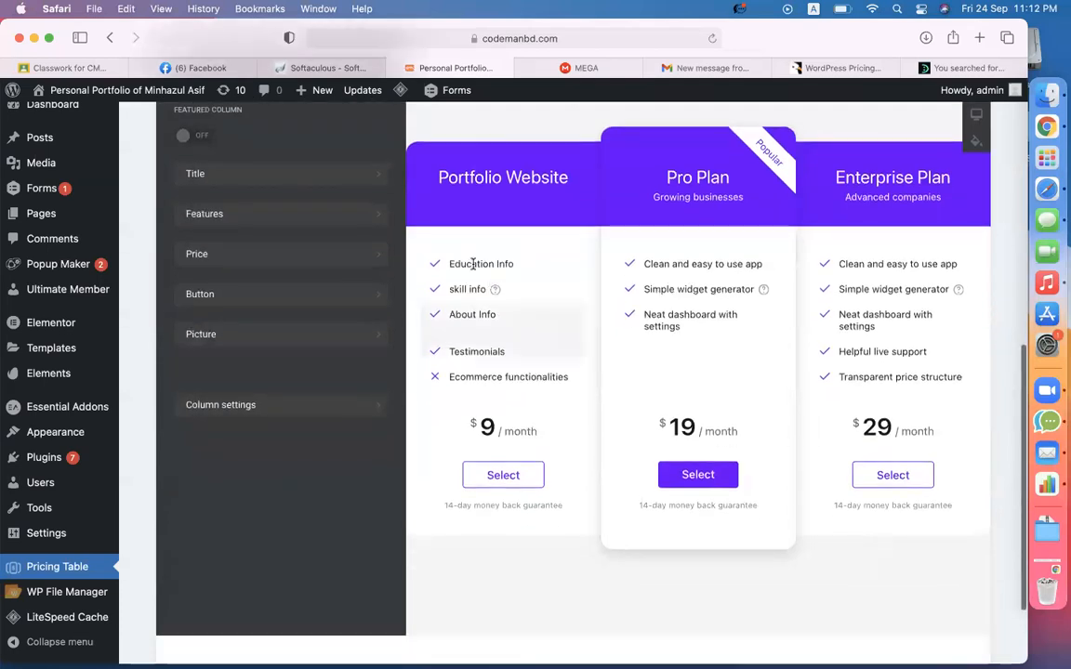
- Keep the dollar currency and change the Portfolio Website price from 9 to 50
{"action": "left_click", "coordinate": [221, 262]}
{"action": "scroll", "coordinate": [220, 327], "scroll_direction": "up", "scroll_amount": 2}
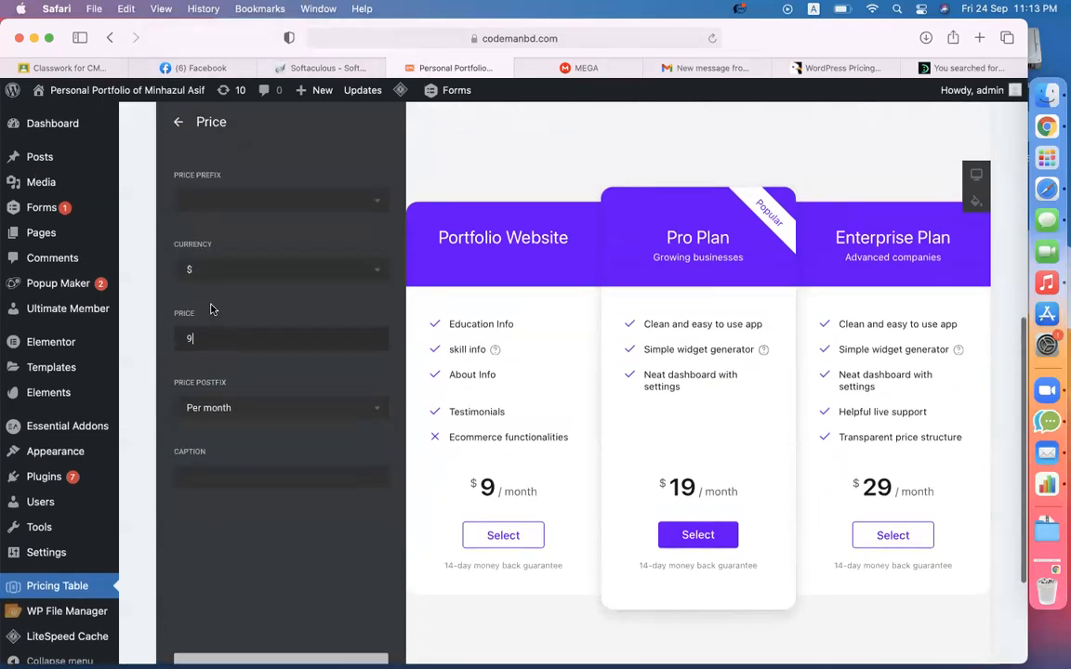
{"action": "left_click", "coordinate": [203, 271]}
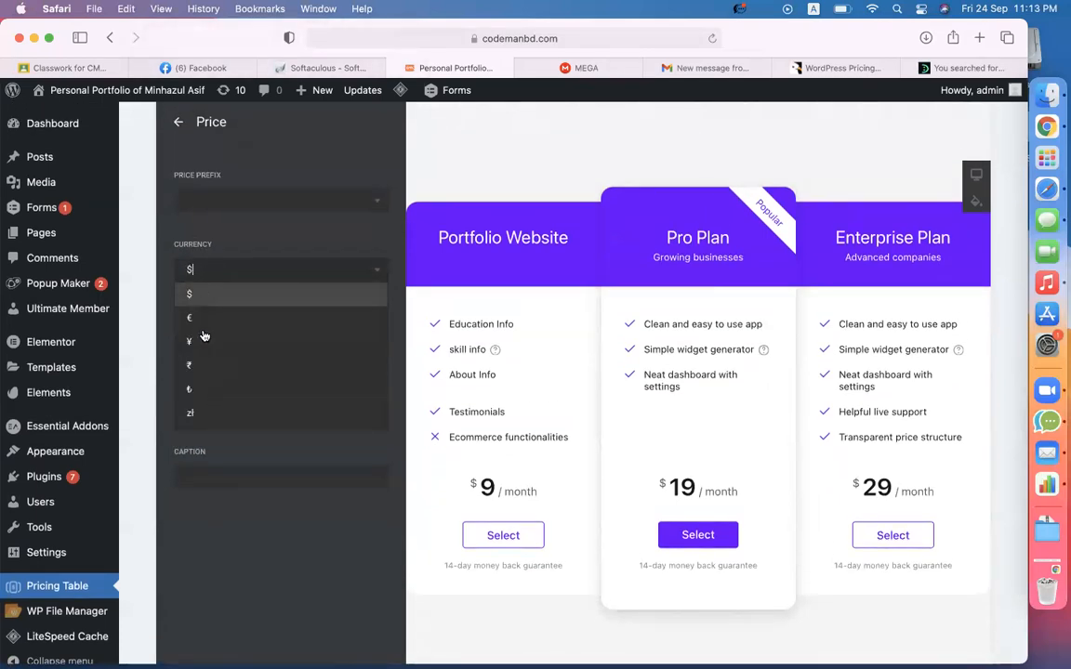
{"action": "scroll", "coordinate": [207, 388], "scroll_direction": "down", "scroll_amount": 5}
{"action": "left_click", "coordinate": [222, 566]}
{"action": "left_click_drag", "start_coordinate": [203, 339], "coordinate": [171, 337]}
{"action": "type", "text": "50"}
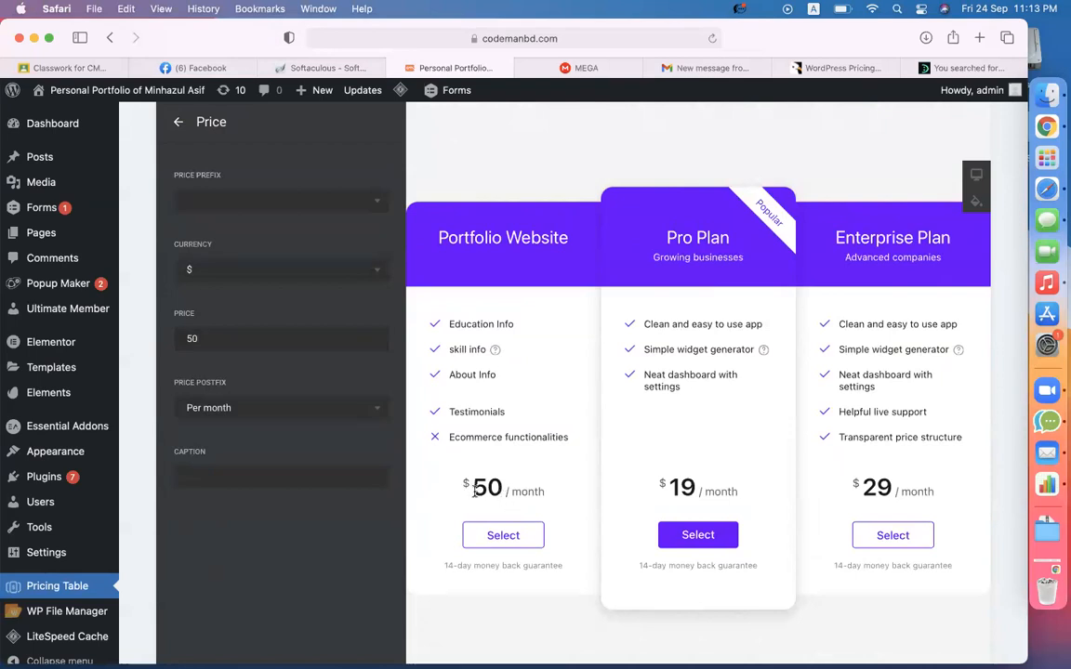
- Clear the Per month price postfix so the plan shows just $50
{"action": "left_click_drag", "start_coordinate": [511, 495], "coordinate": [542, 494]}
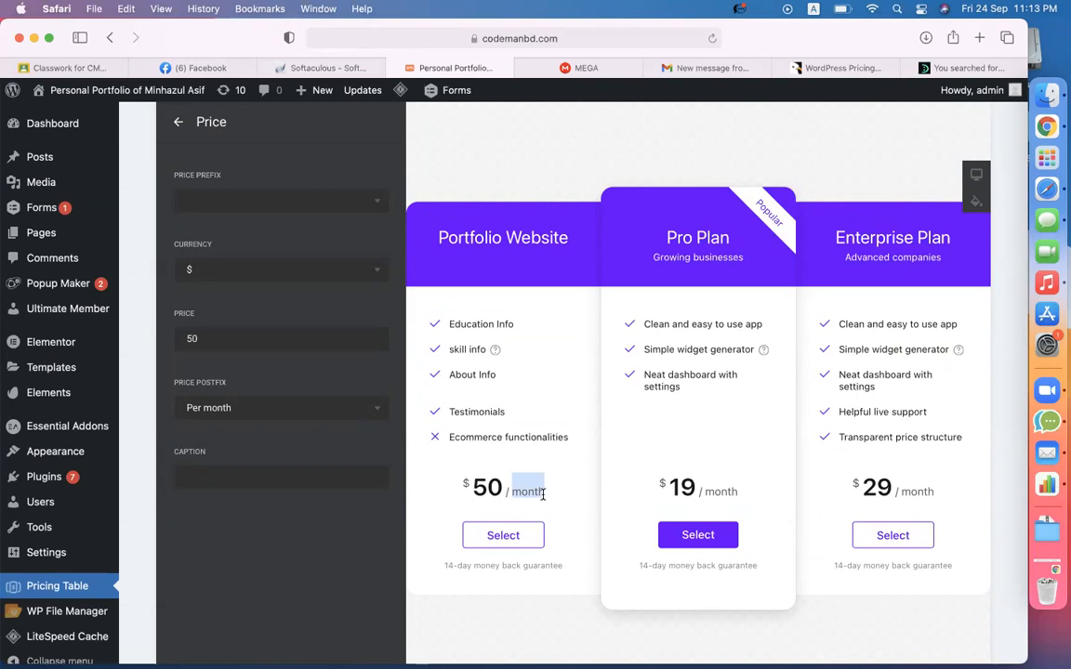
{"action": "left_click", "coordinate": [292, 402]}
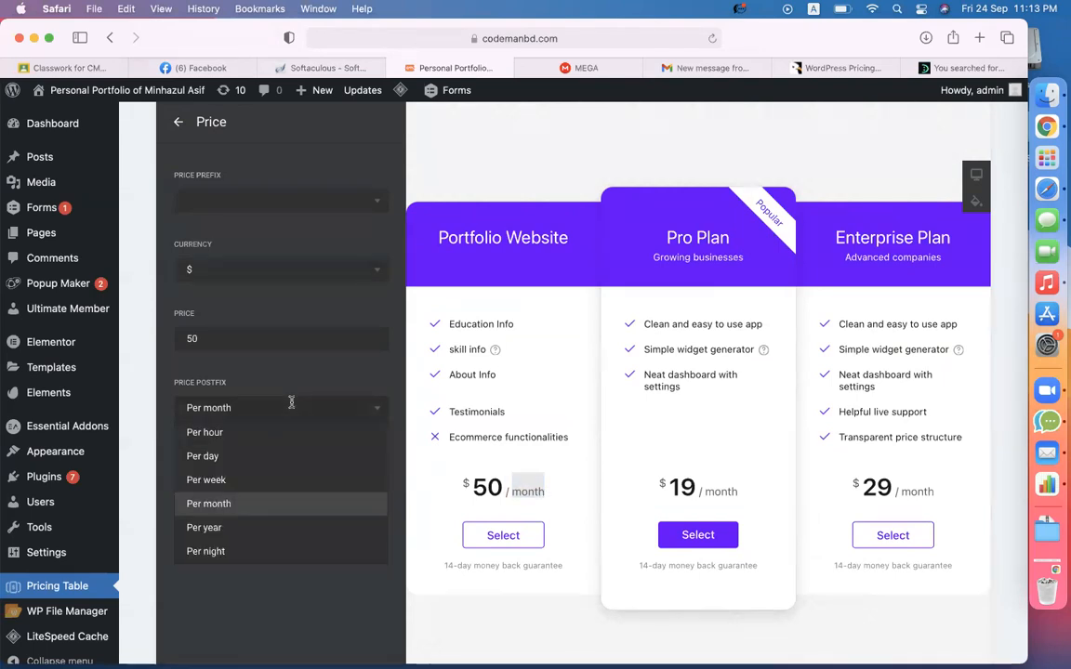
{"action": "left_click_drag", "start_coordinate": [243, 403], "coordinate": [162, 401]}
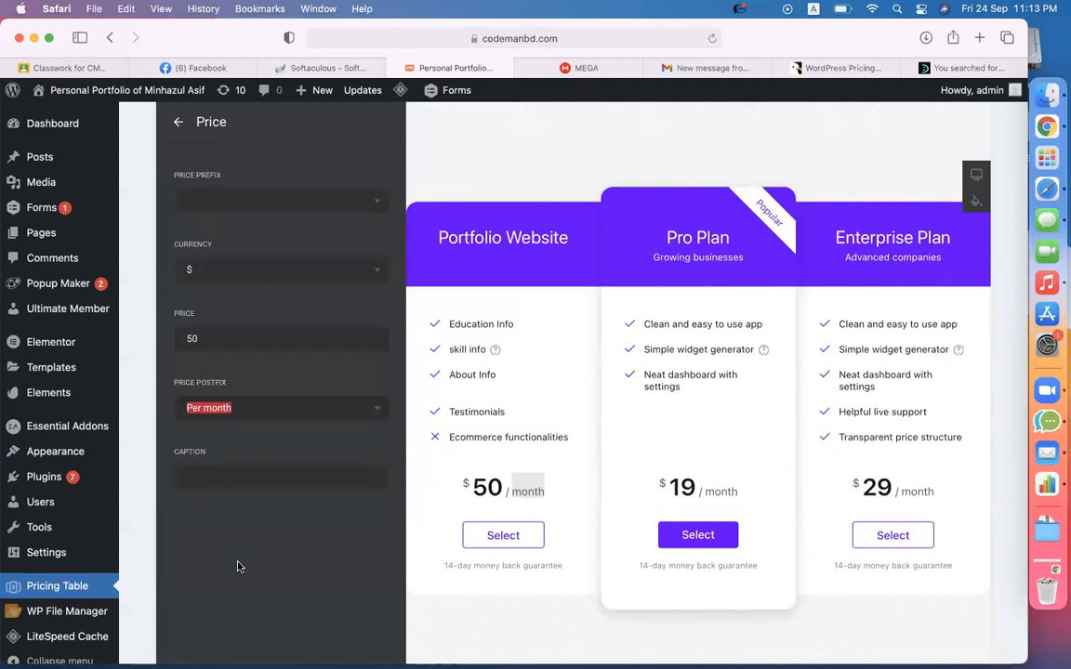
{"action": "type", "text": "One Time"}
{"action": "left_click", "coordinate": [233, 408]}
{"action": "key", "text": "BackSpace"}
{"action": "key", "text": "BackSpace"}
{"action": "key", "text": "BackSpace"}
{"action": "key", "text": "BackSpace"}
{"action": "key", "text": "BackSpace"}
{"action": "key", "text": "BackSpace"}
{"action": "key", "text": "BackSpace"}
{"action": "key", "text": "BackSpace"}
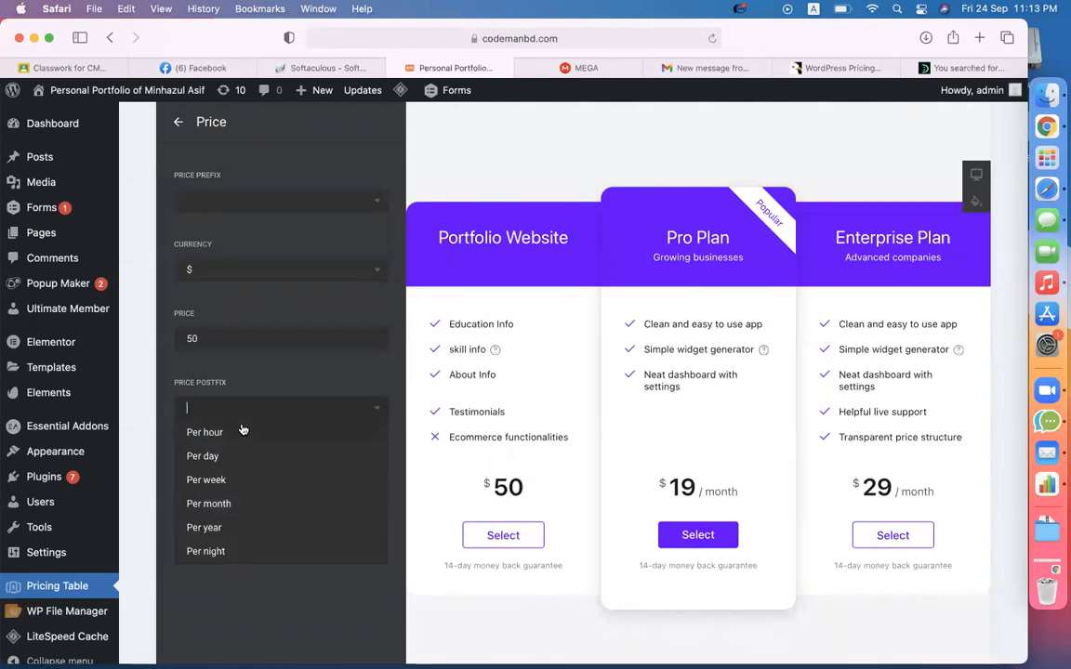
{"action": "left_click", "coordinate": [224, 604]}
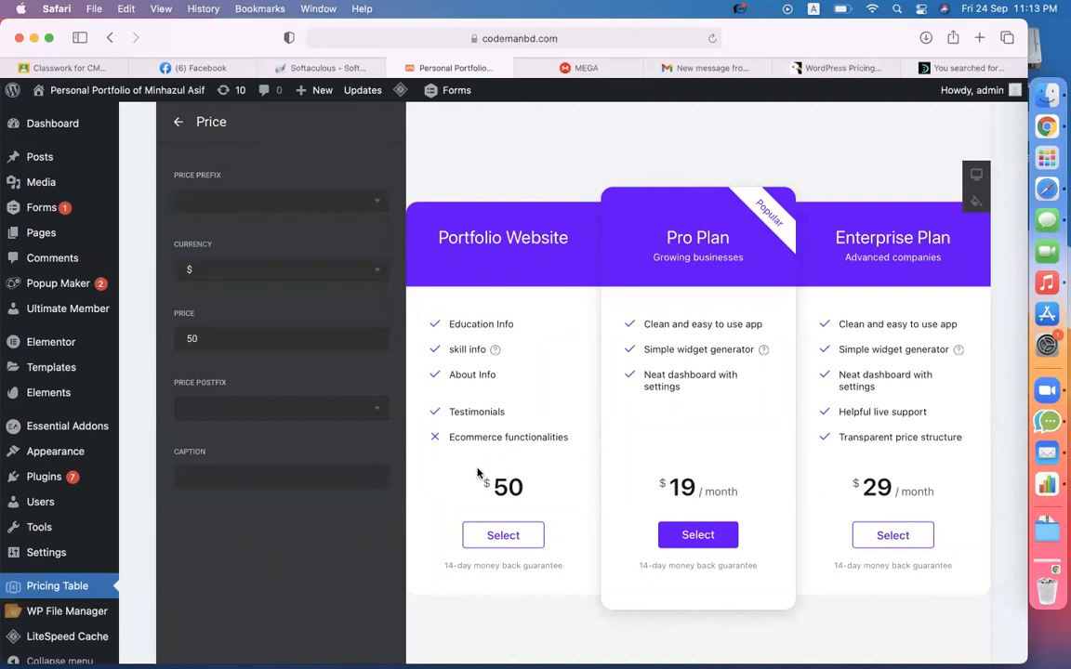
{"action": "left_click_drag", "start_coordinate": [496, 484], "coordinate": [526, 484]}
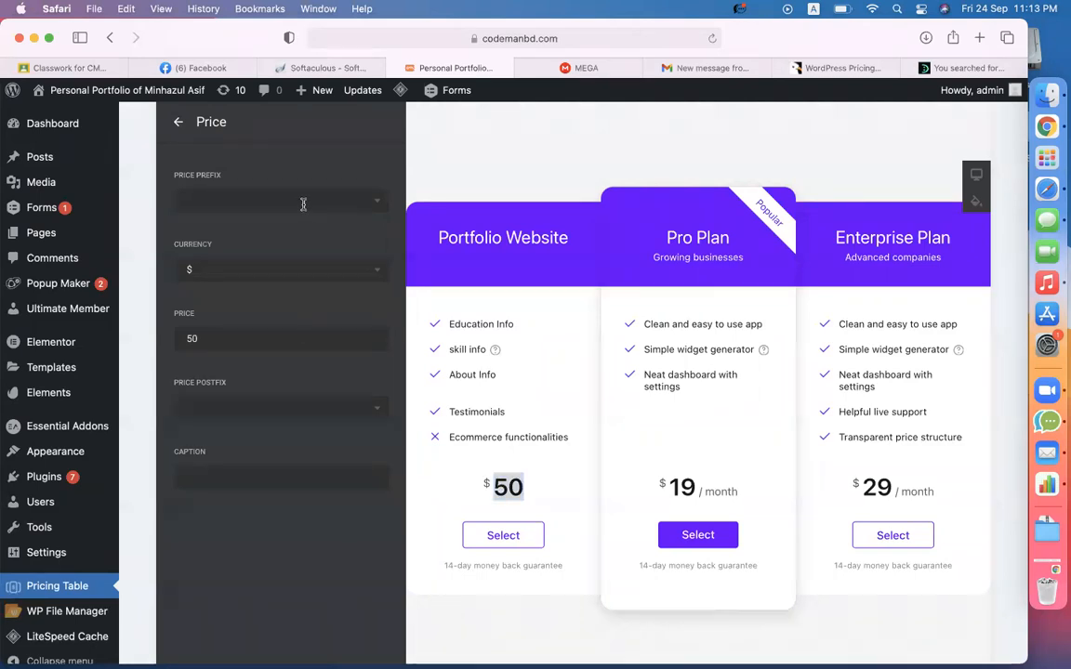
{"action": "left_click", "coordinate": [178, 122]}
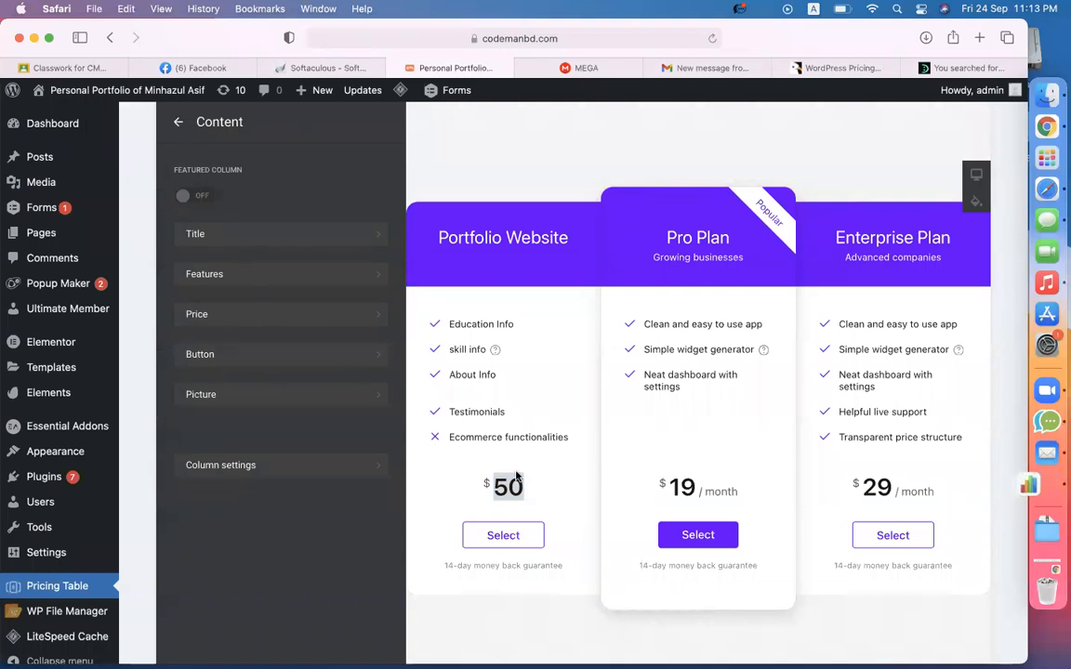
- Change the Portfolio Website button label to Buy Now and delete its money-back guarantee caption
{"action": "scroll", "coordinate": [464, 422], "scroll_direction": "down", "scroll_amount": 3}
{"action": "scroll", "coordinate": [464, 422], "scroll_direction": "up", "scroll_amount": 3}
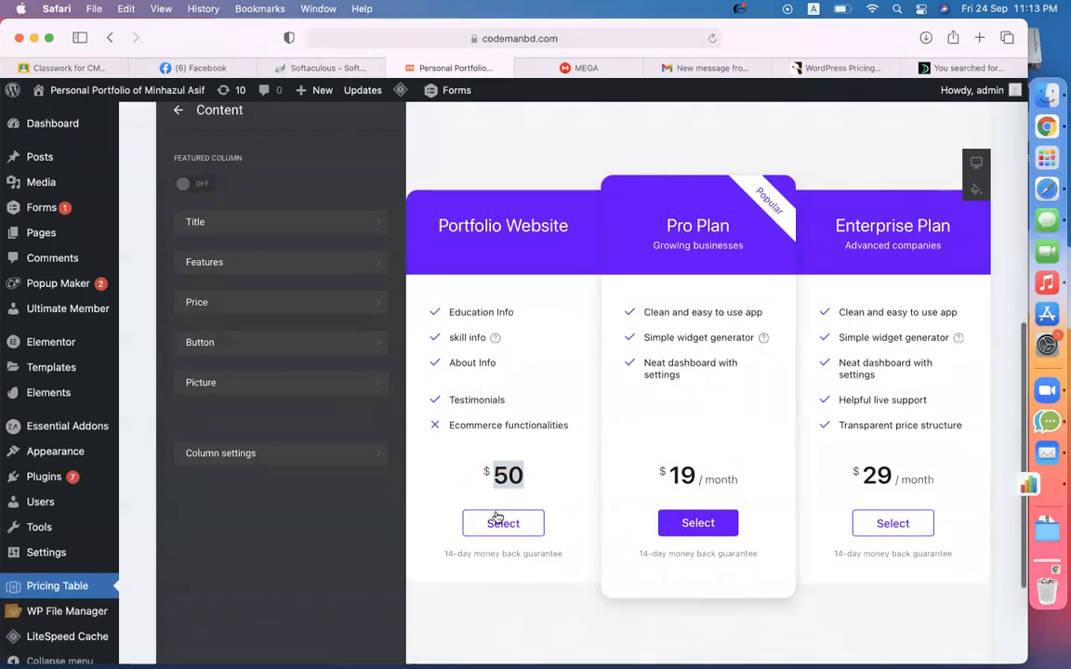
{"action": "left_click", "coordinate": [201, 350]}
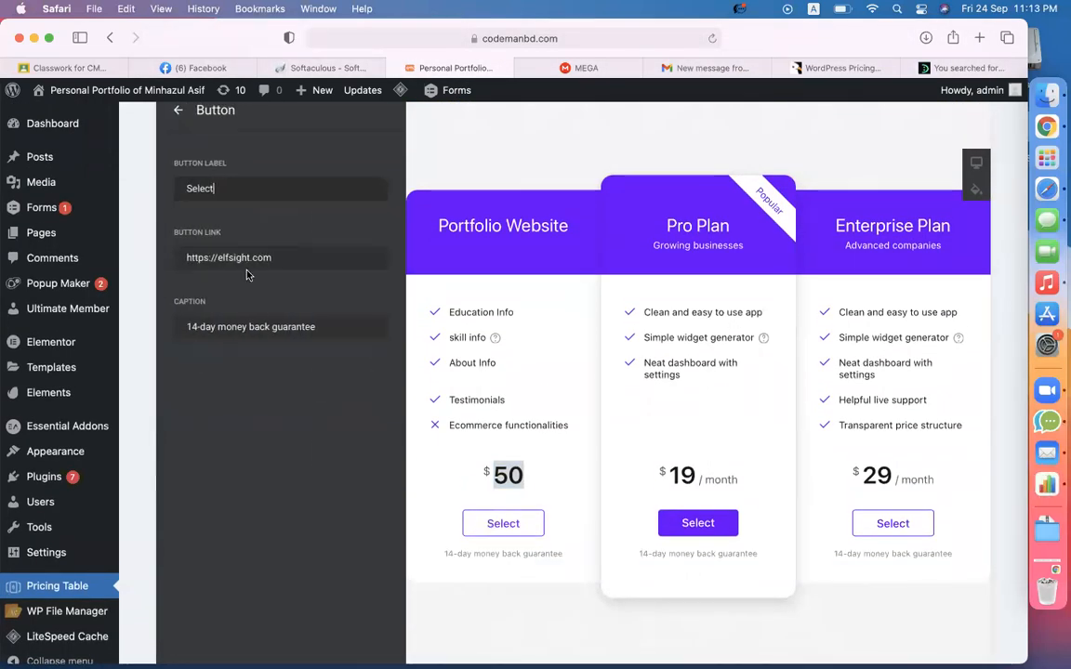
{"action": "left_click", "coordinate": [234, 182]}
{"action": "key", "text": "super+a"}
{"action": "type", "text": "B"}
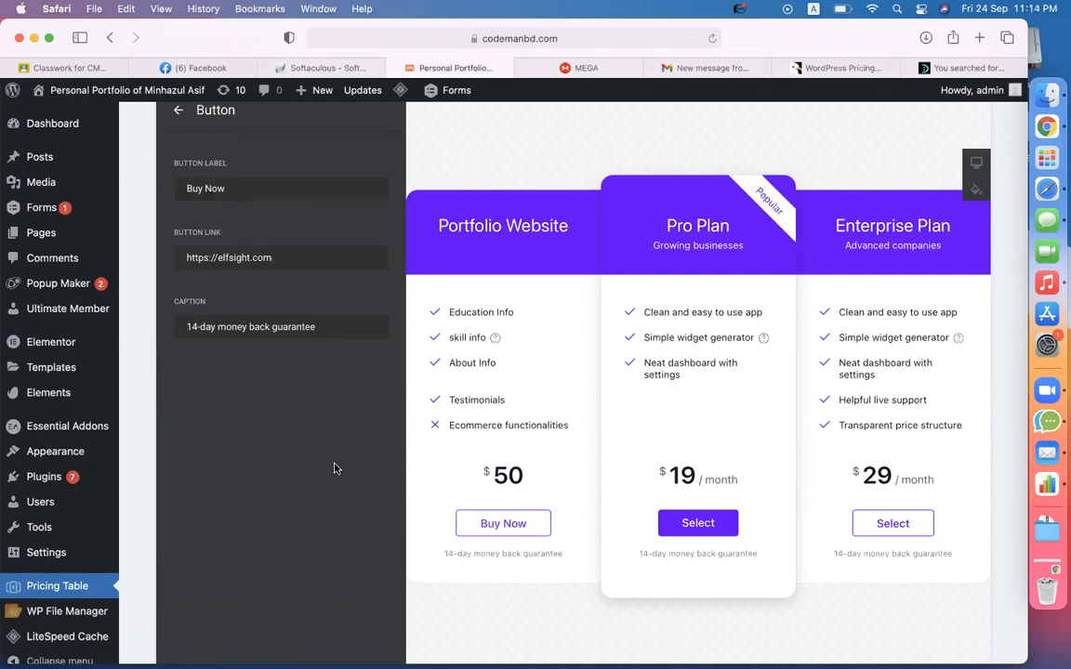
{"action": "left_click_drag", "start_coordinate": [564, 557], "coordinate": [437, 555]}
{"action": "key", "text": "super+a"}
{"action": "key", "text": "BackSpace"}
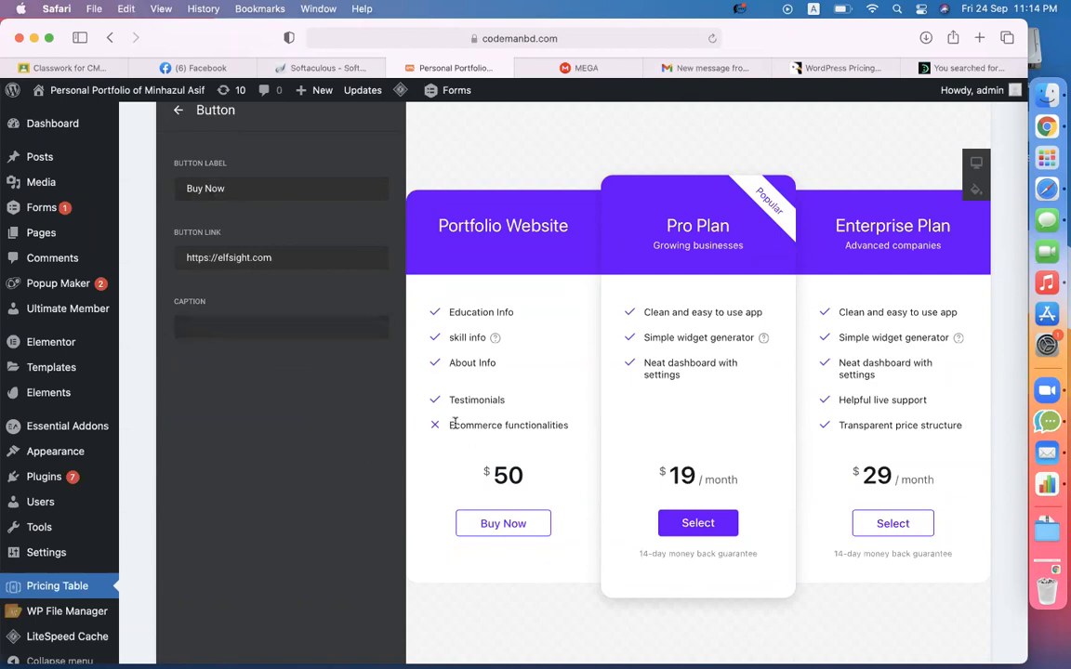
- Copy the site's learning base address from the browser address bar
{"action": "double_click", "coordinate": [289, 258]}
{"action": "left_click", "coordinate": [289, 258]}
{"action": "key", "text": "super+a"}
{"action": "left_click", "coordinate": [305, 336]}
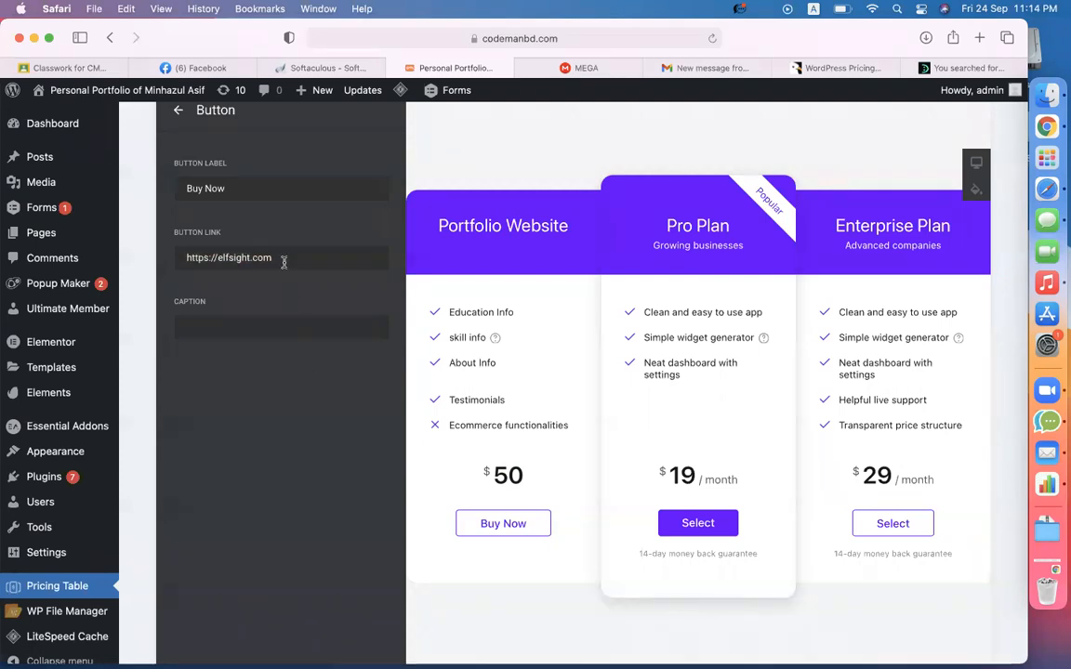
{"action": "triple_click", "coordinate": [283, 261]}
{"action": "left_click", "coordinate": [445, 38]}
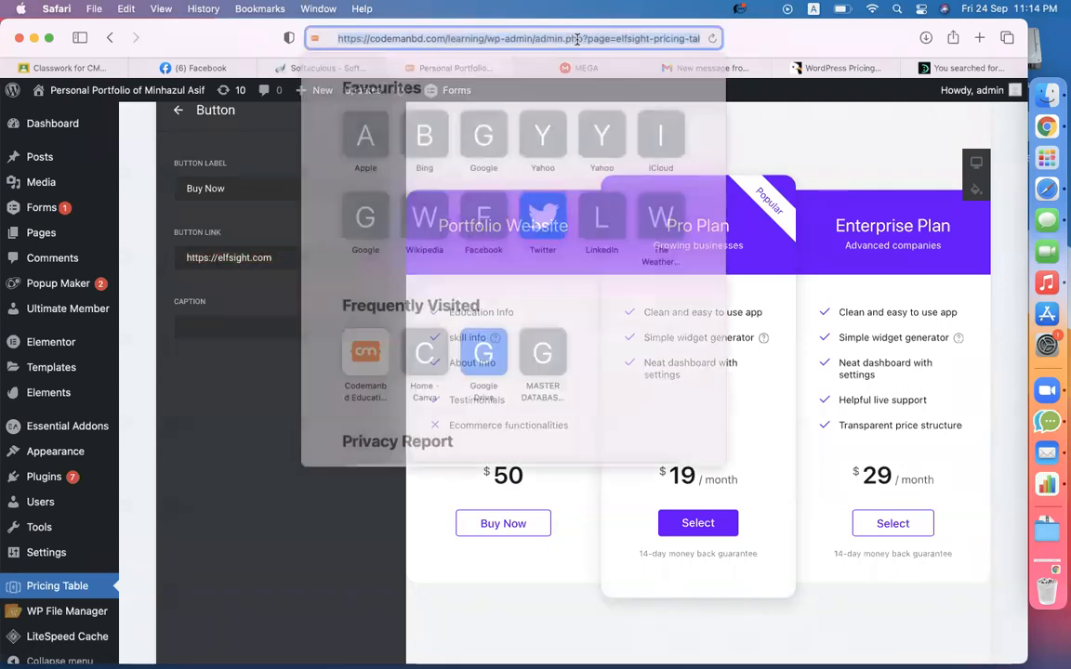
{"action": "left_click_drag", "start_coordinate": [471, 38], "coordinate": [302, 31]}
{"action": "key", "text": "super+c"}
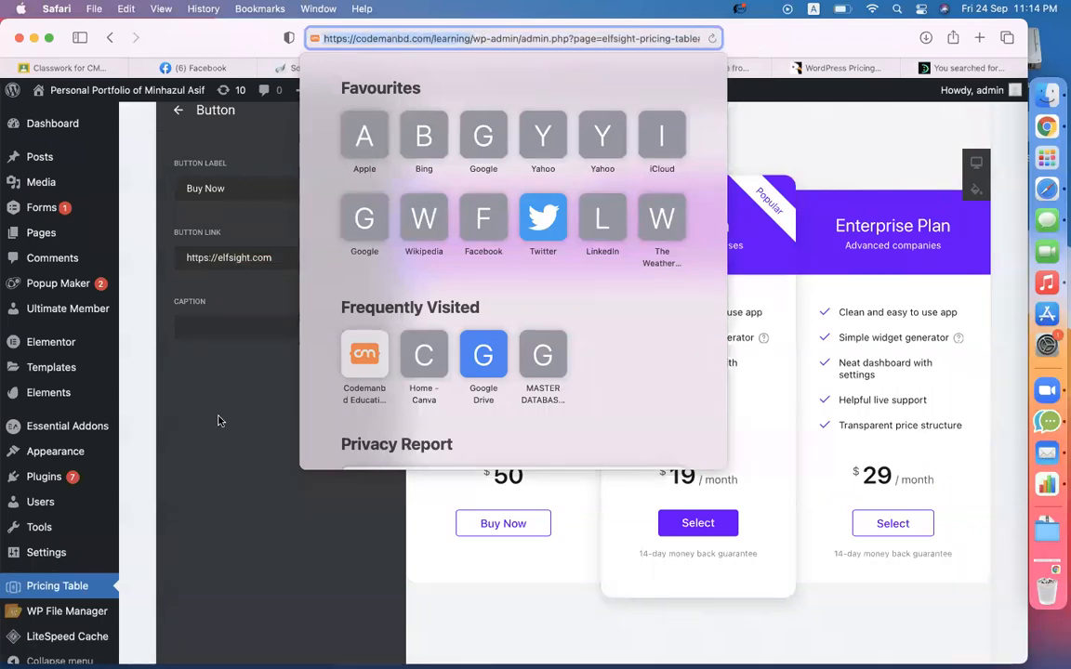
{"action": "left_click", "coordinate": [286, 286]}
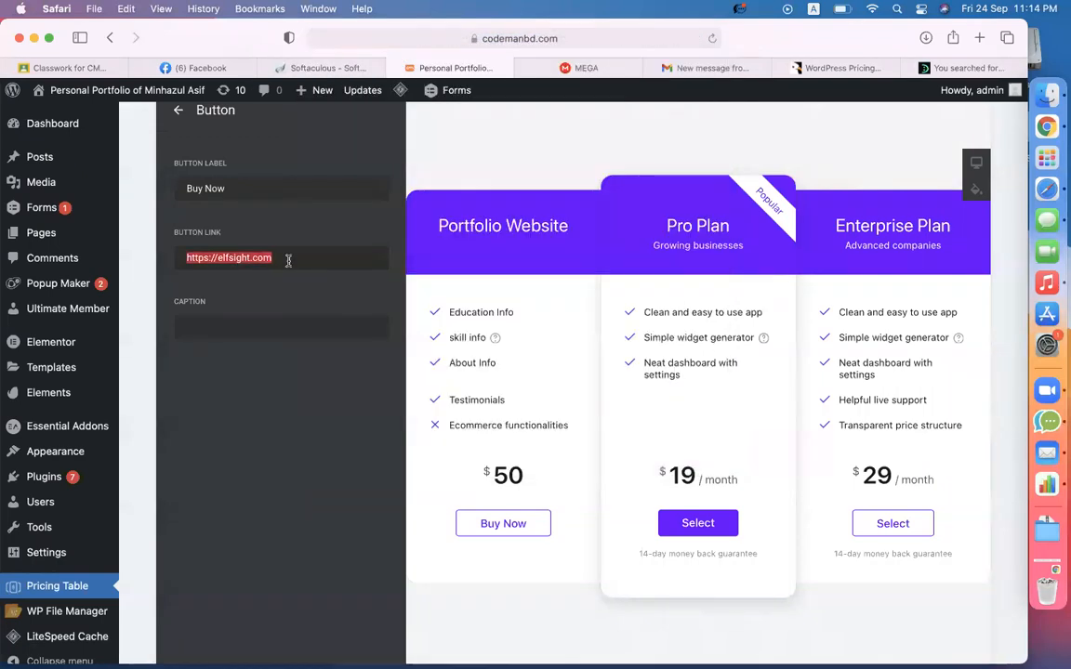
{"action": "key", "text": "super+v"}
{"action": "type", "text": "/"}
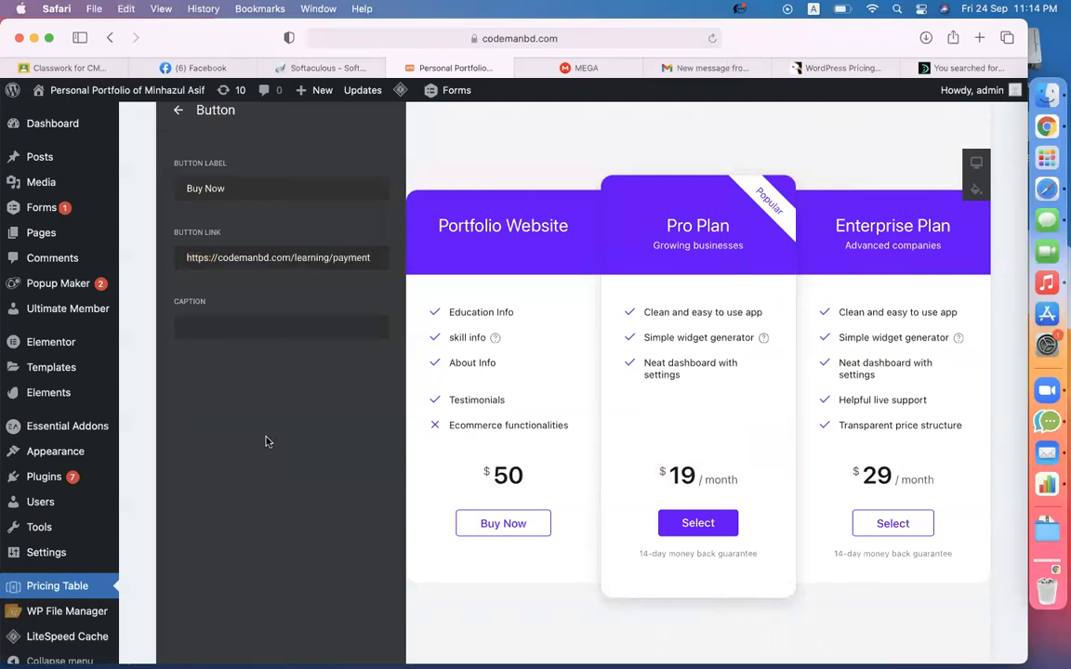
{"action": "double_click", "coordinate": [354, 260]}
{"action": "left_click", "coordinate": [354, 260]}
{"action": "key", "text": "super+a"}
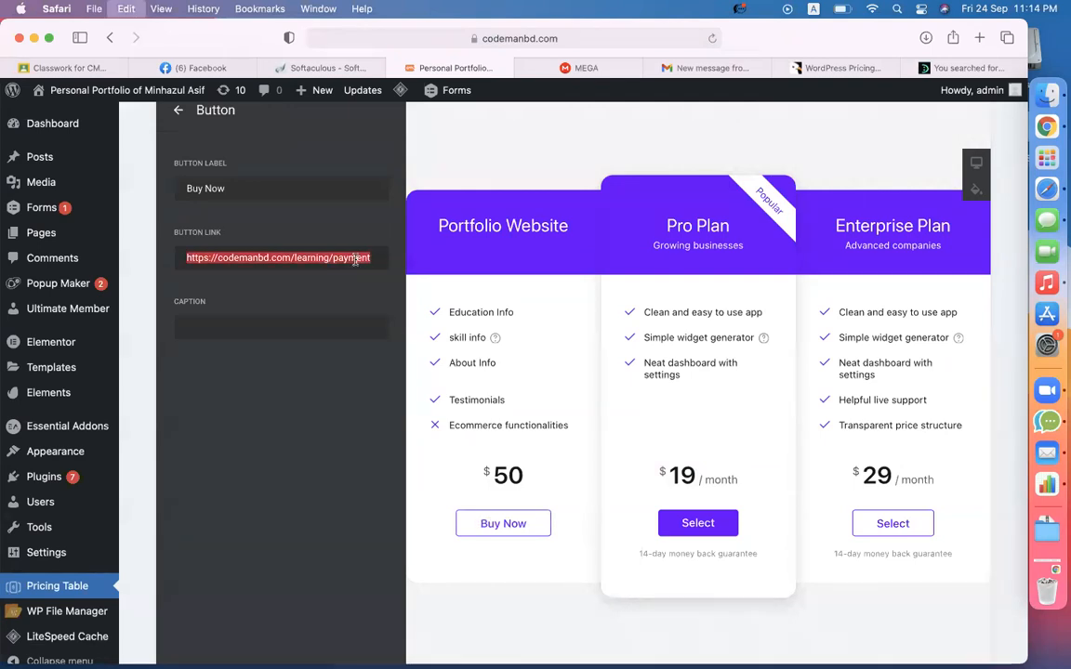
{"action": "scroll", "coordinate": [322, 431], "scroll_direction": "up", "scroll_amount": 1}
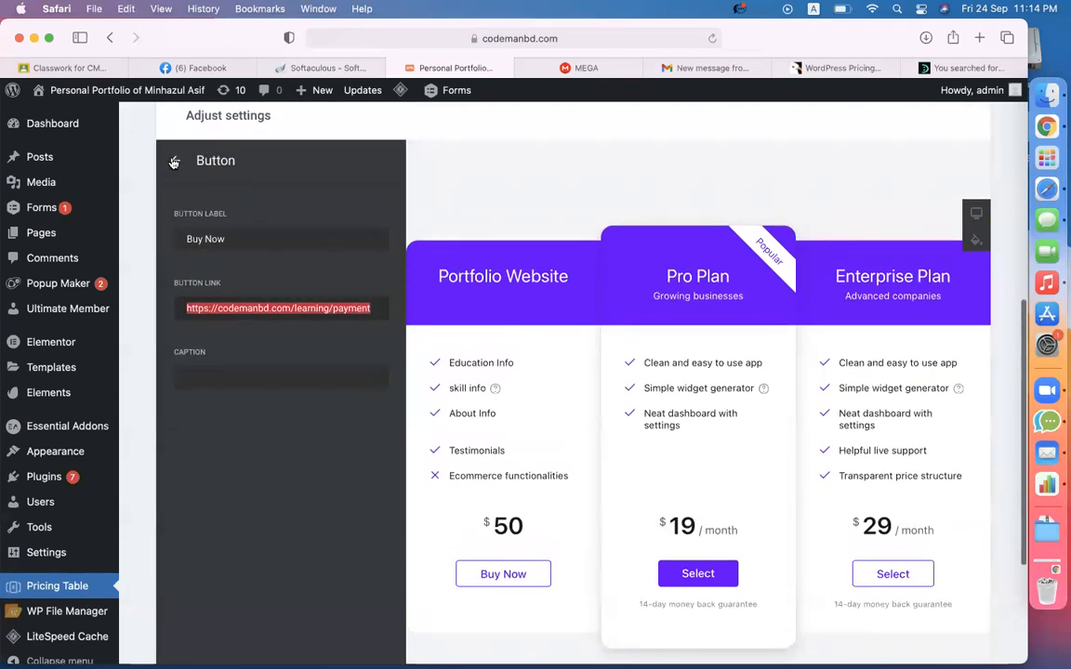
{"action": "left_click", "coordinate": [178, 160]}
- Open the Pro Plan column and select the site's learning address in the browser bar
{"action": "left_click", "coordinate": [178, 160]}
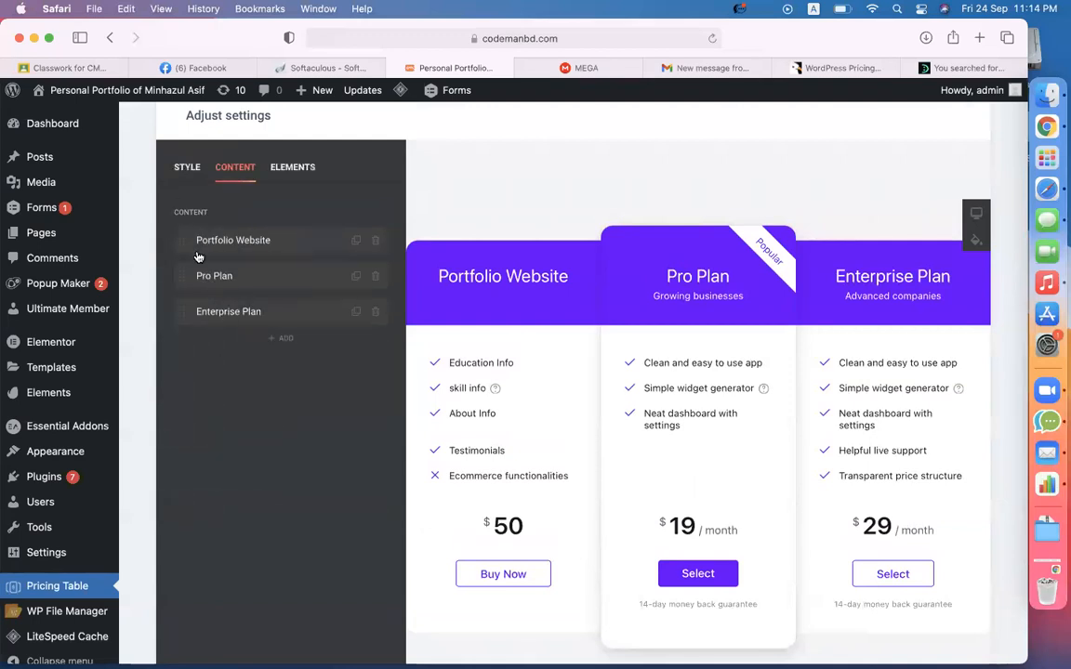
{"action": "left_click", "coordinate": [215, 276]}
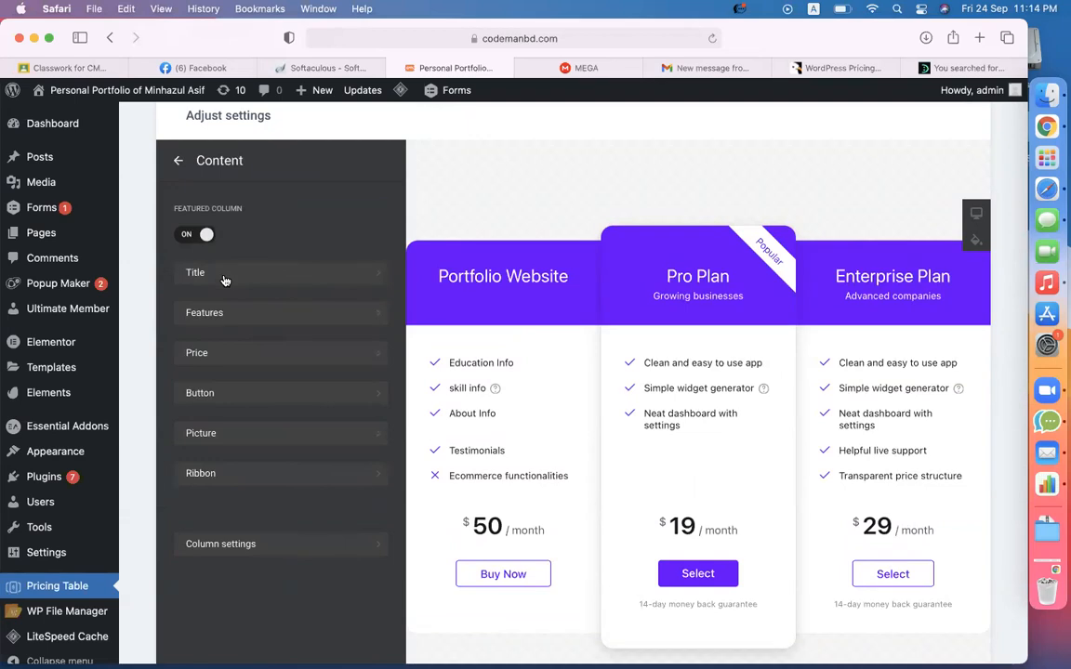
{"action": "left_click", "coordinate": [573, 39]}
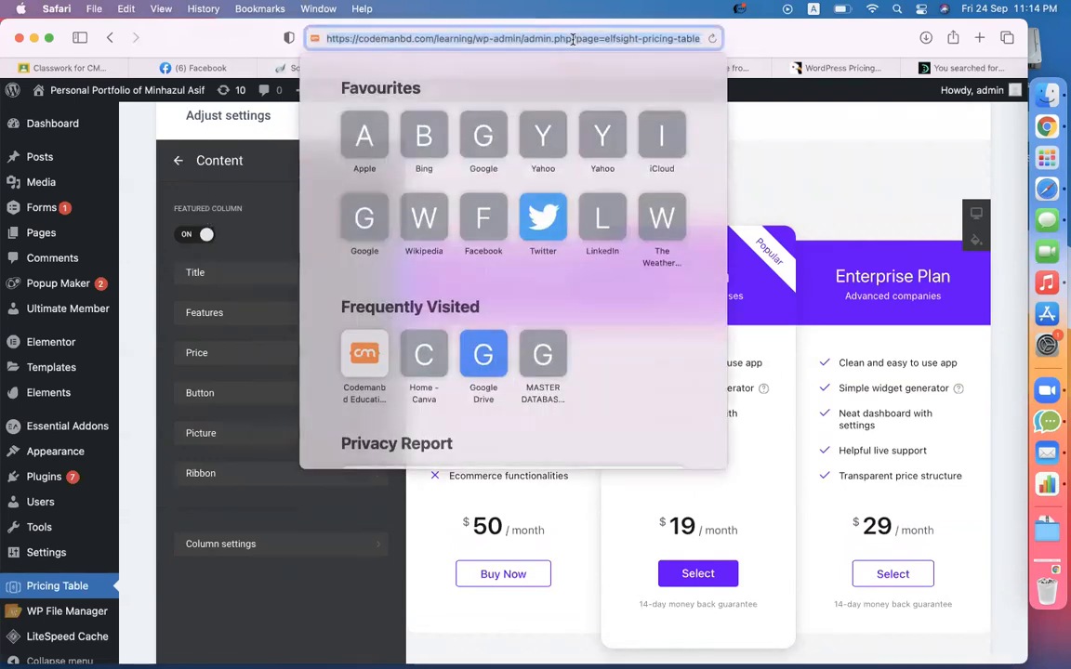
{"action": "left_click", "coordinate": [472, 38]}
{"action": "left_click_drag", "start_coordinate": [473, 38], "coordinate": [270, 37]}
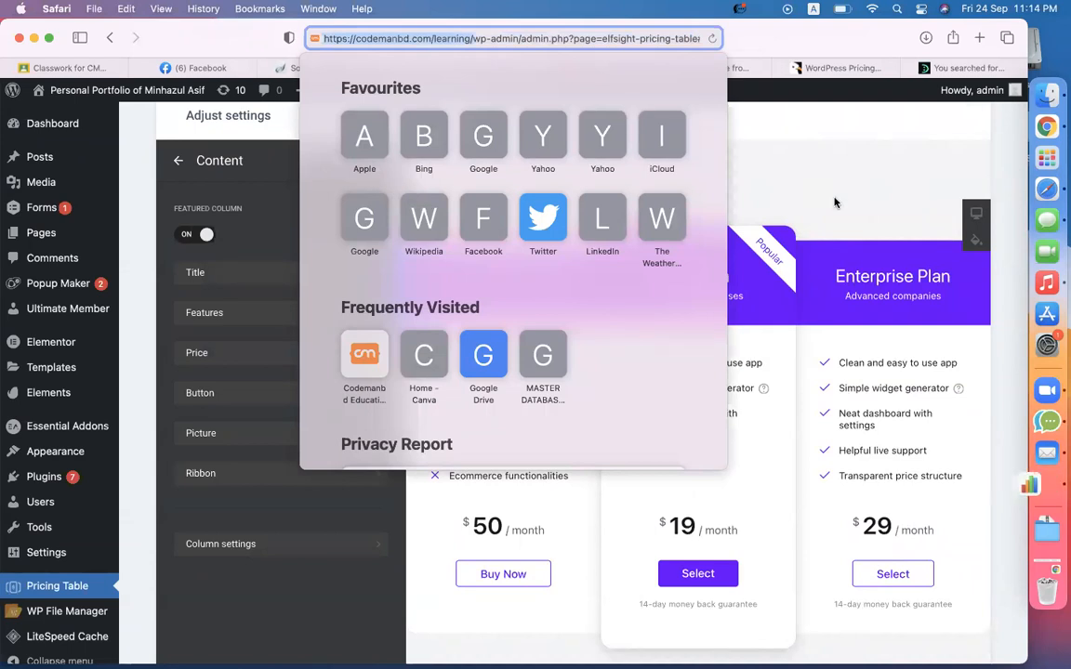
{"action": "left_click", "coordinate": [830, 134]}
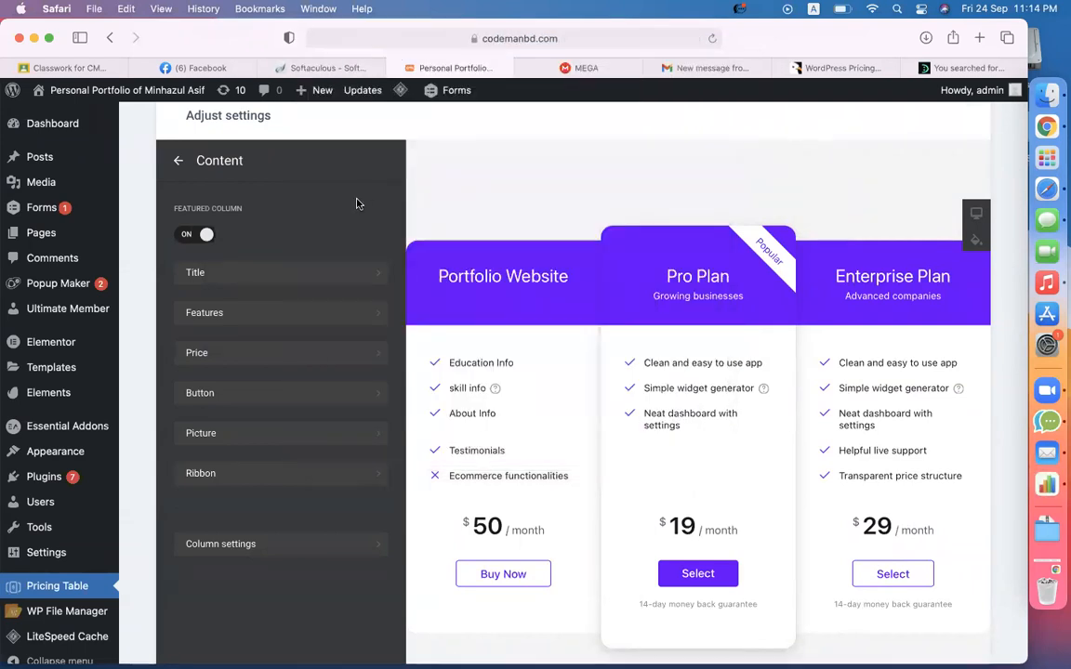
- Retitle Pro Plan to 'Business Website' and delete its Growing businesses caption
{"action": "left_click", "coordinate": [318, 273]}
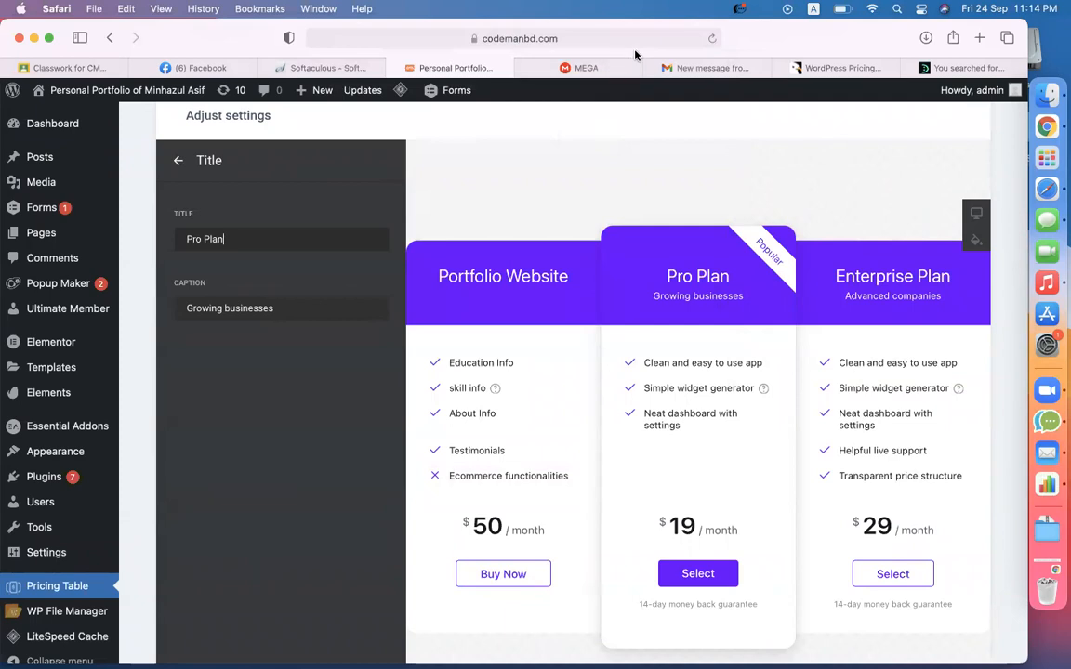
{"action": "triple_click", "coordinate": [266, 246]}
{"action": "type", "text": "Business Webs"}
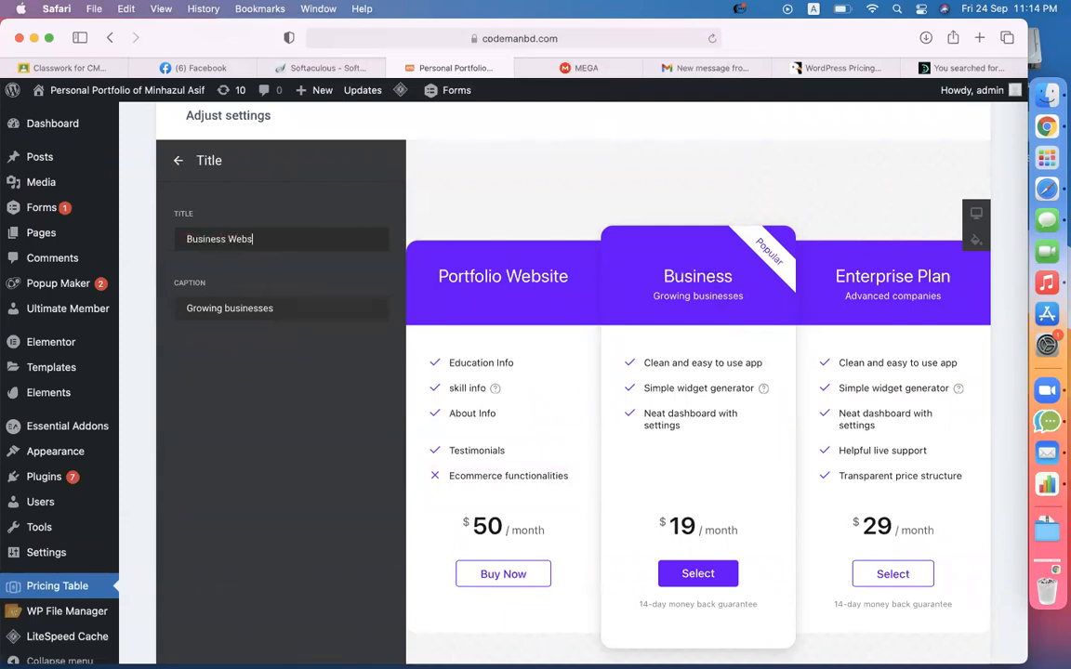
{"action": "type", "text": "ites"}
{"action": "key", "text": "BackSpace"}
{"action": "left_click", "coordinate": [266, 314]}
{"action": "triple_click", "coordinate": [265, 314]}
{"action": "key", "text": "BackSpace"}
{"action": "left_click", "coordinate": [178, 161]}
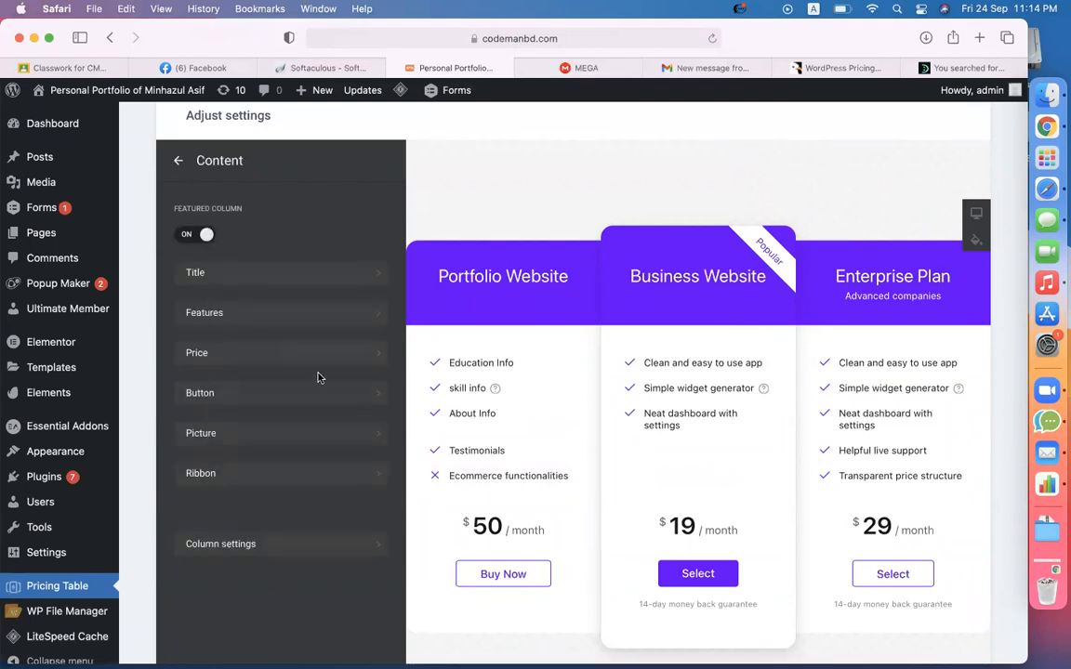
- Set the button label to Buy Now, paste the payment link, and clear its caption
{"action": "left_click", "coordinate": [210, 390]}
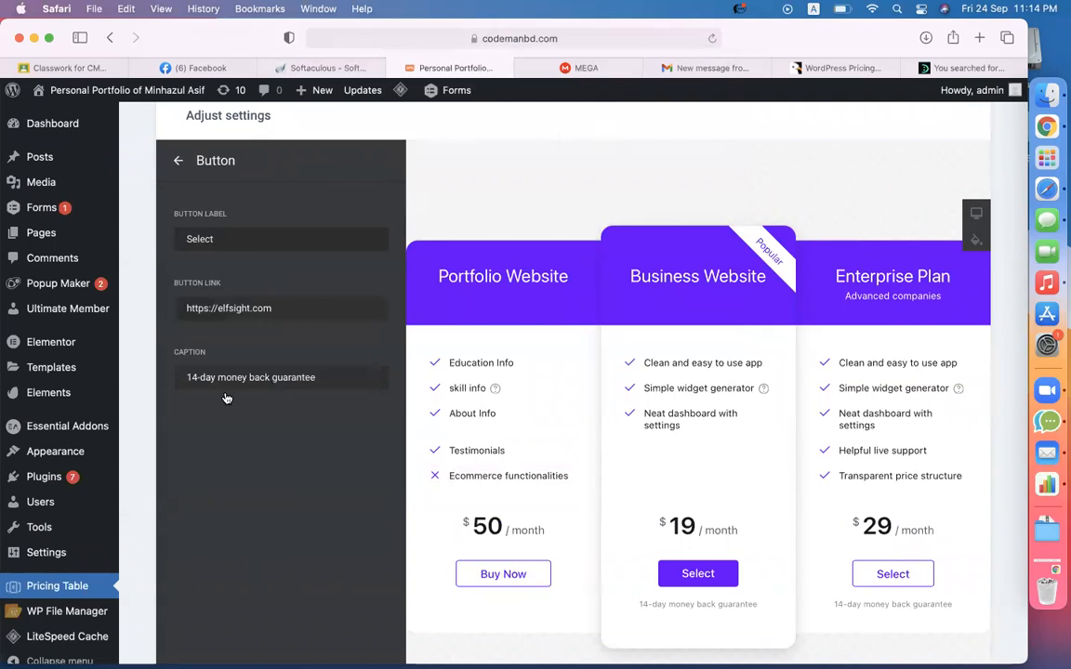
{"action": "double_click", "coordinate": [228, 234]}
{"action": "type", "text": "Bi"}
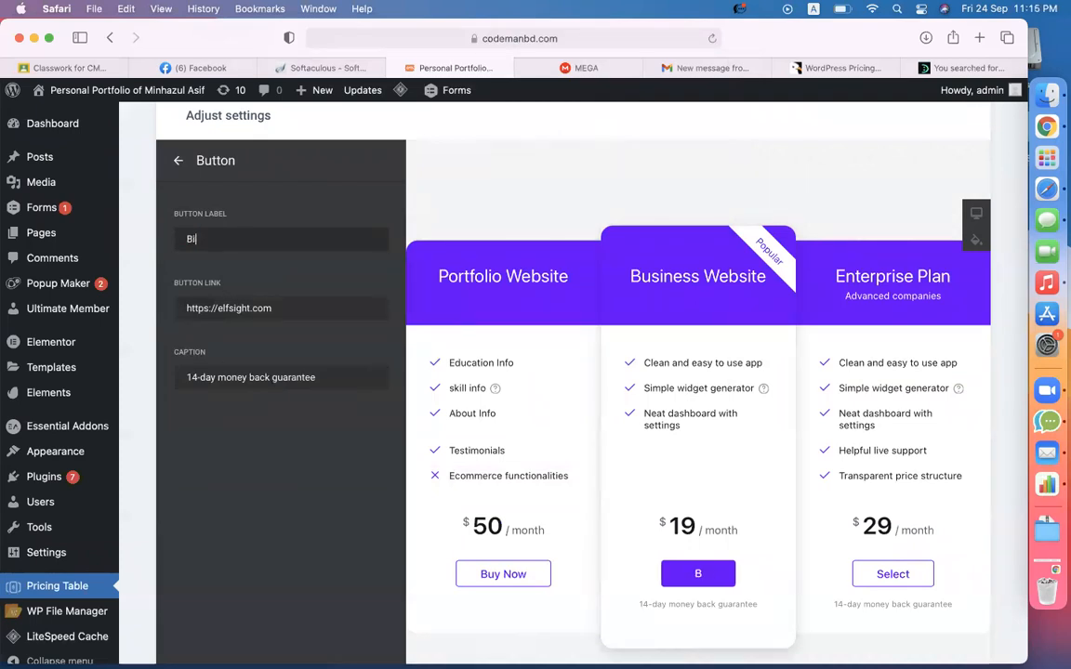
{"action": "type", "text": "uy Now"}
{"action": "key", "text": "Tab"}
{"action": "key", "text": "super+v"}
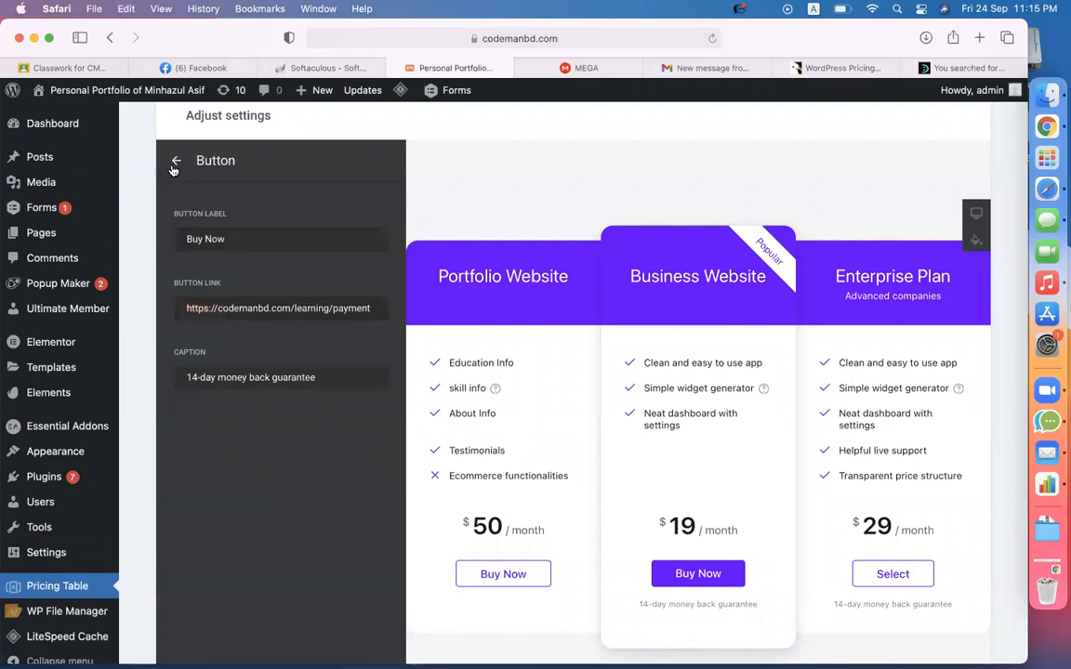
{"action": "left_click", "coordinate": [236, 381]}
{"action": "key", "text": "super+a"}
{"action": "key", "text": "BackSpace"}
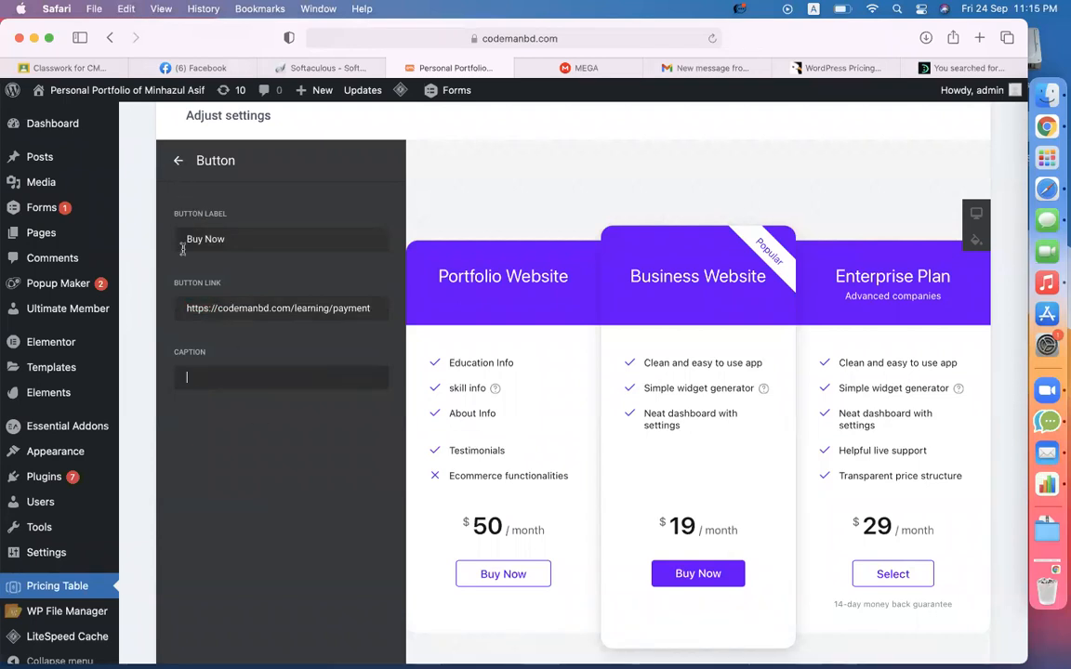
{"action": "left_click", "coordinate": [174, 163]}
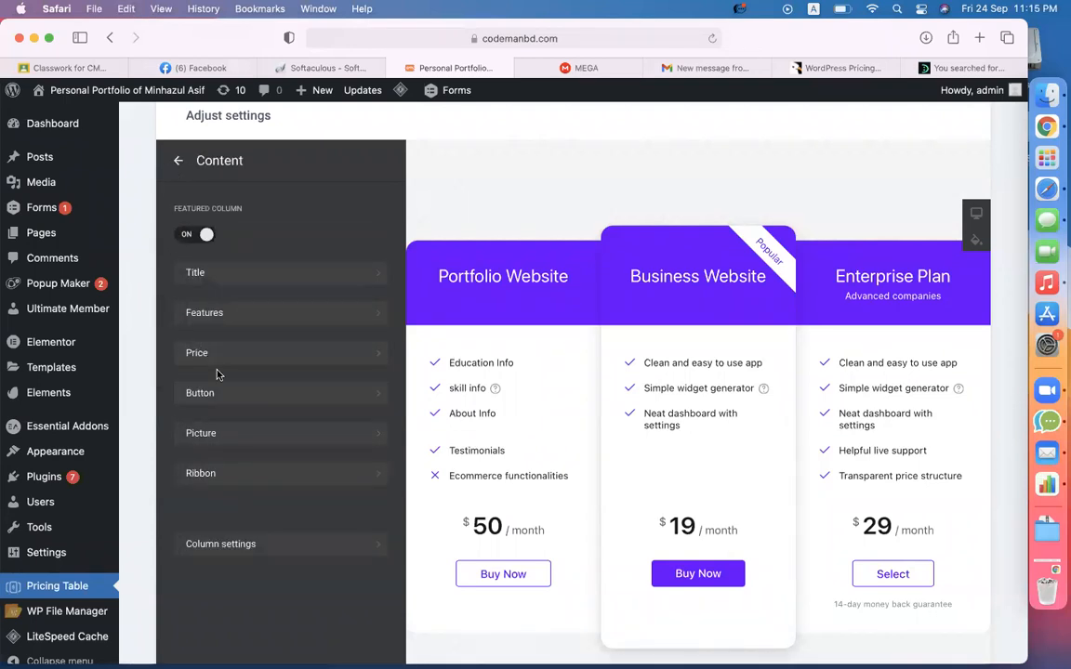
- Set the Business Website plan's price to 100
{"action": "left_click", "coordinate": [197, 354]}
{"action": "type", "text": "100"}
{"action": "left_click", "coordinate": [212, 447]}
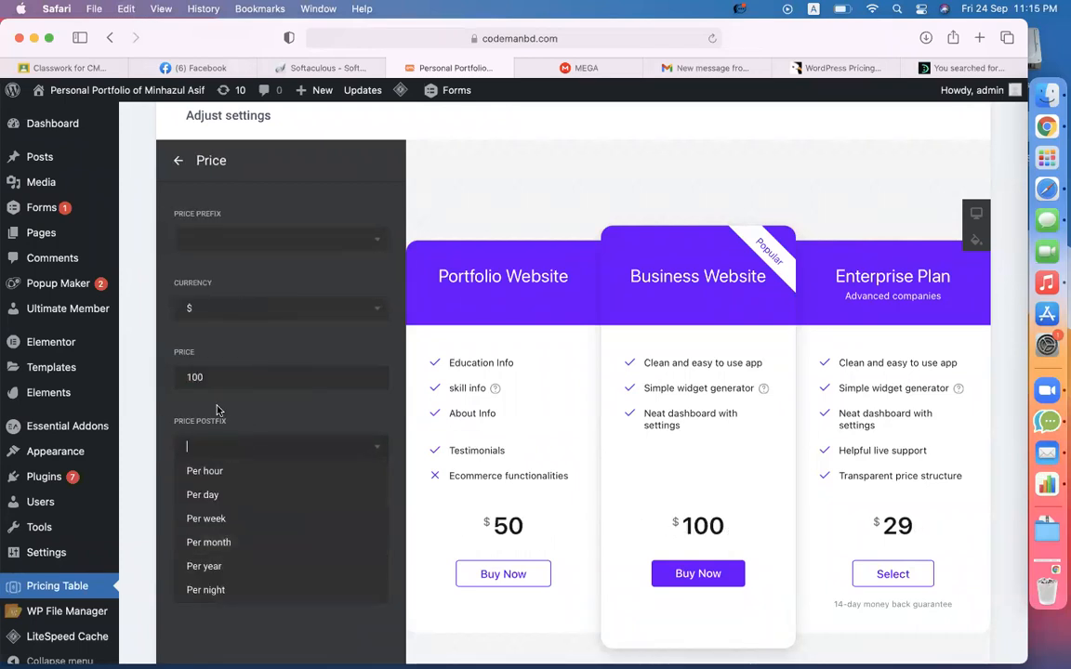
{"action": "left_click", "coordinate": [177, 161]}
- Retitle Enterprise Plan to 'ecommerce website' and delete its Advanced companies caption
{"action": "left_click", "coordinate": [177, 161]}
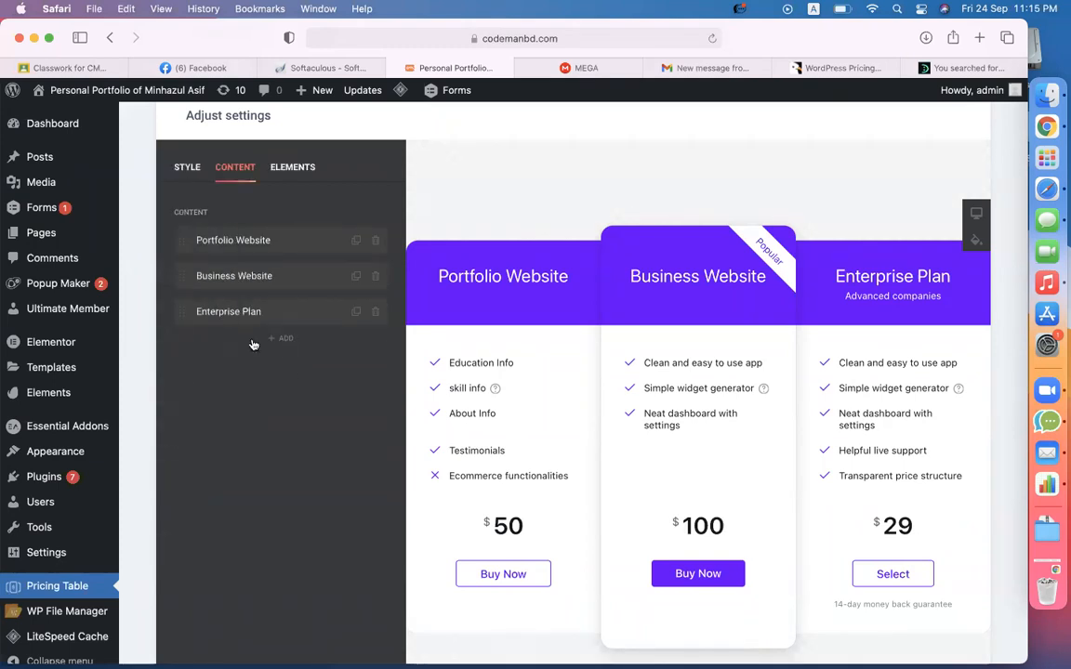
{"action": "left_click", "coordinate": [239, 309]}
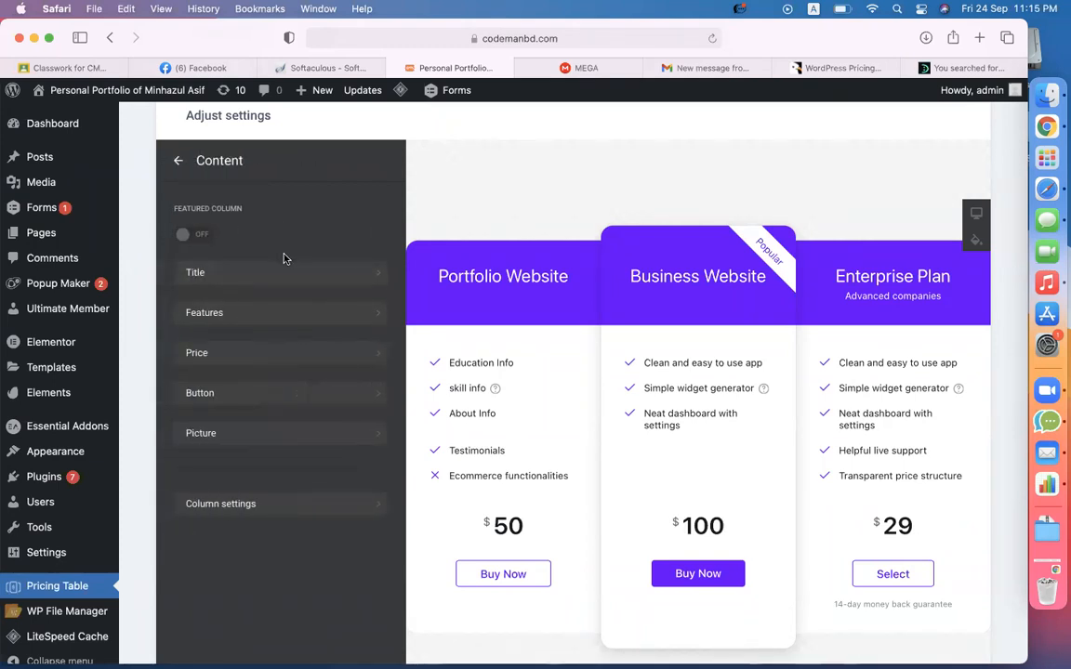
{"action": "left_click", "coordinate": [263, 272]}
{"action": "triple_click", "coordinate": [218, 242]}
{"action": "type", "text": "ecommerce "}
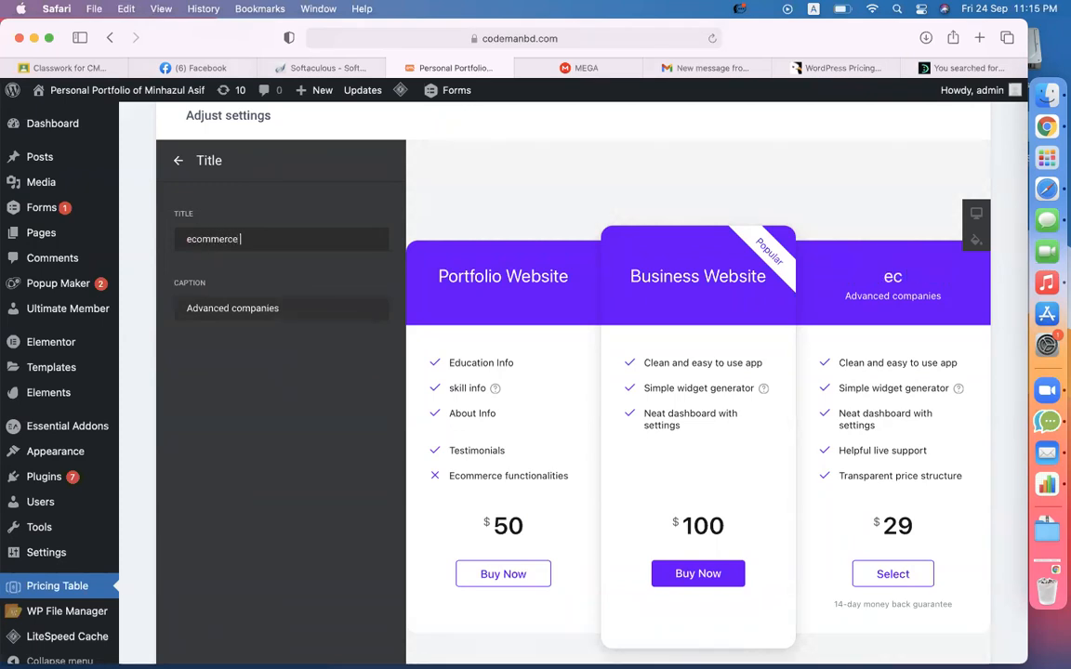
{"action": "type", "text": "website"}
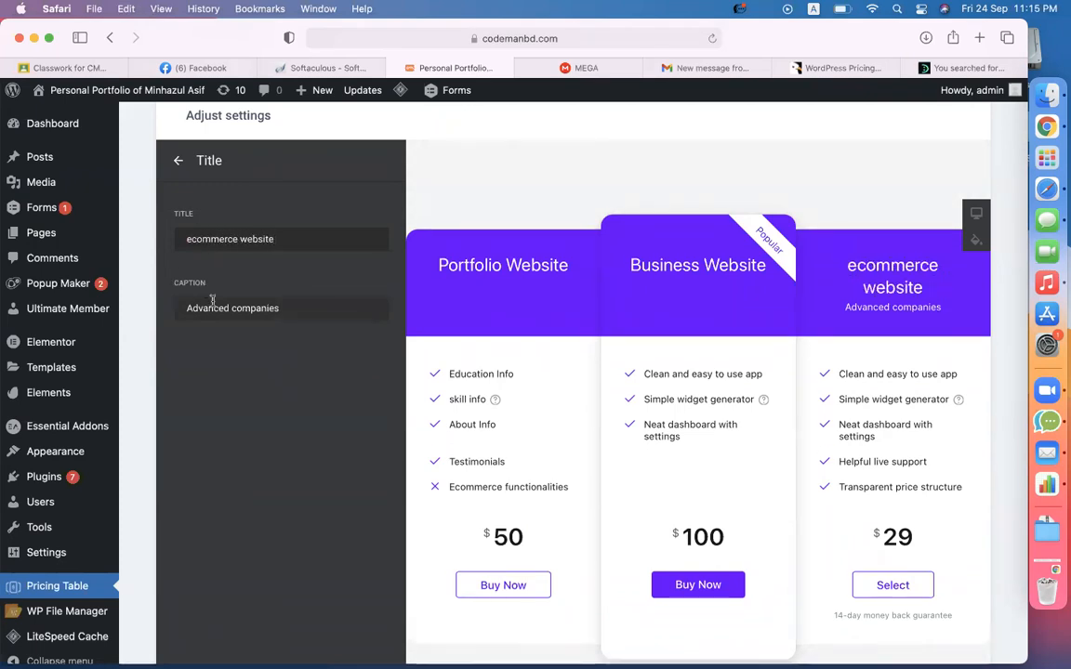
{"action": "triple_click", "coordinate": [213, 306]}
{"action": "key", "text": "BackSpace"}
{"action": "left_click", "coordinate": [177, 160]}
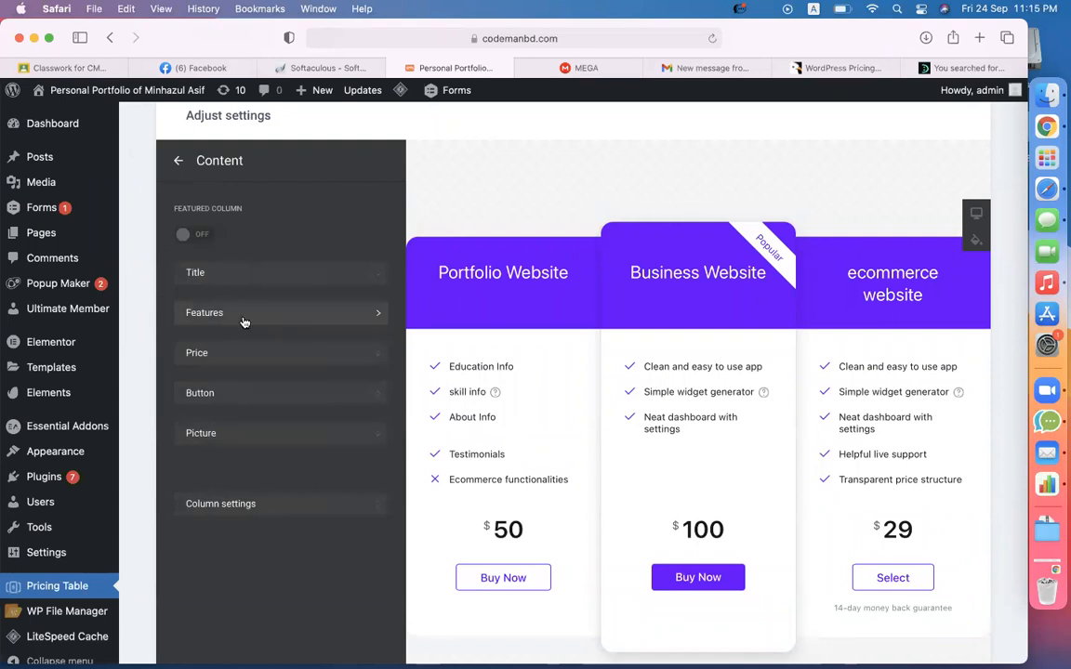
- Set the third plan's price to 150 with no postfix
{"action": "left_click", "coordinate": [236, 353]}
{"action": "type", "text": "150"}
{"action": "left_click", "coordinate": [242, 446]}
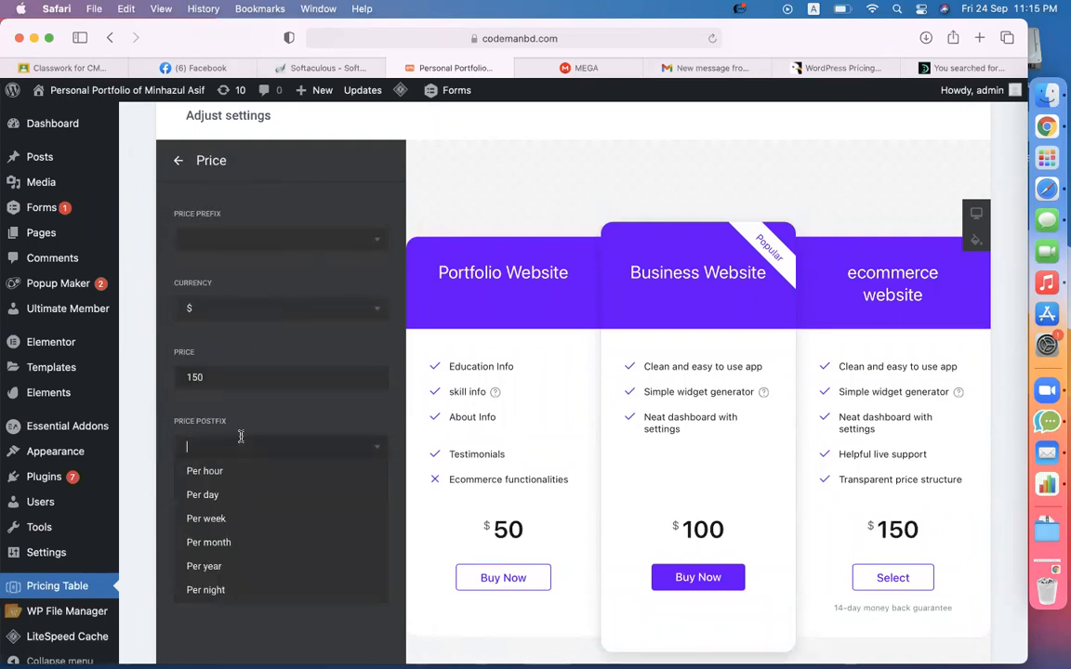
{"action": "left_click", "coordinate": [271, 422]}
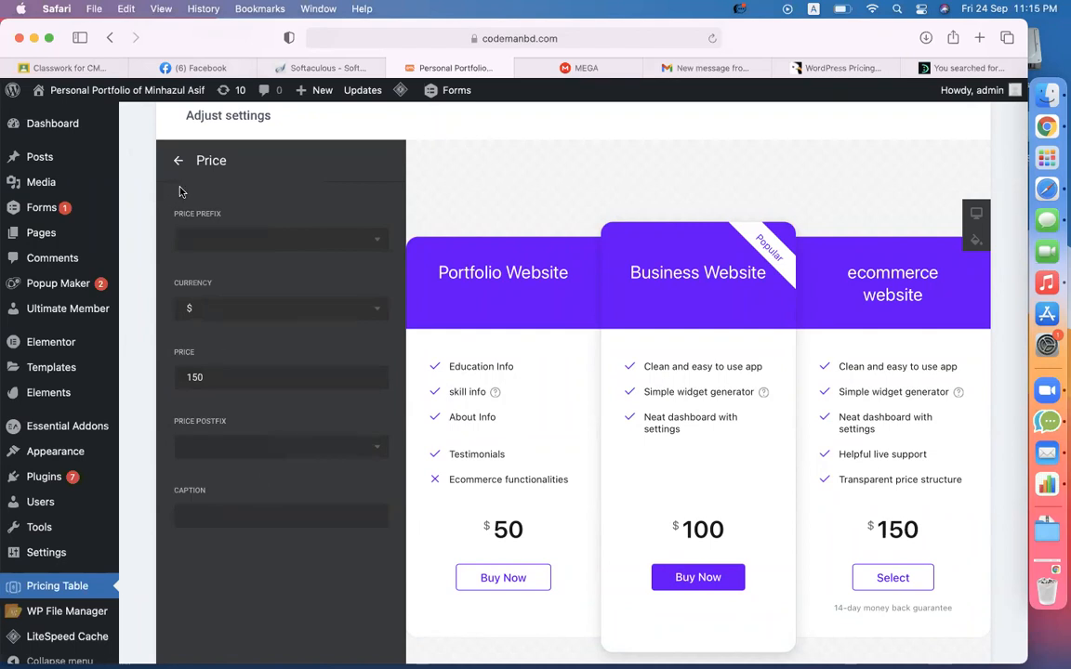
{"action": "left_click", "coordinate": [178, 160]}
- Rename the button to Buy Now and paste the payment page link
{"action": "left_click", "coordinate": [261, 396]}
{"action": "double_click", "coordinate": [279, 239]}
{"action": "type", "text": "Buy"}
{"action": "left_click", "coordinate": [294, 308]}
{"action": "key", "text": "super+a"}
{"action": "type", "text": "https://codemanbd.com/learning/payment"}
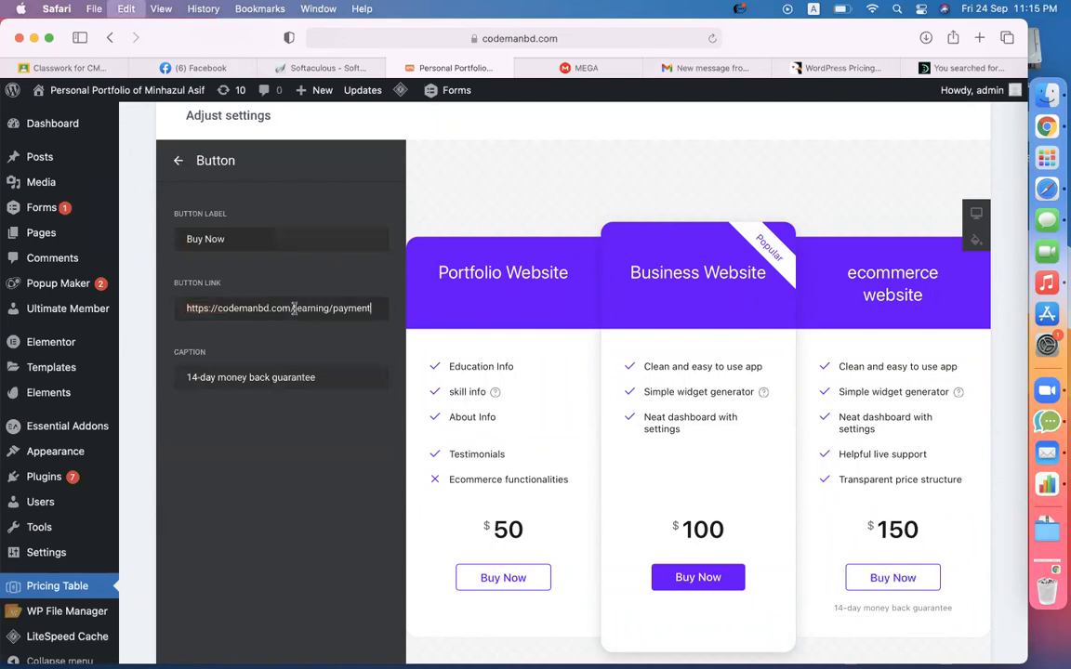
{"action": "left_click", "coordinate": [178, 160]}
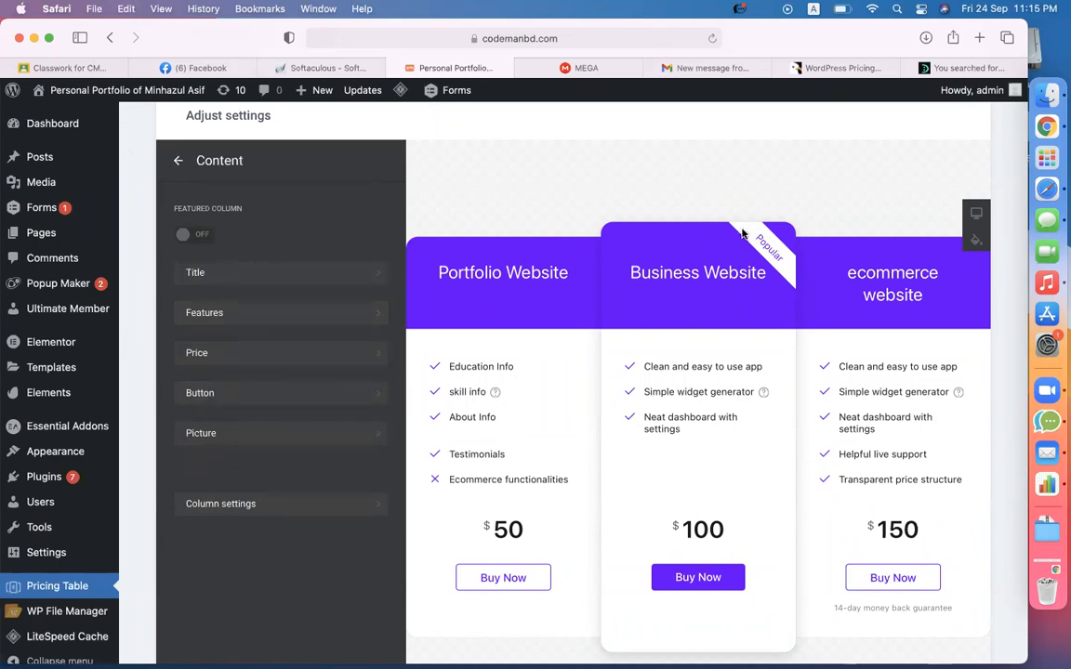
{"action": "left_click_drag", "start_coordinate": [760, 239], "coordinate": [783, 258]}
- Switch Featured column off for Business Website and on for Portfolio Website
{"action": "left_click", "coordinate": [177, 160]}
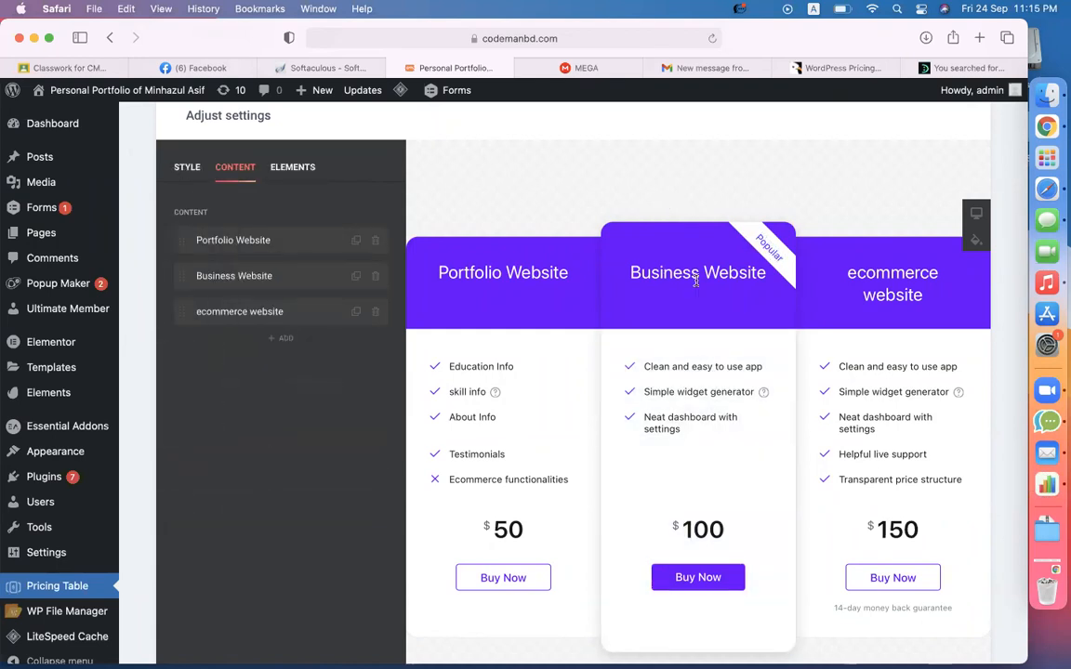
{"action": "left_click", "coordinate": [306, 277]}
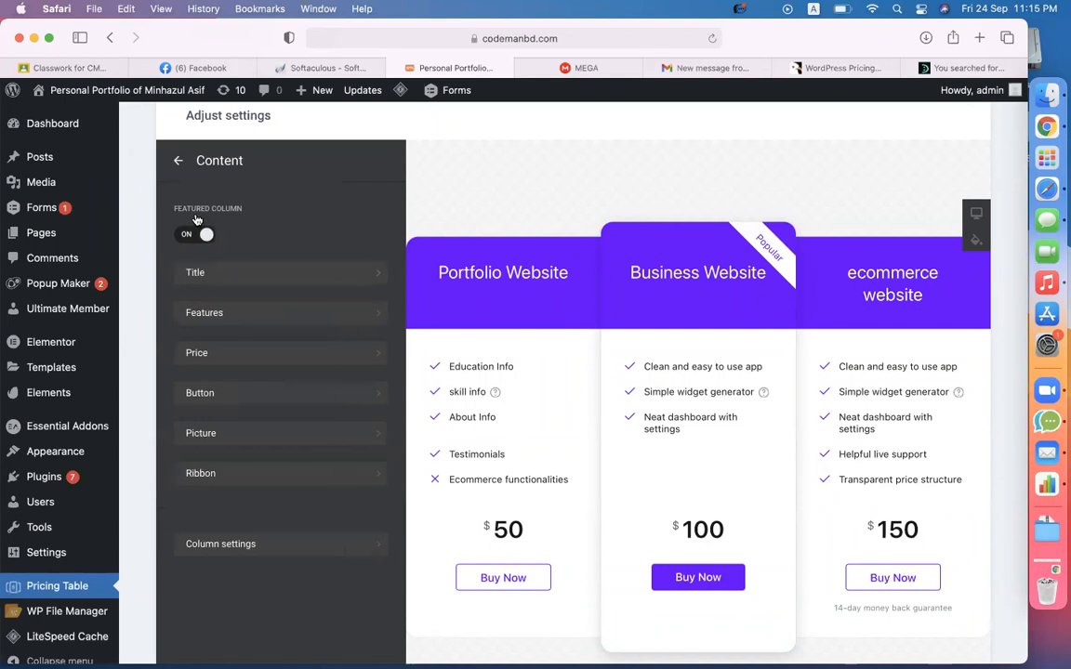
{"action": "left_click", "coordinate": [206, 474]}
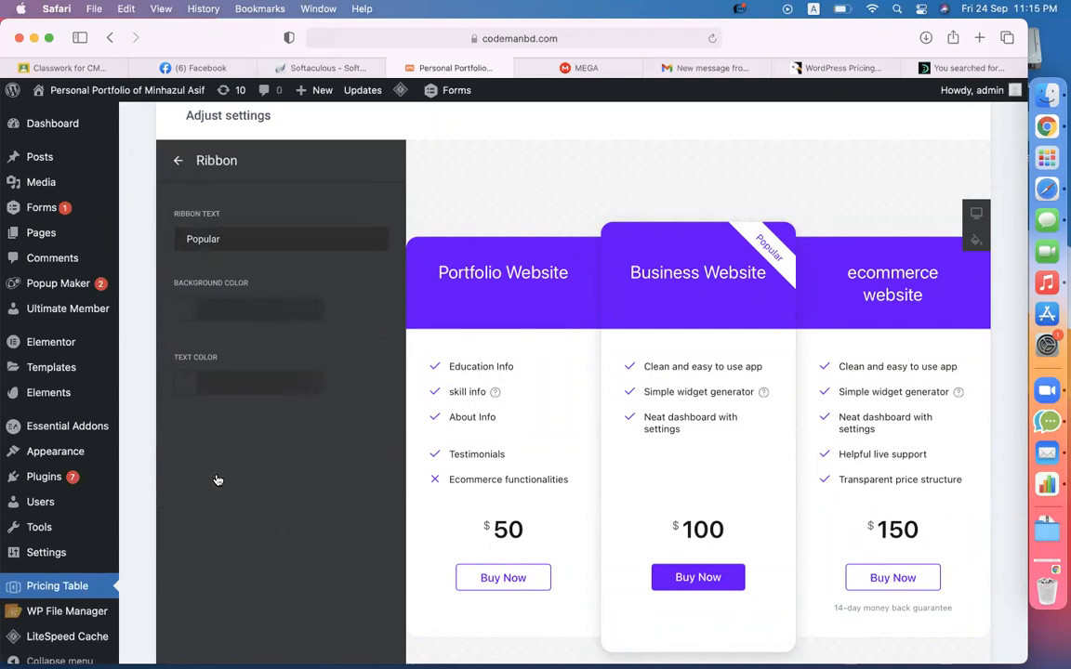
{"action": "left_click", "coordinate": [177, 161]}
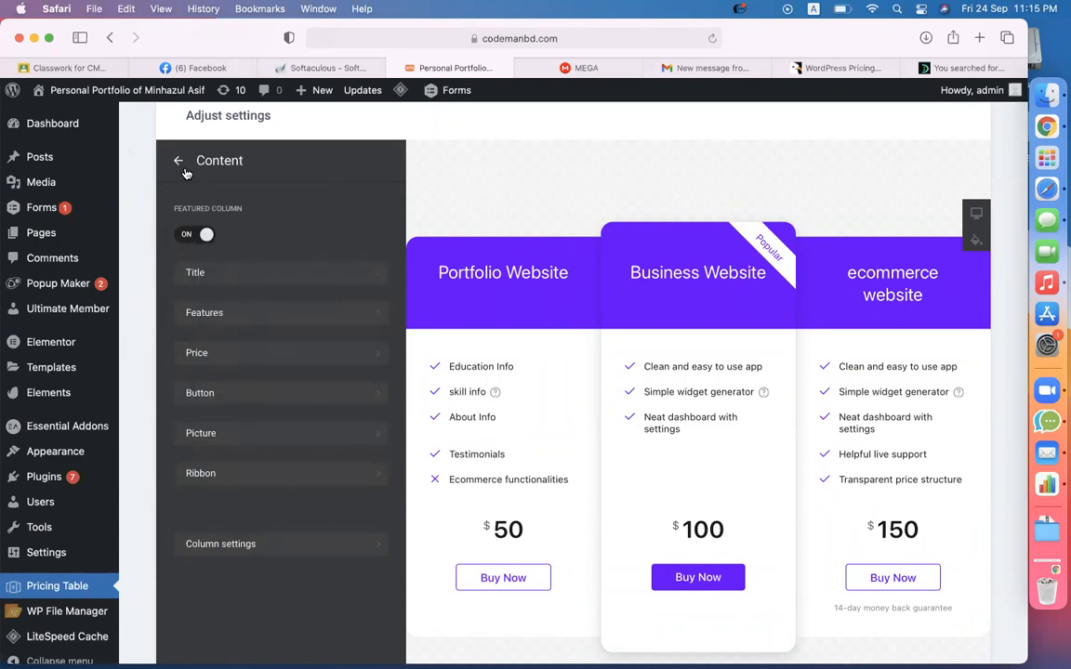
{"action": "left_click", "coordinate": [195, 238]}
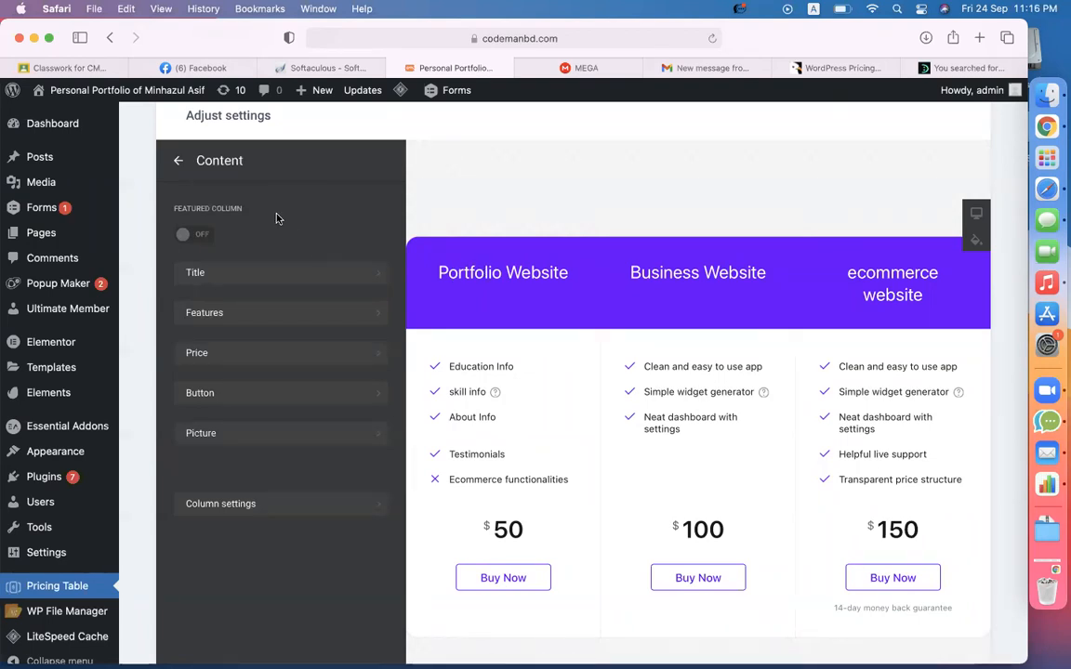
{"action": "left_click", "coordinate": [191, 172]}
{"action": "left_click", "coordinate": [223, 240]}
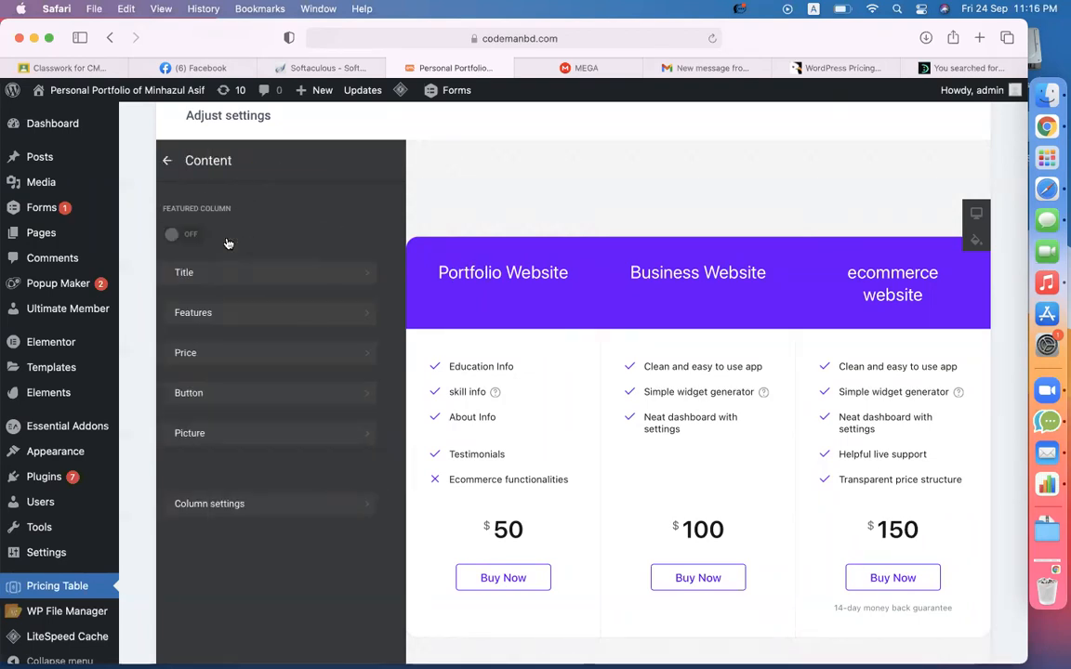
{"action": "left_click", "coordinate": [197, 235]}
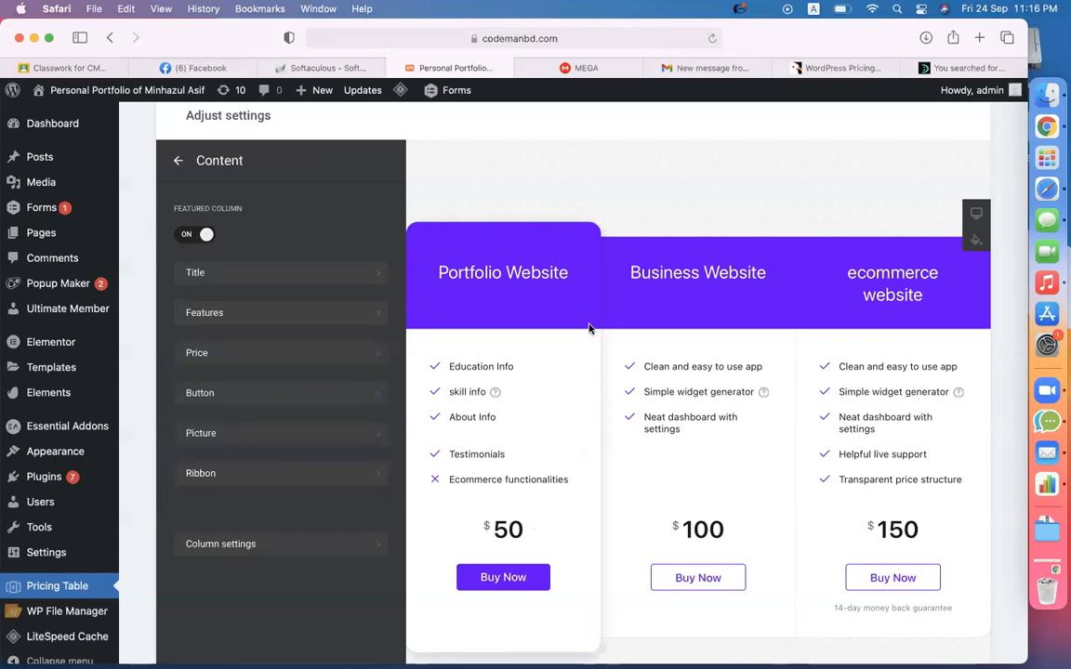
- Set ribbon text 'Popular' with background rgb(233, 22, 22) and white text colour
{"action": "left_click", "coordinate": [219, 476]}
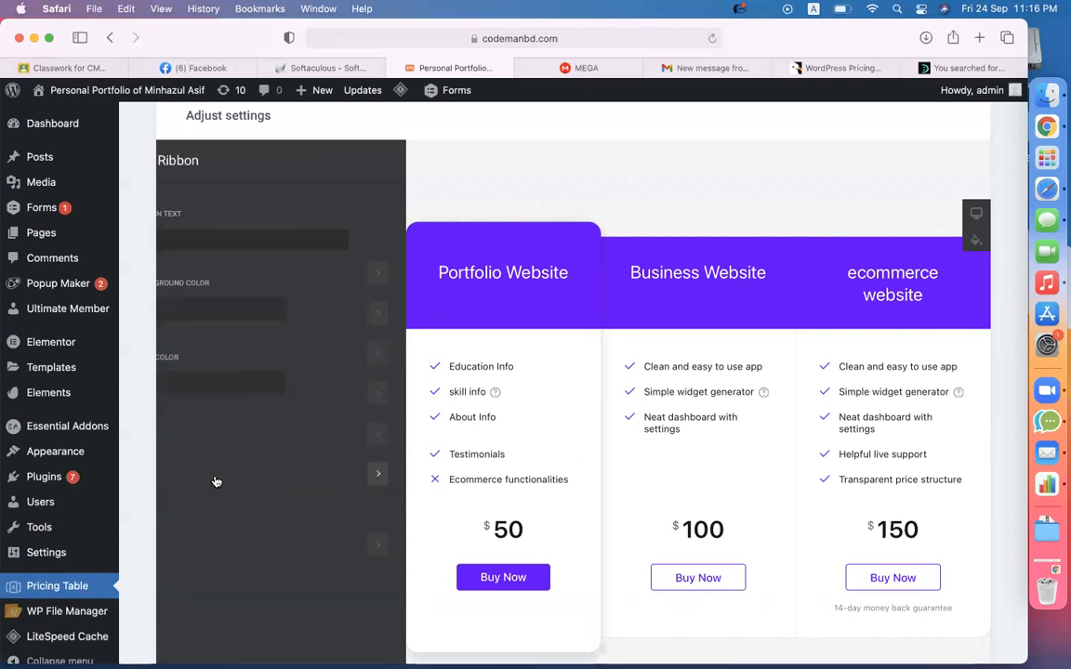
{"action": "left_click", "coordinate": [247, 242]}
{"action": "type", "text": "Popular"}
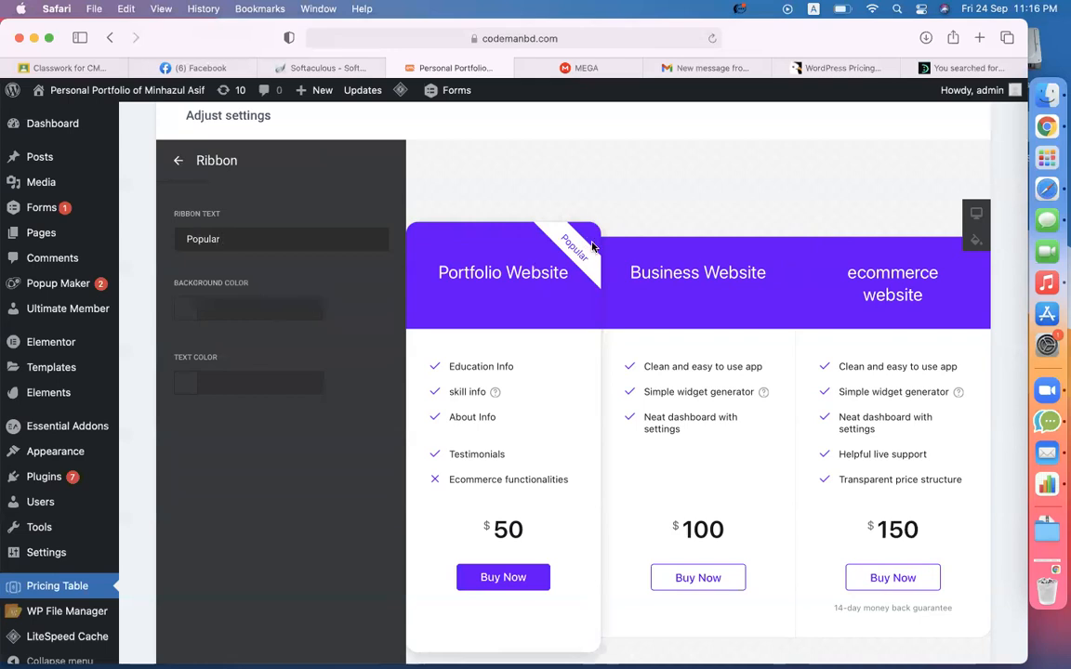
{"action": "left_click", "coordinate": [185, 308]}
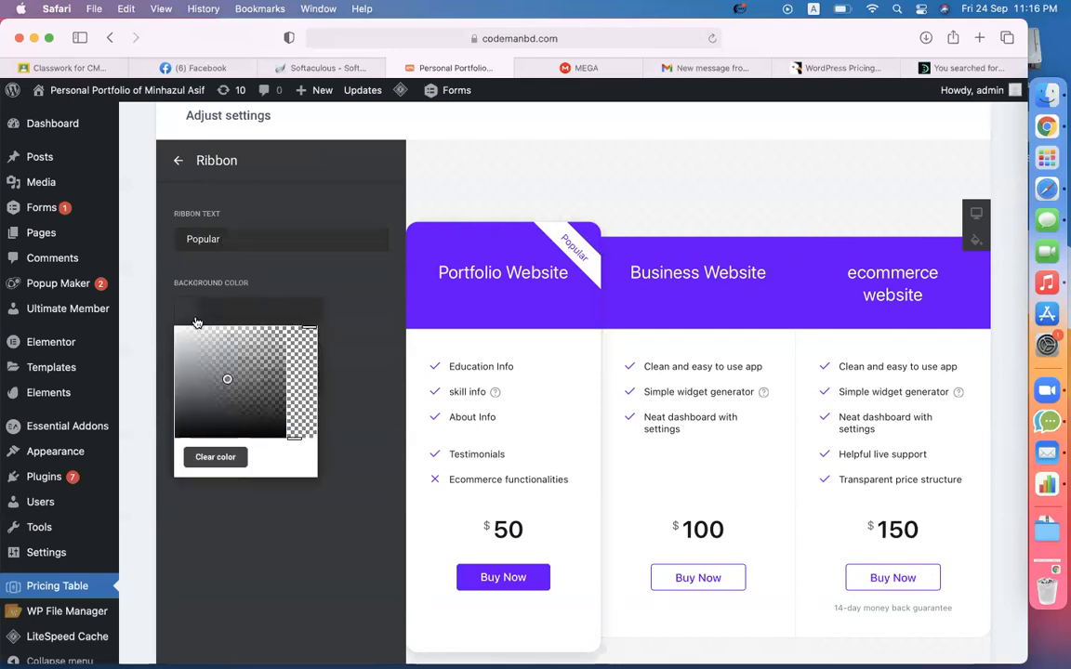
{"action": "left_click", "coordinate": [228, 378]}
{"action": "left_click_drag", "start_coordinate": [227, 379], "coordinate": [277, 337]}
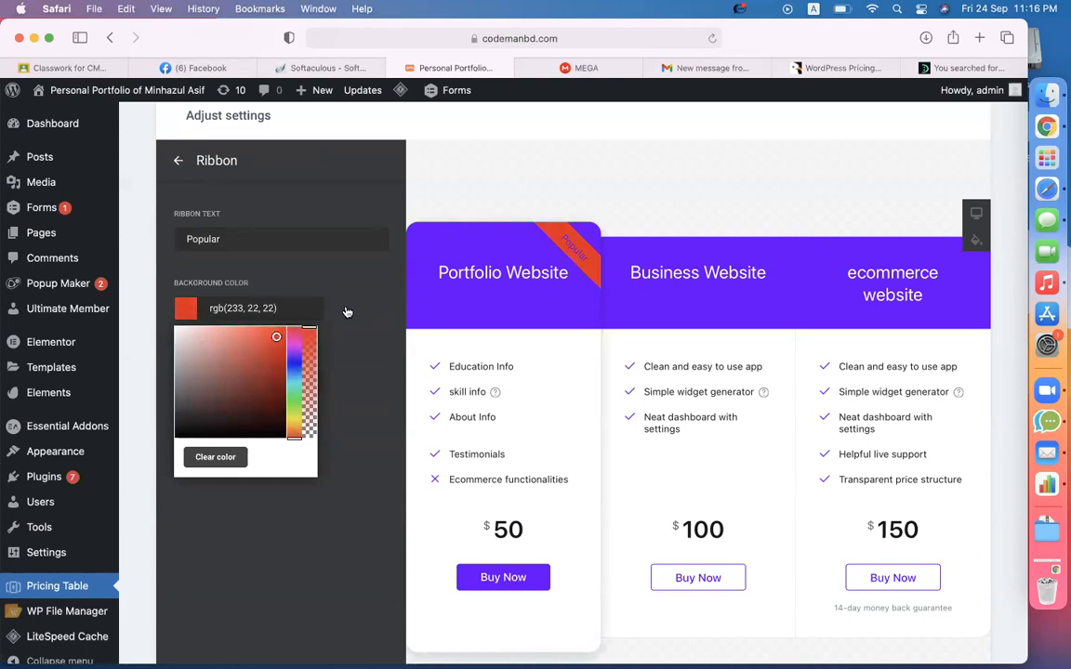
{"action": "left_click", "coordinate": [263, 475]}
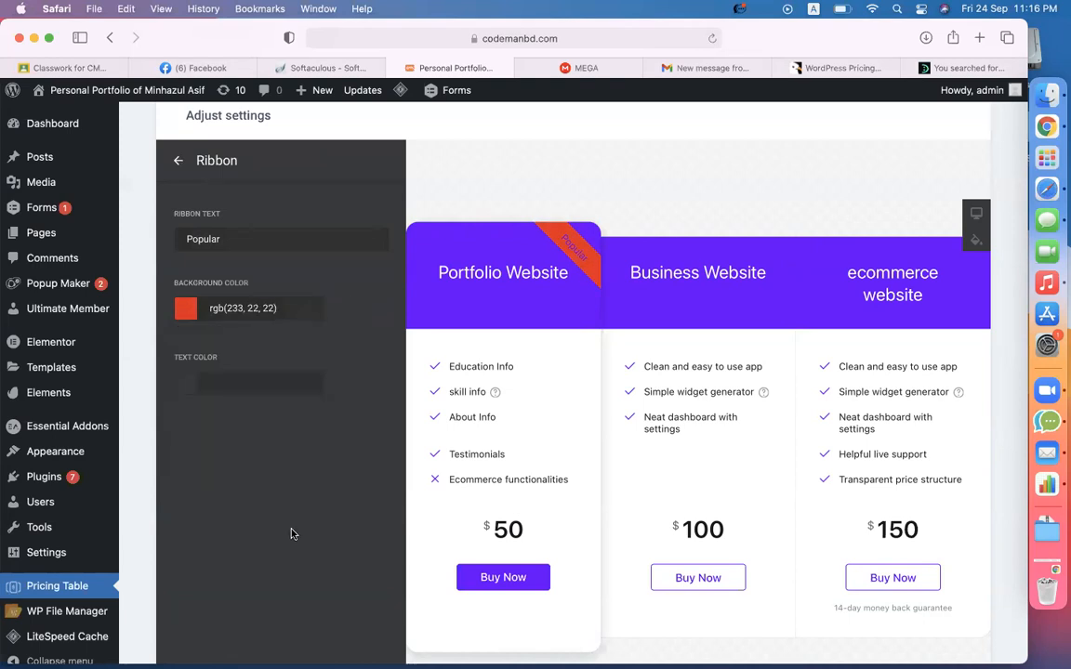
{"action": "left_click", "coordinate": [196, 390]}
{"action": "left_click_drag", "start_coordinate": [227, 451], "coordinate": [175, 401]}
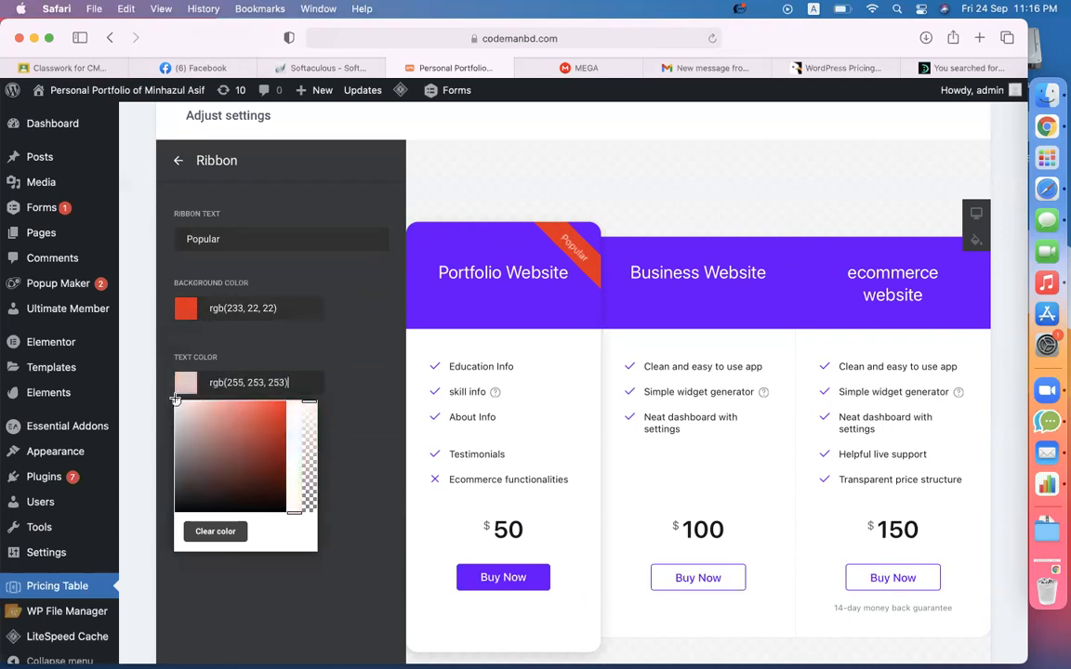
{"action": "left_click", "coordinate": [353, 341]}
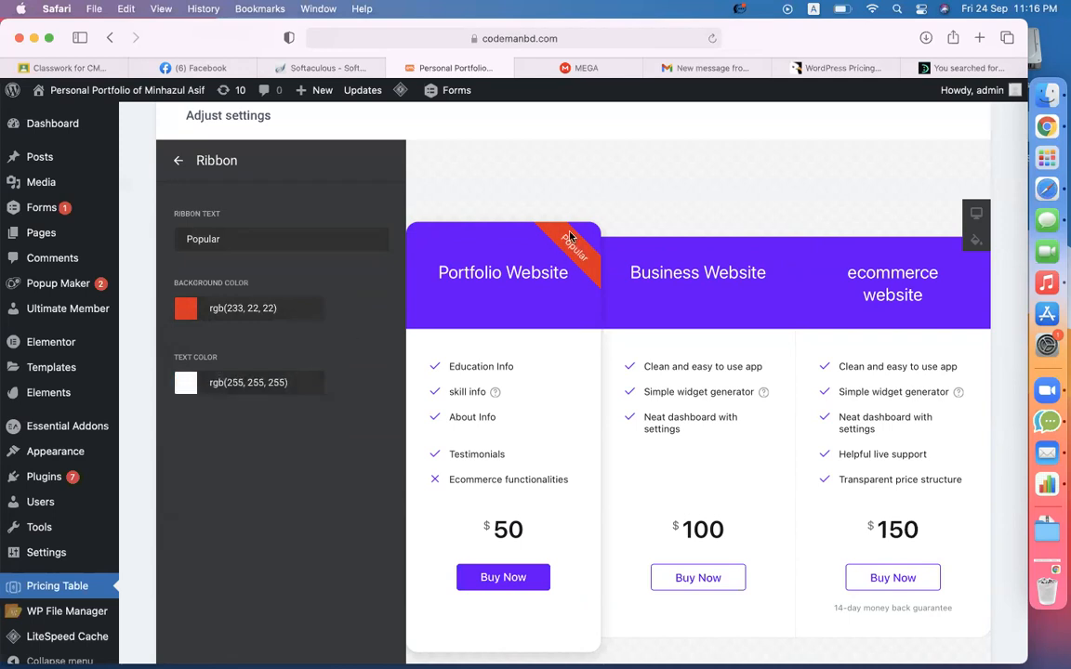
{"action": "left_click", "coordinate": [177, 161]}
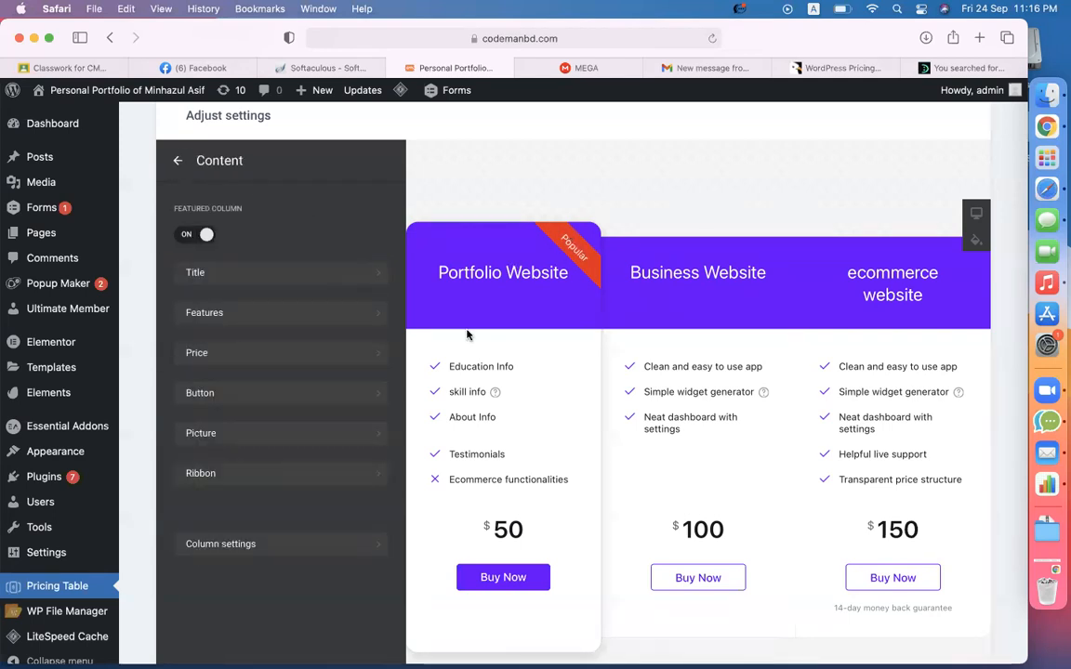
- Save the pricing widget and return to the Elfsight Pricing Table widgets list
{"action": "scroll", "coordinate": [602, 371], "scroll_direction": "down", "scroll_amount": 5}
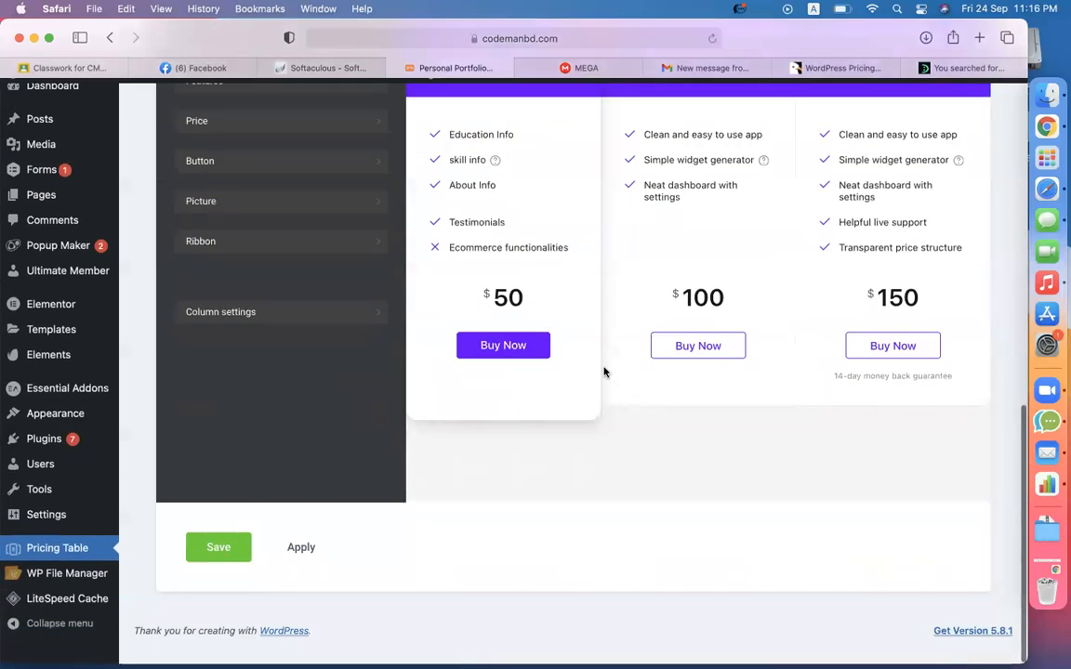
{"action": "scroll", "coordinate": [604, 372], "scroll_direction": "up", "scroll_amount": 10}
{"action": "scroll", "coordinate": [604, 371], "scroll_direction": "down", "scroll_amount": 10}
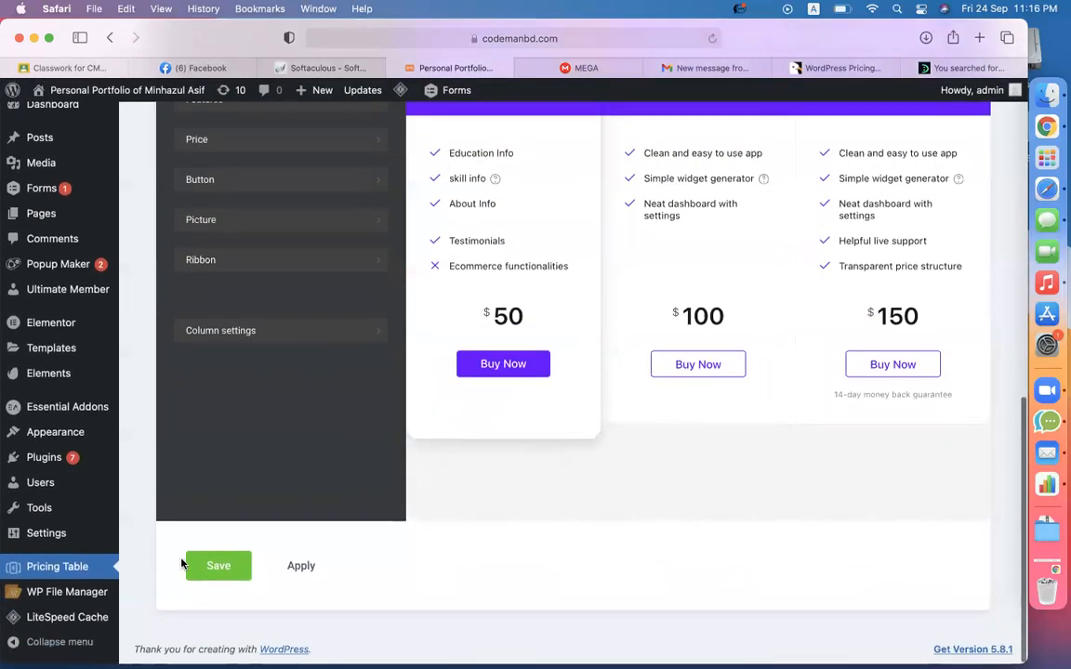
{"action": "left_click", "coordinate": [212, 566]}
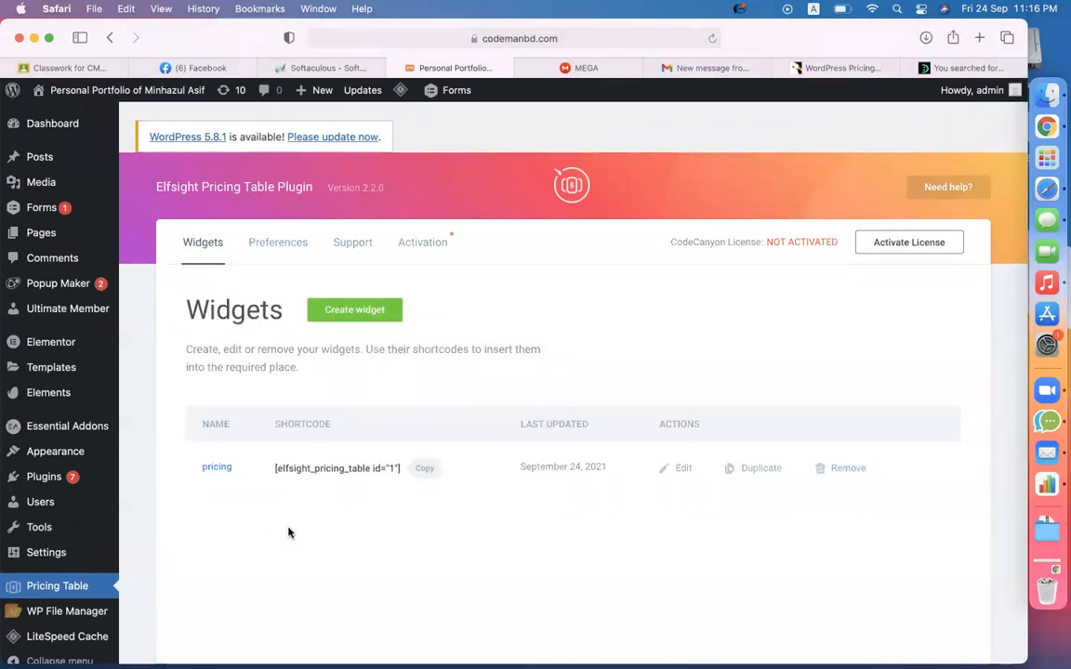
- Copy the pricing widget's shortcode [elfsight_pricing_table id="1"] from the widgets list
{"action": "scroll", "coordinate": [339, 520], "scroll_direction": "up", "scroll_amount": 5}
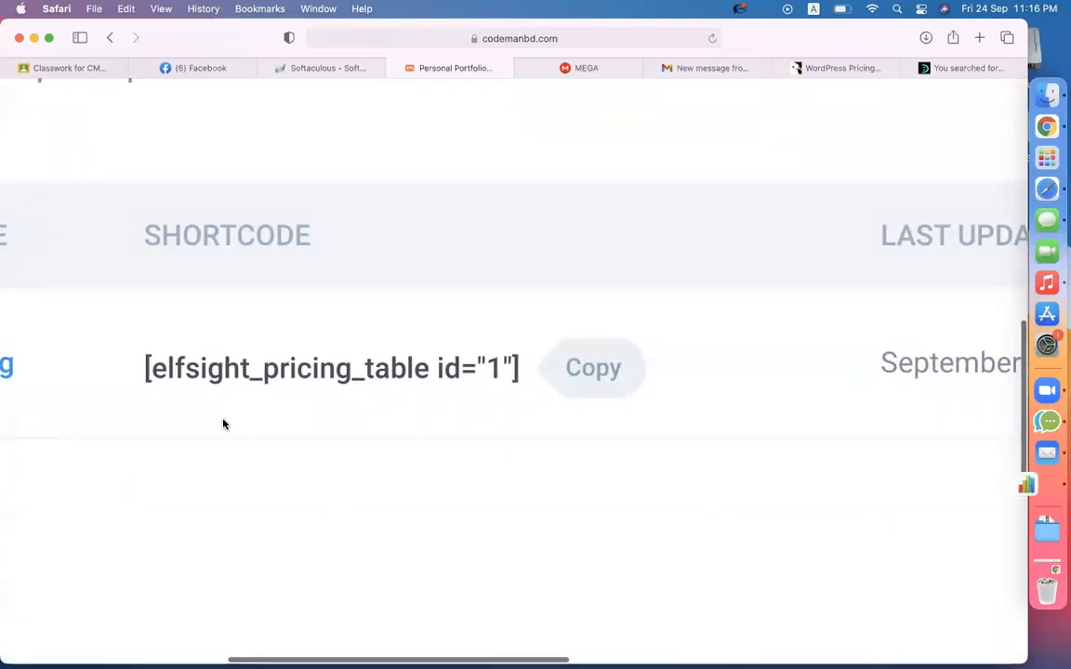
{"action": "left_click_drag", "start_coordinate": [154, 370], "coordinate": [509, 381]}
{"action": "left_click", "coordinate": [272, 380]}
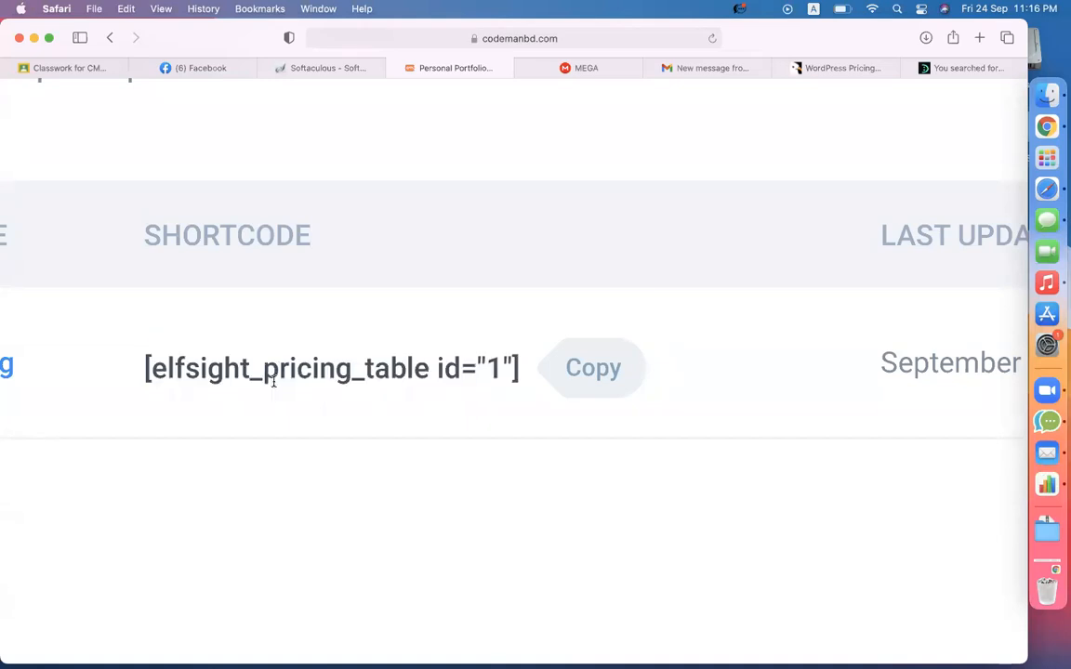
{"action": "left_click_drag", "start_coordinate": [146, 367], "coordinate": [521, 382]}
{"action": "left_click", "coordinate": [432, 428]}
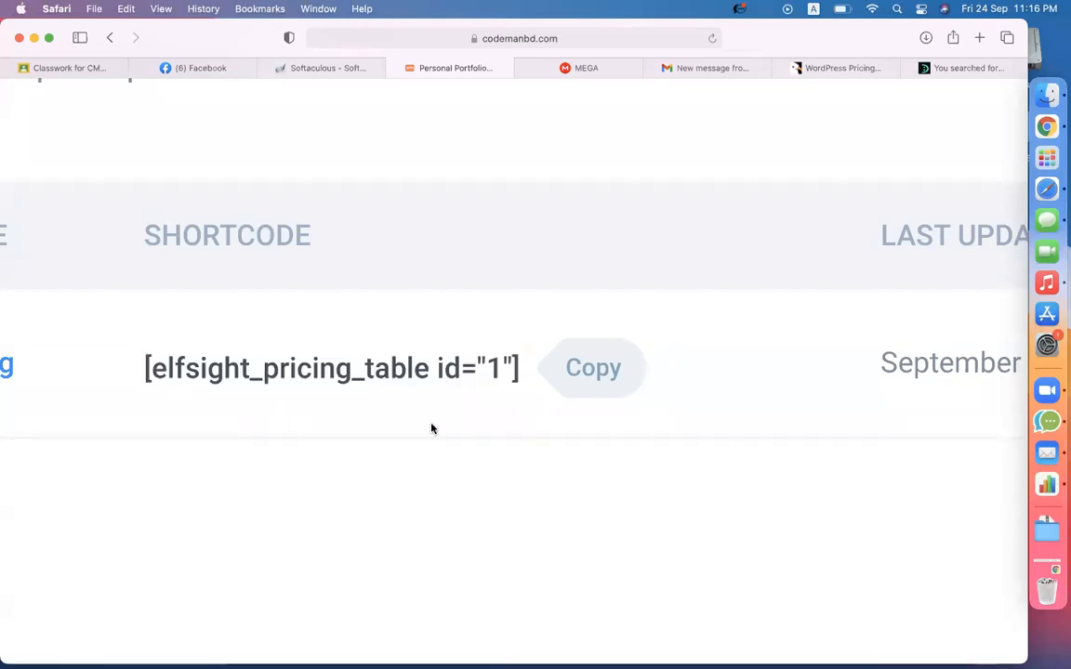
{"action": "scroll", "coordinate": [432, 428], "scroll_direction": "down", "scroll_amount": 5}
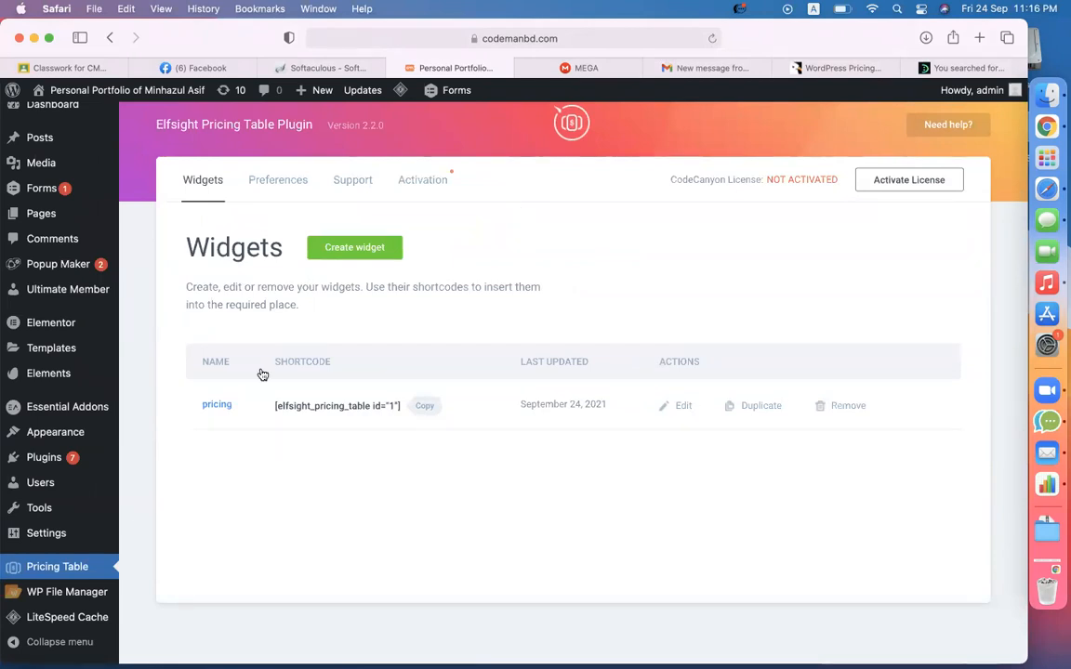
{"action": "left_click_drag", "start_coordinate": [275, 408], "coordinate": [401, 408]}
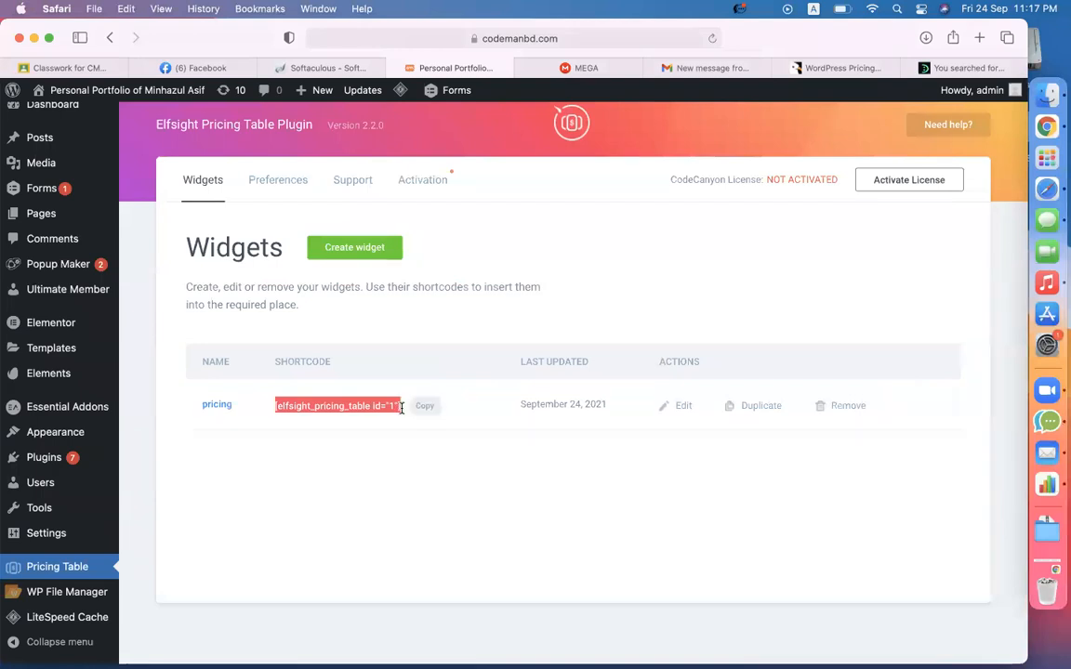
{"action": "left_click", "coordinate": [446, 461]}
{"action": "left_click", "coordinate": [425, 409]}
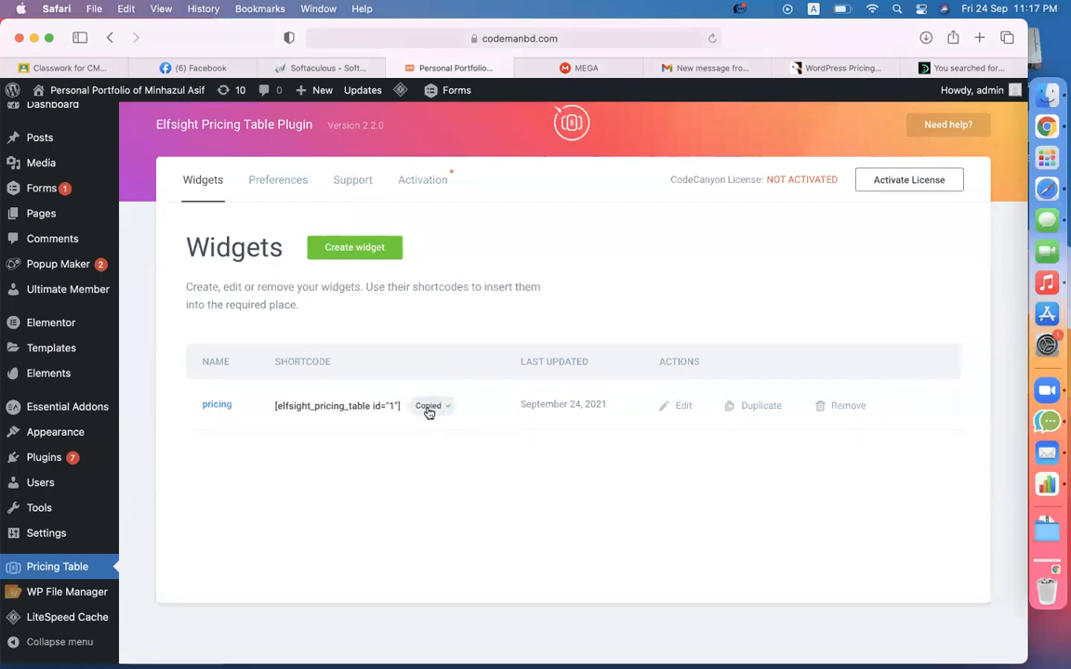
{"action": "scroll", "coordinate": [382, 482], "scroll_direction": "up", "scroll_amount": 2}
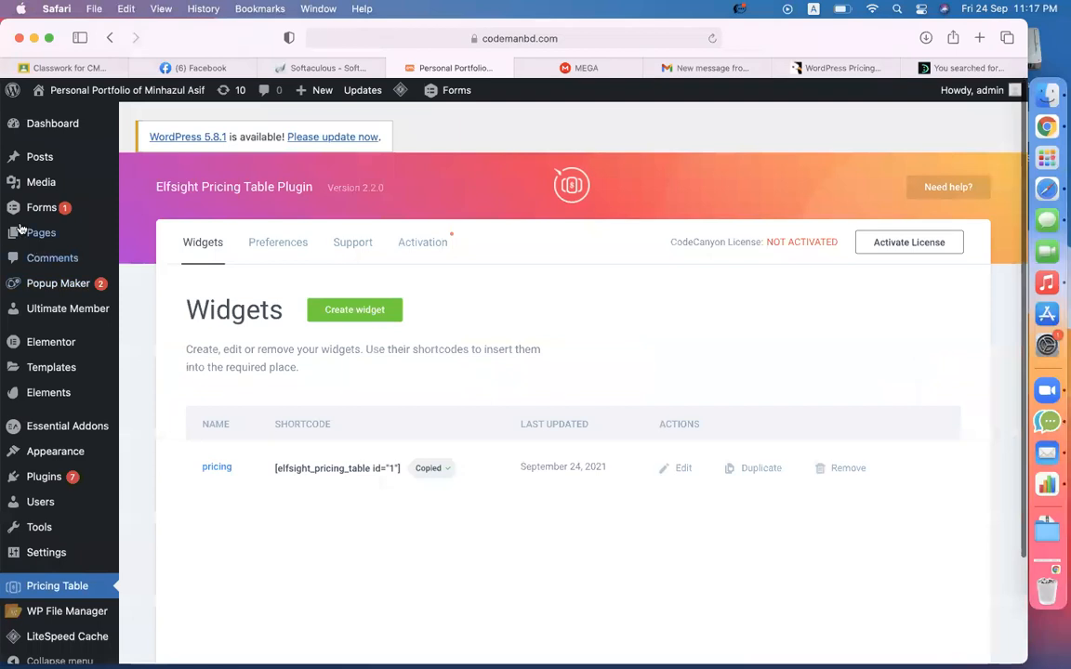
- Start a new page and title it 'elfsight'
{"action": "mouse_move", "coordinate": [46, 241]}
{"action": "left_click", "coordinate": [171, 258]}
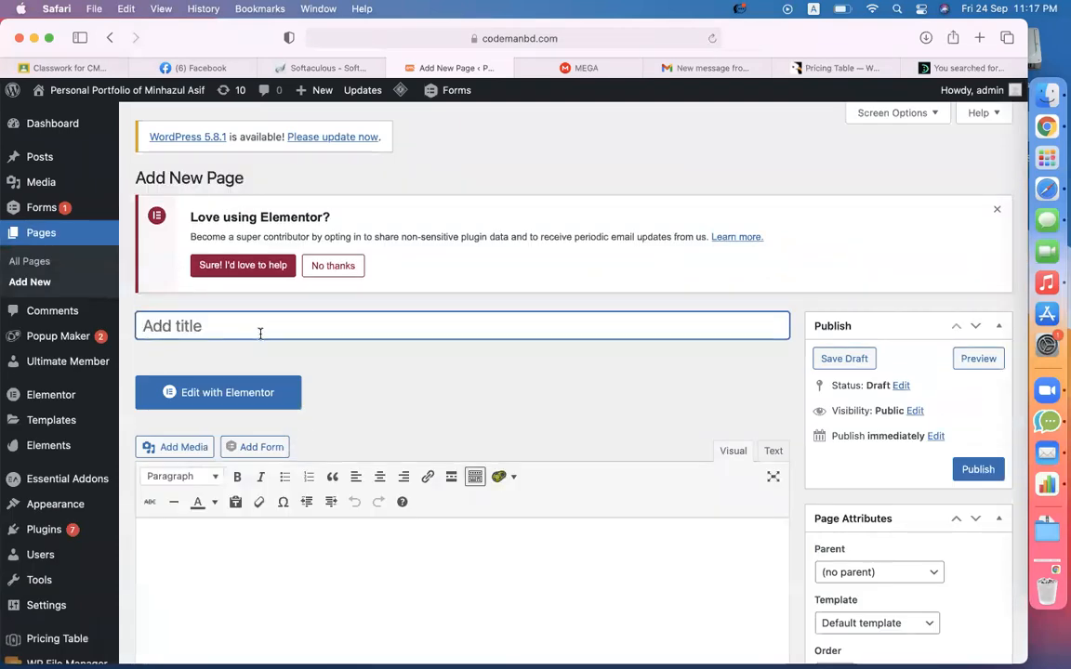
{"action": "type", "text": "elf sight"}
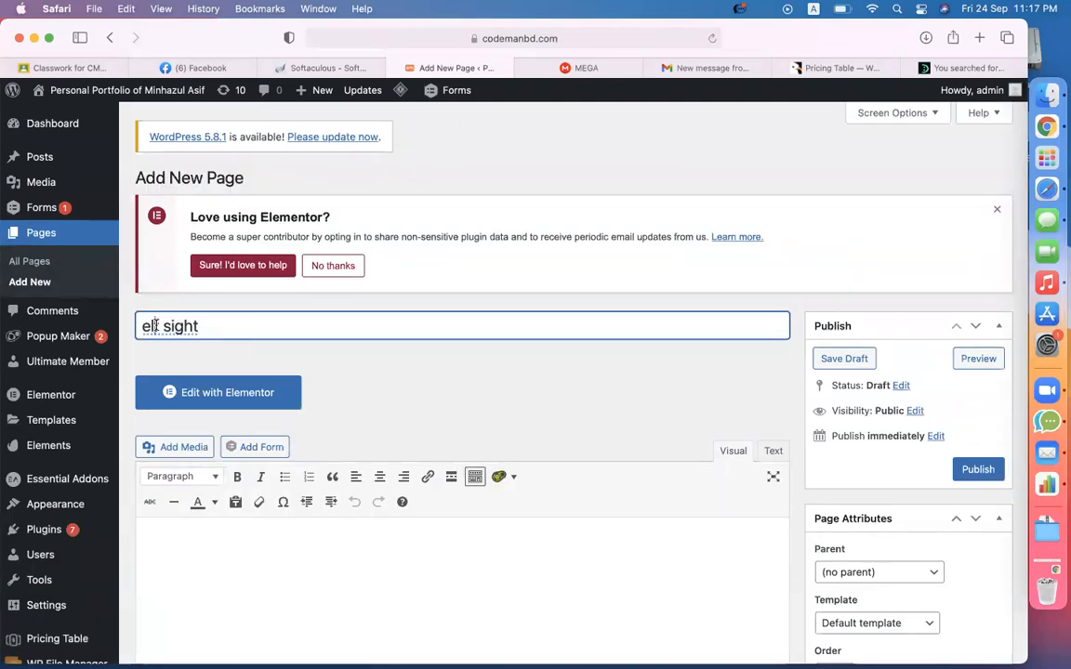
{"action": "key", "text": "BackSpace"}
{"action": "left_click", "coordinate": [339, 373]}
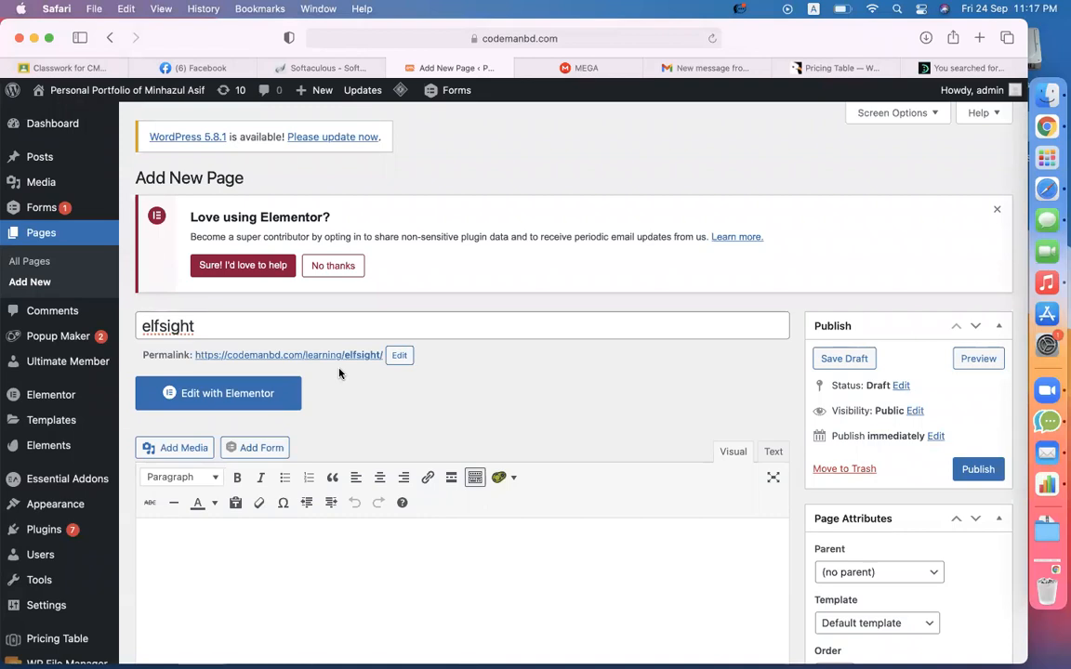
- Paste the [elfsight_pricing_table id="1"] shortcode into the page body and publish it
{"action": "scroll", "coordinate": [339, 371], "scroll_direction": "down", "scroll_amount": 4}
{"action": "left_click", "coordinate": [282, 370]}
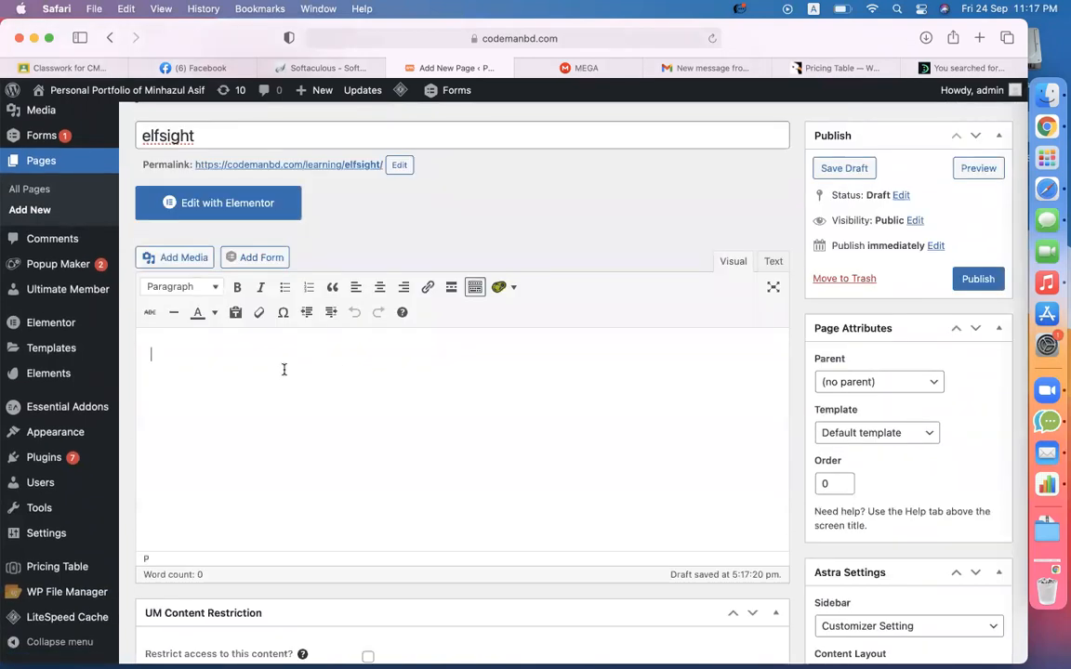
{"action": "key", "text": "super+v"}
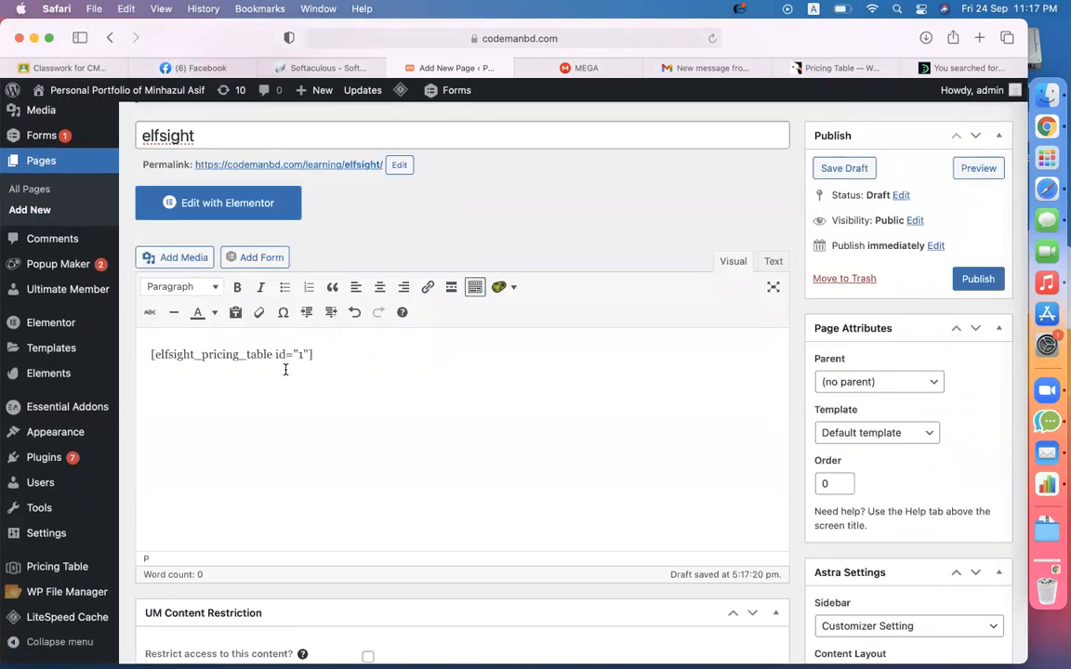
{"action": "left_click_drag", "start_coordinate": [346, 357], "coordinate": [148, 354]}
{"action": "left_click", "coordinate": [972, 279]}
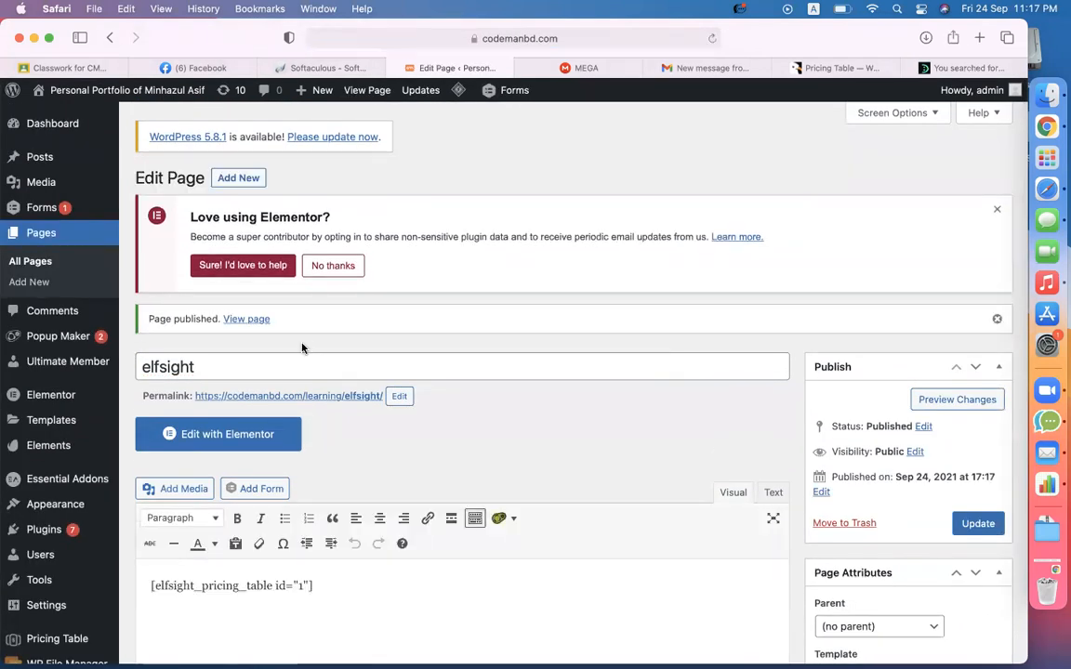
- View the live elfsight page in a new tab to check the three-plan pricing table, then return to the editor
{"action": "right_click", "coordinate": [261, 321]}
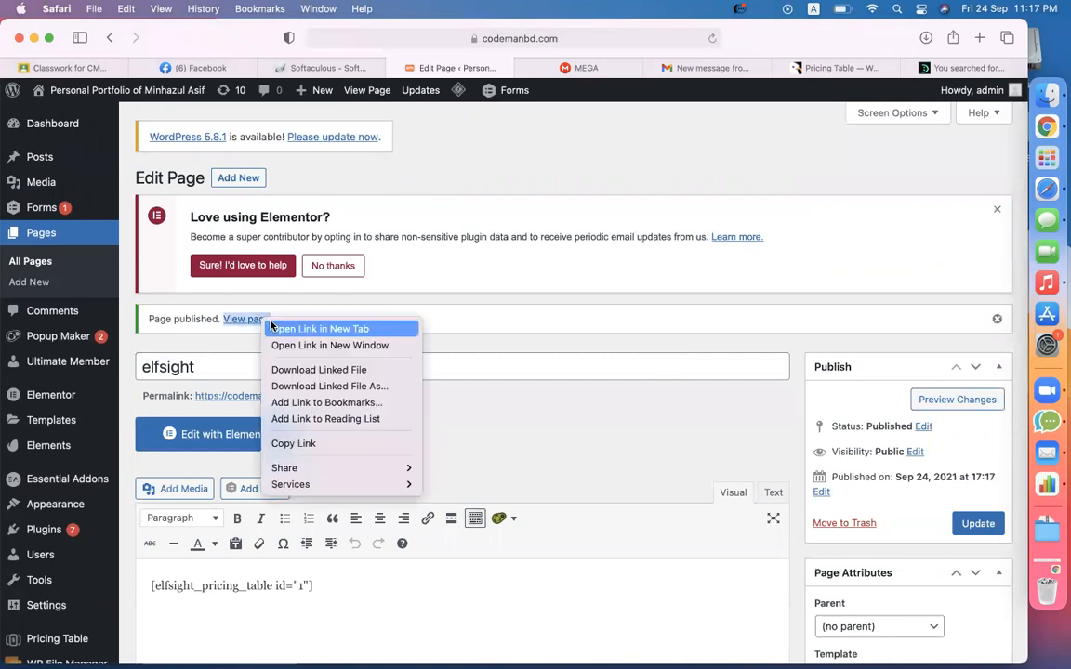
{"action": "left_click", "coordinate": [275, 329]}
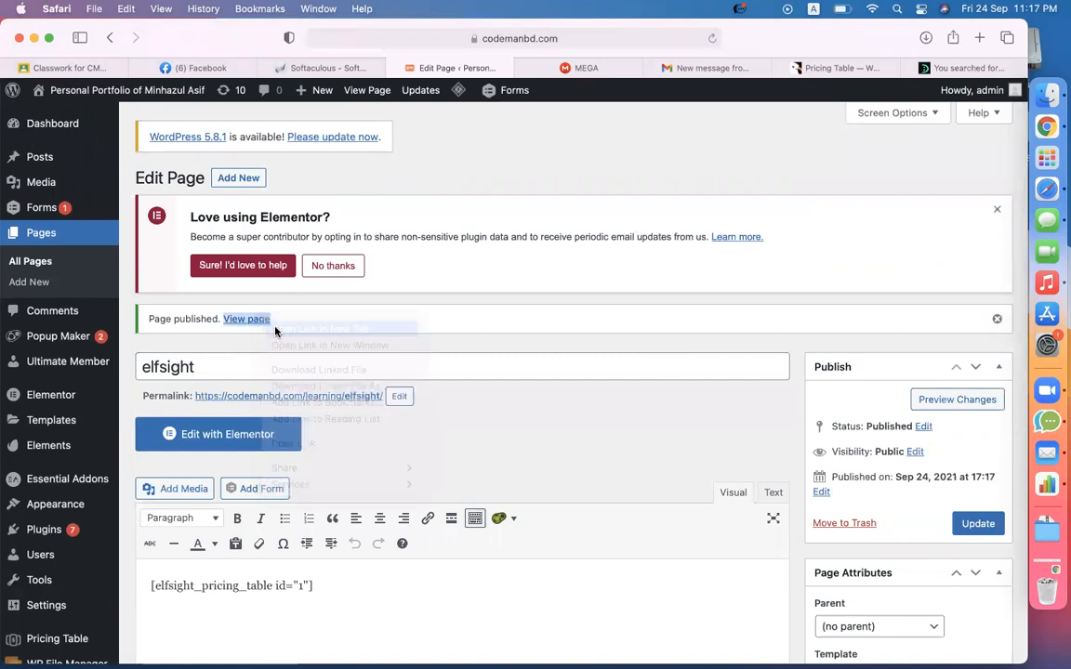
{"action": "left_click", "coordinate": [508, 72]}
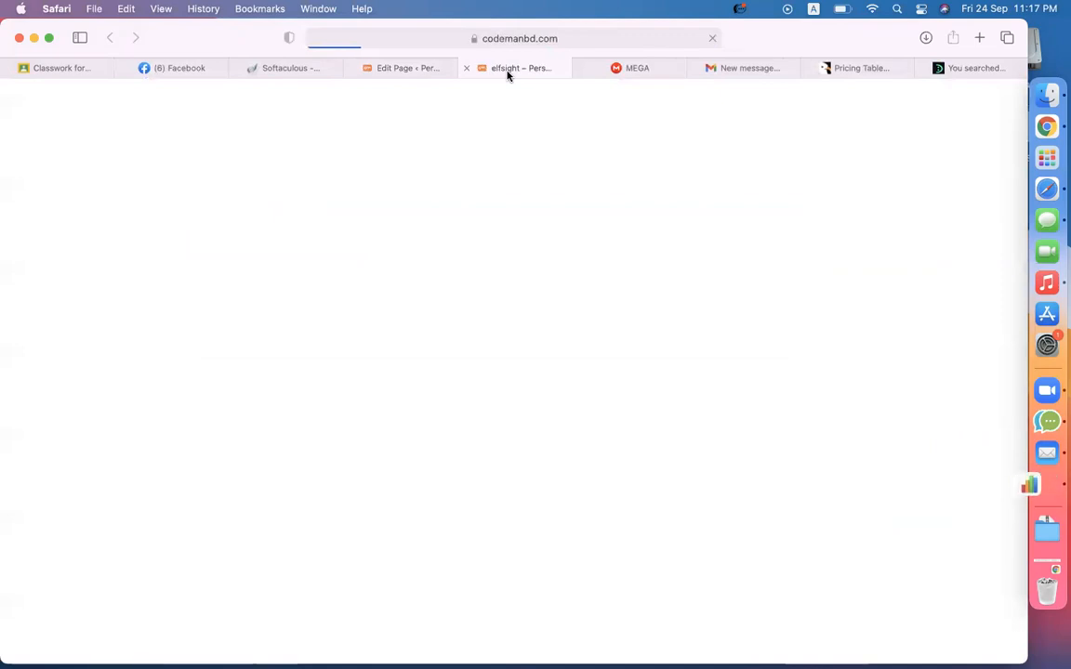
{"action": "scroll", "coordinate": [513, 339], "scroll_direction": "down", "scroll_amount": 5}
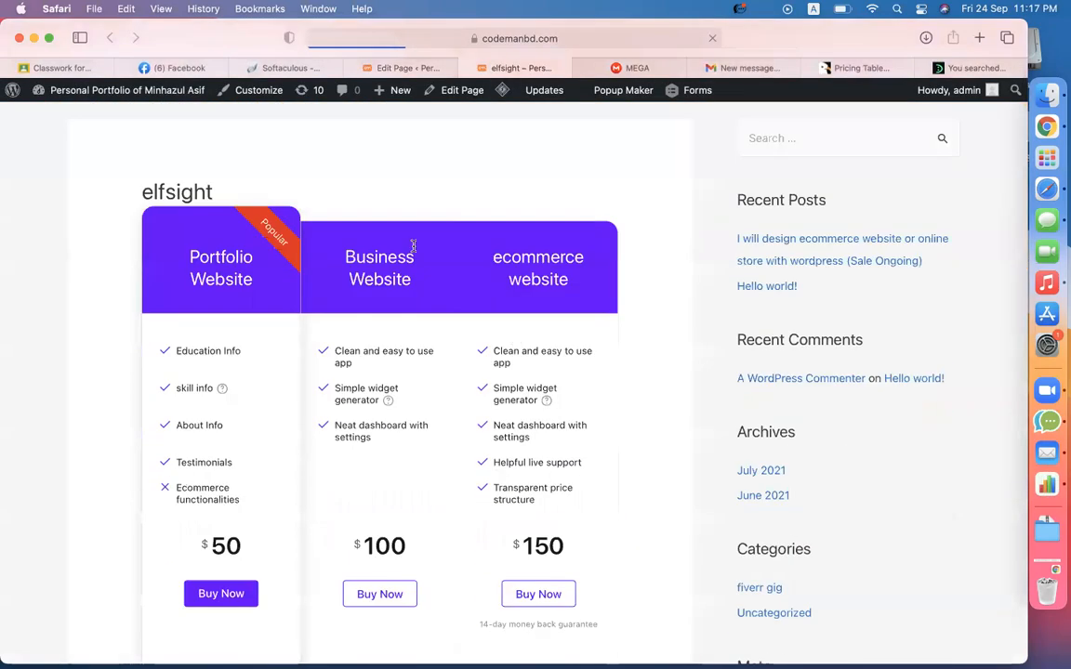
{"action": "scroll", "coordinate": [666, 485], "scroll_direction": "down", "scroll_amount": 2}
{"action": "scroll", "coordinate": [666, 485], "scroll_direction": "up", "scroll_amount": 4}
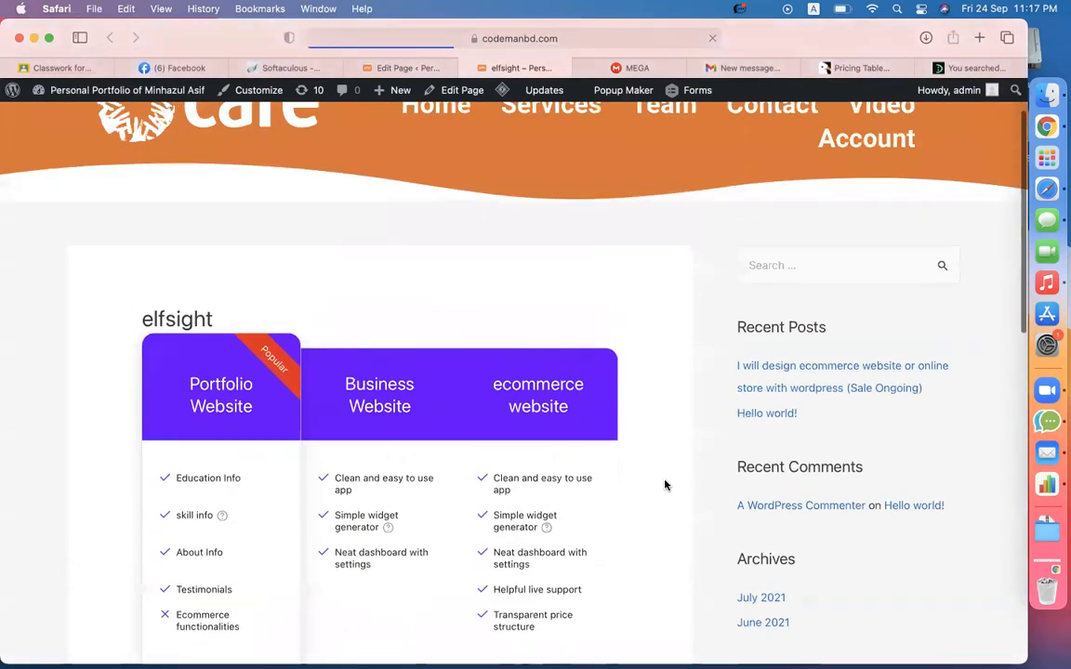
{"action": "left_click", "coordinate": [372, 67]}
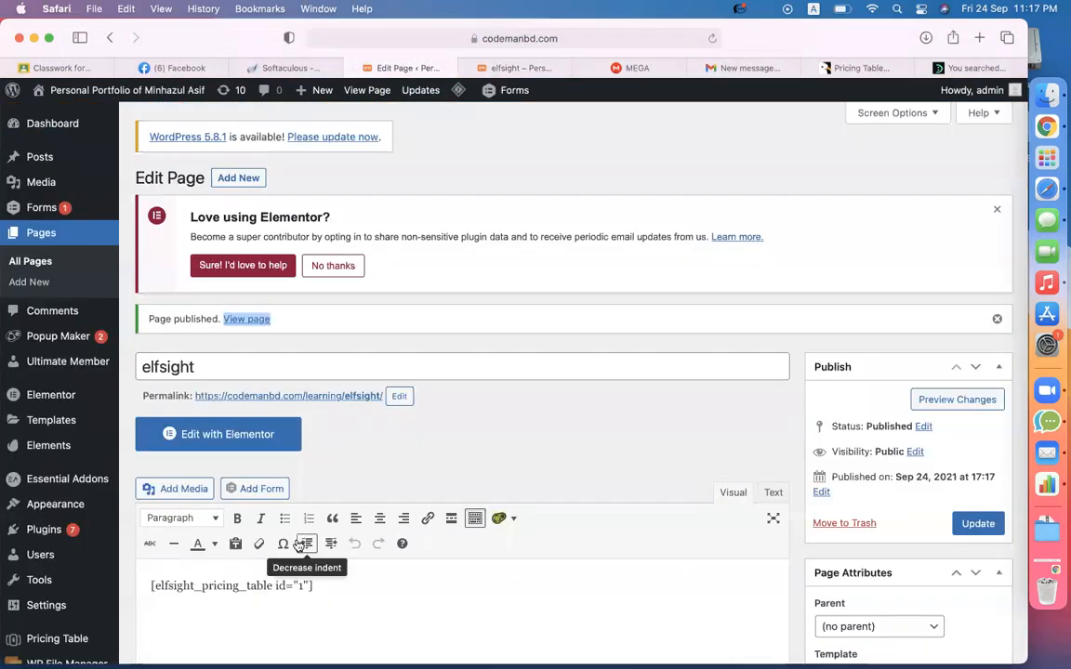
- Delete the shortcode from the elfsight page body, update the page, and switch to Edit with Elementor
{"action": "scroll", "coordinate": [250, 490], "scroll_direction": "down", "scroll_amount": 2}
{"action": "key", "text": "super+a"}
{"action": "key", "text": "super+c"}
{"action": "key", "text": "BackSpace"}
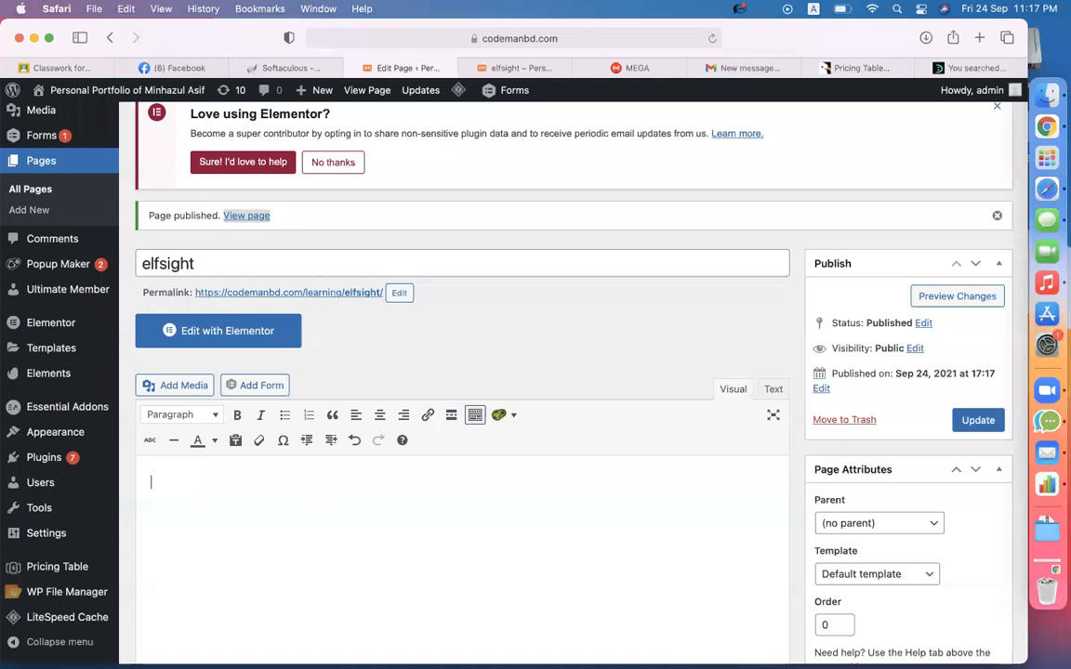
{"action": "left_click", "coordinate": [975, 421]}
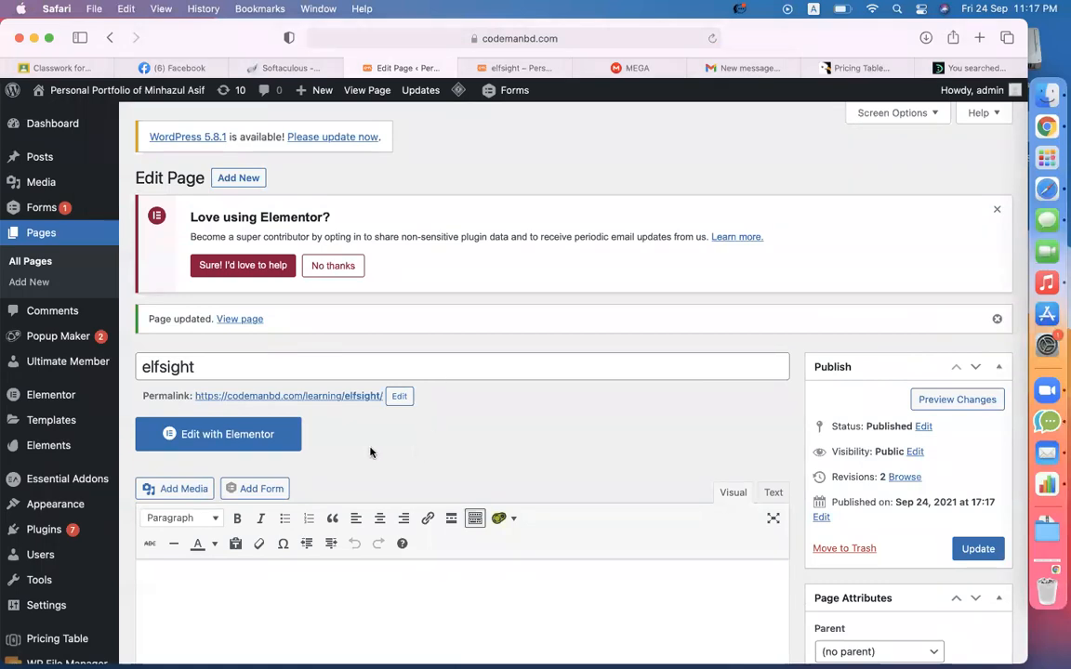
{"action": "left_click", "coordinate": [253, 444]}
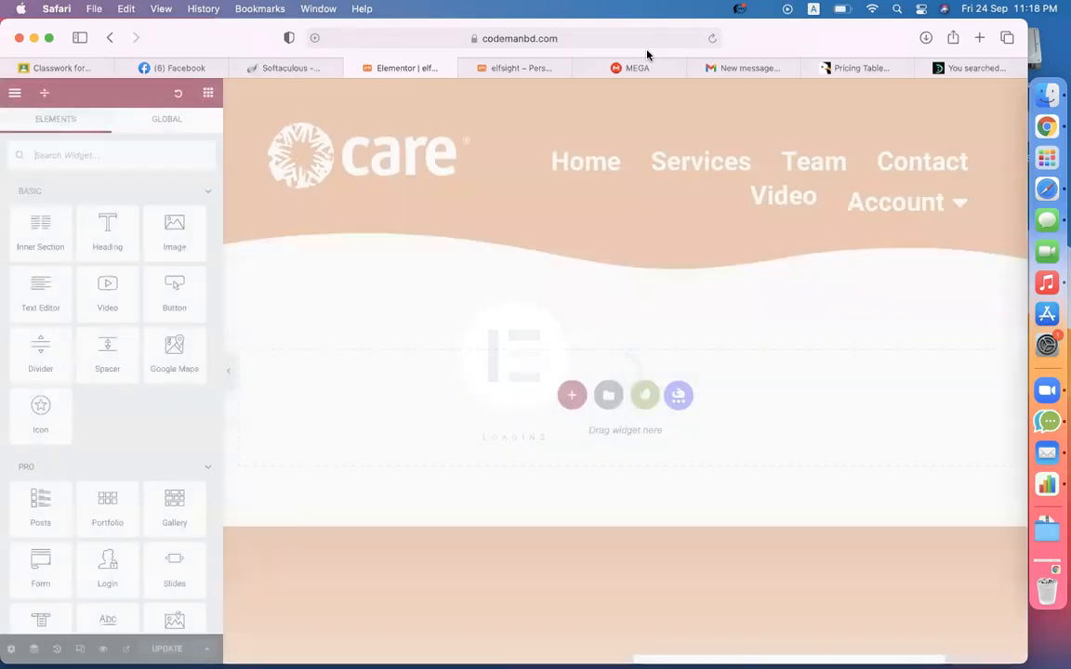
- Add a centred 'Get Our Services' heading with violet (#866EE4) text colour
{"action": "left_click_drag", "start_coordinate": [97, 231], "coordinate": [452, 403]}
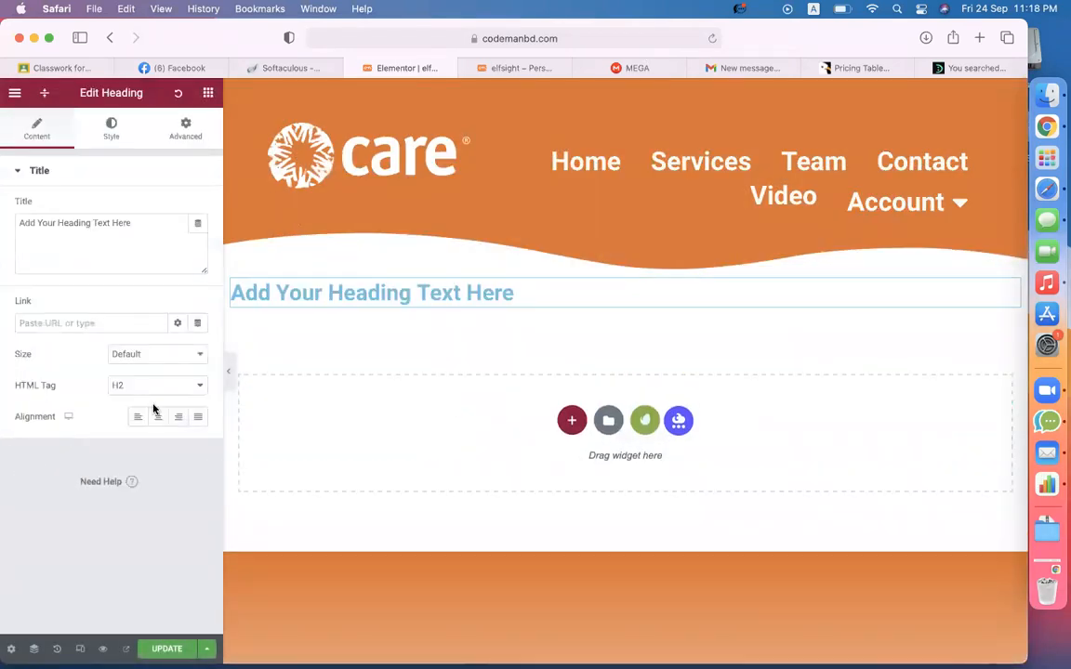
{"action": "left_click", "coordinate": [156, 417]}
{"action": "triple_click", "coordinate": [143, 235]}
{"action": "type", "text": "Get Our Services"}
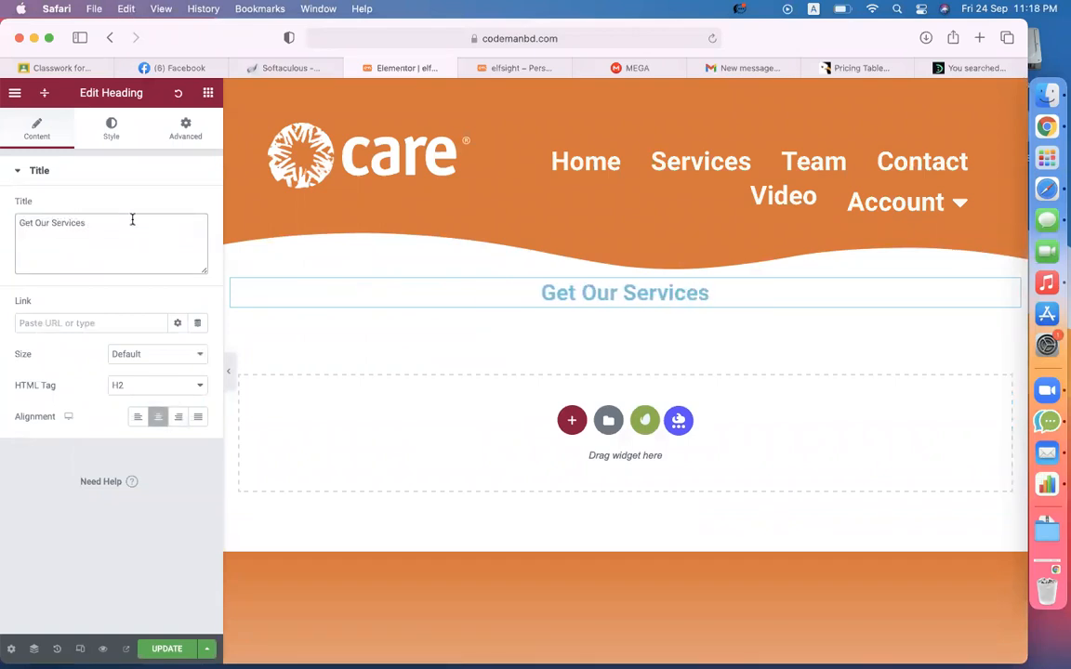
{"action": "left_click", "coordinate": [111, 130]}
{"action": "left_click", "coordinate": [198, 207]}
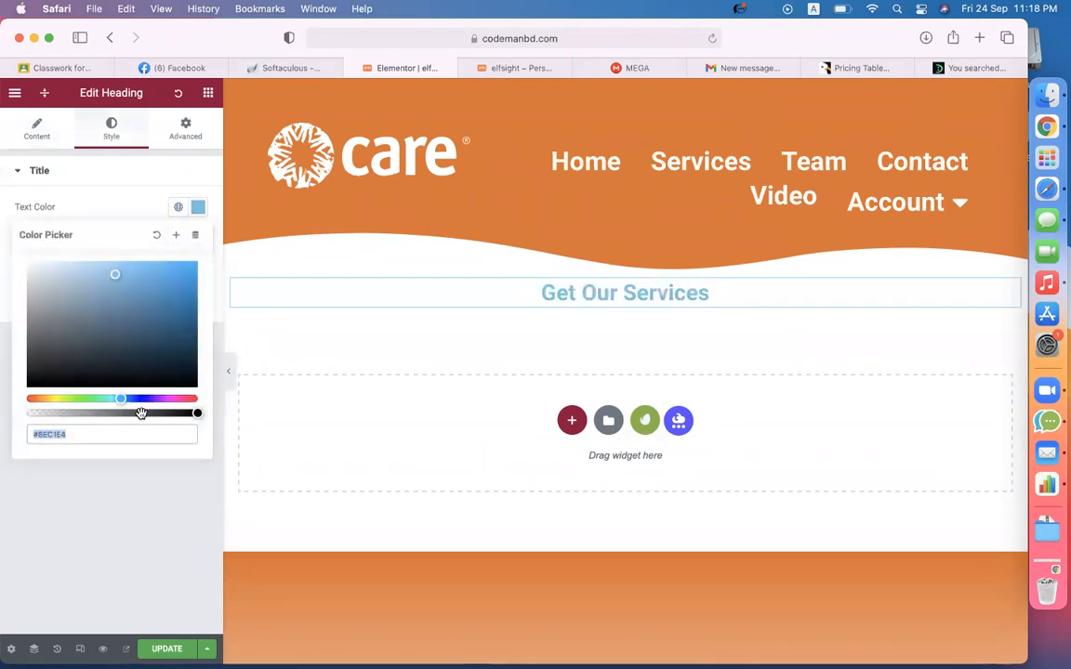
{"action": "left_click", "coordinate": [168, 399]}
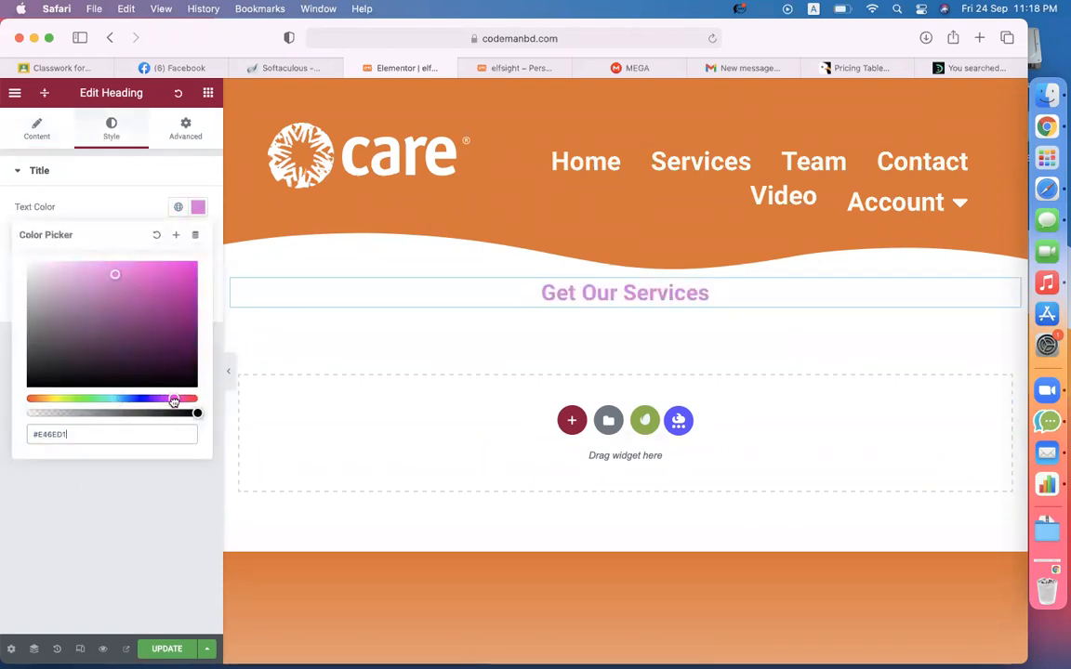
{"action": "left_click_drag", "start_coordinate": [174, 400], "coordinate": [146, 401]}
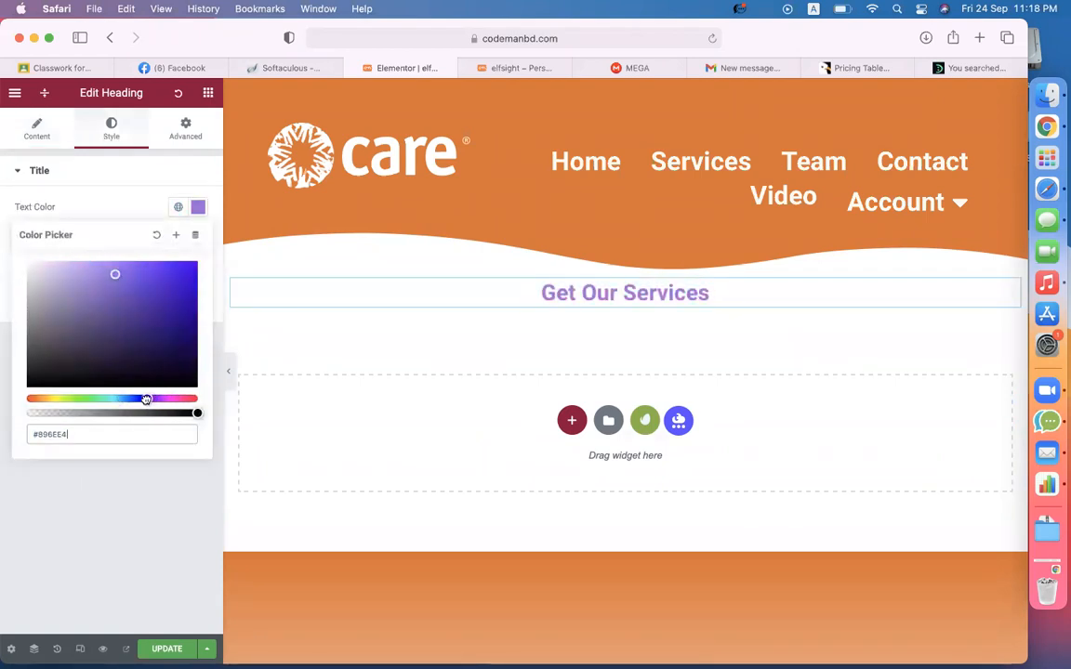
{"action": "left_click", "coordinate": [198, 208]}
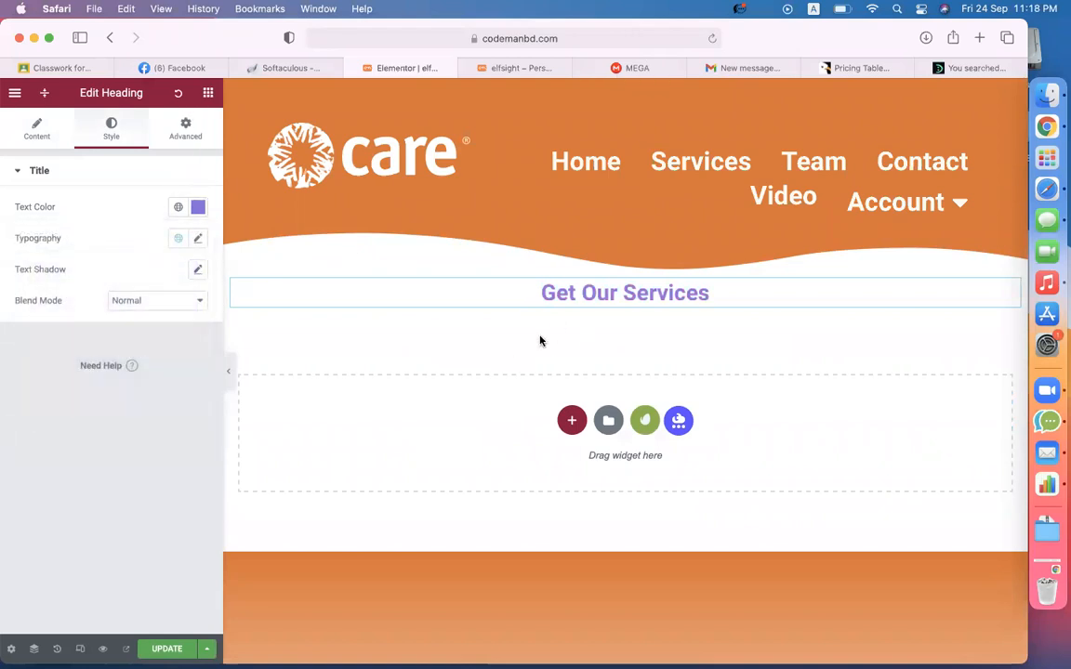
- Place a Shortcode widget below the heading and paste the pricing table shortcode into it
{"action": "left_click", "coordinate": [209, 93]}
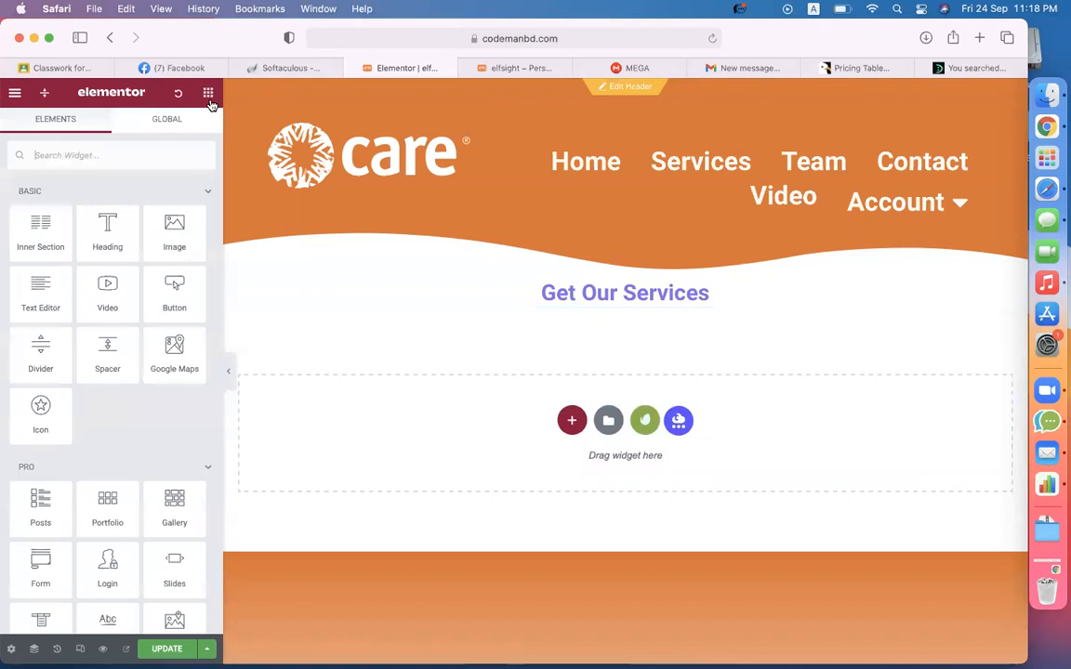
{"action": "type", "text": "sho"}
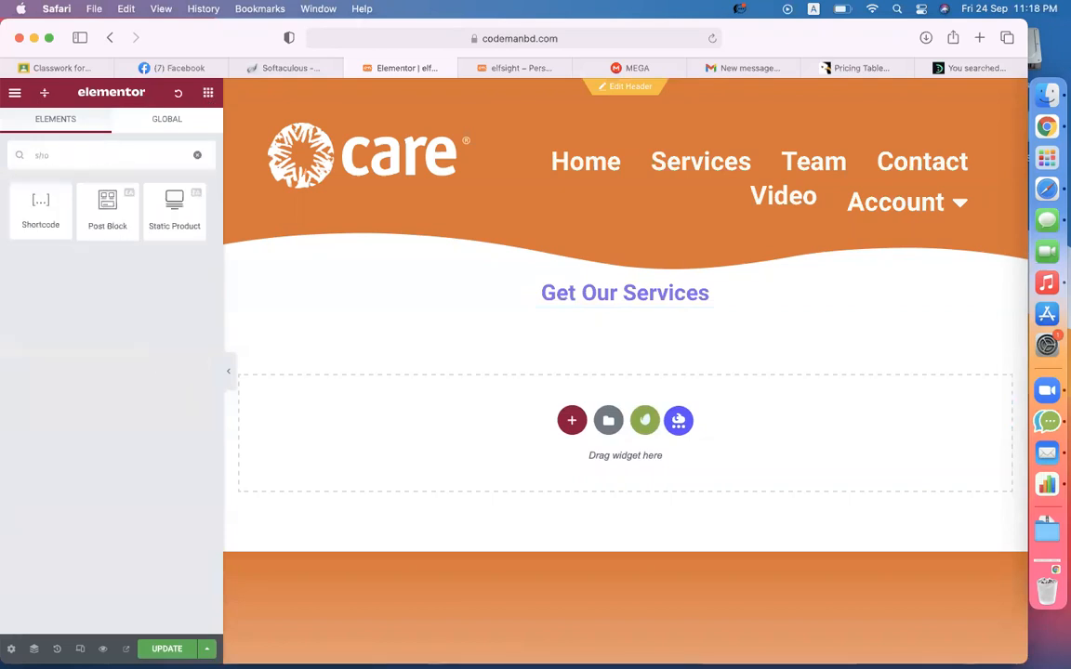
{"action": "left_click_drag", "start_coordinate": [46, 206], "coordinate": [623, 310]}
{"action": "left_click", "coordinate": [175, 296]}
{"action": "key", "text": "super+v"}
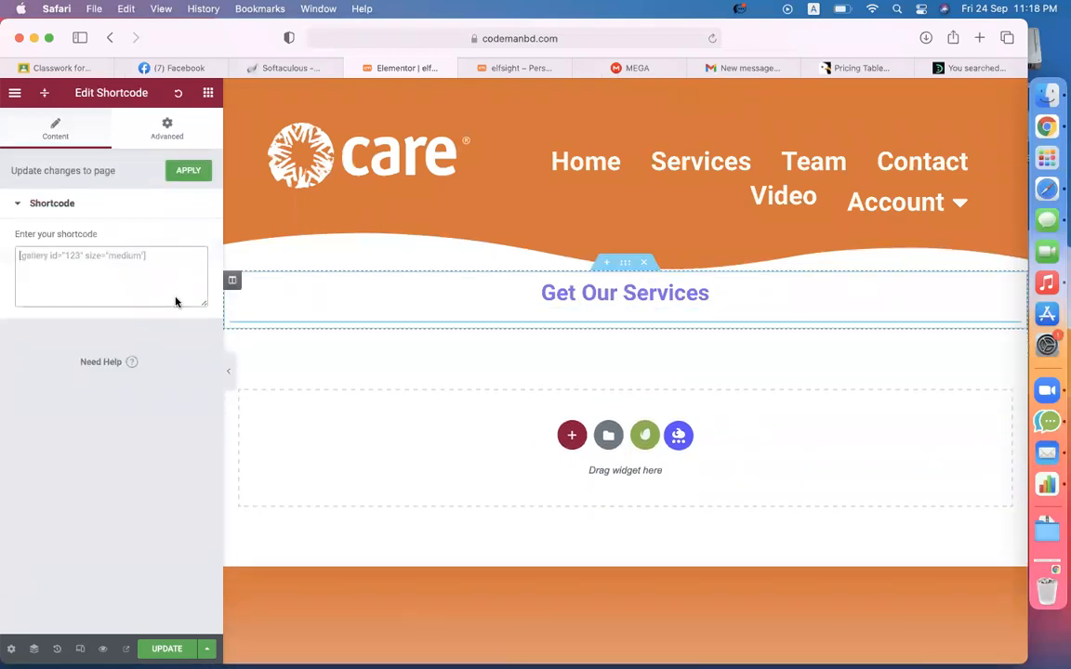
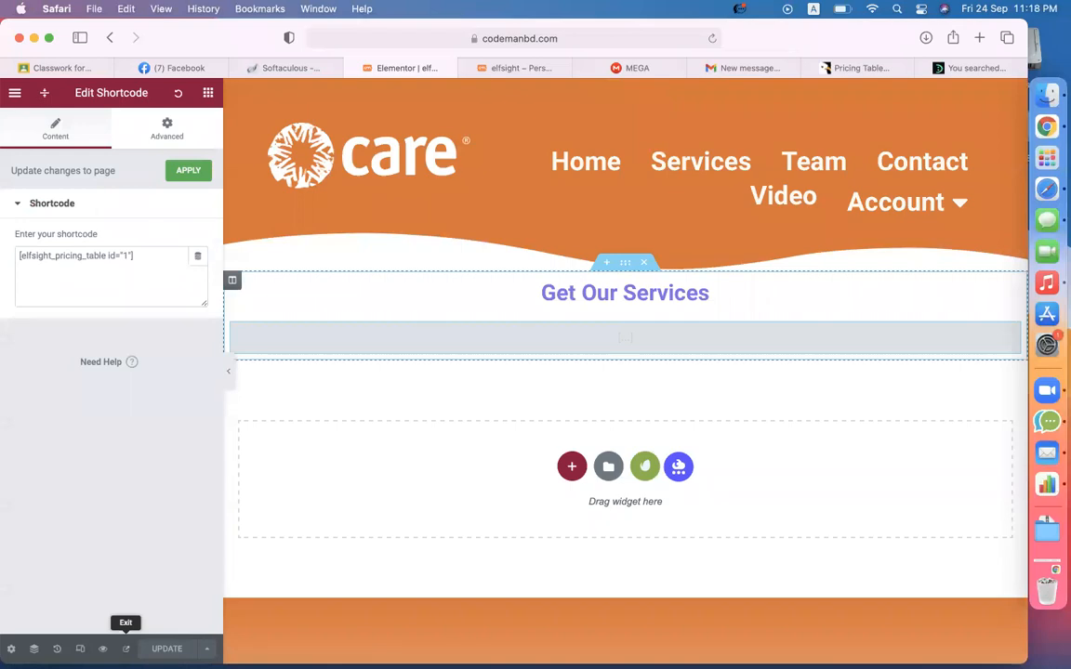
- Preview the published pricing page and dismiss its announcement popup
{"action": "left_click", "coordinate": [126, 650]}
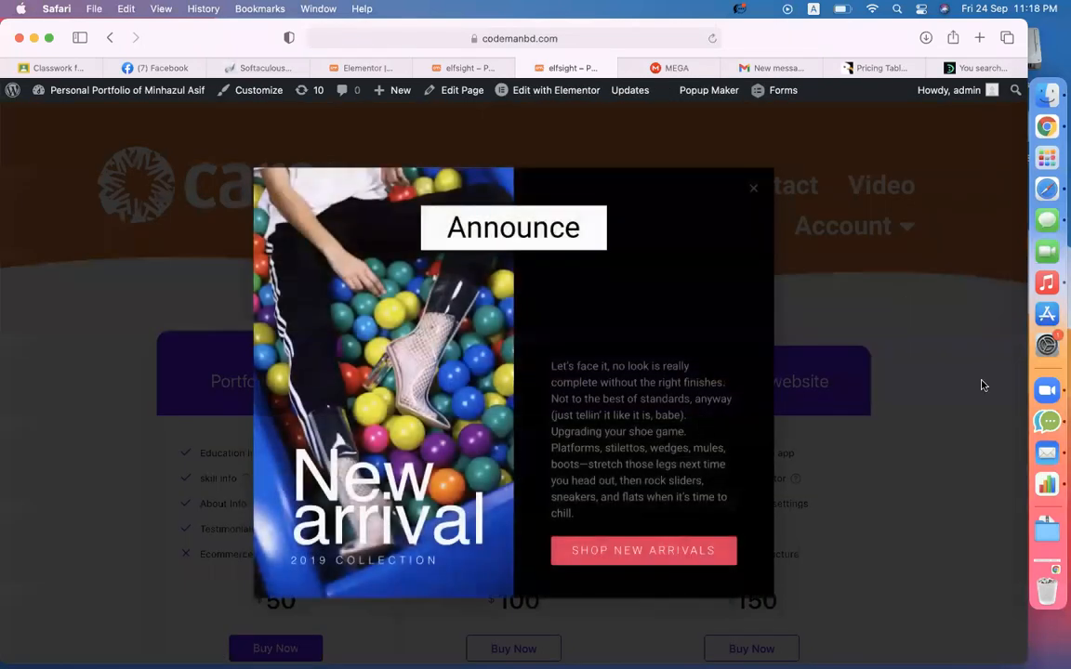
{"action": "left_click", "coordinate": [983, 385]}
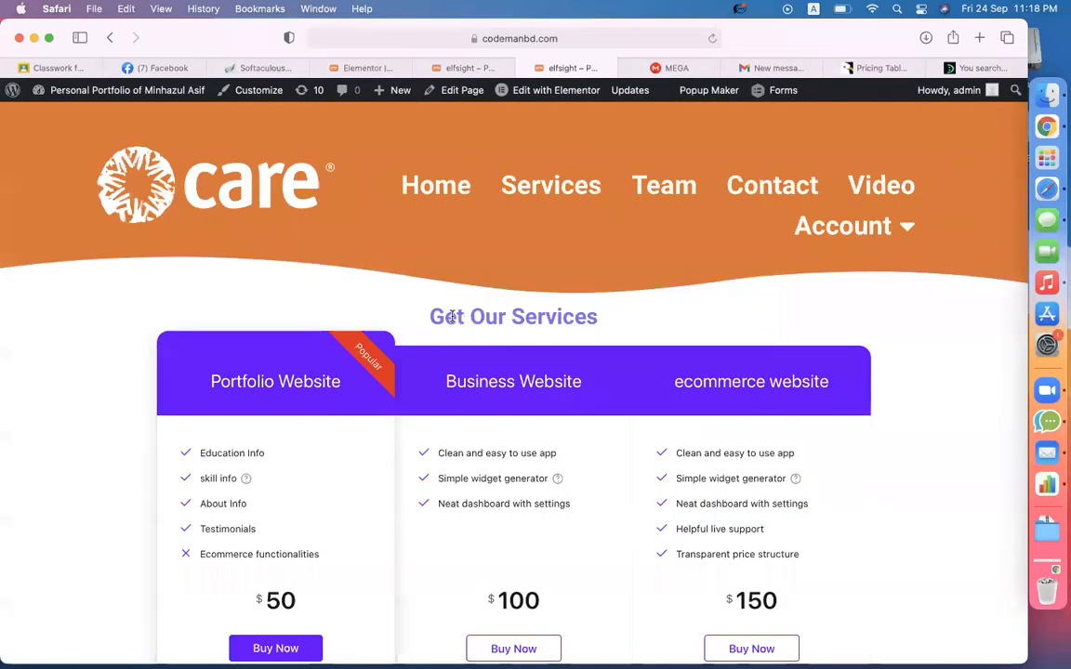
{"action": "scroll", "coordinate": [633, 335], "scroll_direction": "down", "scroll_amount": 3}
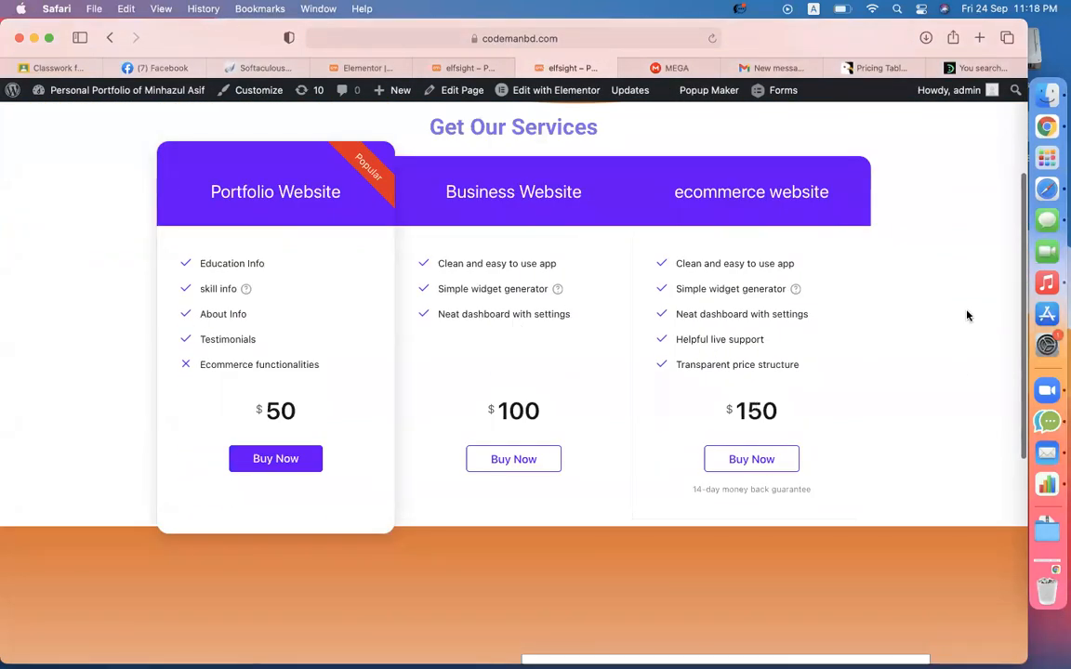
- Check the elfsight page, then delete the Get Our Services section in Elementor
{"action": "left_click", "coordinate": [461, 68]}
{"action": "left_click", "coordinate": [788, 256]}
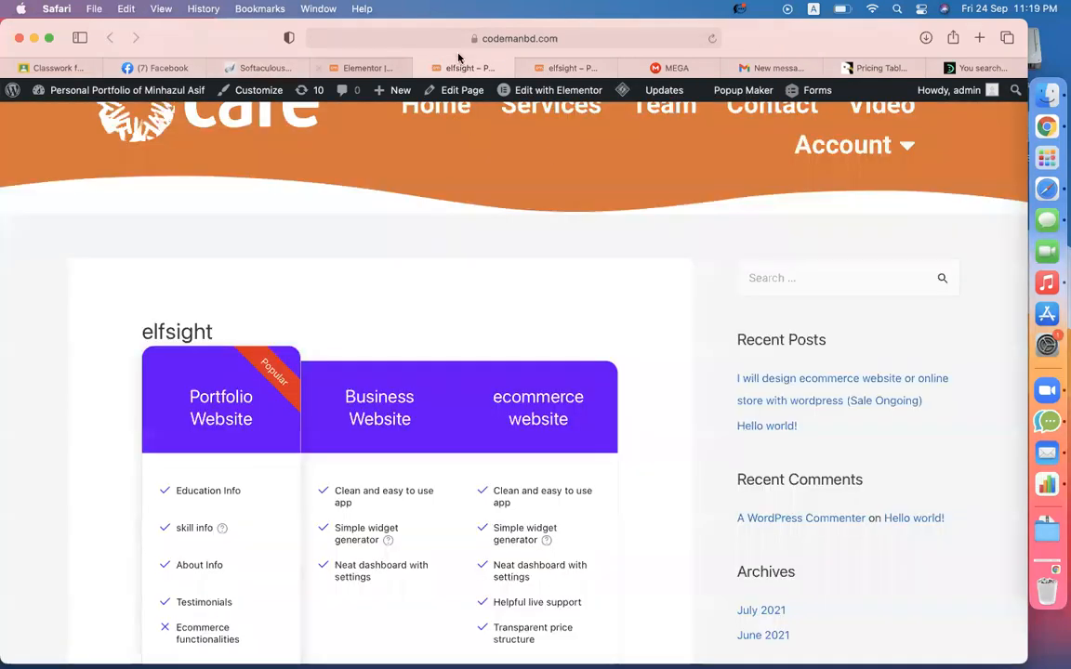
{"action": "left_click", "coordinate": [368, 67]}
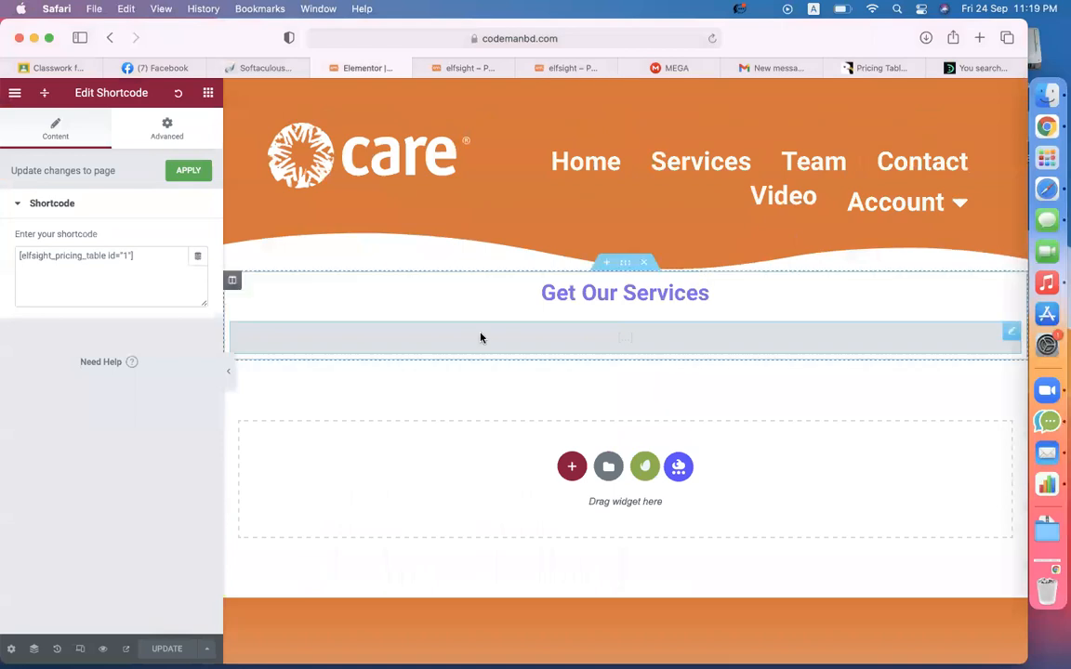
{"action": "left_click", "coordinate": [644, 263]}
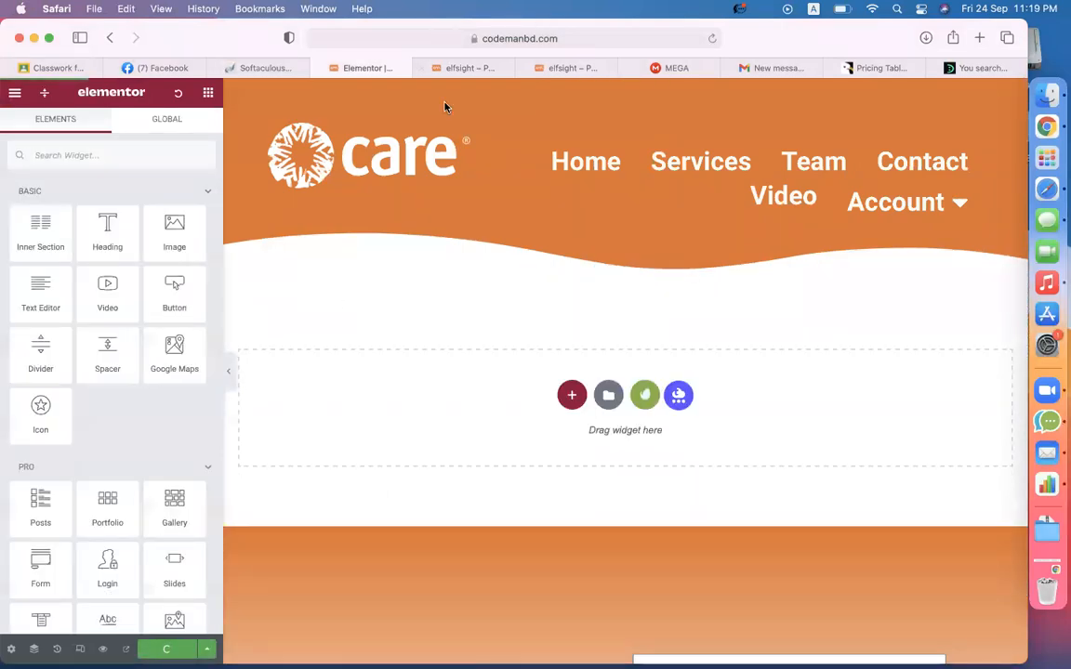
- Save the page, exit to the dashboard, and reopen the elfsight page in Elementor
{"action": "key", "text": "super+s"}
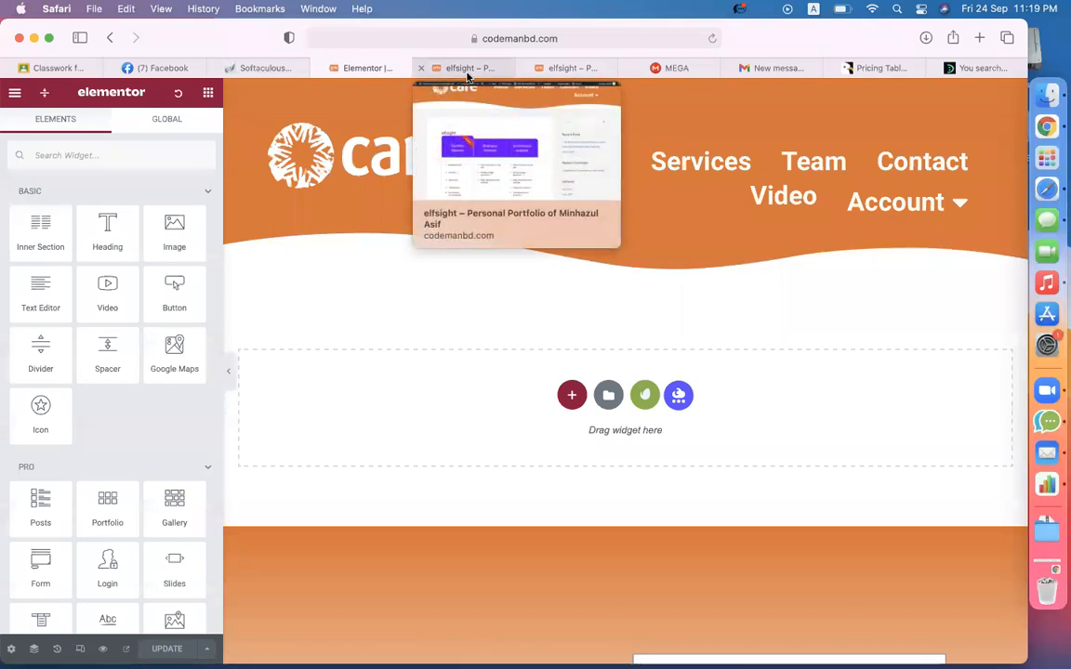
{"action": "left_click", "coordinate": [15, 92]}
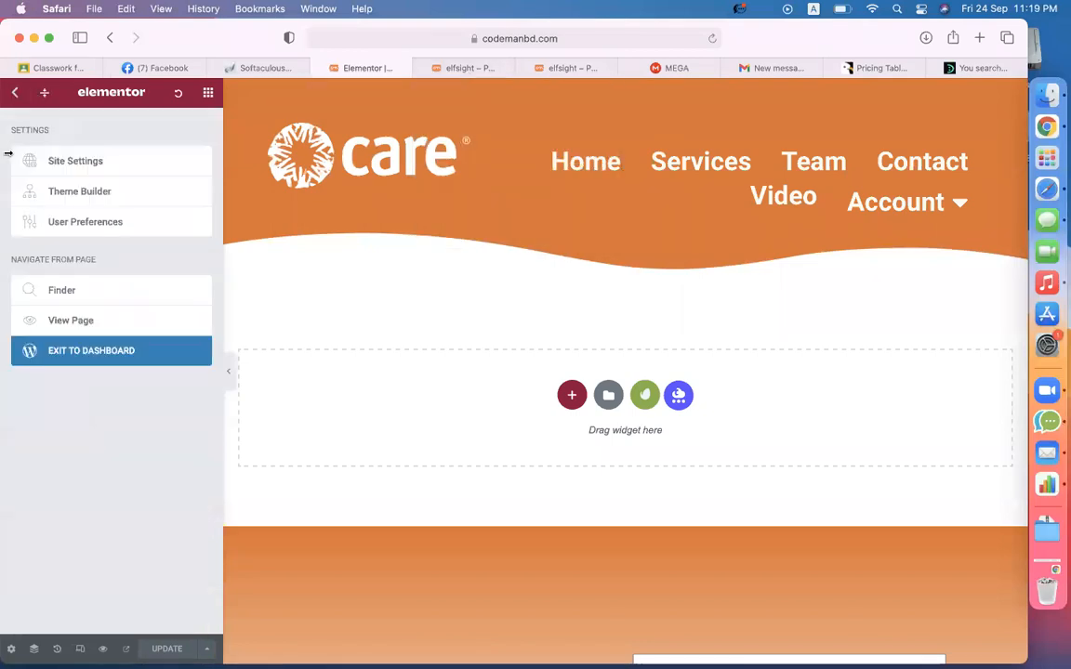
{"action": "left_click", "coordinate": [59, 350]}
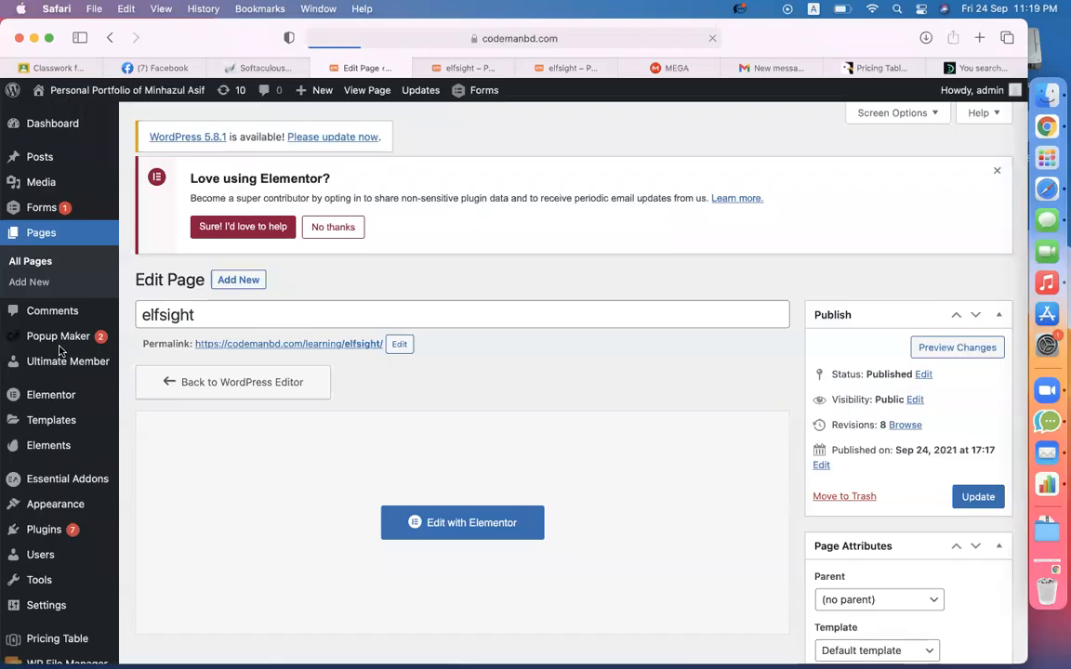
{"action": "scroll", "coordinate": [564, 397], "scroll_direction": "down", "scroll_amount": 5}
{"action": "left_click", "coordinate": [564, 397]}
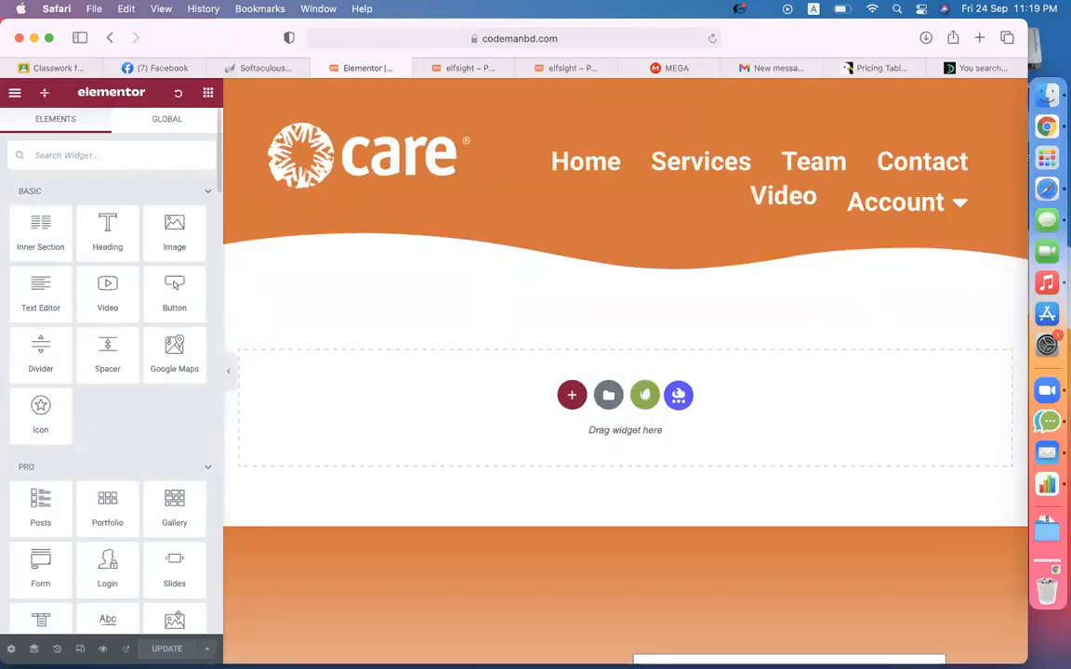
- Add a Shortcode widget holding [elfsight_pricing_table id="1"] and update the page
{"action": "type", "text": "sho"}
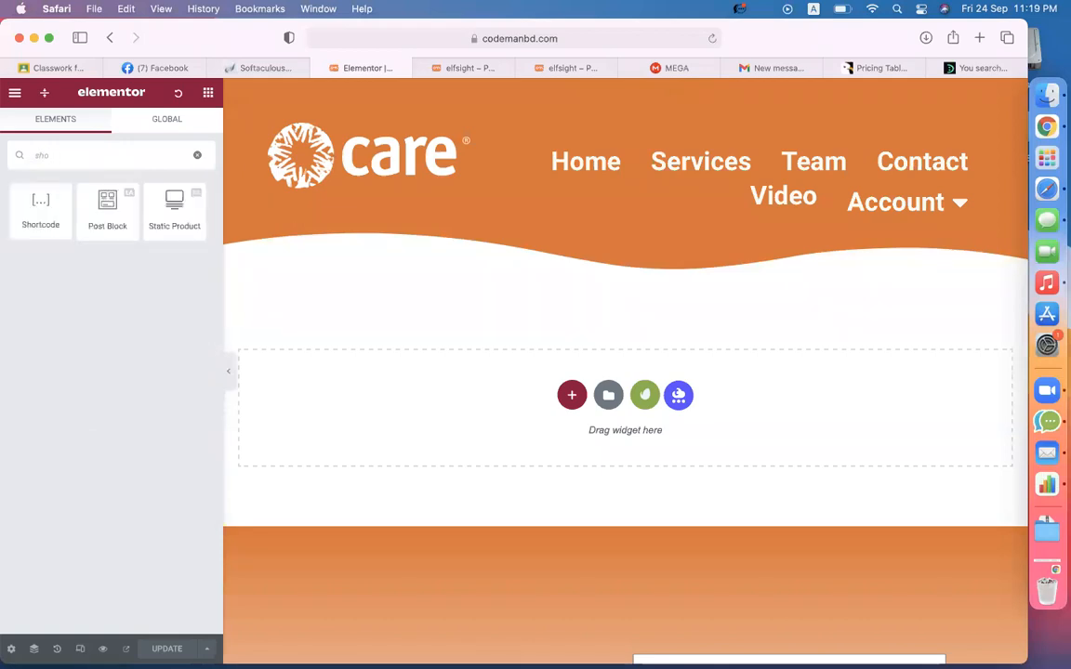
{"action": "left_click_drag", "start_coordinate": [21, 222], "coordinate": [507, 423]}
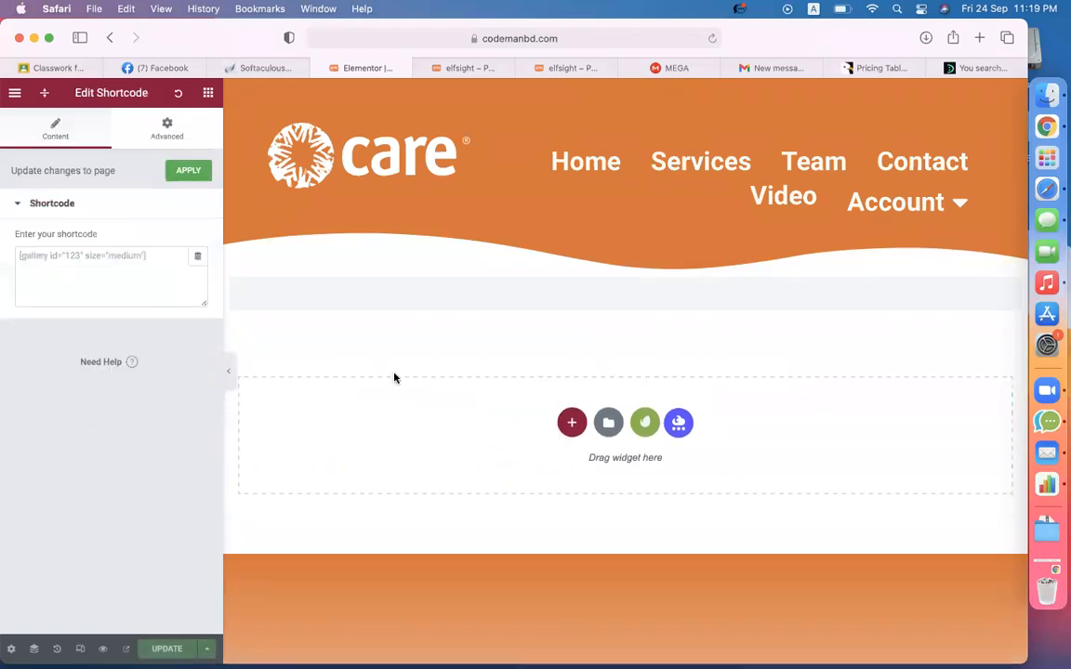
{"action": "left_click", "coordinate": [59, 282]}
{"action": "type", "text": "[elfsight_pricing_table id=\"1\"]"}
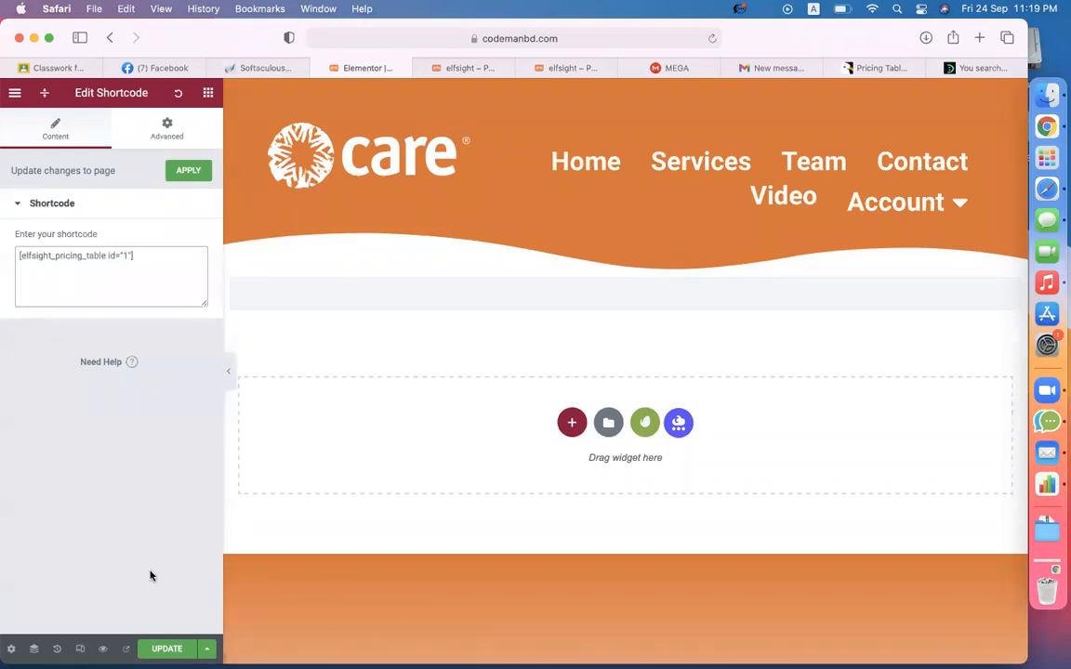
{"action": "left_click", "coordinate": [167, 648]}
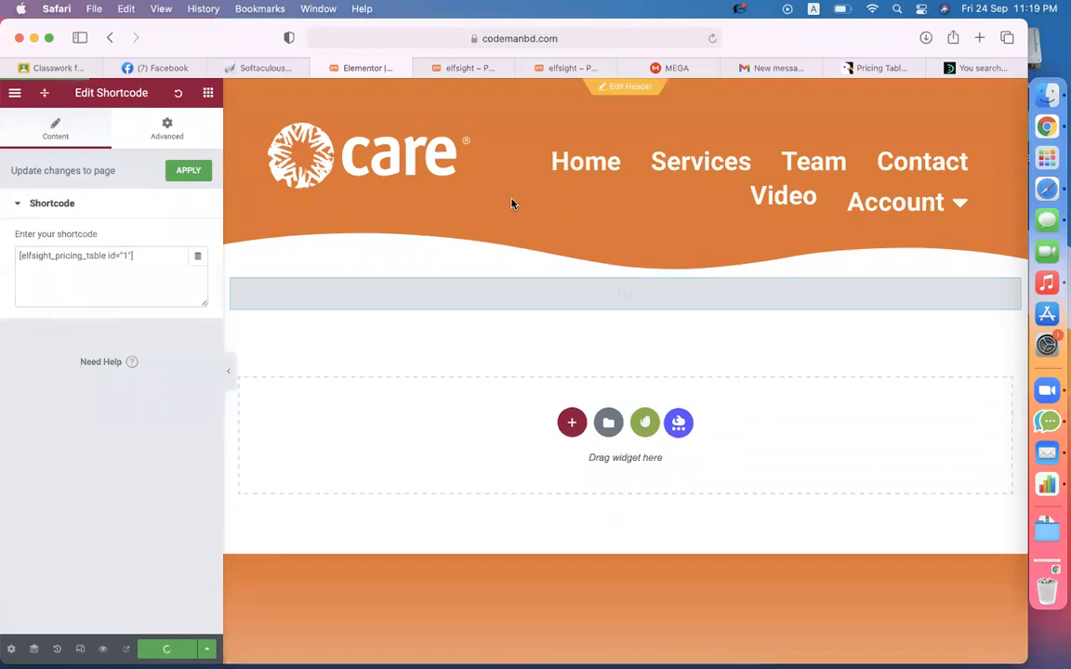
- Replace the MEGA file search text with 'wp'
{"action": "left_click", "coordinate": [679, 67]}
{"action": "left_click", "coordinate": [555, 105]}
{"action": "type", "text": "wp"}
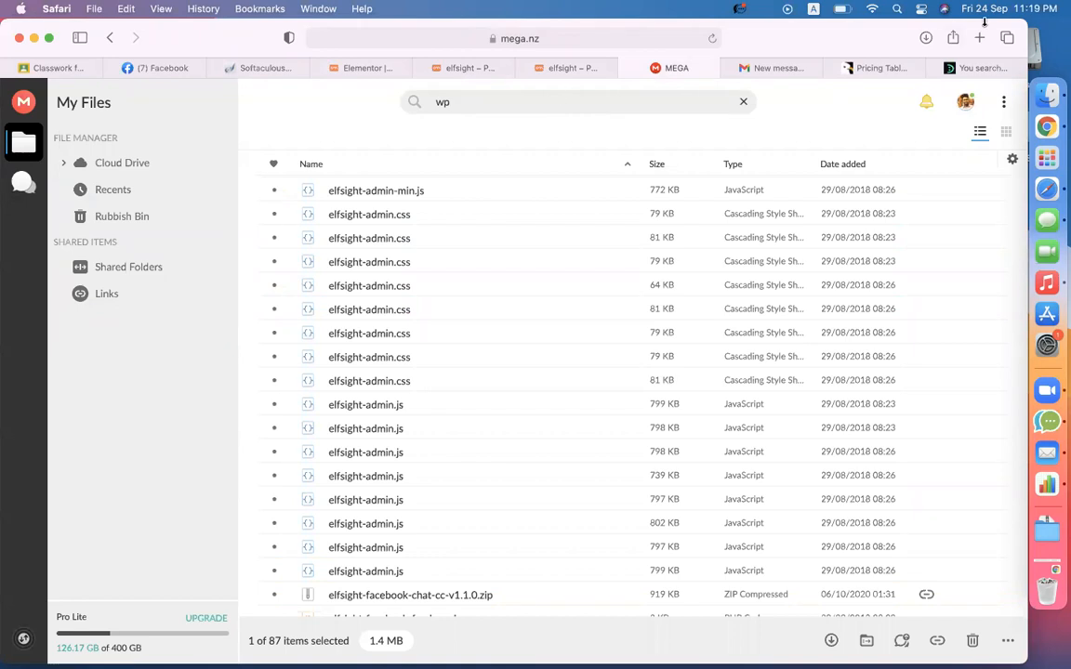
- Search DevelopersZone for 'wp easy paypal'
{"action": "left_click", "coordinate": [874, 68]}
{"action": "scroll", "coordinate": [750, 243], "scroll_direction": "up", "scroll_amount": 10}
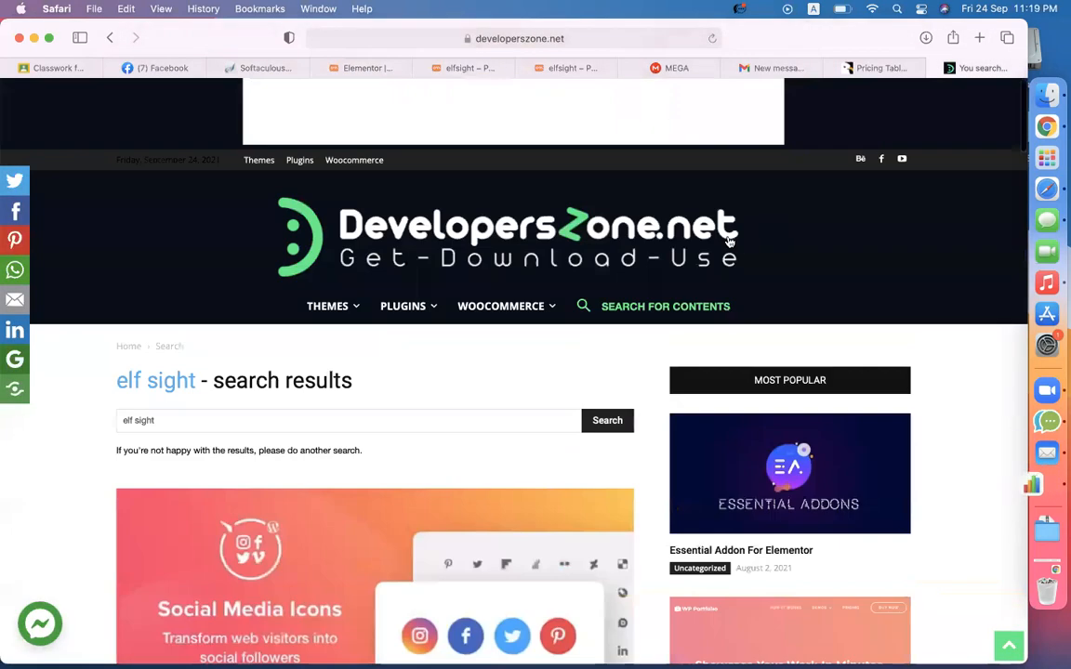
{"action": "left_click", "coordinate": [638, 309]}
{"action": "type", "text": "wp "}
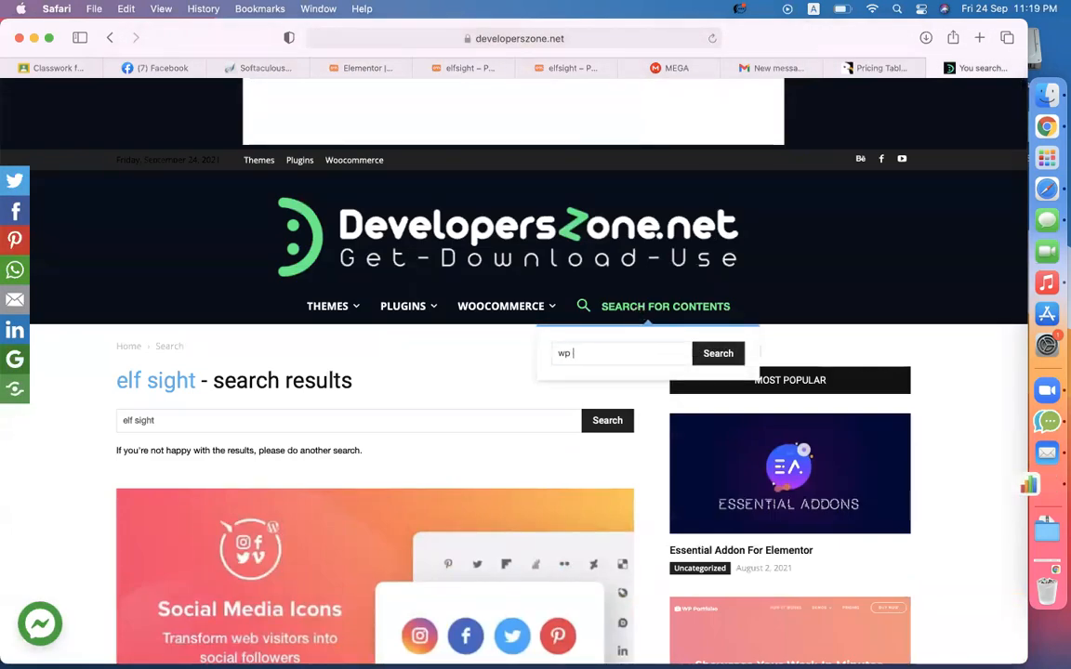
{"action": "type", "text": "easy paypal"}
{"action": "key", "text": "Return"}
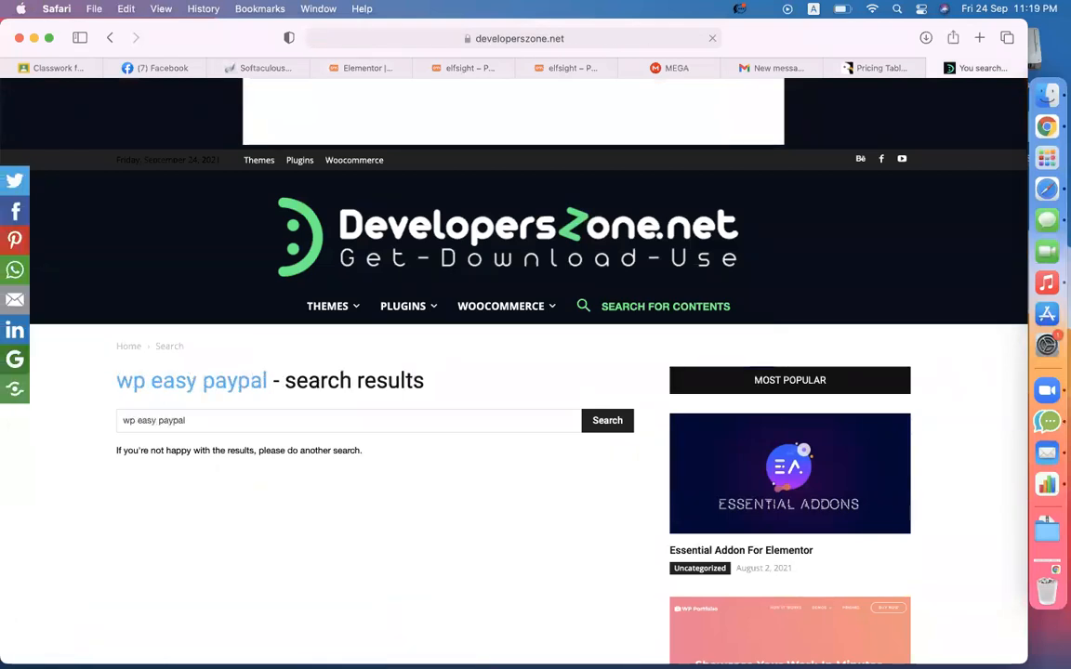
- Open the WP Easy Paypal Payment free download article, close the ad, and follow Download Now
{"action": "scroll", "coordinate": [354, 506], "scroll_direction": "down", "scroll_amount": 5}
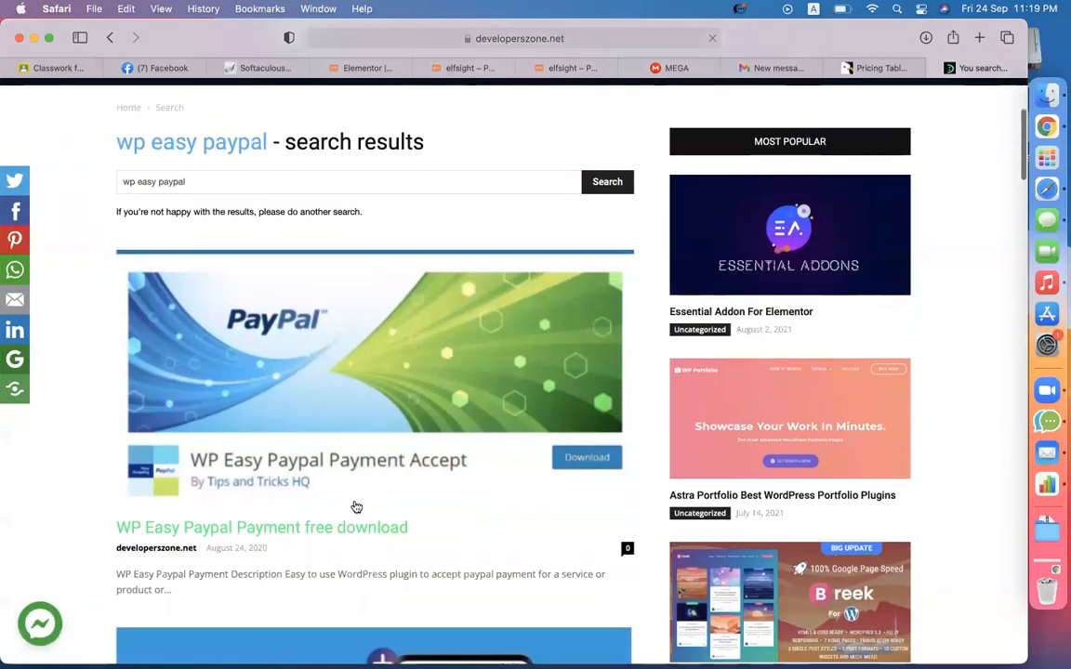
{"action": "left_click", "coordinate": [206, 528]}
{"action": "left_click", "coordinate": [521, 440]}
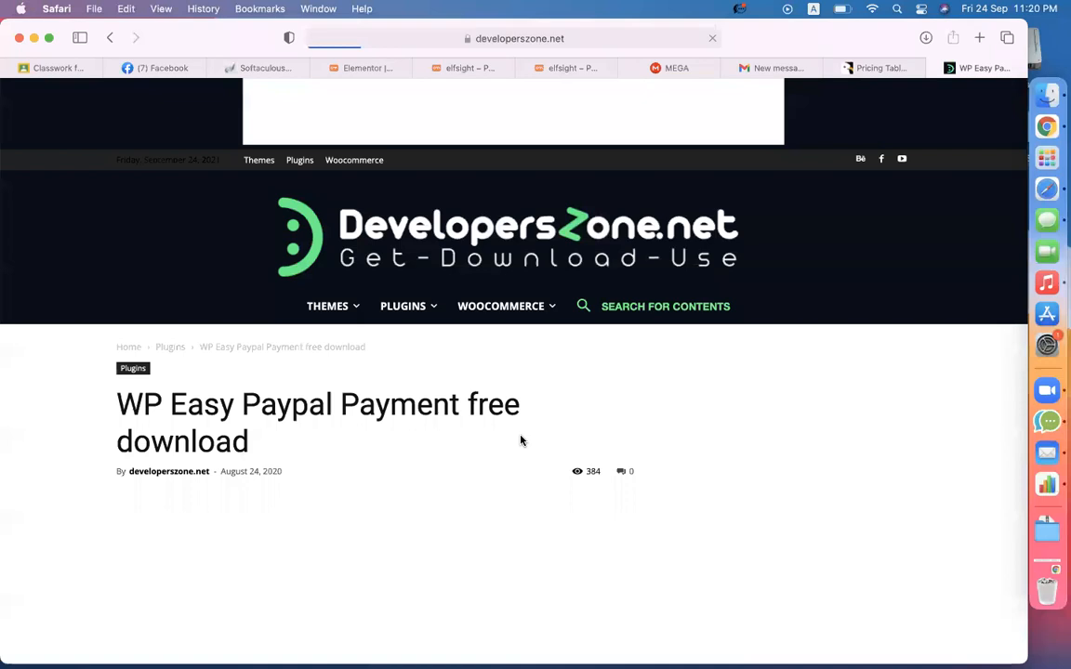
{"action": "scroll", "coordinate": [520, 440], "scroll_direction": "down", "scroll_amount": 10}
{"action": "scroll", "coordinate": [520, 440], "scroll_direction": "down", "scroll_amount": 15}
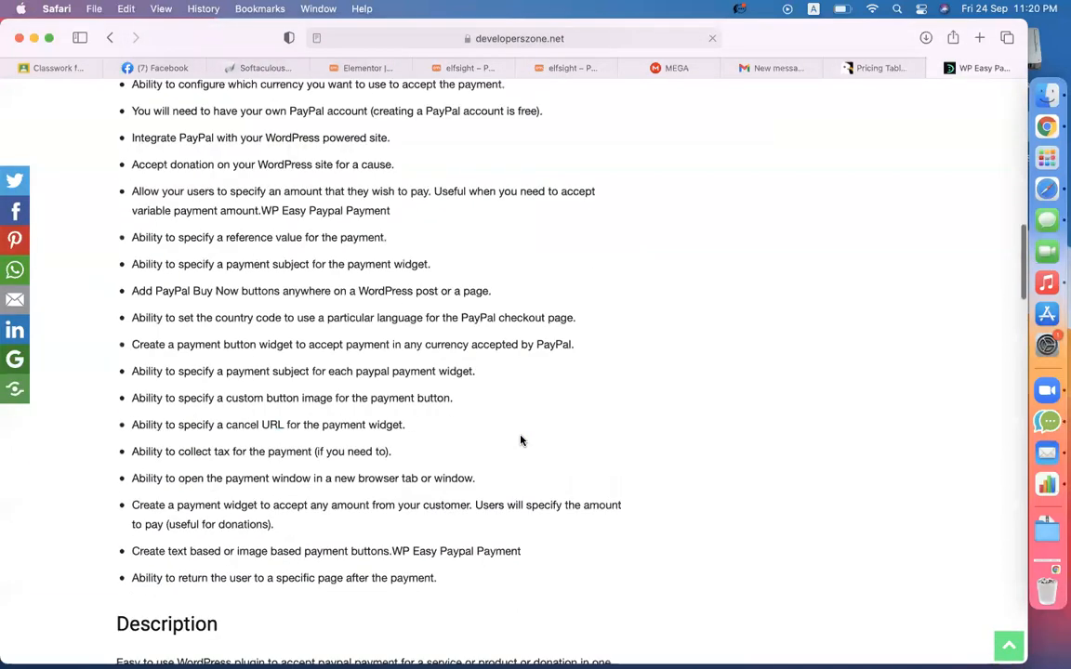
{"action": "left_click", "coordinate": [241, 512]}
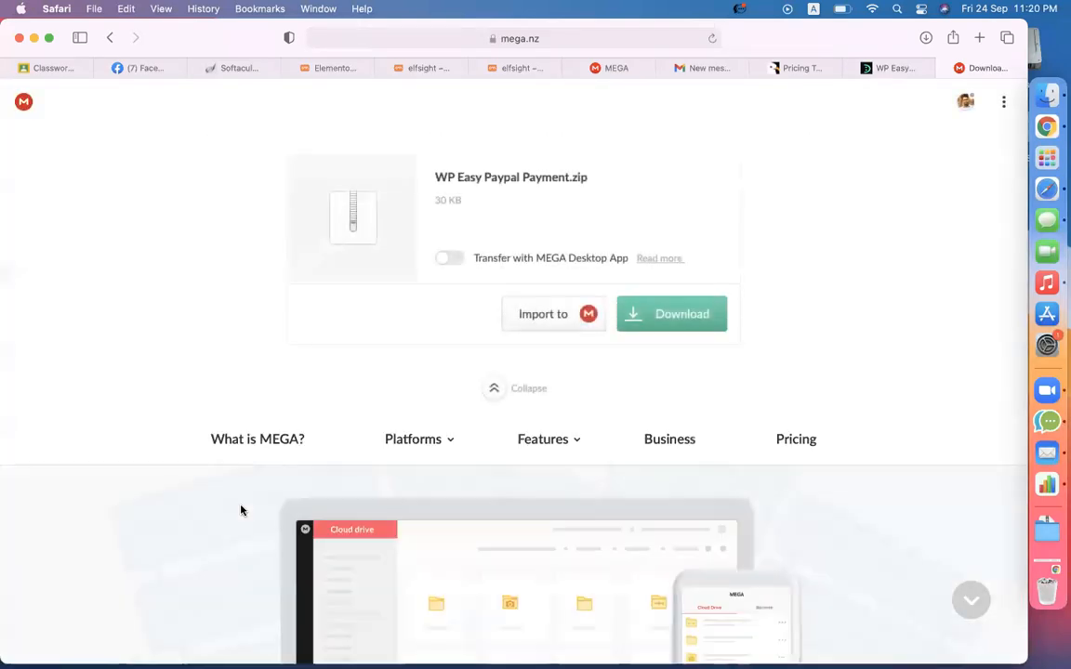
- Download WP Easy Paypal Payment.zip from MEGA, then return to the elfsight site tab
{"action": "left_click", "coordinate": [627, 325]}
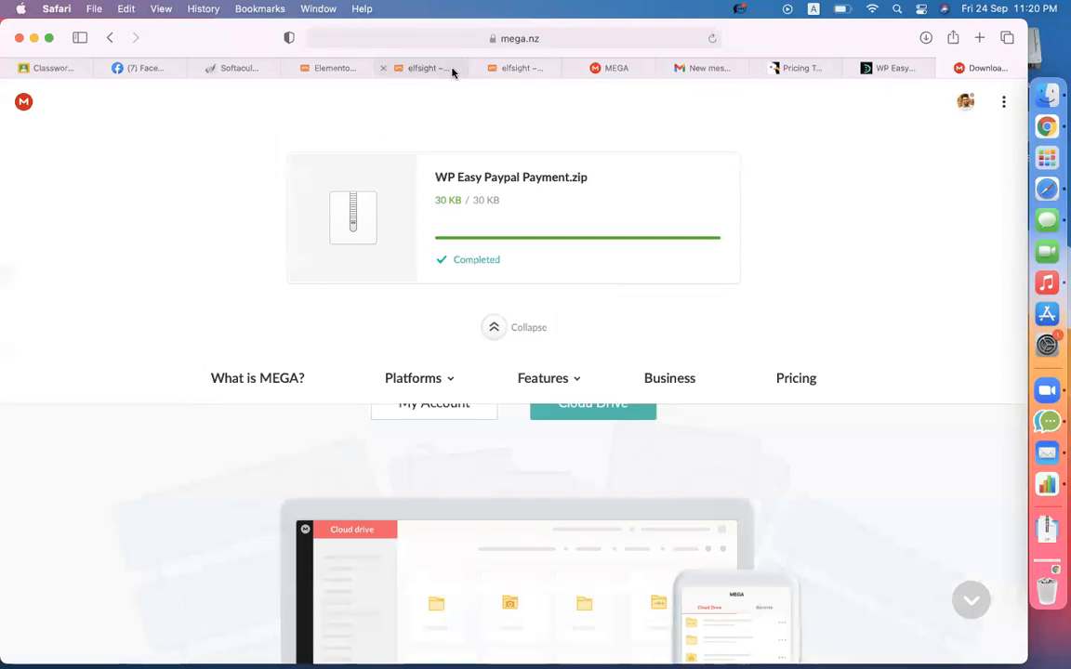
{"action": "left_click", "coordinate": [428, 69]}
- Go from the elfsight page to the dashboard's Plugins > Add New screen
{"action": "left_click", "coordinate": [334, 68]}
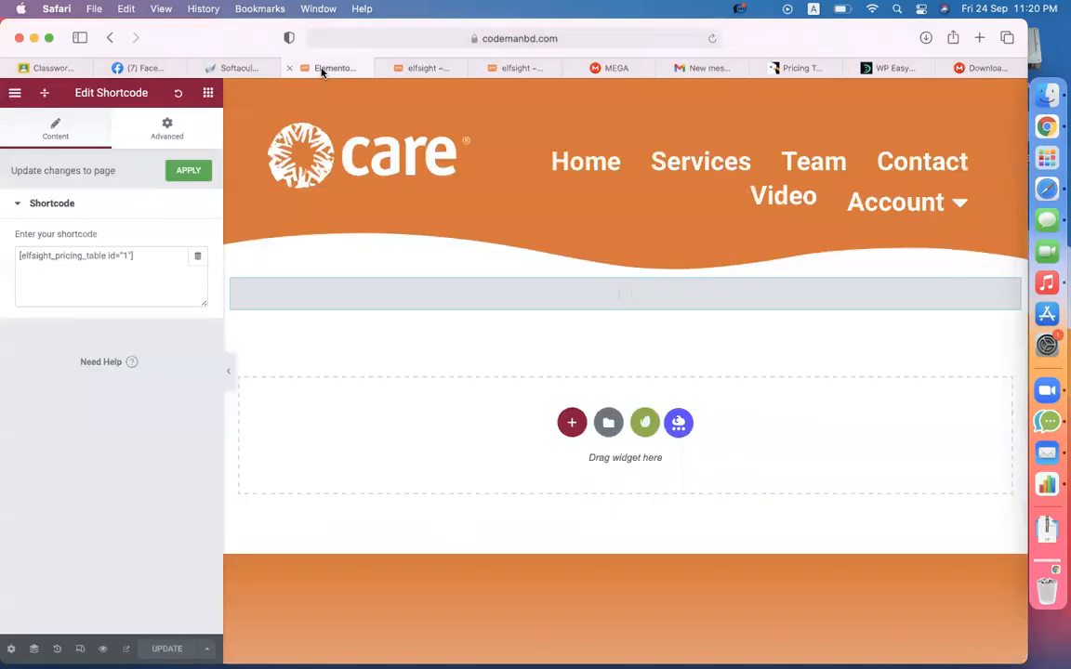
{"action": "left_click", "coordinate": [430, 70]}
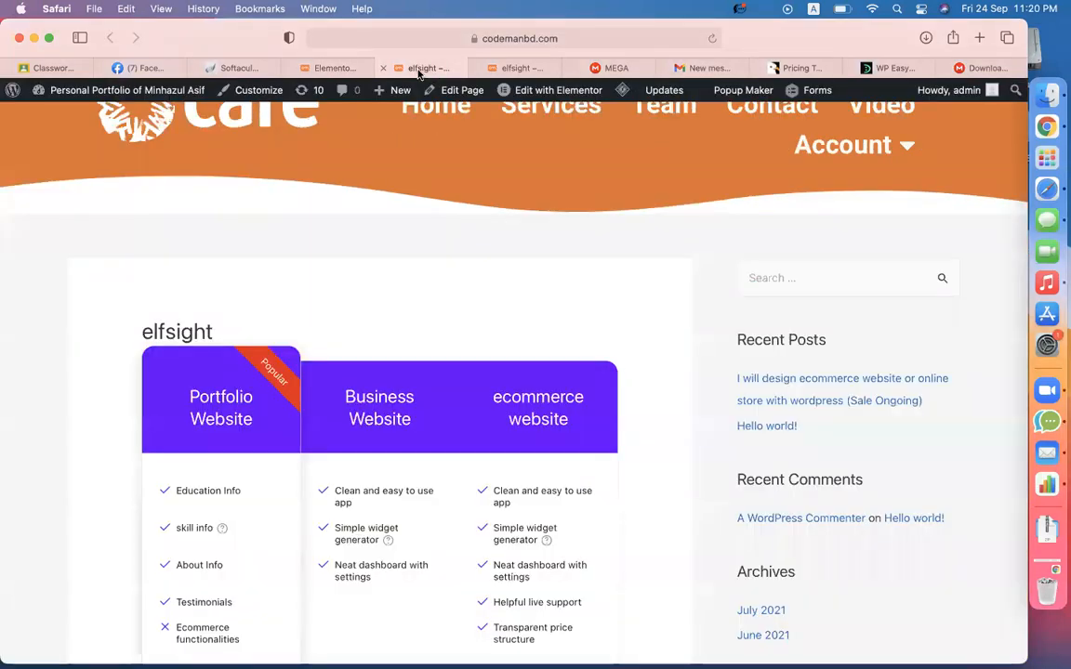
{"action": "left_click", "coordinate": [42, 119]}
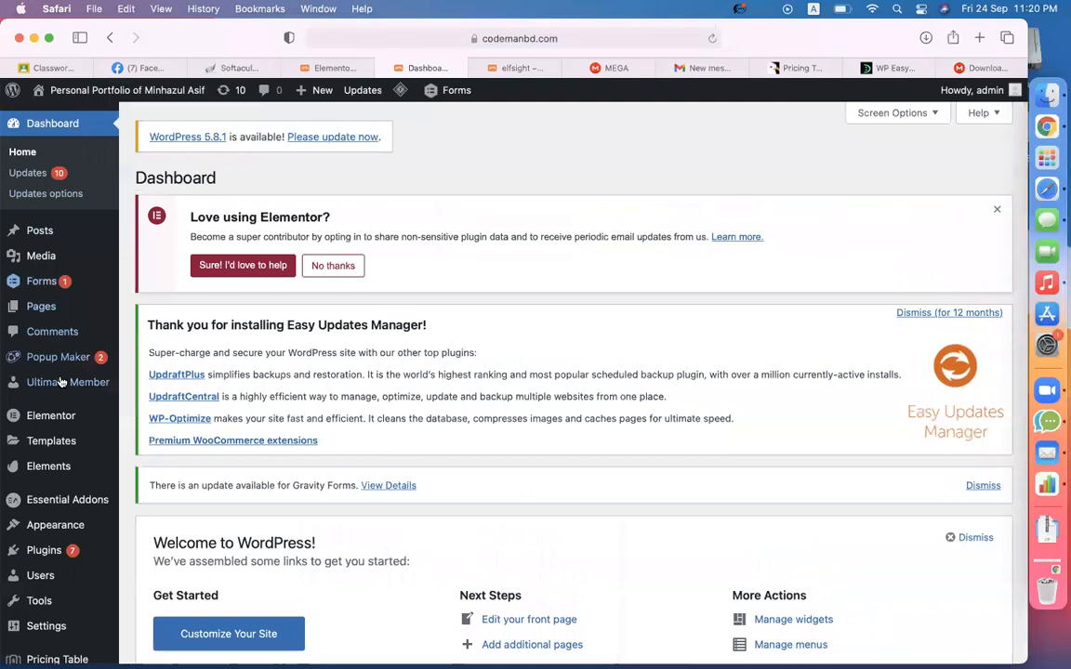
{"action": "mouse_move", "coordinate": [67, 555]}
{"action": "left_click", "coordinate": [145, 574]}
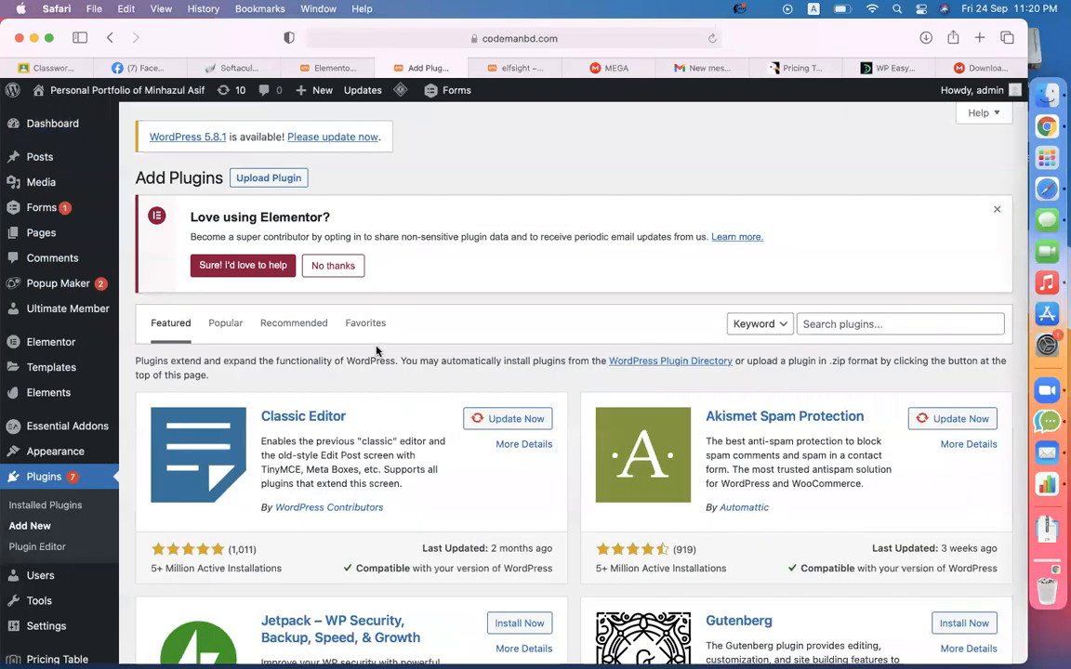
- Upload WP Easy Paypal Payment.zip from Downloads, install it, and activate the plugin
{"action": "left_click", "coordinate": [282, 184]}
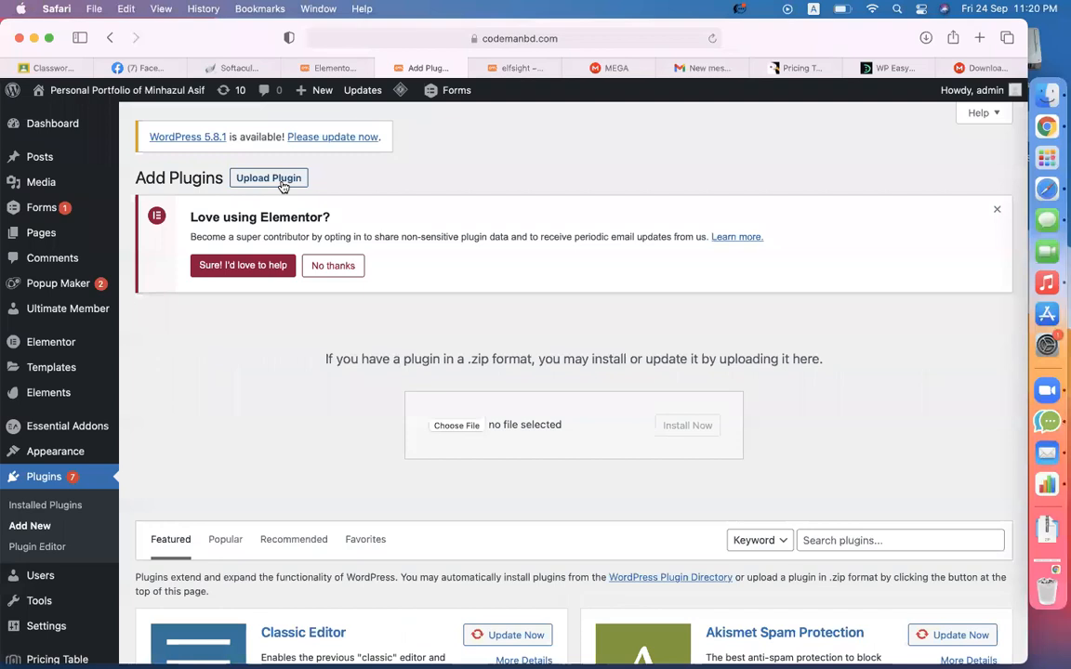
{"action": "left_click", "coordinate": [437, 427]}
{"action": "left_click", "coordinate": [281, 289]}
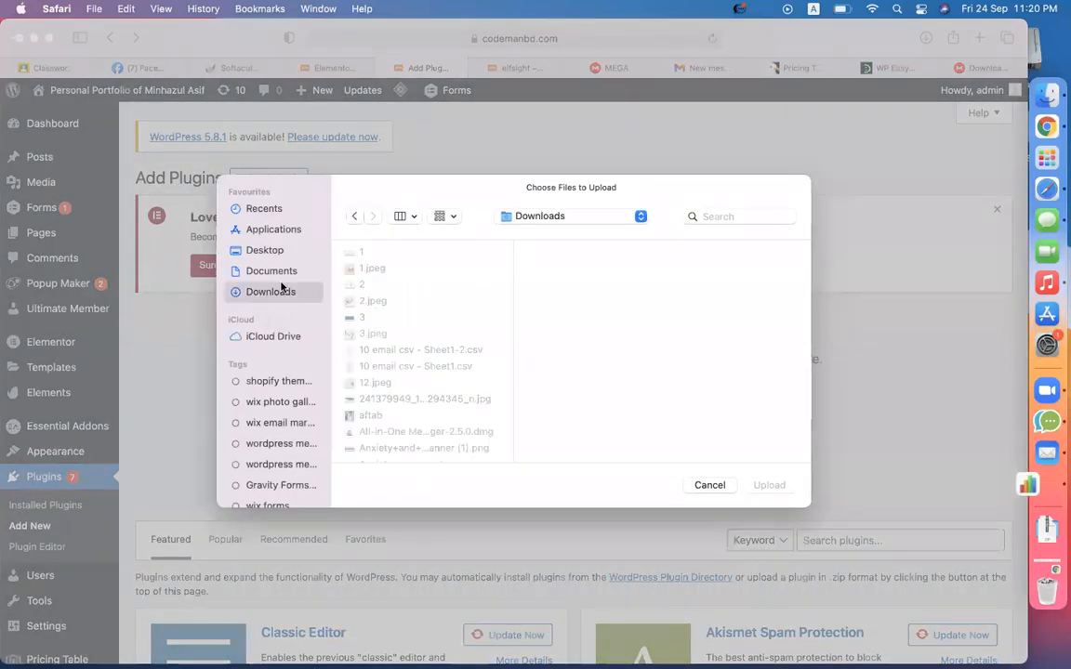
{"action": "type", "text": "wp"}
{"action": "key", "text": "Return"}
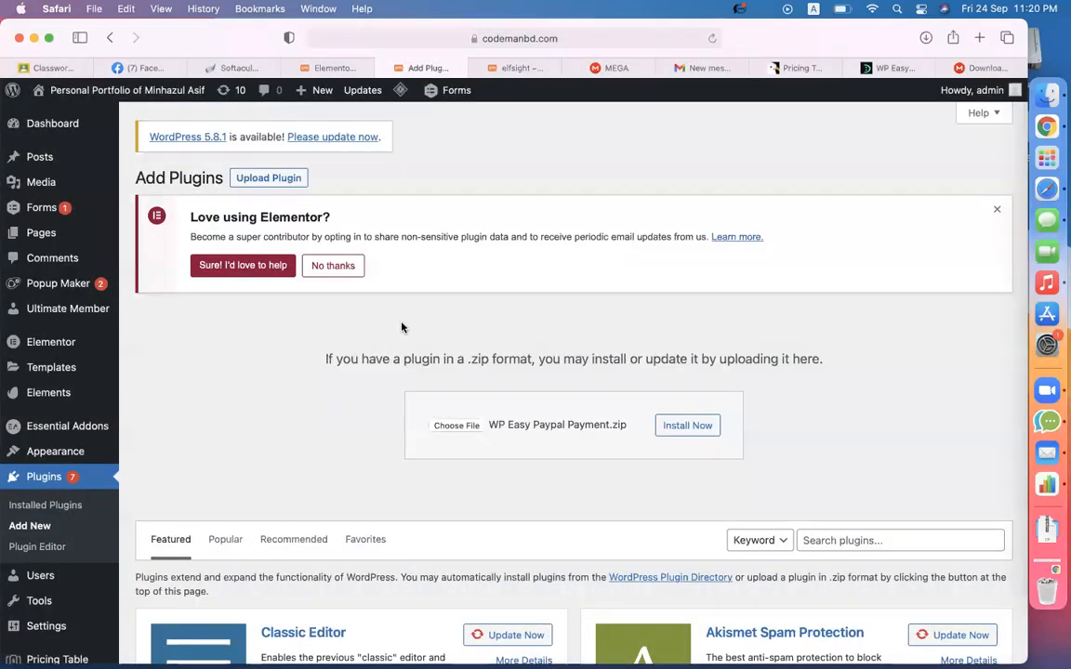
{"action": "left_click", "coordinate": [710, 426]}
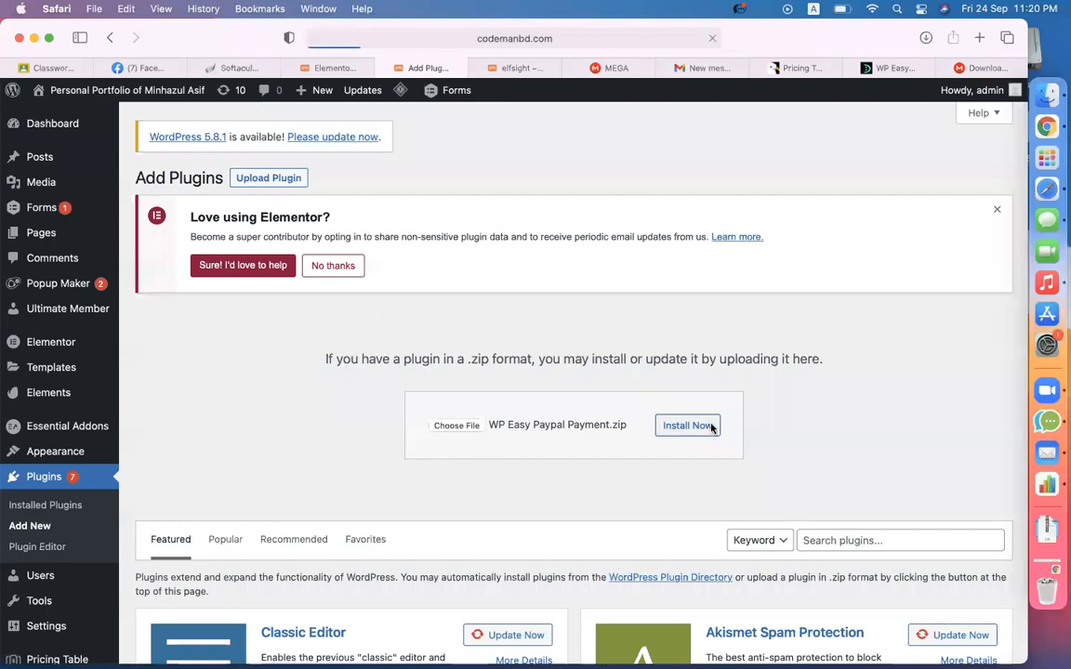
{"action": "left_click", "coordinate": [173, 397]}
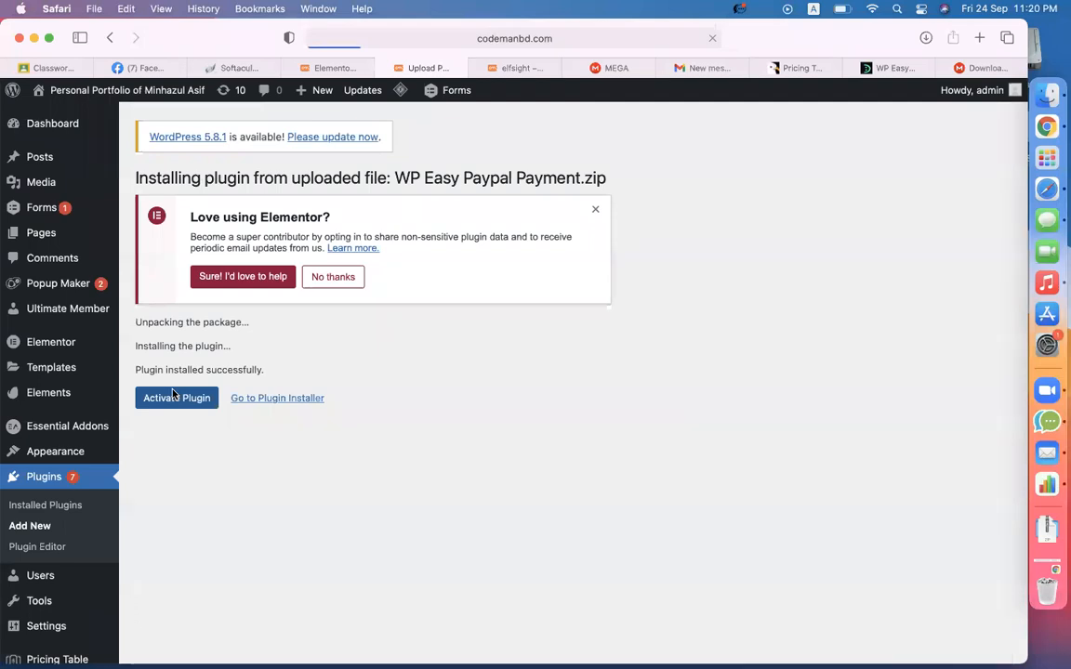
{"action": "scroll", "coordinate": [173, 394], "scroll_direction": "down", "scroll_amount": 5}
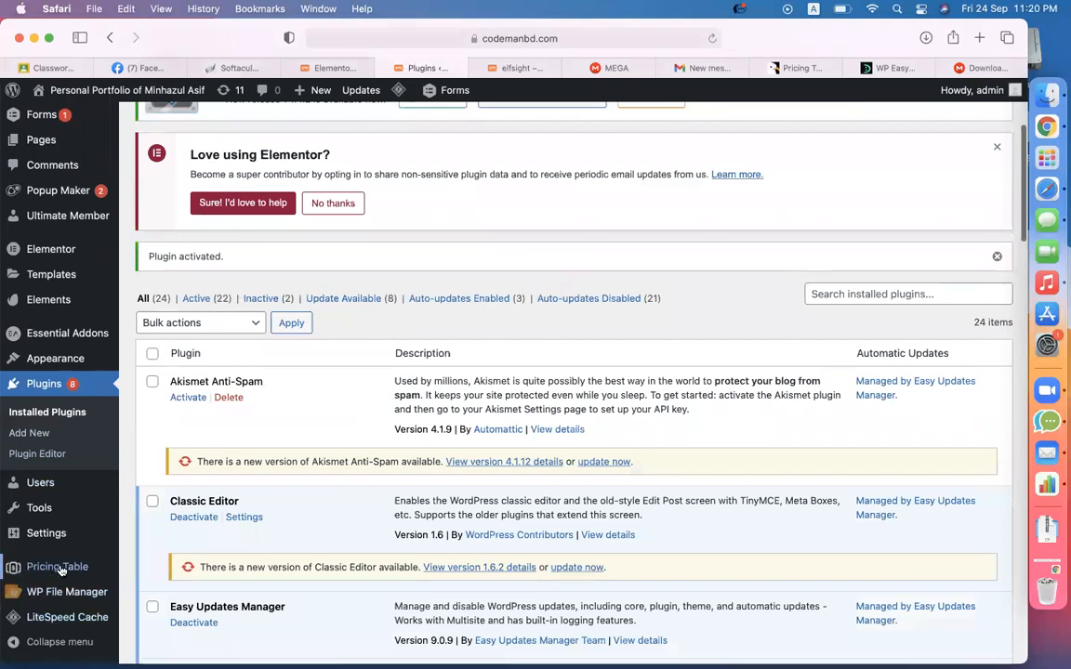
- Open Settings > WP PayPal Payment and review the widget title and PayPal email settings
{"action": "mouse_move", "coordinate": [54, 595]}
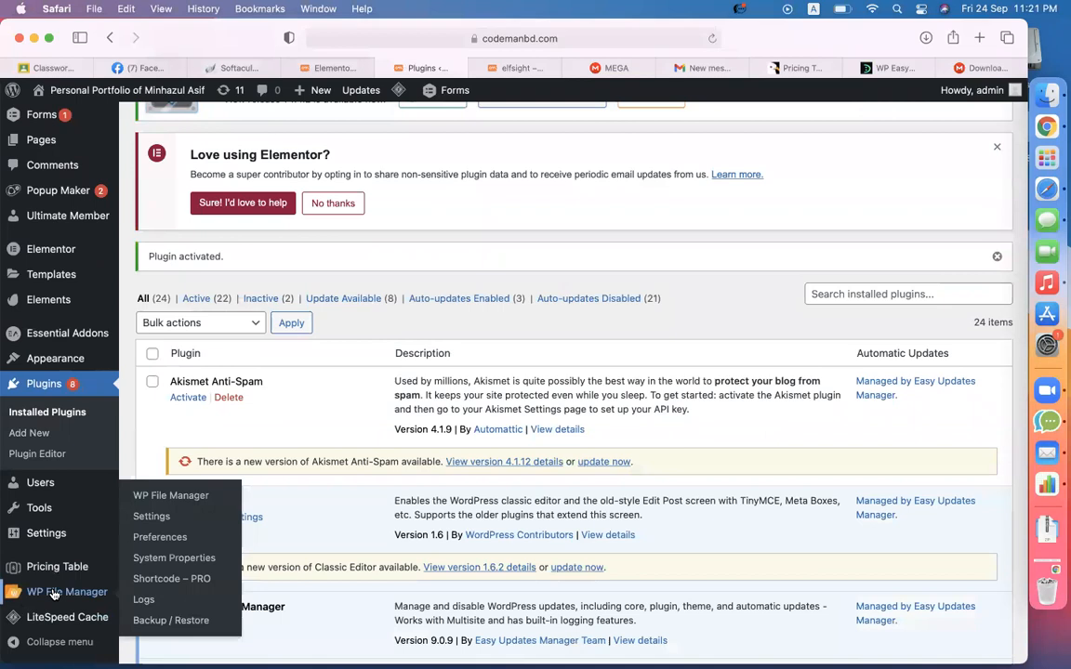
{"action": "mouse_move", "coordinate": [52, 543]}
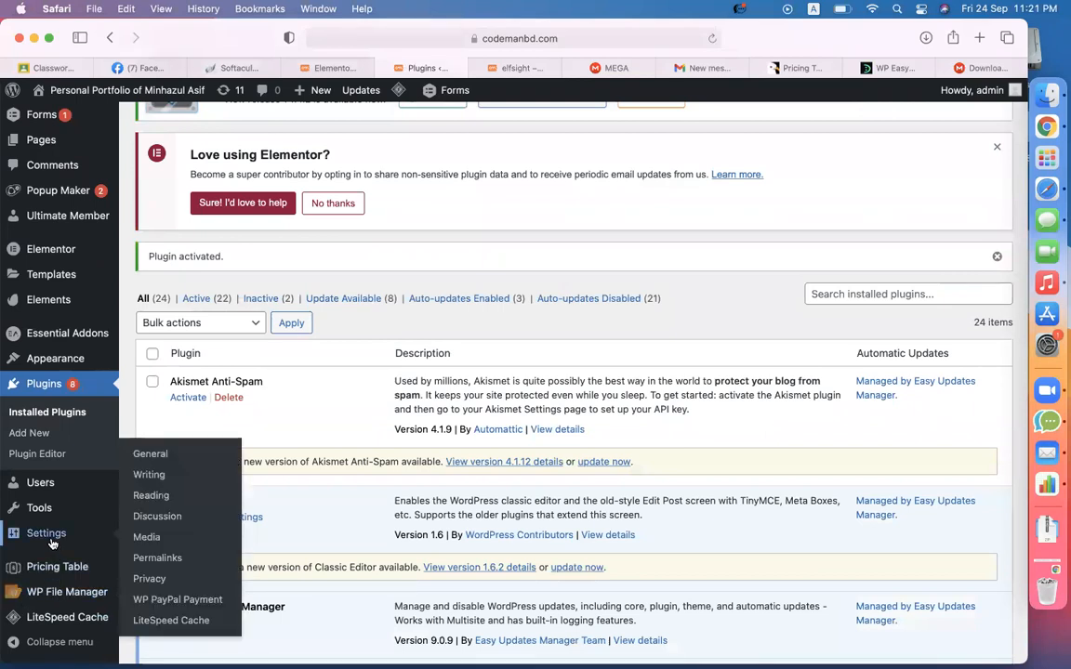
{"action": "mouse_move", "coordinate": [45, 517]}
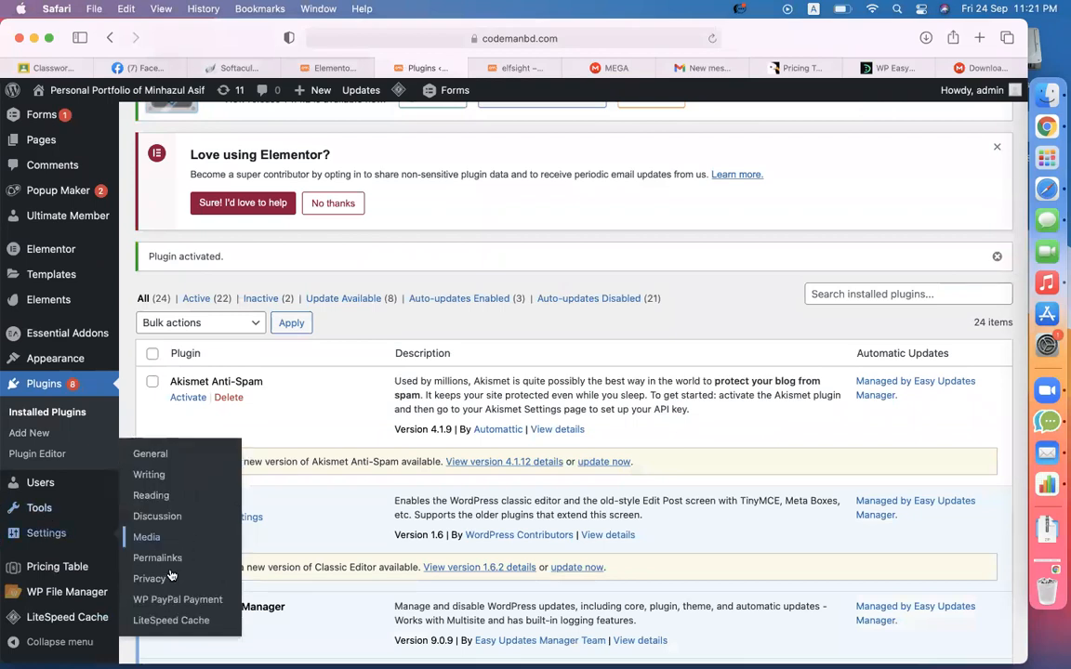
{"action": "left_click", "coordinate": [162, 600]}
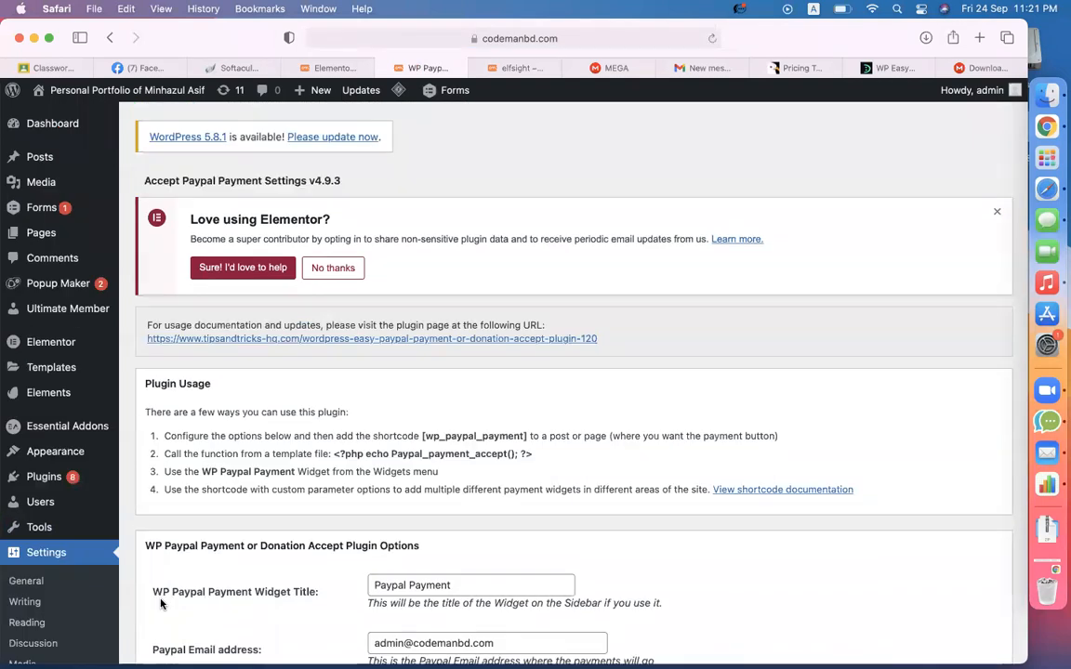
{"action": "scroll", "coordinate": [327, 507], "scroll_direction": "down", "scroll_amount": 5}
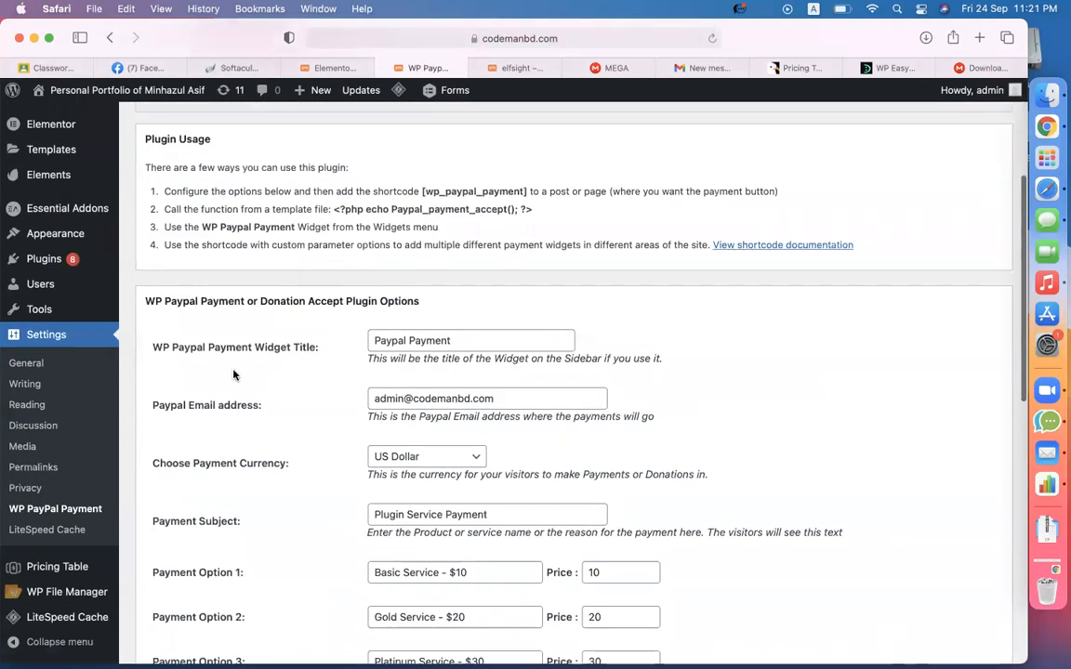
{"action": "left_click_drag", "start_coordinate": [204, 347], "coordinate": [290, 347]}
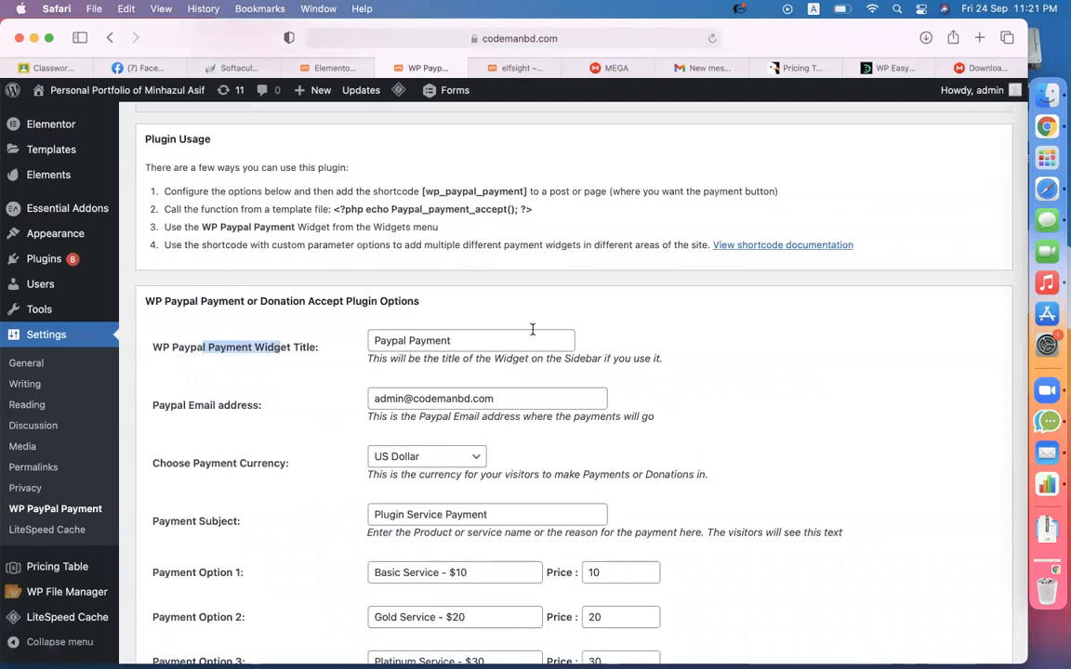
{"action": "left_click", "coordinate": [458, 341]}
{"action": "scroll", "coordinate": [381, 341], "scroll_direction": "down", "scroll_amount": 1}
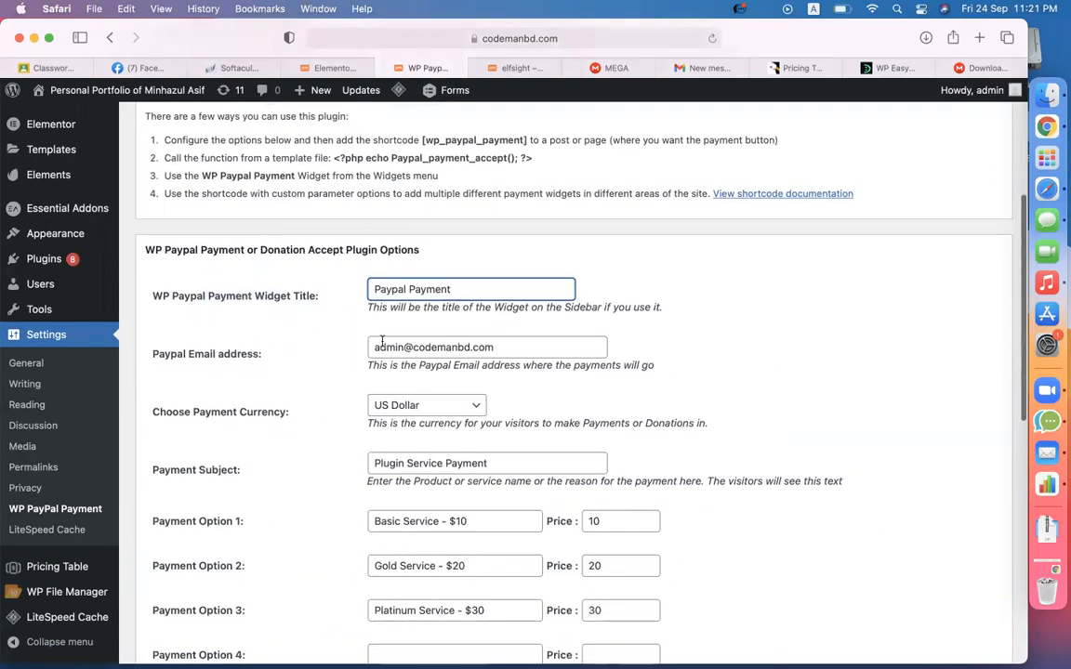
{"action": "left_click_drag", "start_coordinate": [153, 354], "coordinate": [243, 356]}
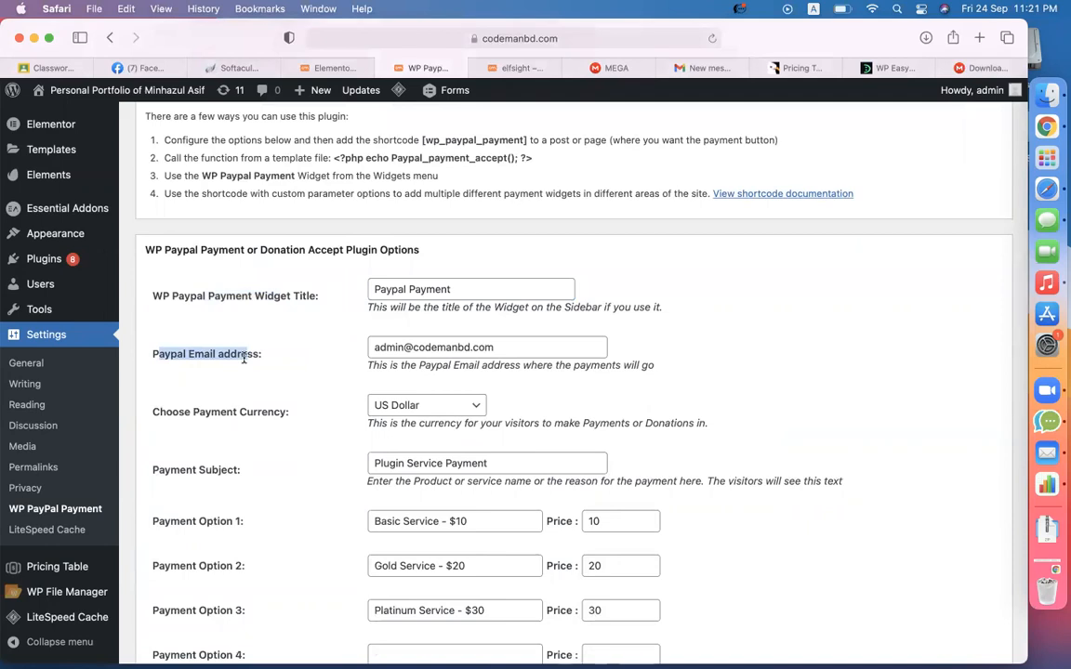
- Open paypal.com's Log In page in a new tab, then return to the plugin settings
{"action": "key", "text": "super+t"}
{"action": "type", "text": "pay"}
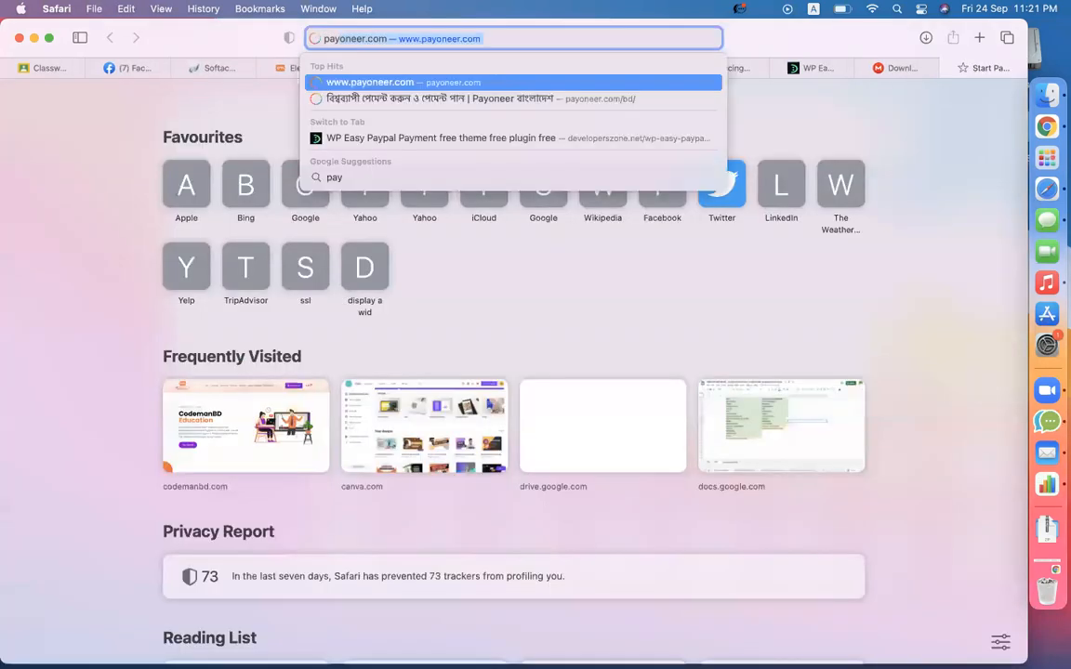
{"action": "type", "text": "pal"}
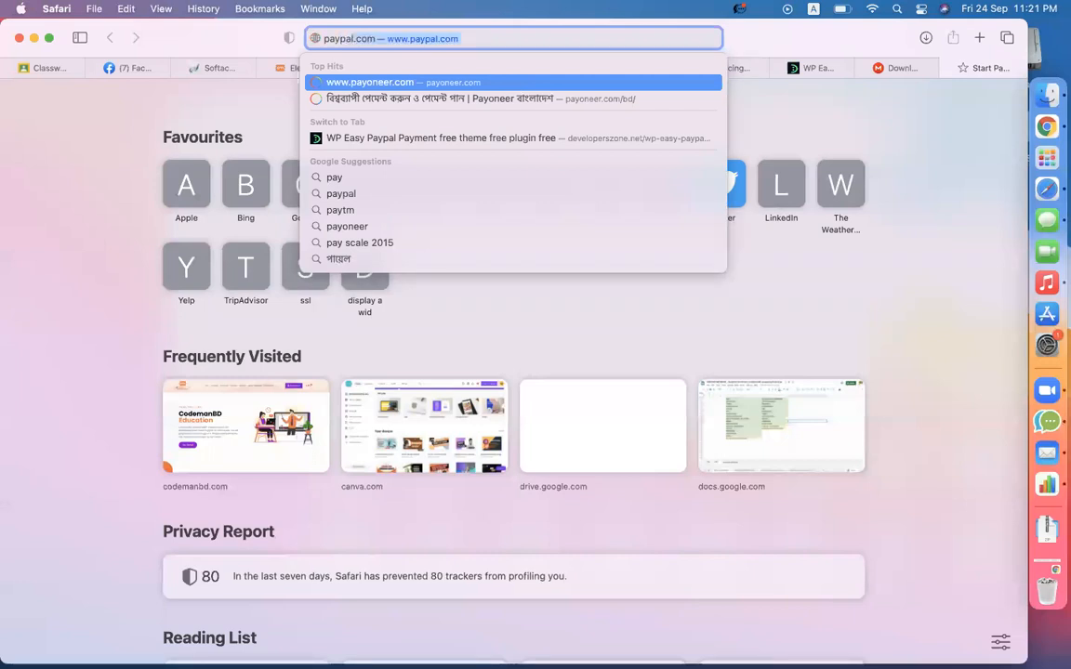
{"action": "key", "text": "Return"}
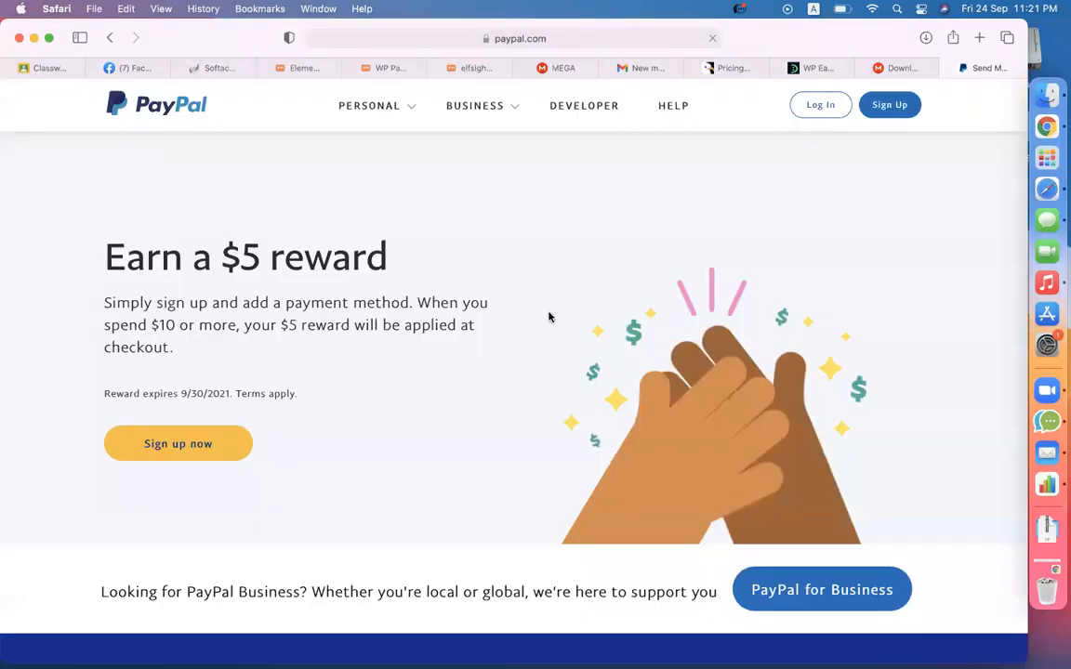
{"action": "left_click", "coordinate": [816, 109]}
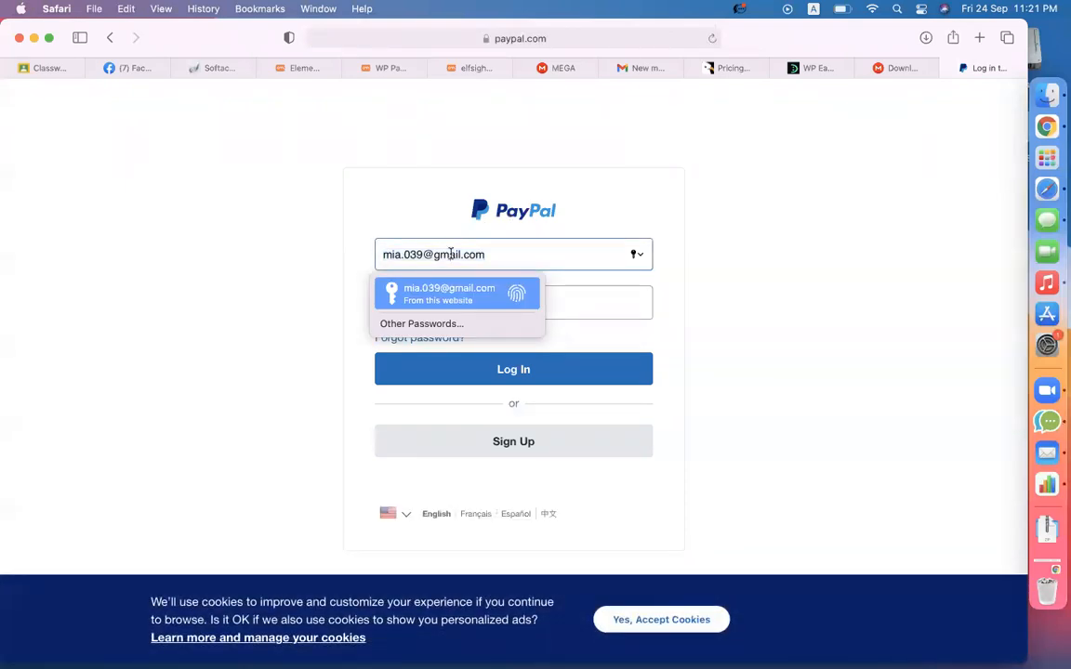
{"action": "left_click", "coordinate": [359, 165]}
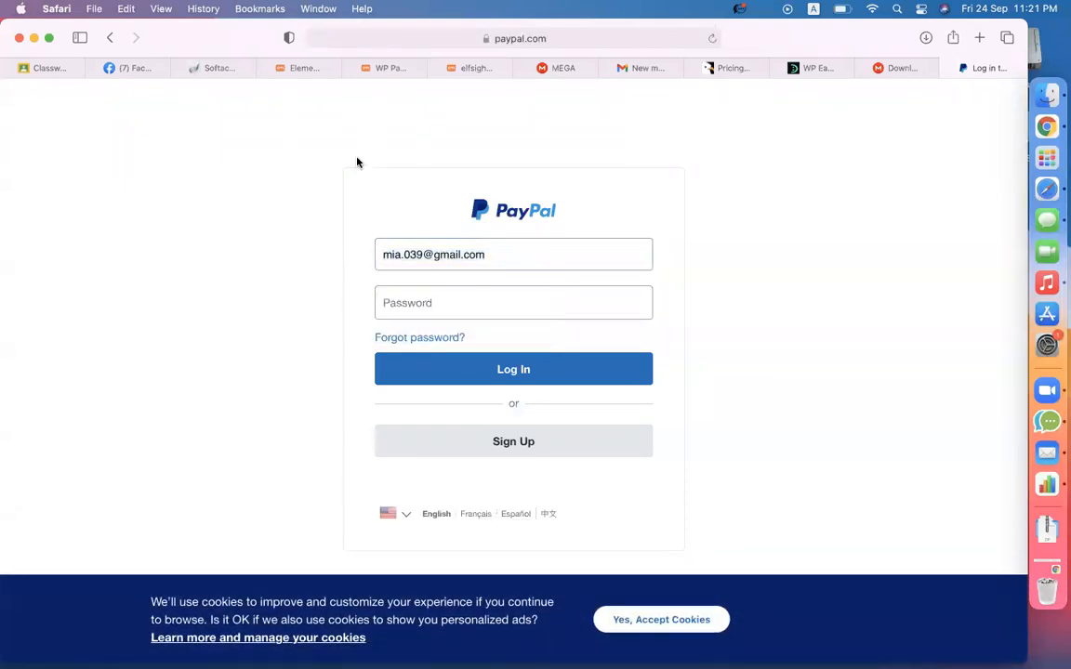
{"action": "left_click", "coordinate": [381, 69]}
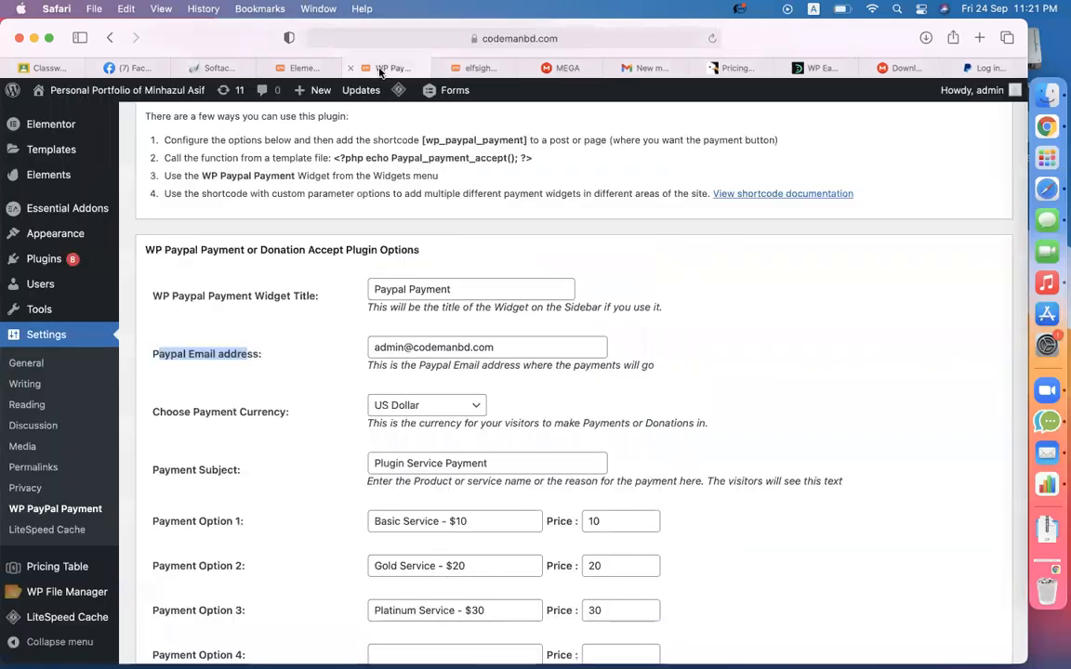
- Replace the PayPal email address with the pasted account e-mail
{"action": "triple_click", "coordinate": [531, 347]}
{"action": "key", "text": "super+v"}
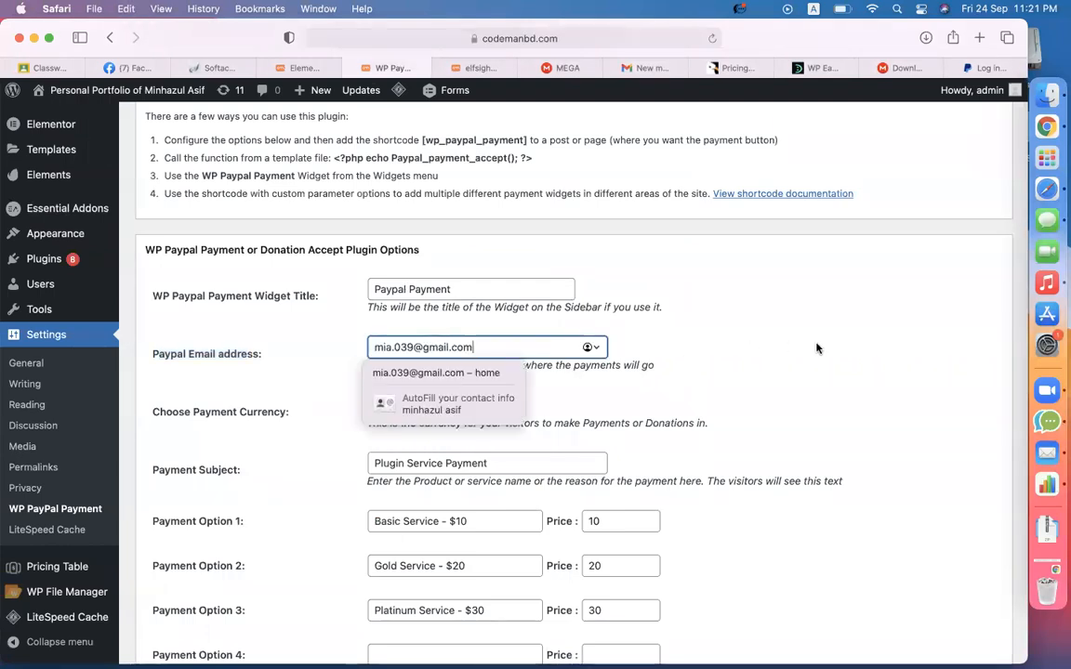
{"action": "left_click", "coordinate": [817, 347]}
- Set the Payment Subject to 'web service'
{"action": "scroll", "coordinate": [595, 349], "scroll_direction": "down", "scroll_amount": 5}
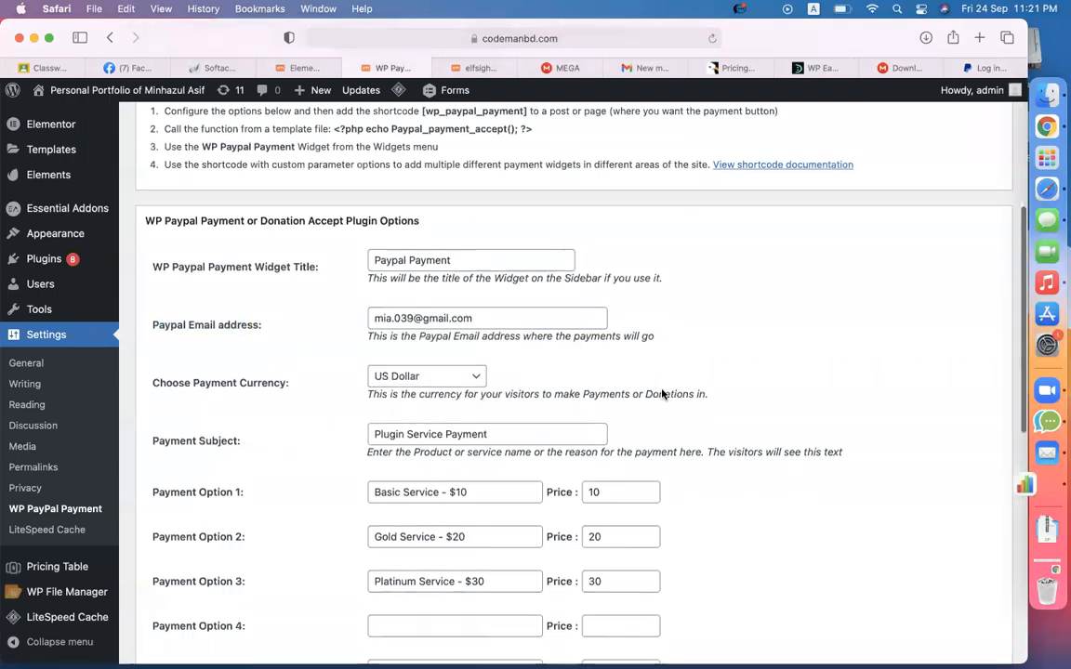
{"action": "left_click_drag", "start_coordinate": [154, 327], "coordinate": [232, 327]}
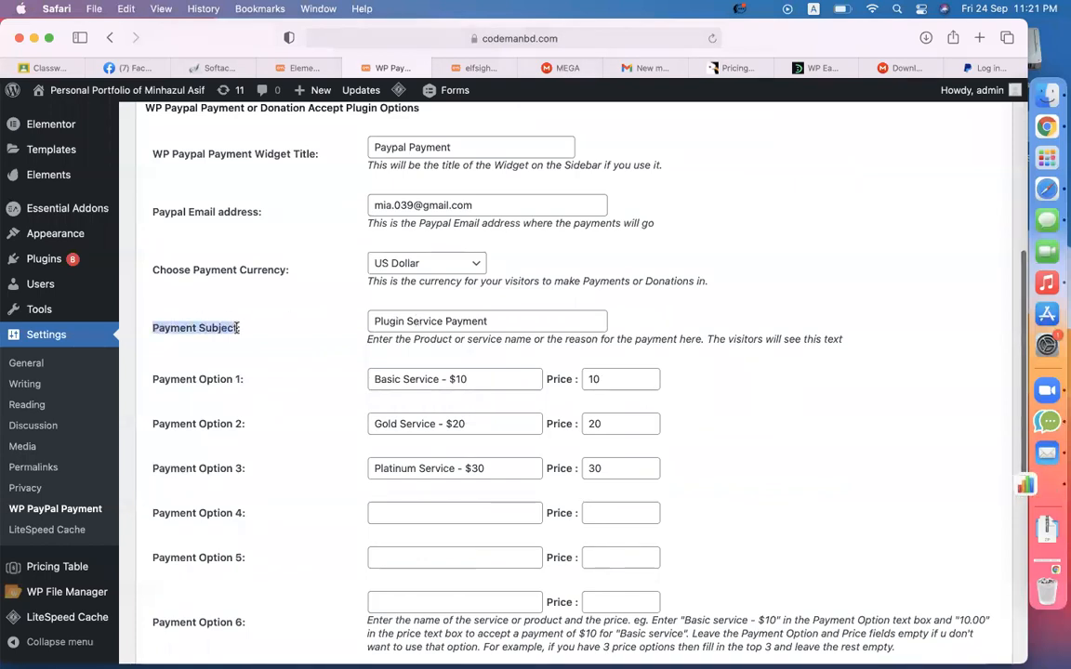
{"action": "triple_click", "coordinate": [402, 322]}
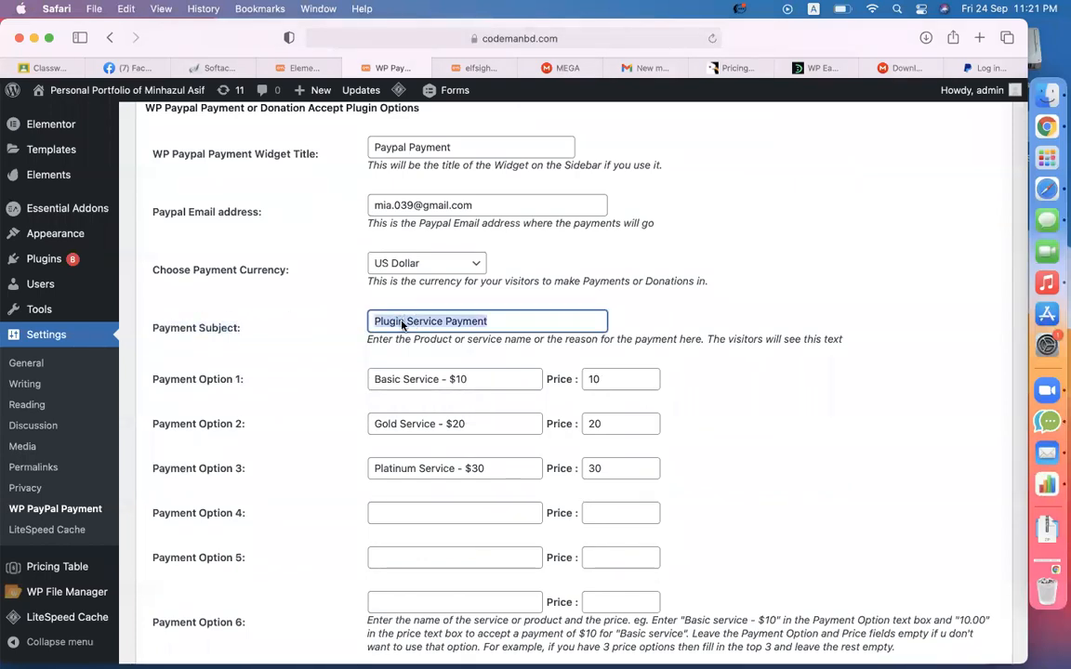
{"action": "left_click", "coordinate": [459, 328]}
{"action": "key", "text": "super+a"}
{"action": "type", "text": "web servo"}
{"action": "key", "text": "BackSpace"}
{"action": "type", "text": "ice"}
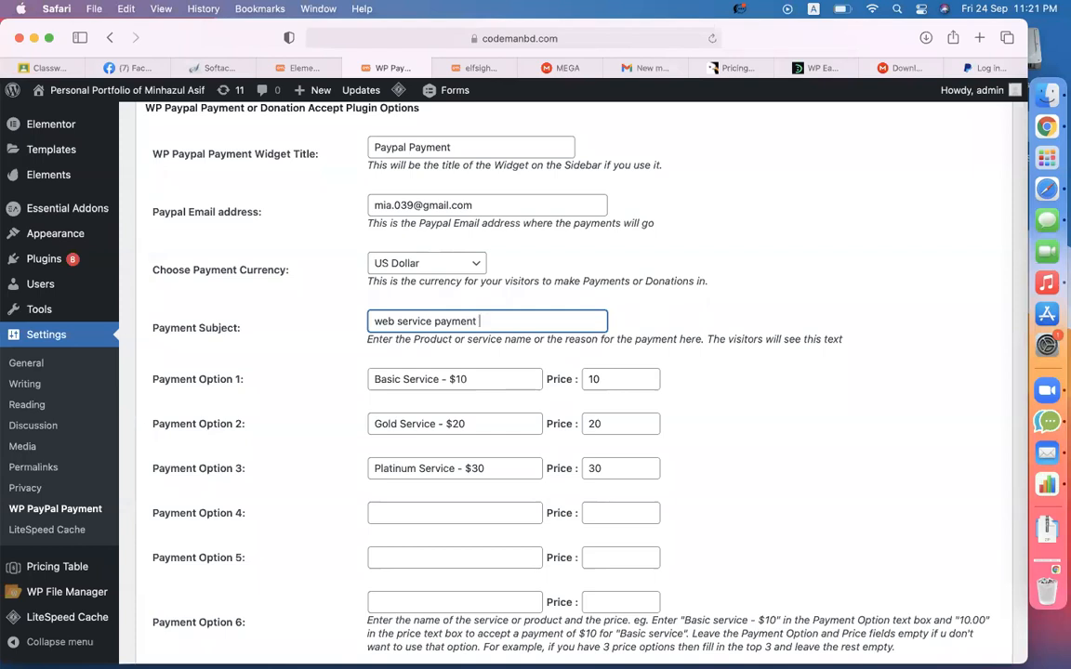
{"action": "left_click", "coordinate": [814, 294]}
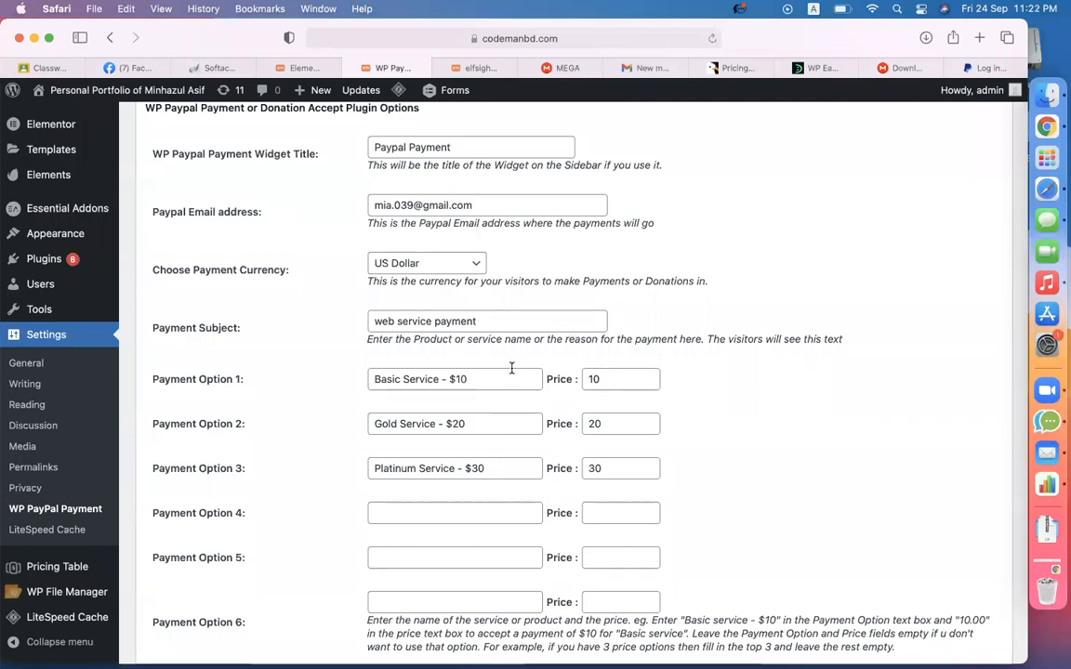
- Name payment option 1 'Portfolio Website' with price 50, and copy its name
{"action": "left_click_drag", "start_coordinate": [439, 380], "coordinate": [365, 380]}
{"action": "type", "text": "Port"}
{"action": "type", "text": "folio Websi"}
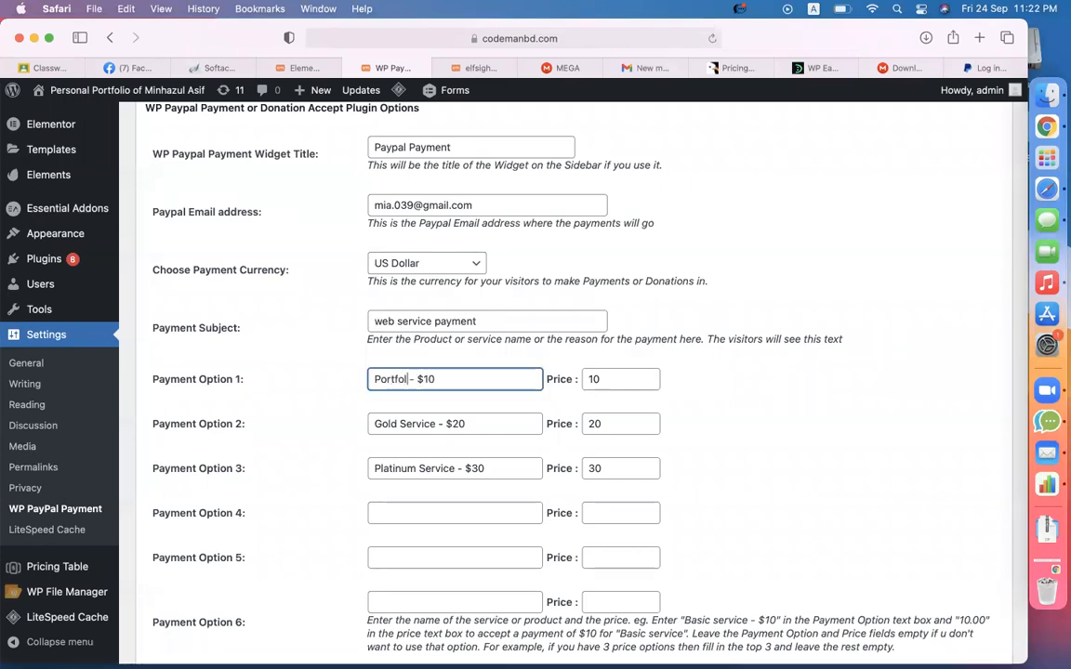
{"action": "type", "text": "te"}
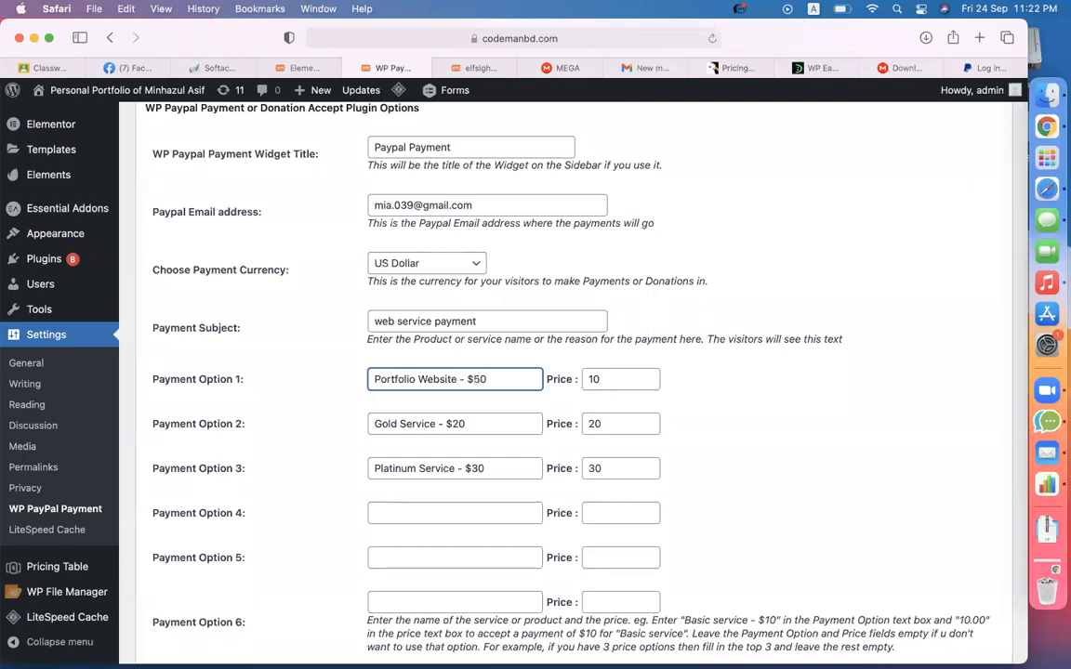
{"action": "left_click_drag", "start_coordinate": [518, 379], "coordinate": [347, 368]}
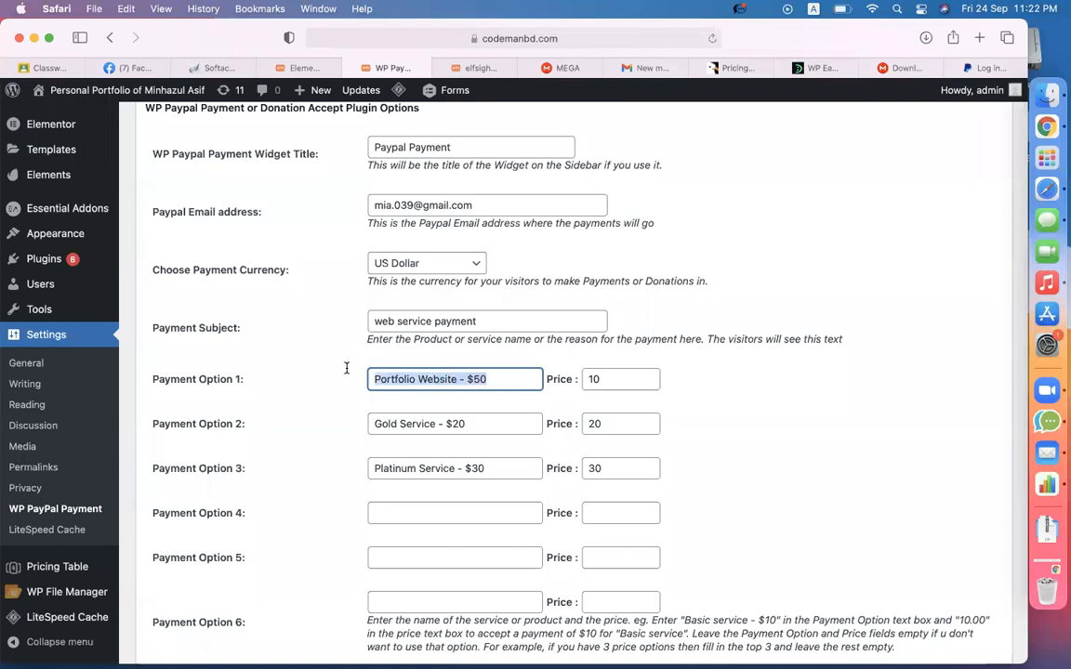
{"action": "key", "text": "Tab"}
{"action": "left_click_drag", "start_coordinate": [466, 380], "coordinate": [511, 380]}
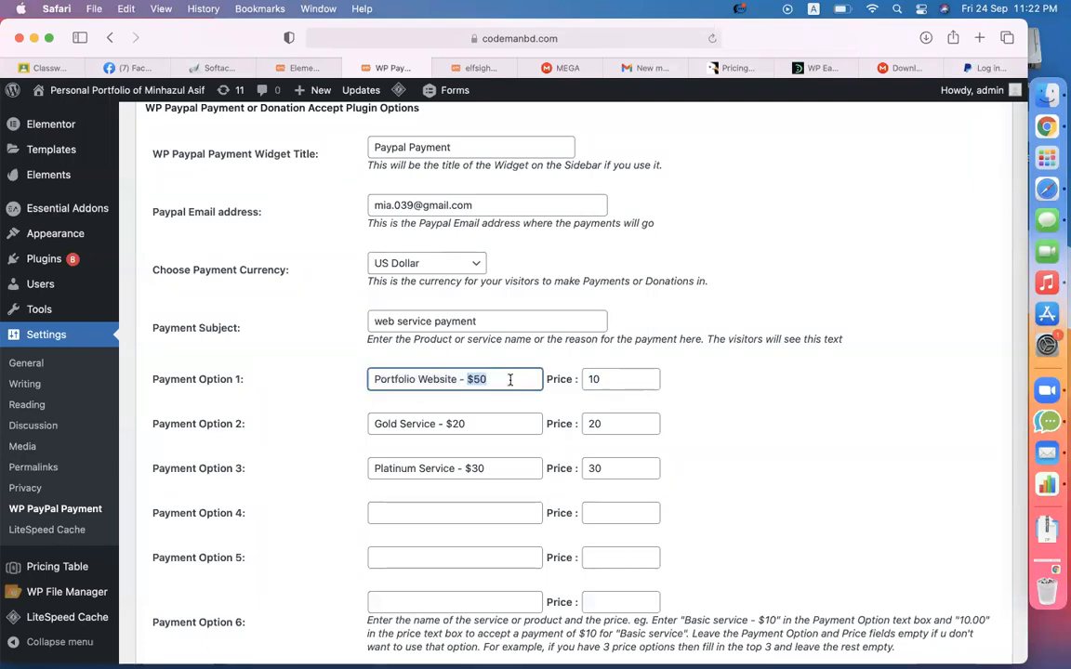
{"action": "double_click", "coordinate": [602, 378]}
{"action": "type", "text": "50"}
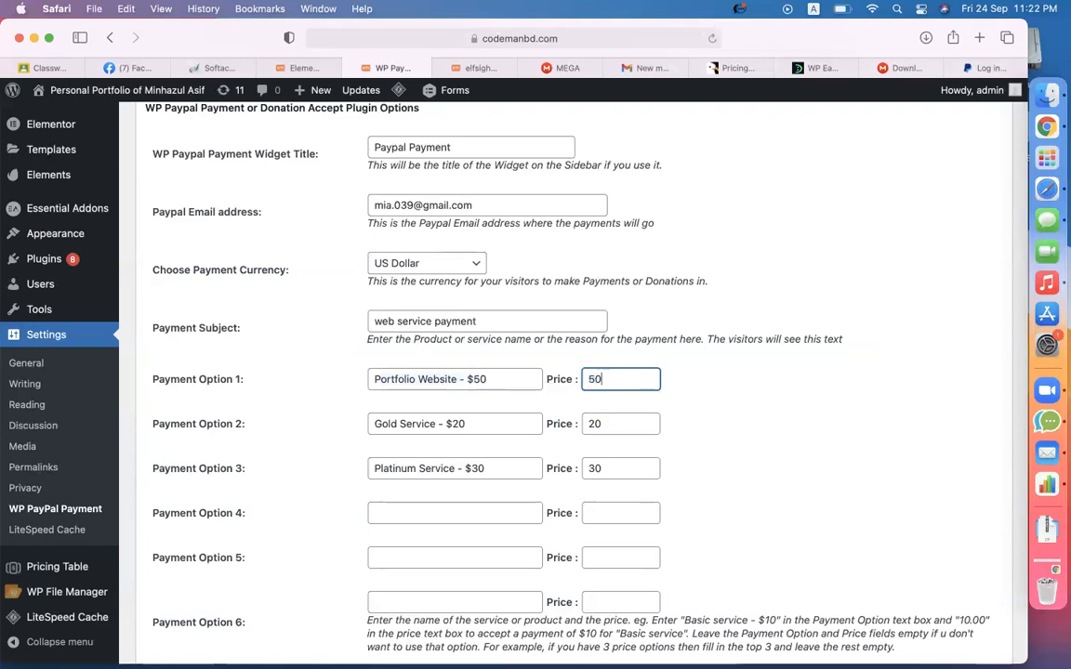
{"action": "left_click_drag", "start_coordinate": [494, 381], "coordinate": [270, 385]}
{"action": "key", "text": "super+c"}
- Set payment option 2 to 'Business Website' with price 100
{"action": "left_click", "coordinate": [473, 430]}
{"action": "key", "text": "super+a"}
{"action": "key", "text": "super+v"}
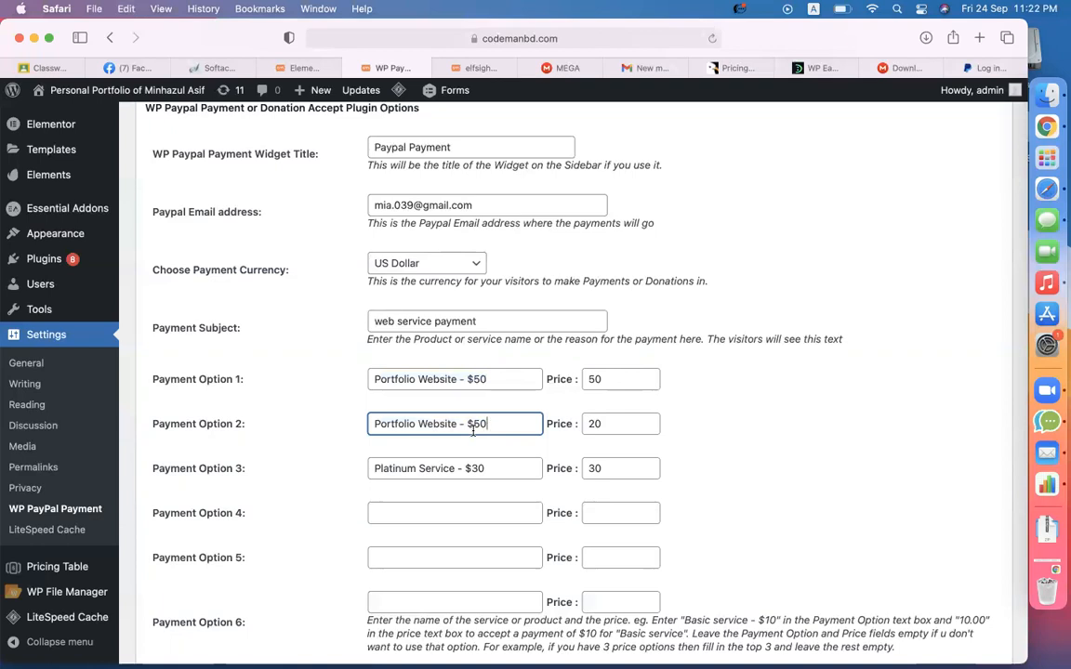
{"action": "double_click", "coordinate": [378, 425]}
{"action": "type", "text": "Business"}
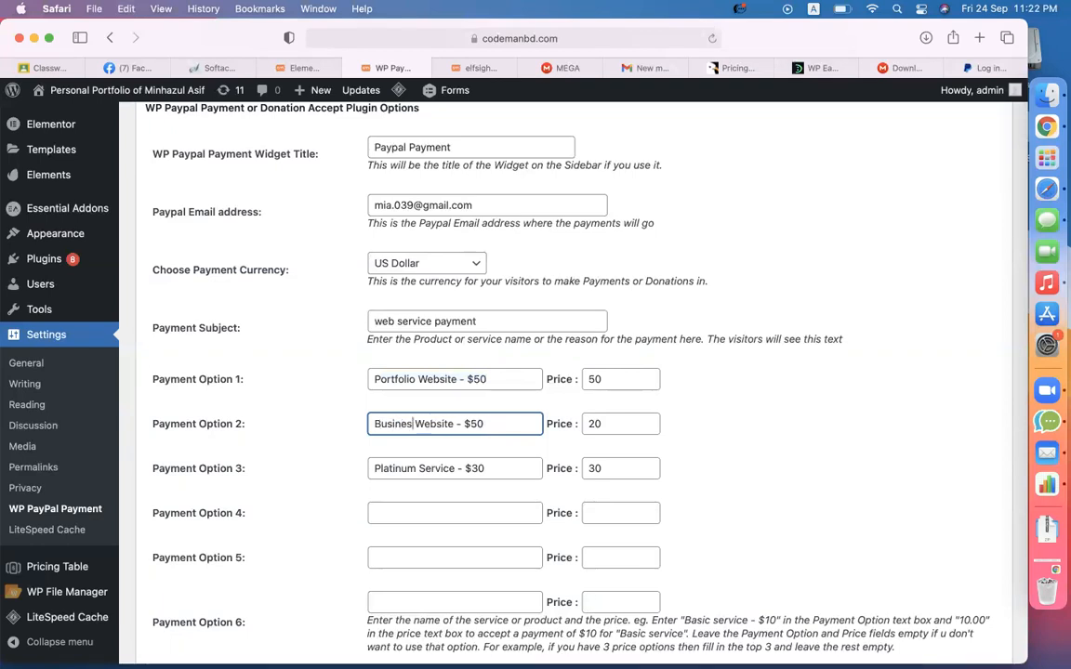
{"action": "key", "text": "BackSpace"}
{"action": "key", "text": "Tab"}
{"action": "type", "text": "q100"}
{"action": "key", "text": "BackSpace"}
{"action": "key", "text": "BackSpace"}
{"action": "key", "text": "BackSpace"}
{"action": "key", "text": "BackSpace"}
{"action": "type", "text": "100"}
- Set payment option 3 to 'ecommerce Website' with price 150
{"action": "key", "text": "Tab"}
{"action": "key", "text": "super+v"}
{"action": "double_click", "coordinate": [403, 470]}
{"action": "type", "text": "ecommerce"}
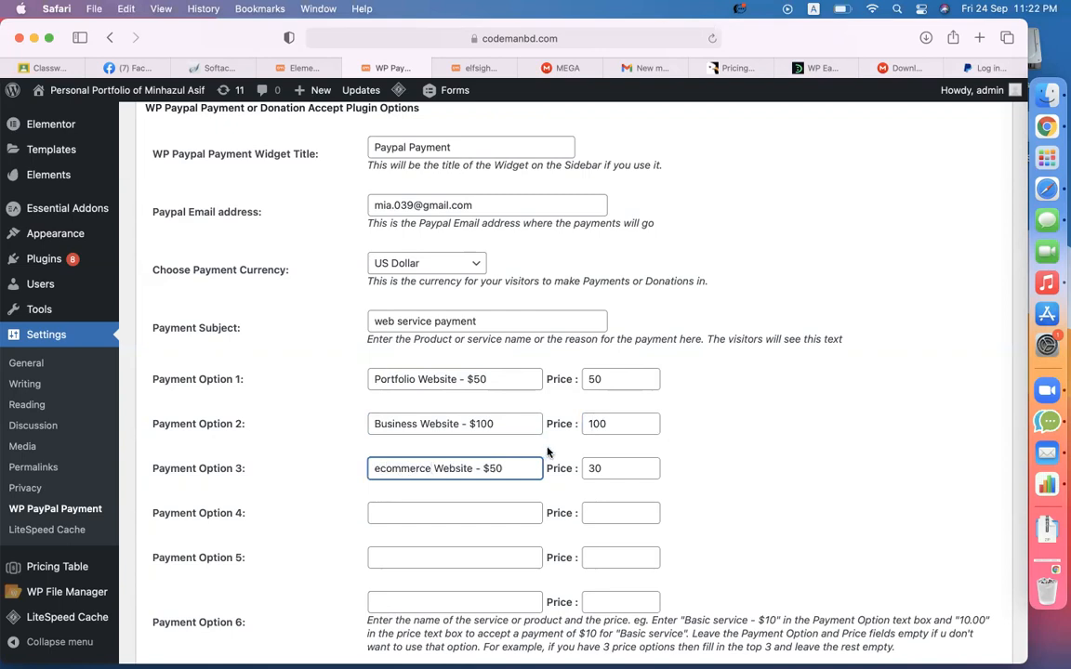
{"action": "type", "text": "1"}
{"action": "key", "text": "Tab"}
{"action": "type", "text": "150"}
{"action": "left_click", "coordinate": [808, 455]}
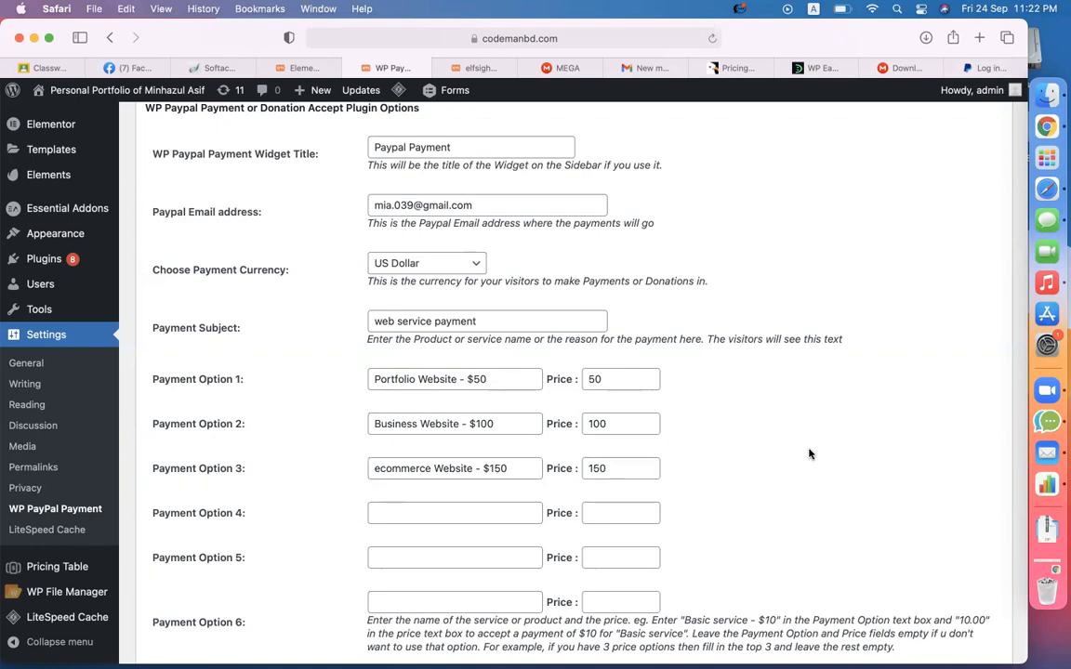
{"action": "scroll", "coordinate": [808, 455], "scroll_direction": "down", "scroll_amount": 5}
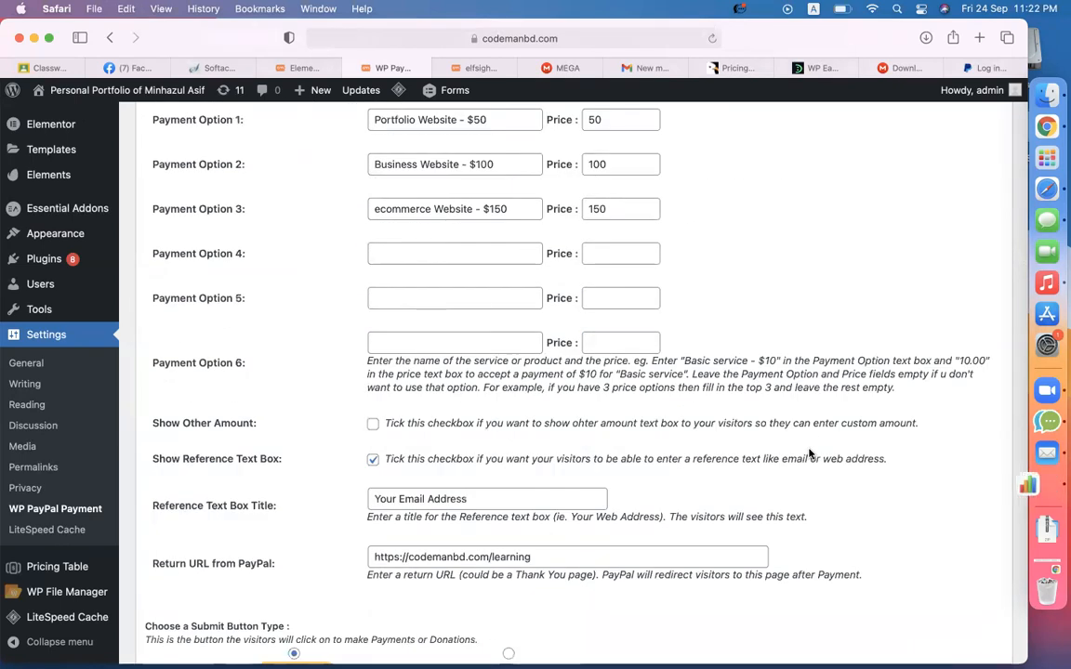
{"action": "scroll", "coordinate": [739, 386], "scroll_direction": "down", "scroll_amount": 3}
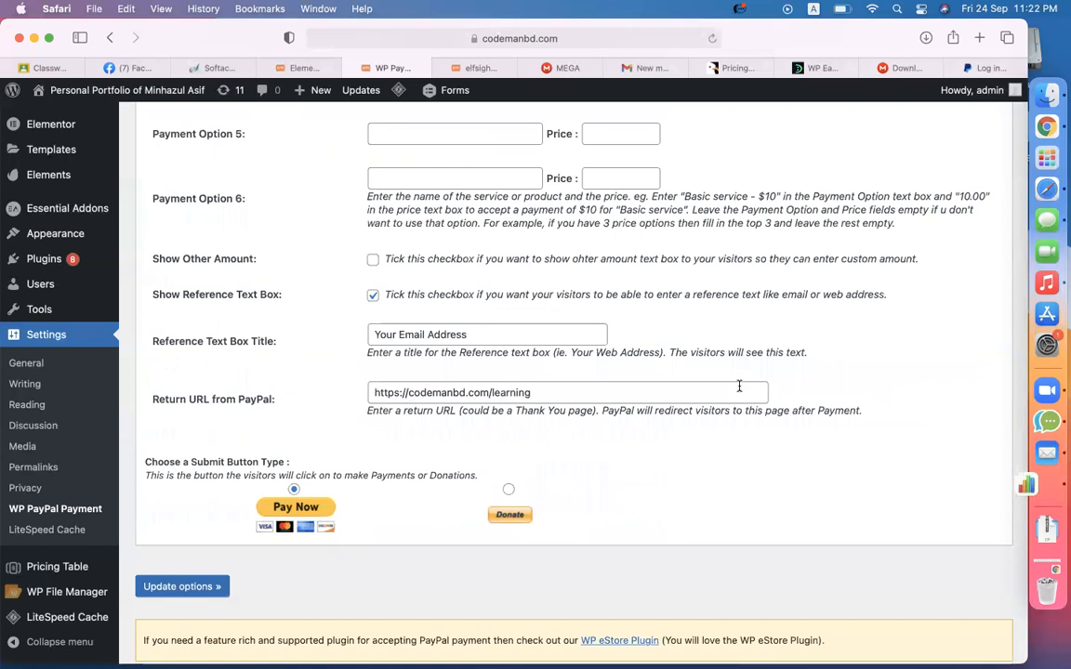
{"action": "left_click", "coordinate": [623, 387]}
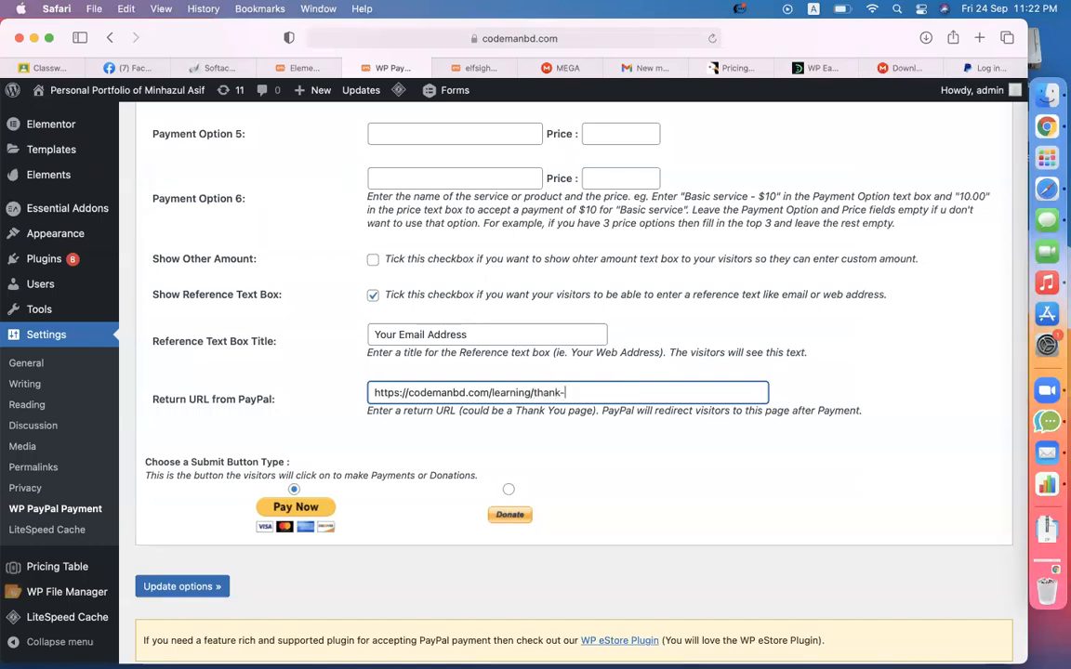
{"action": "type", "text": "u"}
{"action": "left_click_drag", "start_coordinate": [534, 392], "coordinate": [590, 393]}
{"action": "left_click", "coordinate": [621, 424]}
{"action": "left_click", "coordinate": [558, 393]}
- Open Pages > Add New in a new tab and reselect 'thank-you' in the Return URL
{"action": "scroll", "coordinate": [85, 242], "scroll_direction": "up", "scroll_amount": 5}
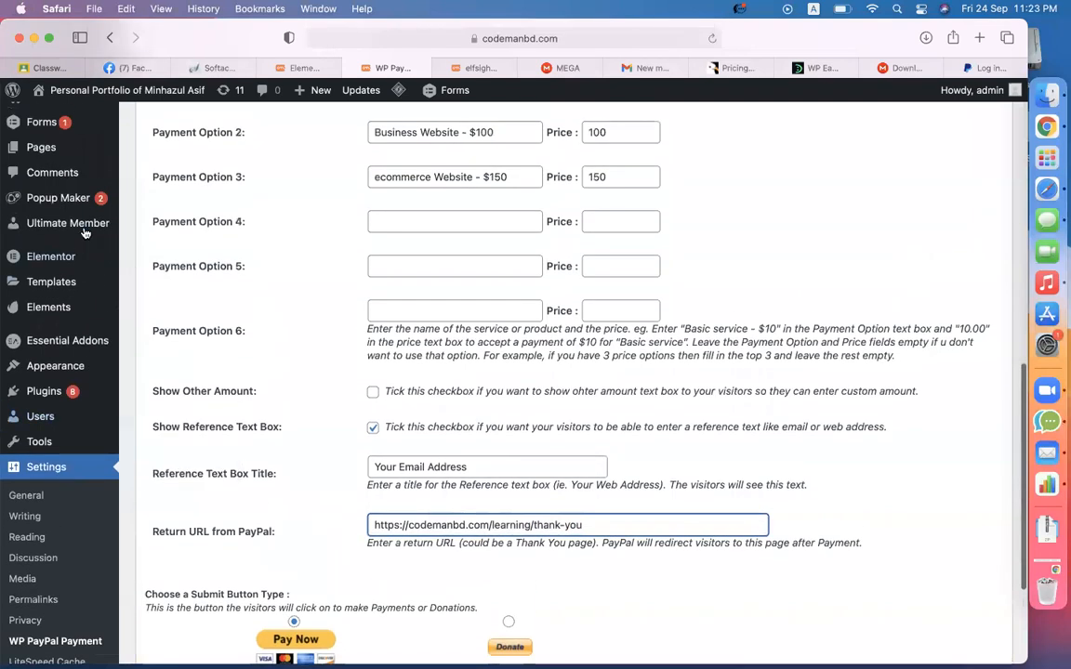
{"action": "scroll", "coordinate": [84, 232], "scroll_direction": "up", "scroll_amount": 3}
{"action": "mouse_move", "coordinate": [53, 237]}
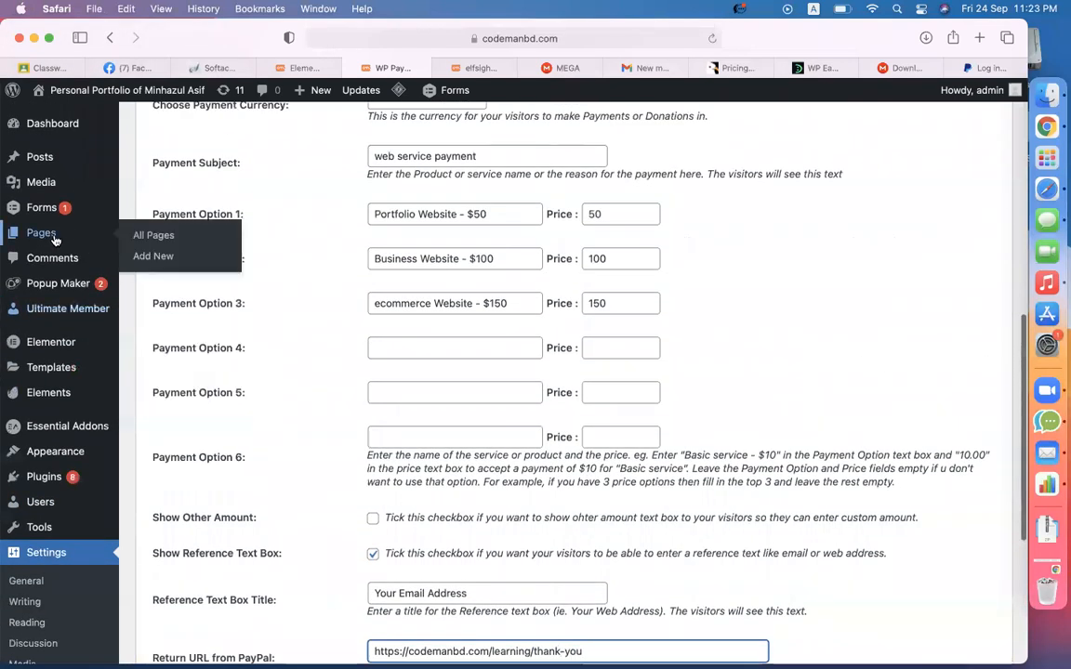
{"action": "right_click", "coordinate": [151, 258]}
{"action": "left_click", "coordinate": [172, 262]}
{"action": "scroll", "coordinate": [557, 423], "scroll_direction": "down", "scroll_amount": 7}
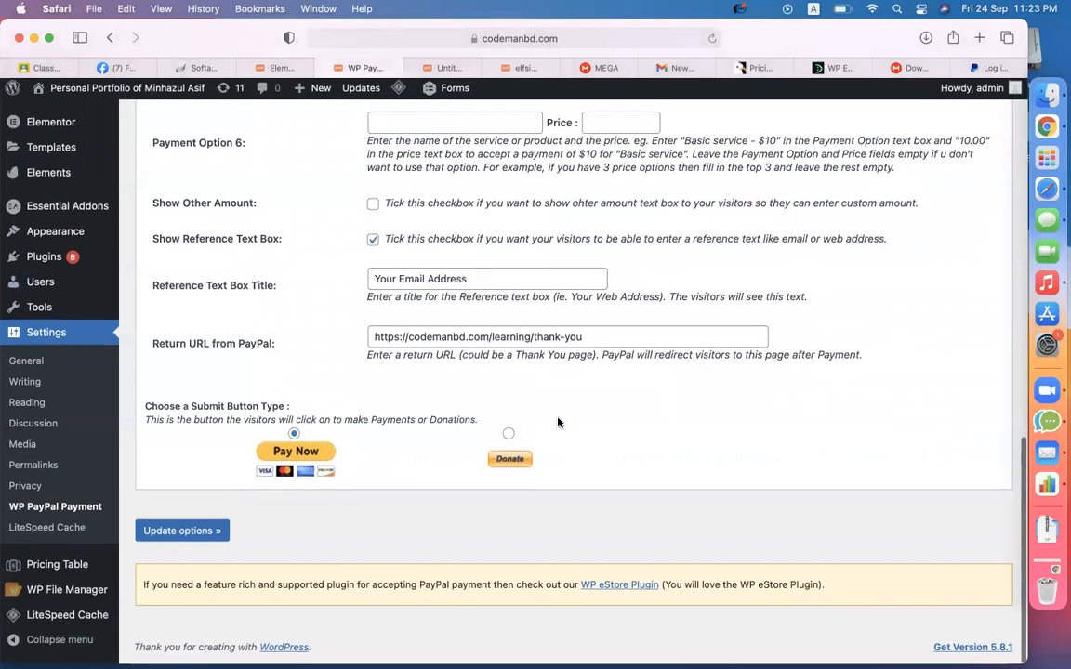
{"action": "left_click_drag", "start_coordinate": [532, 337], "coordinate": [629, 339]}
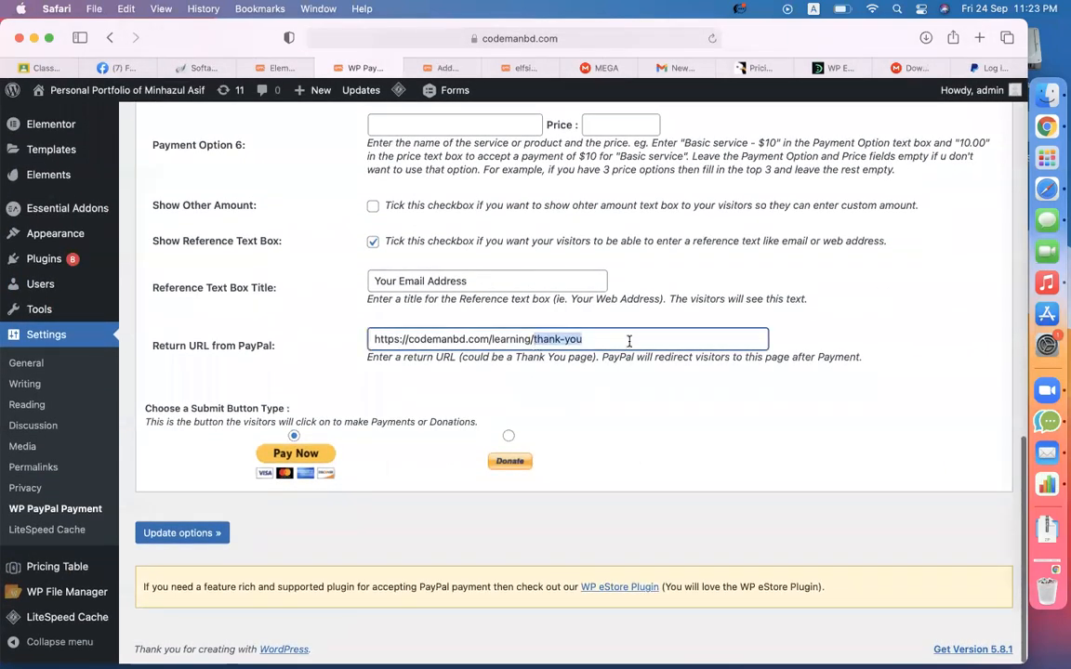
- Title the new page 'thank you', publish it, and open it in Elementor
{"action": "left_click", "coordinate": [437, 68]}
{"action": "type", "text": "r"}
{"action": "key", "text": "BackSpace"}
{"action": "type", "text": "t"}
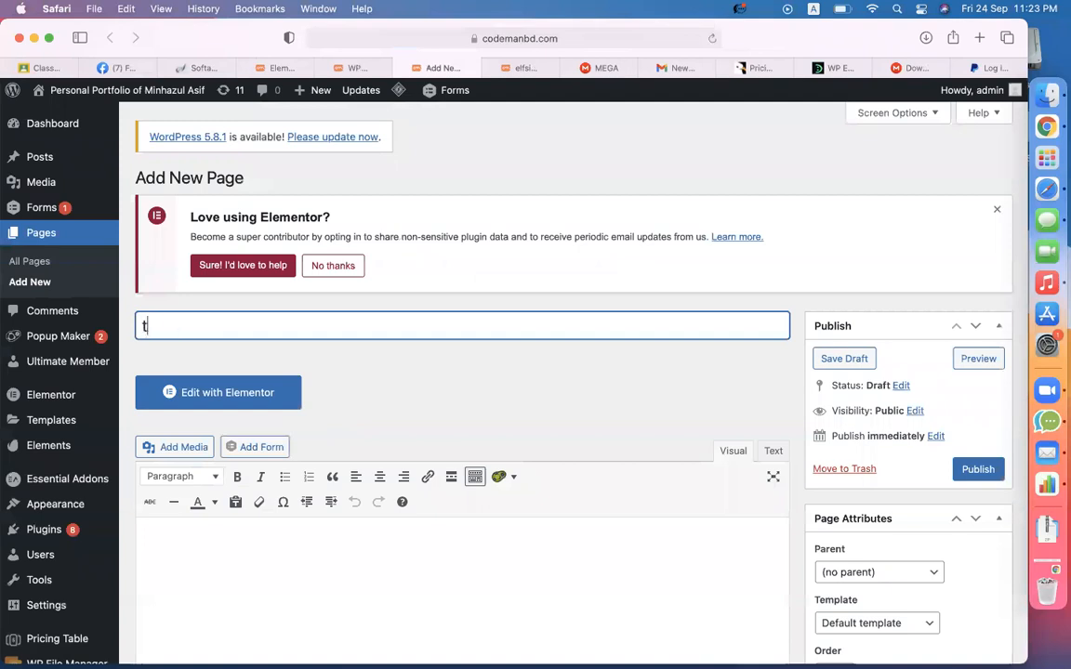
{"action": "type", "text": "hank you"}
{"action": "scroll", "coordinate": [502, 385], "scroll_direction": "down", "scroll_amount": 4}
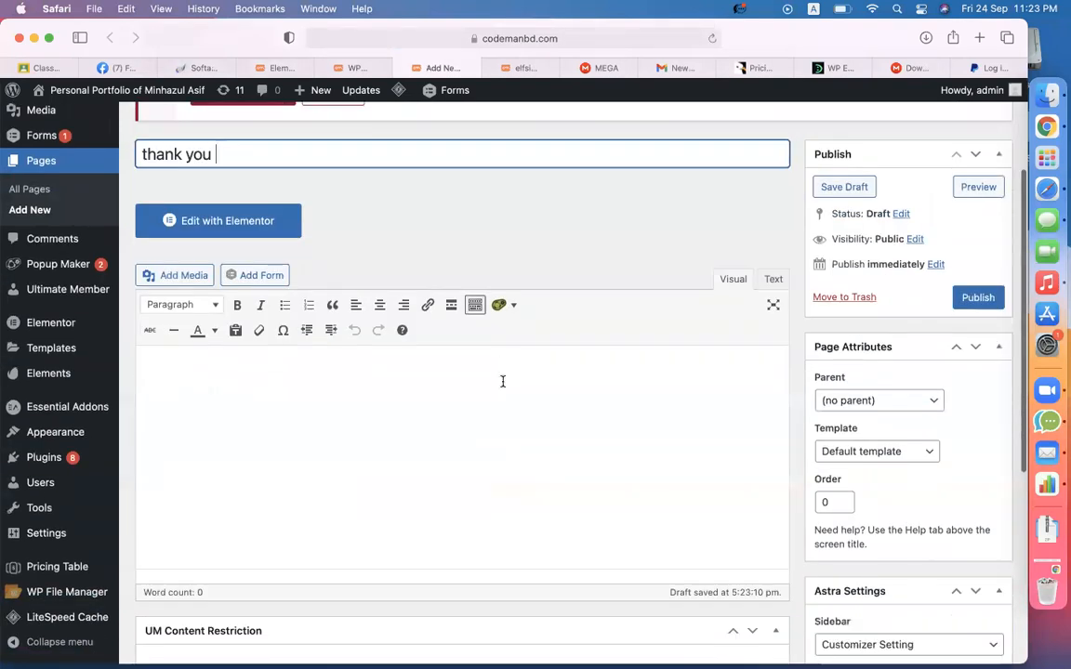
{"action": "left_click", "coordinate": [974, 300]}
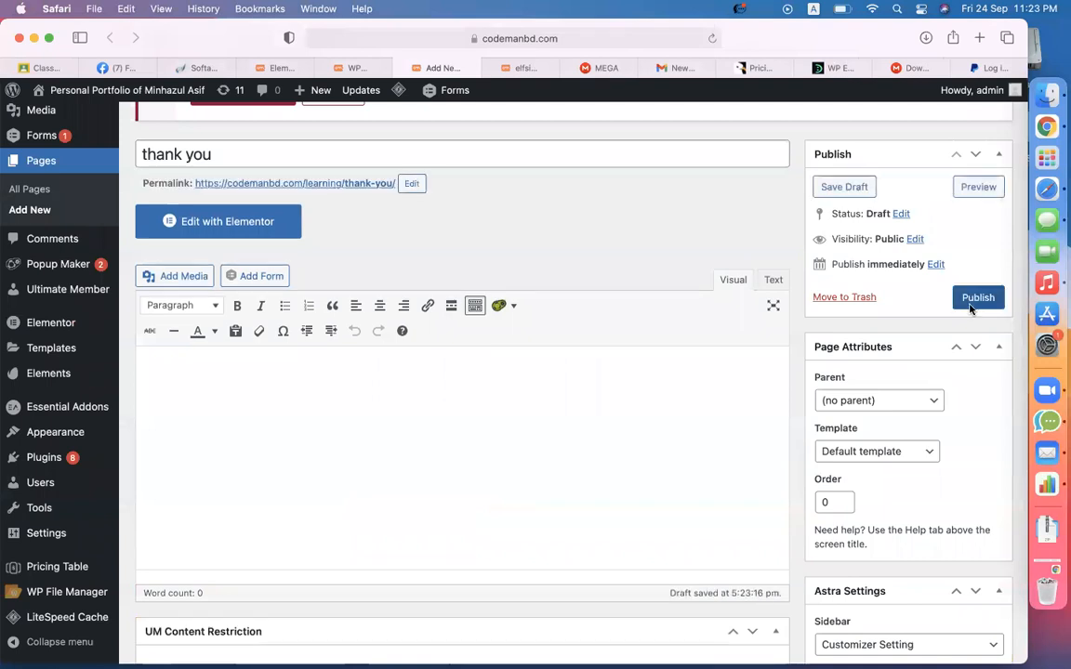
{"action": "left_click", "coordinate": [974, 300]}
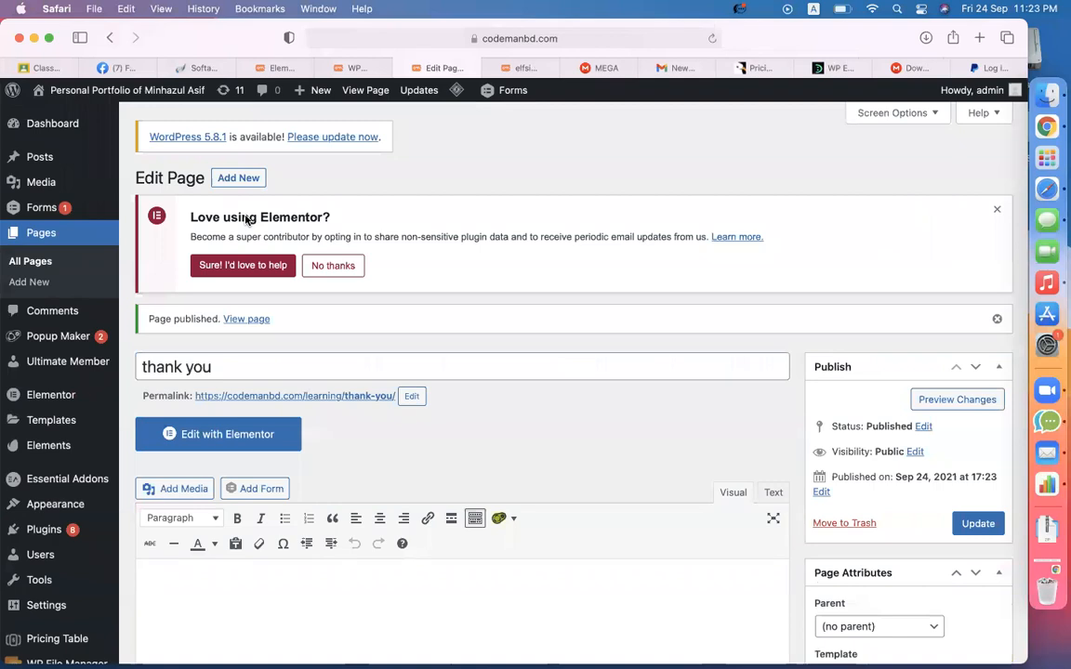
{"action": "left_click", "coordinate": [182, 435]}
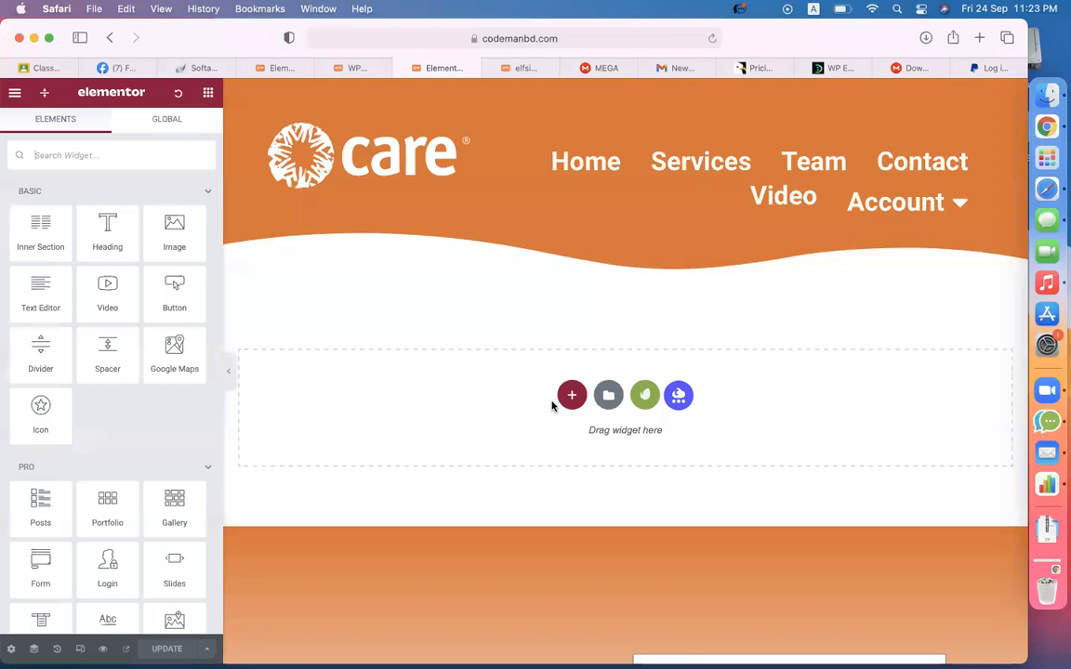
- Add a centred Elementor heading reading 'Thanks for your payment.' and 'we will contact with you via email.' on two lines
{"action": "left_click_drag", "start_coordinate": [110, 242], "coordinate": [530, 399]}
{"action": "left_click", "coordinate": [158, 416]}
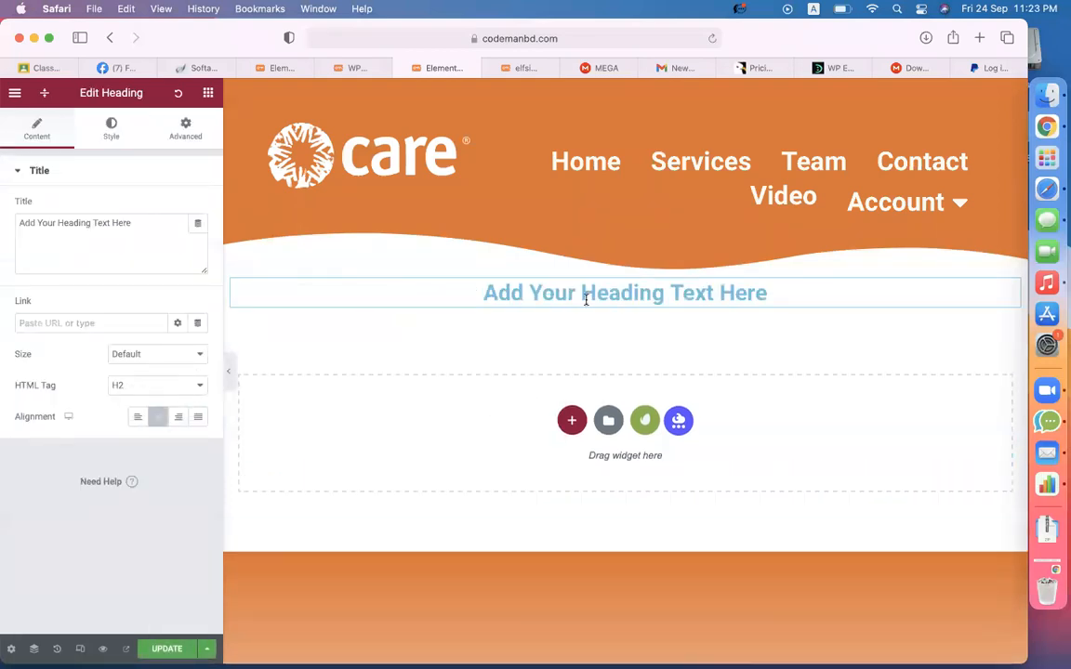
{"action": "left_click", "coordinate": [585, 298]}
{"action": "key", "text": "super+a"}
{"action": "type", "text": "Thanks for your payment."}
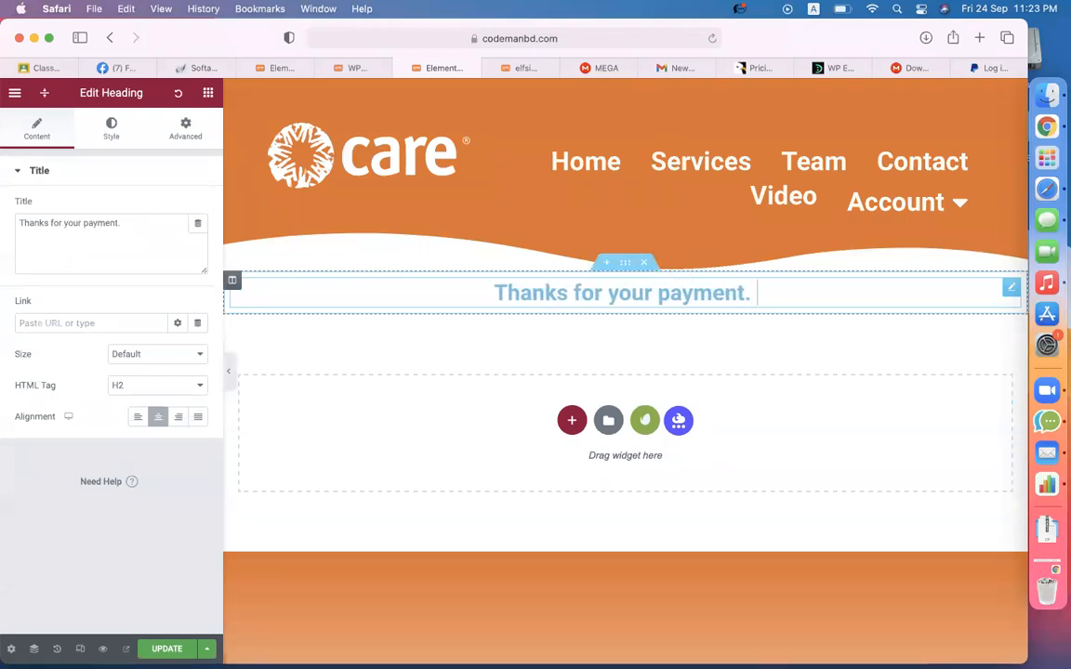
{"action": "key", "text": "Return"}
{"action": "type", "text": "we will contact you"}
{"action": "key", "text": "BackSpace"}
{"action": "key", "text": "BackSpace"}
{"action": "key", "text": "BackSpace"}
{"action": "type", "text": "with yo"}
{"action": "type", "text": "via email."}
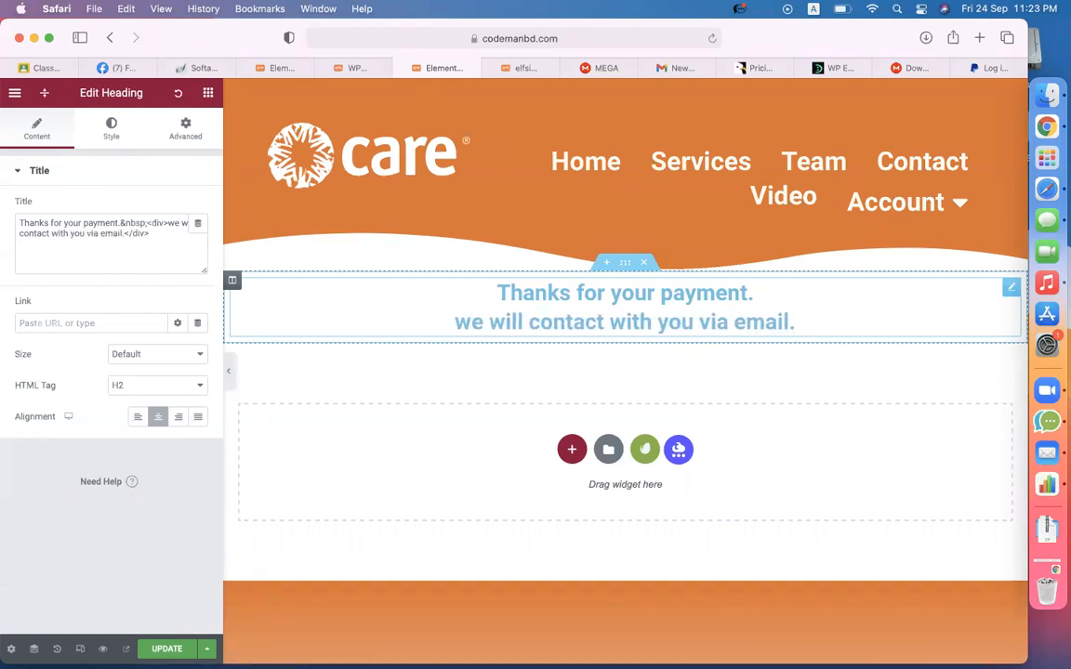
{"action": "left_click", "coordinate": [111, 130]}
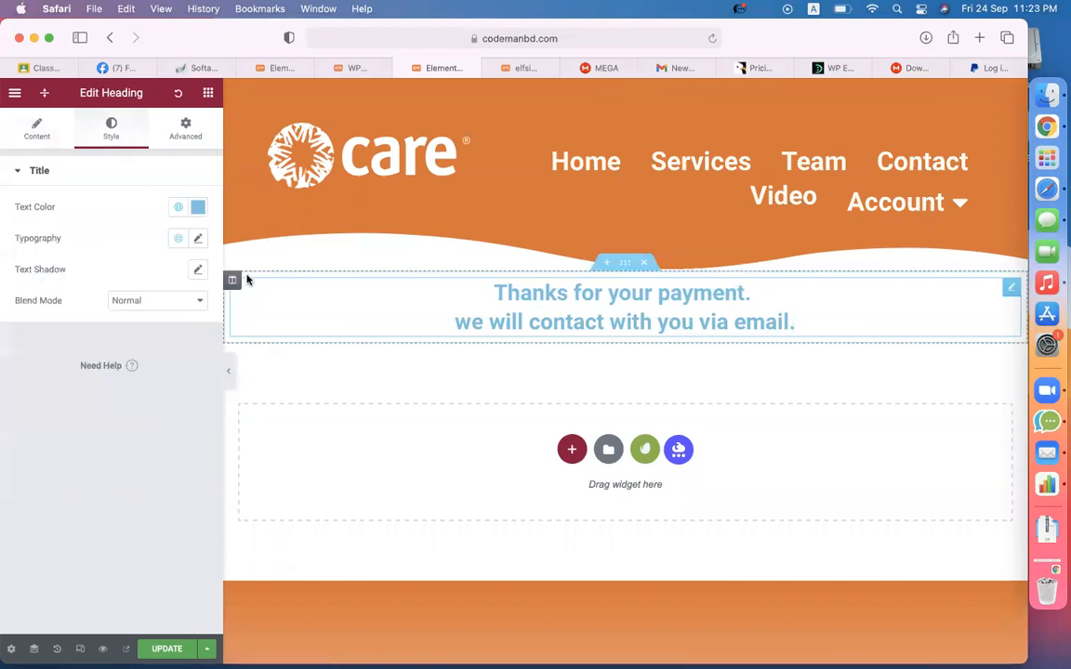
- Colour the heading text dark green
{"action": "left_click", "coordinate": [197, 208]}
{"action": "left_click_drag", "start_coordinate": [121, 399], "coordinate": [73, 399]}
{"action": "mouse_move", "coordinate": [189, 367]}
{"action": "left_mouse_down"}
{"action": "mouse_move", "coordinate": [117, 347]}
{"action": "mouse_move", "coordinate": [105, 328]}
{"action": "mouse_move", "coordinate": [140, 320]}
{"action": "left_mouse_up"}
{"action": "left_click", "coordinate": [161, 579]}
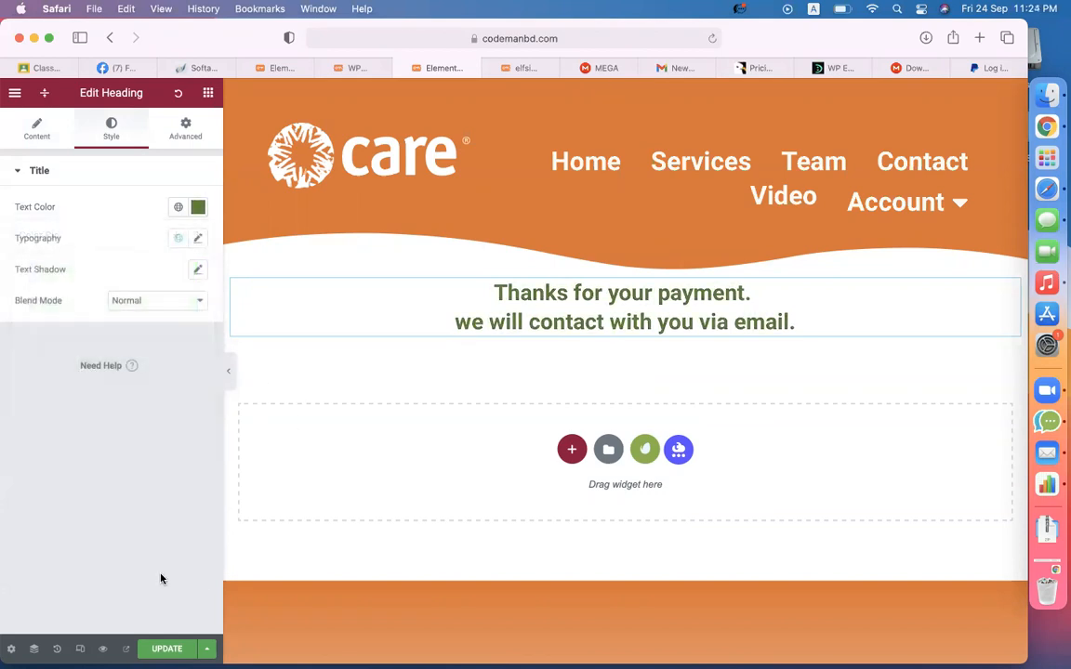
- Give the heading a 100 px top margin, save the page and close the editor
{"action": "left_click", "coordinate": [192, 138]}
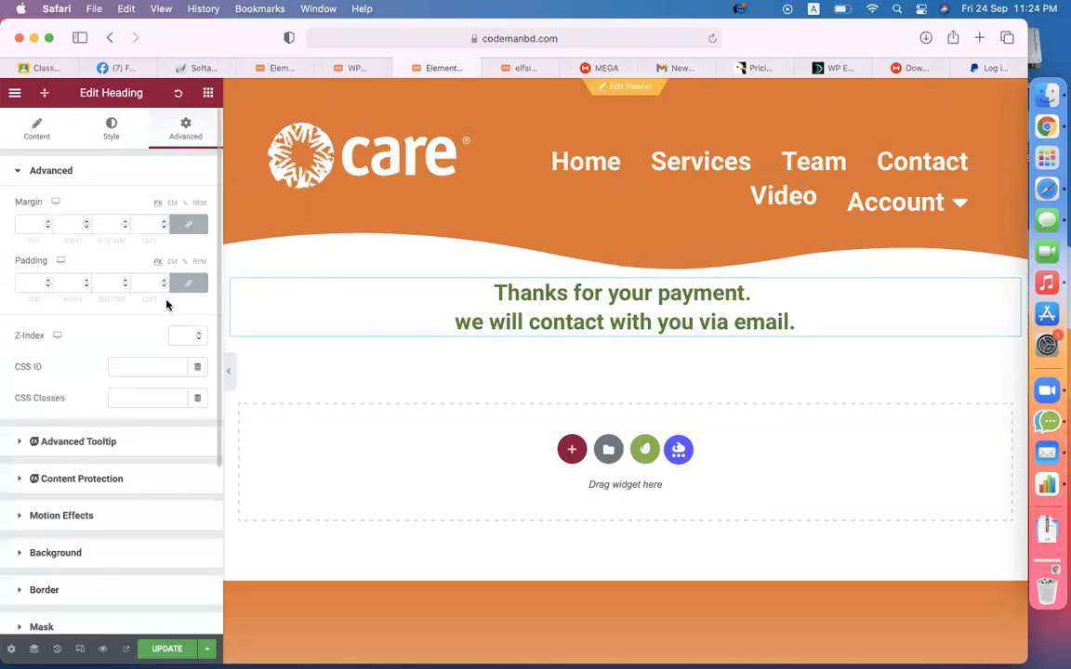
{"action": "left_click", "coordinate": [25, 224]}
{"action": "type", "text": "100"}
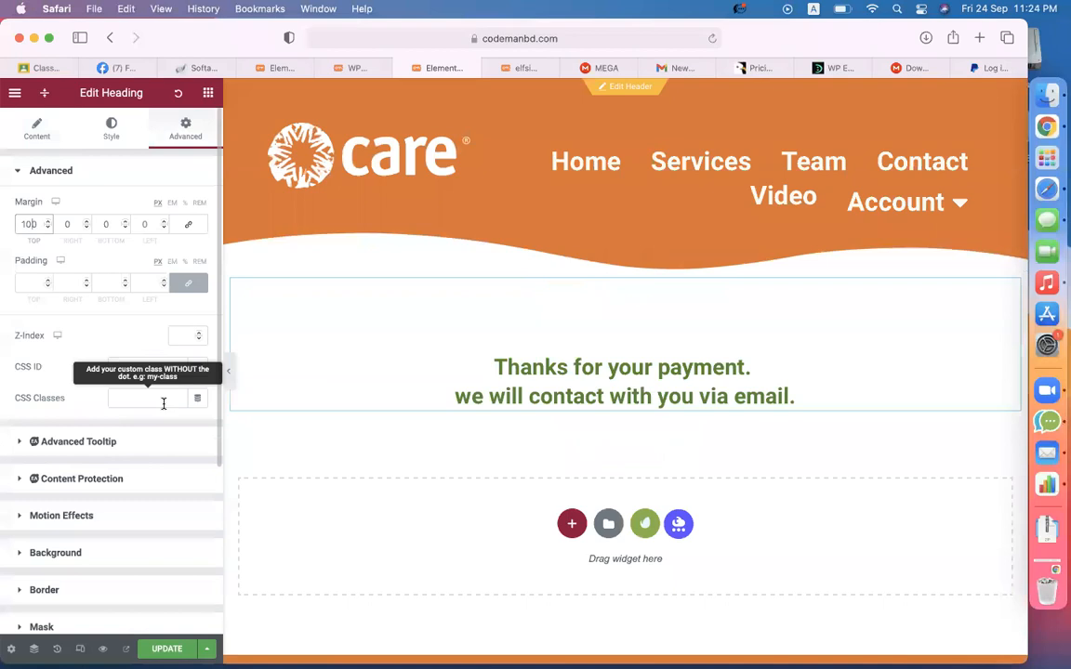
{"action": "left_click", "coordinate": [151, 650]}
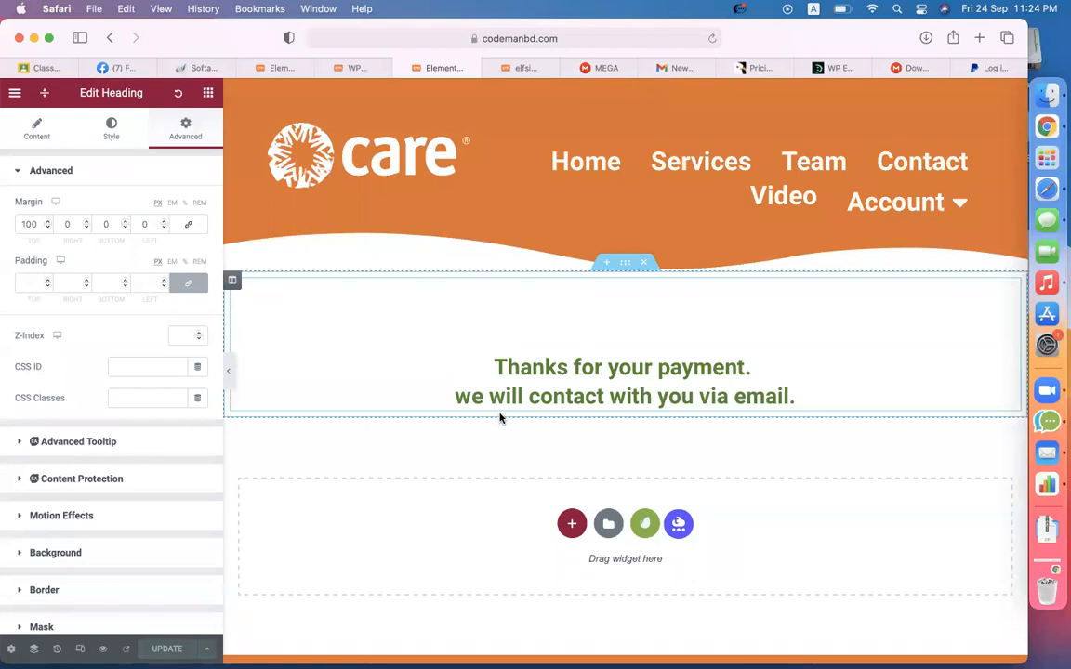
{"action": "left_click", "coordinate": [401, 72]}
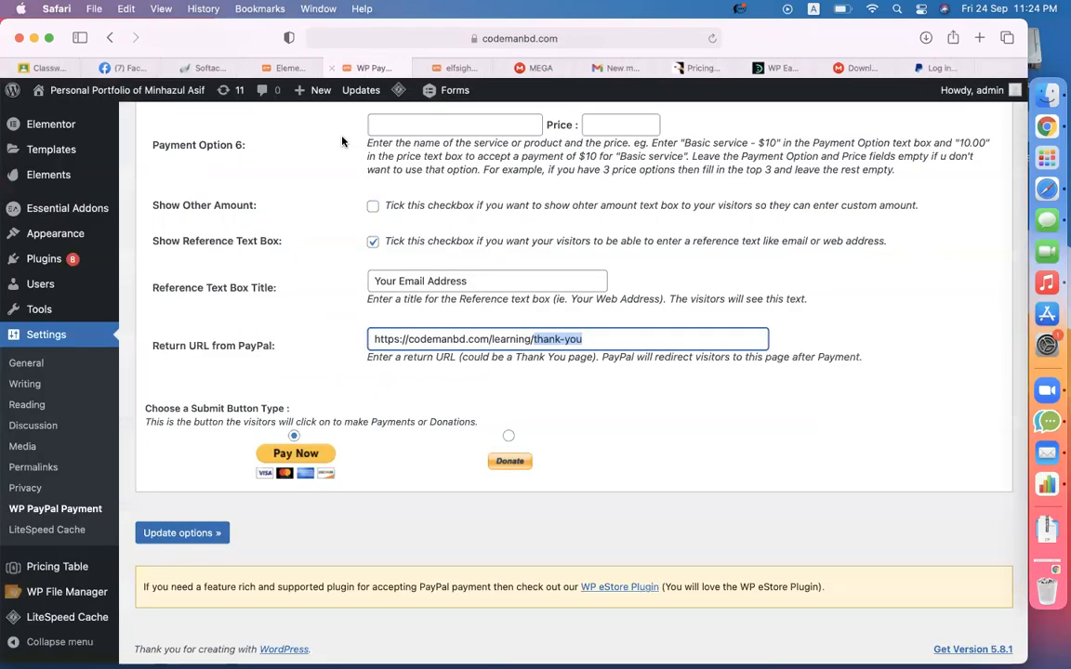
- Save the PayPal payment plugin options
{"action": "key", "text": "super+a"}
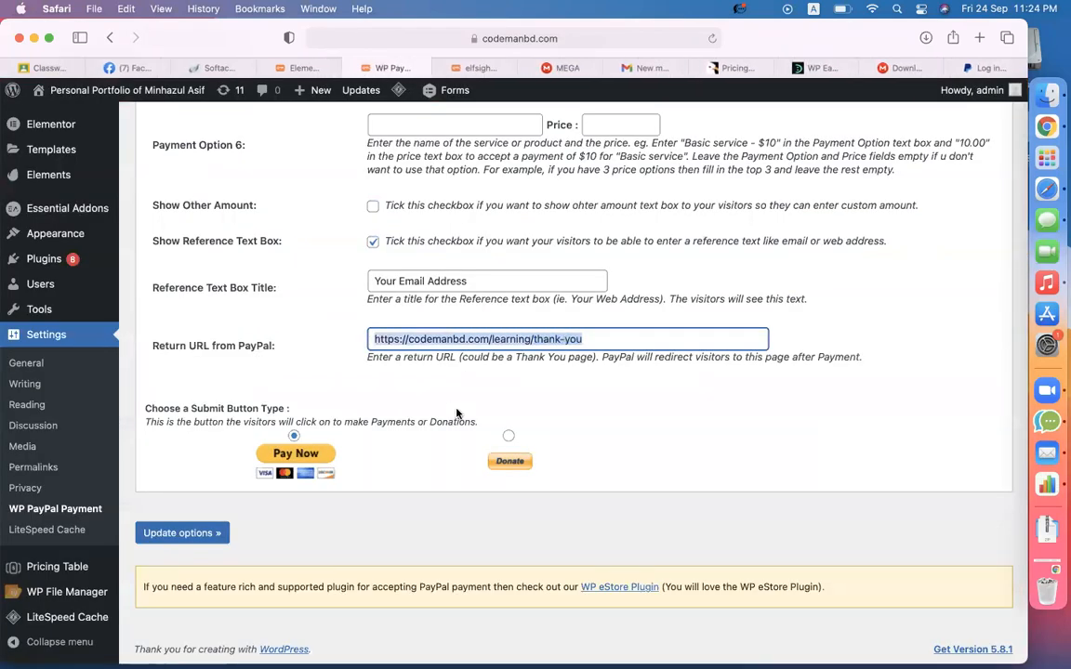
{"action": "left_click", "coordinate": [173, 534]}
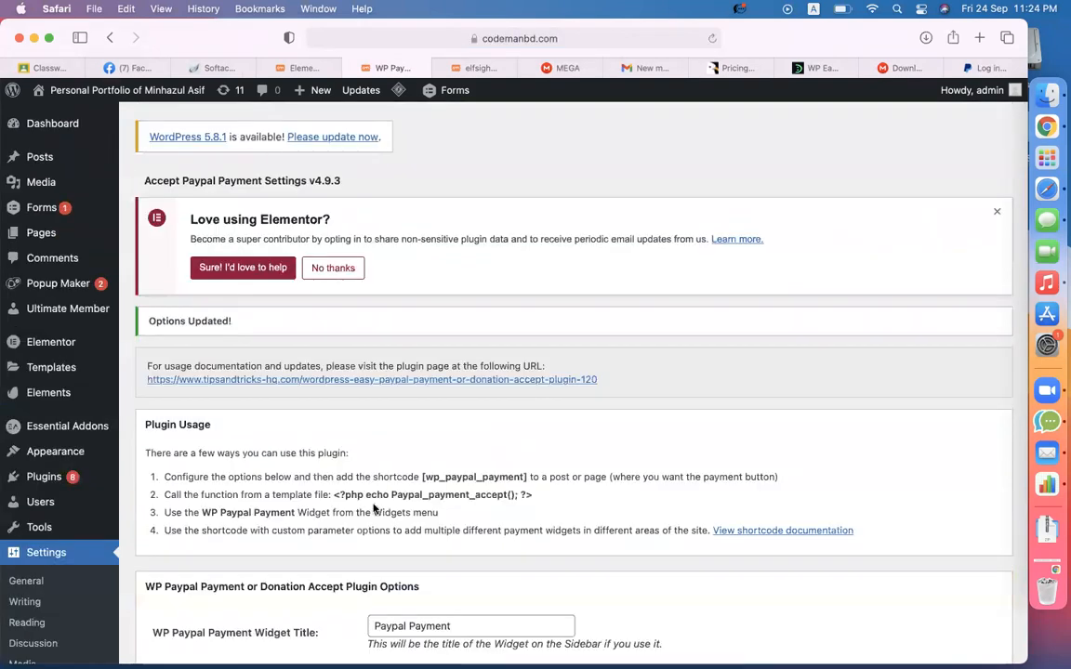
{"action": "scroll", "coordinate": [433, 491], "scroll_direction": "down", "scroll_amount": 2}
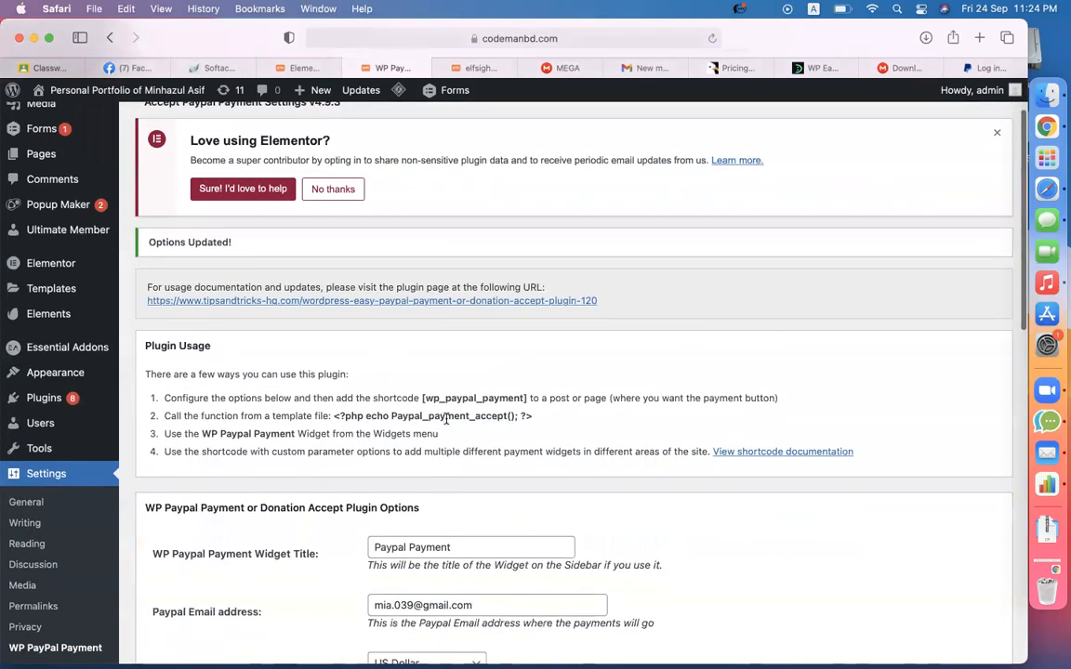
{"action": "scroll", "coordinate": [447, 419], "scroll_direction": "up", "scroll_amount": 5}
- Copy the [wp_paypal_payment] shortcode and go to the Elfsight Pricing Table plugin page
{"action": "left_click_drag", "start_coordinate": [386, 366], "coordinate": [649, 366]}
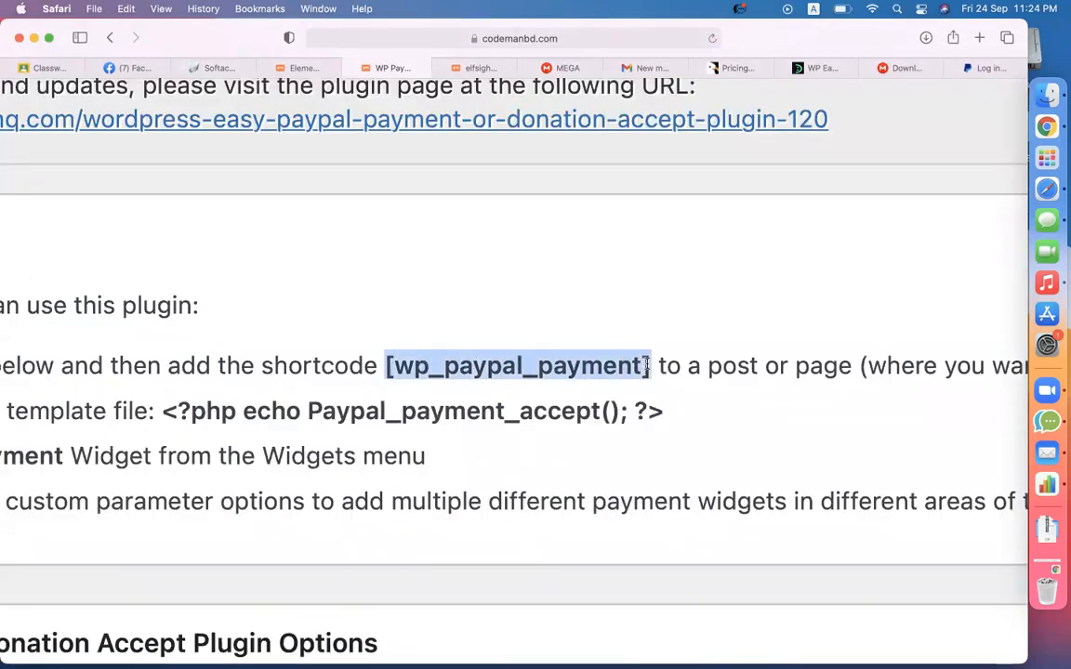
{"action": "key", "text": "super+c"}
{"action": "scroll", "coordinate": [648, 366], "scroll_direction": "down", "scroll_amount": 5}
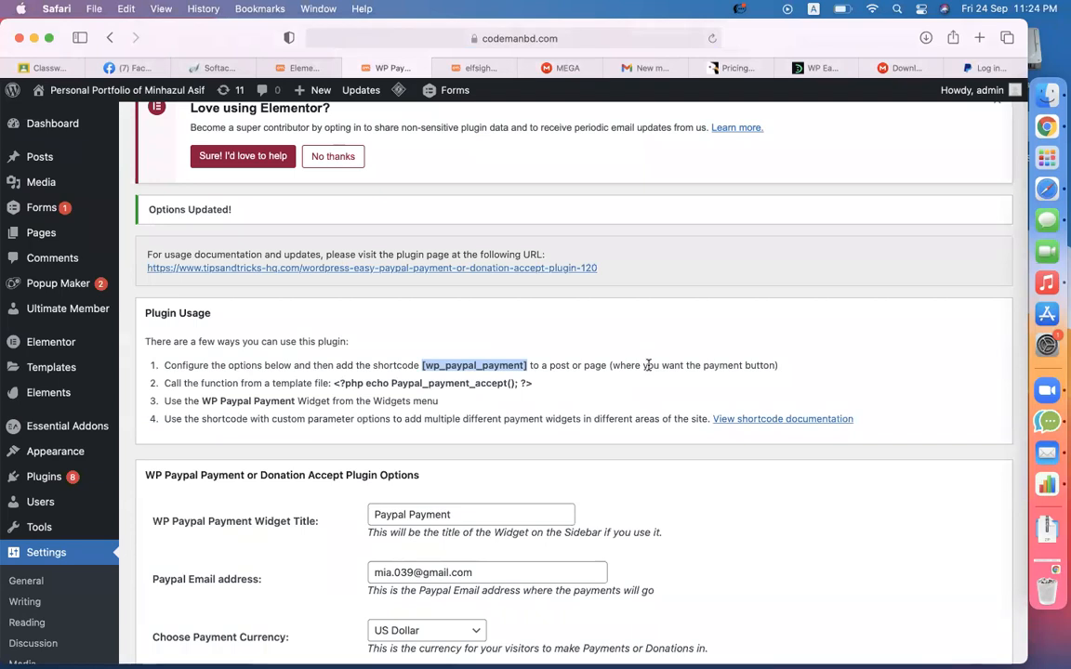
{"action": "scroll", "coordinate": [251, 437], "scroll_direction": "down", "scroll_amount": 4}
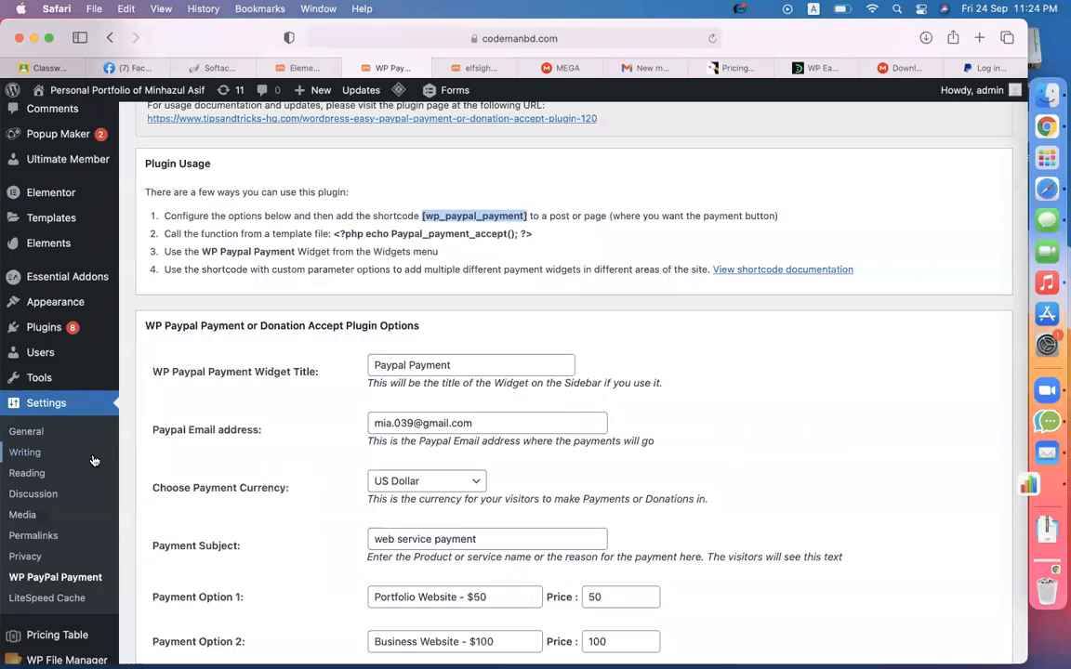
{"action": "scroll", "coordinate": [48, 493], "scroll_direction": "down", "scroll_amount": 4}
{"action": "left_click", "coordinate": [47, 567]}
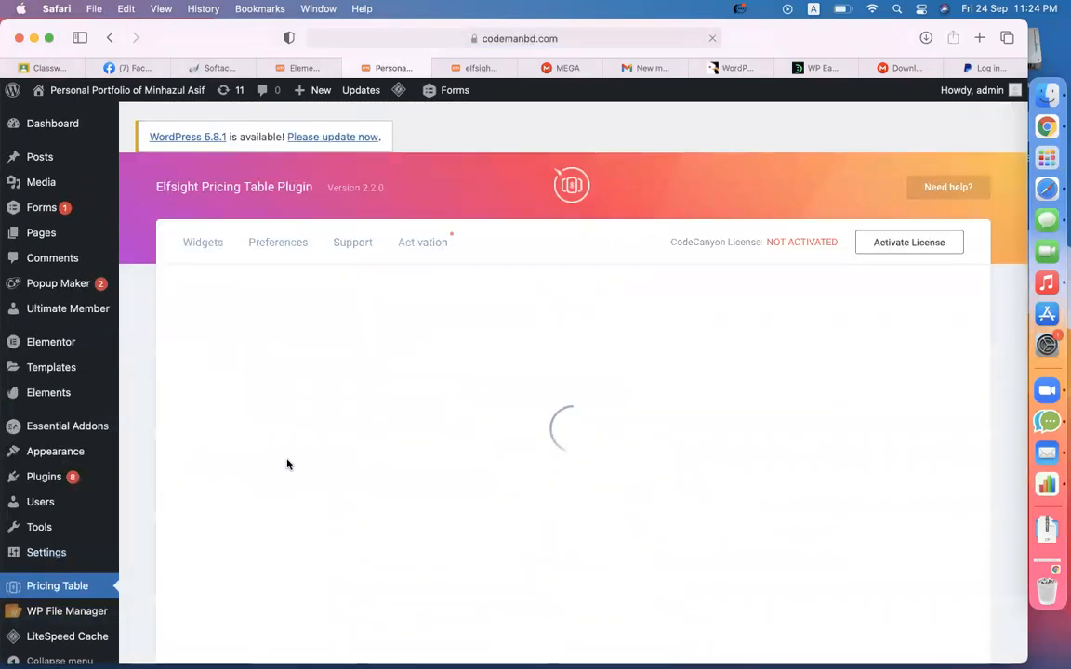
{"action": "left_click", "coordinate": [681, 470]}
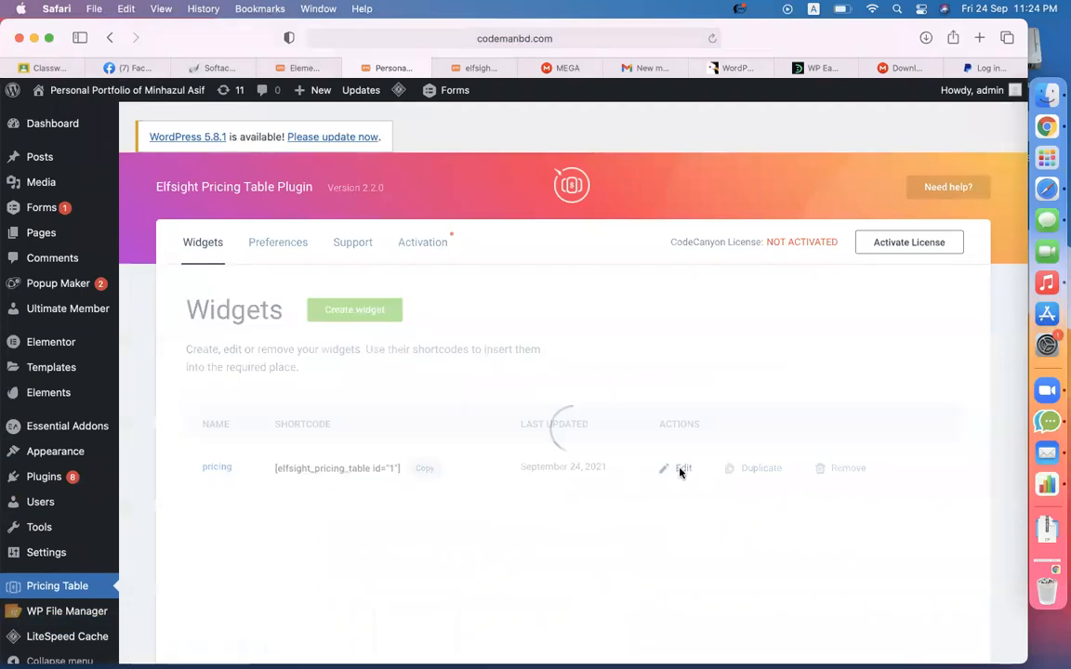
{"action": "scroll", "coordinate": [520, 499], "scroll_direction": "down", "scroll_amount": 5}
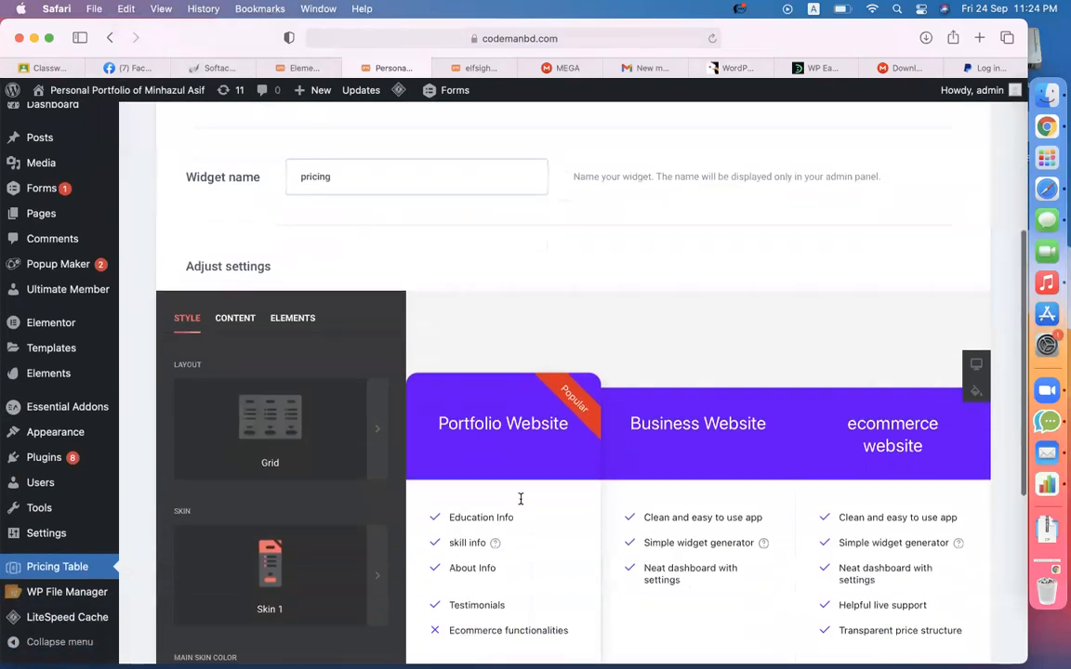
{"action": "left_click", "coordinate": [232, 217]}
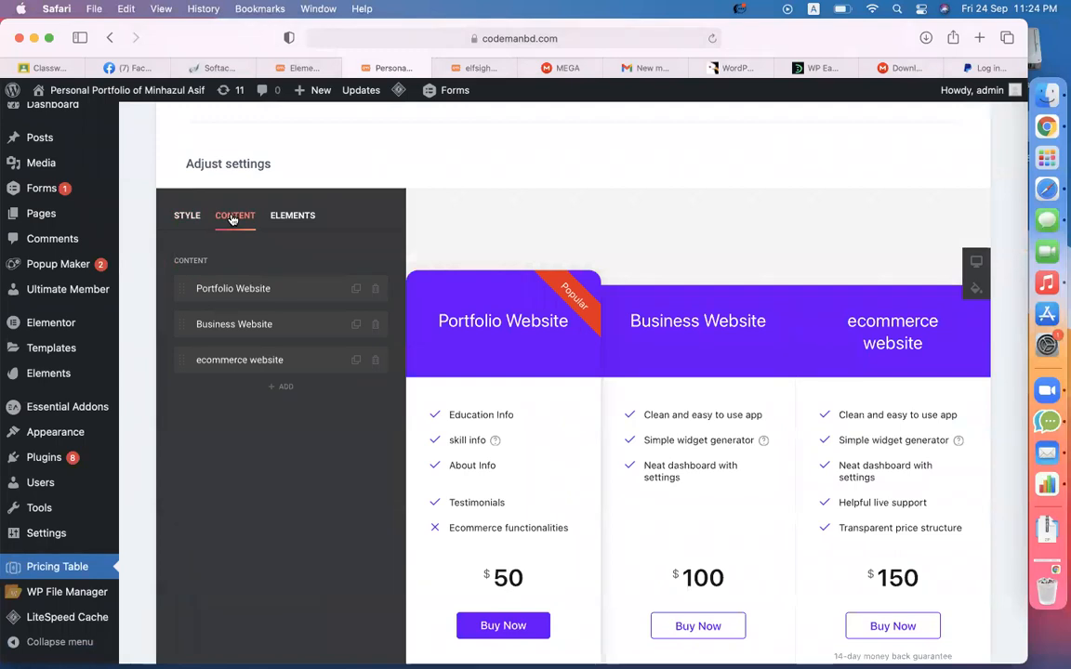
{"action": "left_click", "coordinate": [231, 290]}
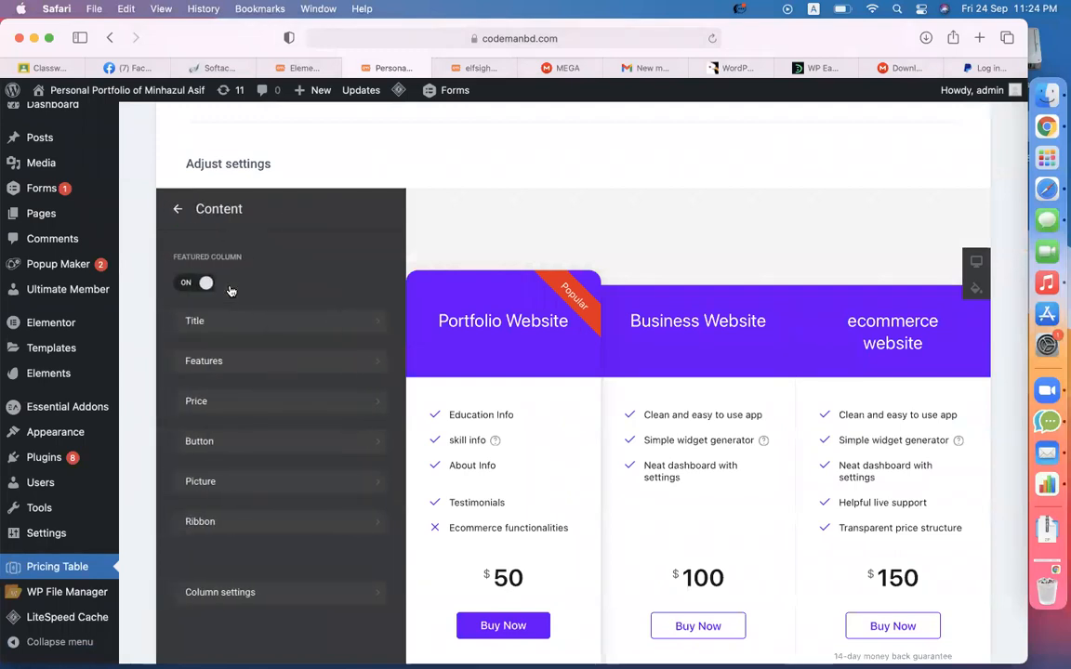
{"action": "left_click", "coordinate": [214, 442]}
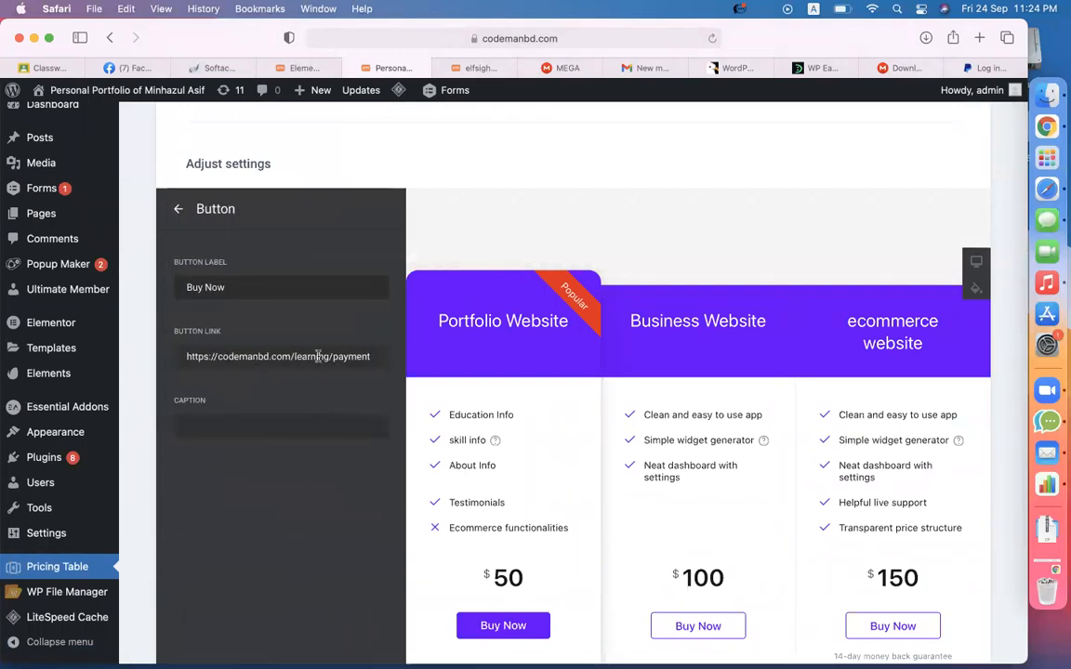
{"action": "left_click_drag", "start_coordinate": [330, 356], "coordinate": [159, 356]}
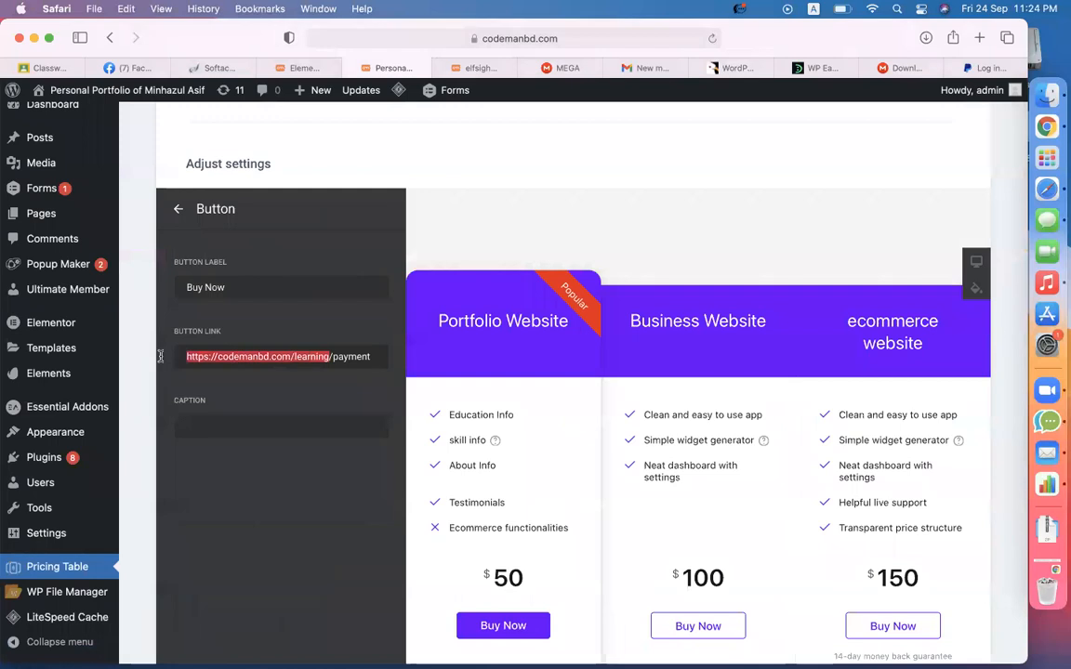
{"action": "double_click", "coordinate": [352, 356]}
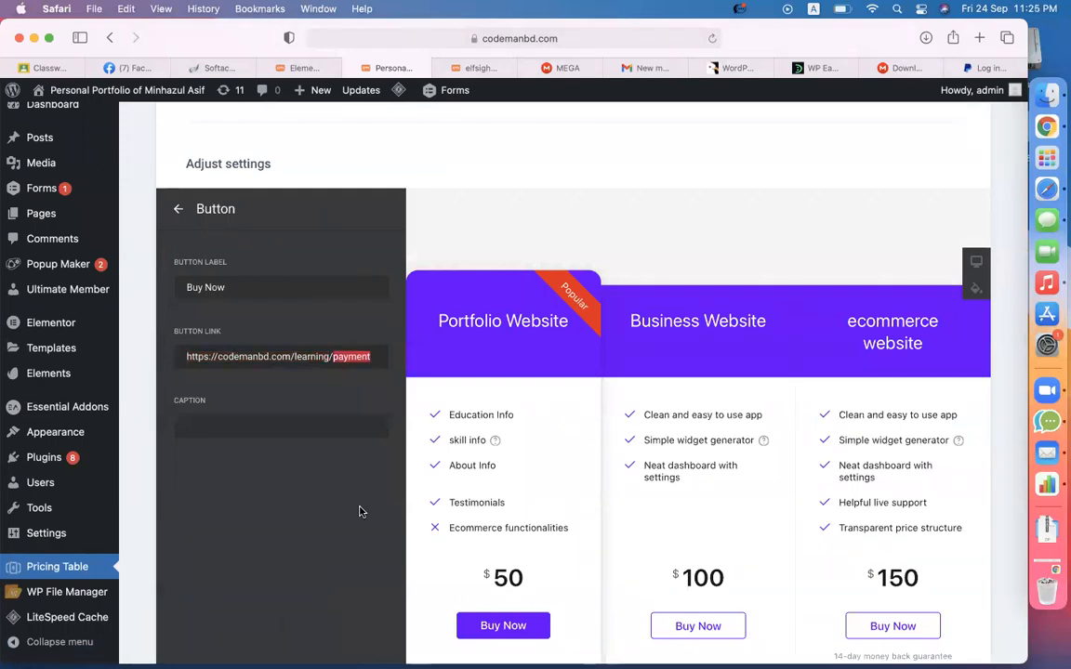
{"action": "scroll", "coordinate": [279, 467], "scroll_direction": "up", "scroll_amount": 4}
- Publish a new 'payment' page, which gets the permalink .../learning/payment-2/
{"action": "mouse_move", "coordinate": [48, 237]}
{"action": "left_click", "coordinate": [153, 256]}
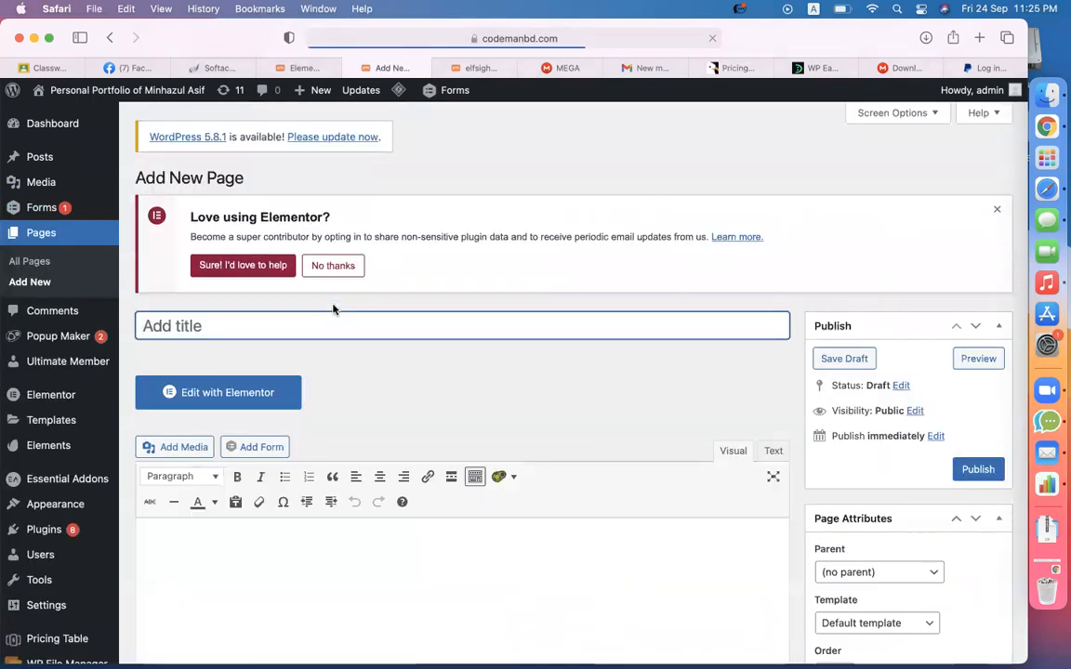
{"action": "type", "text": "payment"}
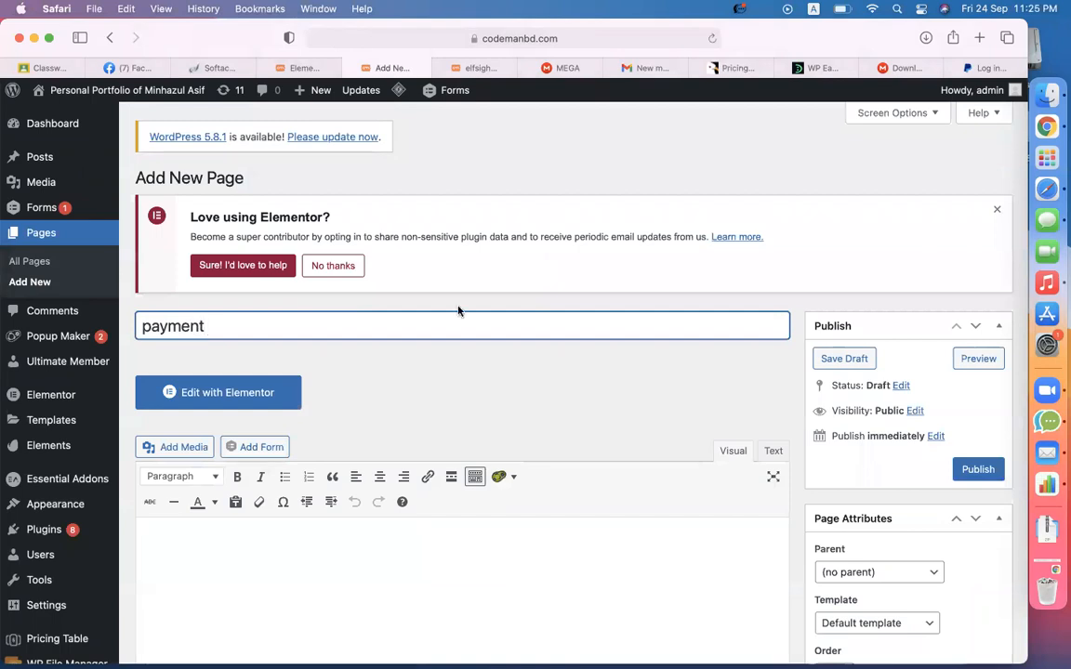
{"action": "left_click", "coordinate": [976, 470]}
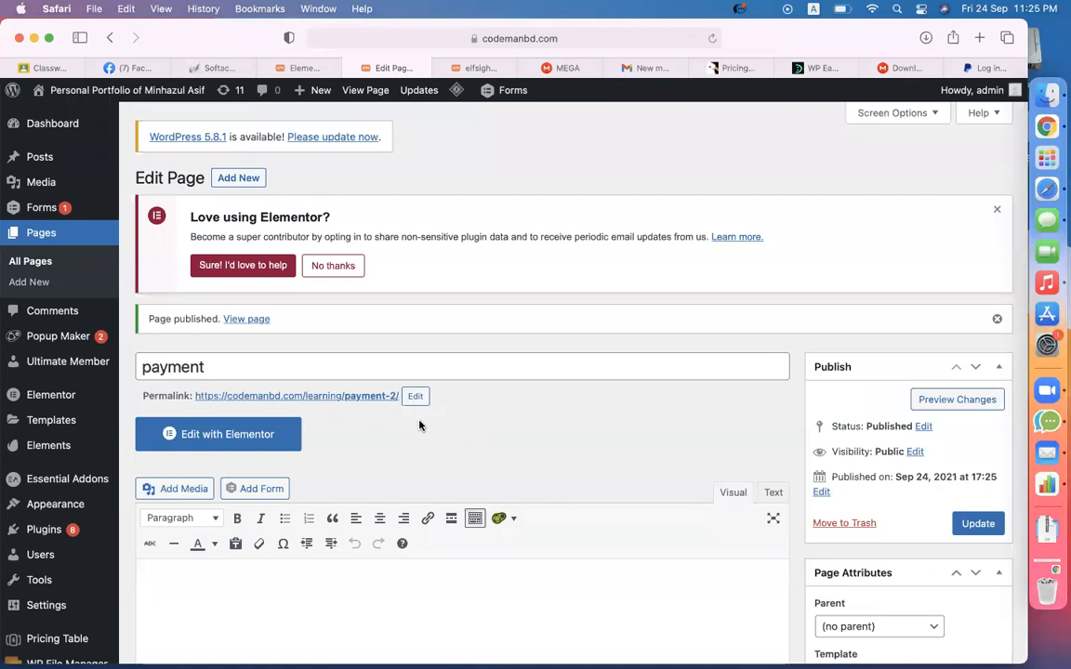
{"action": "scroll", "coordinate": [419, 424], "scroll_direction": "down", "scroll_amount": 4}
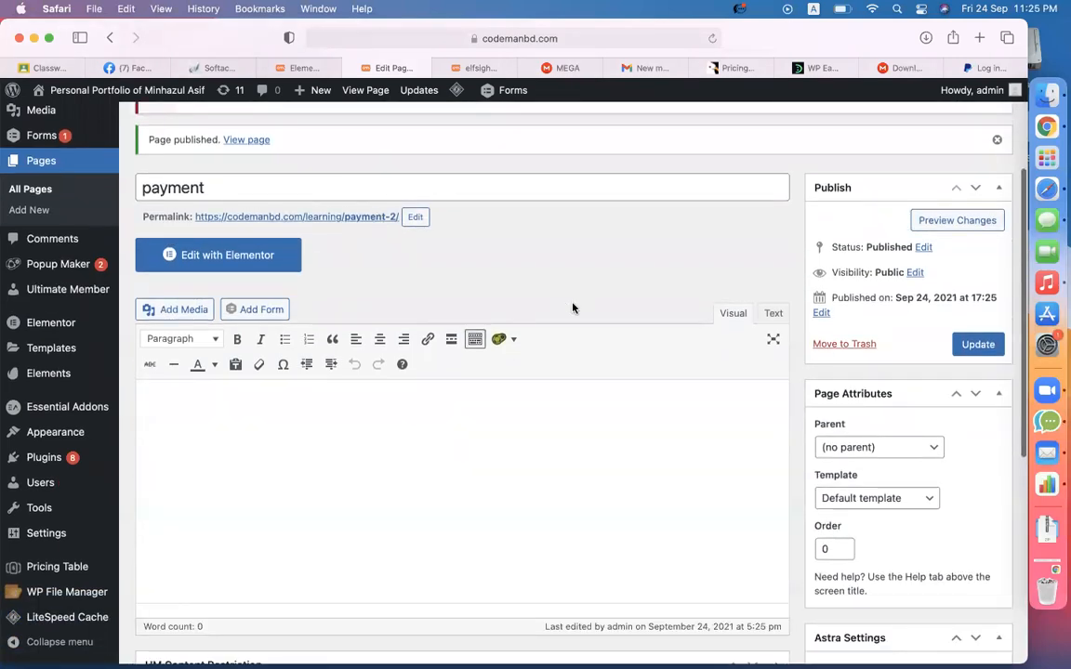
- Add a centred heading with 50 px margins to the payment page in Elementor
{"action": "left_click", "coordinate": [287, 269]}
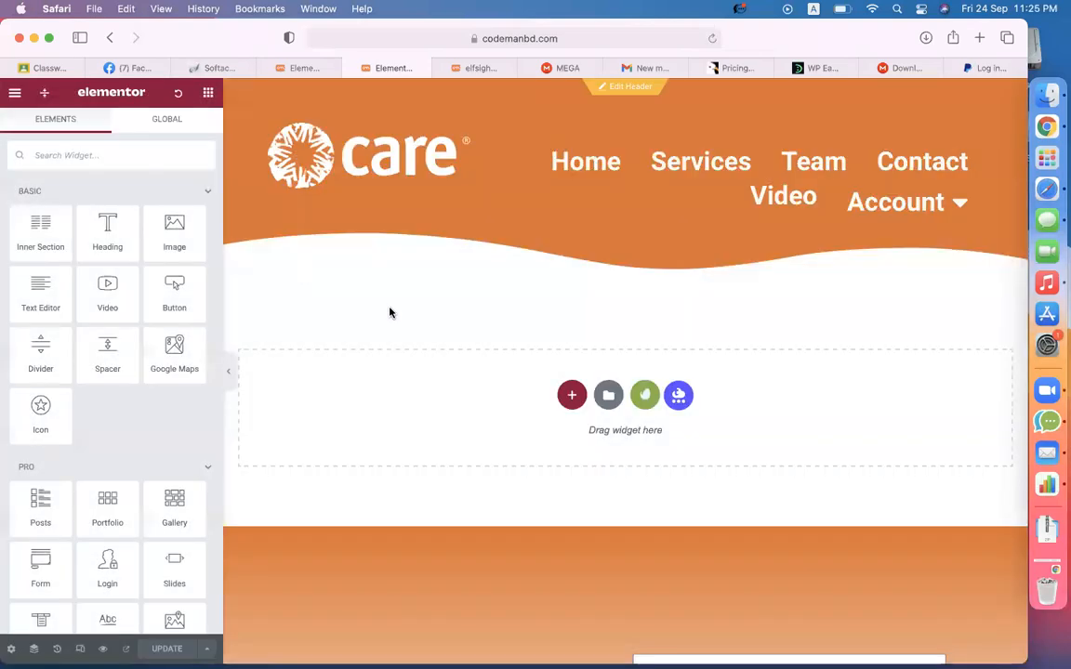
{"action": "left_click_drag", "start_coordinate": [109, 235], "coordinate": [571, 400]}
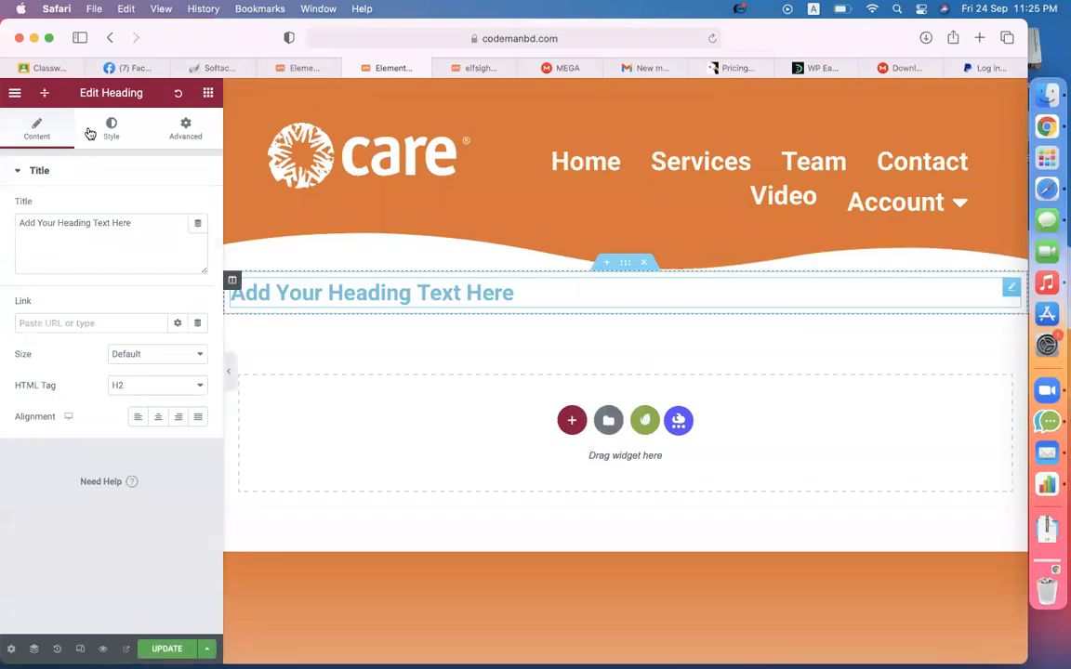
{"action": "left_click", "coordinate": [158, 417]}
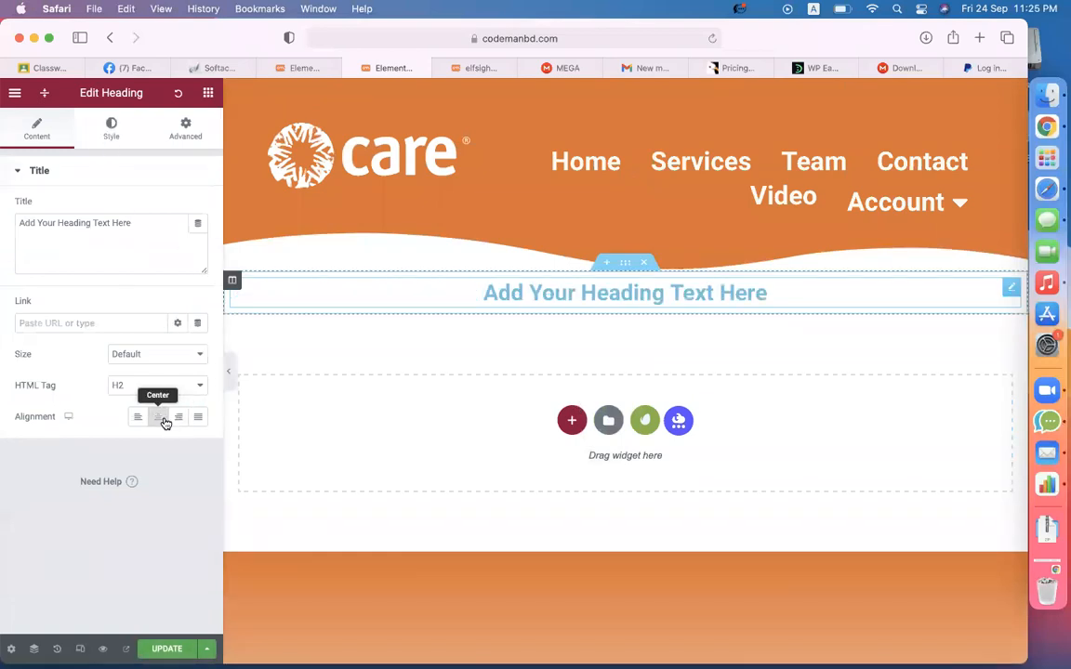
{"action": "left_click", "coordinate": [186, 136]}
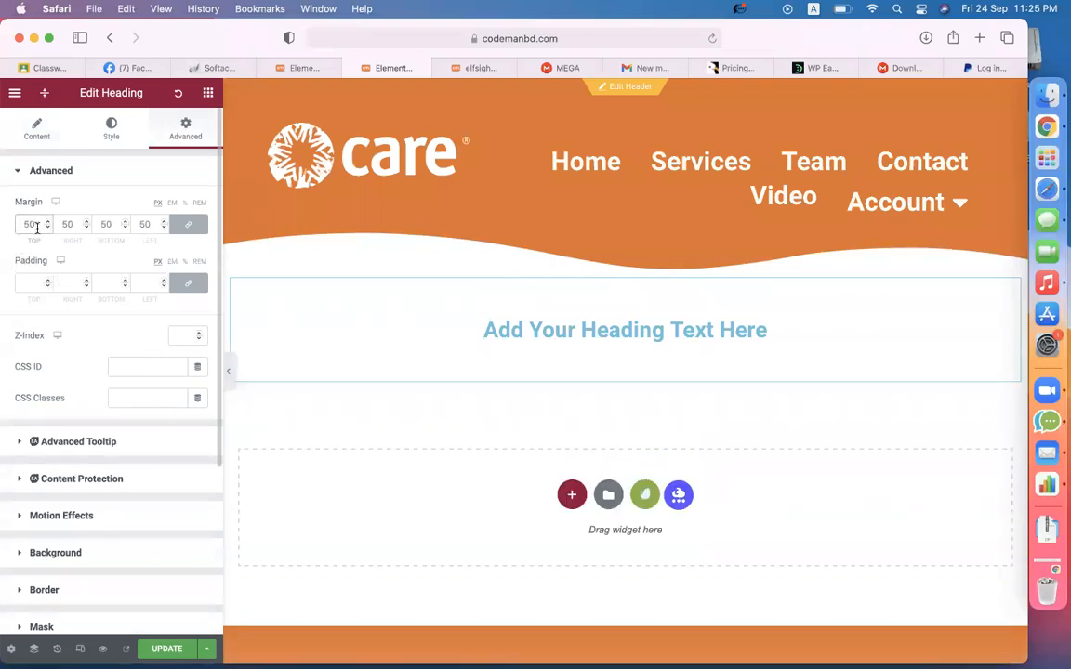
- Retitle the heading 'Buy Our Services' and colour it purple
{"action": "left_click", "coordinate": [29, 129]}
{"action": "triple_click", "coordinate": [112, 237]}
{"action": "type", "text": "B"}
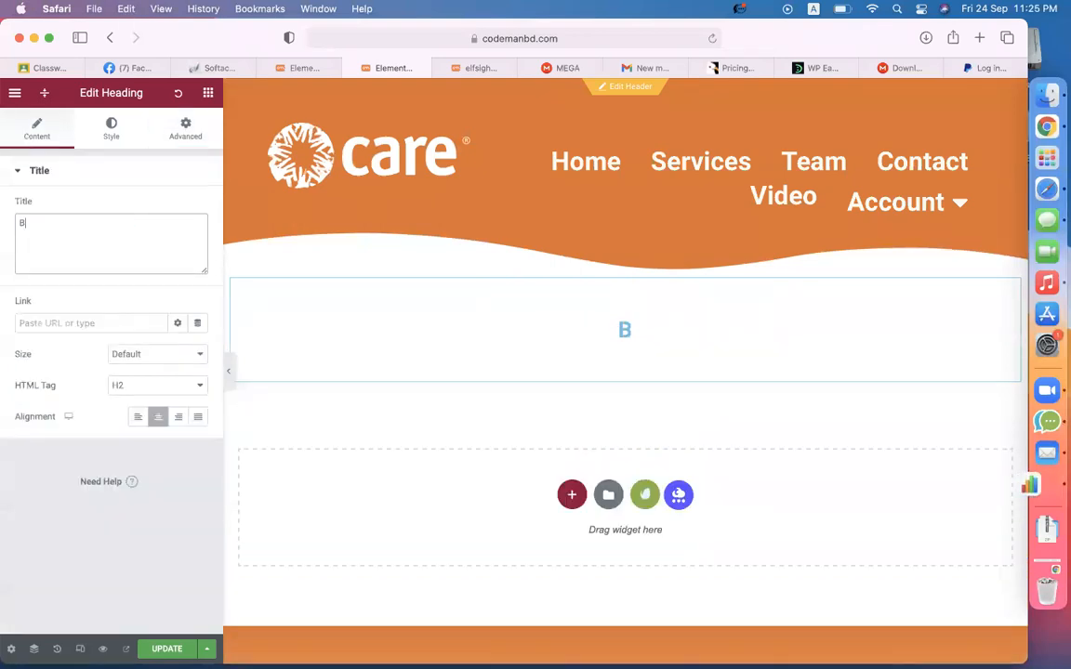
{"action": "type", "text": "uy Our S"}
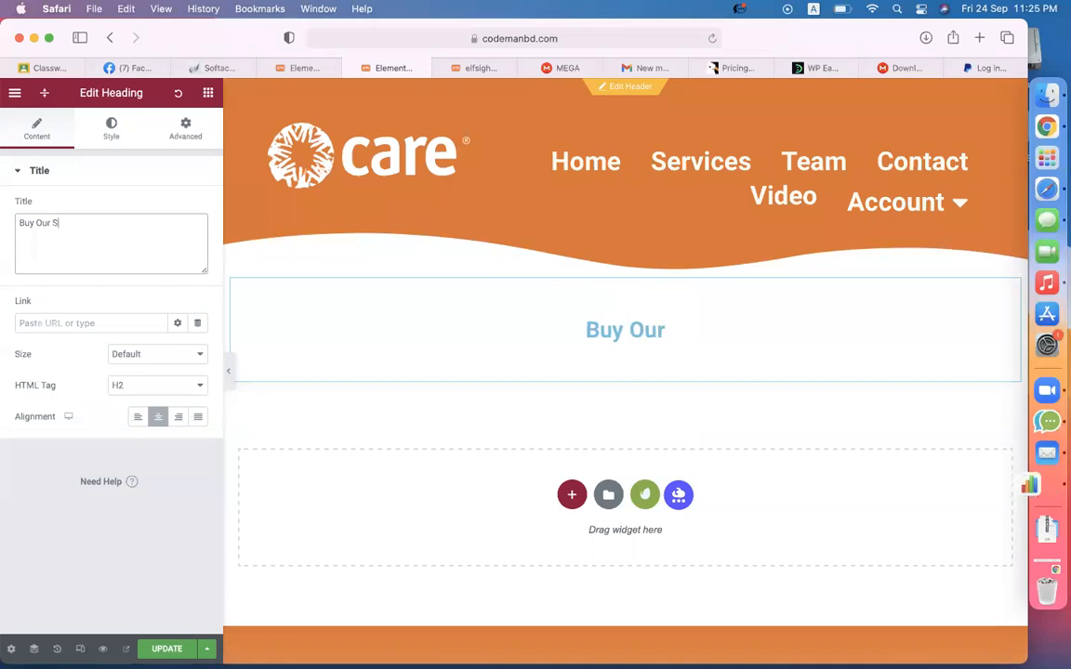
{"action": "type", "text": "ervices"}
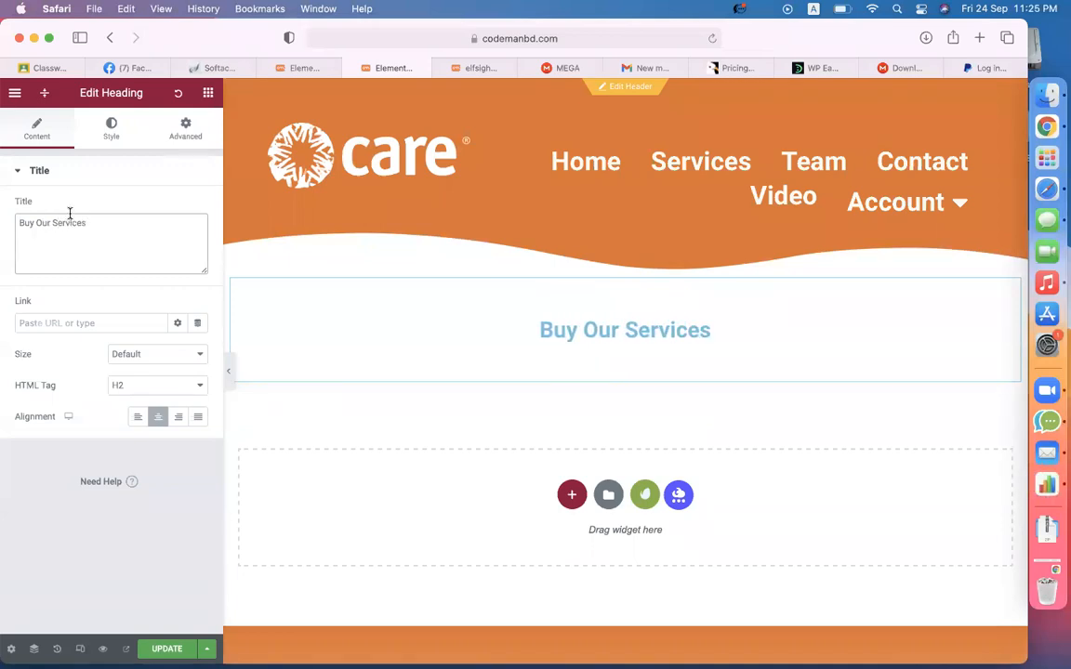
{"action": "left_click", "coordinate": [110, 129]}
{"action": "left_click", "coordinate": [198, 206]}
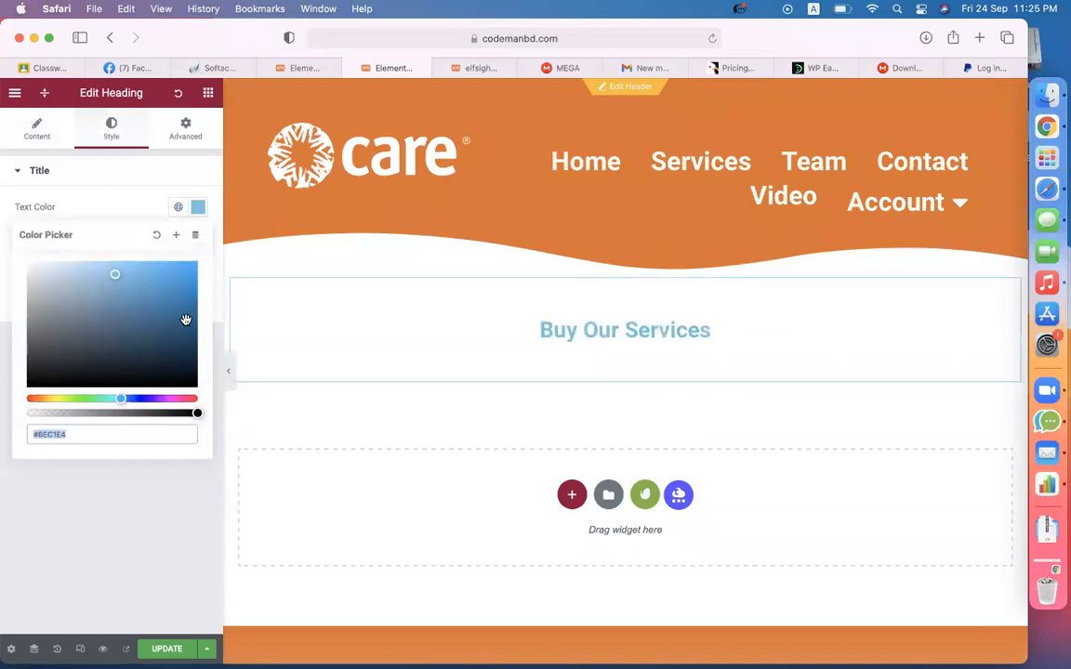
{"action": "left_click", "coordinate": [142, 400]}
{"action": "left_click", "coordinate": [142, 524]}
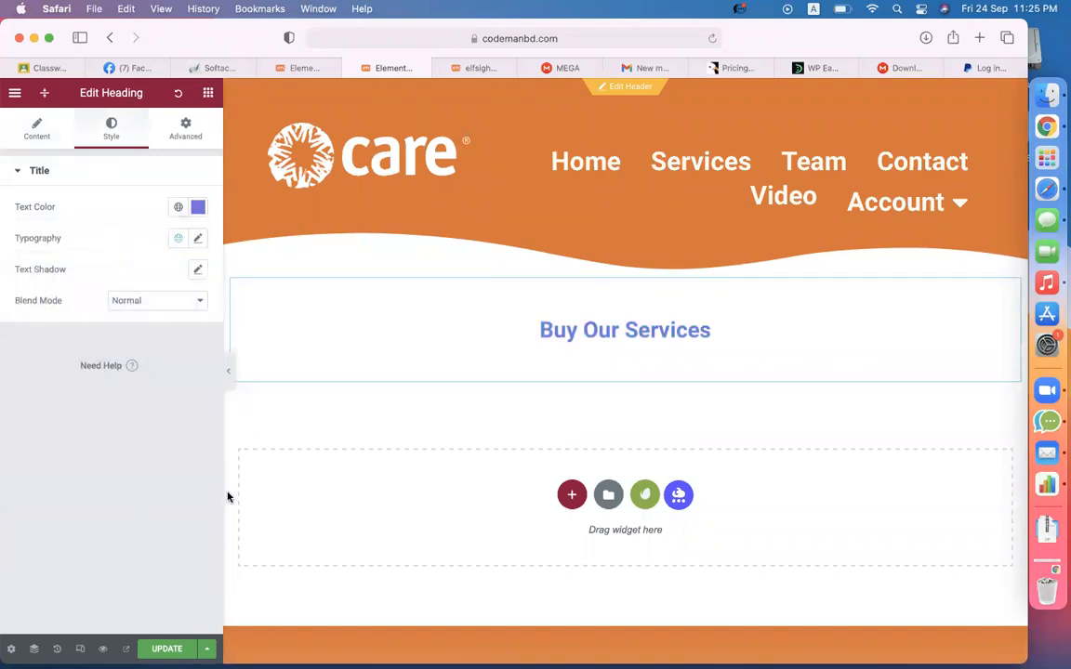
{"action": "left_click", "coordinate": [209, 93]}
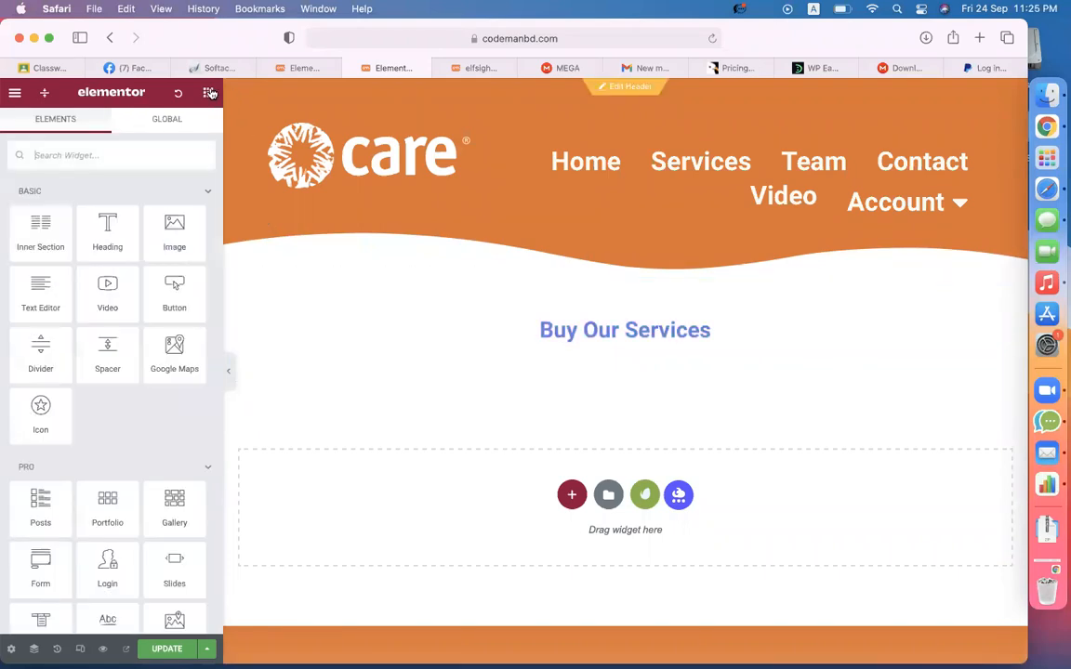
{"action": "type", "text": "sho"}
{"action": "left_click_drag", "start_coordinate": [39, 210], "coordinate": [613, 340]}
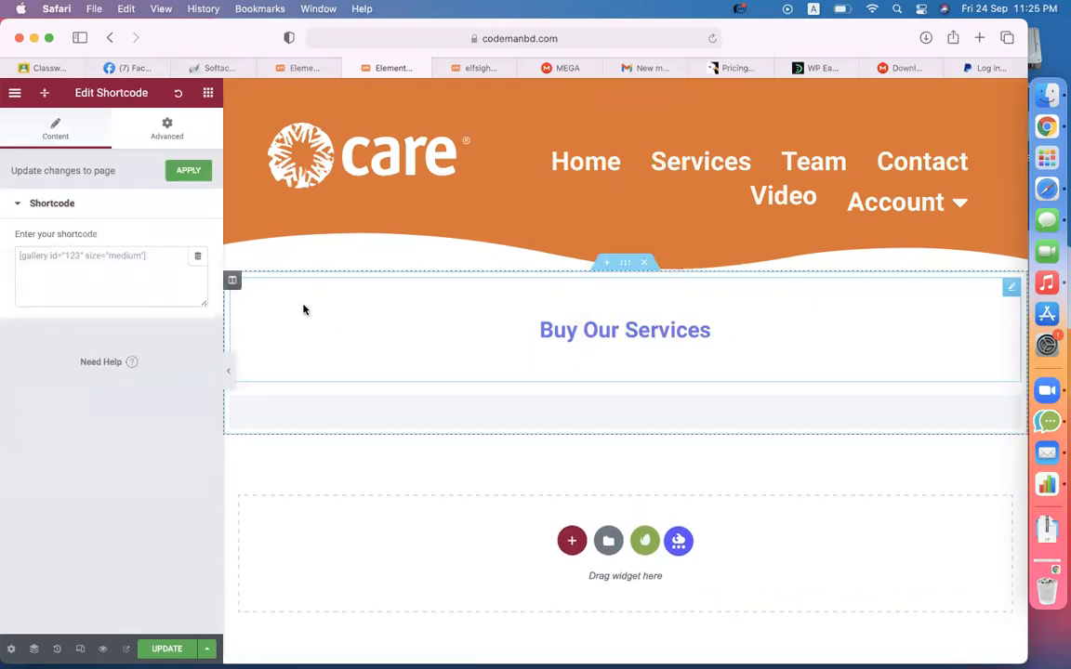
{"action": "left_click", "coordinate": [153, 301]}
{"action": "type", "text": "[wp_paypal_payment]"}
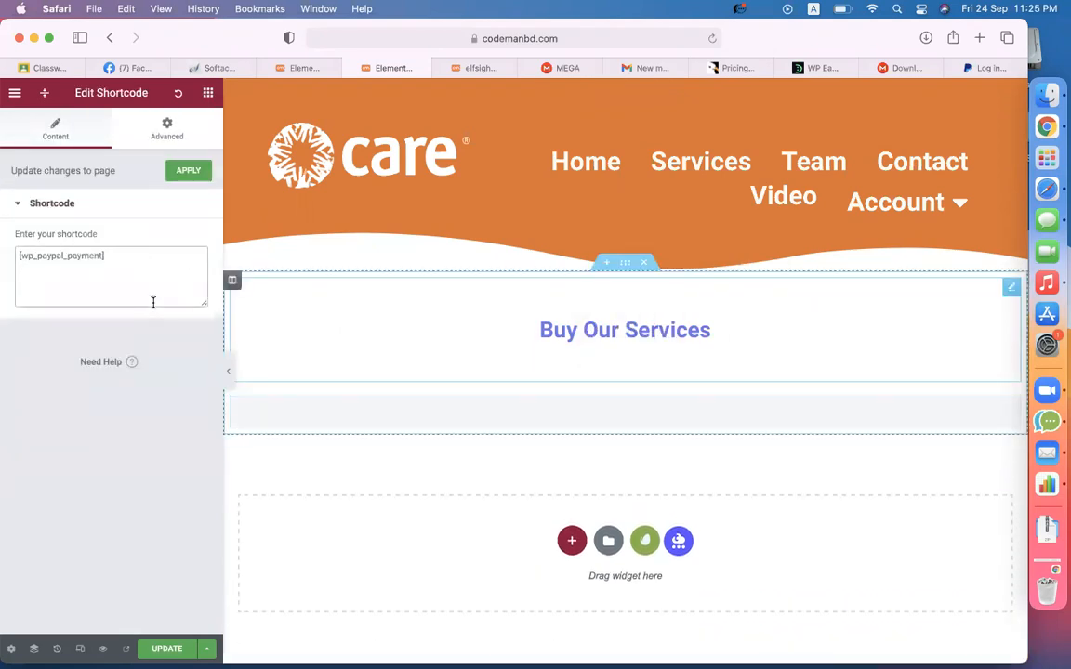
{"action": "scroll", "coordinate": [429, 505], "scroll_direction": "down", "scroll_amount": 3}
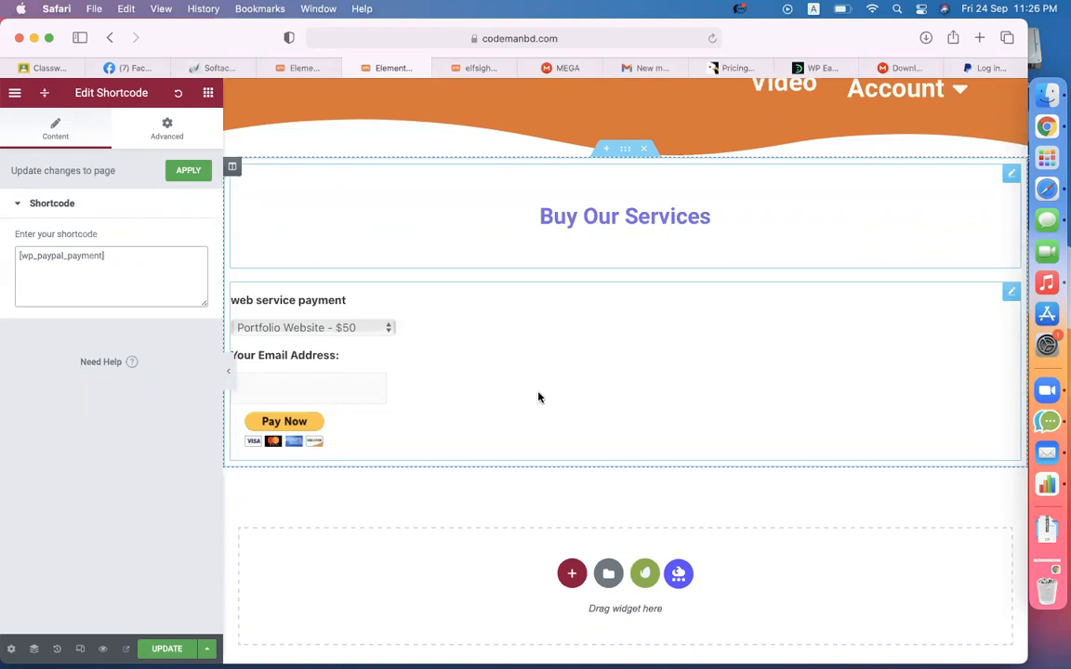
{"action": "right_click", "coordinate": [1004, 300]}
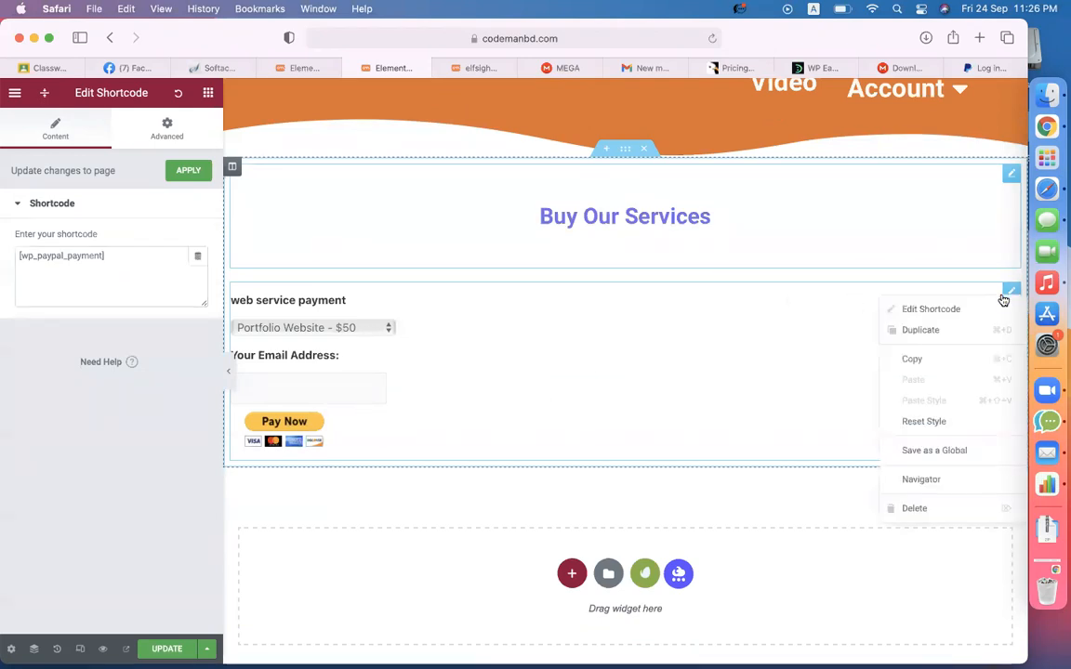
{"action": "left_click", "coordinate": [906, 509]}
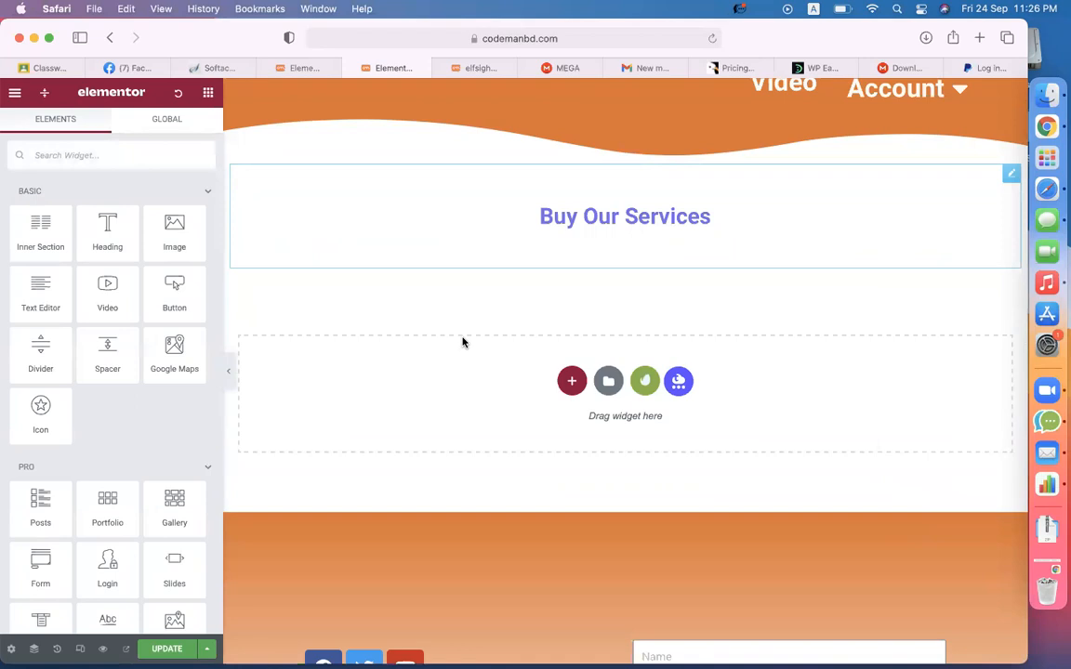
- Add a three-column section with the [wp_paypal_payment] shortcode in its middle column
{"action": "left_click", "coordinate": [571, 380]}
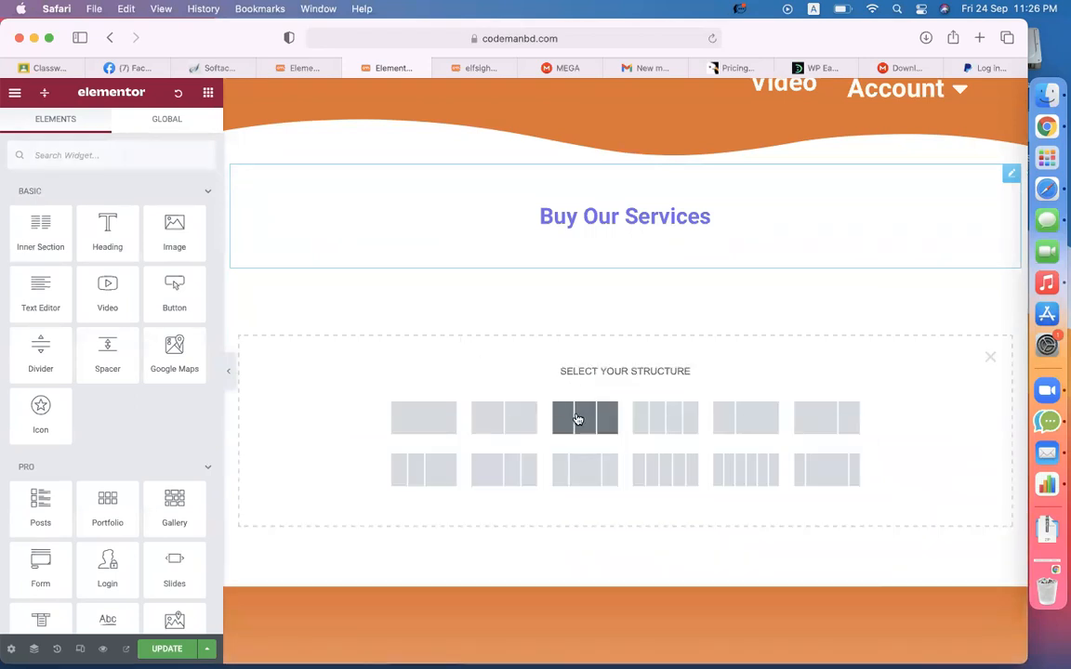
{"action": "left_click", "coordinate": [577, 419]}
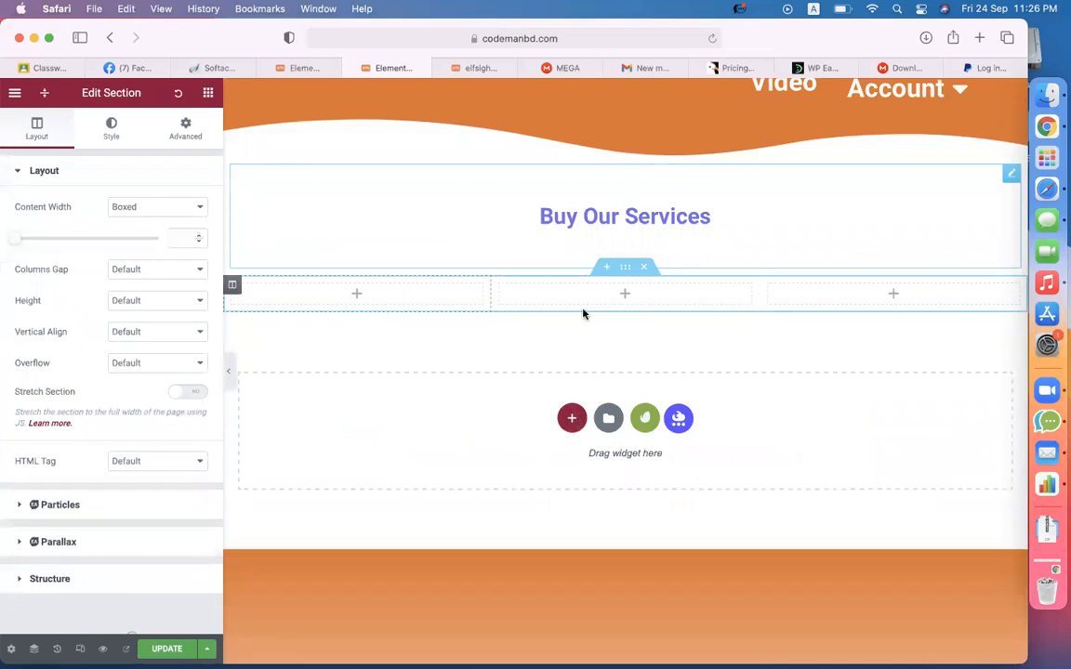
{"action": "left_click", "coordinate": [208, 93]}
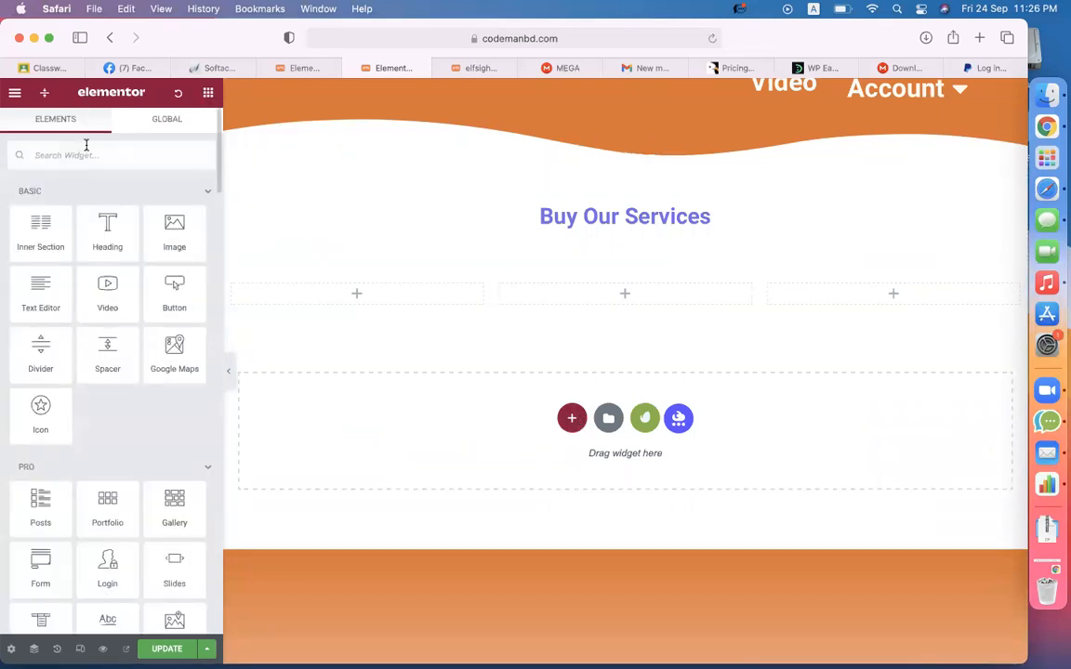
{"action": "type", "text": "sh"}
{"action": "left_click_drag", "start_coordinate": [42, 213], "coordinate": [626, 303]}
{"action": "type", "text": "[wp_paypal_payment]"}
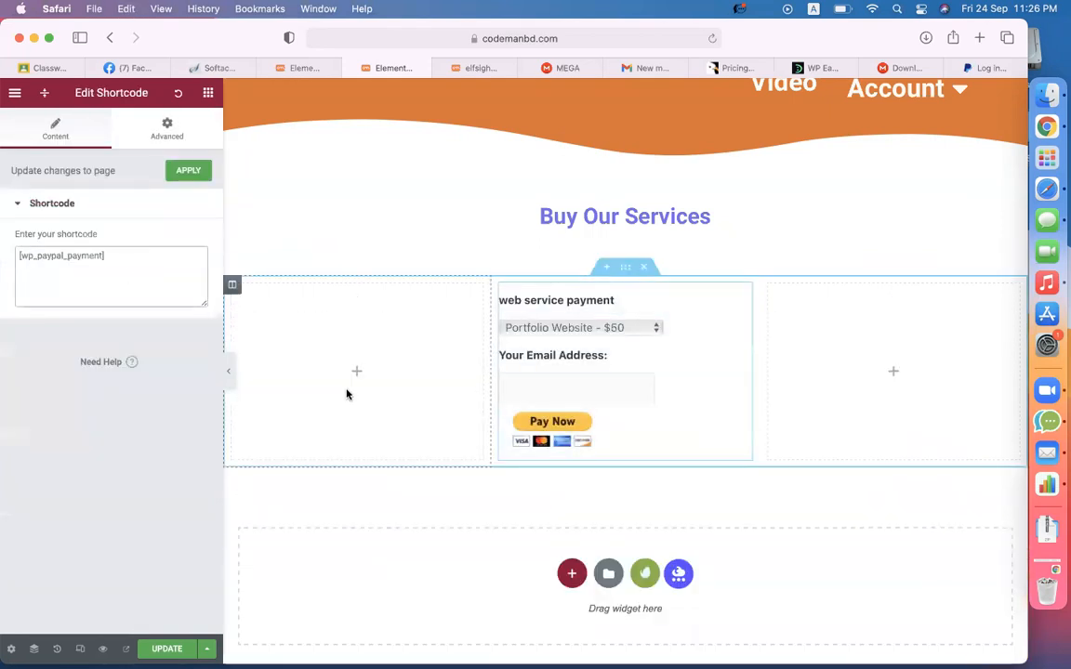
- Save the payment page in Elementor
{"action": "left_click", "coordinate": [170, 648]}
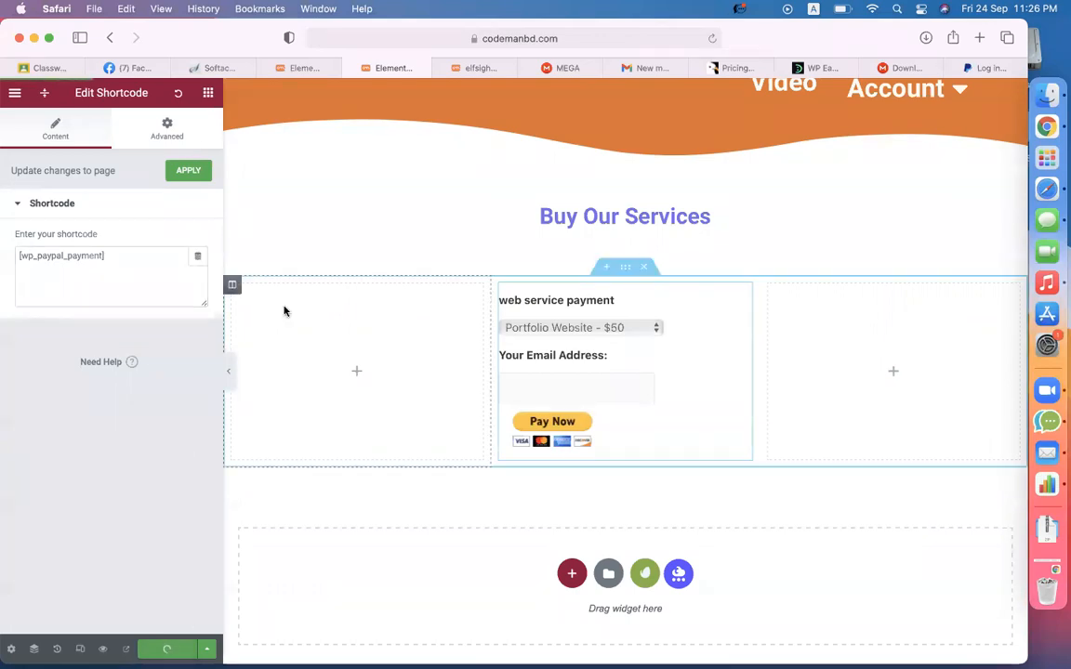
{"action": "left_click", "coordinate": [296, 68]}
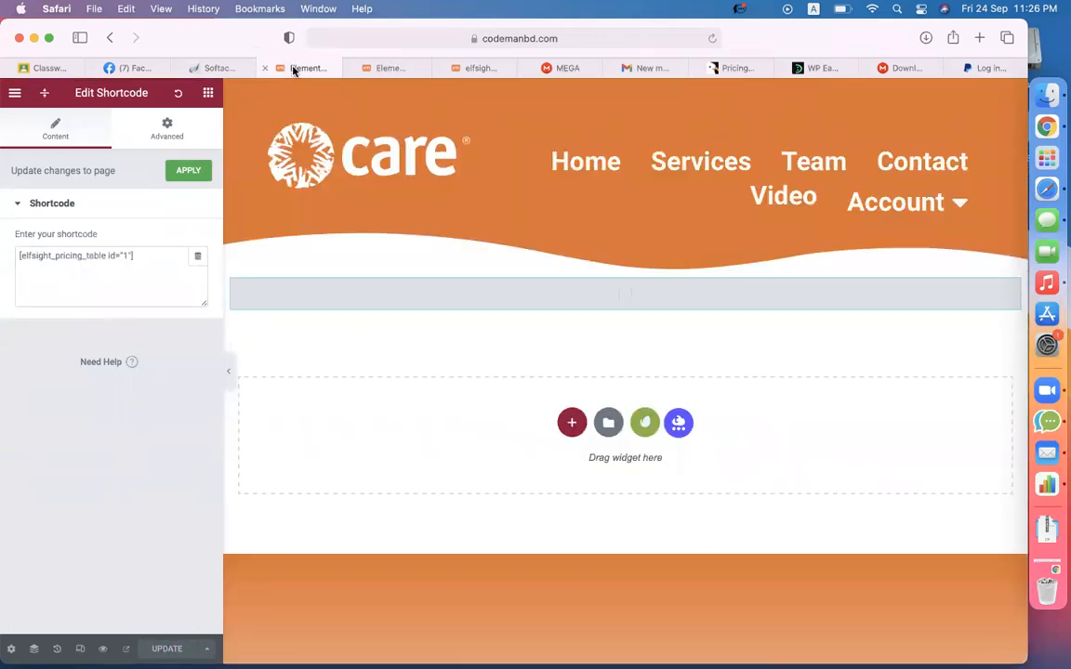
{"action": "left_click", "coordinate": [383, 66]}
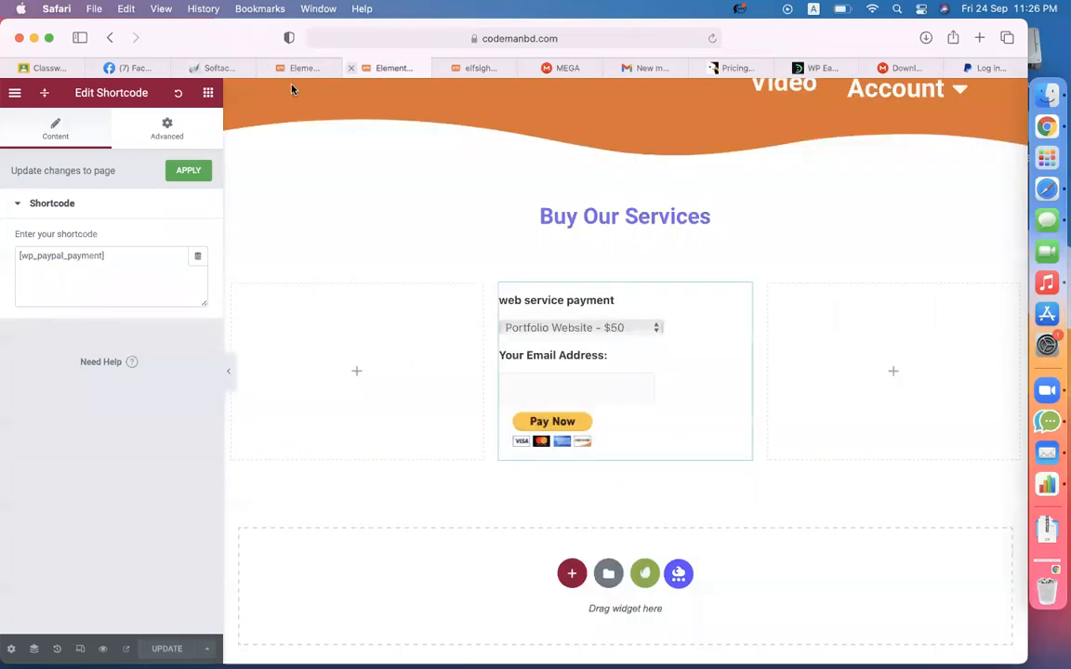
- Exit Elementor to the dashboard and go to the Elfsight Pricing Table plugin page
{"action": "left_click", "coordinate": [15, 93]}
{"action": "left_click", "coordinate": [62, 359]}
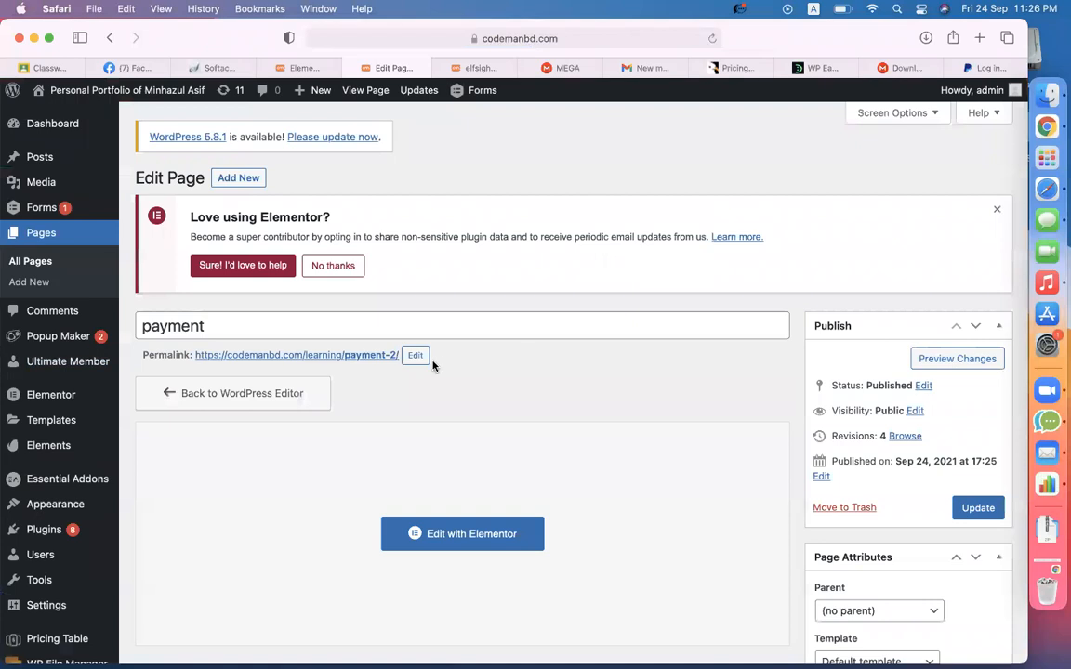
{"action": "scroll", "coordinate": [56, 446], "scroll_direction": "down", "scroll_amount": 4}
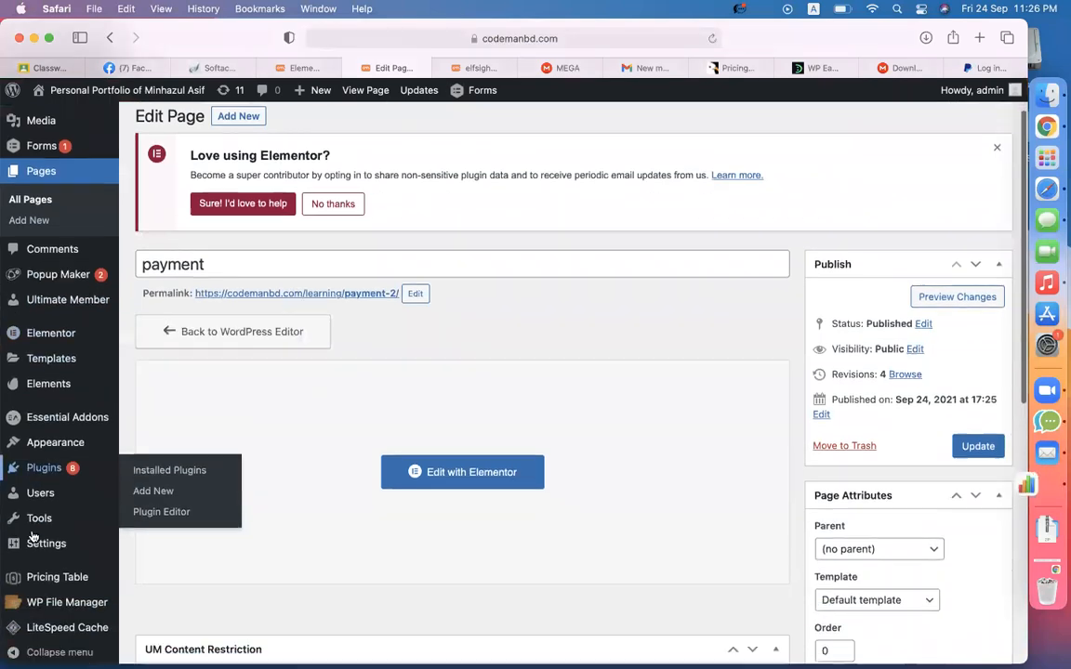
{"action": "left_click", "coordinate": [28, 565]}
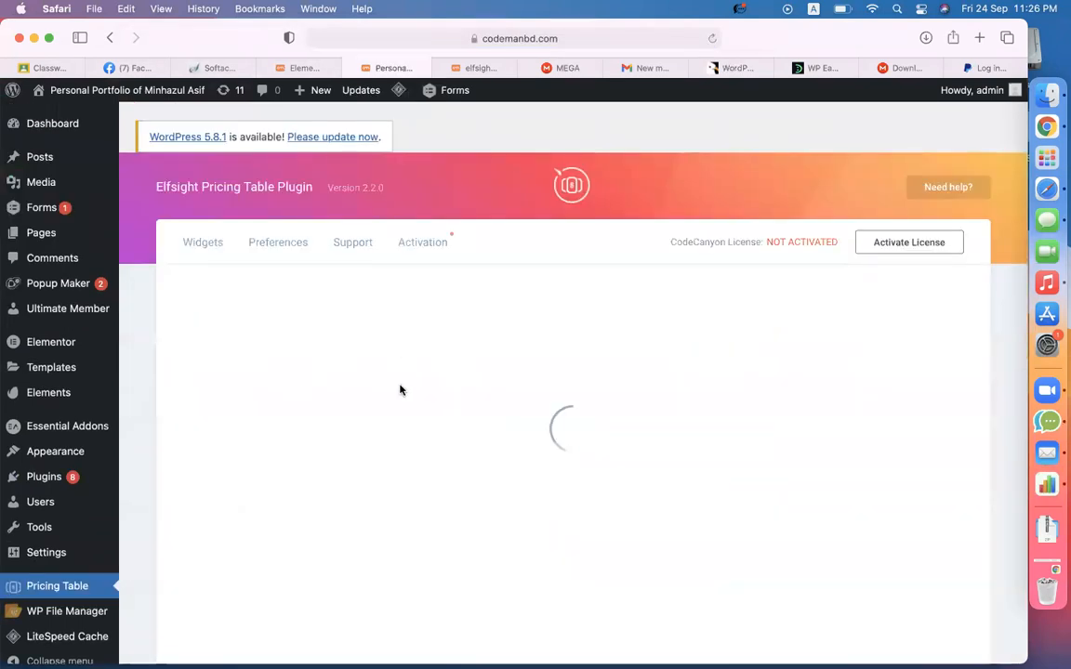
- Change the Portfolio Website Buy Now link to .../learning/payment-2
{"action": "left_click", "coordinate": [681, 467]}
{"action": "scroll", "coordinate": [336, 433], "scroll_direction": "down", "scroll_amount": 5}
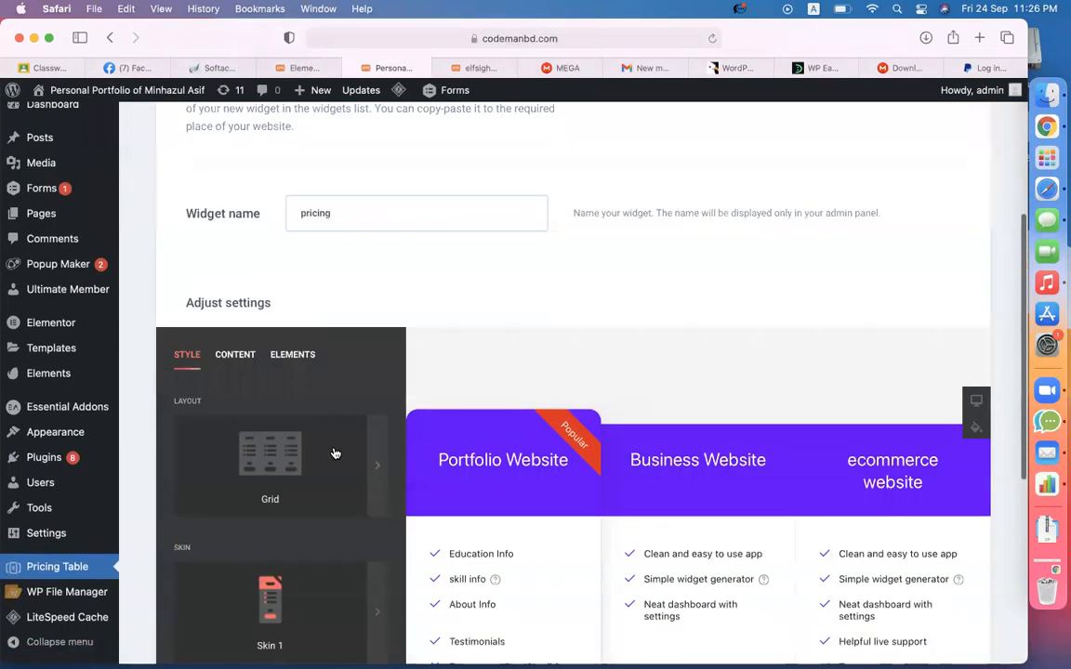
{"action": "left_click", "coordinate": [243, 355]}
{"action": "scroll", "coordinate": [272, 363], "scroll_direction": "down", "scroll_amount": 2}
{"action": "left_click", "coordinate": [256, 340]}
{"action": "scroll", "coordinate": [224, 372], "scroll_direction": "down", "scroll_amount": 3}
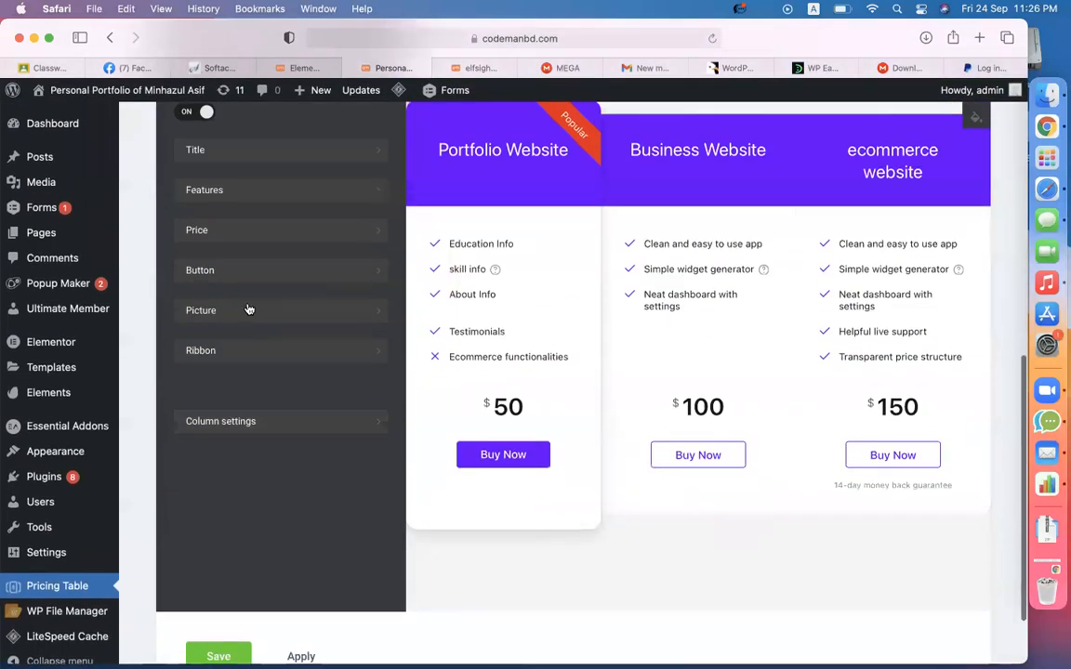
{"action": "left_click", "coordinate": [232, 272]}
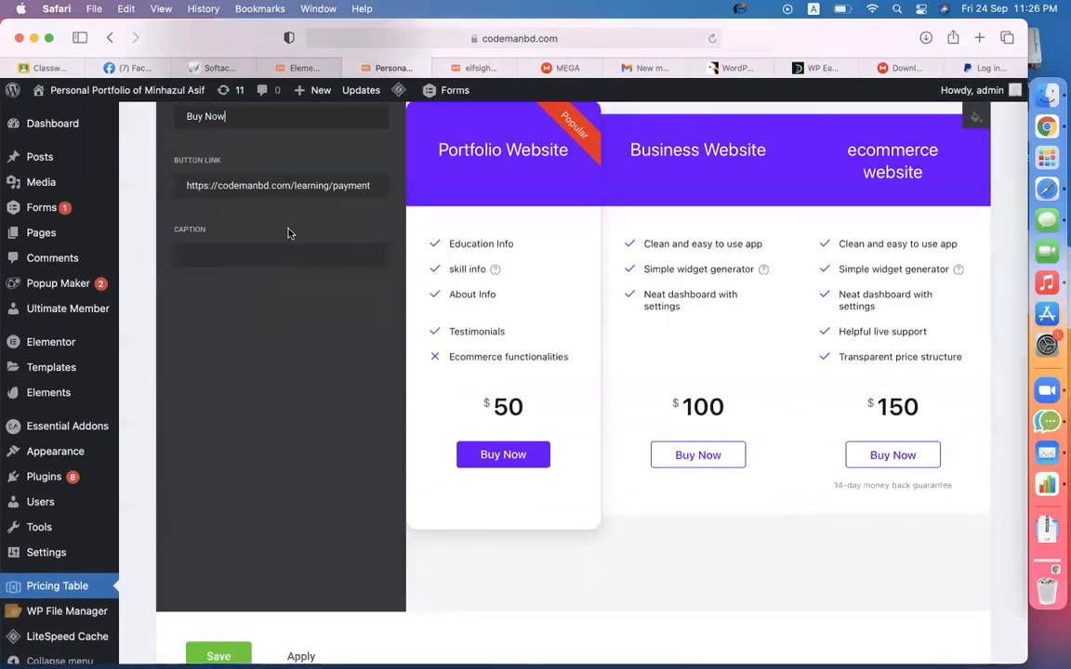
{"action": "type", "text": "2"}
{"action": "key", "text": "super+a"}
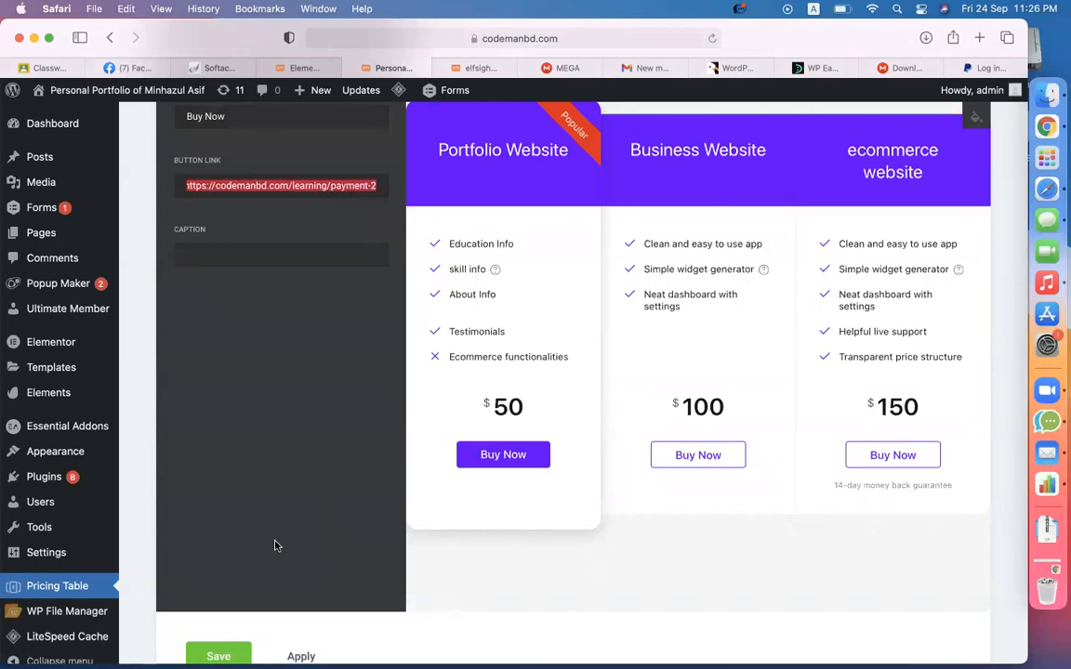
- Append 2 to the Business Website button link as well
{"action": "scroll", "coordinate": [269, 493], "scroll_direction": "up", "scroll_amount": 8}
{"action": "left_click", "coordinate": [249, 414]}
{"action": "scroll", "coordinate": [272, 429], "scroll_direction": "down", "scroll_amount": 3}
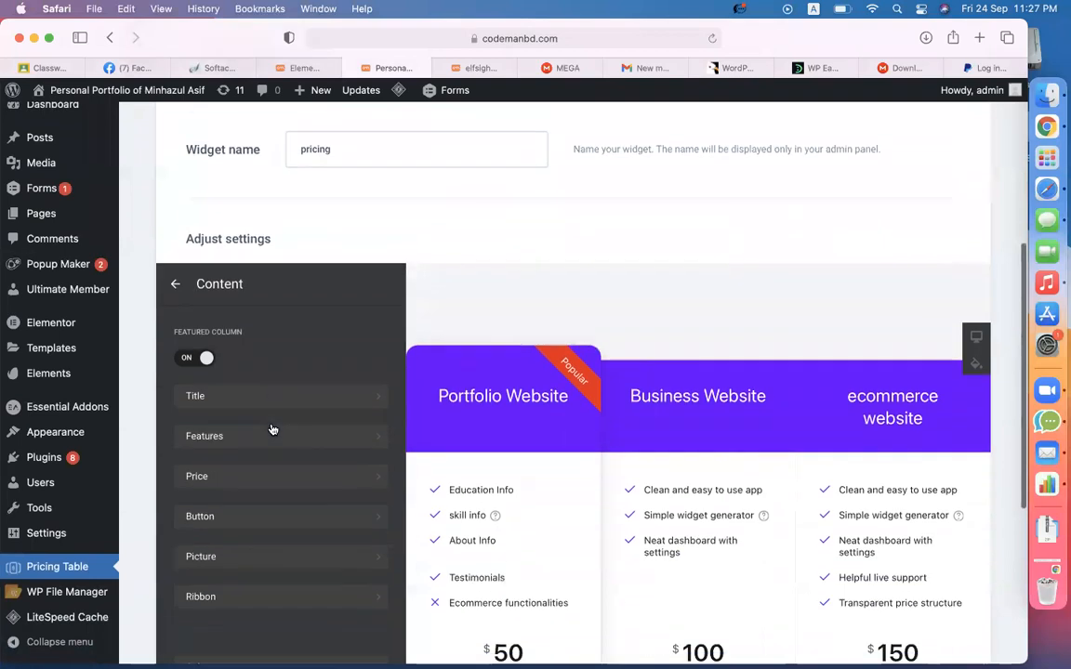
{"action": "left_click", "coordinate": [175, 283]}
{"action": "left_click", "coordinate": [246, 399]}
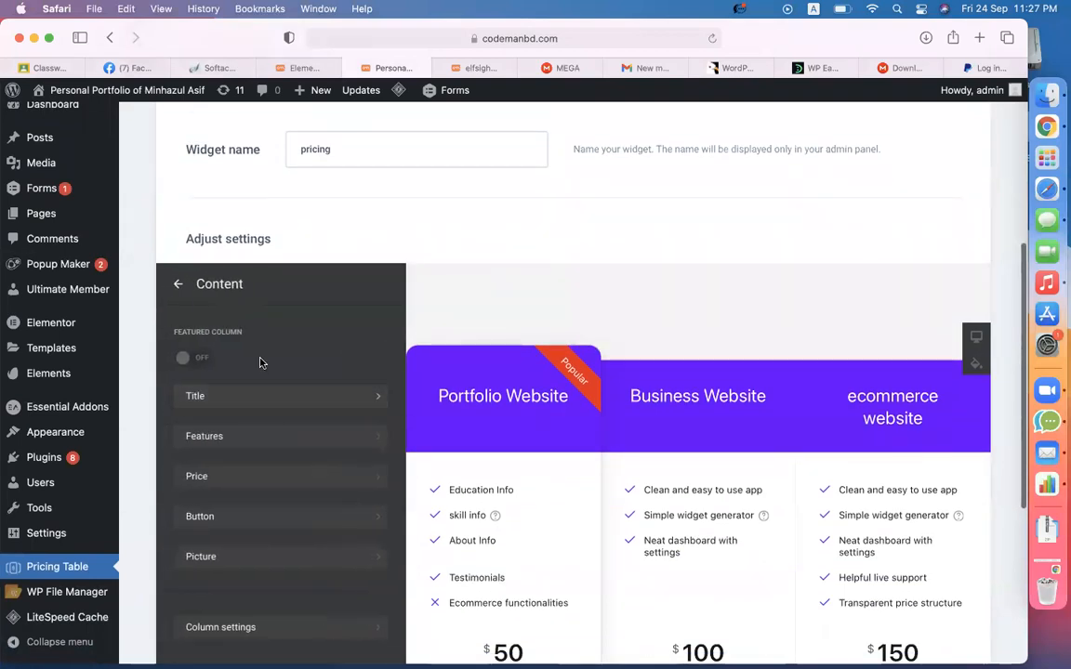
{"action": "scroll", "coordinate": [246, 419], "scroll_direction": "down", "scroll_amount": 3}
{"action": "left_click", "coordinate": [217, 381]}
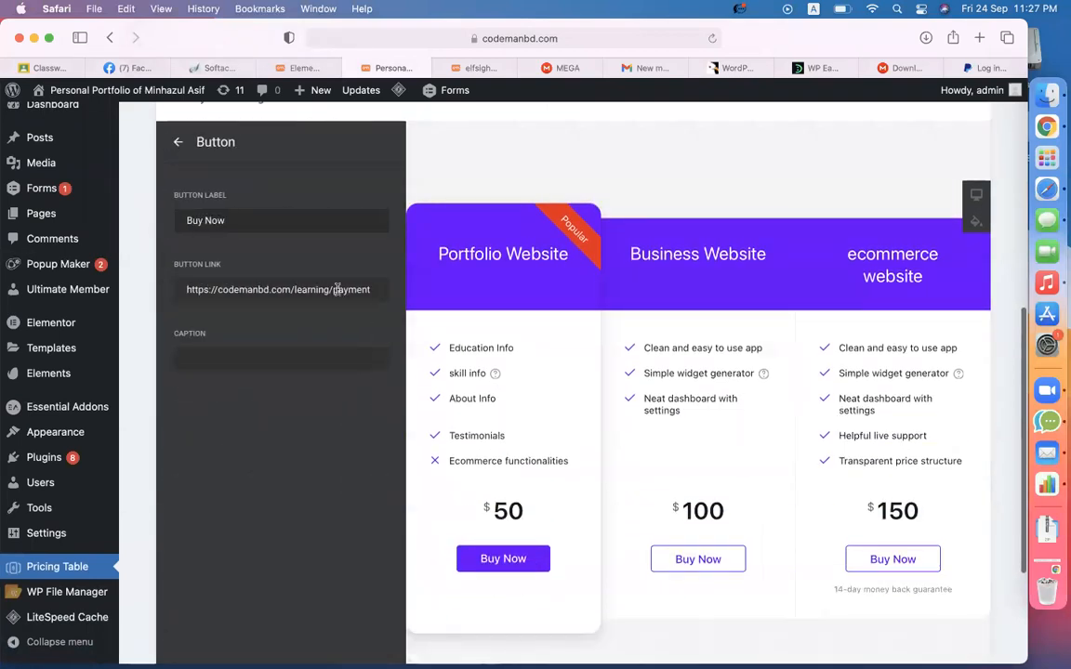
{"action": "type", "text": "2"}
- Paste the payment-2 URL into the Business Website button link and save the widget
{"action": "left_click", "coordinate": [177, 142]}
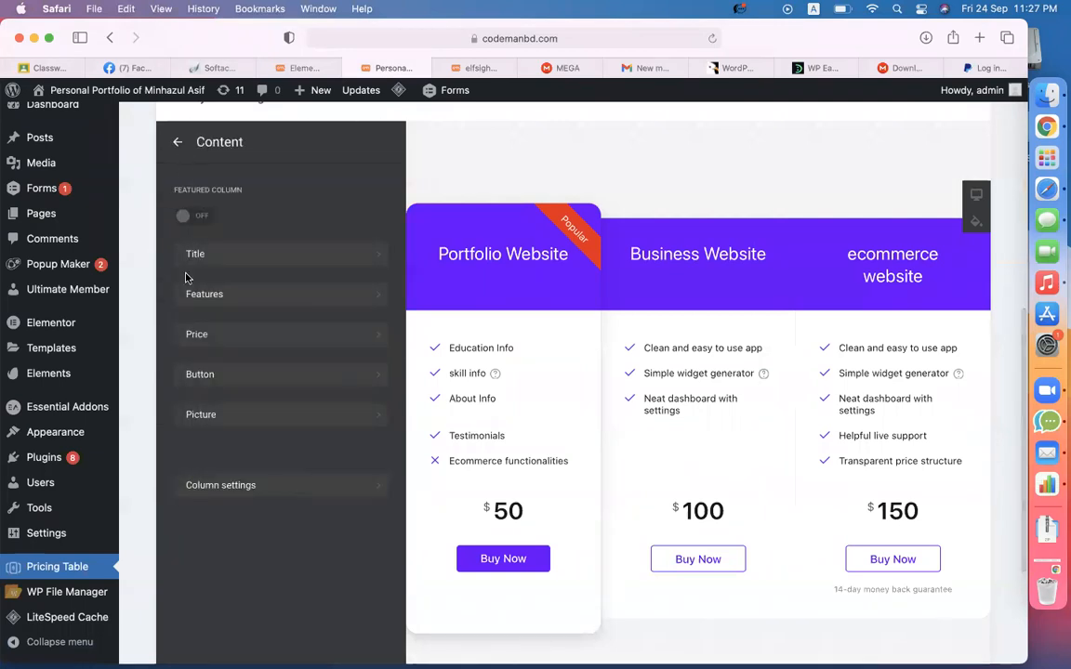
{"action": "left_click", "coordinate": [178, 142]}
{"action": "left_click", "coordinate": [244, 295]}
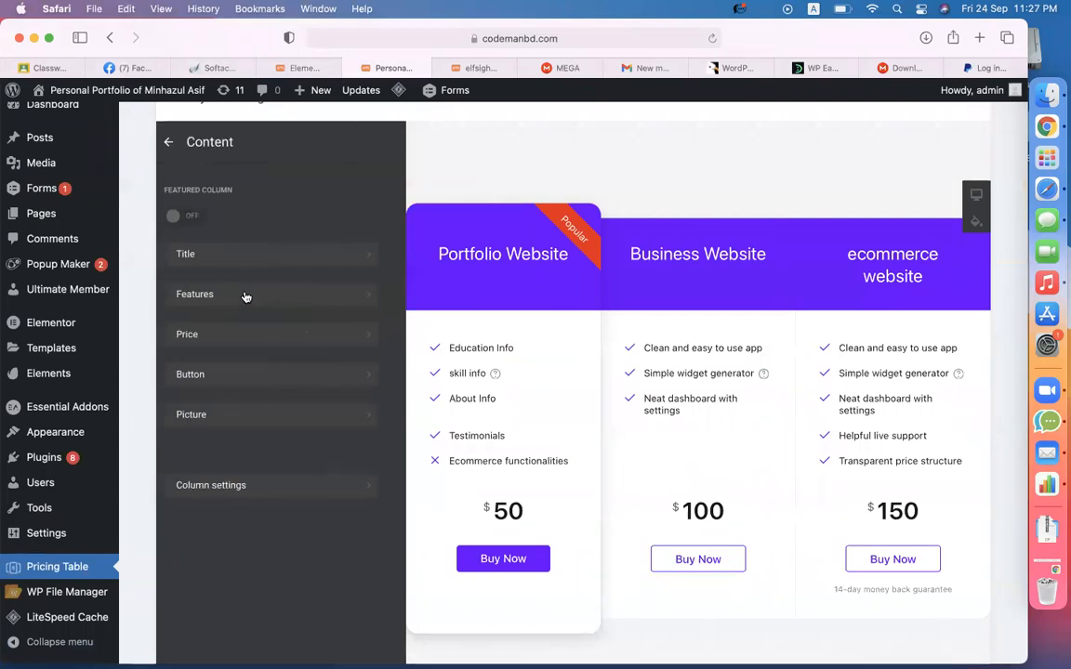
{"action": "left_click", "coordinate": [221, 381]}
{"action": "left_click", "coordinate": [315, 291]}
{"action": "key", "text": "super+a"}
{"action": "key", "text": "super+v"}
{"action": "left_click", "coordinate": [178, 141]}
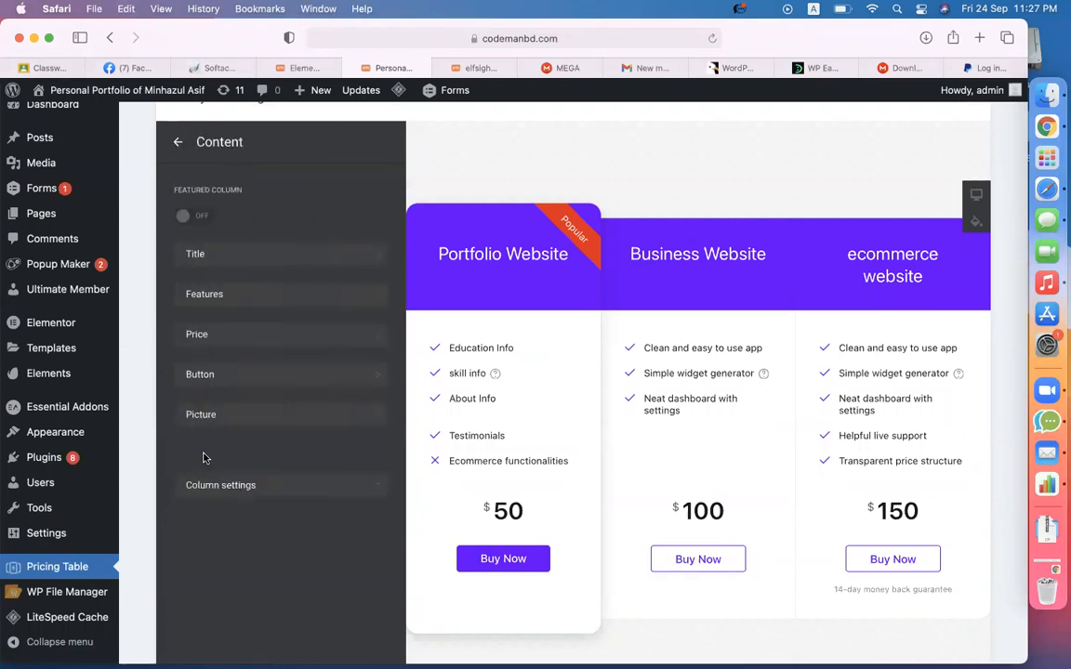
{"action": "scroll", "coordinate": [203, 455], "scroll_direction": "down", "scroll_amount": 5}
{"action": "left_click", "coordinate": [212, 567]}
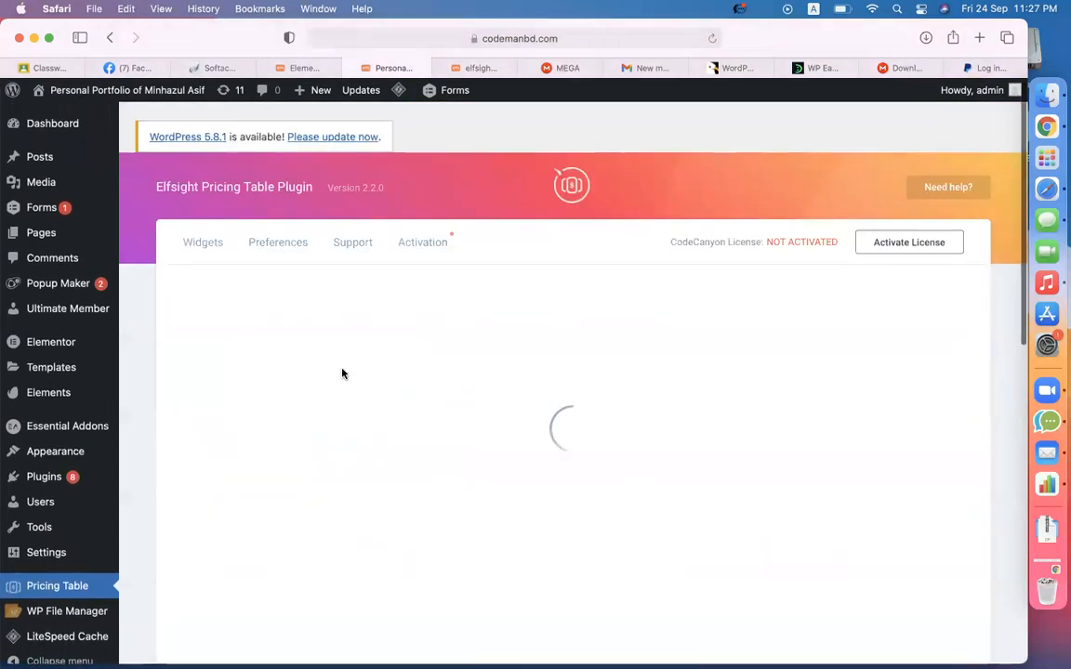
- Reload the live pricing page and dismiss the Announce popup
{"action": "left_click", "coordinate": [471, 74]}
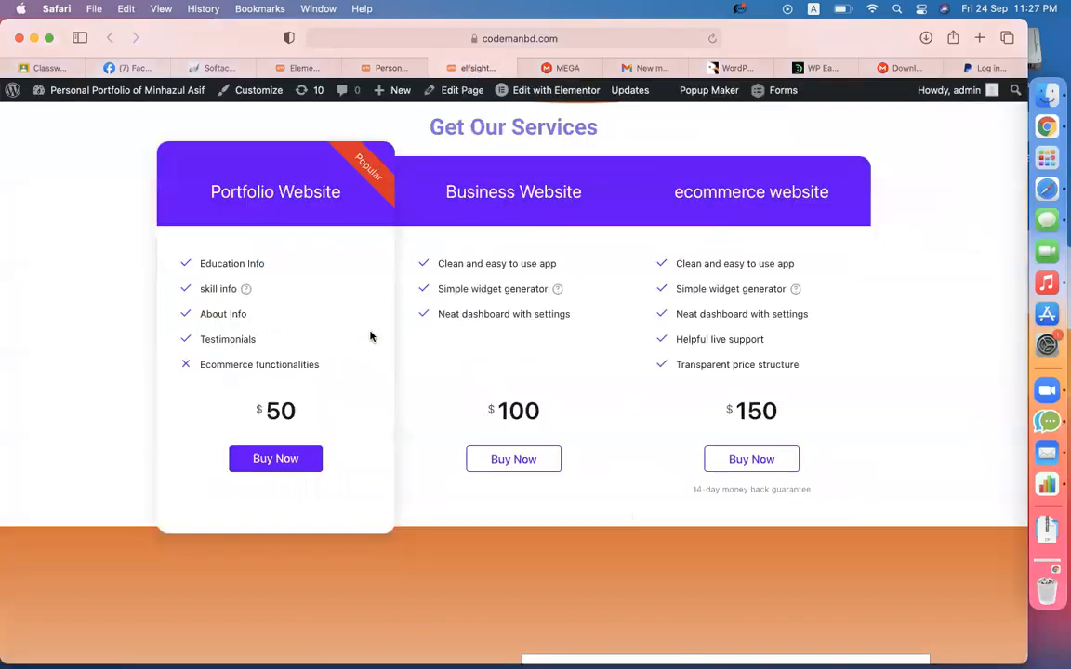
{"action": "scroll", "coordinate": [370, 335], "scroll_direction": "up", "scroll_amount": 4}
{"action": "left_click", "coordinate": [711, 38]}
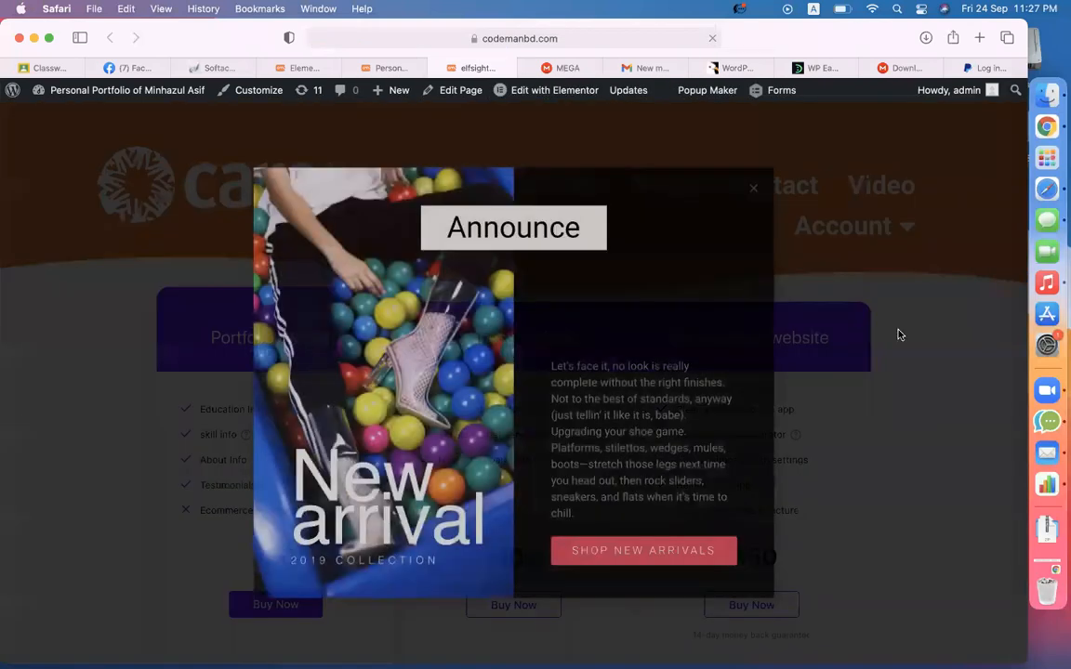
{"action": "left_click", "coordinate": [896, 334]}
- Follow the Business Website Buy Now link to the payment page
{"action": "scroll", "coordinate": [912, 473], "scroll_direction": "down", "scroll_amount": 4}
{"action": "scroll", "coordinate": [912, 472], "scroll_direction": "up", "scroll_amount": 2}
{"action": "scroll", "coordinate": [912, 472], "scroll_direction": "down", "scroll_amount": 2}
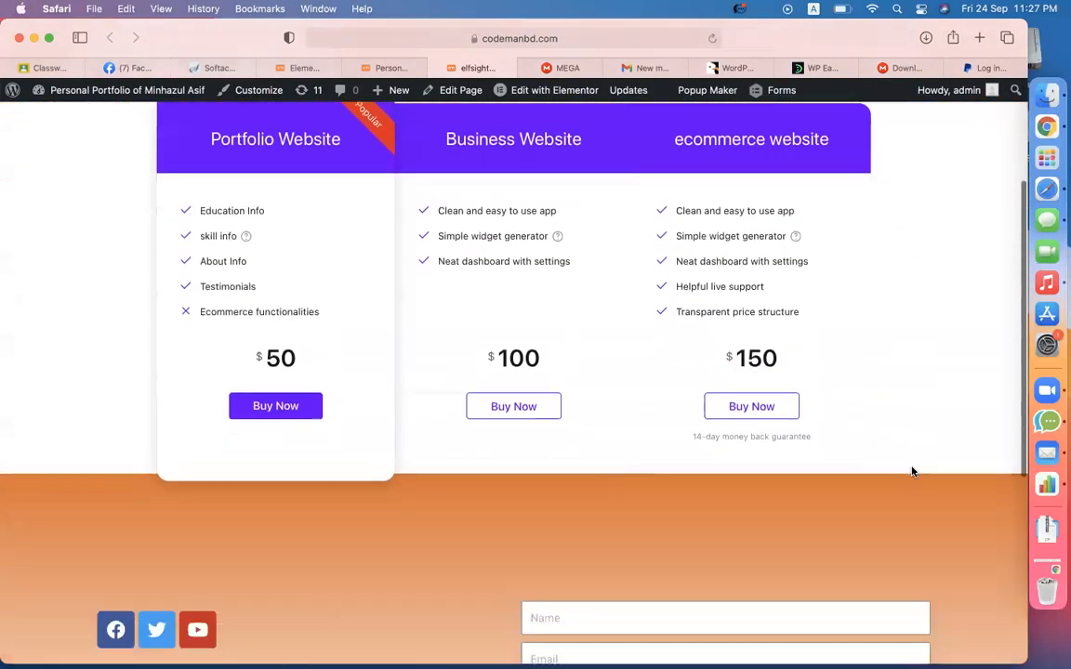
{"action": "scroll", "coordinate": [912, 473], "scroll_direction": "up", "scroll_amount": 2}
{"action": "left_click_drag", "start_coordinate": [456, 226], "coordinate": [613, 226]}
{"action": "left_click", "coordinate": [600, 366]}
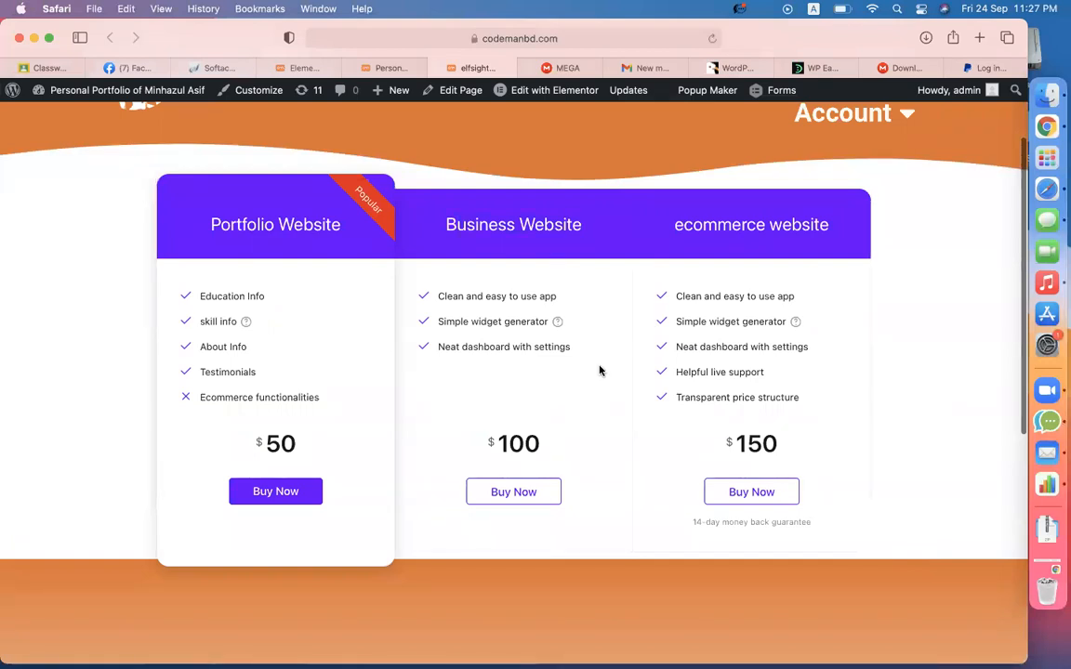
{"action": "left_click", "coordinate": [483, 497]}
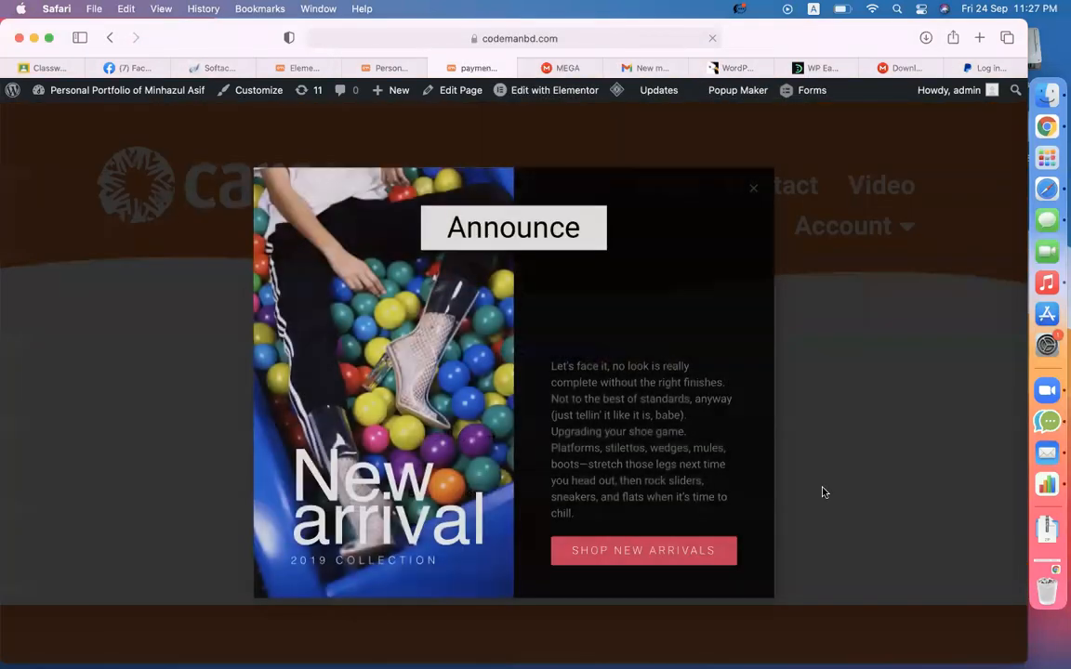
- Dismiss the Announce popup and select the Business Website - $100 service
{"action": "left_click", "coordinate": [824, 493]}
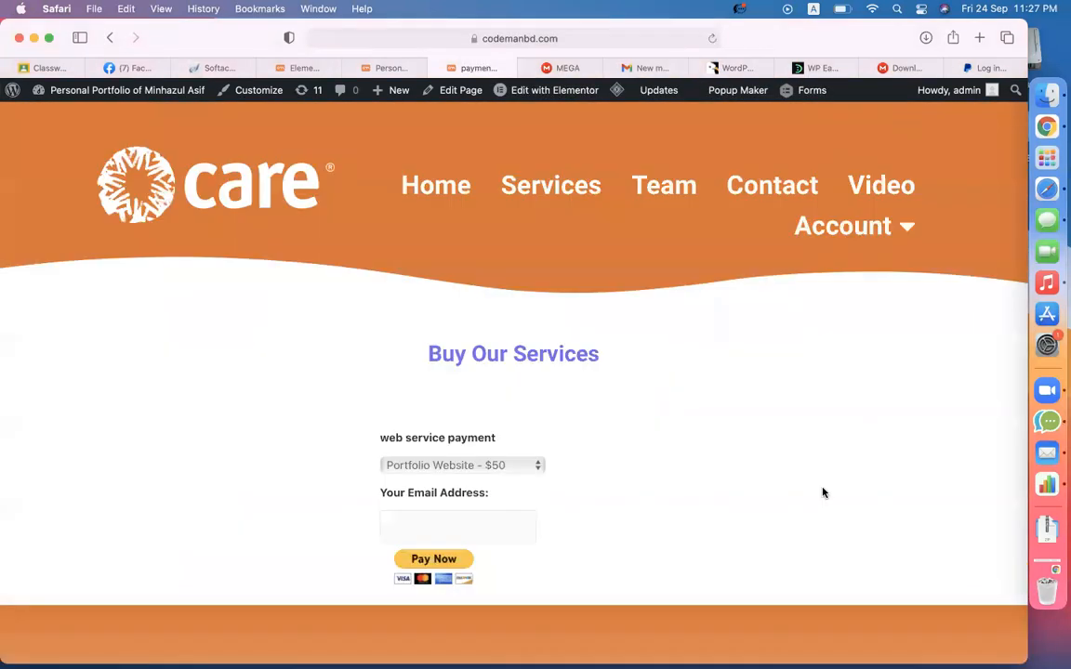
{"action": "scroll", "coordinate": [823, 493], "scroll_direction": "down", "scroll_amount": 3}
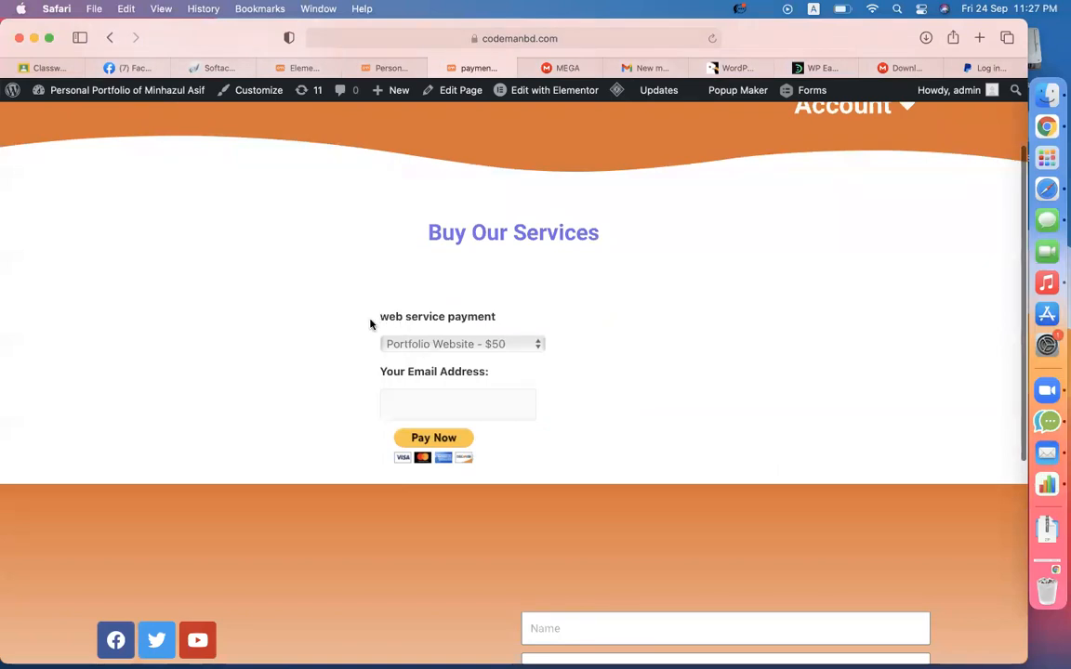
{"action": "left_click", "coordinate": [465, 345]}
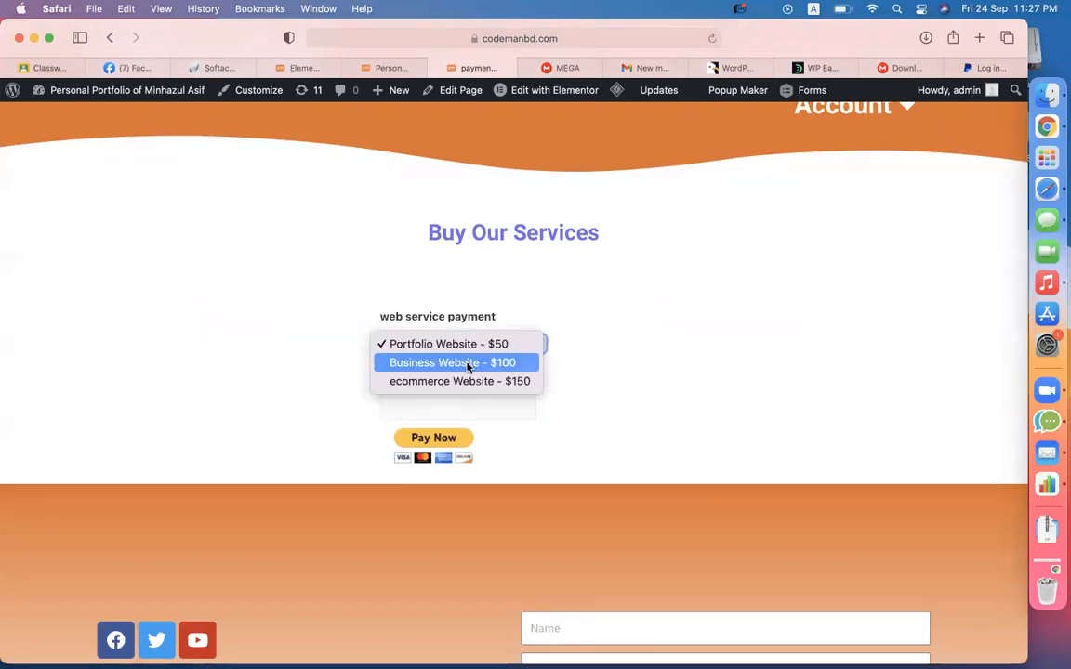
{"action": "left_click", "coordinate": [467, 365]}
- Enter the buyer's e-mail address and submit the $100 payment to PayPal
{"action": "left_click", "coordinate": [446, 390]}
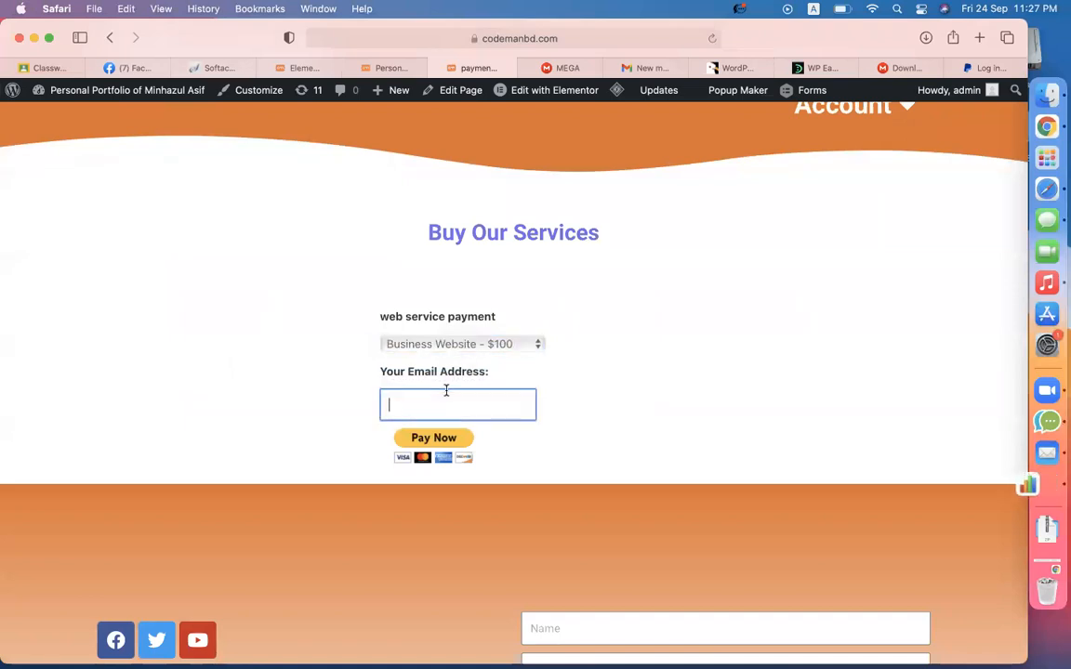
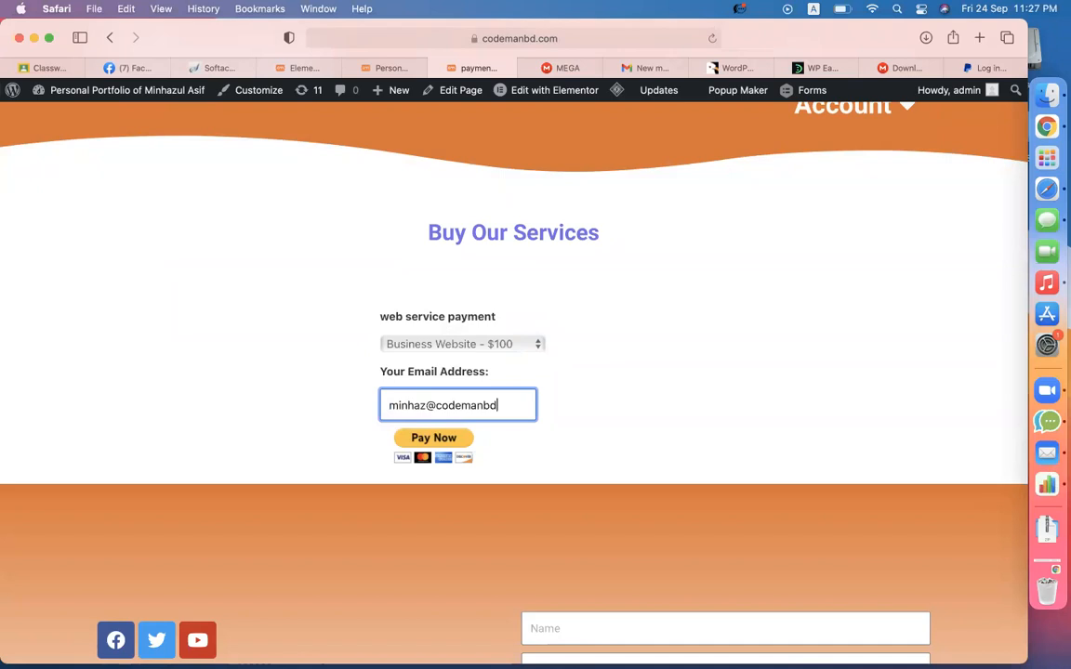
{"action": "left_click", "coordinate": [455, 445]}
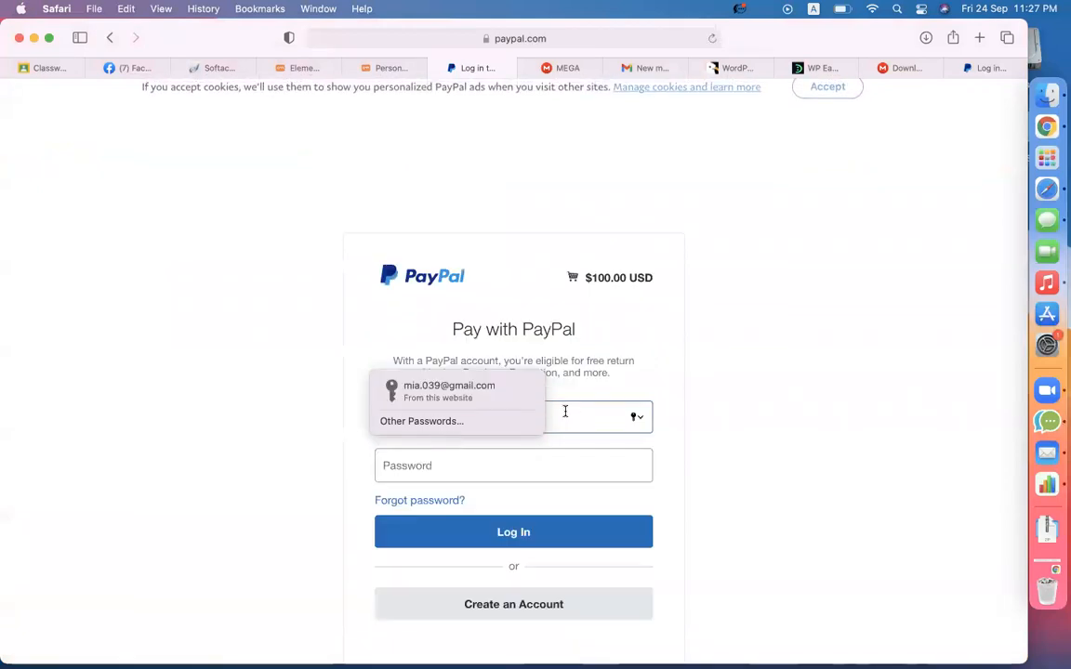
- Highlight the $100.00 USD total on PayPal's checkout, then return to the WordPress tab
{"action": "left_click_drag", "start_coordinate": [584, 279], "coordinate": [653, 280]}
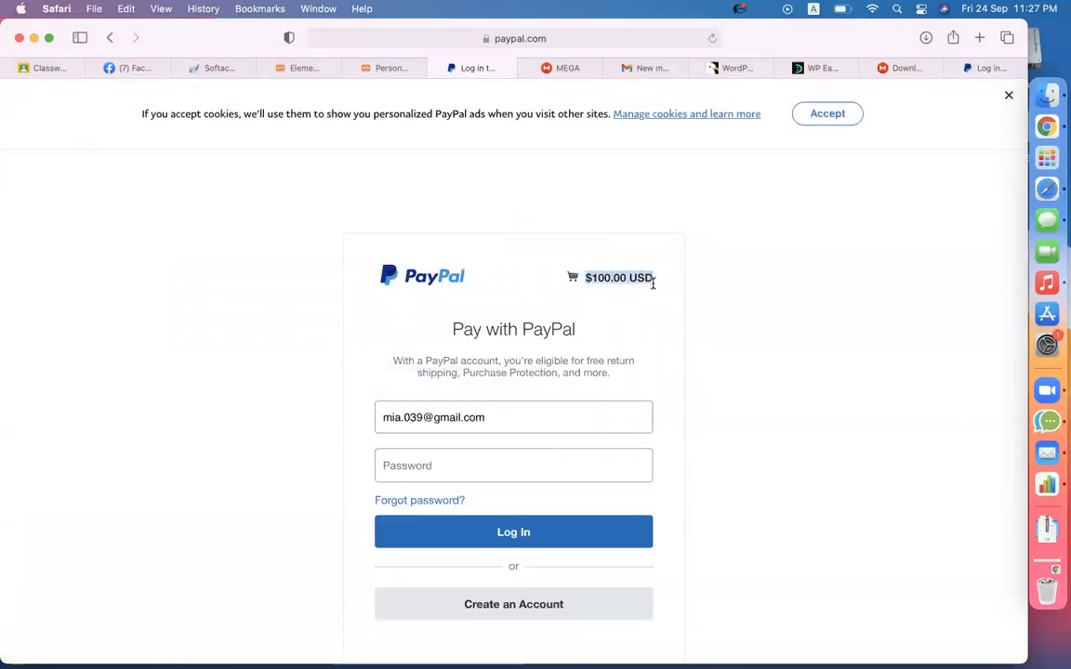
{"action": "left_click", "coordinate": [535, 362]}
{"action": "left_click", "coordinate": [467, 451]}
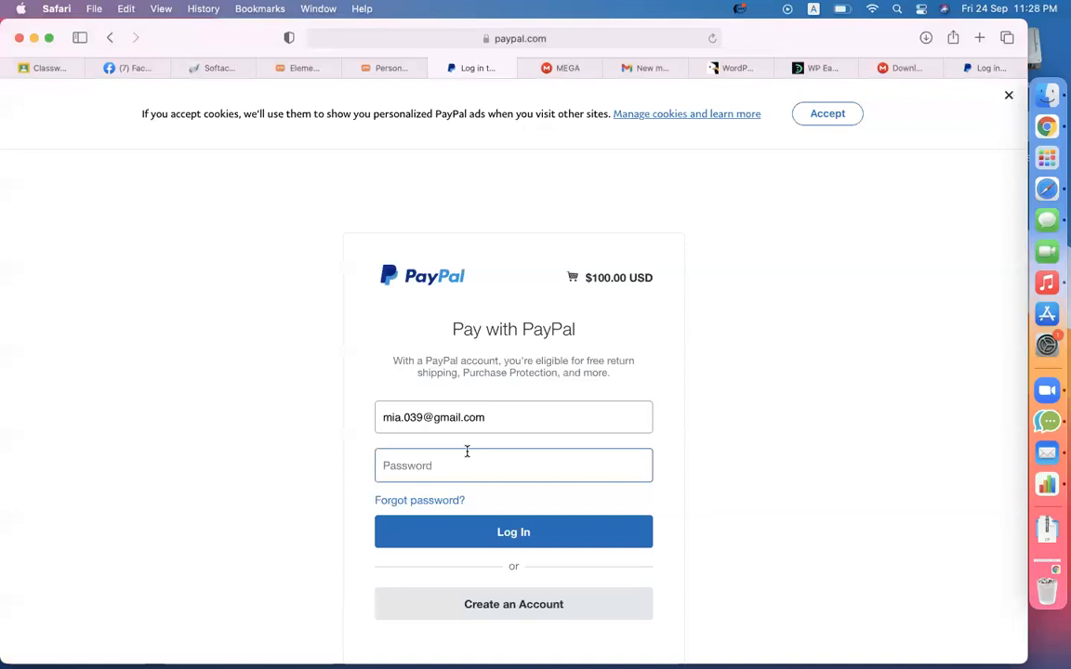
{"action": "left_click", "coordinate": [486, 138]}
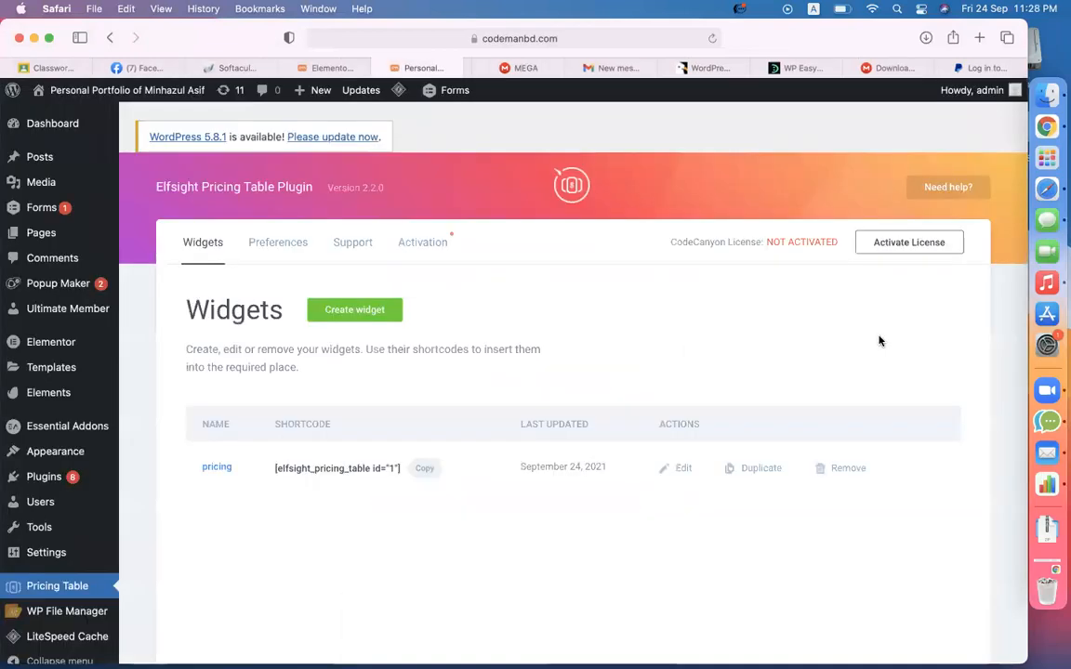
{"action": "left_click", "coordinate": [390, 68]}
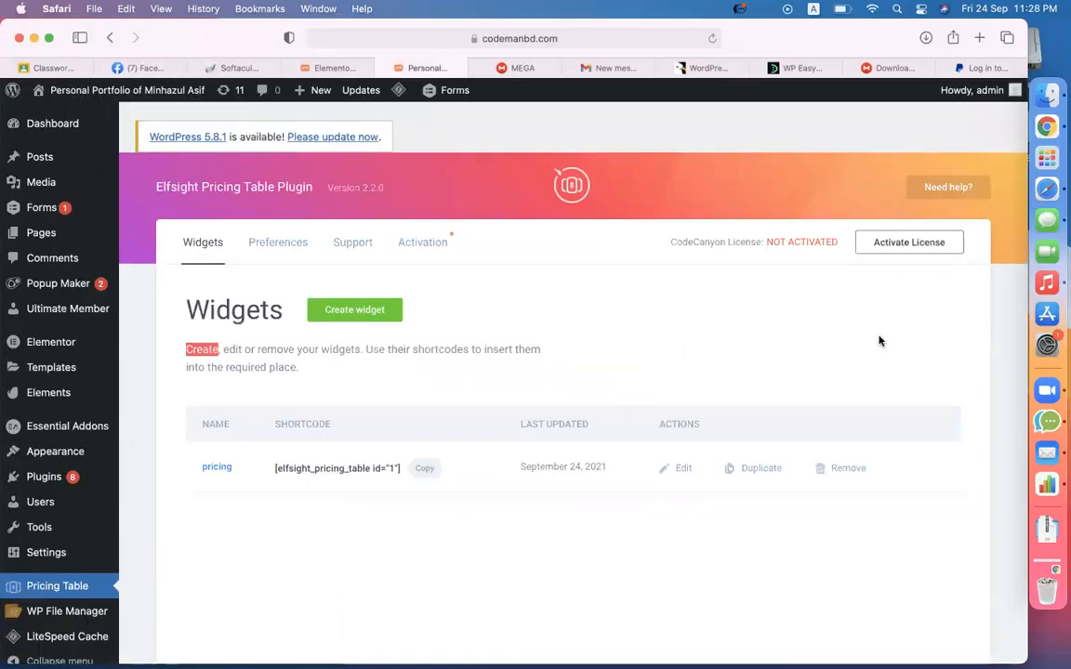
- Highlight 'widgets', 'your' and 'remove' in the Widgets description, then switch to PayPal login
{"action": "left_click", "coordinate": [699, 319]}
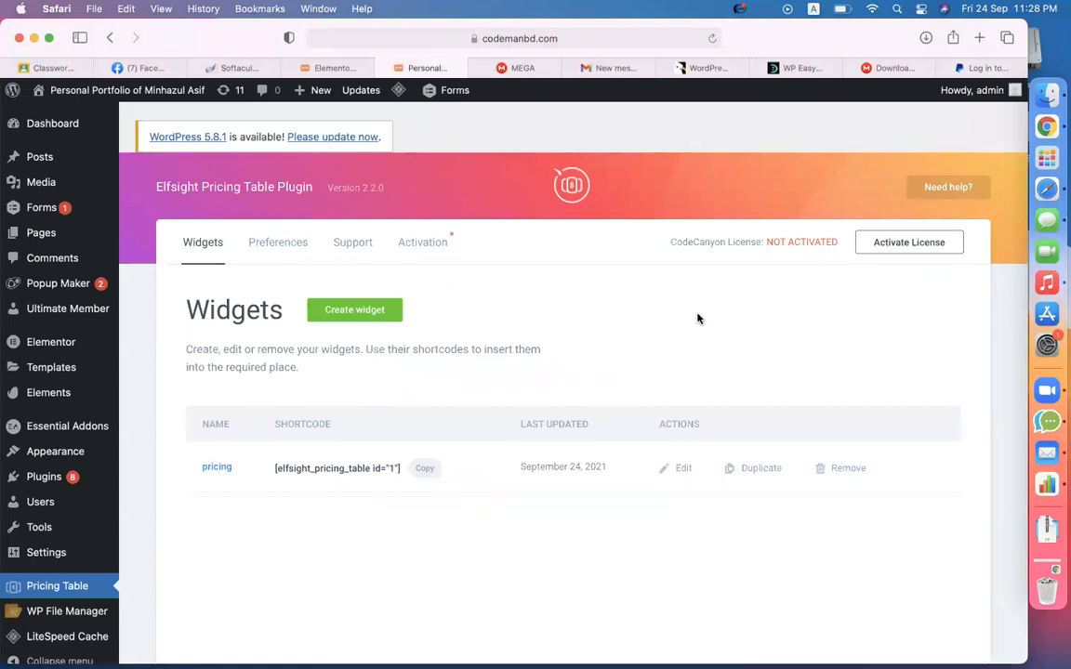
{"action": "double_click", "coordinate": [324, 350]}
{"action": "double_click", "coordinate": [306, 349]}
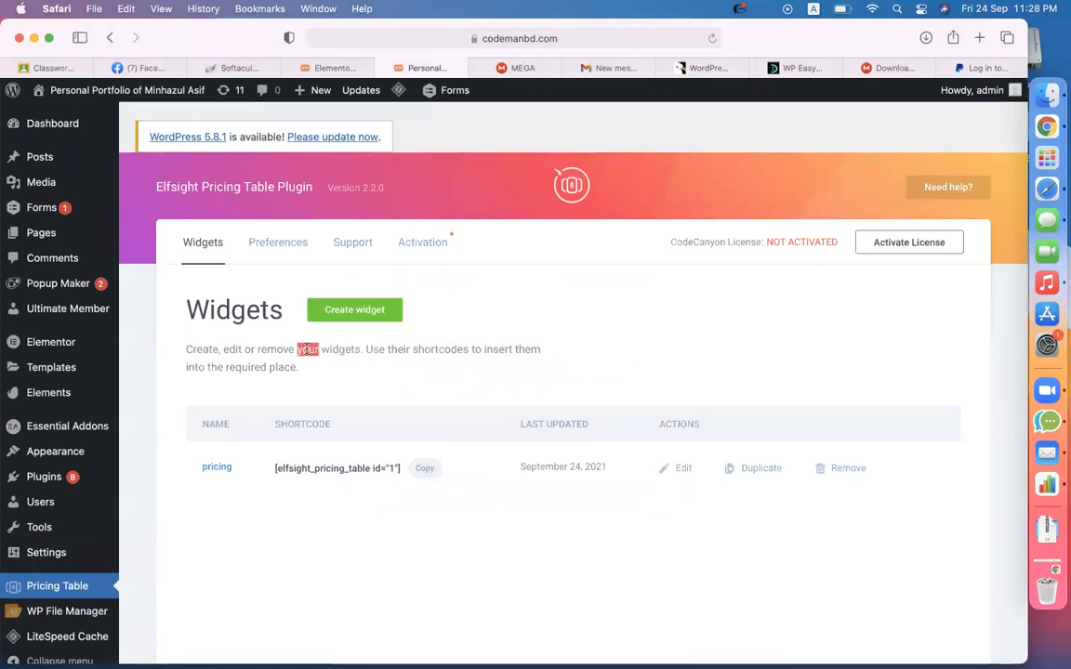
{"action": "double_click", "coordinate": [277, 350]}
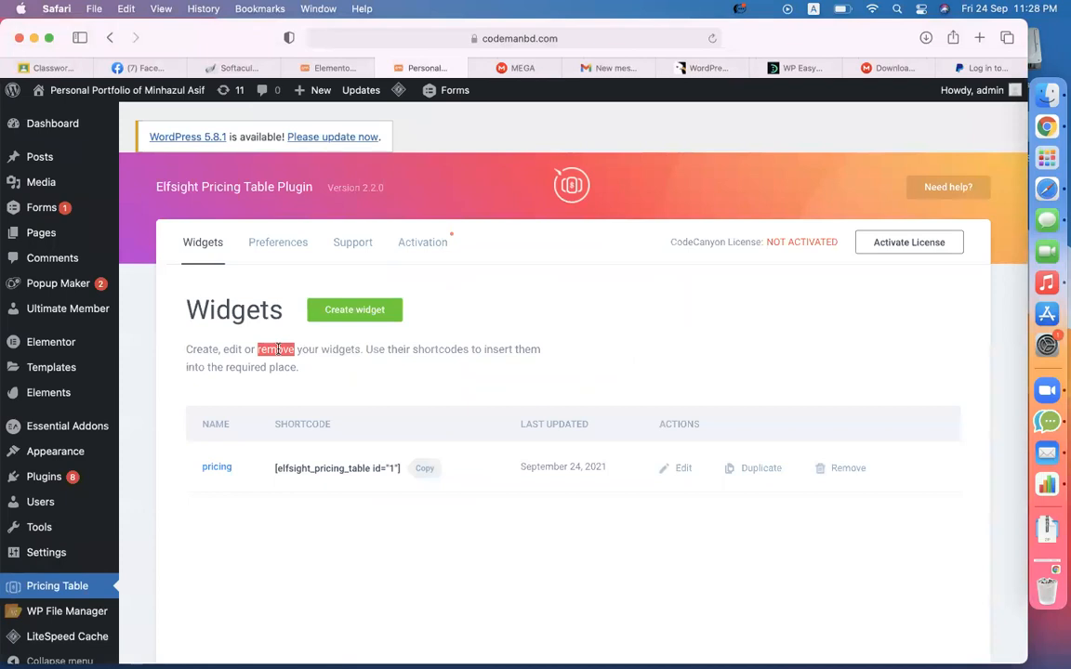
{"action": "scroll", "coordinate": [174, 443], "scroll_direction": "down", "scroll_amount": 3}
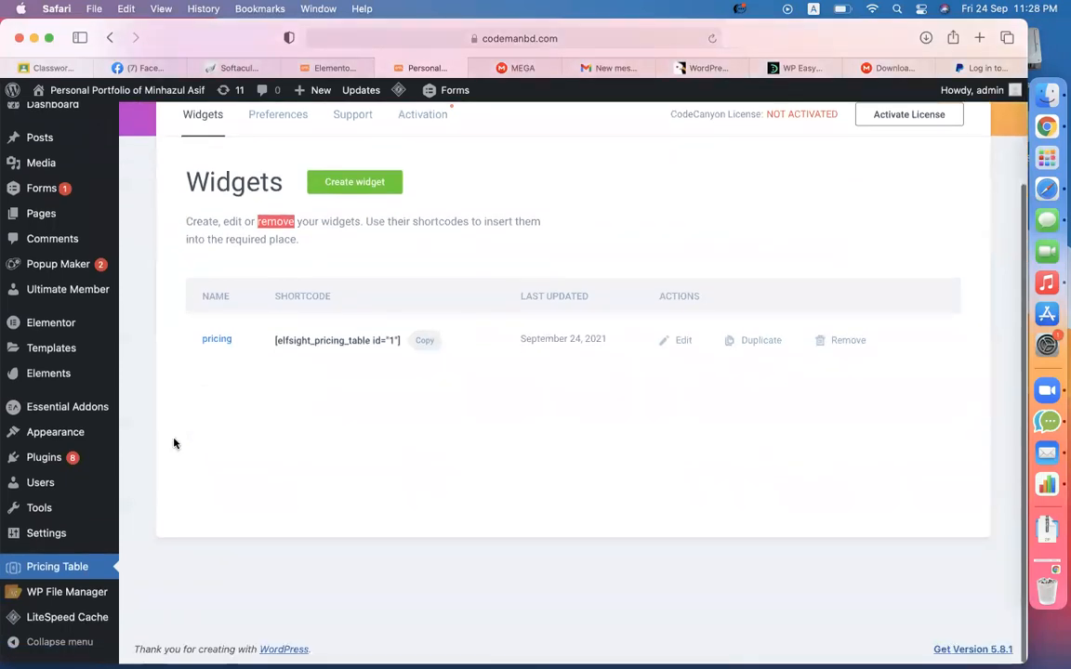
{"action": "left_click", "coordinate": [171, 435]}
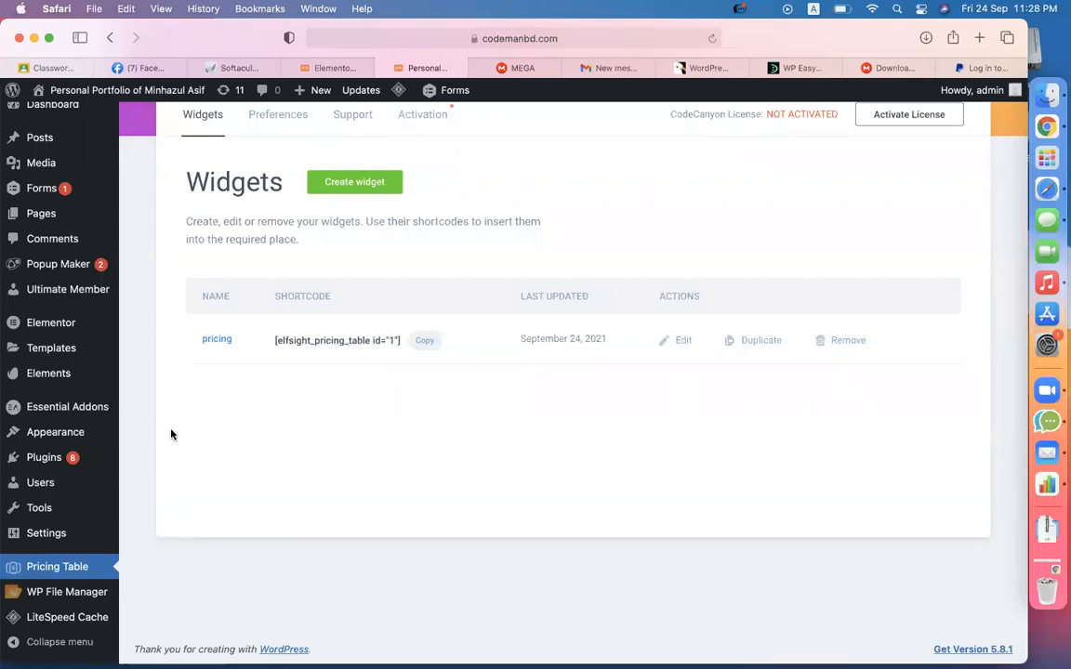
{"action": "left_click", "coordinate": [984, 67]}
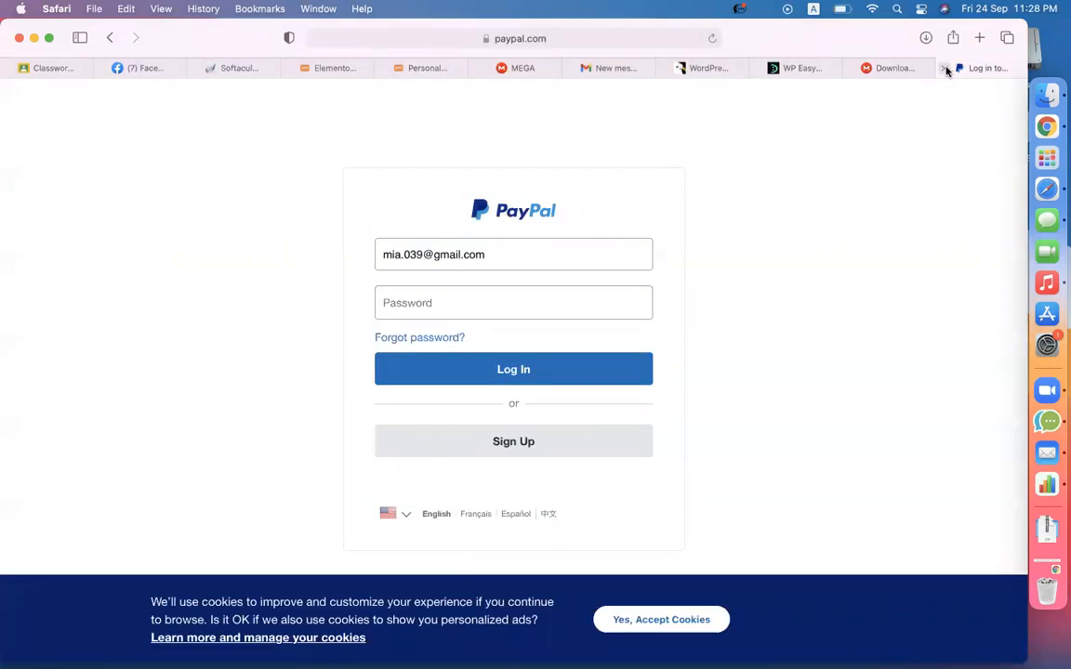
- Close the PayPal login and MEGA download tabs and return to the WordPress widgets page
{"action": "key", "text": "super+w"}
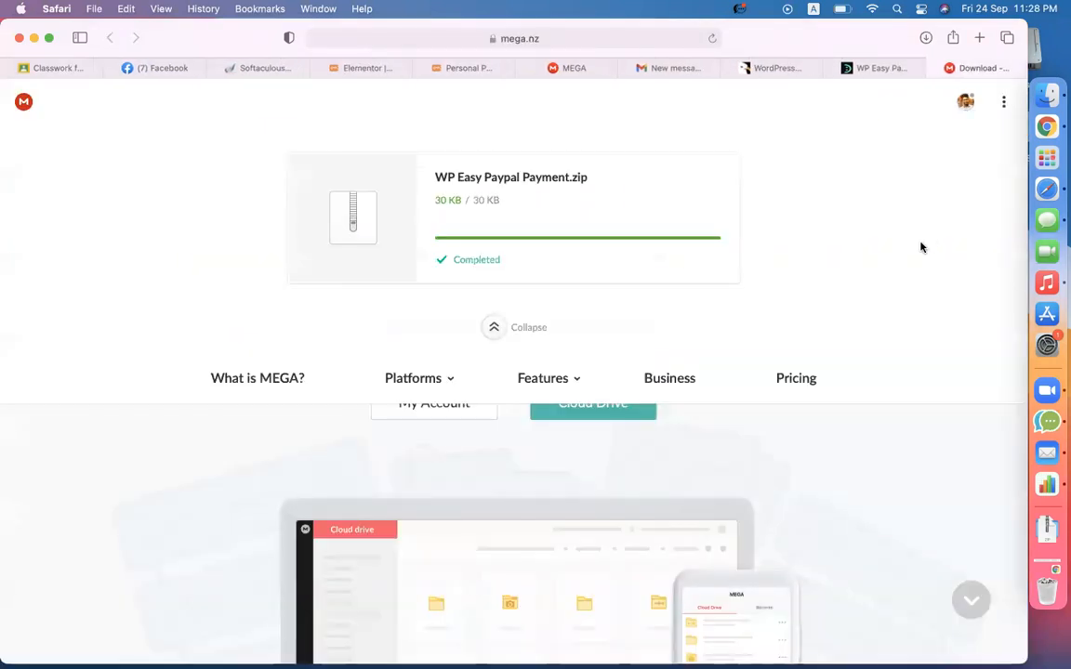
{"action": "left_click", "coordinate": [936, 70]}
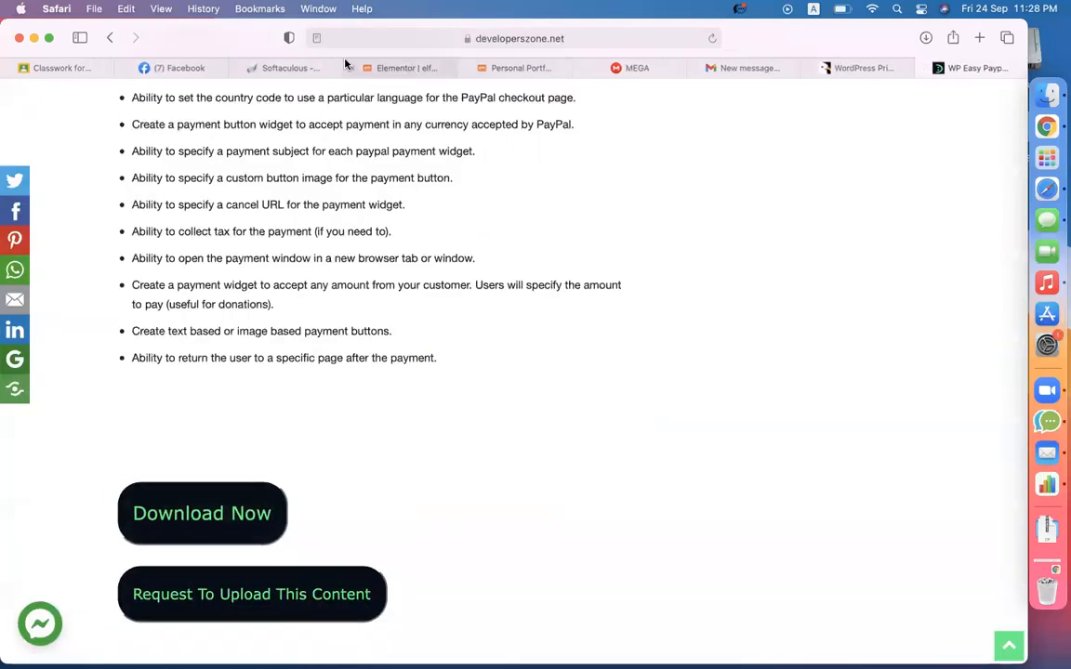
{"action": "left_click", "coordinate": [287, 65]}
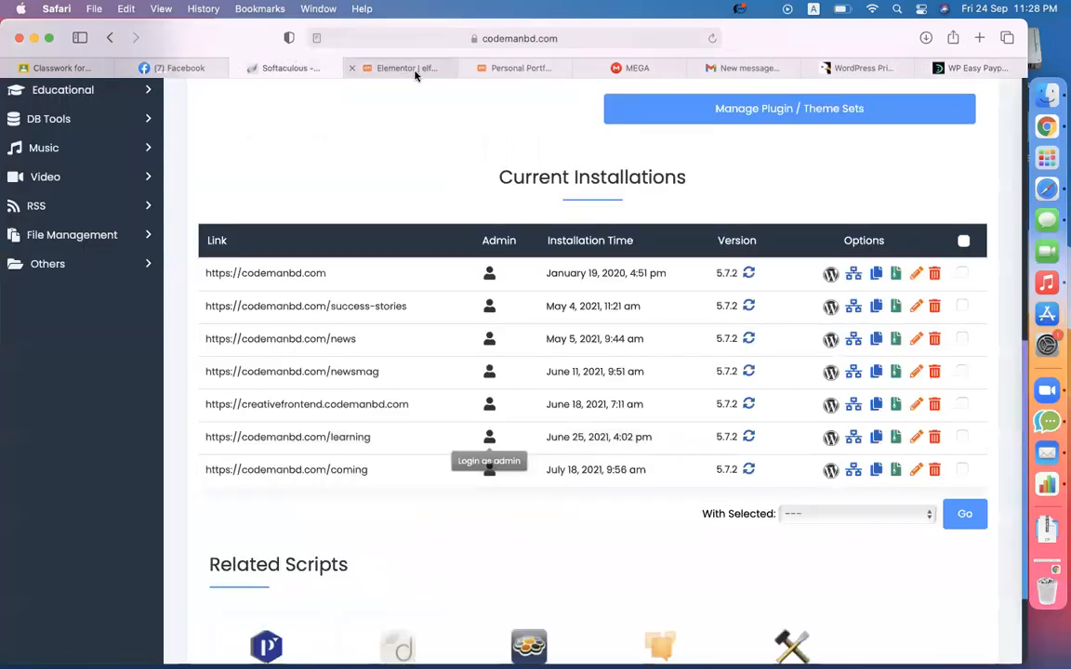
{"action": "left_click", "coordinate": [505, 68]}
- Open Forms > Entries and highlight the submitted entries' e-mail addresses
{"action": "mouse_move", "coordinate": [43, 192]}
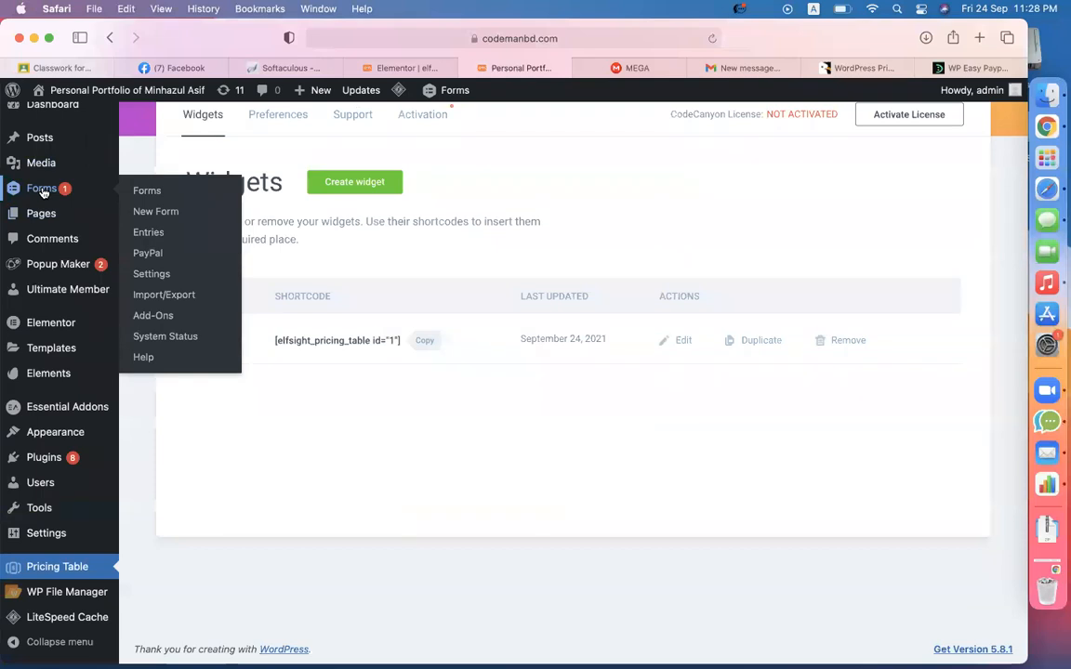
{"action": "left_click", "coordinate": [146, 234]}
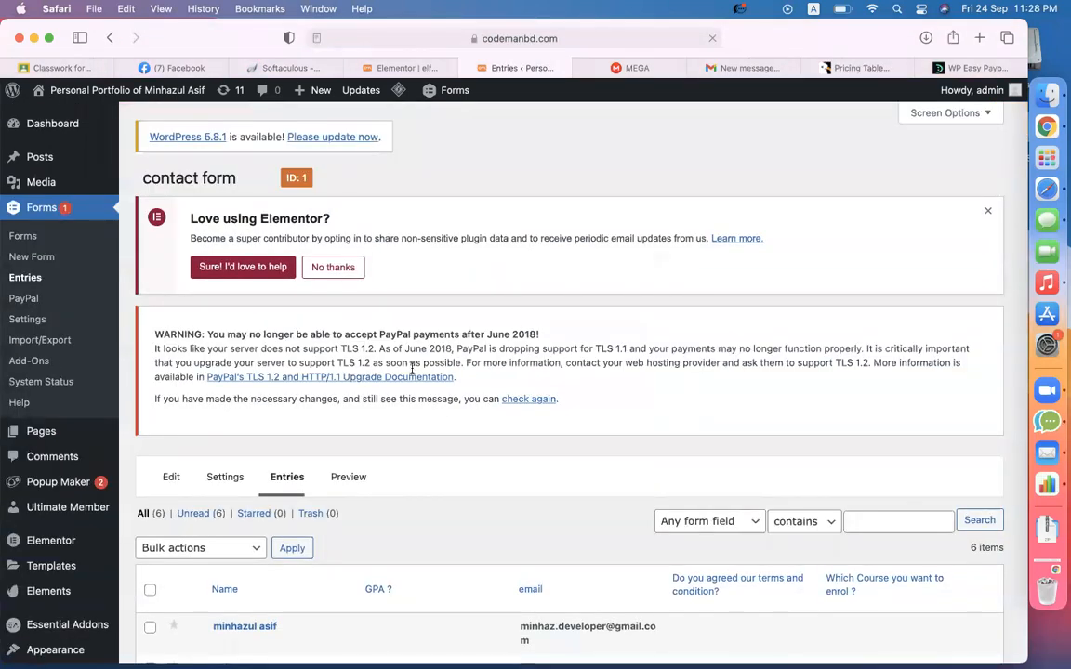
{"action": "scroll", "coordinate": [439, 409], "scroll_direction": "down", "scroll_amount": 5}
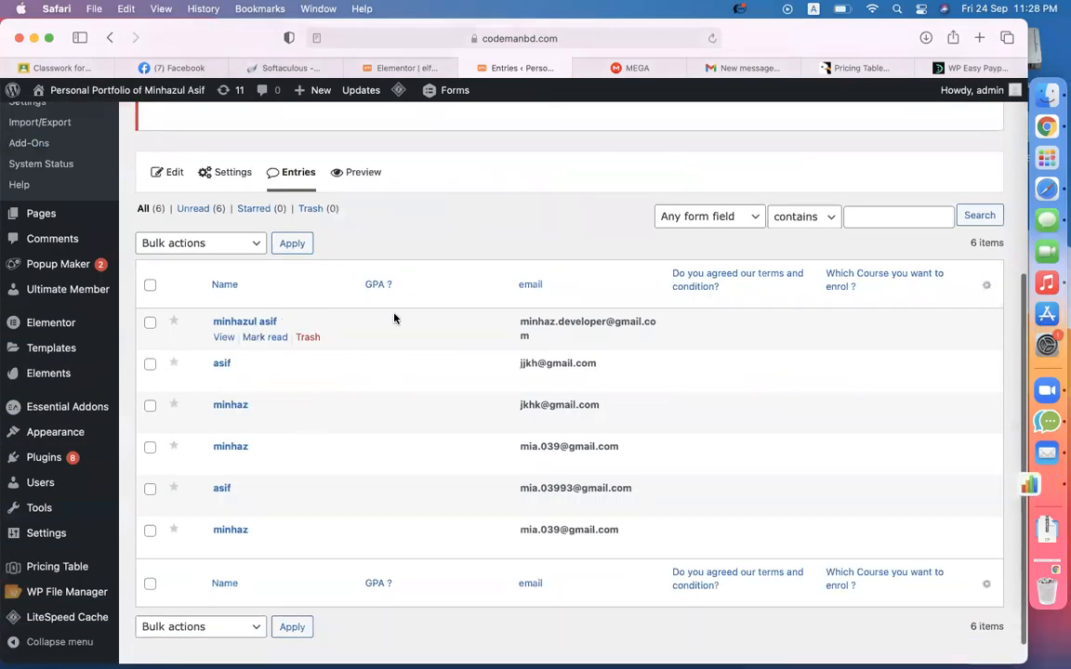
{"action": "triple_click", "coordinate": [526, 332]}
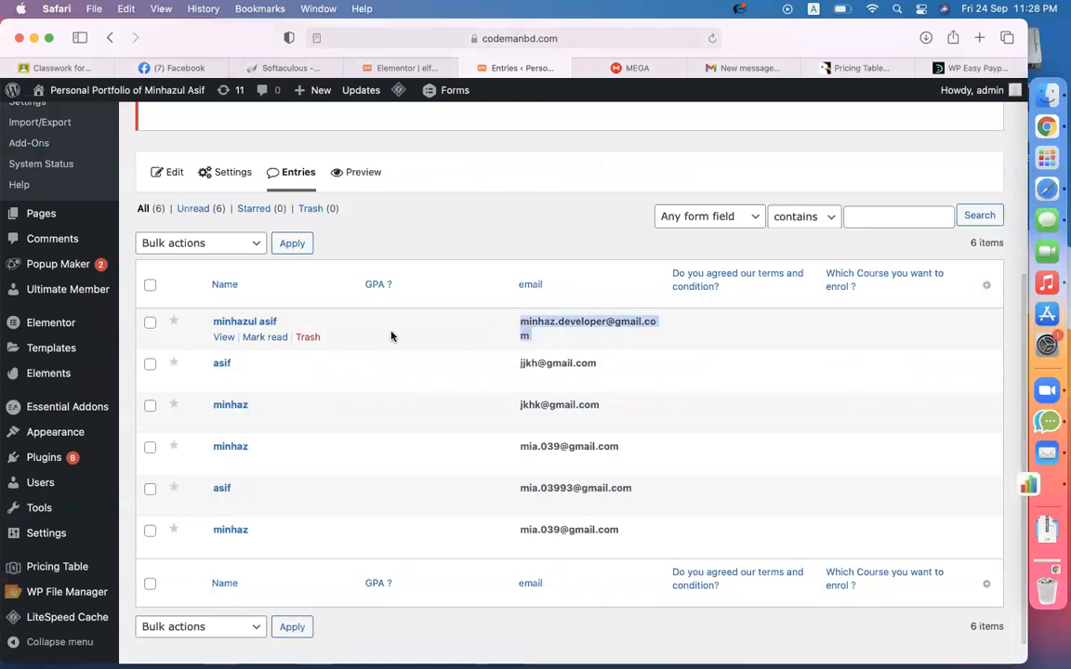
{"action": "triple_click", "coordinate": [598, 366]}
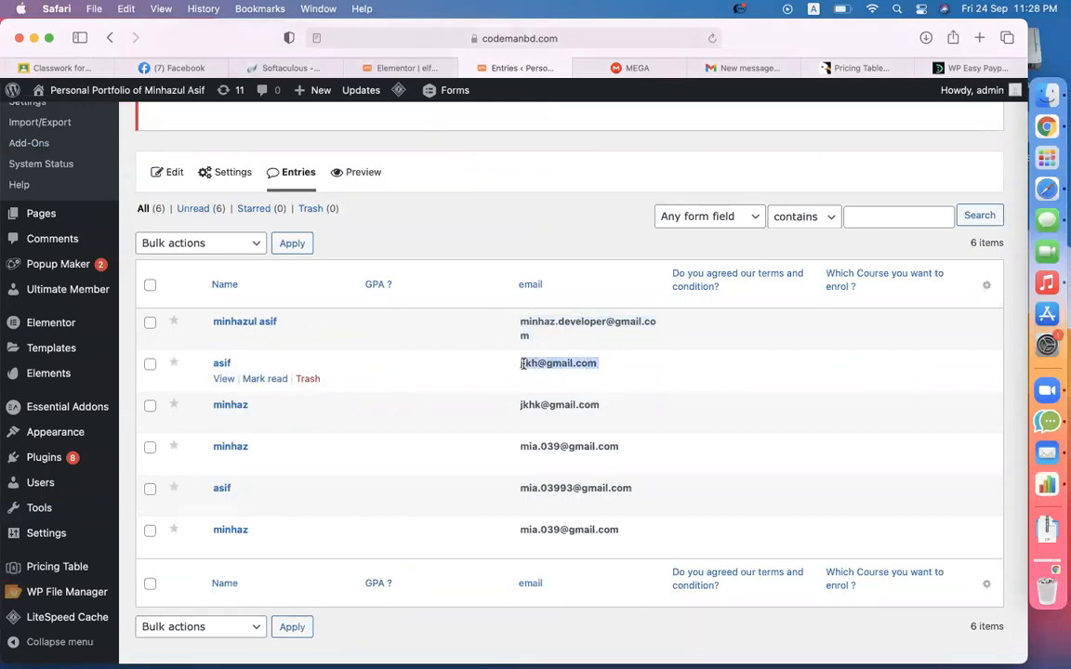
{"action": "left_click_drag", "start_coordinate": [625, 452], "coordinate": [526, 444]}
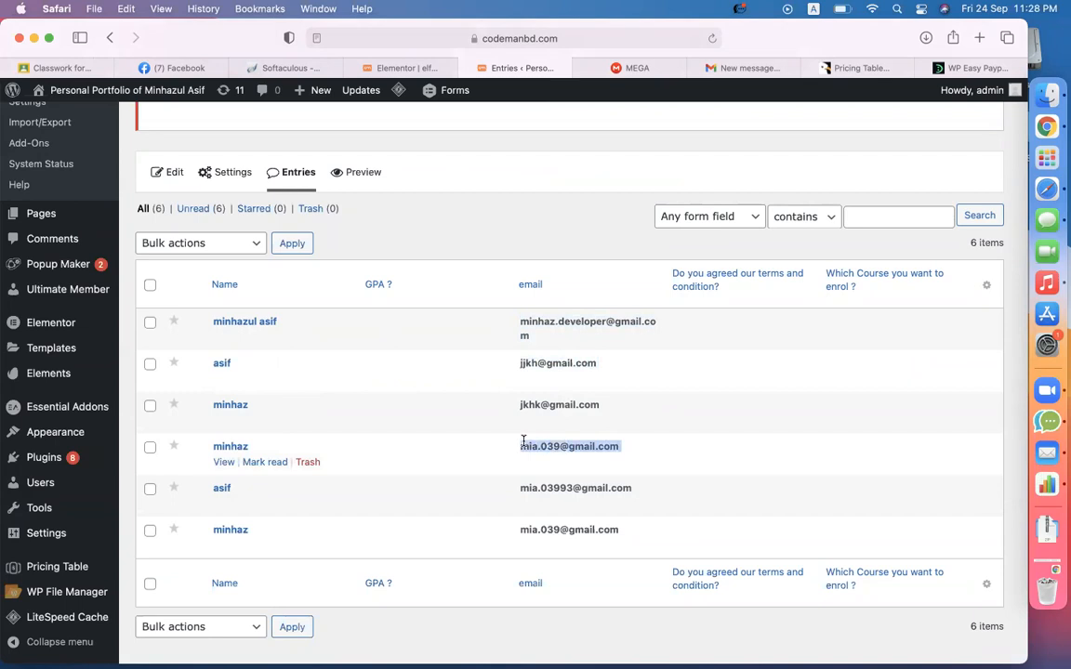
{"action": "left_click", "coordinate": [535, 233]}
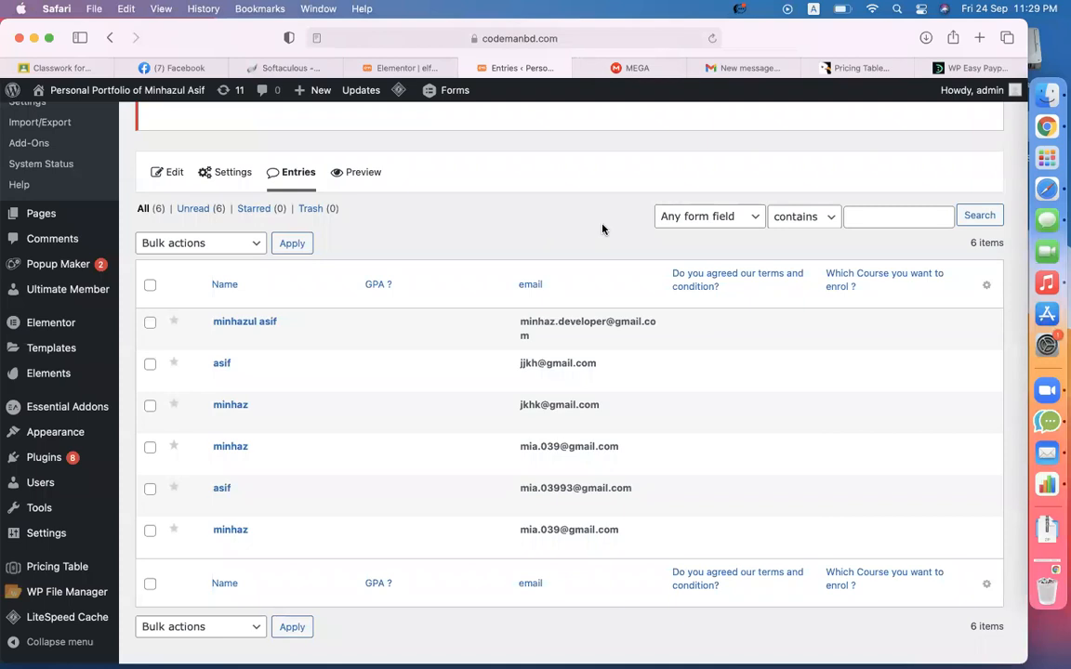
- In MEGA, select the search term wp and the elfsight-social-share-buttons-cc folder
{"action": "left_click", "coordinate": [654, 76]}
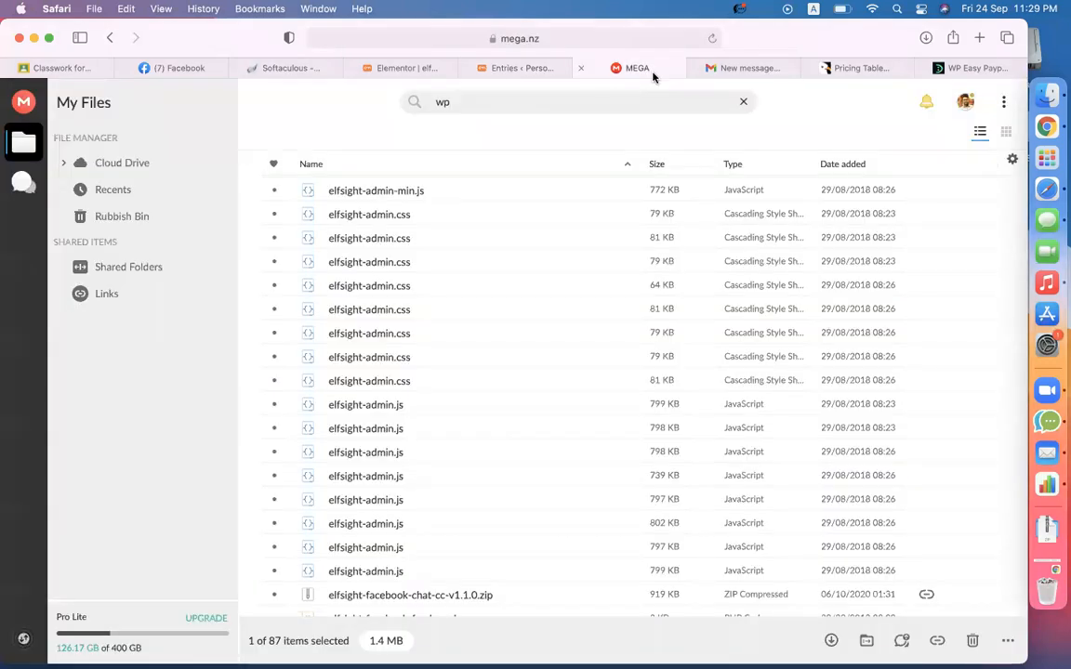
{"action": "scroll", "coordinate": [554, 256], "scroll_direction": "up", "scroll_amount": 10}
{"action": "double_click", "coordinate": [484, 102]}
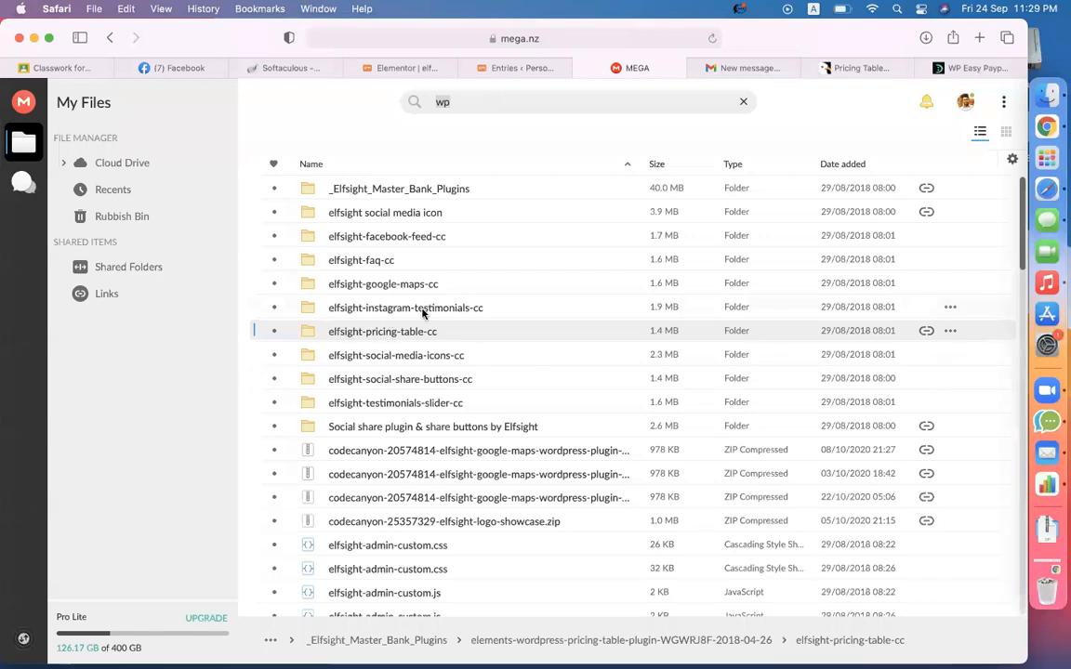
{"action": "left_click", "coordinate": [410, 386]}
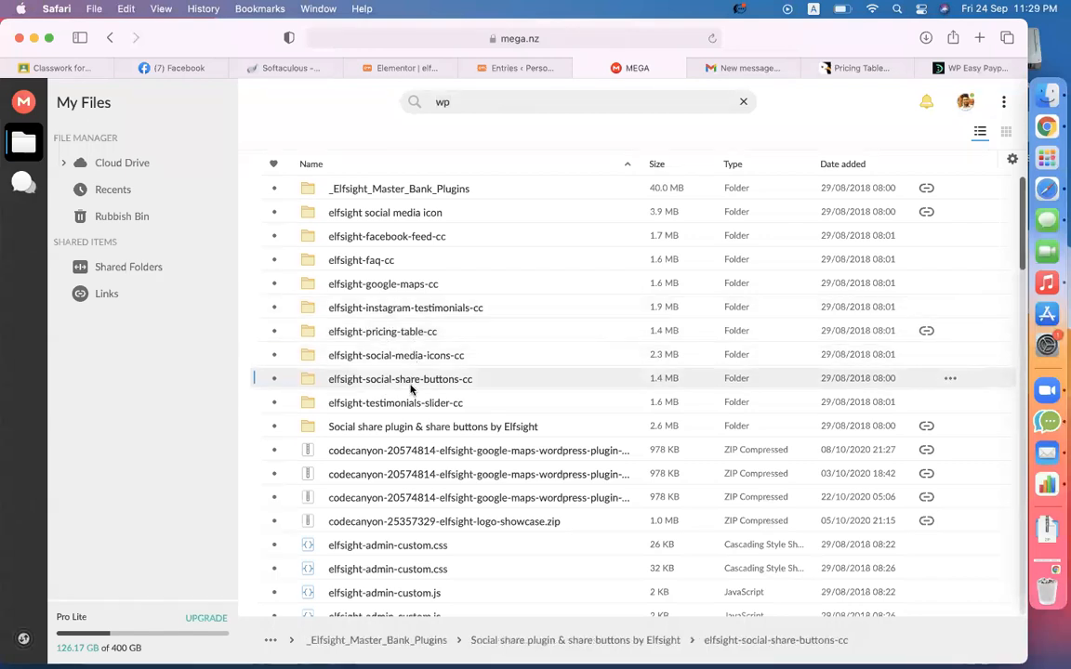
- Open _Elfsight_Master_Bank_Plugins and download the contact-form plugin ZIP
{"action": "double_click", "coordinate": [406, 196]}
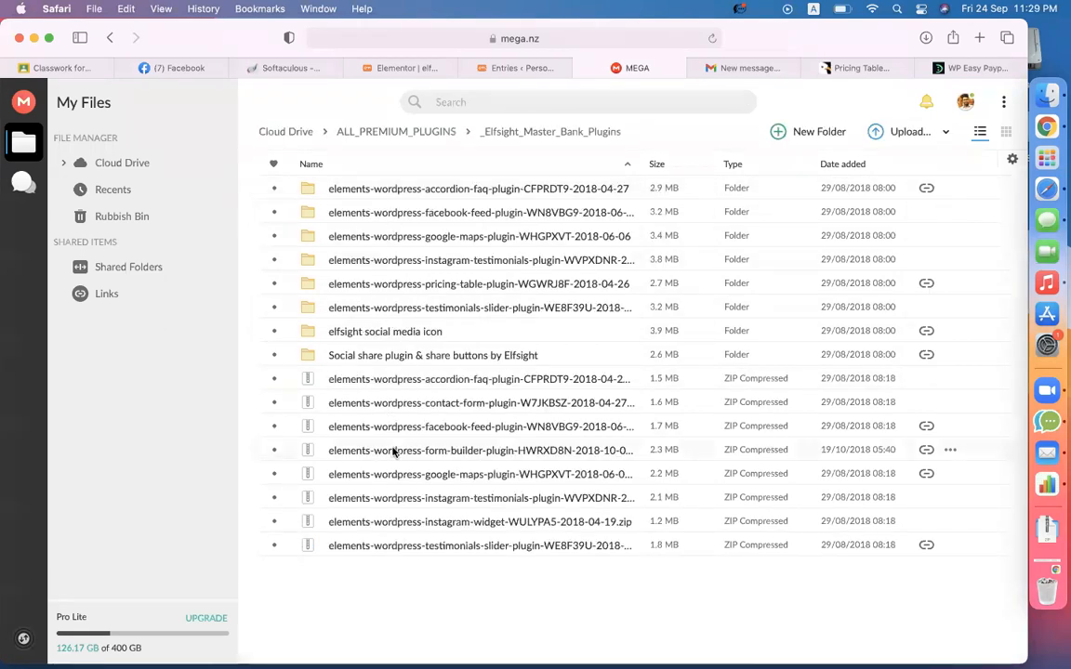
{"action": "left_click", "coordinate": [384, 407]}
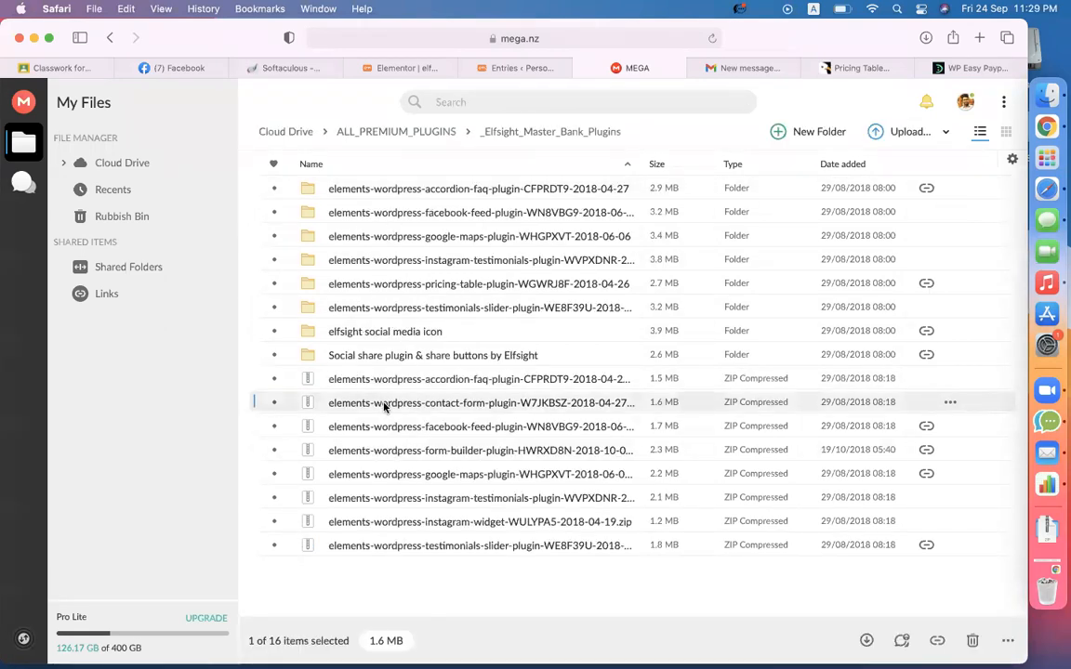
{"action": "right_click", "coordinate": [385, 406]}
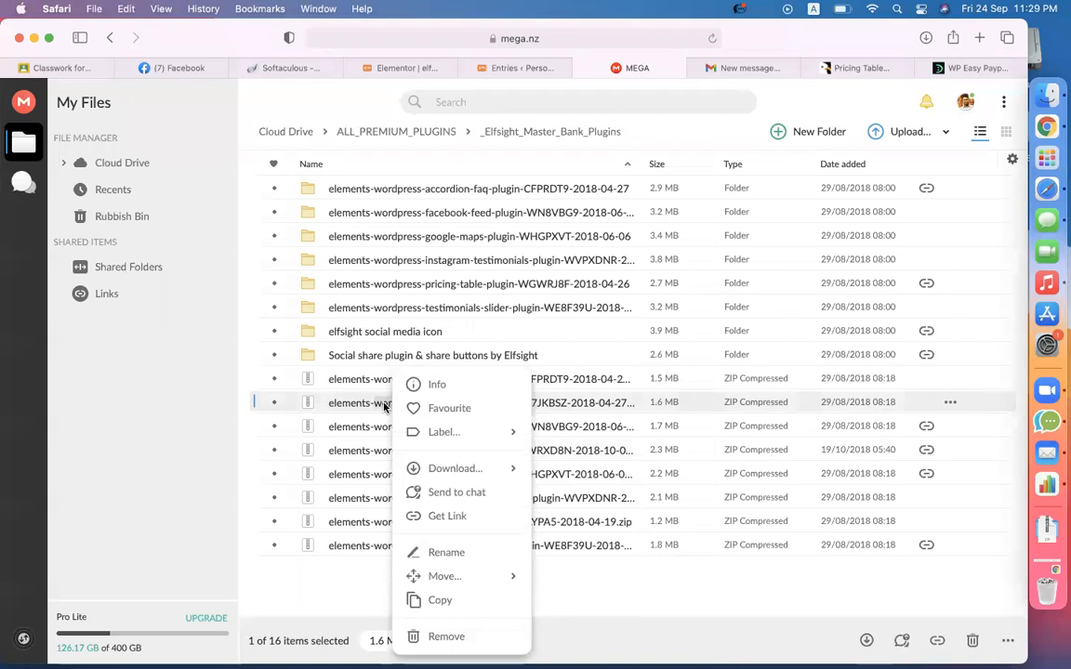
{"action": "left_click", "coordinate": [441, 471]}
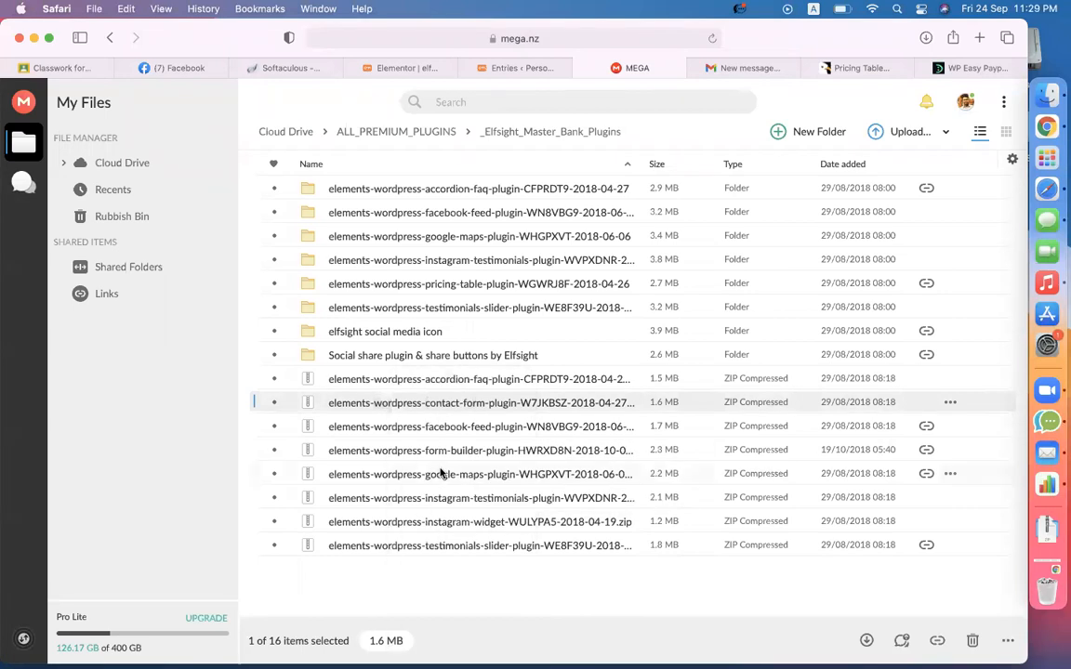
{"action": "left_click", "coordinate": [830, 68]}
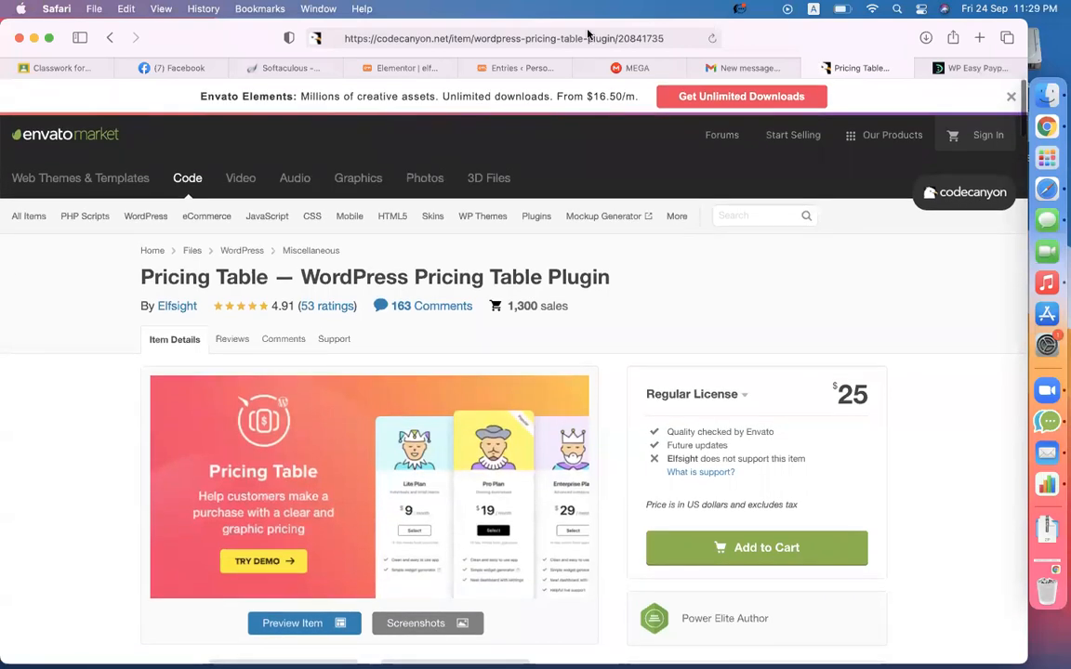
- Search 'elfsight contact form' and open the CodeCanyon listing, highlighting its $24 price
{"action": "left_click", "coordinate": [312, 38]}
{"action": "type", "text": "elf"}
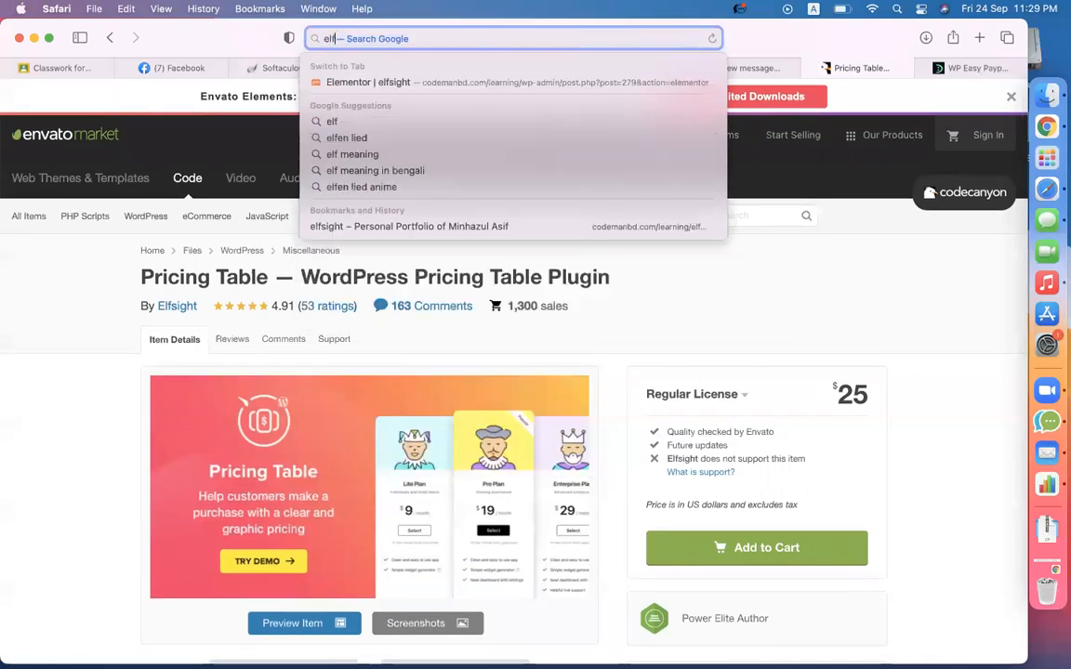
{"action": "type", "text": "sight o"}
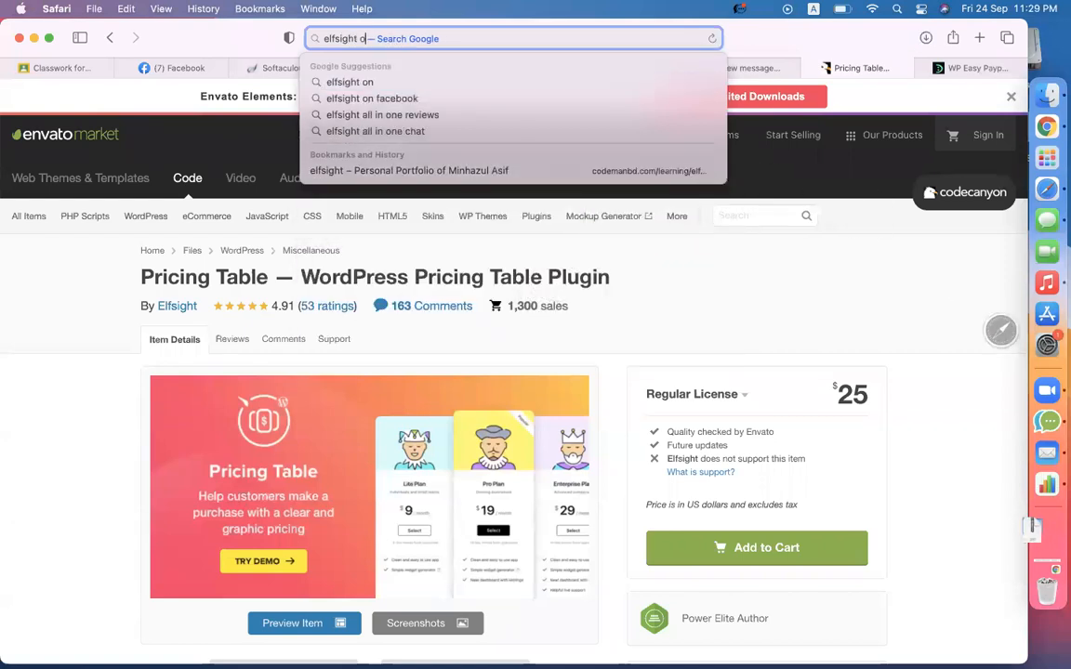
{"action": "key", "text": "BackSpace"}
{"action": "type", "text": "contact form"}
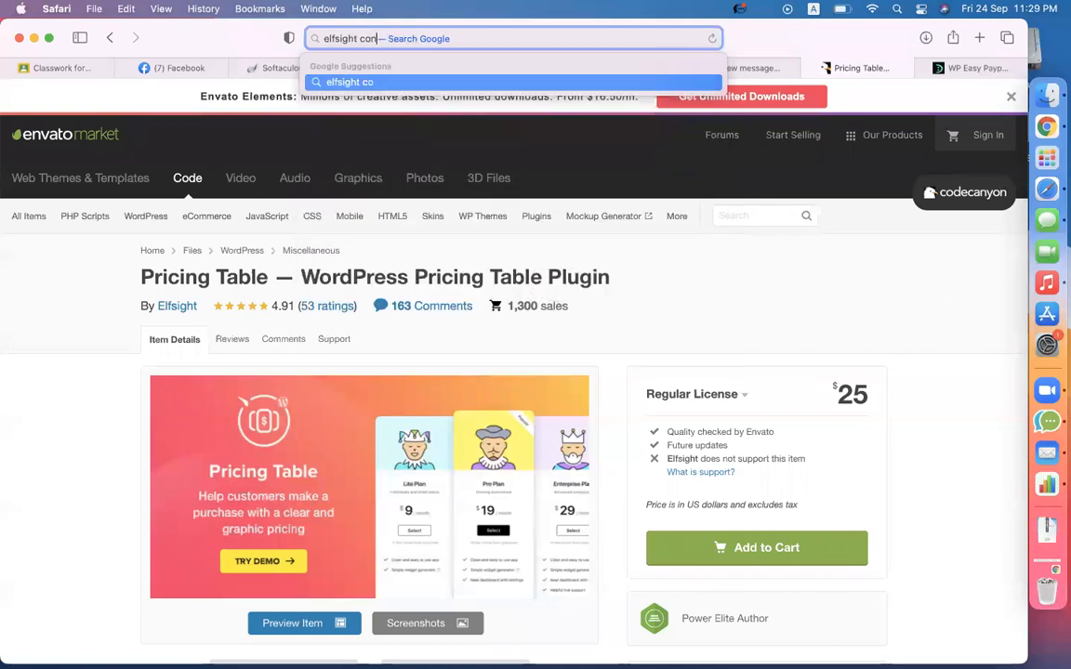
{"action": "key", "text": "Return"}
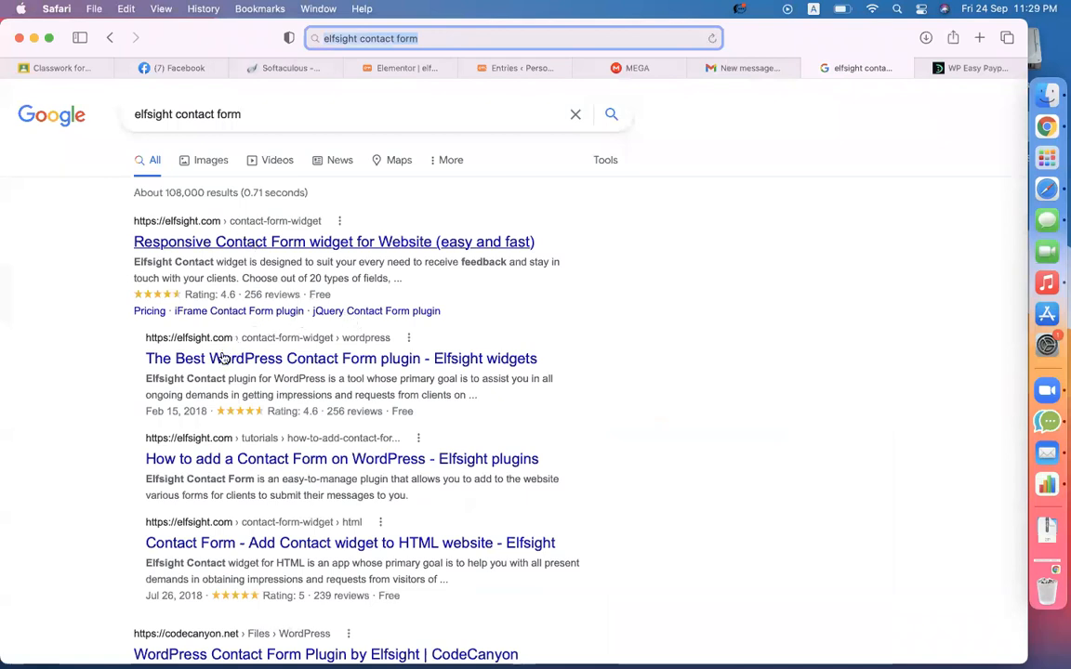
{"action": "scroll", "coordinate": [203, 353], "scroll_direction": "down", "scroll_amount": 4}
{"action": "left_click", "coordinate": [190, 472]}
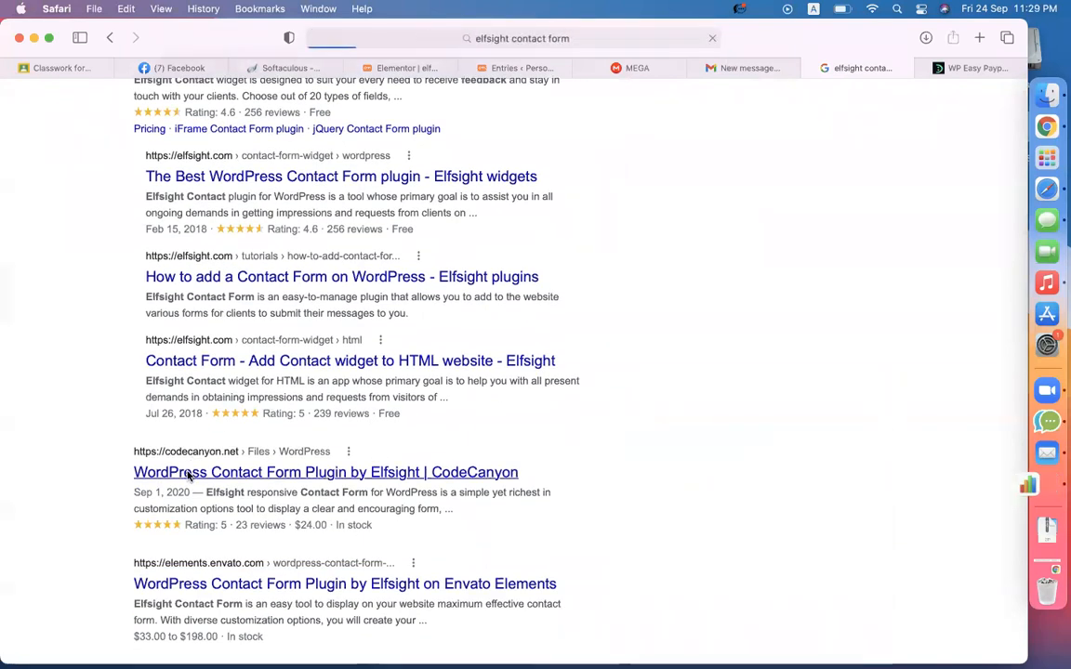
{"action": "scroll", "coordinate": [432, 461], "scroll_direction": "down", "scroll_amount": 3}
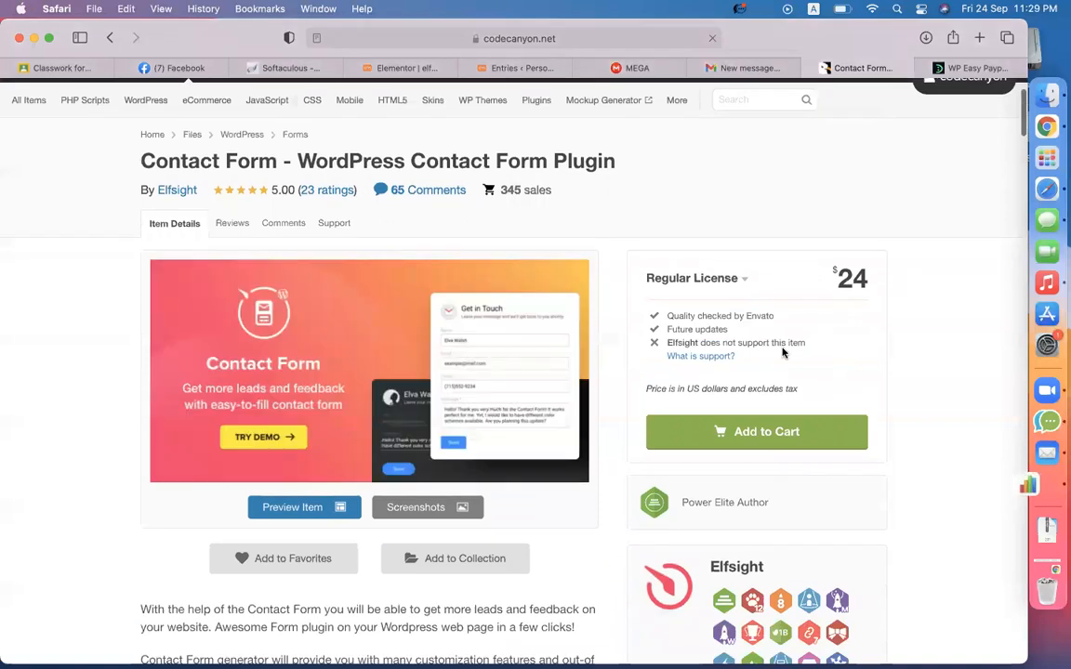
{"action": "double_click", "coordinate": [873, 290]}
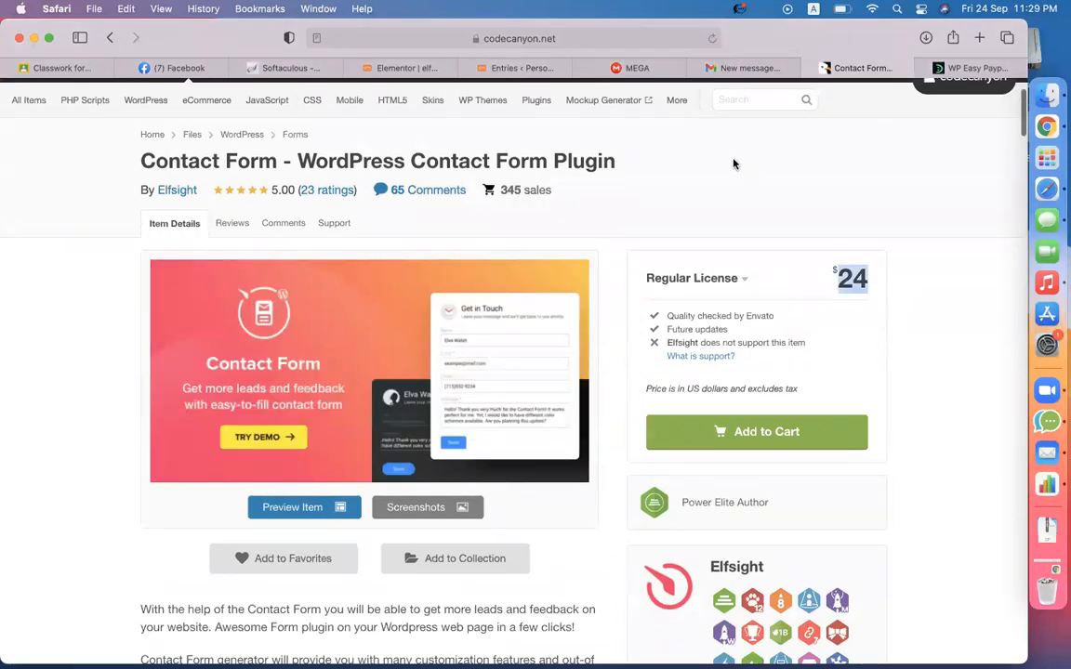
- Bring up a Finder window showing the Downloads elf folder
{"action": "left_click", "coordinate": [1039, 102]}
{"action": "scroll", "coordinate": [477, 160], "scroll_direction": "left", "scroll_amount": 3}
{"action": "scroll", "coordinate": [419, 232], "scroll_direction": "left", "scroll_amount": 3}
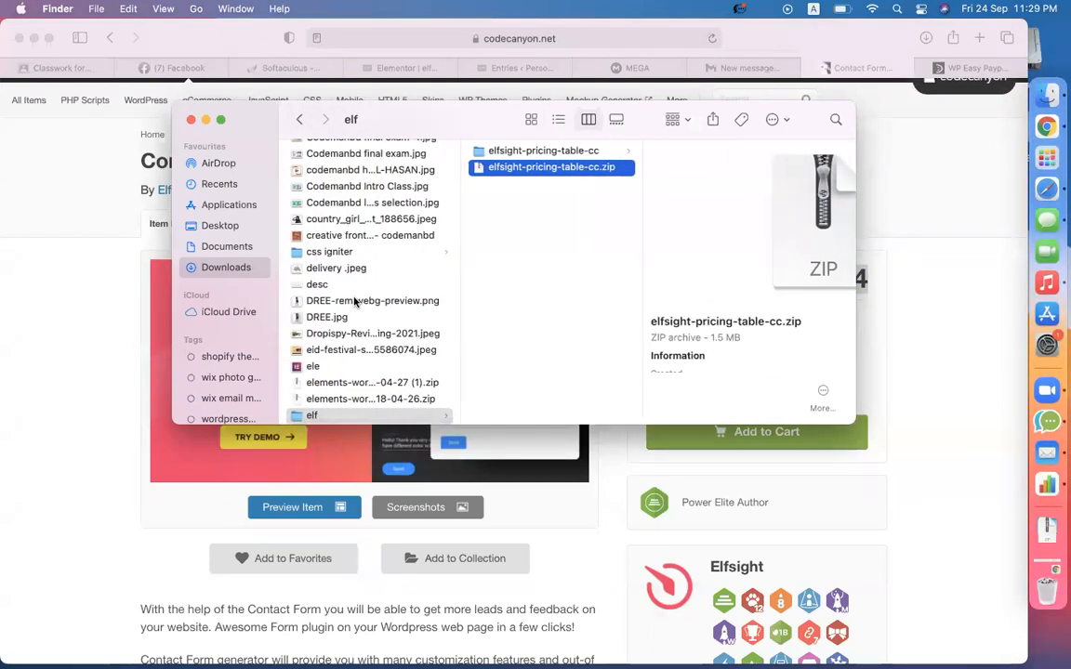
- In Finder's Downloads, jump to 'elf' and select elfsight-pricing-table-cc.zip
{"action": "scroll", "coordinate": [355, 301], "scroll_direction": "down", "scroll_amount": 10}
{"action": "scroll", "coordinate": [354, 301], "scroll_direction": "up", "scroll_amount": 6}
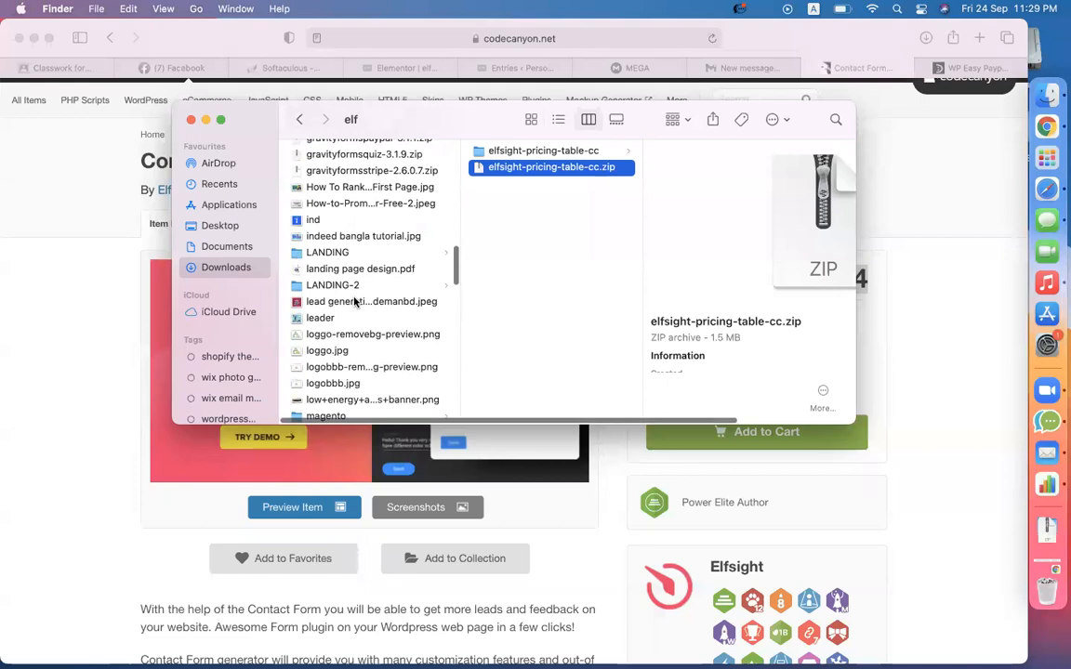
{"action": "scroll", "coordinate": [354, 301], "scroll_direction": "down", "scroll_amount": 5}
{"action": "left_click", "coordinate": [354, 296]}
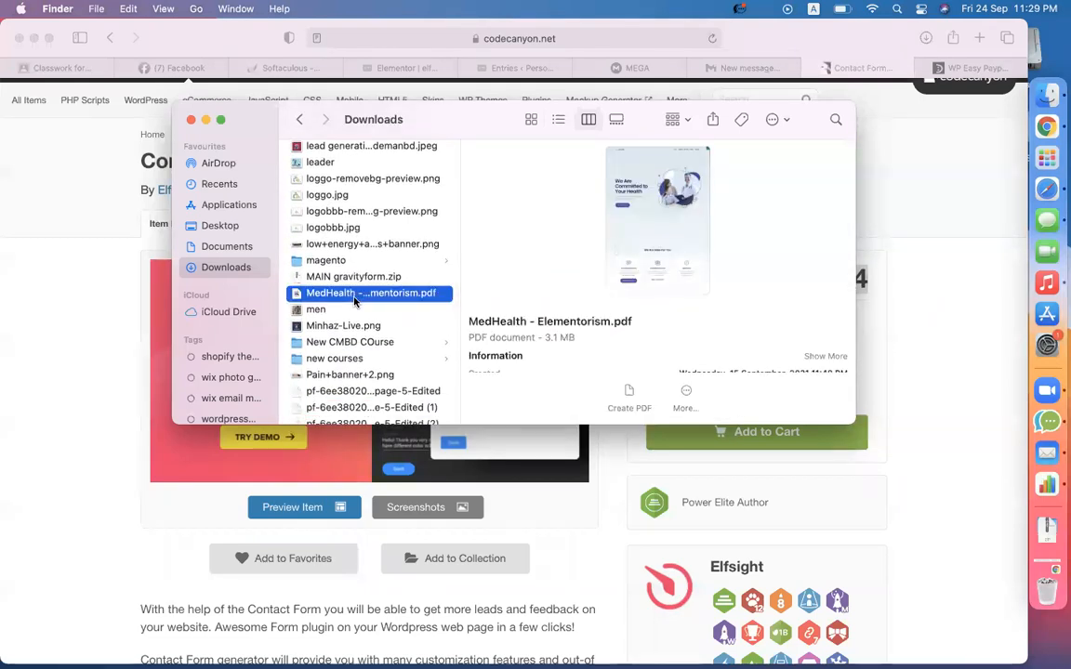
{"action": "type", "text": "elf"}
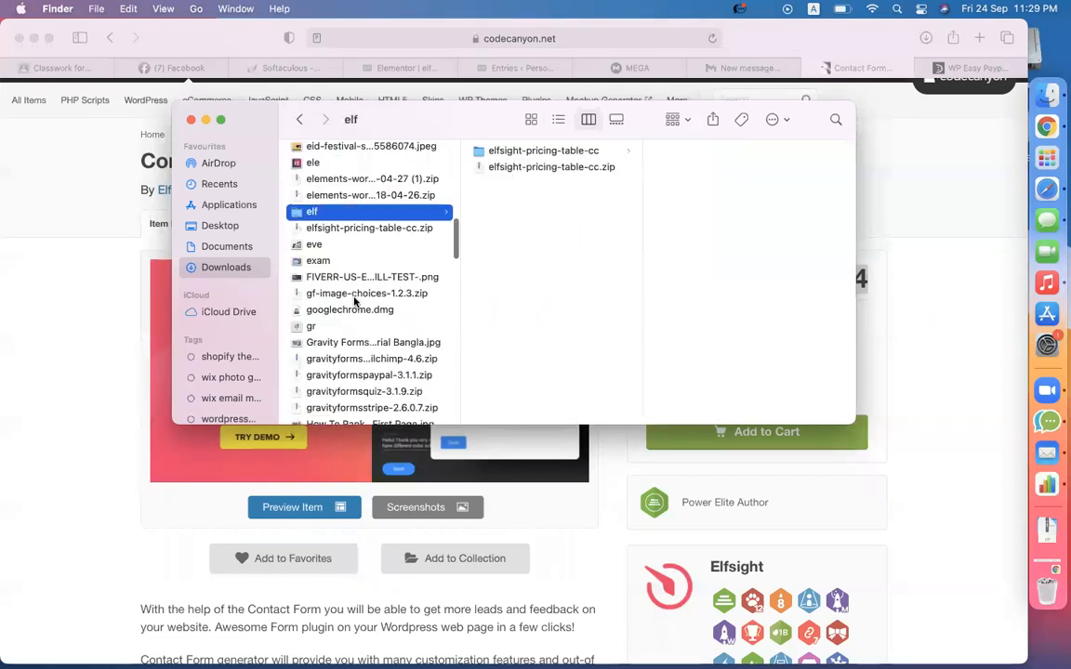
{"action": "left_click", "coordinate": [371, 229]}
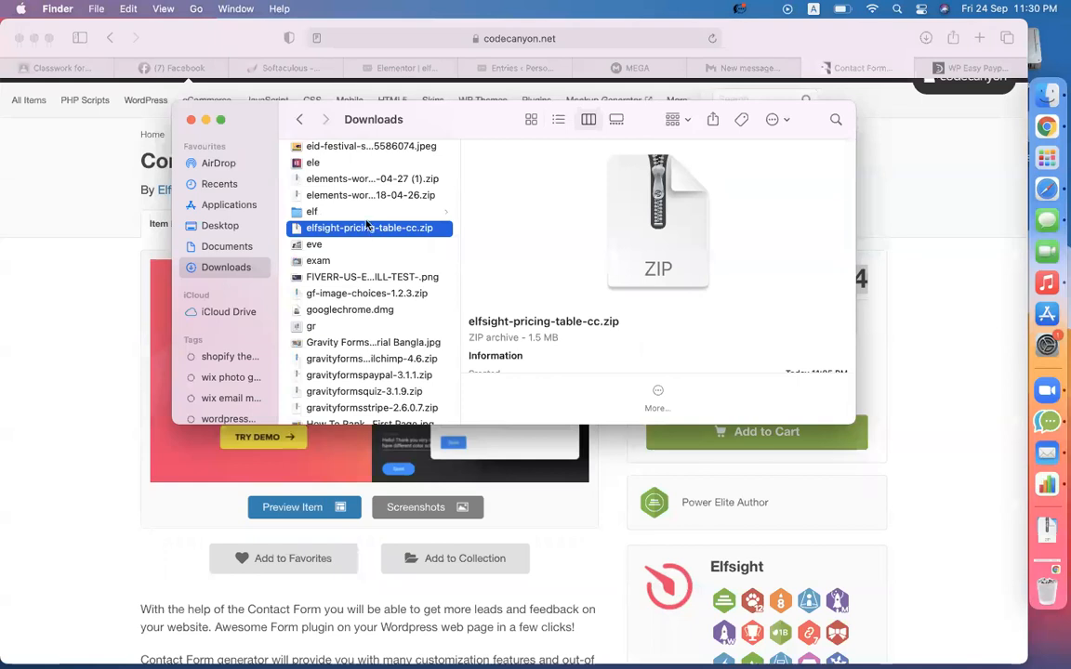
- Jump to 'elf' again, step through the downloaded zips, then bring Safari forward
{"action": "scroll", "coordinate": [400, 284], "scroll_direction": "down", "scroll_amount": 10}
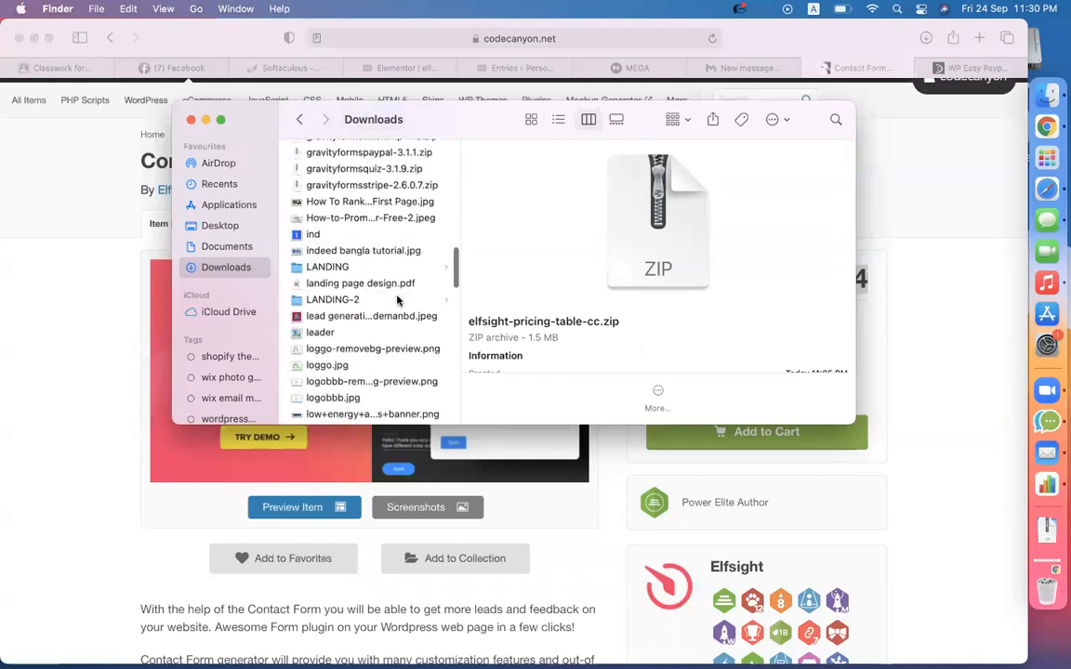
{"action": "scroll", "coordinate": [397, 300], "scroll_direction": "down", "scroll_amount": 5}
{"action": "scroll", "coordinate": [397, 299], "scroll_direction": "down", "scroll_amount": 10}
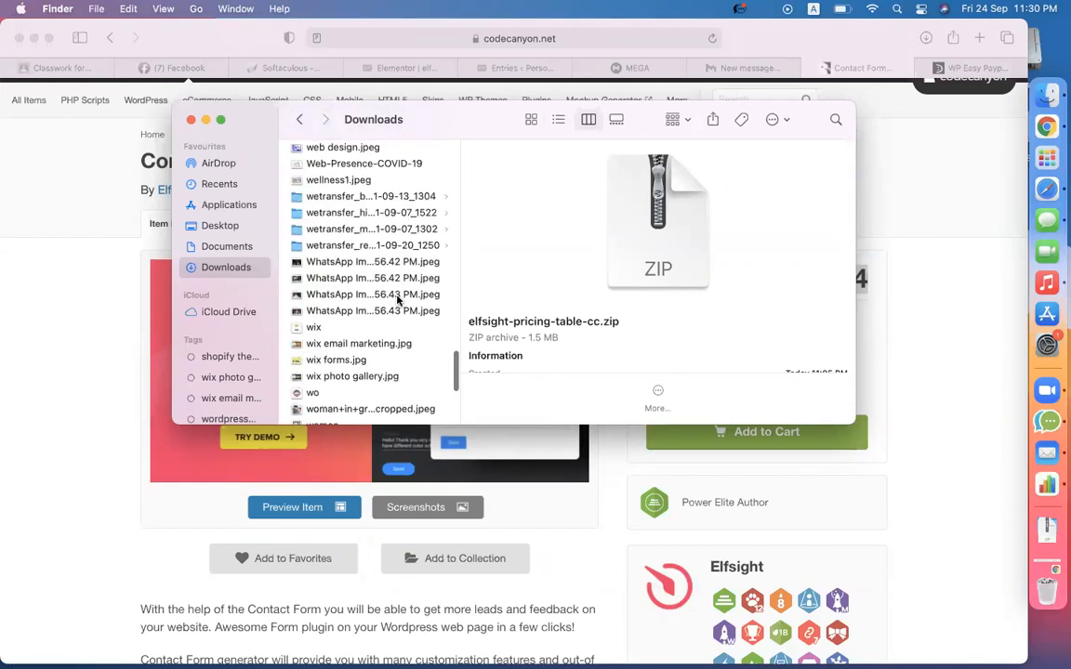
{"action": "left_click", "coordinate": [397, 296]}
{"action": "type", "text": "elf"}
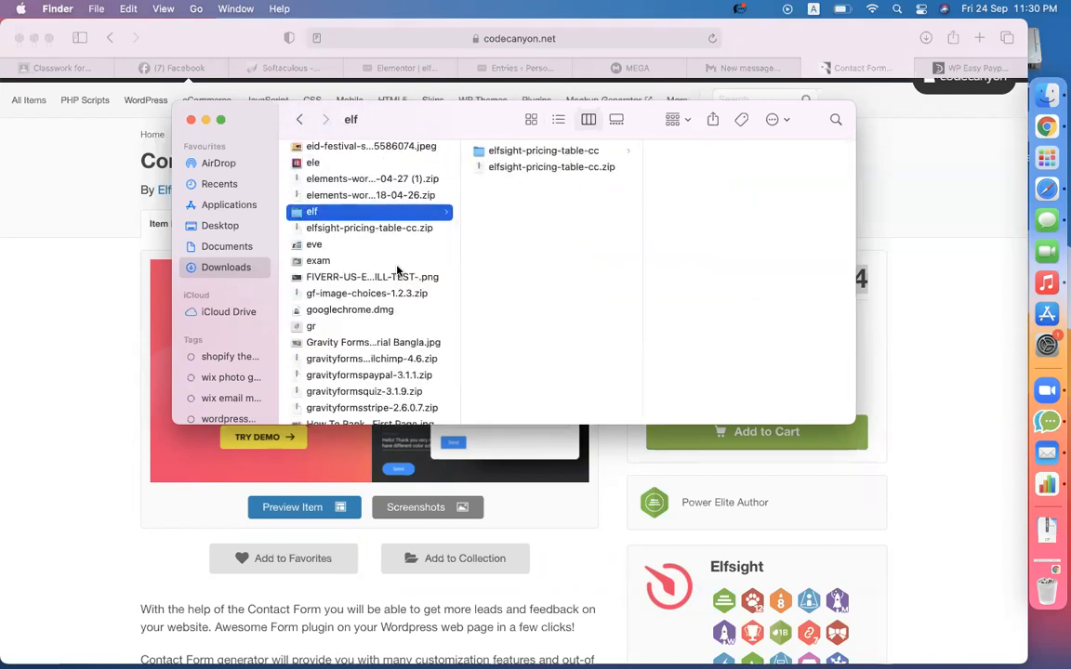
{"action": "key", "text": "Down"}
{"action": "key", "text": "Down"}
{"action": "key", "text": "Down"}
{"action": "key", "text": "Down"}
{"action": "key", "text": "Down"}
{"action": "key", "text": "Down"}
{"action": "key", "text": "Down"}
{"action": "key", "text": "Down"}
{"action": "key", "text": "Down"}
{"action": "key", "text": "Down"}
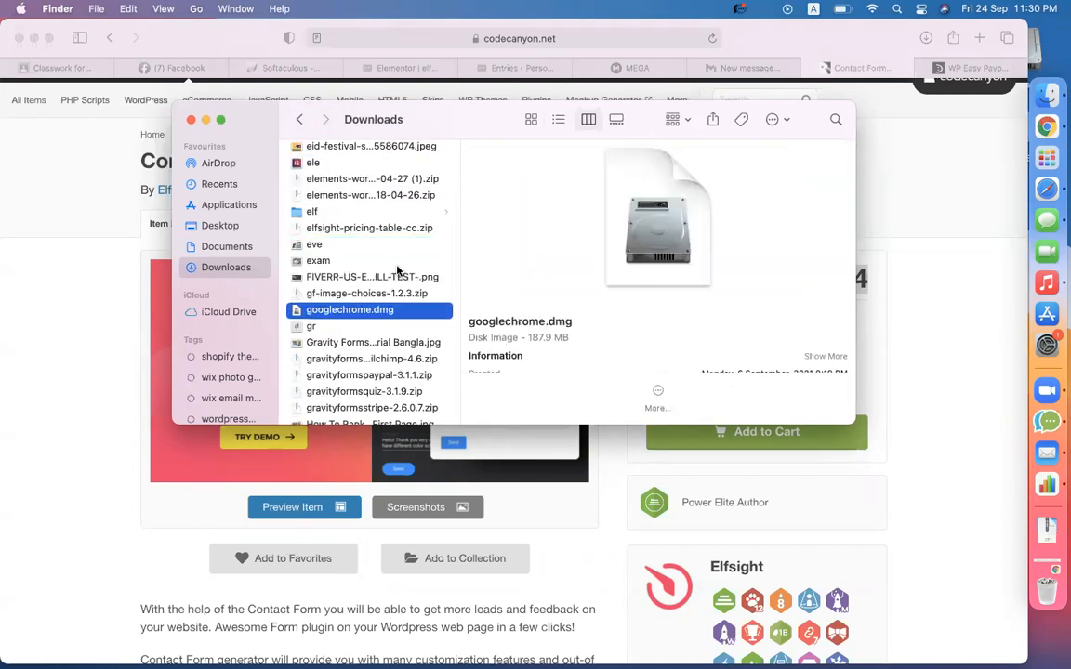
{"action": "left_click", "coordinate": [109, 270]}
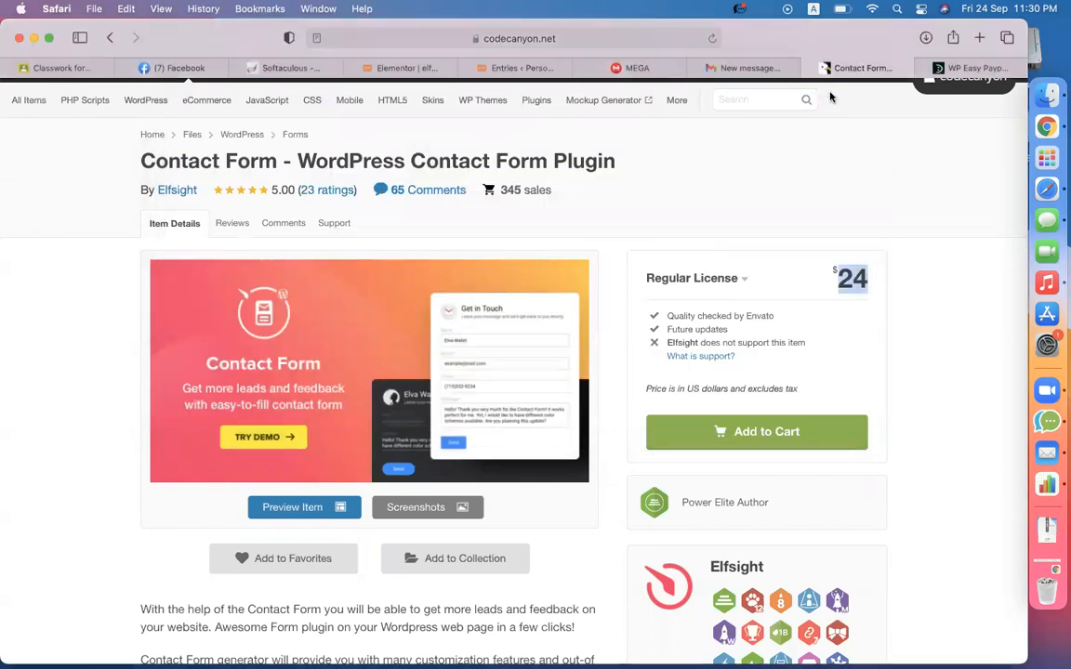
- Search the MEGA cloud drive, trimming the query down to just 'elfsight'
{"action": "left_click", "coordinate": [643, 72]}
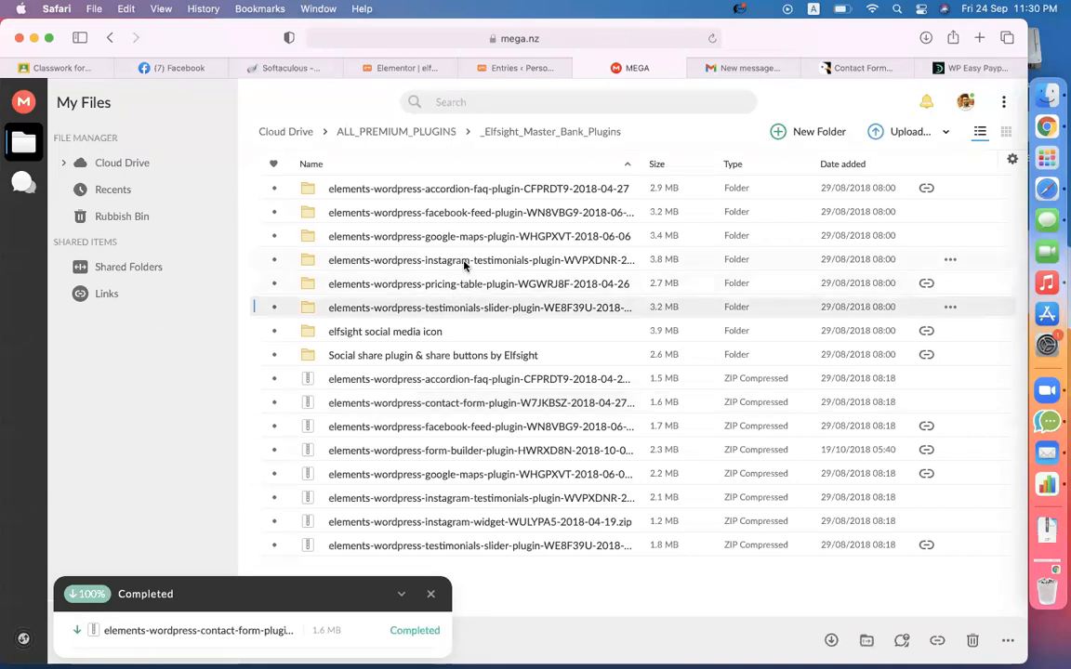
{"action": "left_click", "coordinate": [485, 105]}
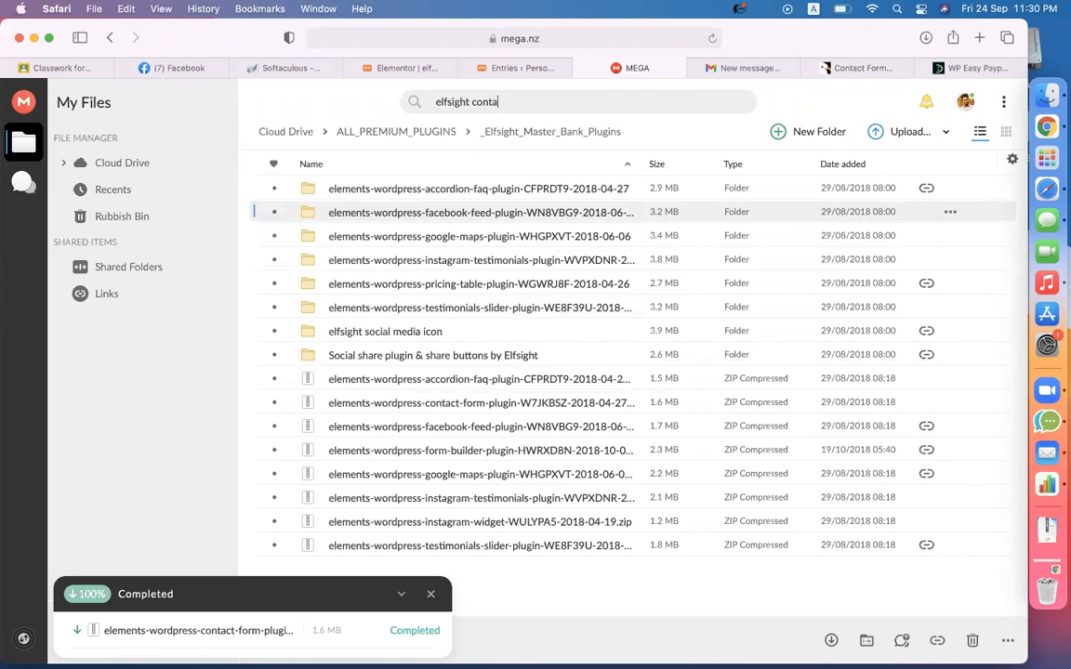
{"action": "key", "text": "Return"}
{"action": "double_click", "coordinate": [494, 106]}
{"action": "key", "text": "BackSpace"}
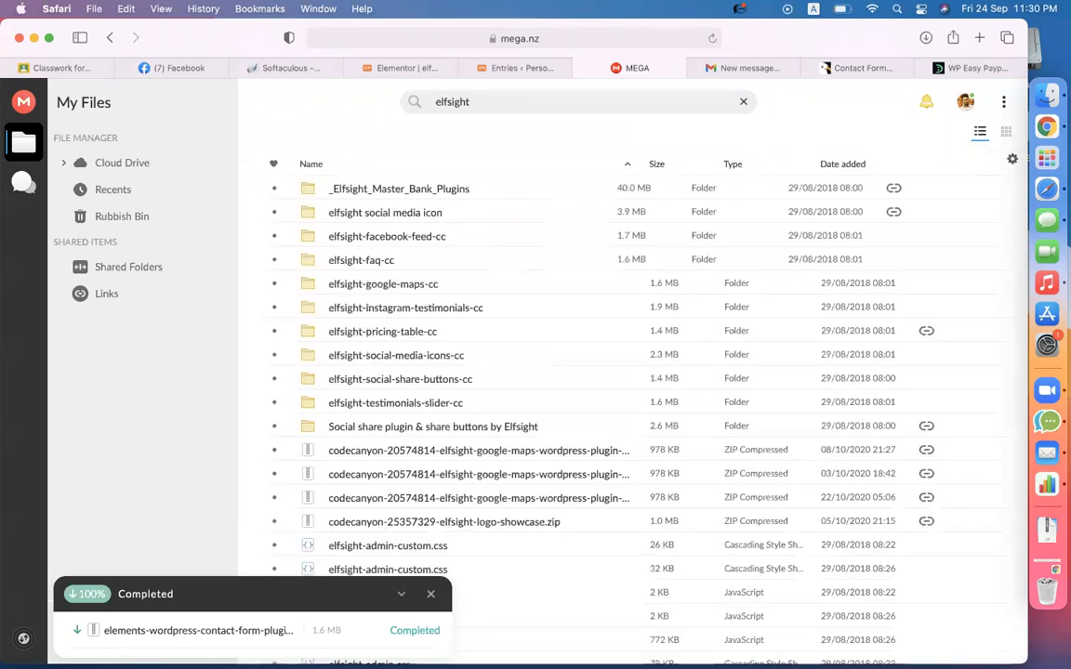
- Step through the elfsight results to the elfsight-testimonials-slider-cc folder
{"action": "left_click", "coordinate": [407, 238]}
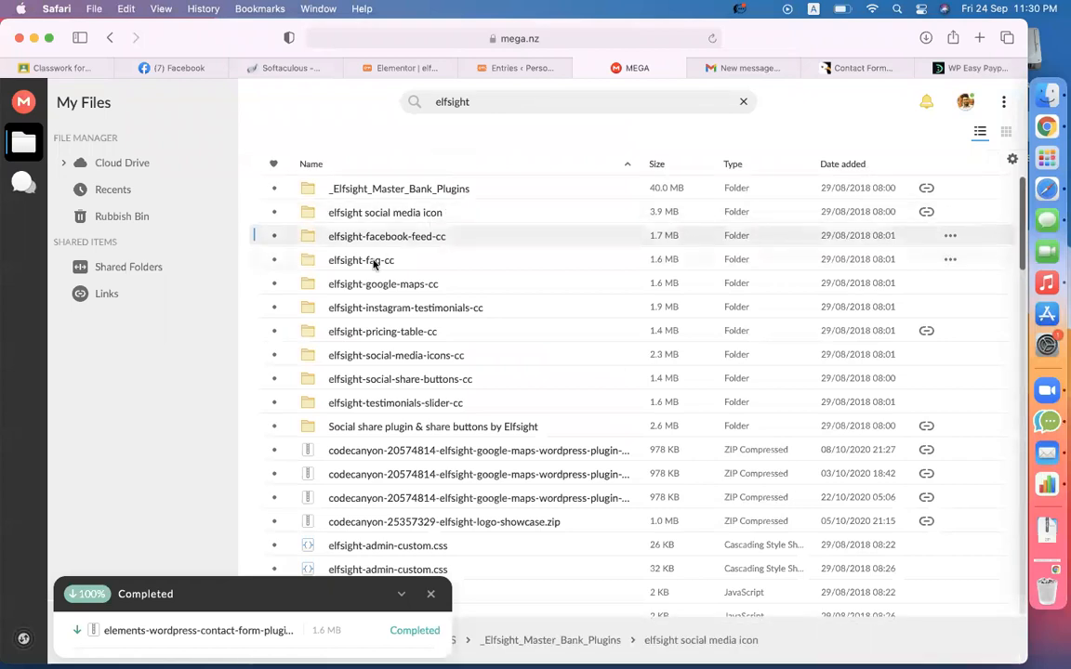
{"action": "key", "text": "Down"}
{"action": "key", "text": "Down"}
{"action": "key", "text": "Down"}
{"action": "key", "text": "Down"}
{"action": "left_click", "coordinate": [363, 355]}
{"action": "left_click", "coordinate": [365, 378]}
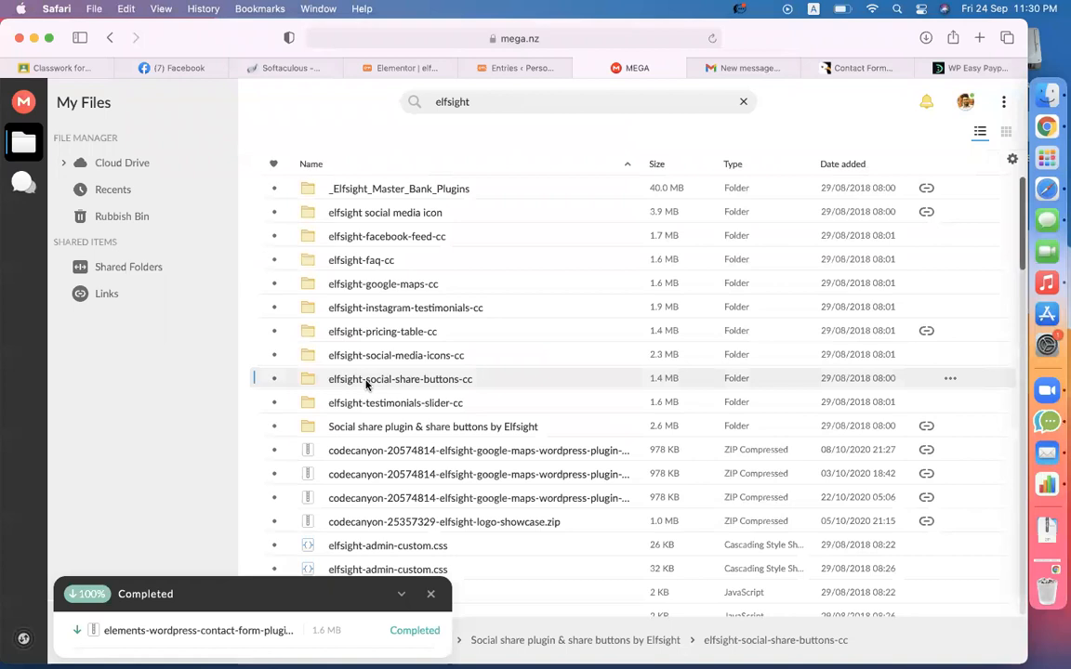
{"action": "left_click", "coordinate": [382, 403]}
{"action": "scroll", "coordinate": [382, 405], "scroll_direction": "down", "scroll_amount": 5}
{"action": "scroll", "coordinate": [382, 407], "scroll_direction": "up", "scroll_amount": 5}
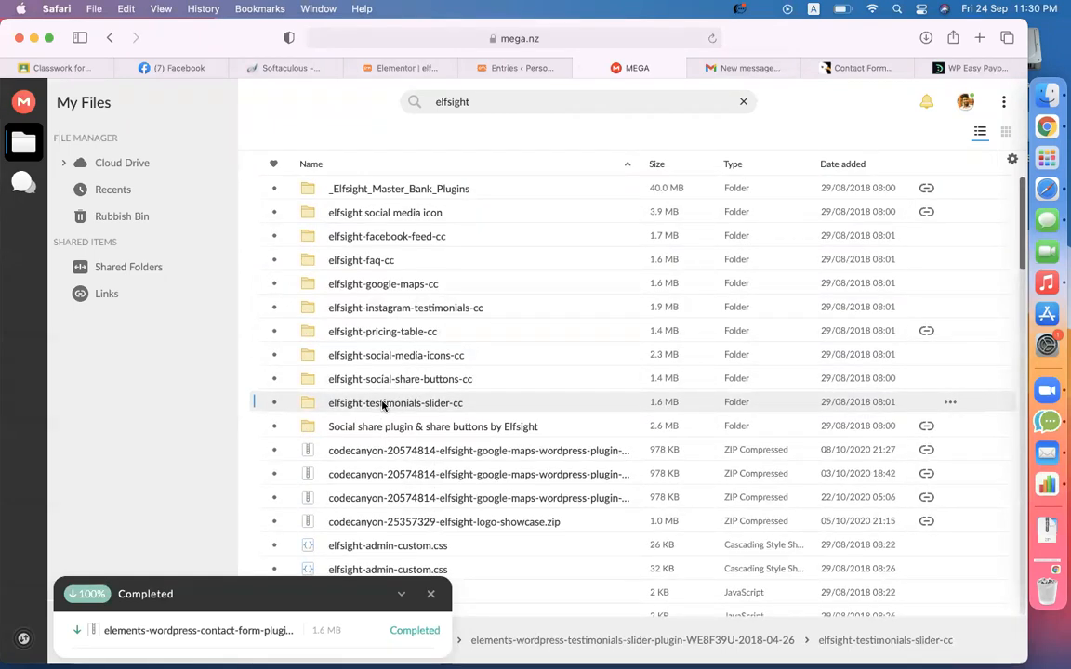
- Start a Standard download of the elfsight-testimonials-slider-cc folder as a zip
{"action": "right_click", "coordinate": [382, 405]}
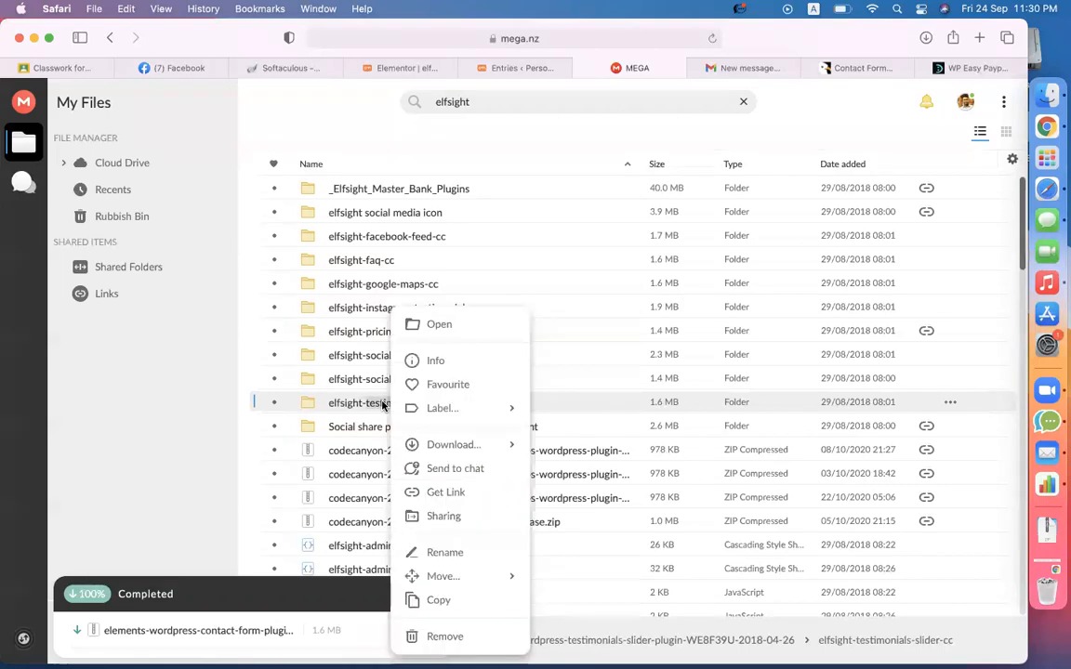
{"action": "key", "text": "Escape"}
{"action": "right_click", "coordinate": [353, 405]}
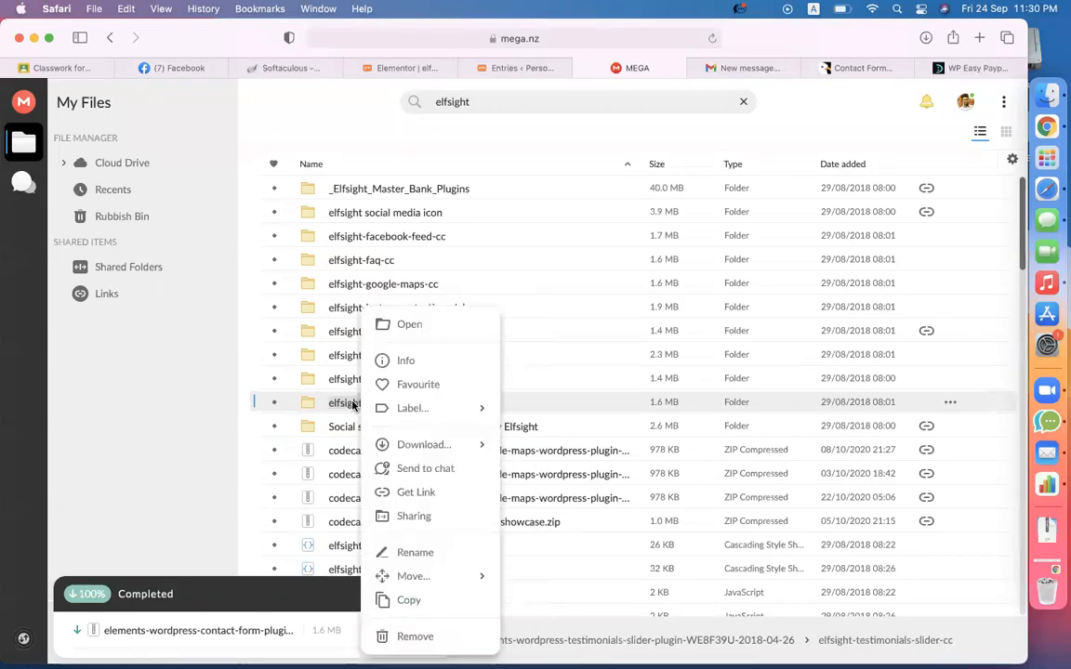
{"action": "left_click", "coordinate": [390, 443]}
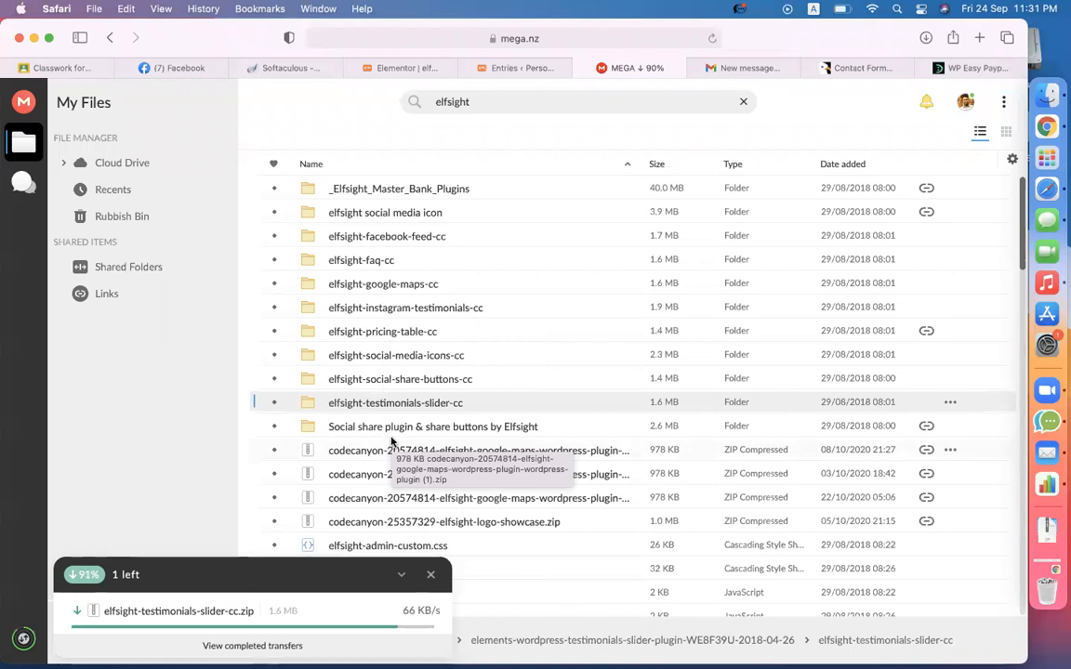
{"action": "left_click", "coordinate": [391, 357]}
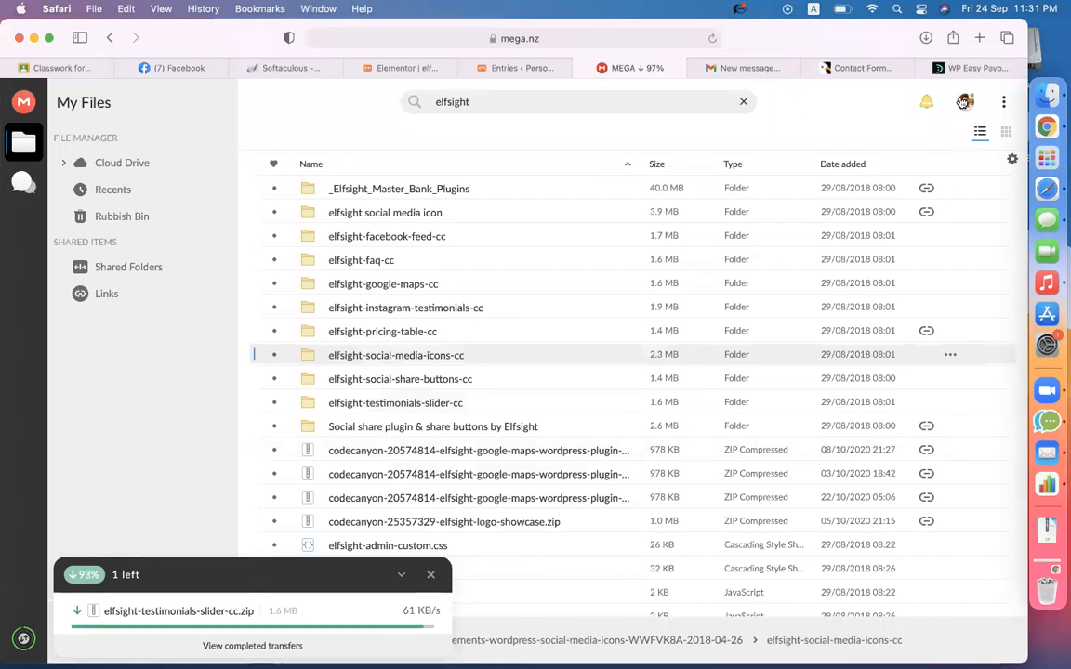
{"action": "left_click", "coordinate": [937, 68]}
- Run a DevelopersZone content search for 'elfsight'
{"action": "scroll", "coordinate": [748, 234], "scroll_direction": "up", "scroll_amount": 15}
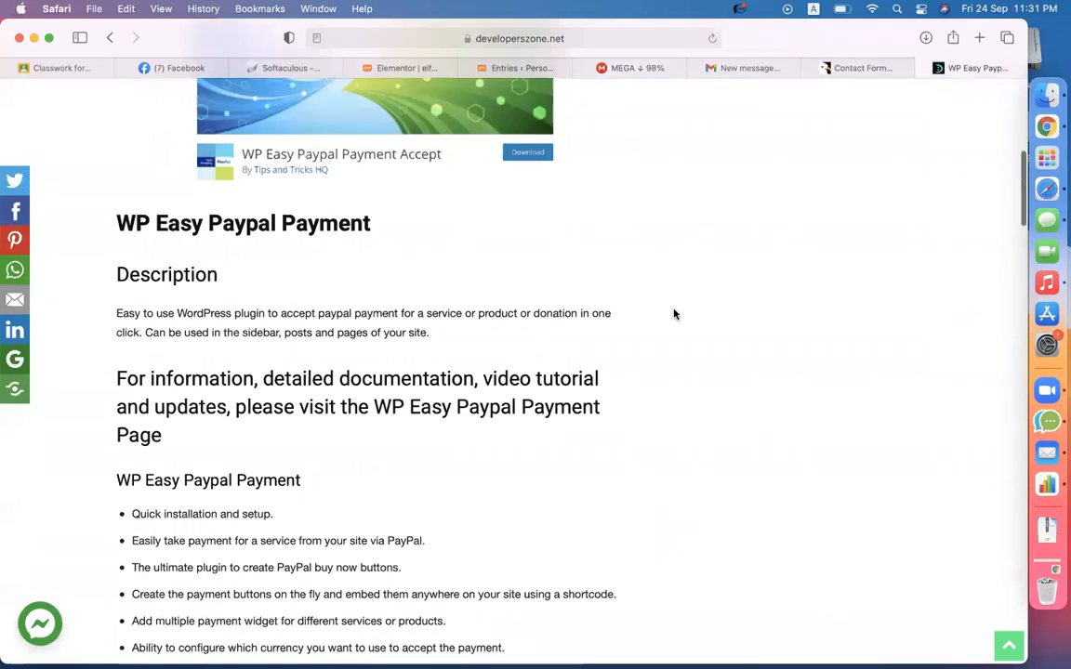
{"action": "left_click", "coordinate": [614, 319]}
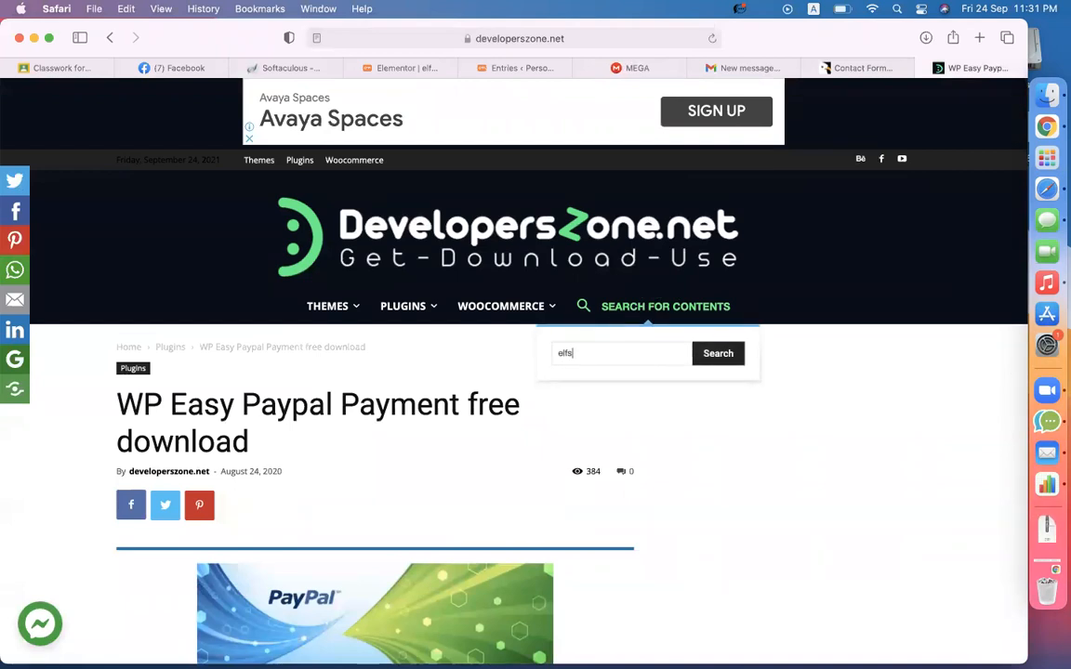
{"action": "key", "text": "Return"}
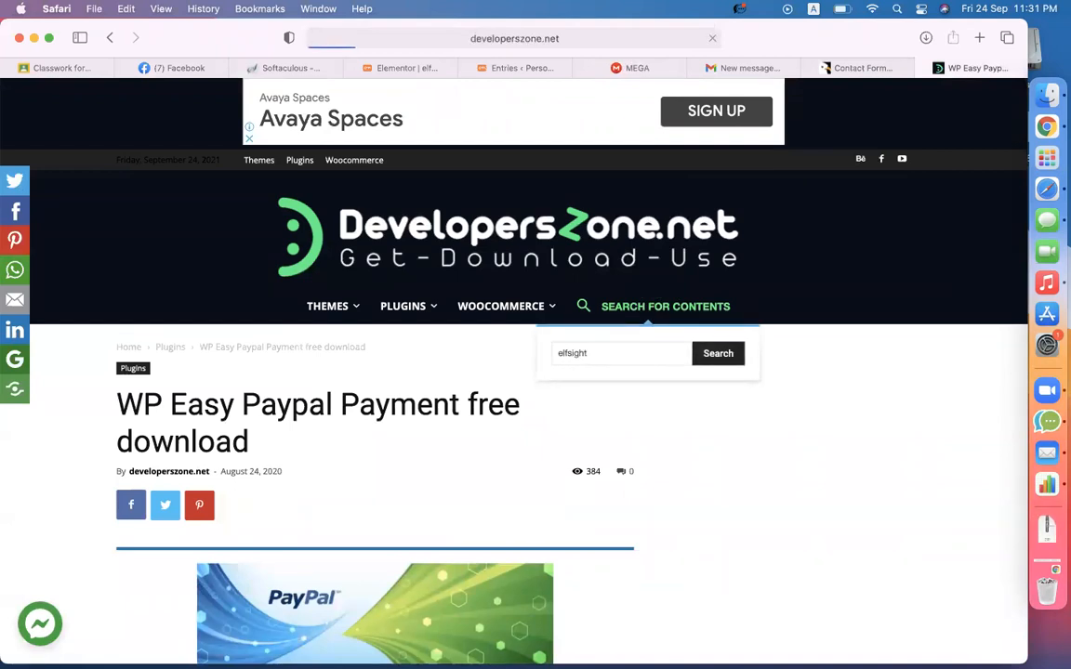
{"action": "left_click", "coordinate": [1047, 94]}
- Copy elfsight-testimonials-slider-cc.zip from Downloads into the elf folder
{"action": "key", "text": "Up"}
{"action": "key", "text": "Up"}
{"action": "key", "text": "Up"}
{"action": "key", "text": "Up"}
{"action": "key", "text": "Up"}
{"action": "key", "text": "Up"}
{"action": "key", "text": "Up"}
{"action": "key", "text": "Up"}
{"action": "key", "text": "Up"}
{"action": "key", "text": "Up"}
{"action": "key", "text": "Up"}
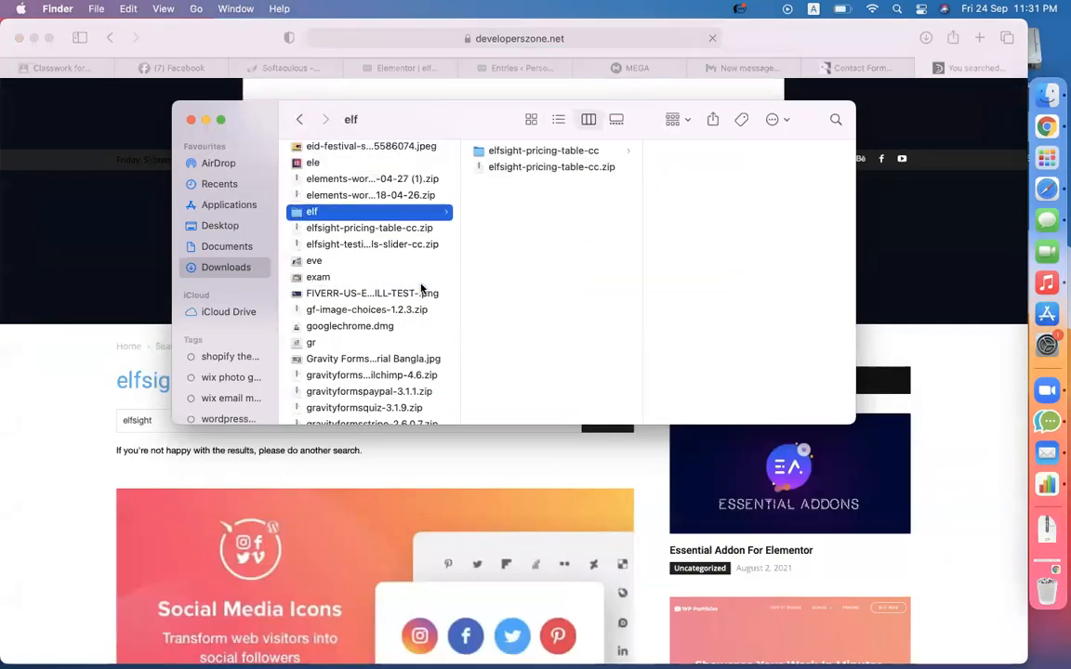
{"action": "left_click", "coordinate": [376, 246]}
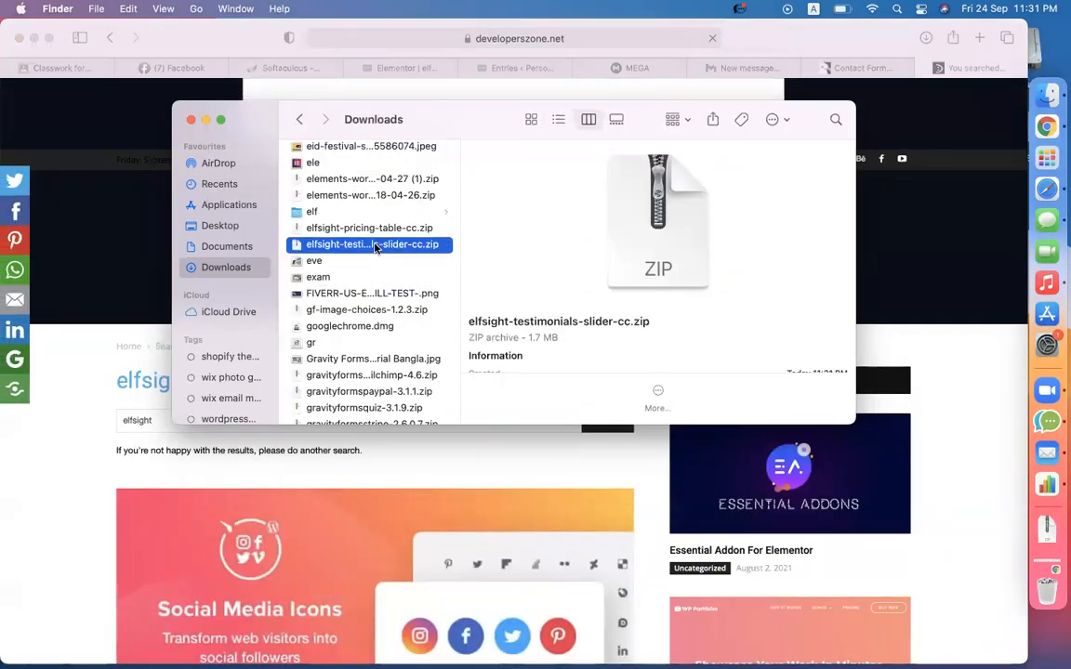
{"action": "left_click", "coordinate": [324, 214]}
{"action": "key", "text": "super+v"}
- Unpack the testimonials slider zip inside elf, keeping both the zip and its extracted folder
{"action": "double_click", "coordinate": [496, 184]}
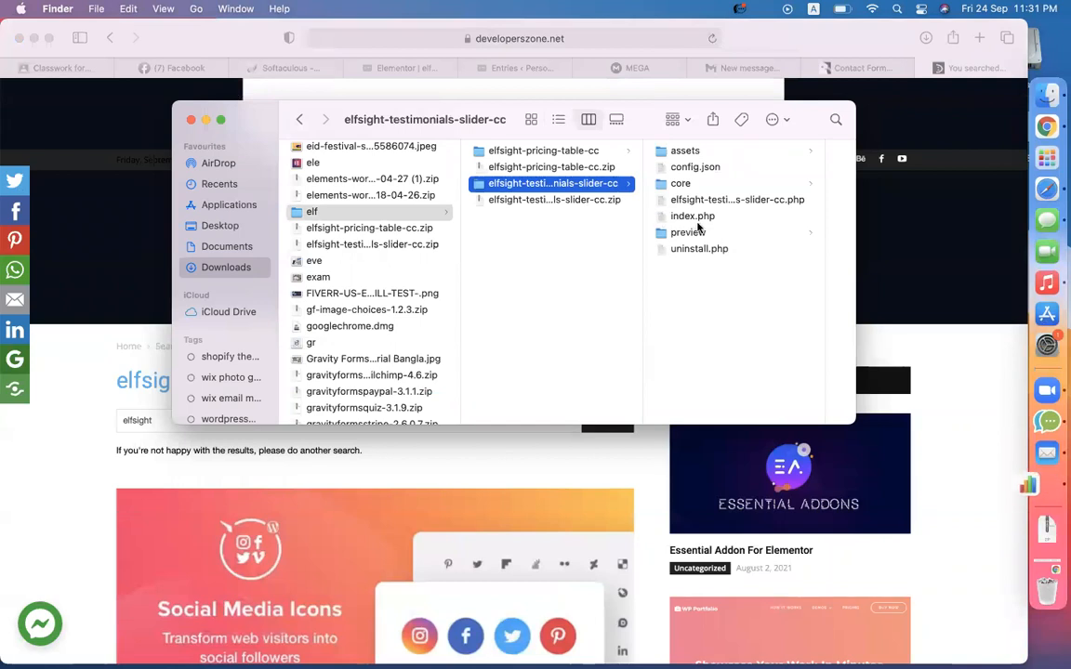
{"action": "left_click", "coordinate": [693, 216]}
{"action": "left_click", "coordinate": [375, 201]}
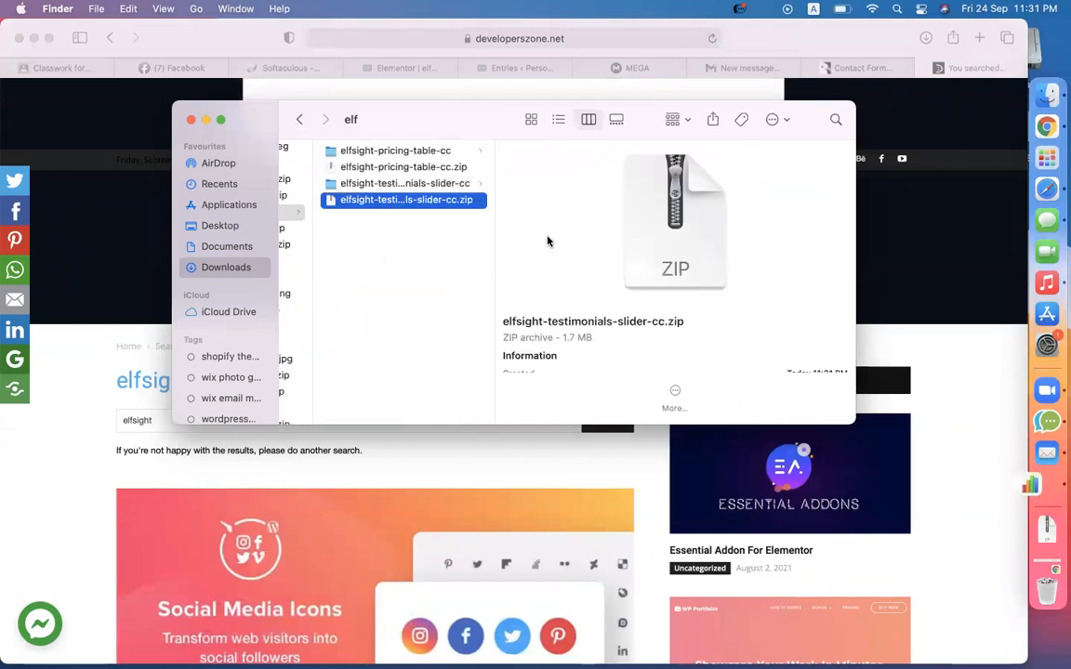
{"action": "left_click", "coordinate": [951, 399]}
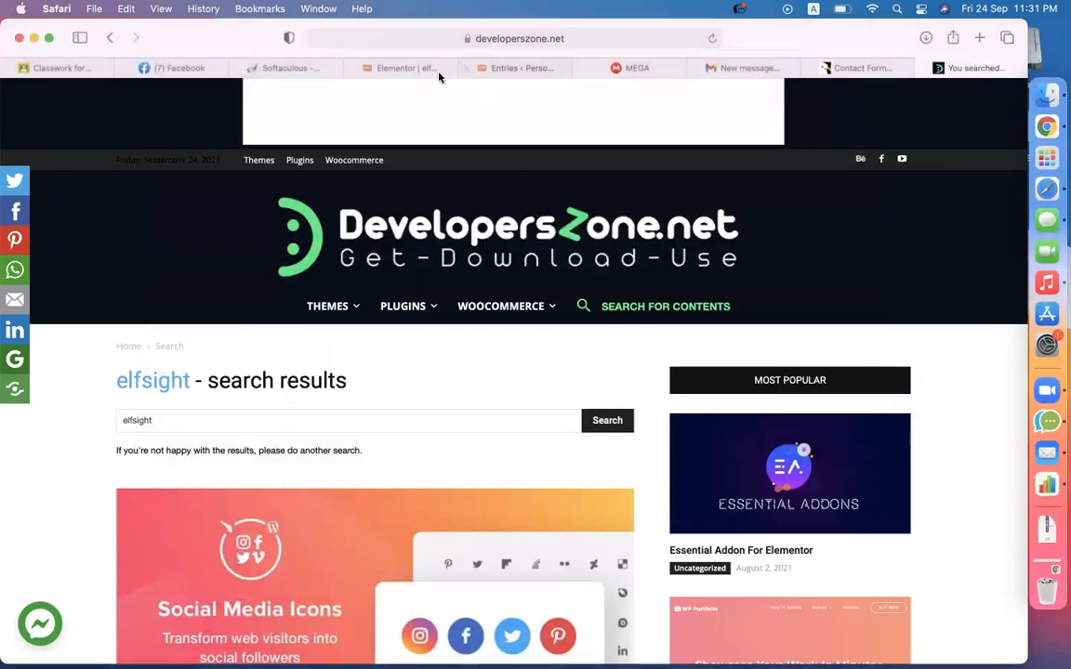
- In the WordPress admin, go to Plugins > Add New and reveal the Upload Plugin form
{"action": "left_click", "coordinate": [521, 68]}
{"action": "mouse_move", "coordinate": [33, 483]}
{"action": "mouse_move", "coordinate": [38, 457]}
{"action": "left_click", "coordinate": [171, 481]}
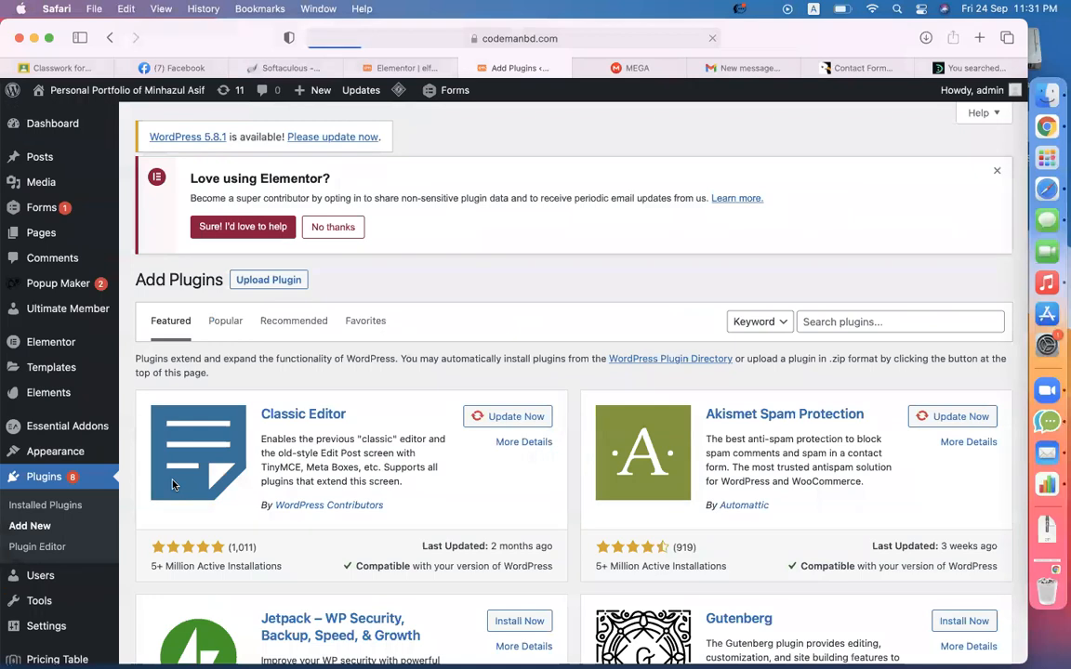
{"action": "left_click", "coordinate": [288, 178]}
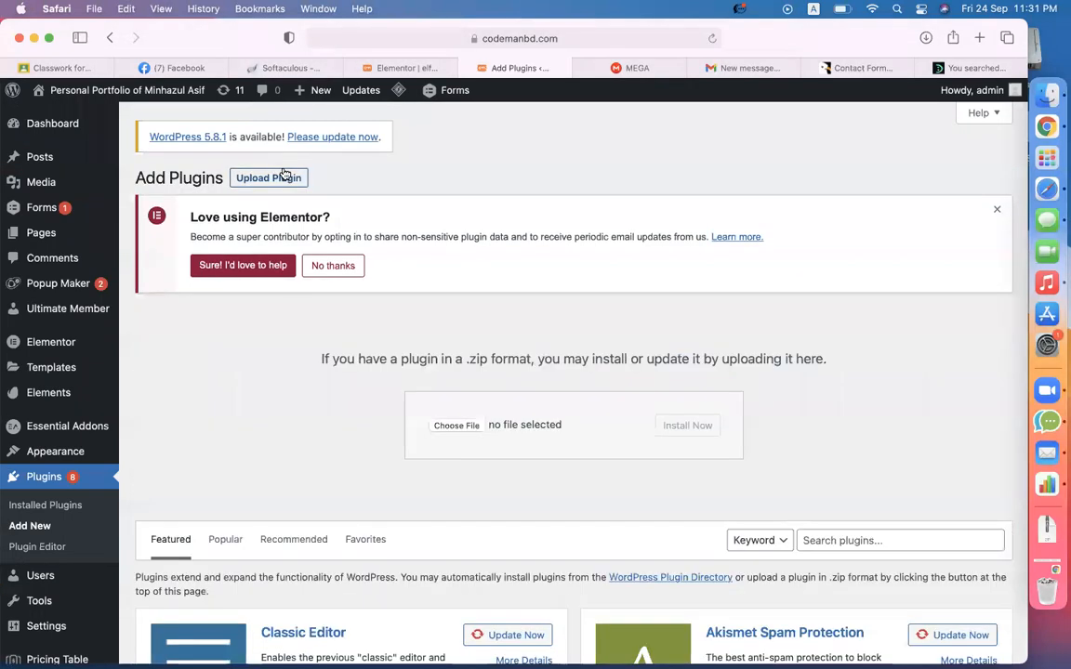
- Choose elfsight-testimonials-slider-cc.zip as the upload file and install it
{"action": "left_click", "coordinate": [445, 425]}
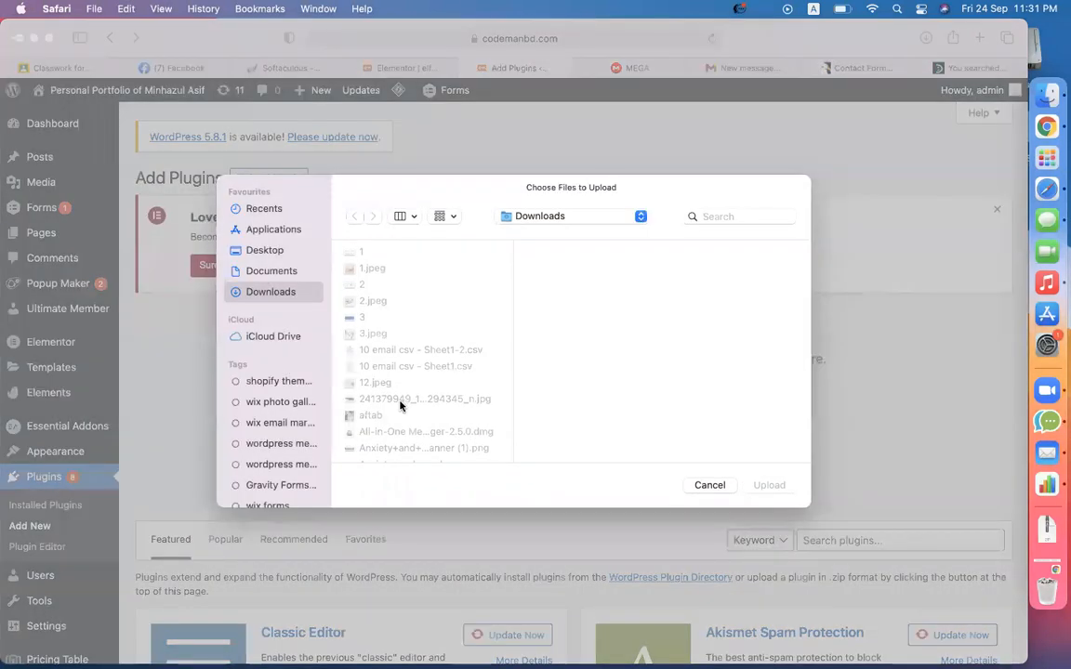
{"action": "type", "text": "elf"}
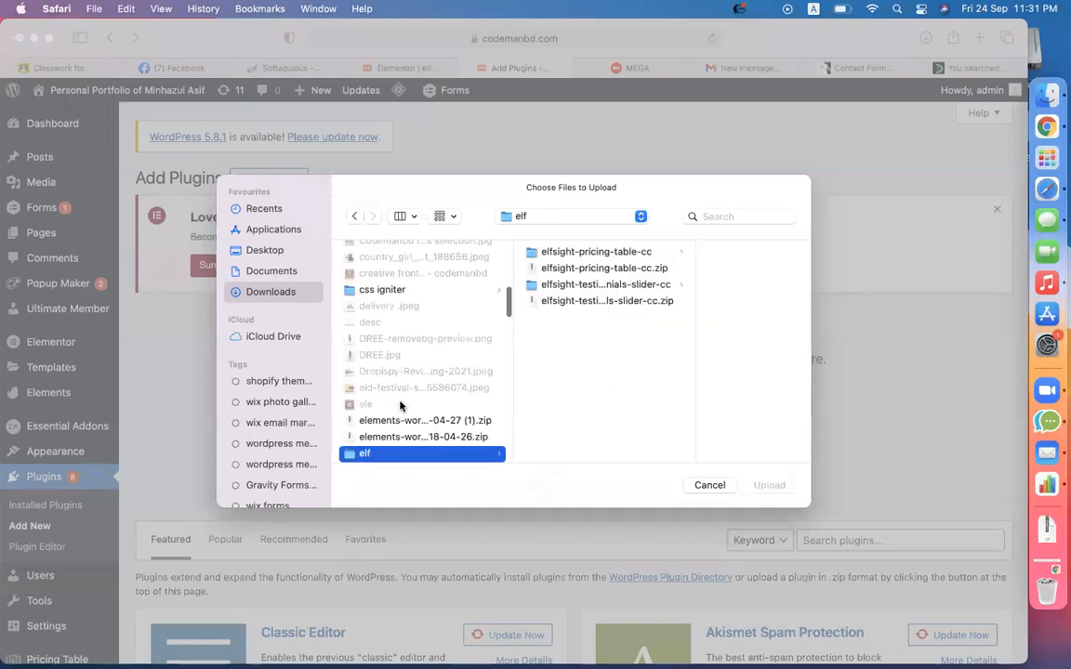
{"action": "left_click", "coordinate": [587, 299]}
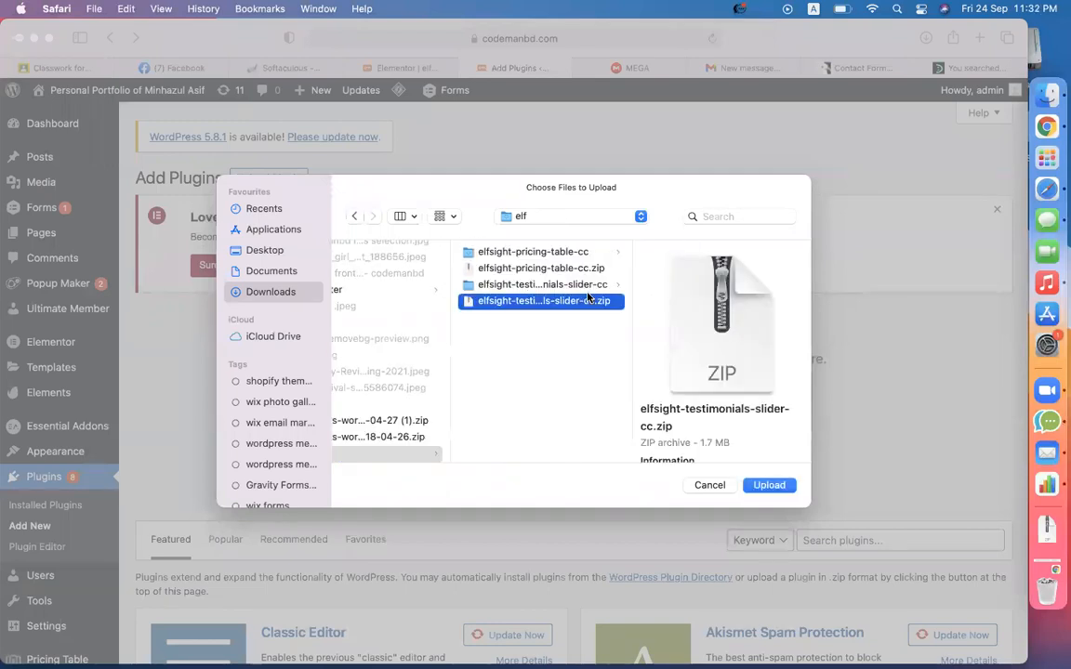
{"action": "double_click", "coordinate": [587, 298]}
{"action": "left_click", "coordinate": [675, 430]}
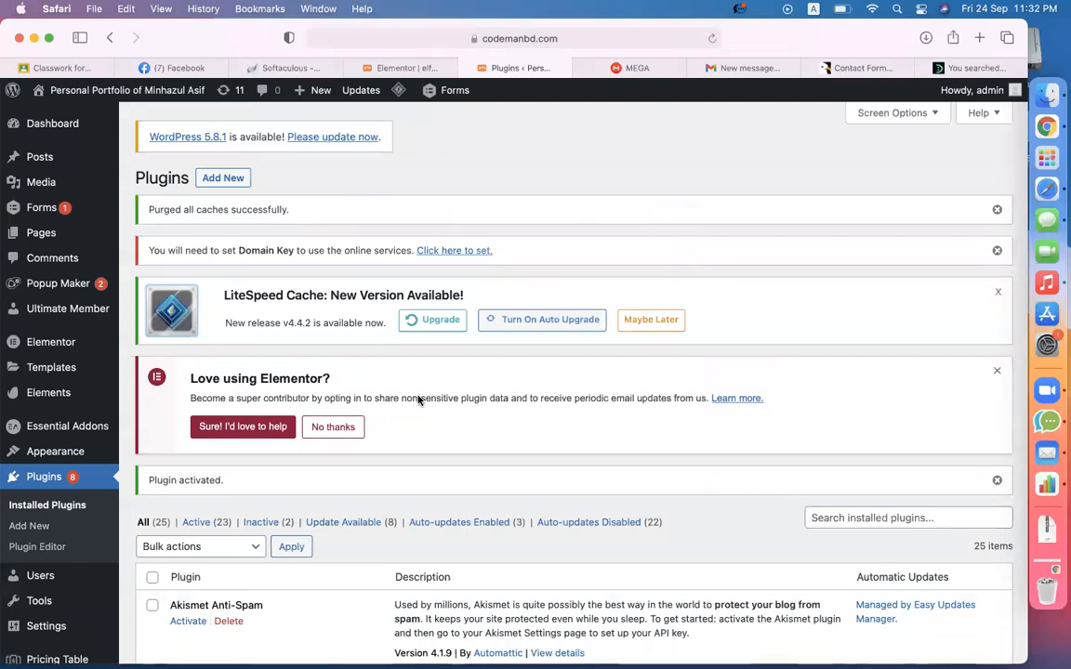
- From the Testimonials Slider admin page, create a new widget named 'testimonial'
{"action": "scroll", "coordinate": [297, 423], "scroll_direction": "down", "scroll_amount": 5}
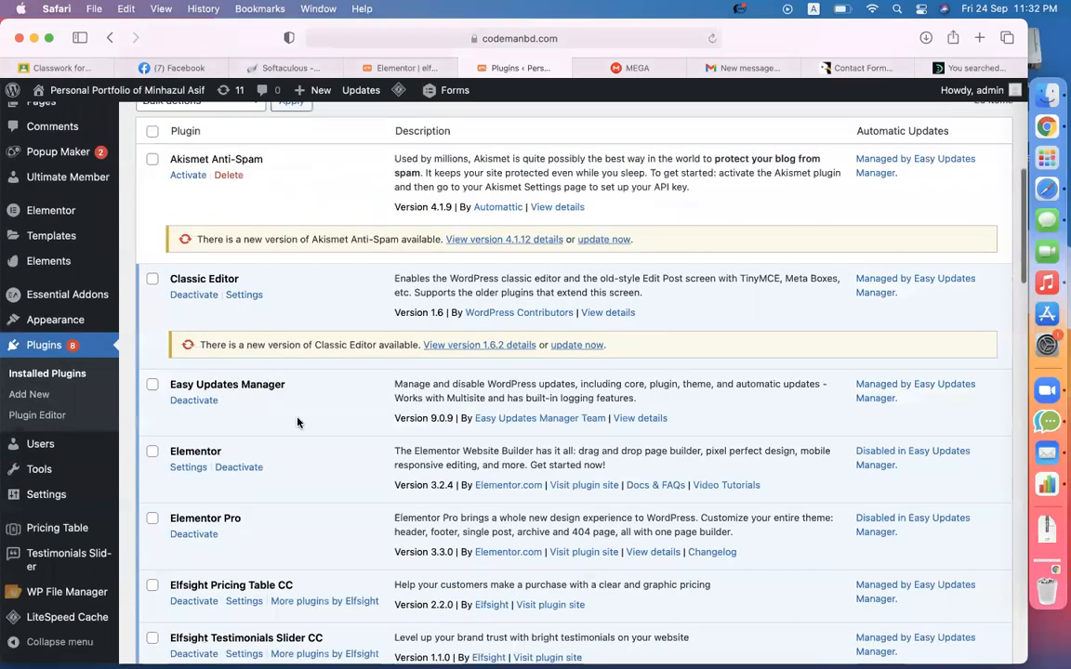
{"action": "left_click", "coordinate": [67, 554]}
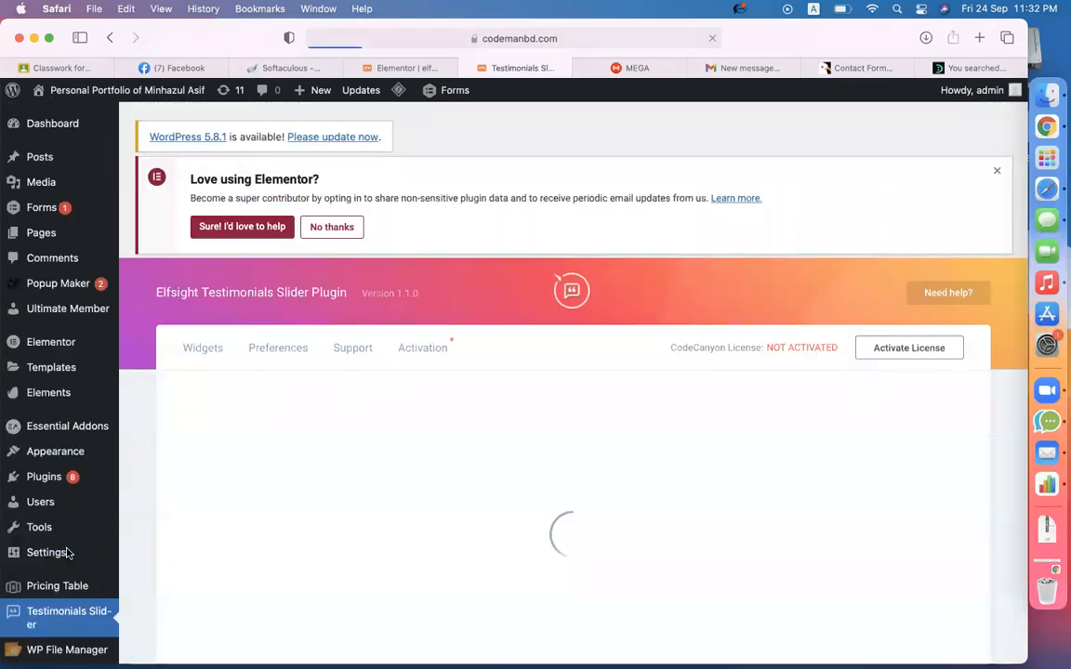
{"action": "scroll", "coordinate": [279, 539], "scroll_direction": "down", "scroll_amount": 2}
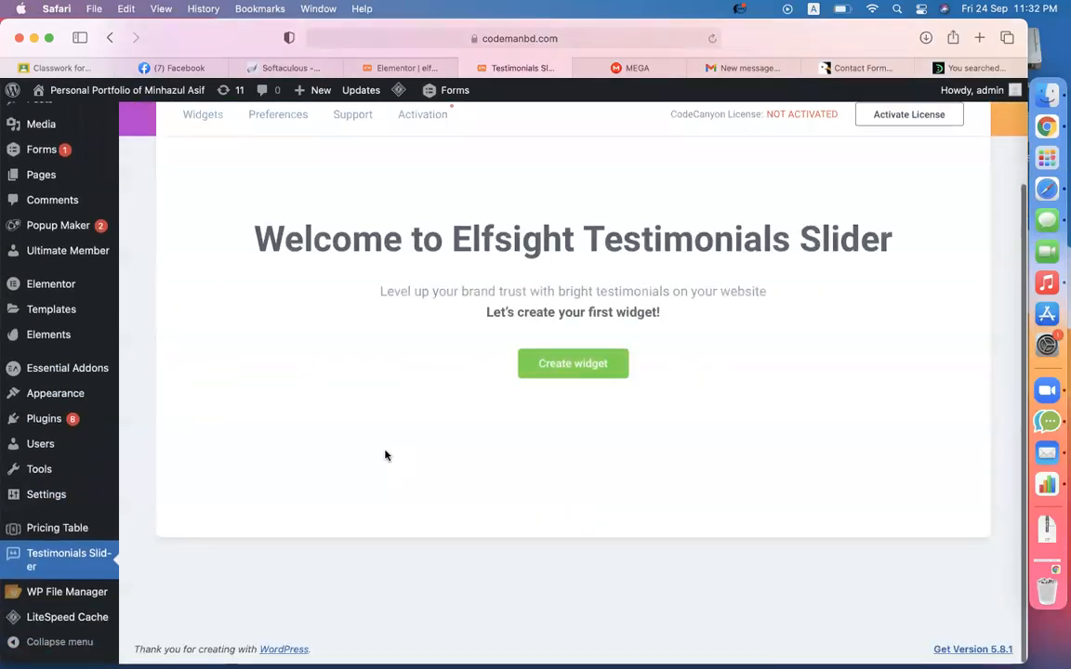
{"action": "left_click", "coordinate": [573, 364]}
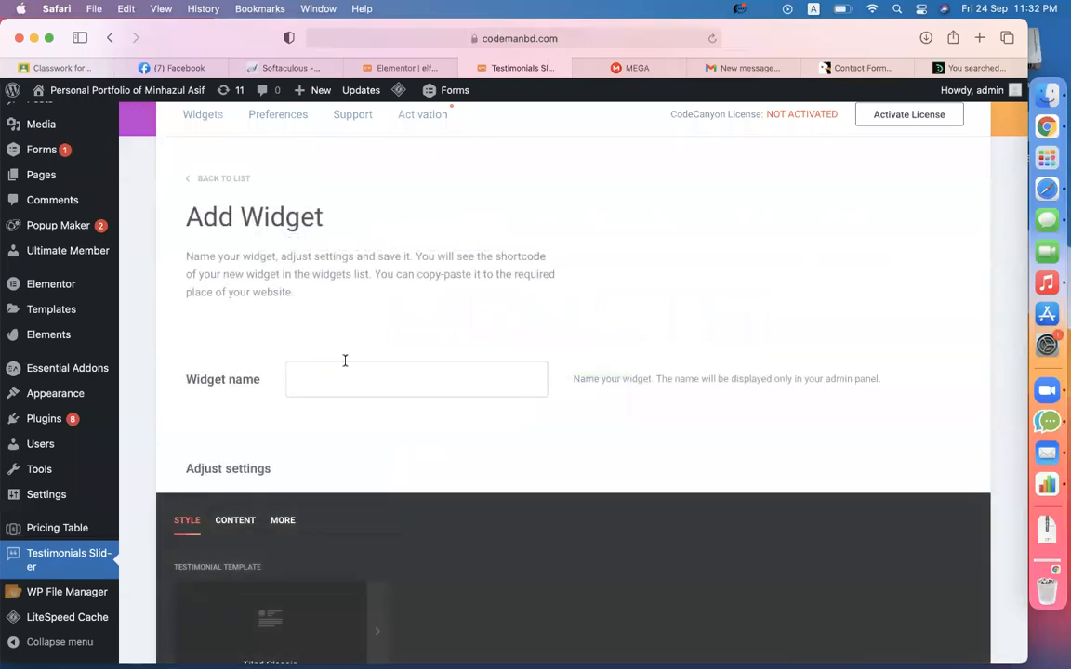
{"action": "left_click", "coordinate": [345, 360]}
{"action": "type", "text": "testimonial"}
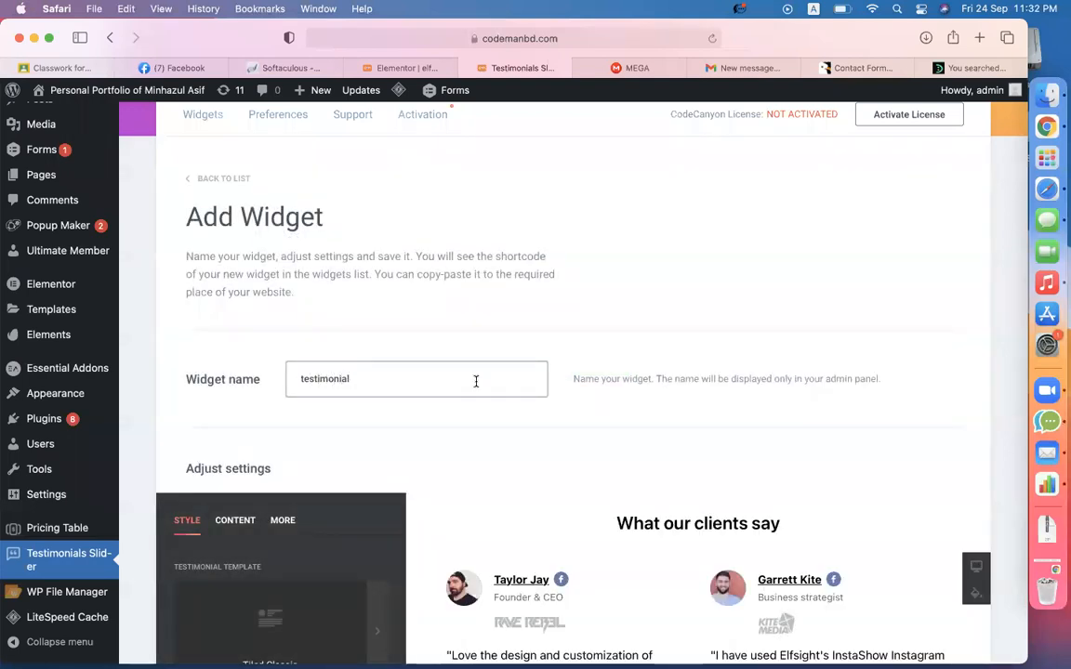
{"action": "scroll", "coordinate": [476, 382], "scroll_direction": "down", "scroll_amount": 5}
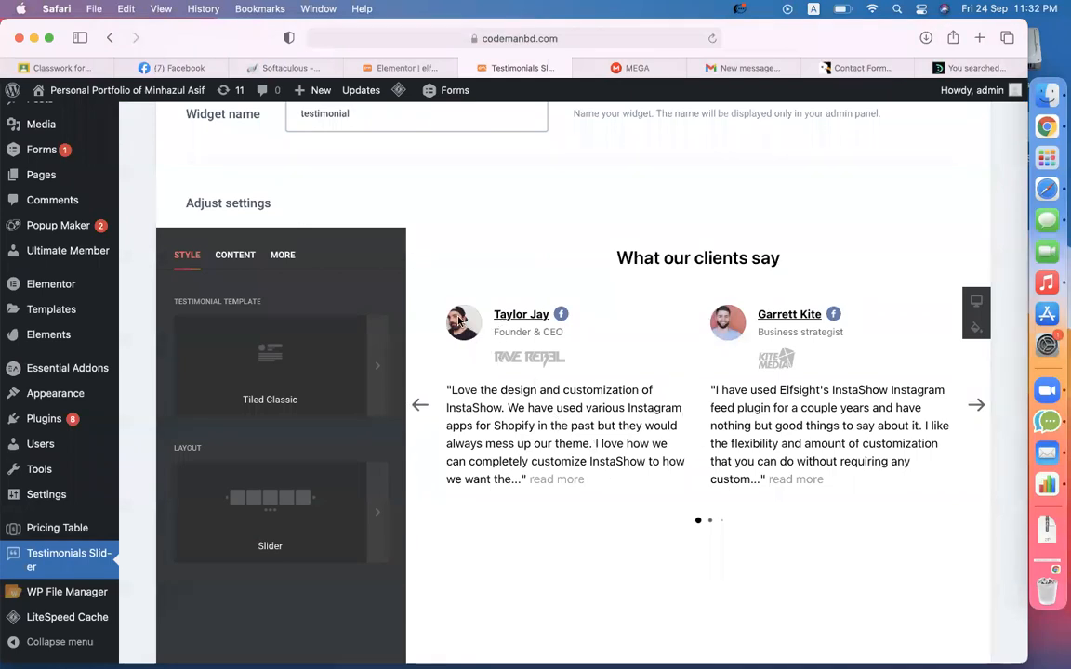
- In the other search results tab, paste the codemanbd.com address into the address bar
{"action": "left_click", "coordinate": [976, 68]}
{"action": "left_click", "coordinate": [530, 38]}
{"action": "type", "text": "codemanbd.com/"}
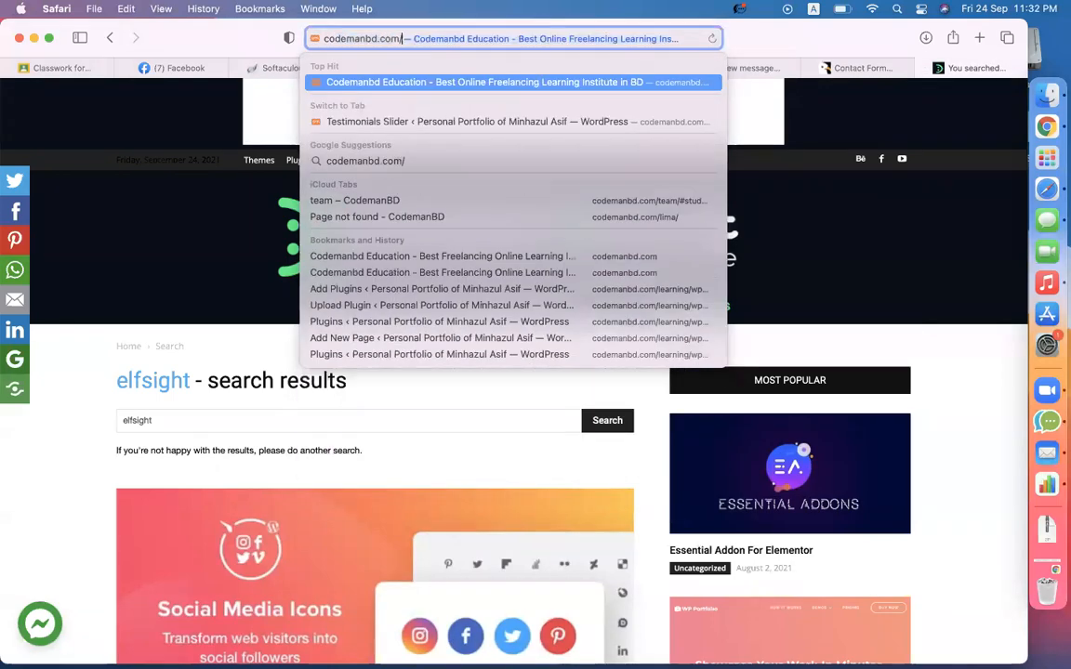
- Load the codemanbd.com homepage and scroll through it
{"action": "key", "text": "Return"}
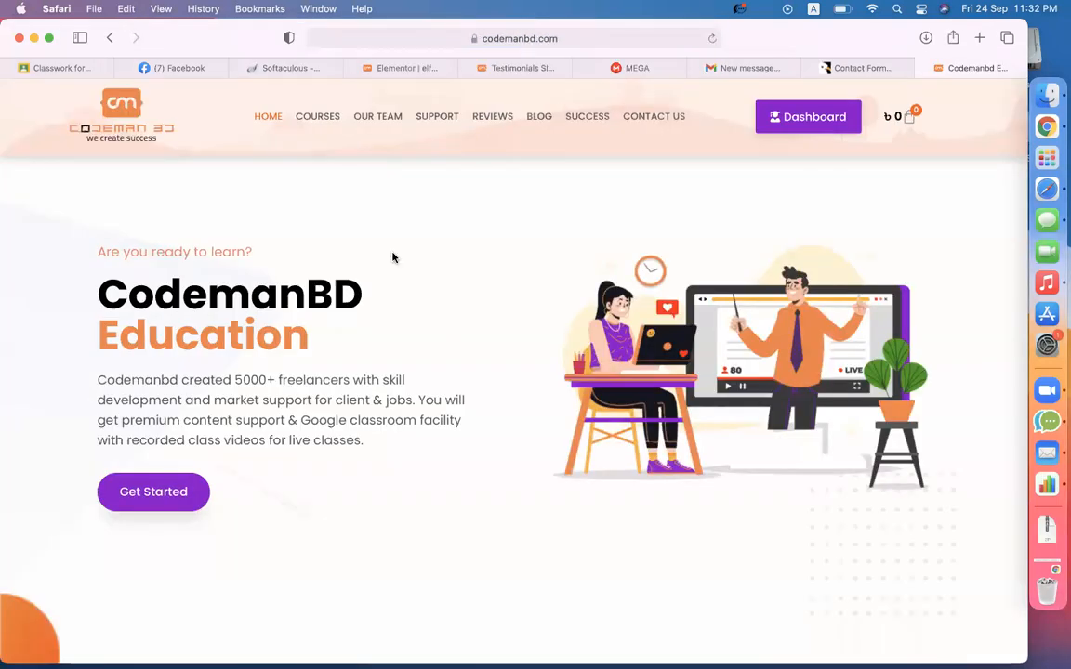
{"action": "scroll", "coordinate": [370, 222], "scroll_direction": "down", "scroll_amount": 15}
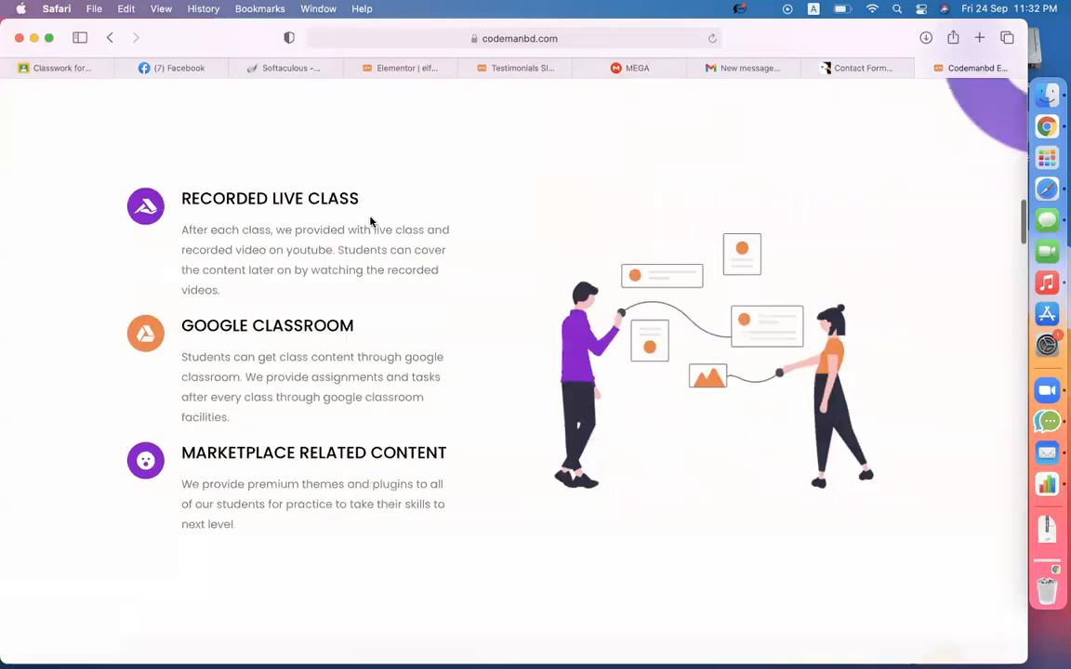
{"action": "scroll", "coordinate": [370, 221], "scroll_direction": "down", "scroll_amount": 12}
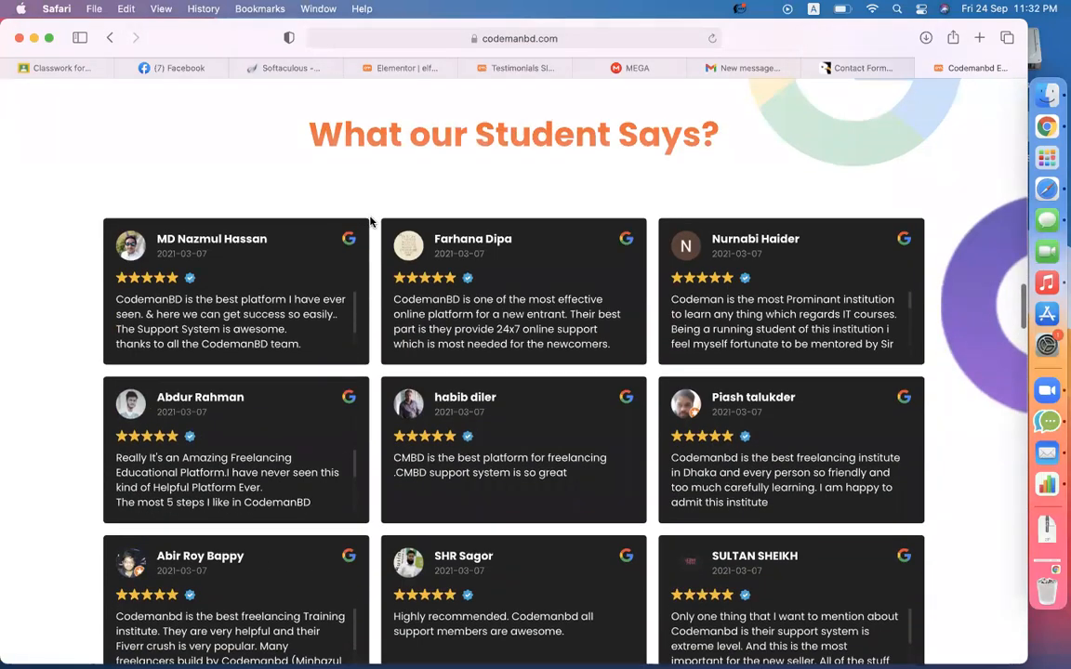
{"action": "scroll", "coordinate": [456, 455], "scroll_direction": "down", "scroll_amount": 8}
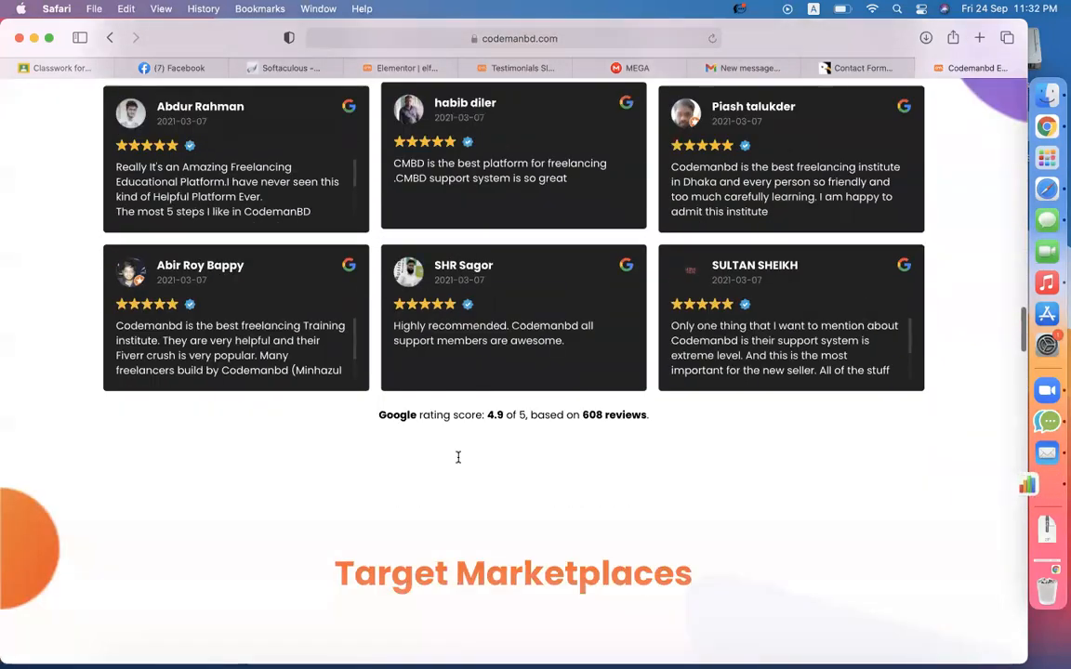
{"action": "scroll", "coordinate": [457, 462], "scroll_direction": "down", "scroll_amount": 10}
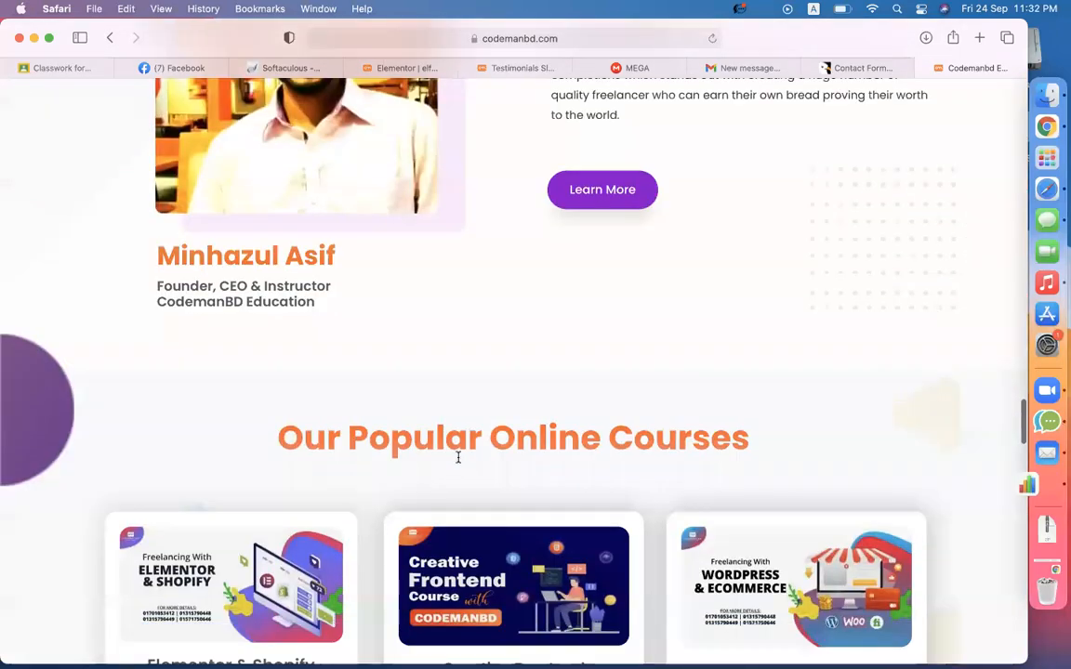
{"action": "scroll", "coordinate": [457, 462], "scroll_direction": "down", "scroll_amount": 20}
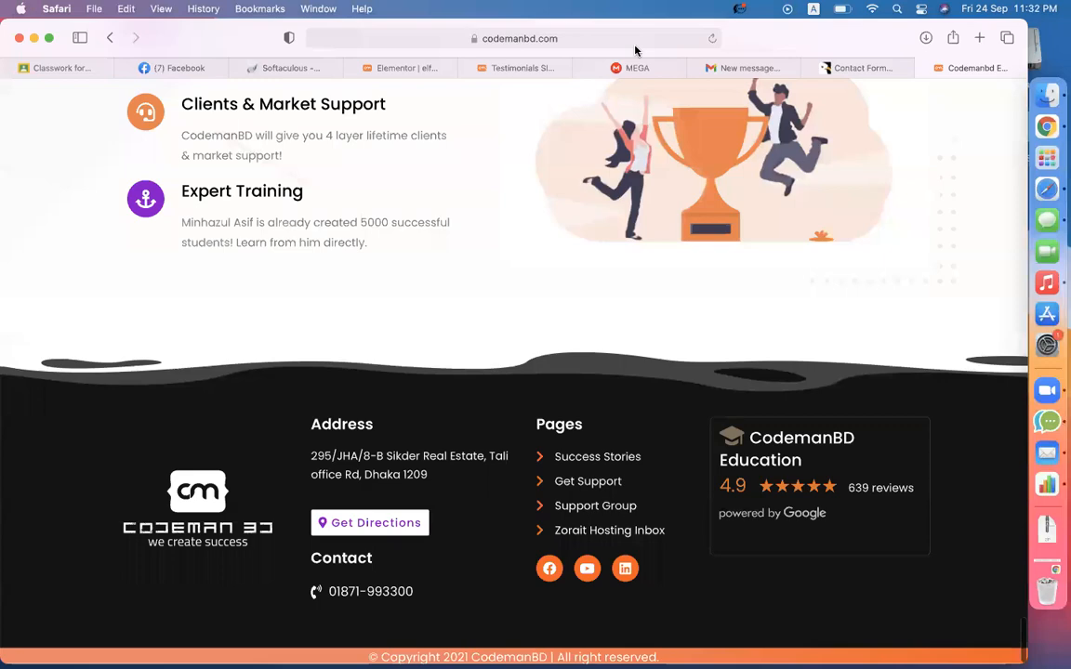
{"action": "scroll", "coordinate": [481, 244], "scroll_direction": "up", "scroll_amount": 10}
{"action": "scroll", "coordinate": [481, 243], "scroll_direction": "up", "scroll_amount": 15}
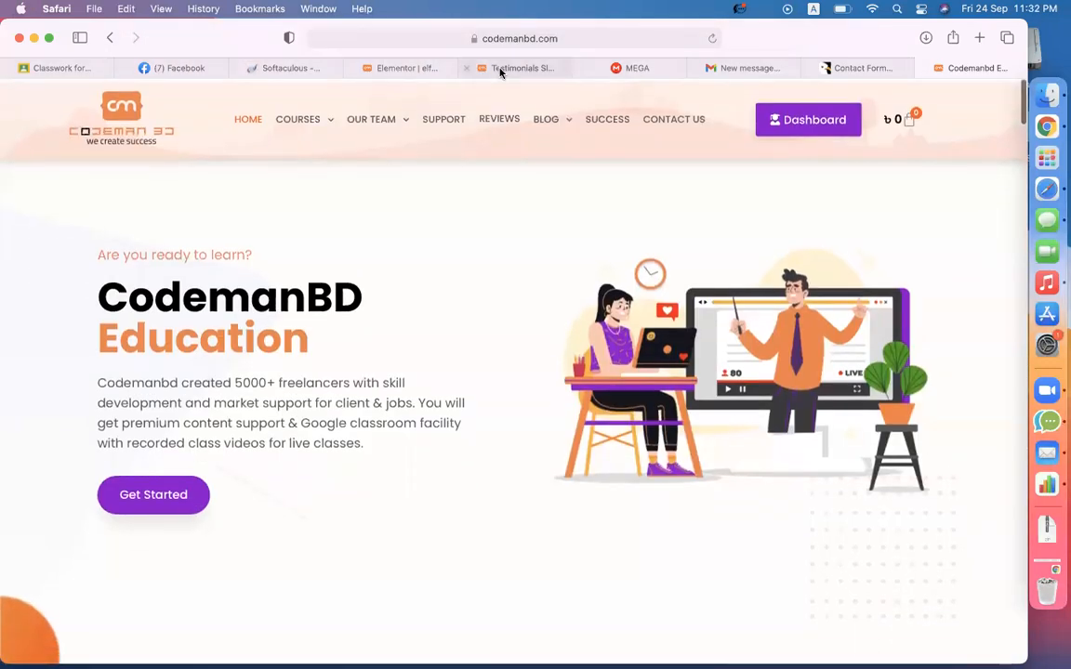
- Browse the site's Reviews & Testimonials page, then return to the WordPress testimonial widget editor
{"action": "left_click", "coordinate": [493, 122]}
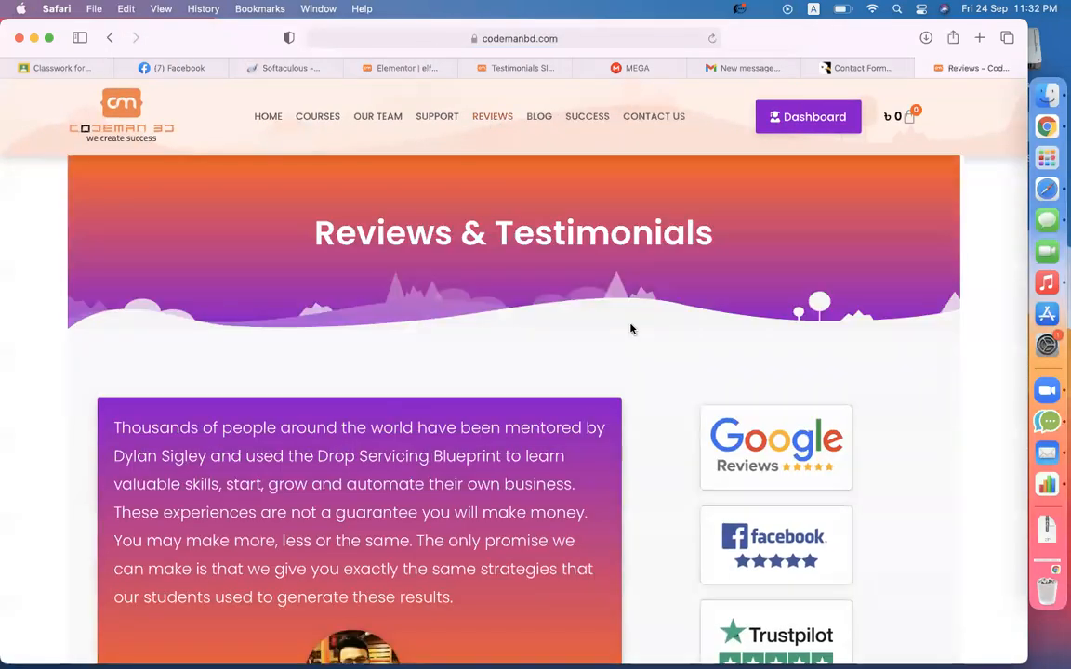
{"action": "scroll", "coordinate": [627, 342], "scroll_direction": "down", "scroll_amount": 7}
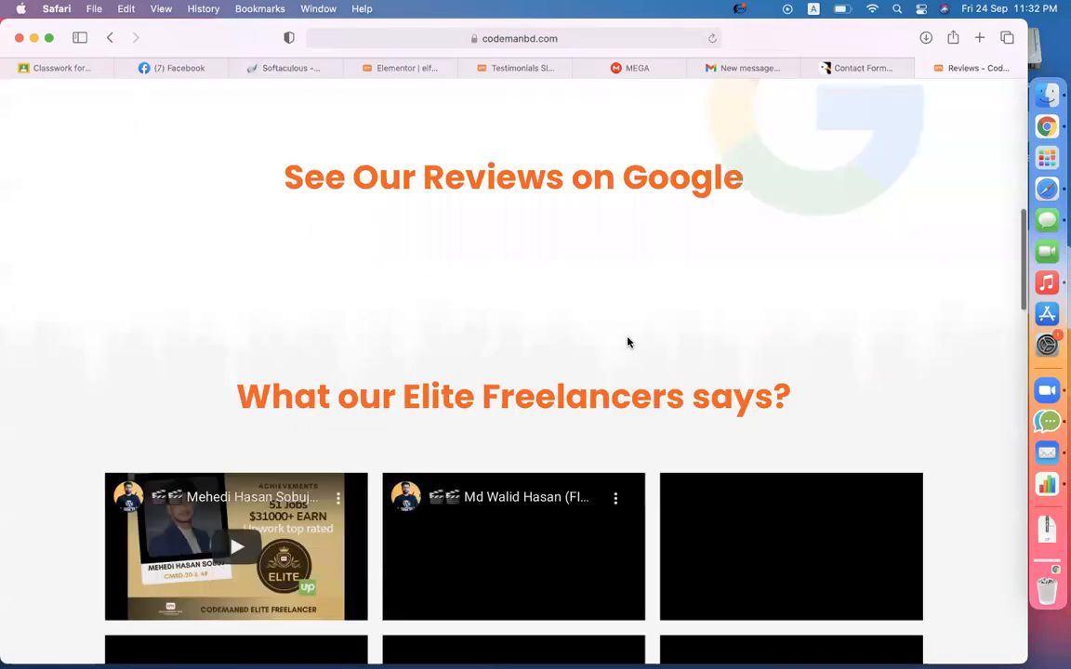
{"action": "scroll", "coordinate": [773, 411], "scroll_direction": "down", "scroll_amount": 10}
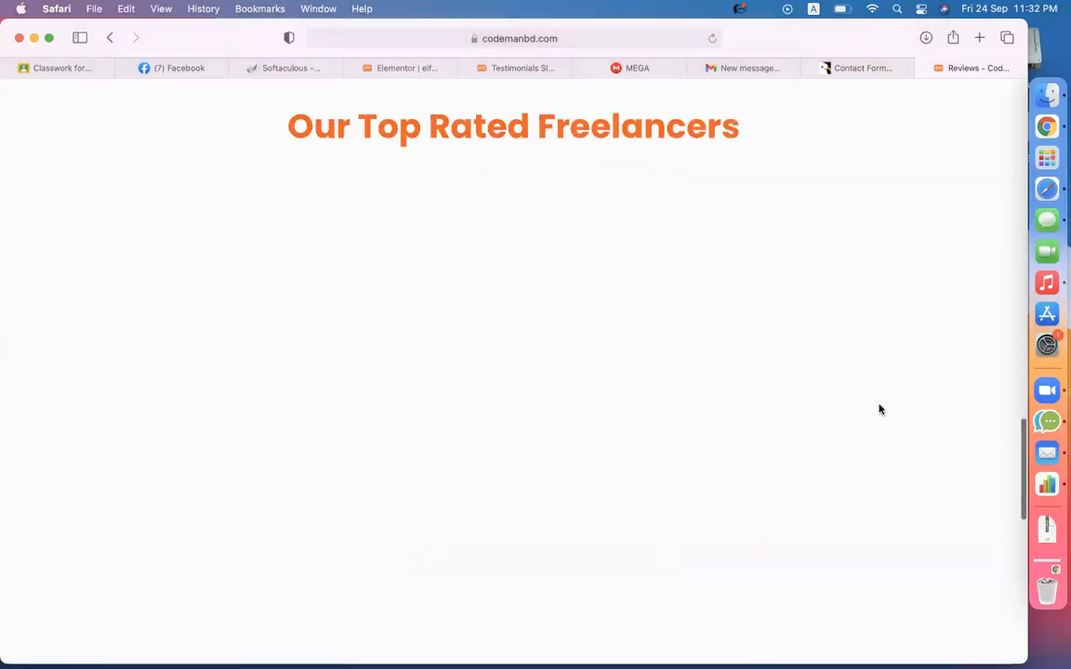
{"action": "scroll", "coordinate": [881, 409], "scroll_direction": "up", "scroll_amount": 3}
{"action": "scroll", "coordinate": [881, 409], "scroll_direction": "down", "scroll_amount": 10}
{"action": "scroll", "coordinate": [880, 409], "scroll_direction": "up", "scroll_amount": 20}
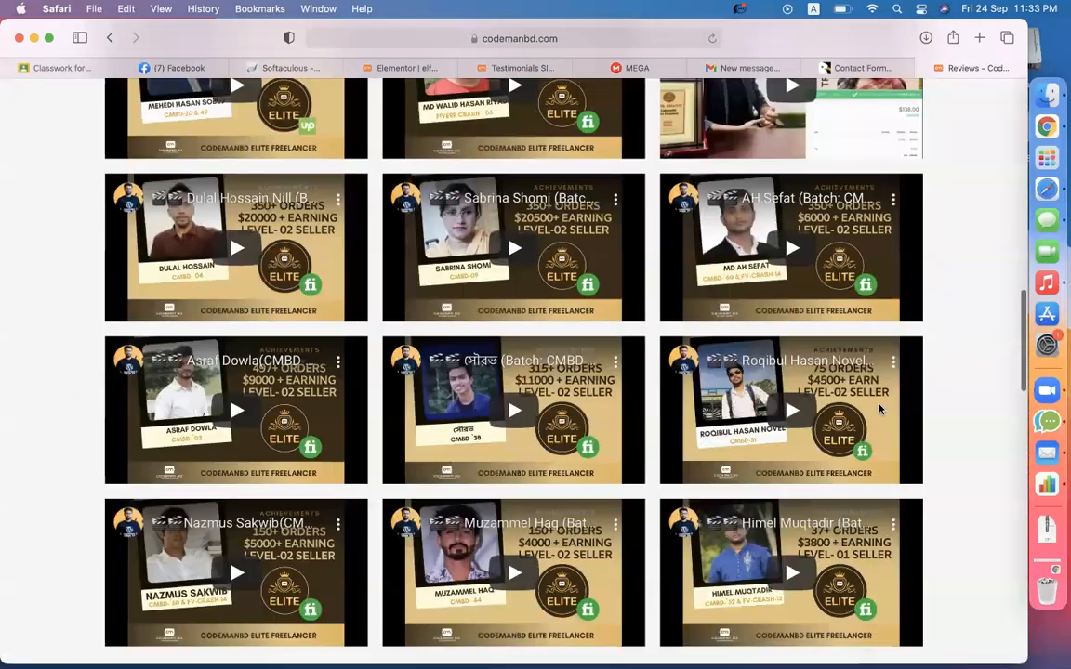
{"action": "scroll", "coordinate": [878, 409], "scroll_direction": "up", "scroll_amount": 5}
{"action": "scroll", "coordinate": [878, 409], "scroll_direction": "down", "scroll_amount": 6}
{"action": "scroll", "coordinate": [865, 419], "scroll_direction": "up", "scroll_amount": 6}
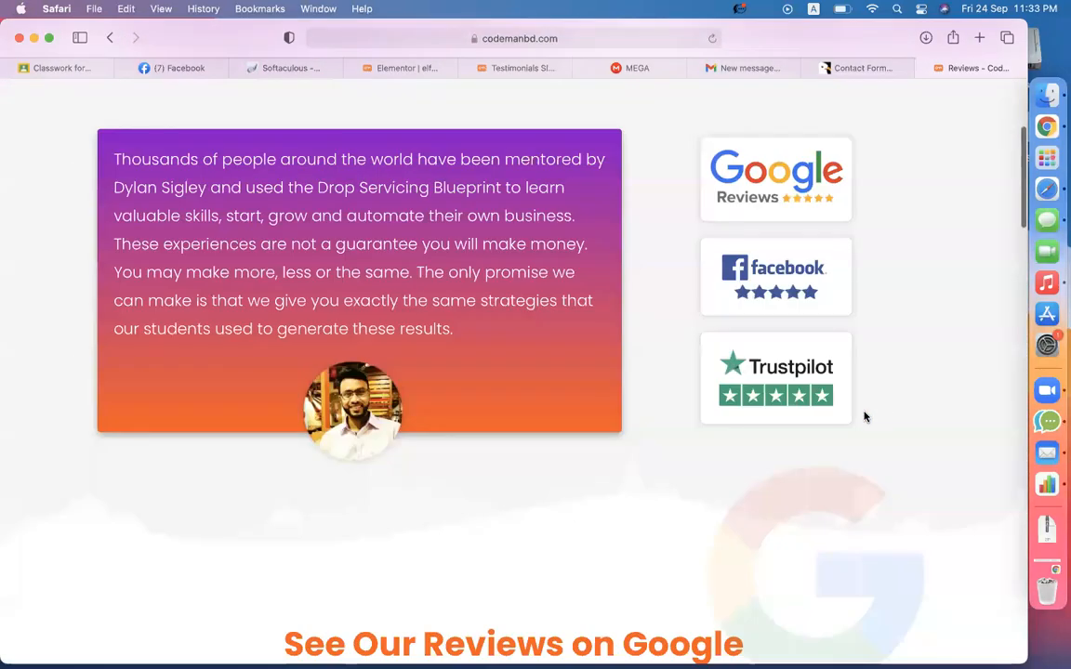
{"action": "scroll", "coordinate": [781, 466], "scroll_direction": "down", "scroll_amount": 10}
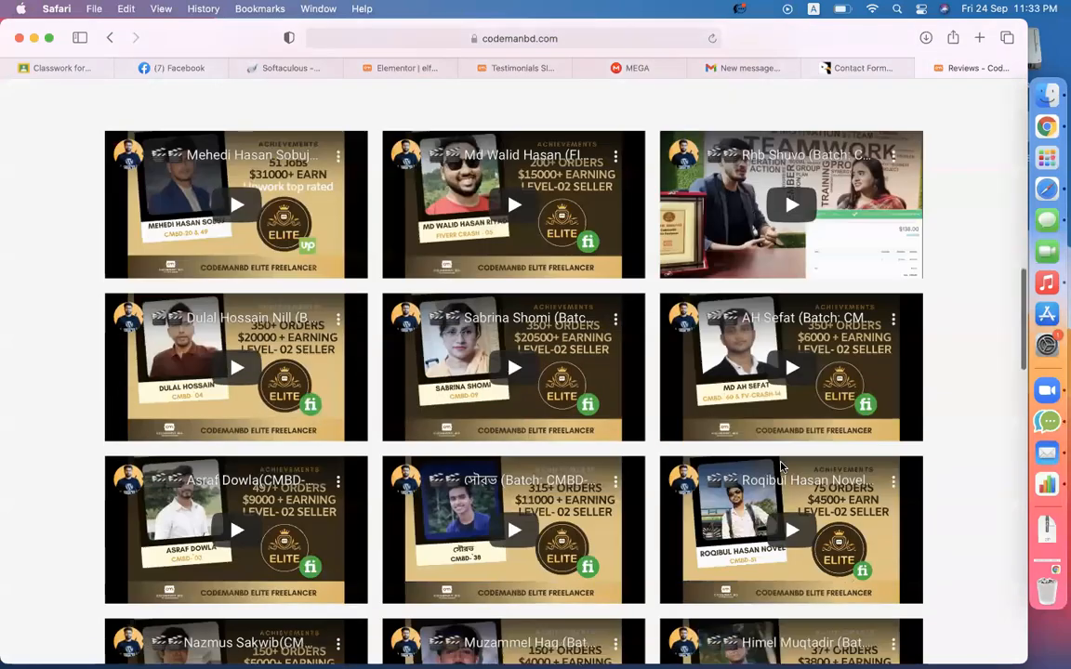
{"action": "scroll", "coordinate": [781, 466], "scroll_direction": "down", "scroll_amount": 10}
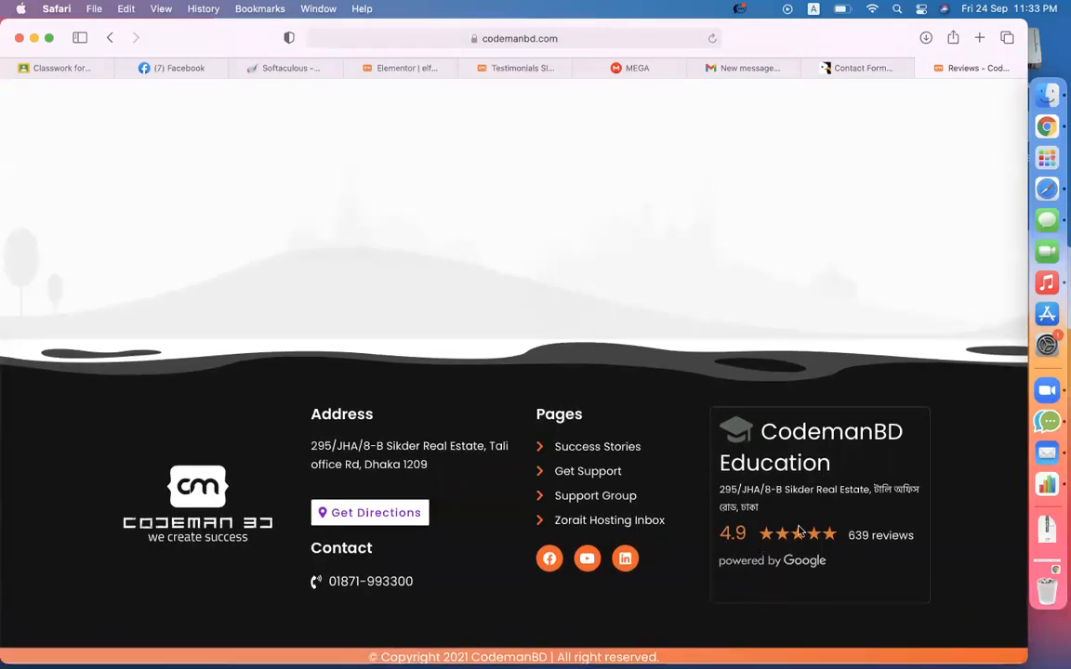
{"action": "scroll", "coordinate": [744, 343], "scroll_direction": "up", "scroll_amount": 20}
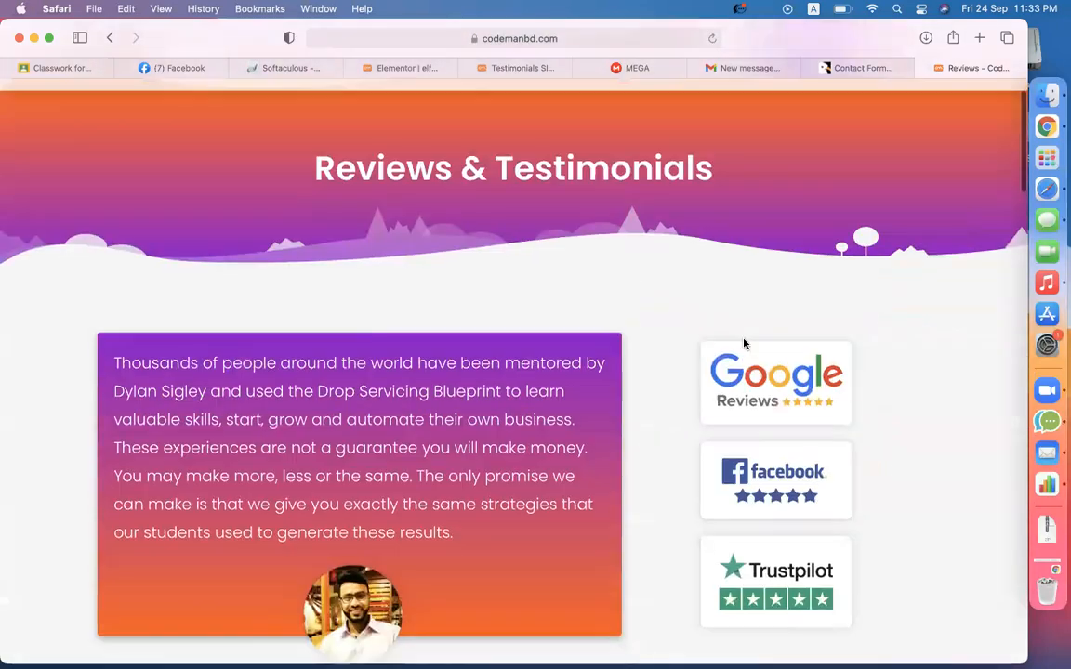
{"action": "scroll", "coordinate": [744, 342], "scroll_direction": "up", "scroll_amount": 2}
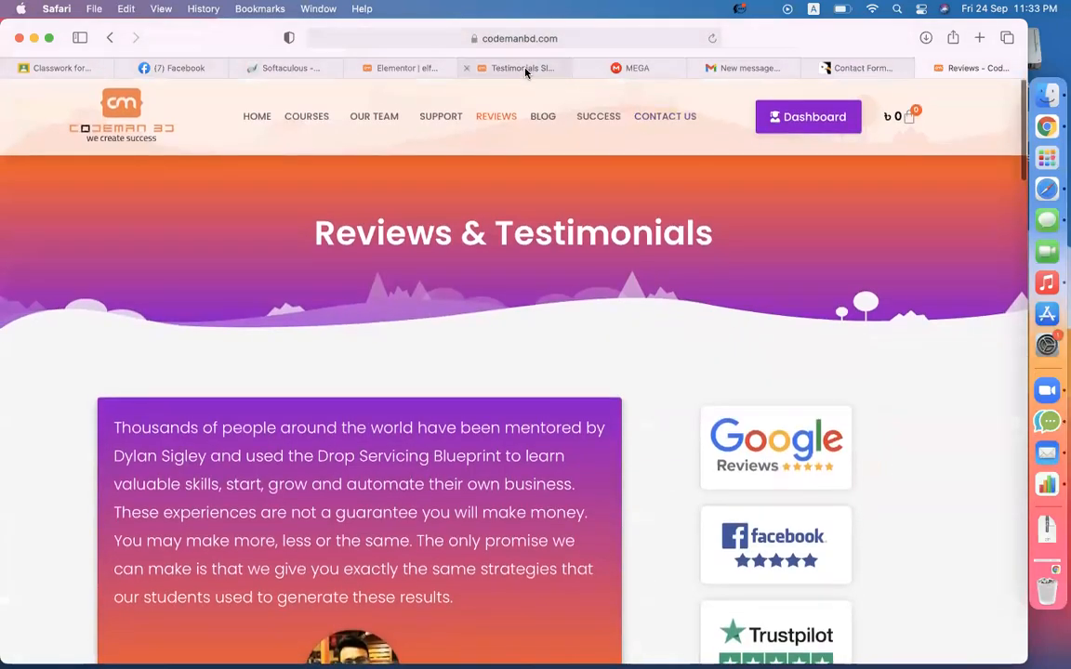
{"action": "left_click", "coordinate": [520, 68]}
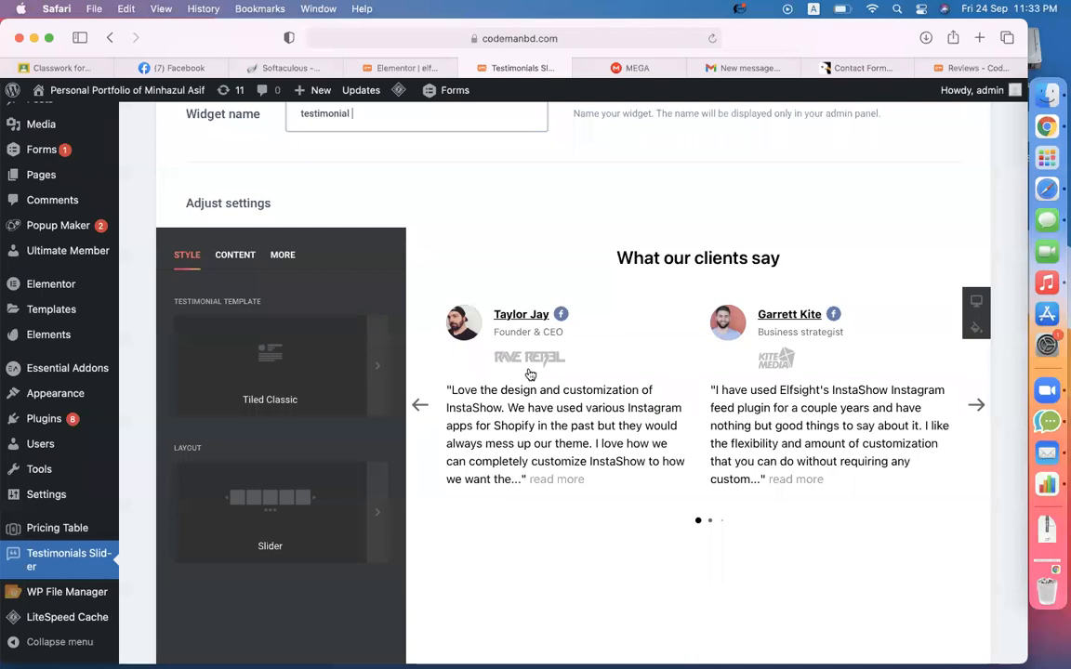
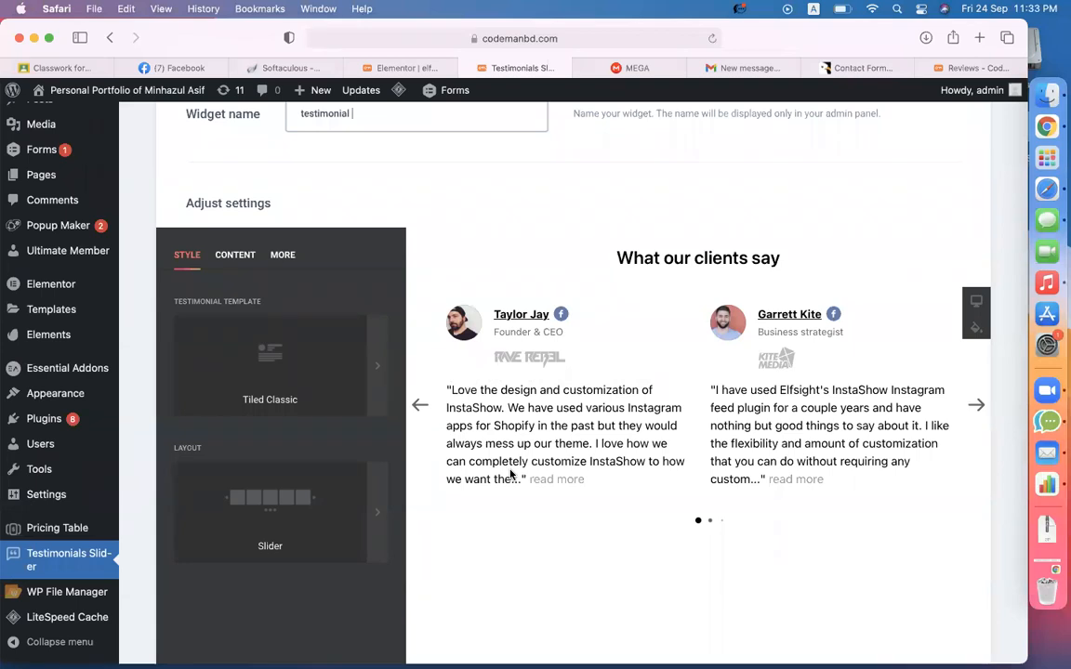
- Step through several testimonial slides in the widget preview
{"action": "left_click", "coordinate": [977, 406]}
{"action": "left_click", "coordinate": [978, 405]}
{"action": "left_click", "coordinate": [978, 405]}
{"action": "left_click", "coordinate": [978, 405]}
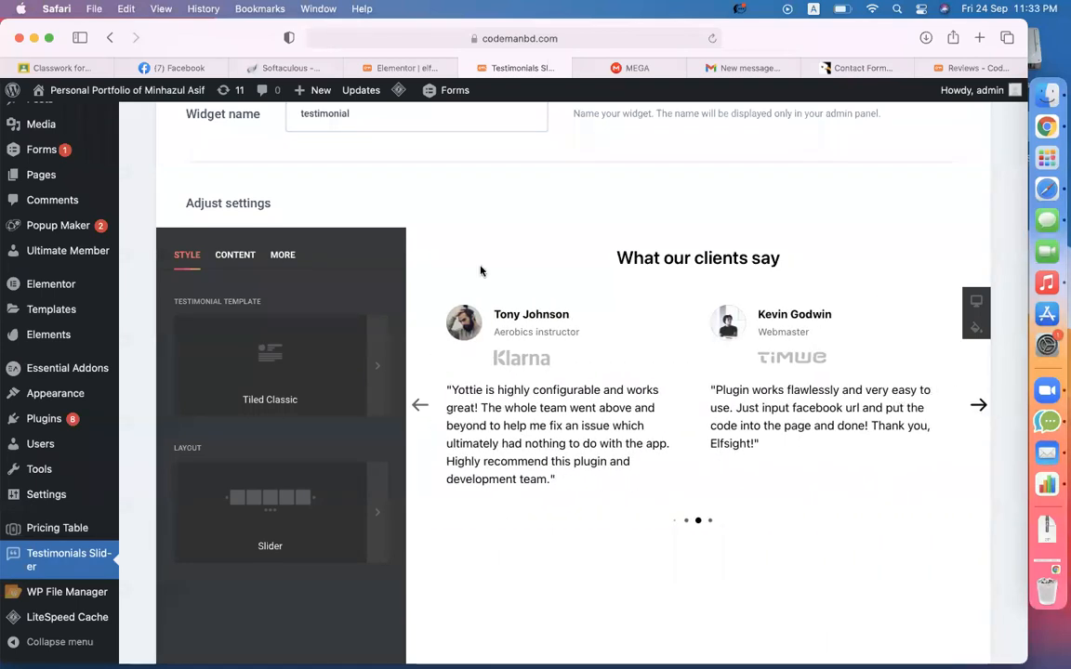
{"action": "scroll", "coordinate": [405, 253], "scroll_direction": "down", "scroll_amount": 3}
{"action": "scroll", "coordinate": [390, 255], "scroll_direction": "up", "scroll_amount": 1}
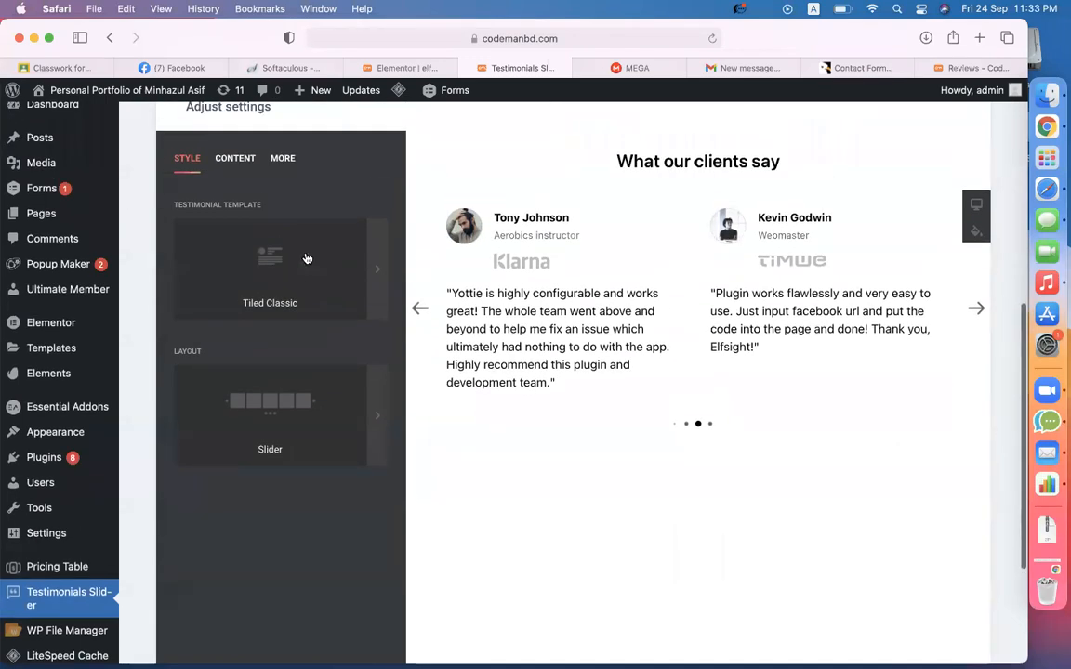
- Try the Tiled Balloon, Tiled Postcard and Single Classic templates, settling on Single Spotlight
{"action": "left_click", "coordinate": [281, 285]}
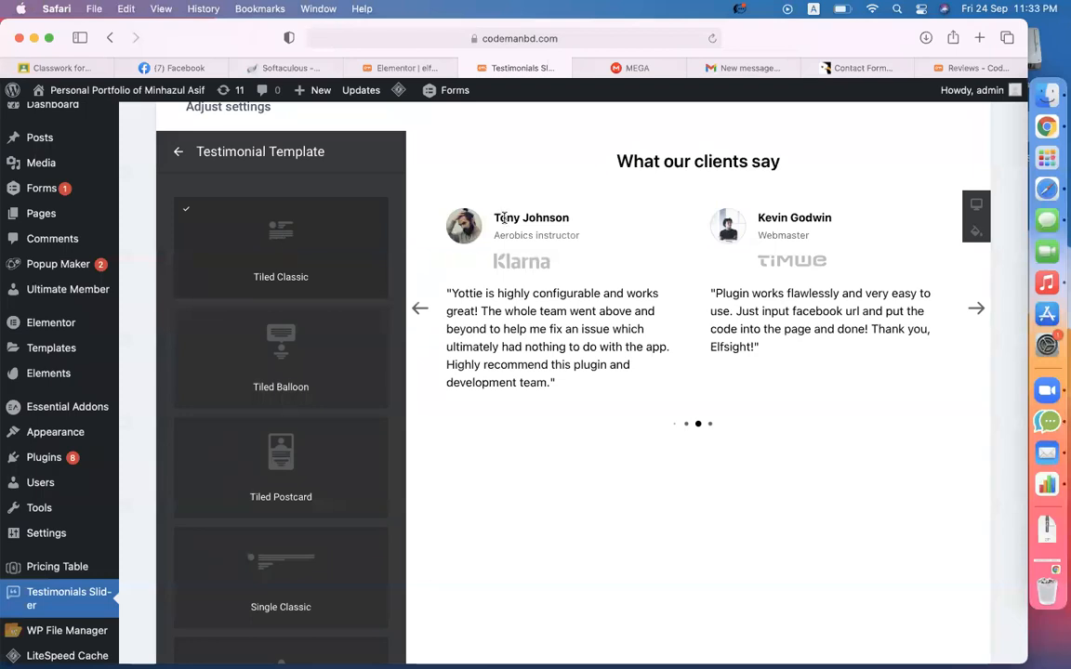
{"action": "left_click", "coordinate": [314, 370]}
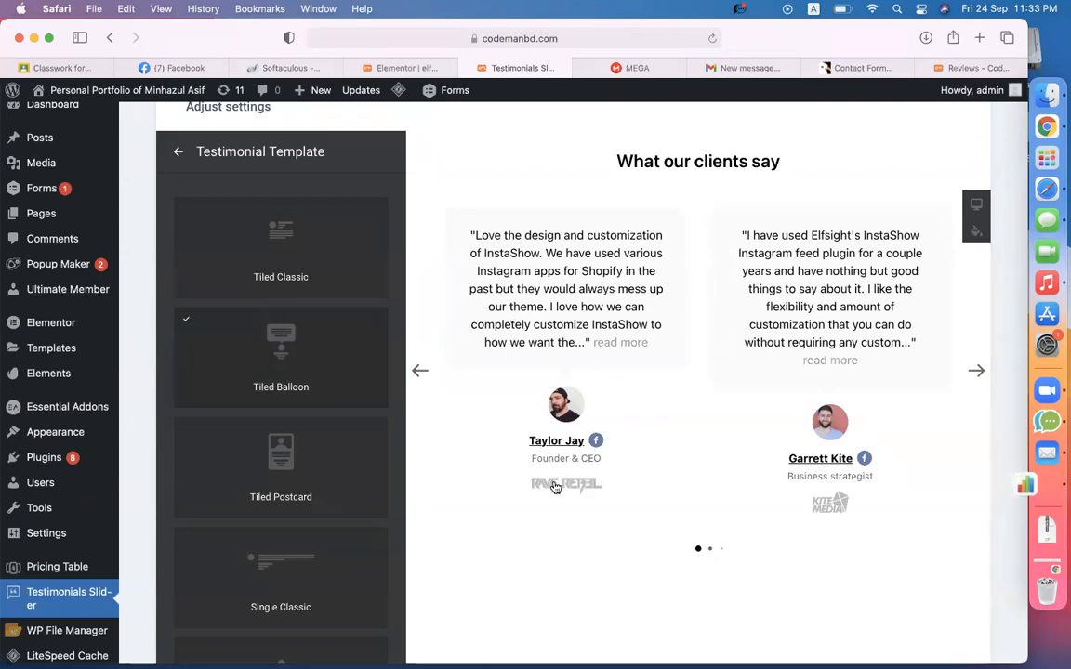
{"action": "left_click", "coordinate": [301, 504]}
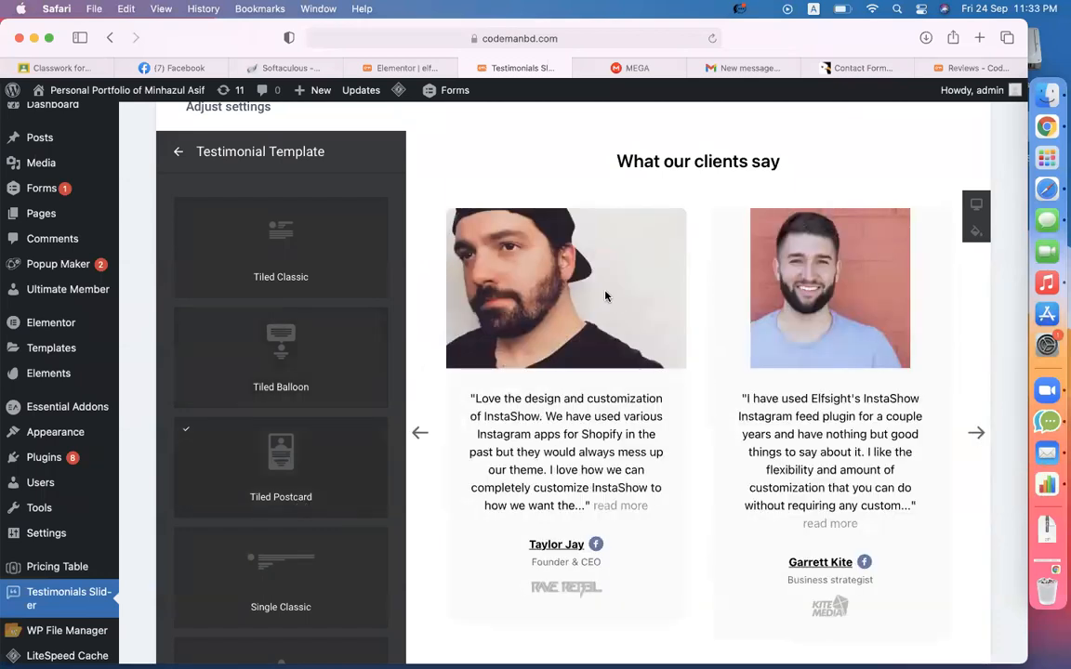
{"action": "scroll", "coordinate": [605, 296], "scroll_direction": "down", "scroll_amount": 2}
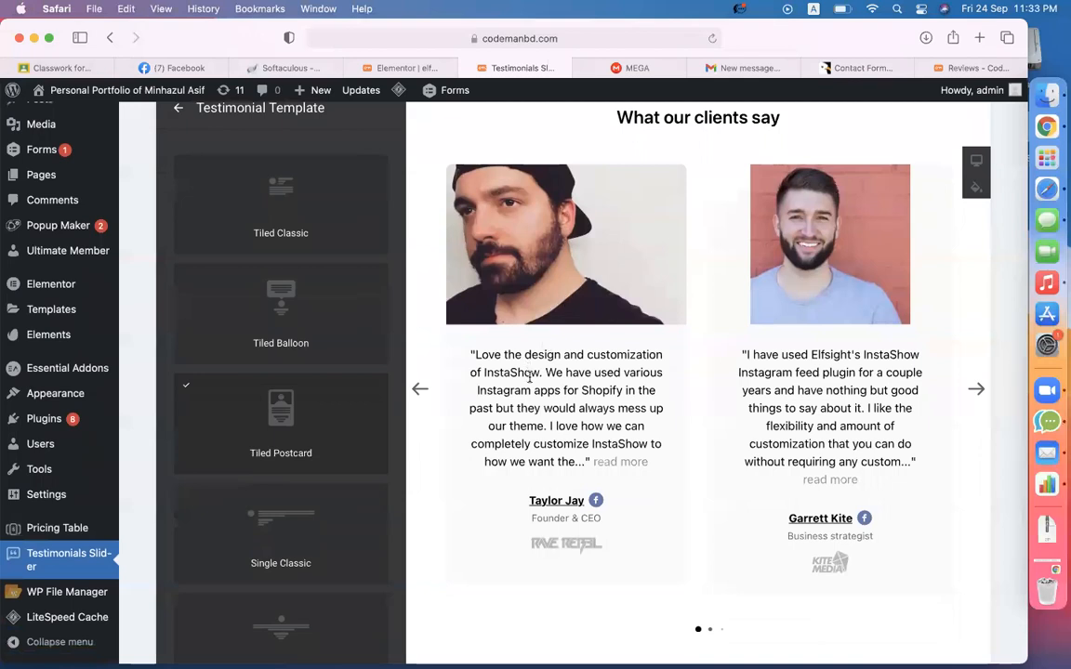
{"action": "left_click", "coordinate": [320, 510]}
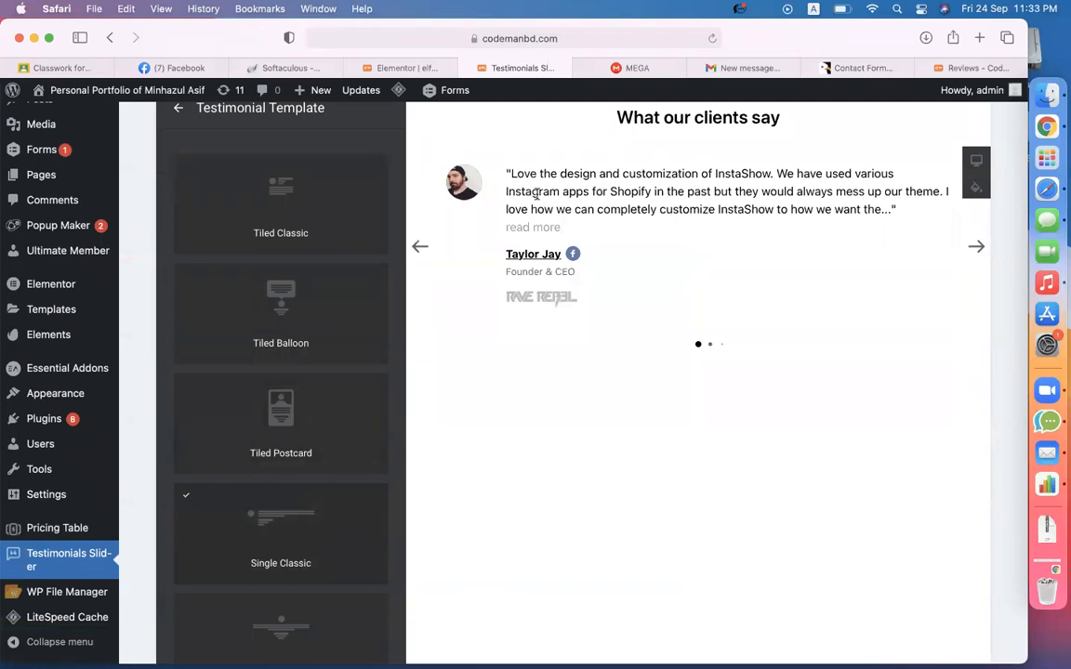
{"action": "scroll", "coordinate": [339, 424], "scroll_direction": "down", "scroll_amount": 3}
{"action": "left_click", "coordinate": [289, 493]}
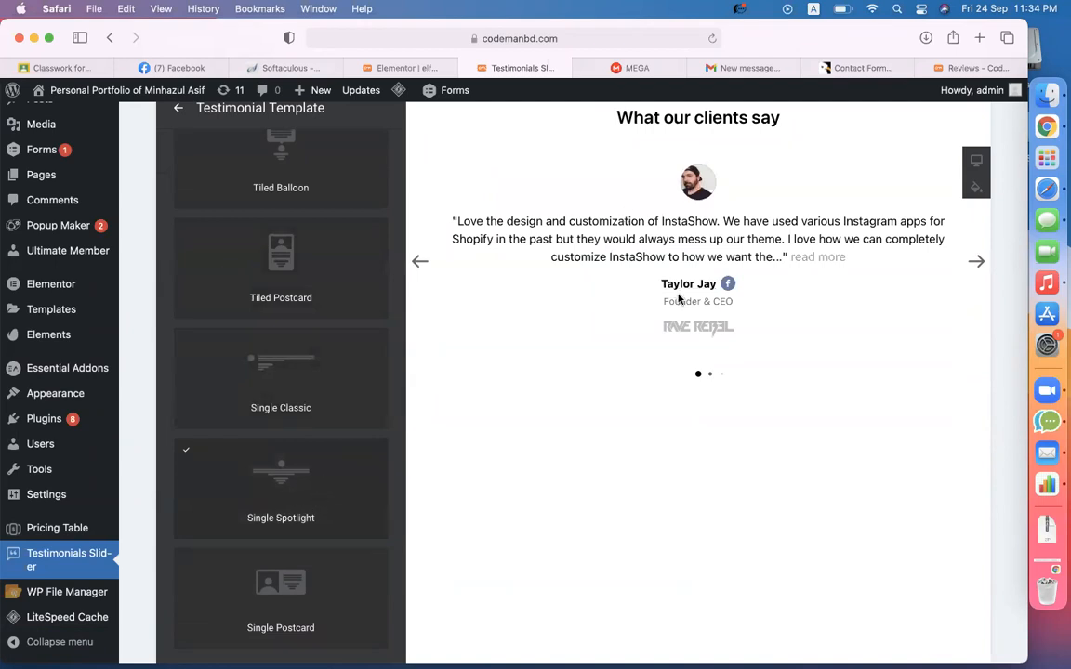
{"action": "scroll", "coordinate": [409, 377], "scroll_direction": "up", "scroll_amount": 3}
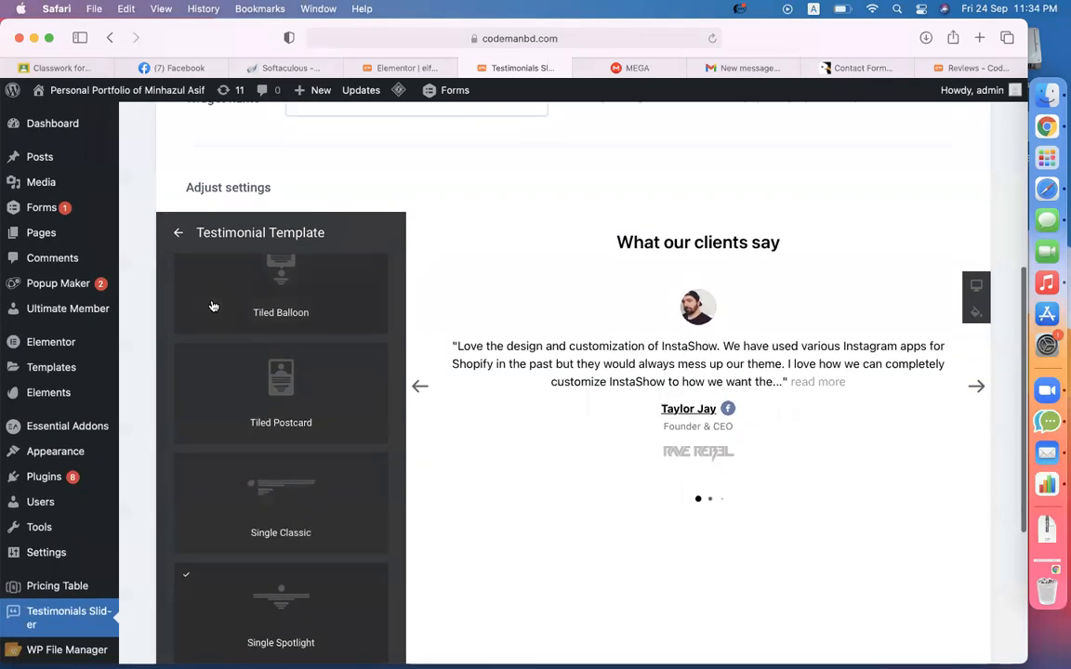
{"action": "left_click", "coordinate": [177, 232]}
- Try the Grid layout, switch back to Slider, and bring up the testimonial entries list
{"action": "scroll", "coordinate": [275, 406], "scroll_direction": "up", "scroll_amount": 1}
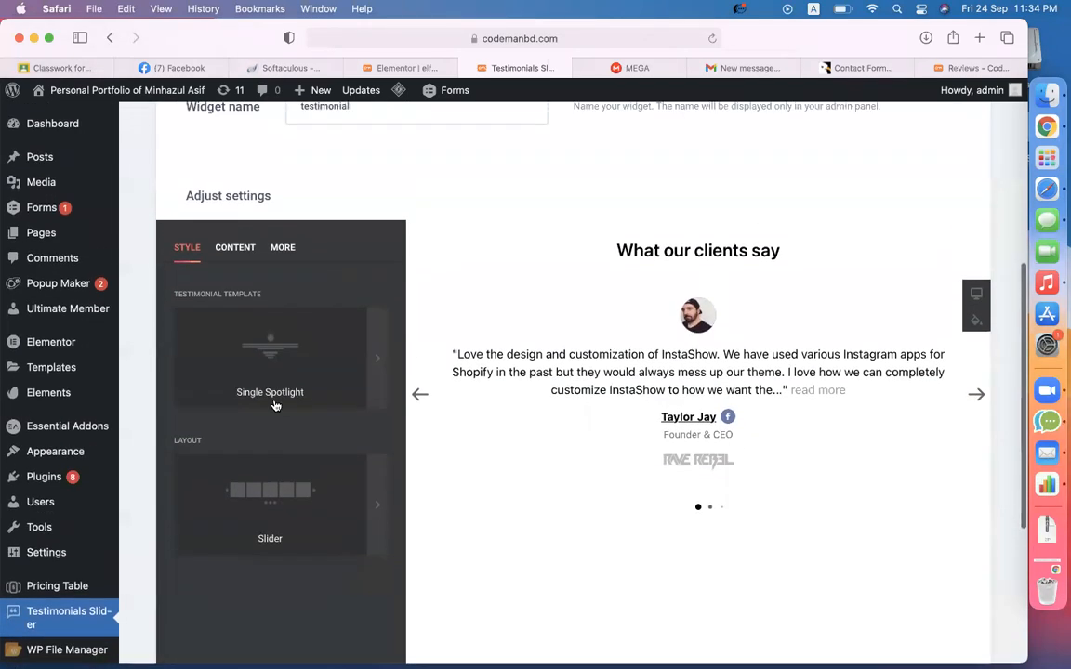
{"action": "left_click", "coordinate": [207, 516]}
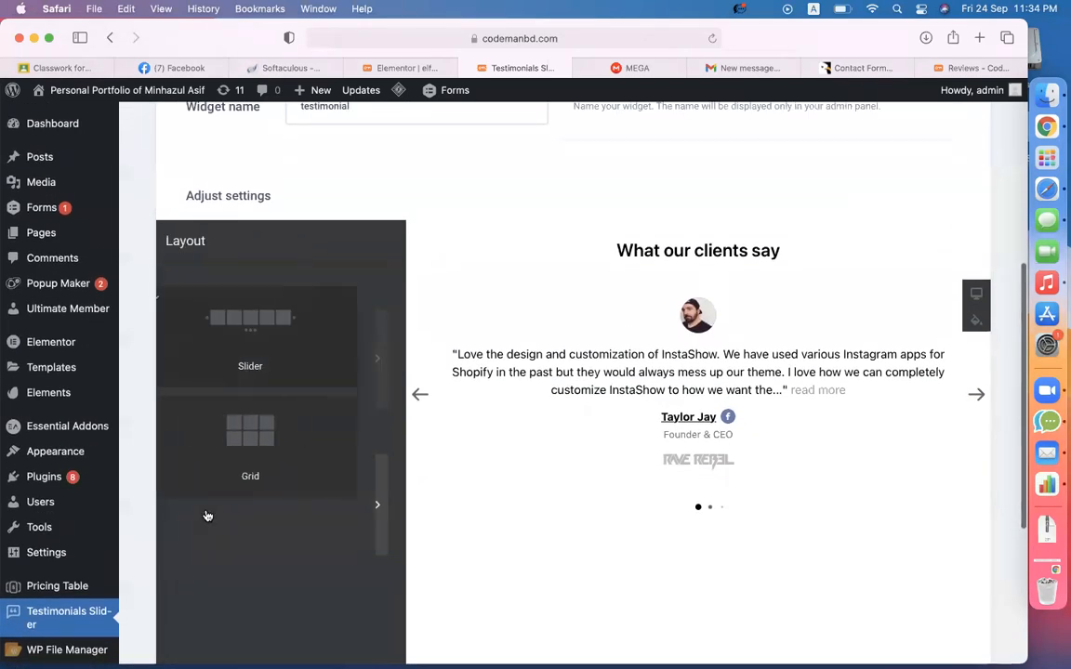
{"action": "left_click", "coordinate": [269, 465]}
{"action": "scroll", "coordinate": [597, 399], "scroll_direction": "down", "scroll_amount": 4}
{"action": "scroll", "coordinate": [630, 357], "scroll_direction": "down", "scroll_amount": 5}
{"action": "scroll", "coordinate": [631, 357], "scroll_direction": "up", "scroll_amount": 10}
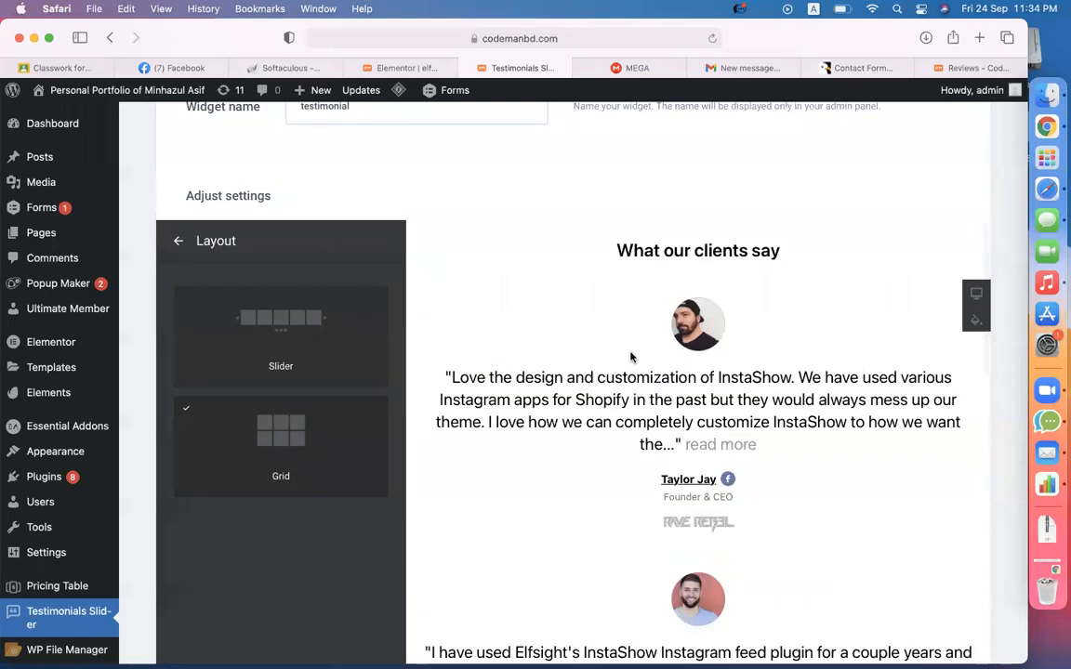
{"action": "left_click", "coordinate": [279, 344]}
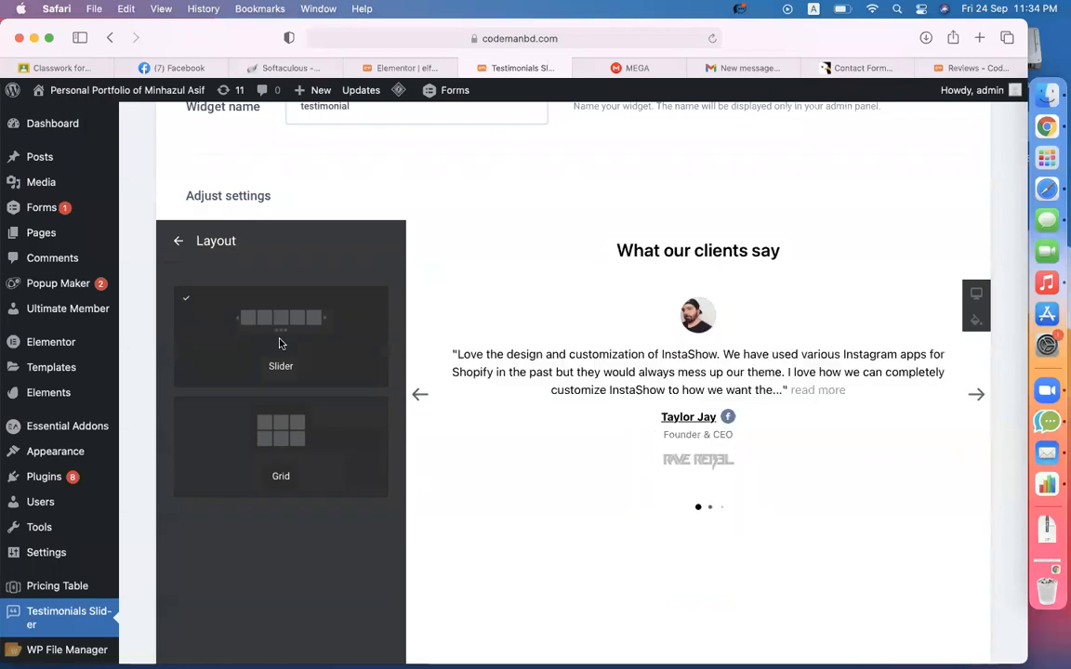
{"action": "left_click", "coordinate": [970, 397]}
{"action": "left_click", "coordinate": [968, 399]}
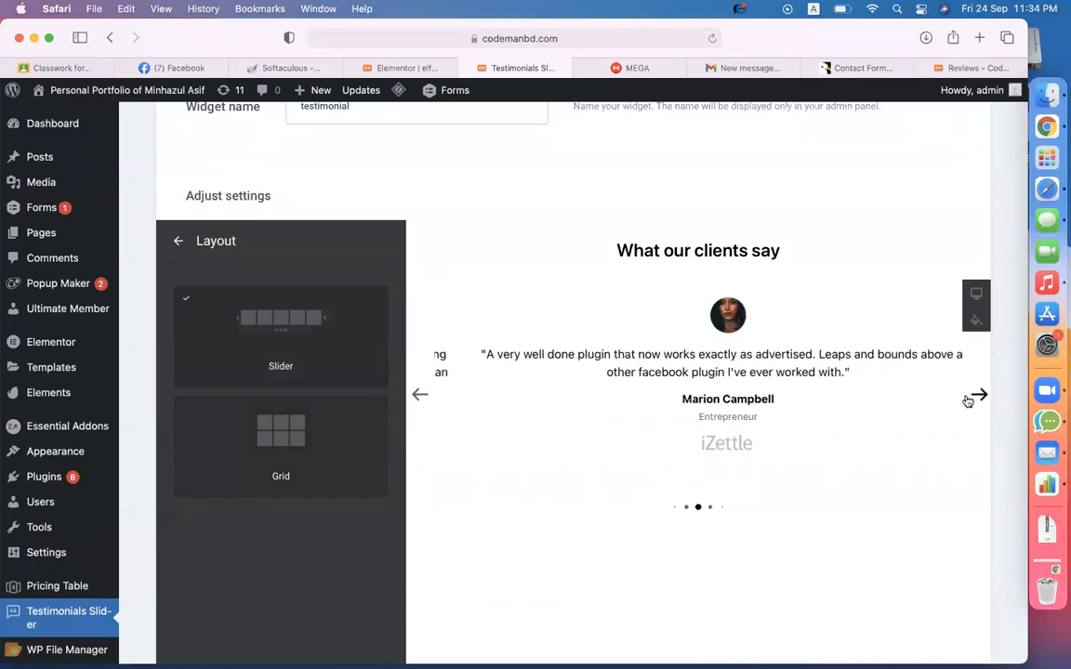
{"action": "left_click", "coordinate": [968, 399]}
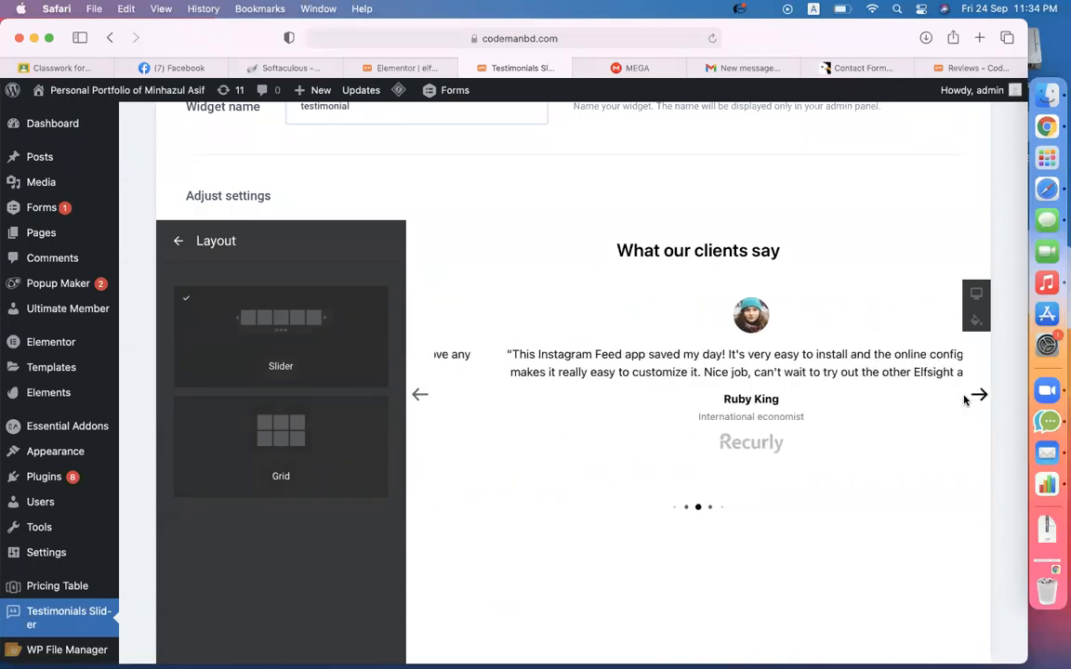
{"action": "left_click", "coordinate": [179, 242]}
{"action": "left_click", "coordinate": [224, 253]}
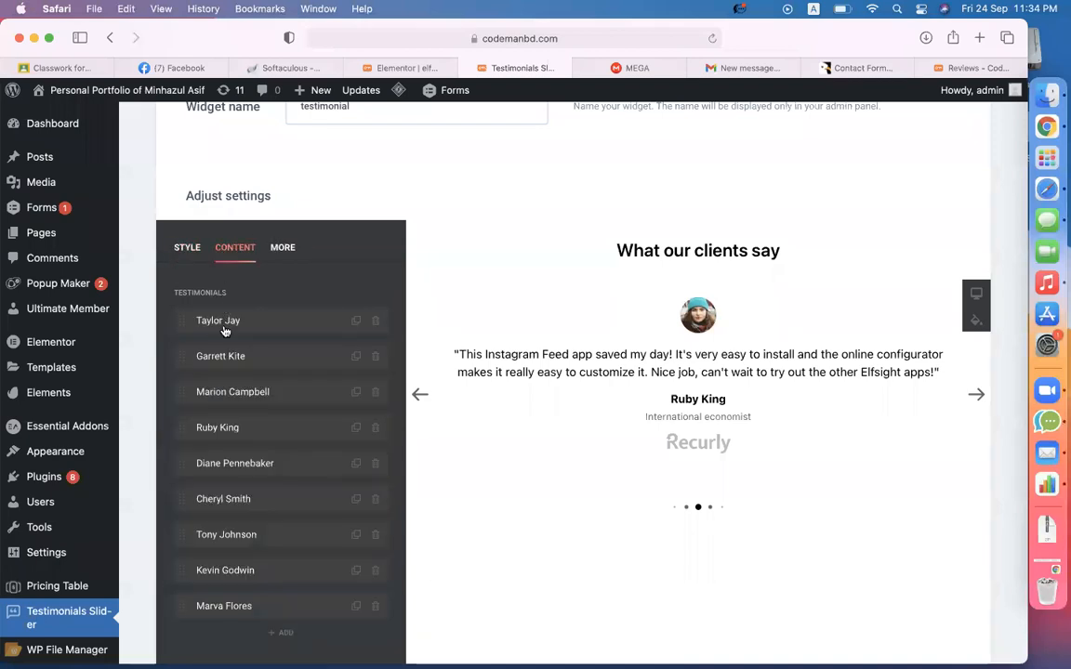
- Open the first testimonial and prepend 'Codemanbd is a great institute,' to its text
{"action": "left_click", "coordinate": [419, 395]}
{"action": "left_click", "coordinate": [419, 396]}
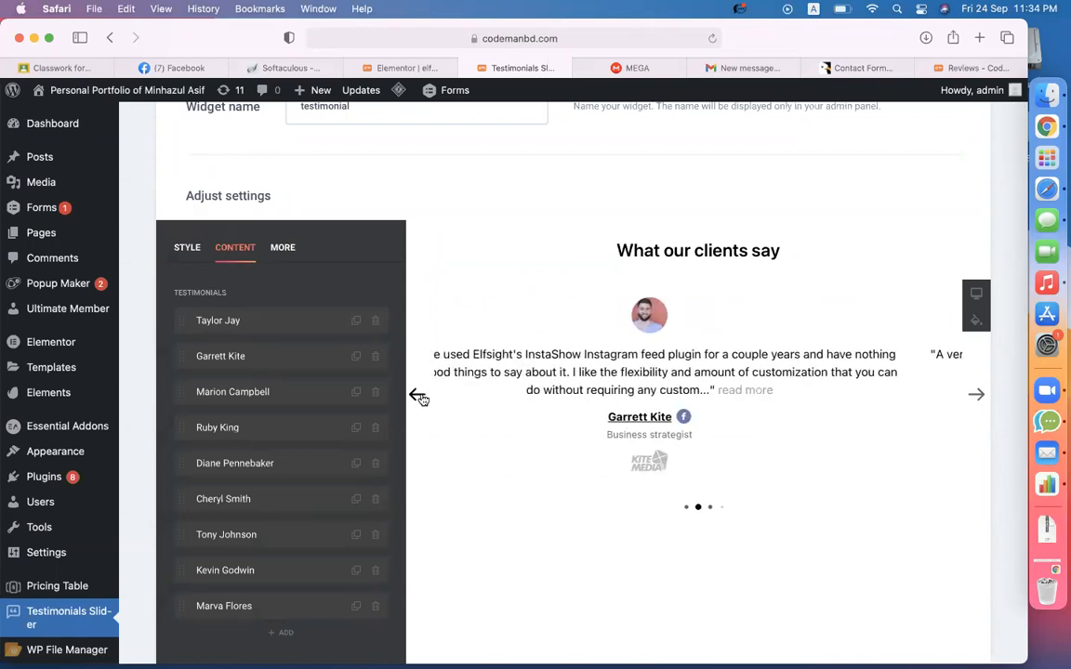
{"action": "left_click", "coordinate": [419, 395]}
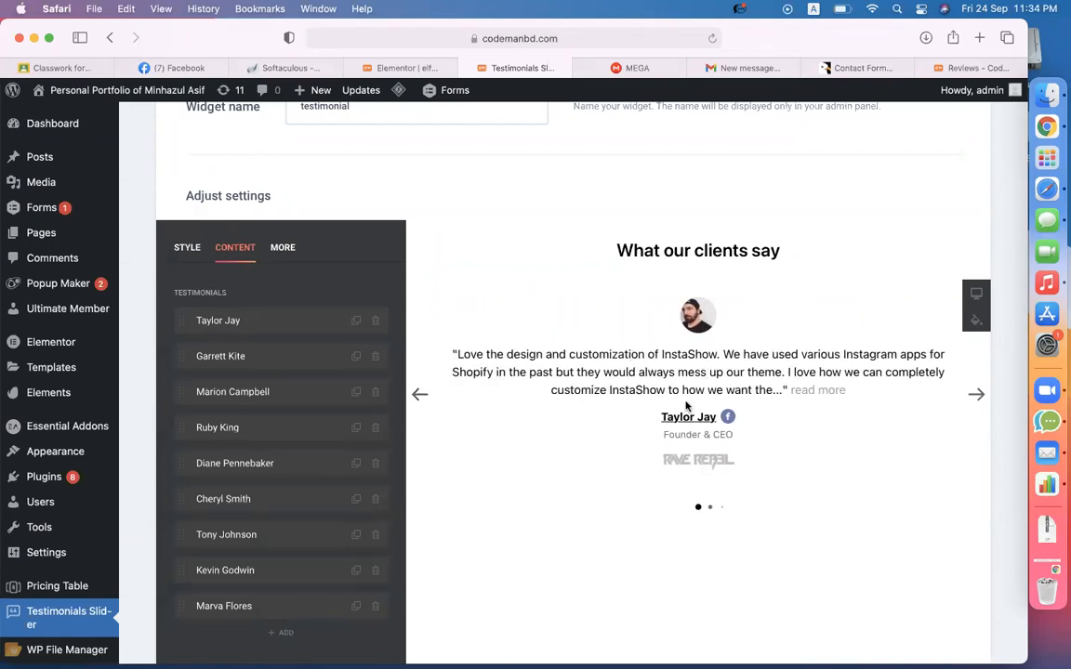
{"action": "scroll", "coordinate": [688, 404], "scroll_direction": "down", "scroll_amount": 1}
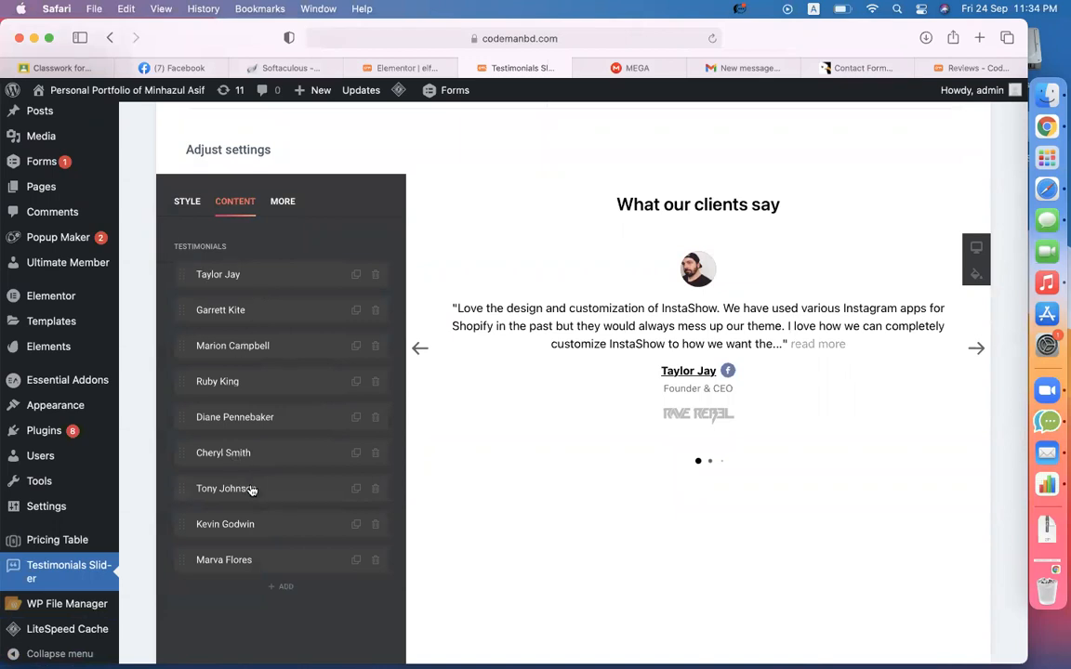
{"action": "left_click", "coordinate": [274, 284]}
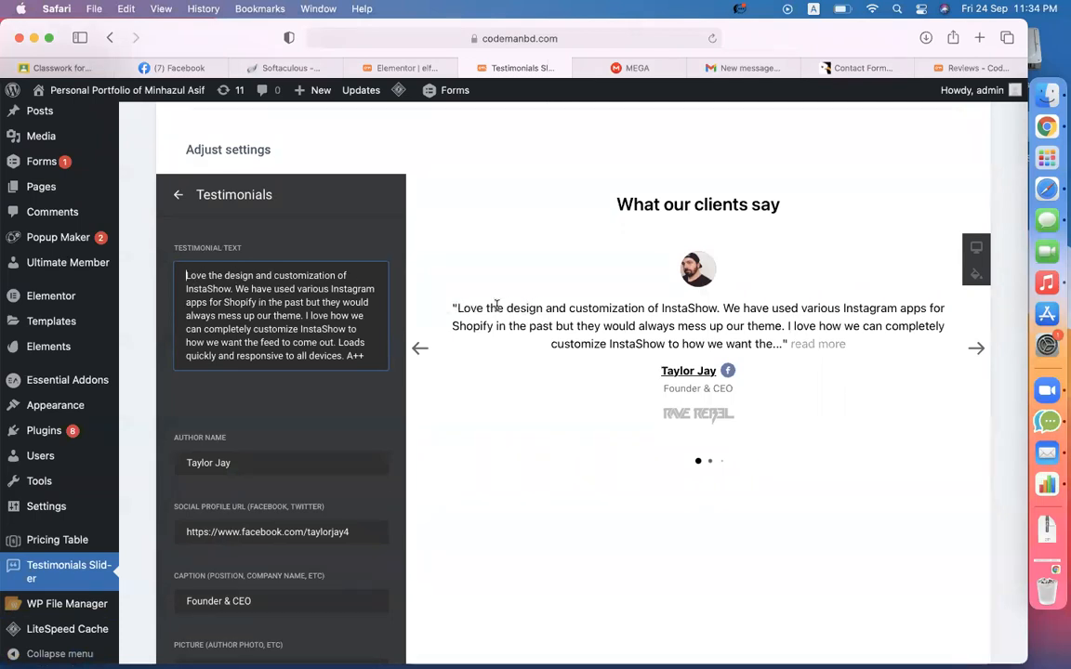
{"action": "type", "text": "Codemanbd is a great "}
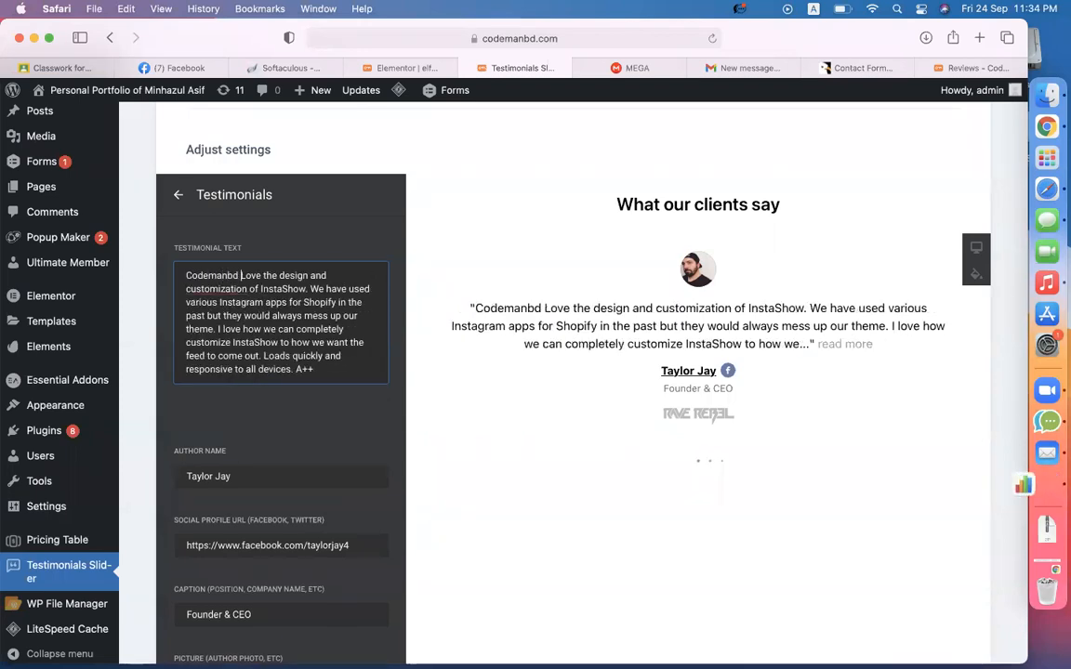
{"action": "type", "text": "institute"}
{"action": "key", "text": "BackSpace"}
{"action": "type", "text": ","}
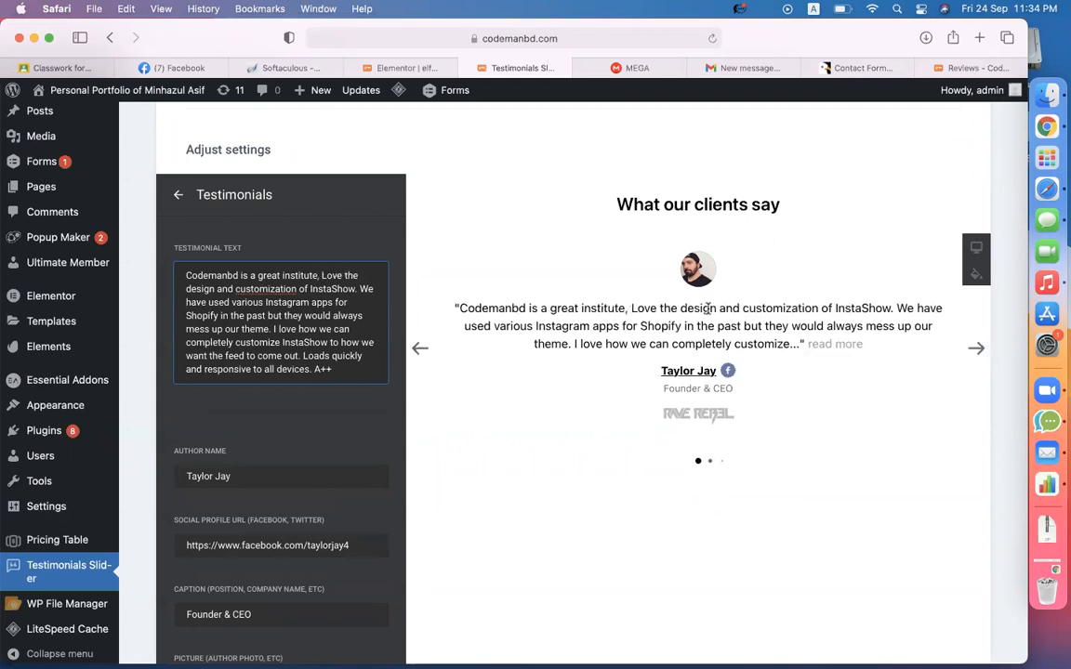
{"action": "scroll", "coordinate": [233, 424], "scroll_direction": "down", "scroll_amount": 3}
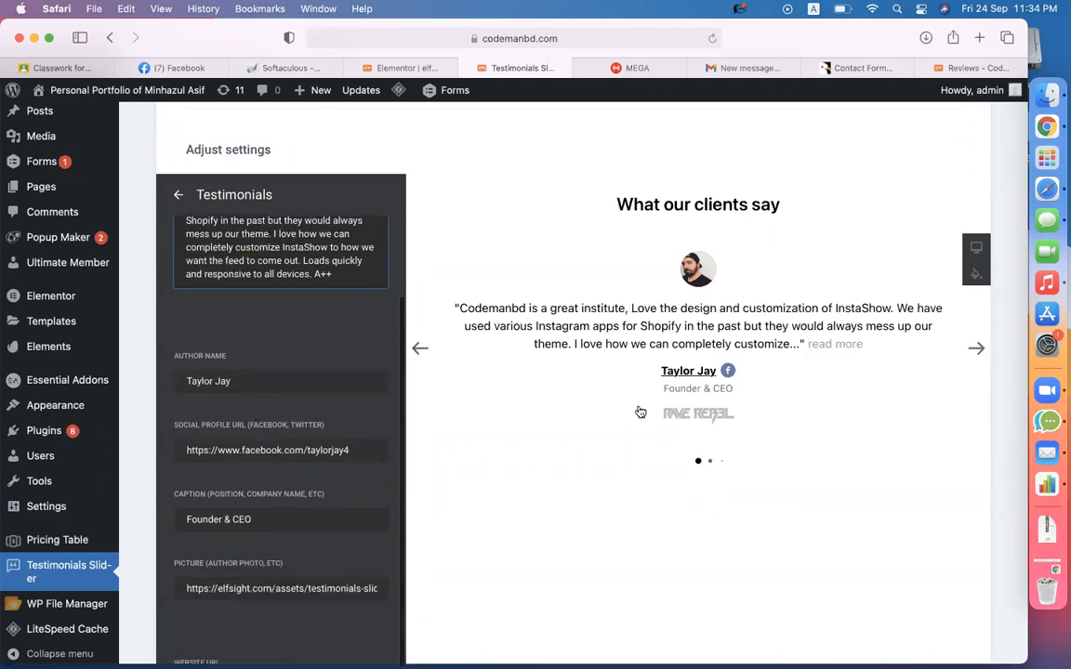
- Replace the sample author name with the site owner's name and select the social profile URL
{"action": "triple_click", "coordinate": [244, 381]}
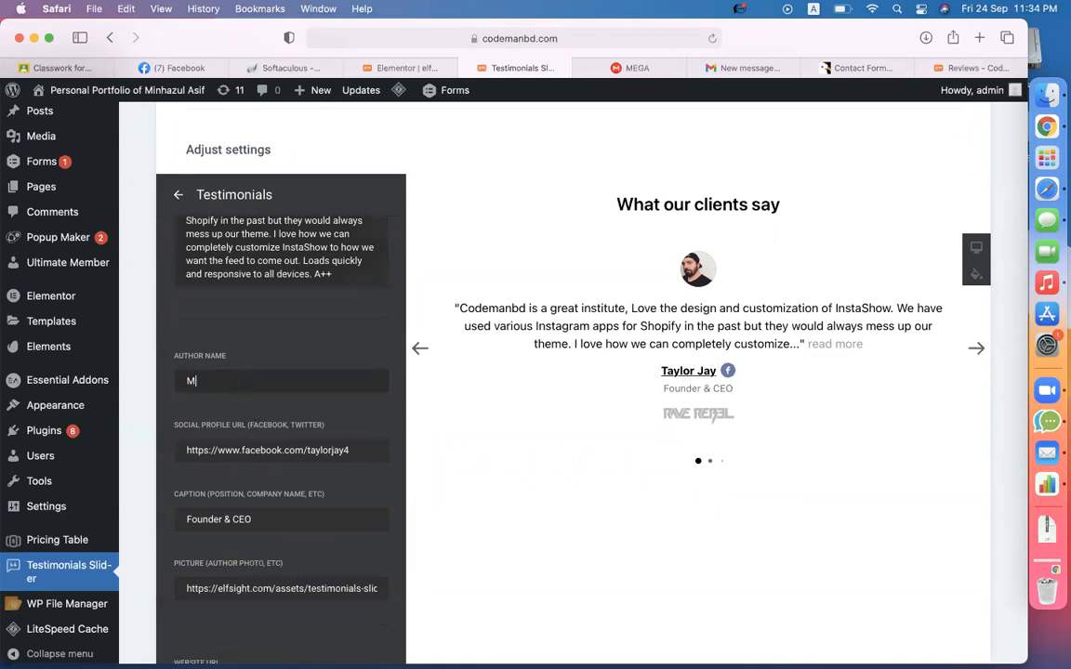
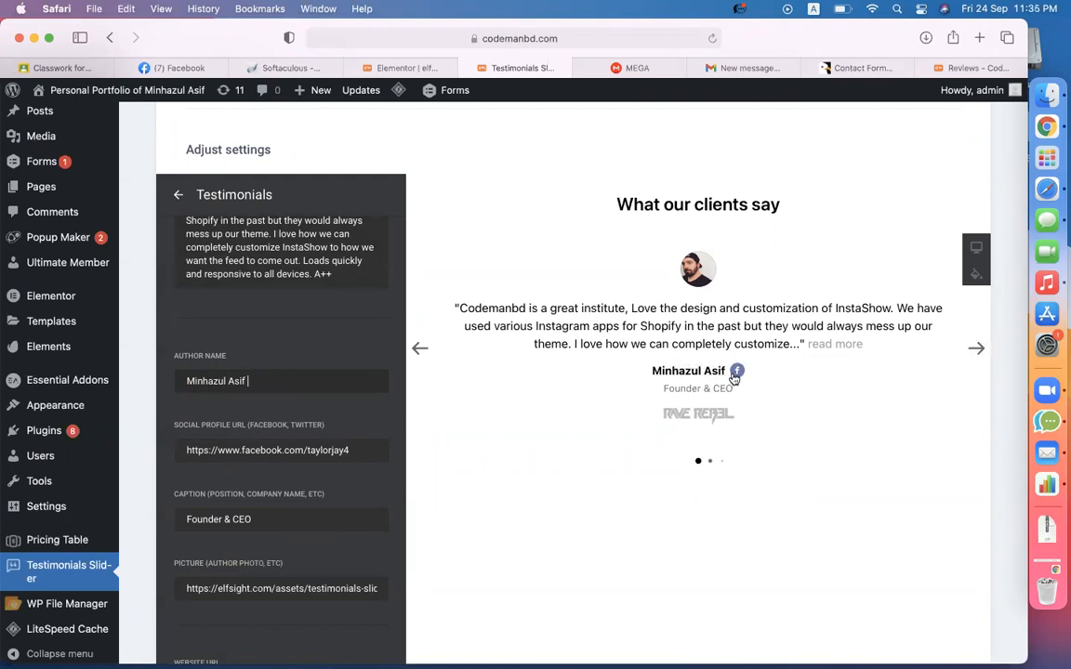
{"action": "double_click", "coordinate": [294, 451]}
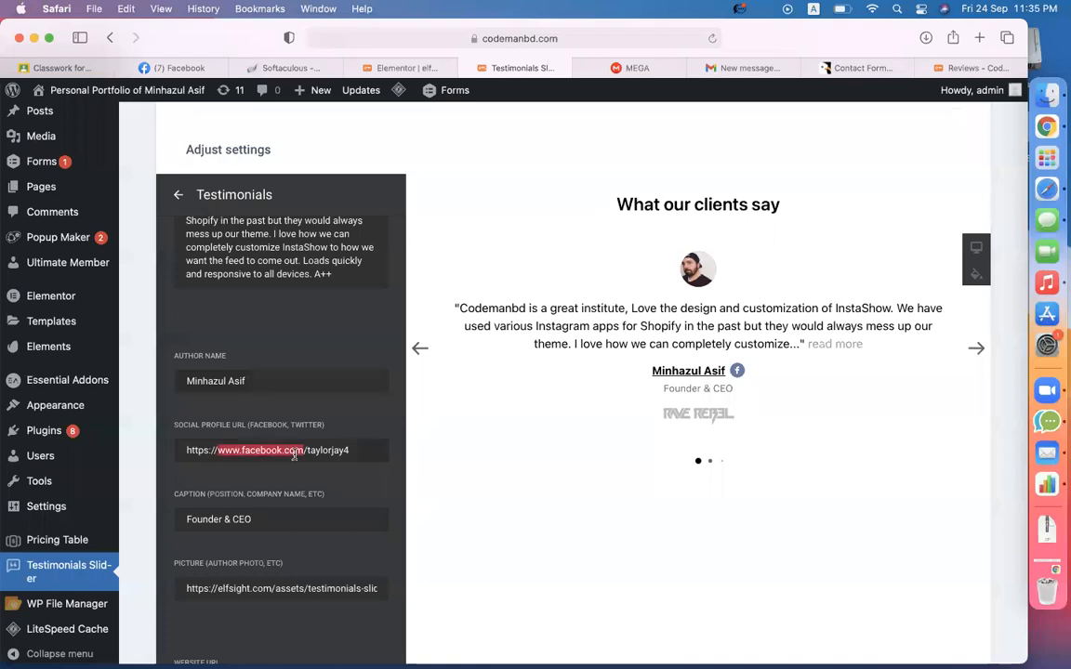
{"action": "triple_click", "coordinate": [294, 454]}
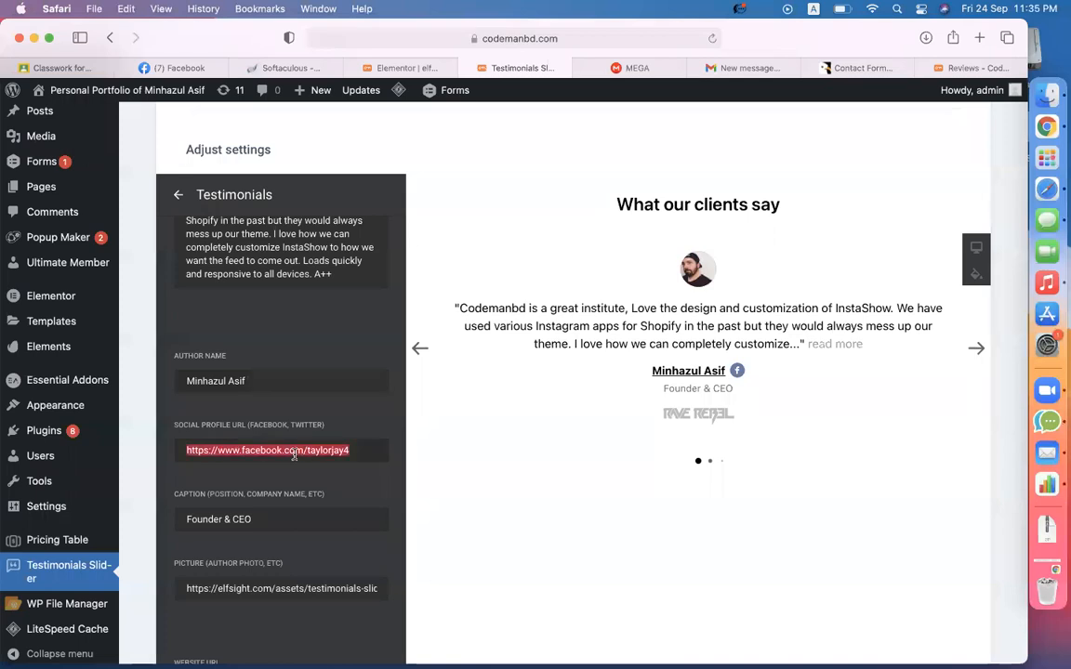
- Copy the owner's Facebook profile address and paste it into the Social Profile URL field
{"action": "left_click", "coordinate": [185, 67]}
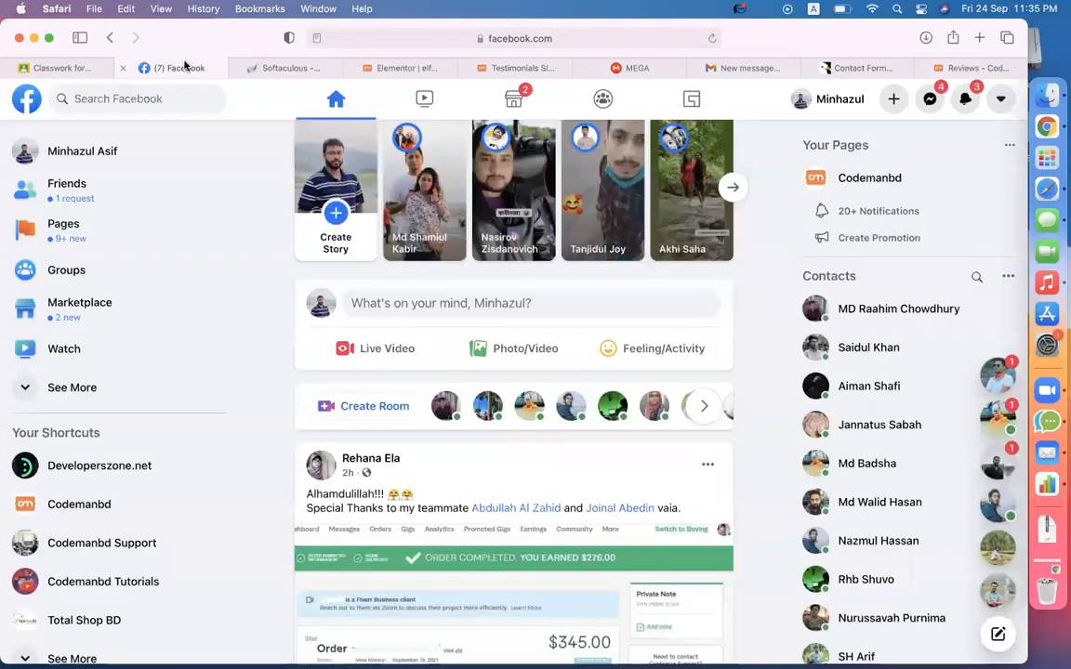
{"action": "left_click", "coordinate": [807, 103]}
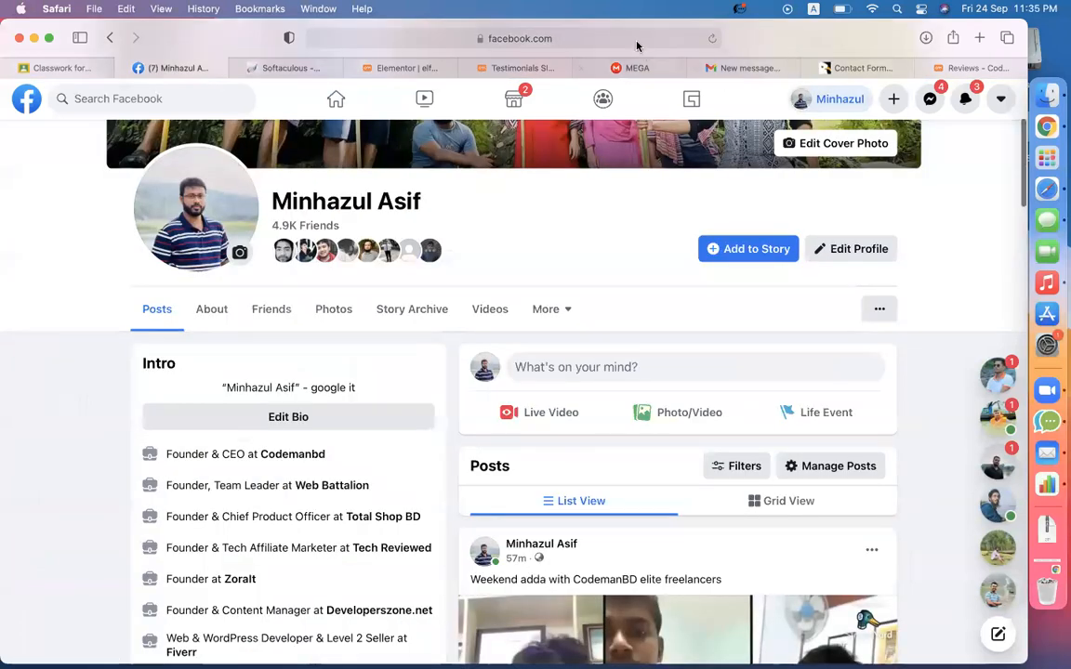
{"action": "left_click", "coordinate": [637, 39]}
{"action": "key", "text": "super+c"}
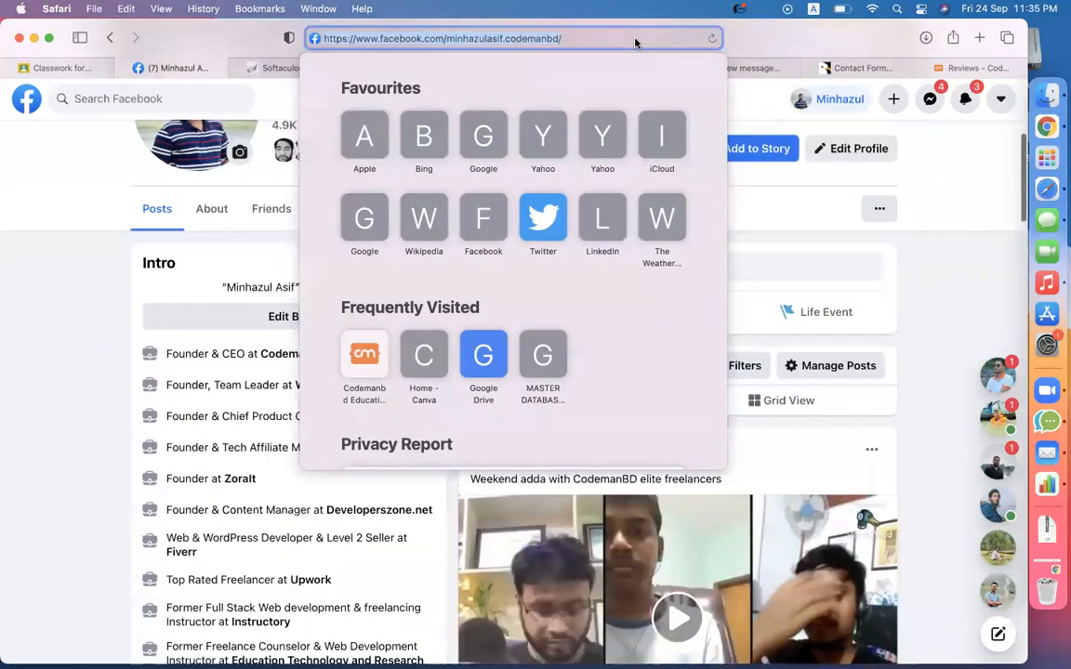
{"action": "left_click", "coordinate": [969, 144]}
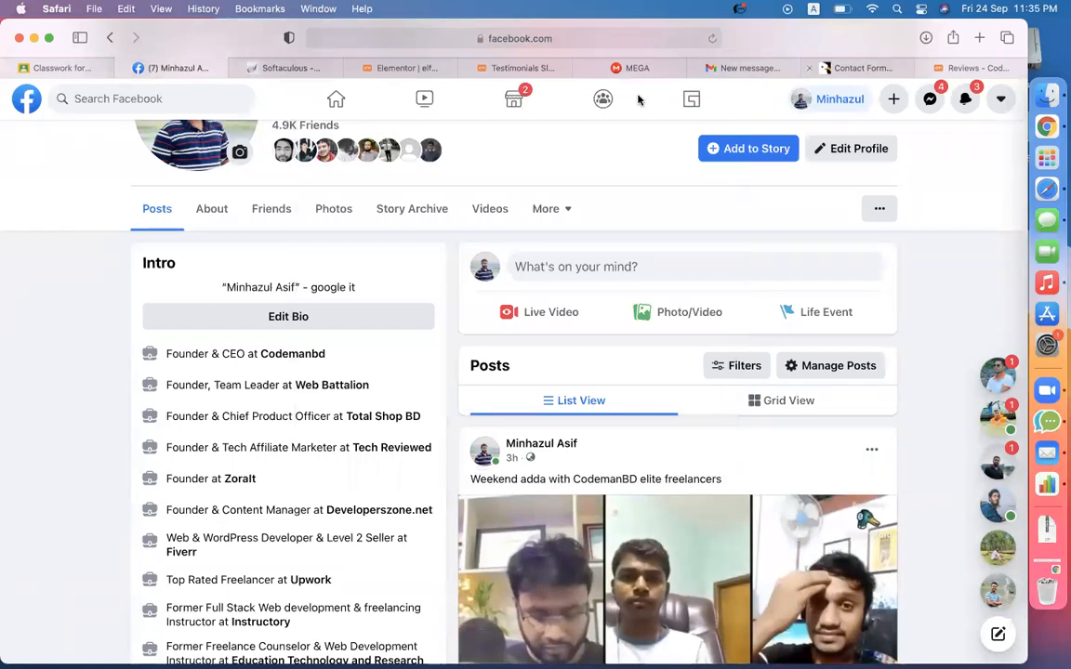
{"action": "left_click", "coordinate": [415, 70]}
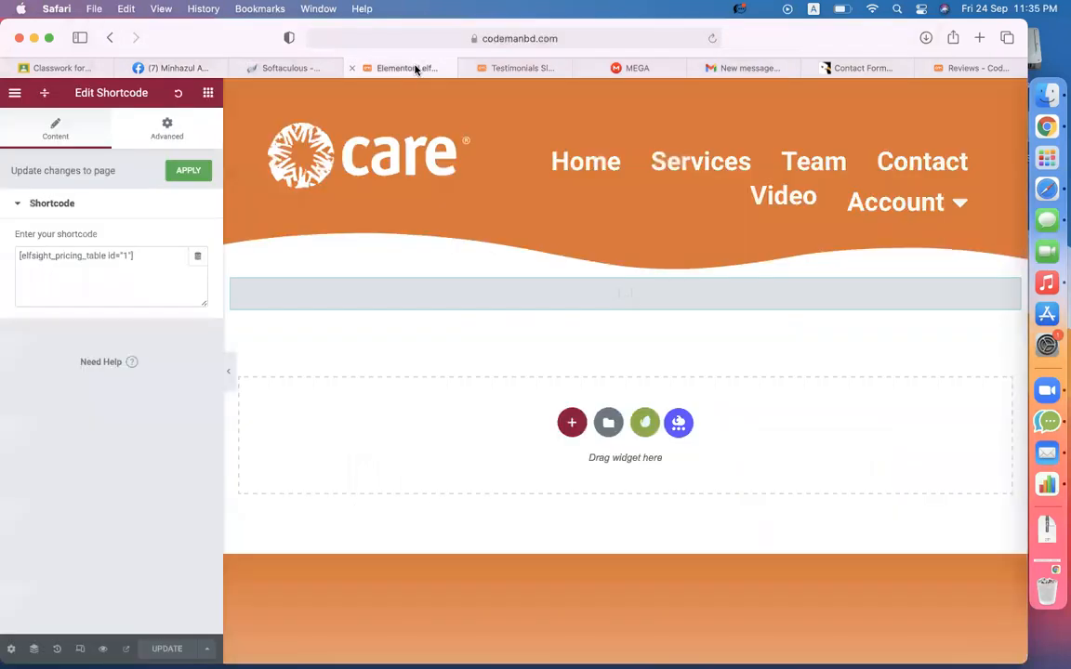
{"action": "left_click", "coordinate": [504, 69]}
{"action": "key", "text": "super+v"}
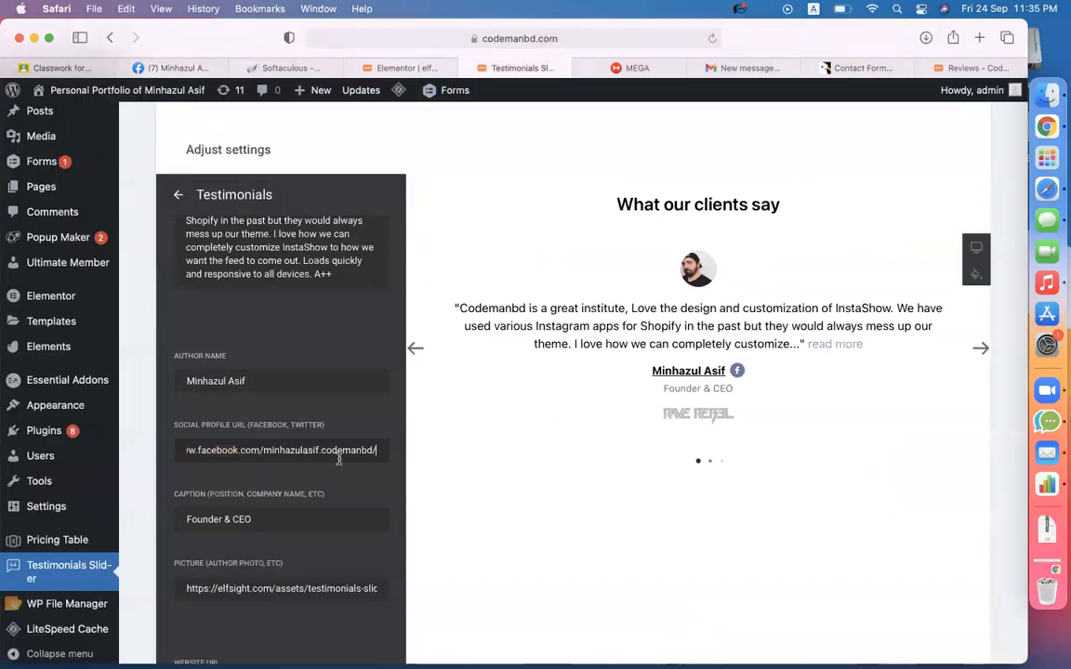
- Move through the Caption and Picture fields, then go to the CodemanBD Reviews page tab
{"action": "mouse_move", "coordinate": [738, 373]}
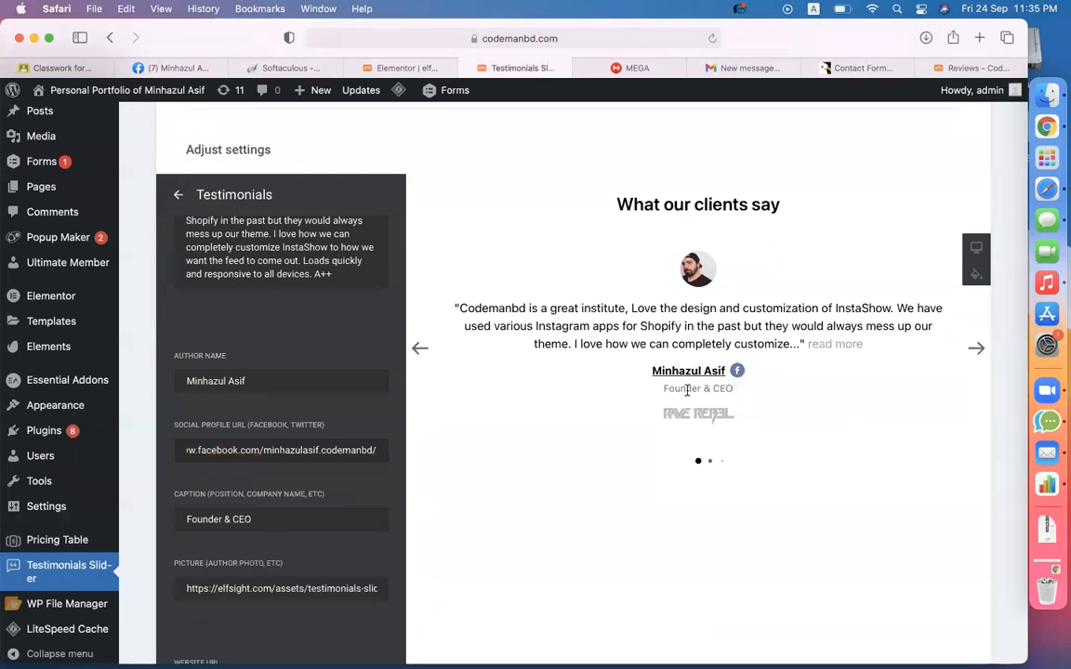
{"action": "scroll", "coordinate": [382, 486], "scroll_direction": "down", "scroll_amount": 1}
{"action": "left_click", "coordinate": [276, 490]}
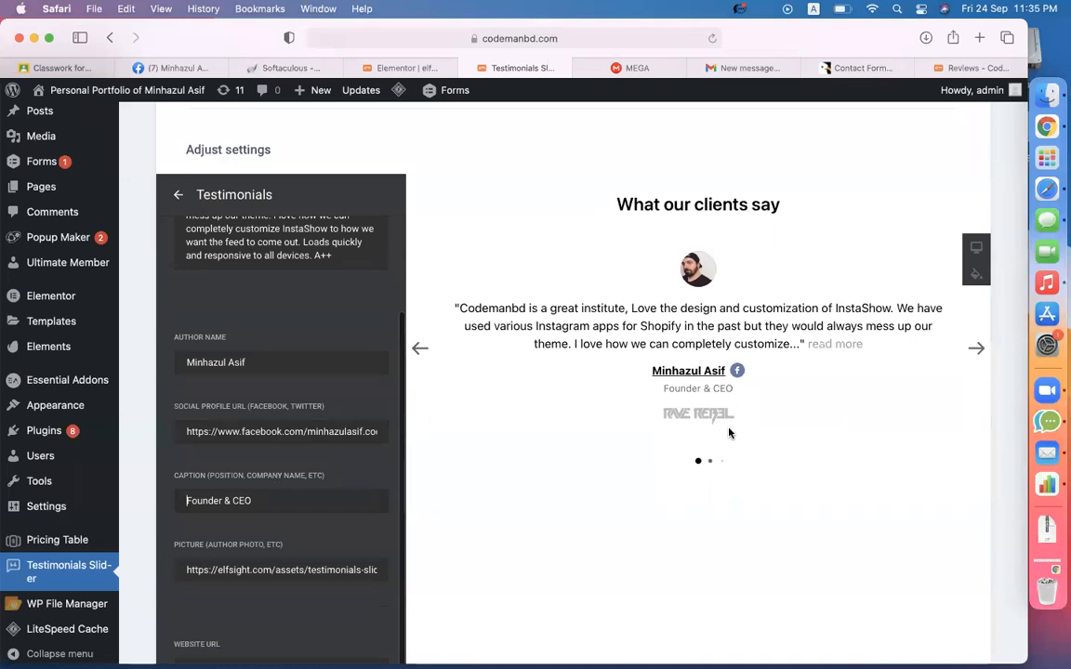
{"action": "left_click", "coordinate": [276, 570]}
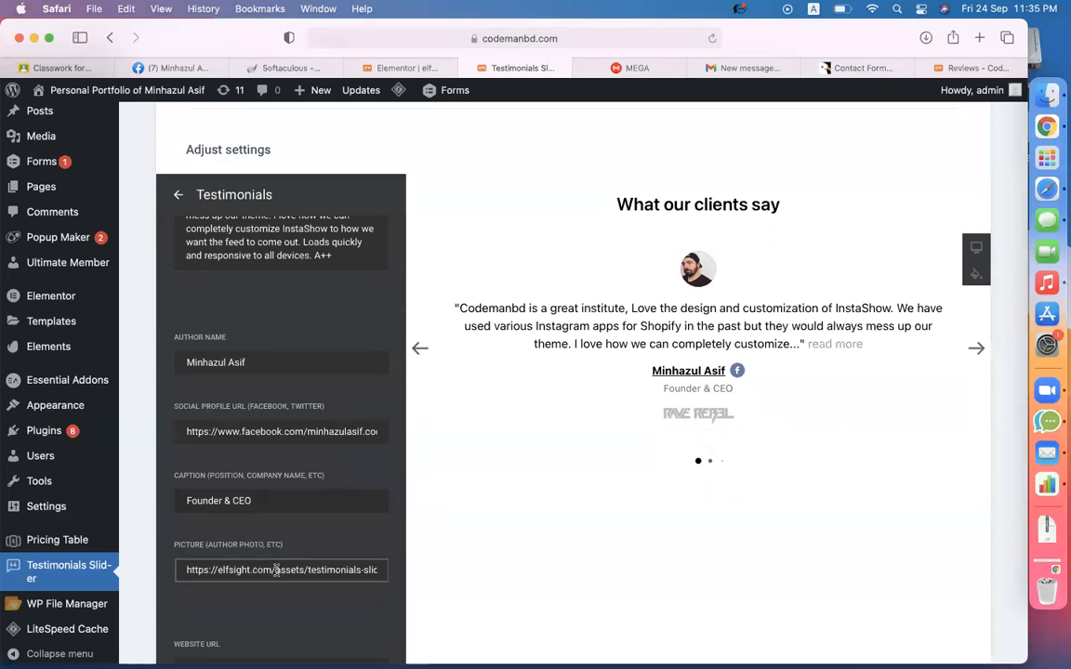
{"action": "left_click", "coordinate": [157, 65]}
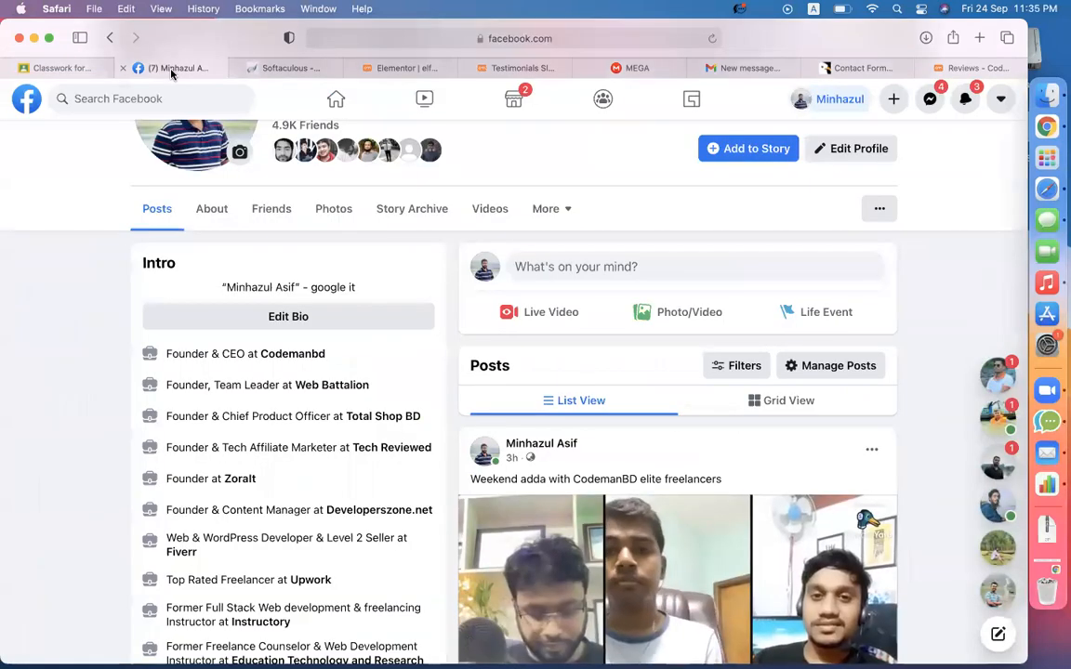
{"action": "left_click", "coordinate": [946, 70]}
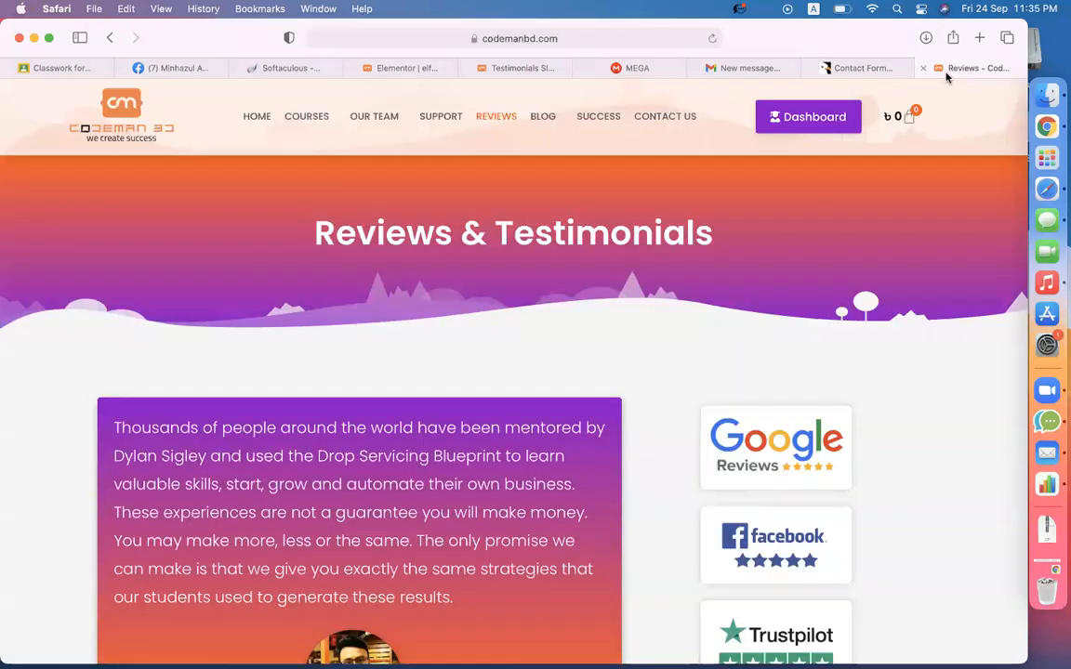
- Copy the CodemanBD logo's image address and return to the testimonial editor
{"action": "right_click", "coordinate": [109, 116]}
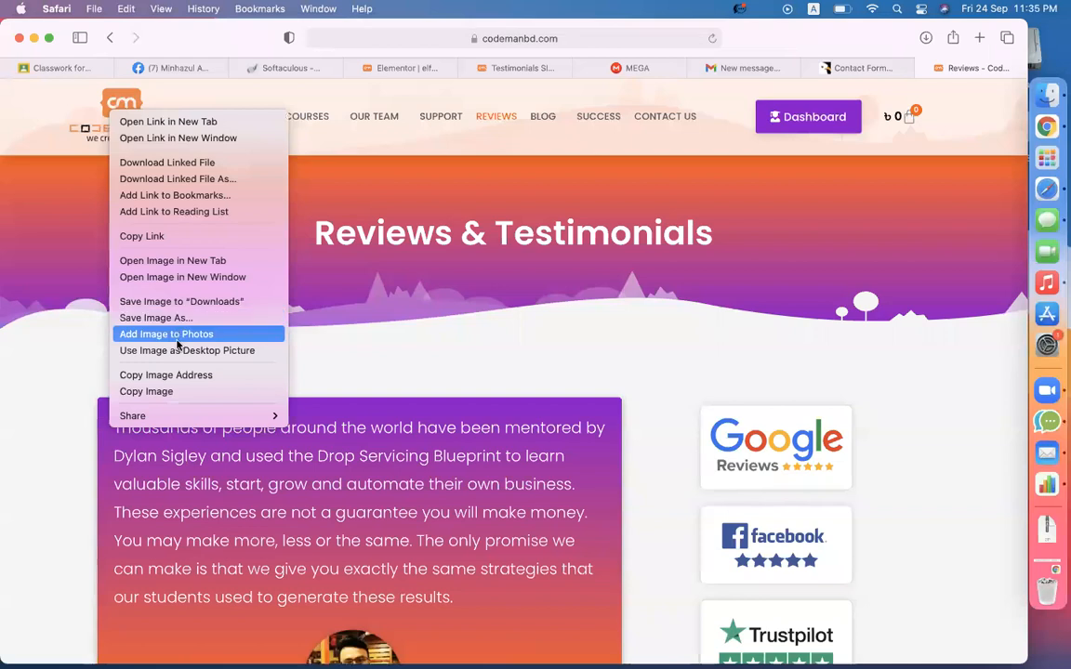
{"action": "left_click", "coordinate": [179, 375]}
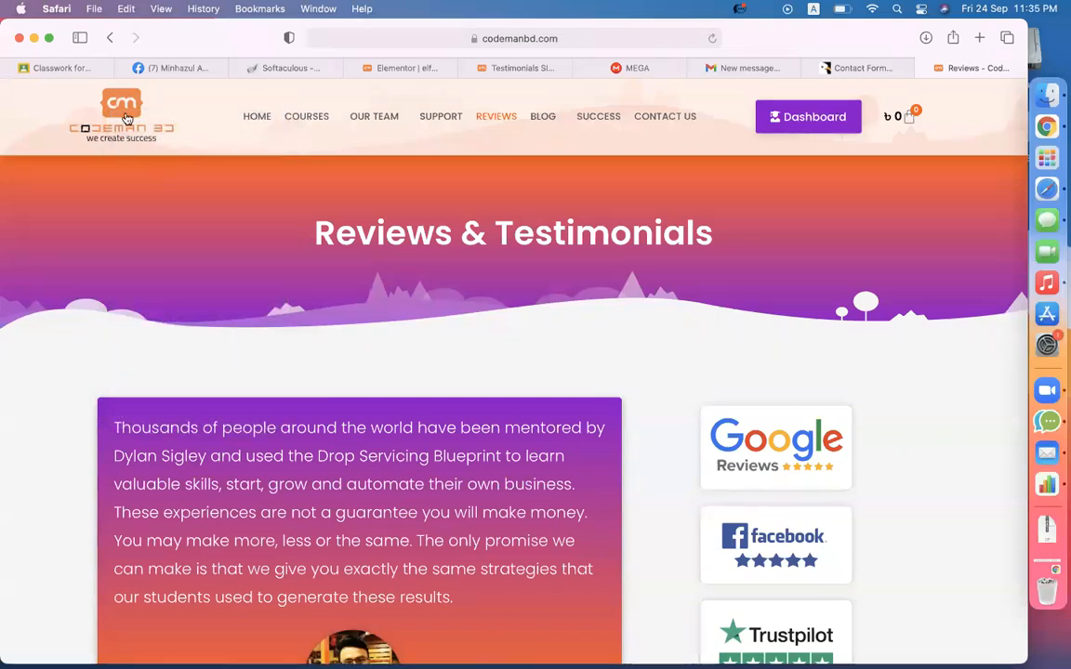
{"action": "left_click", "coordinate": [462, 67]}
- Paste the codemanBD-1.png logo address into Company Logo and select the Picture field's address
{"action": "scroll", "coordinate": [297, 450], "scroll_direction": "down", "scroll_amount": 5}
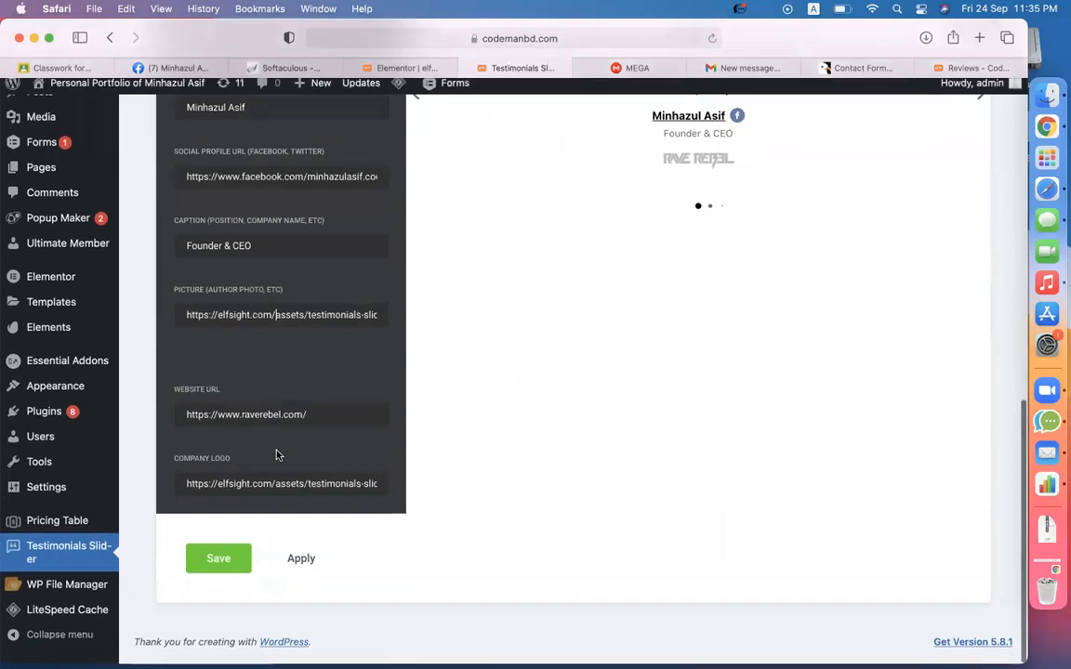
{"action": "scroll", "coordinate": [293, 443], "scroll_direction": "down", "scroll_amount": 1}
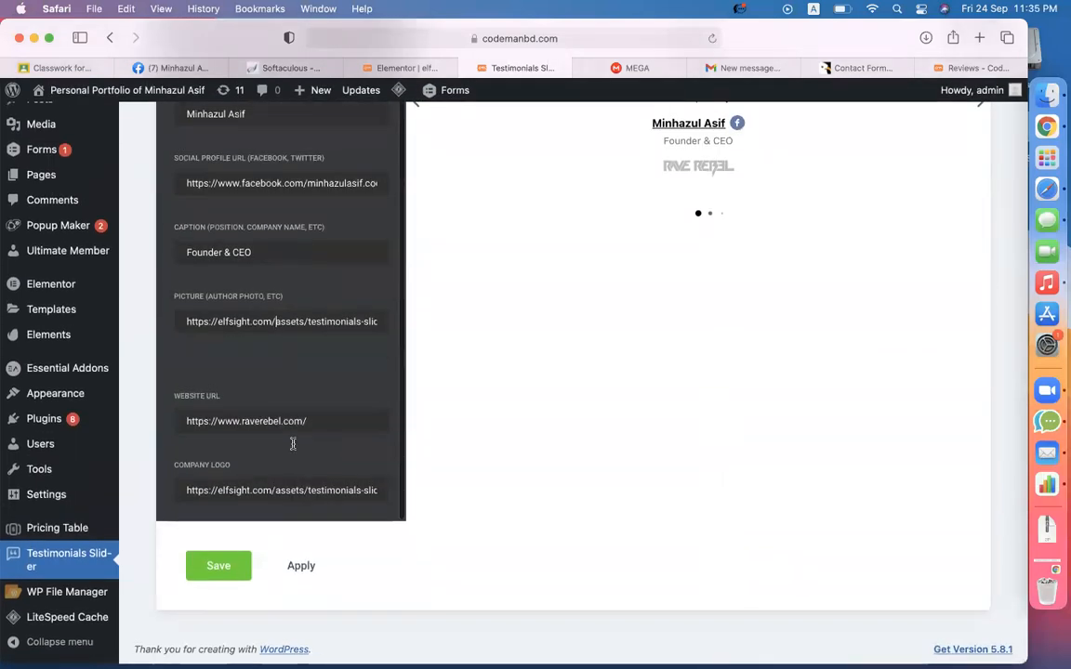
{"action": "left_click", "coordinate": [247, 490]}
{"action": "key", "text": "super+a"}
{"action": "type", "text": "https://codemanbd.com/wp-content/uploads/2020/07/codemanBD-1.png"}
{"action": "scroll", "coordinate": [712, 277], "scroll_direction": "up", "scroll_amount": 3}
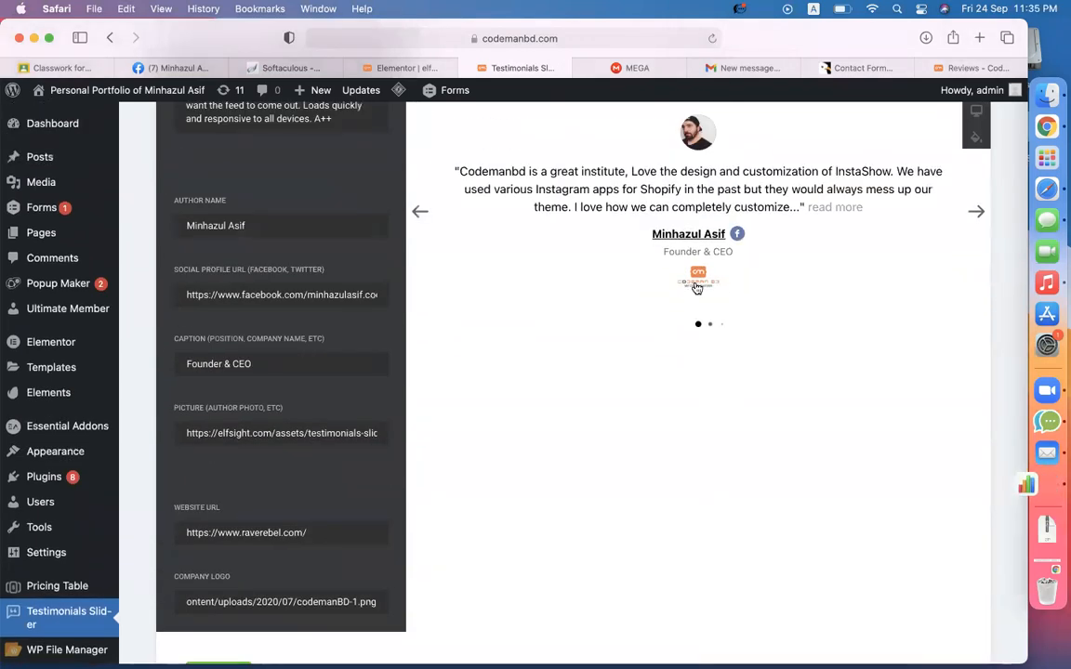
{"action": "scroll", "coordinate": [698, 274], "scroll_direction": "up", "scroll_amount": 5}
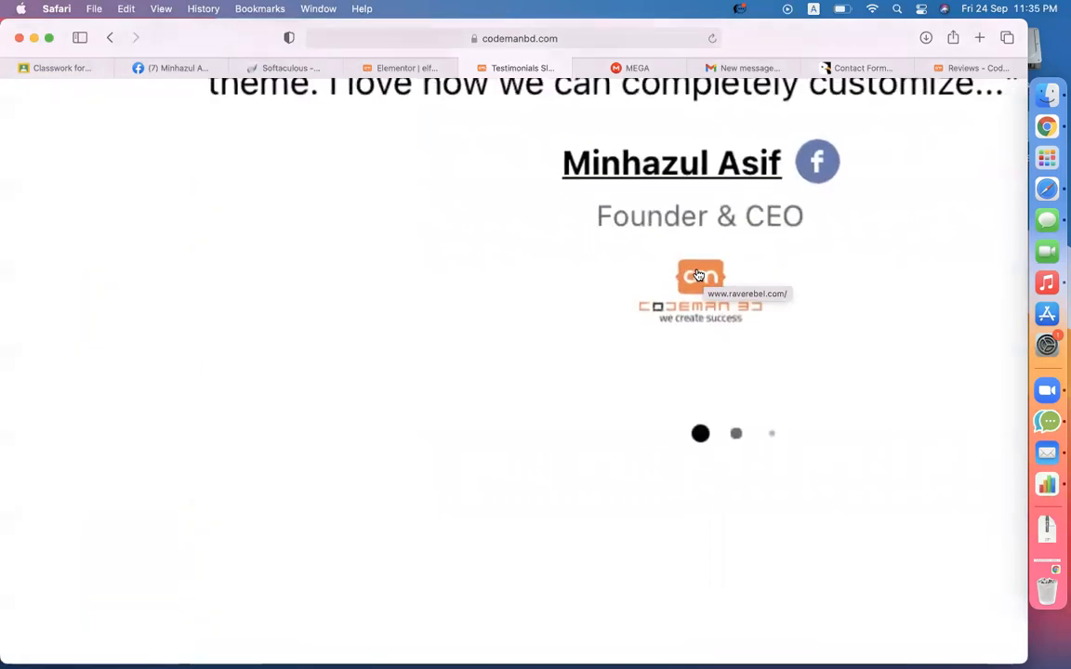
{"action": "scroll", "coordinate": [690, 370], "scroll_direction": "down", "scroll_amount": 5}
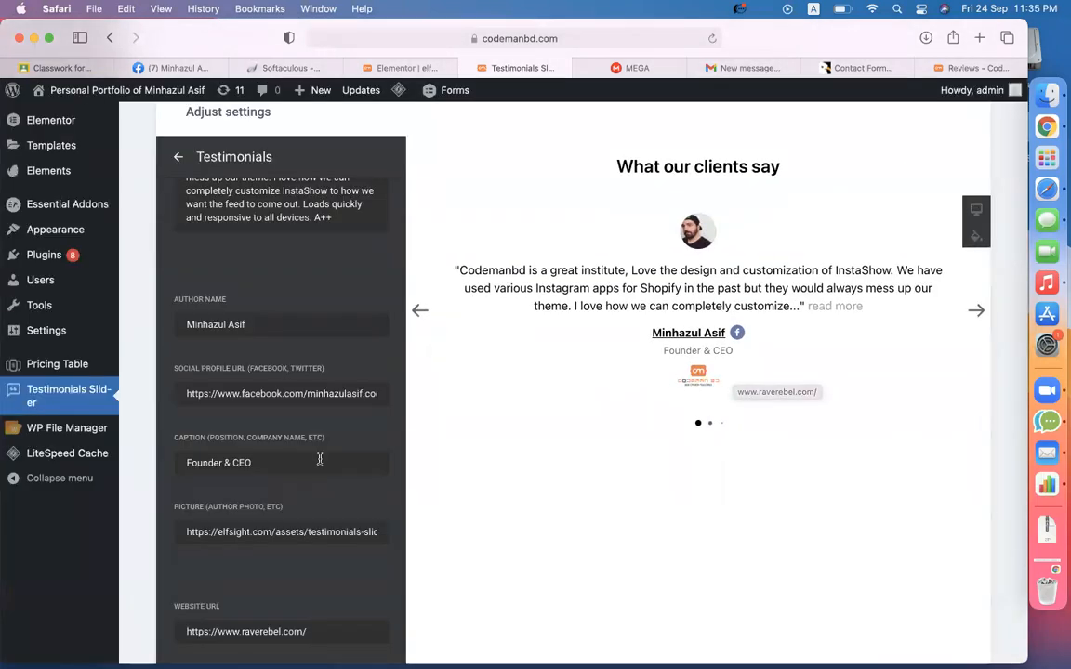
{"action": "triple_click", "coordinate": [226, 539]}
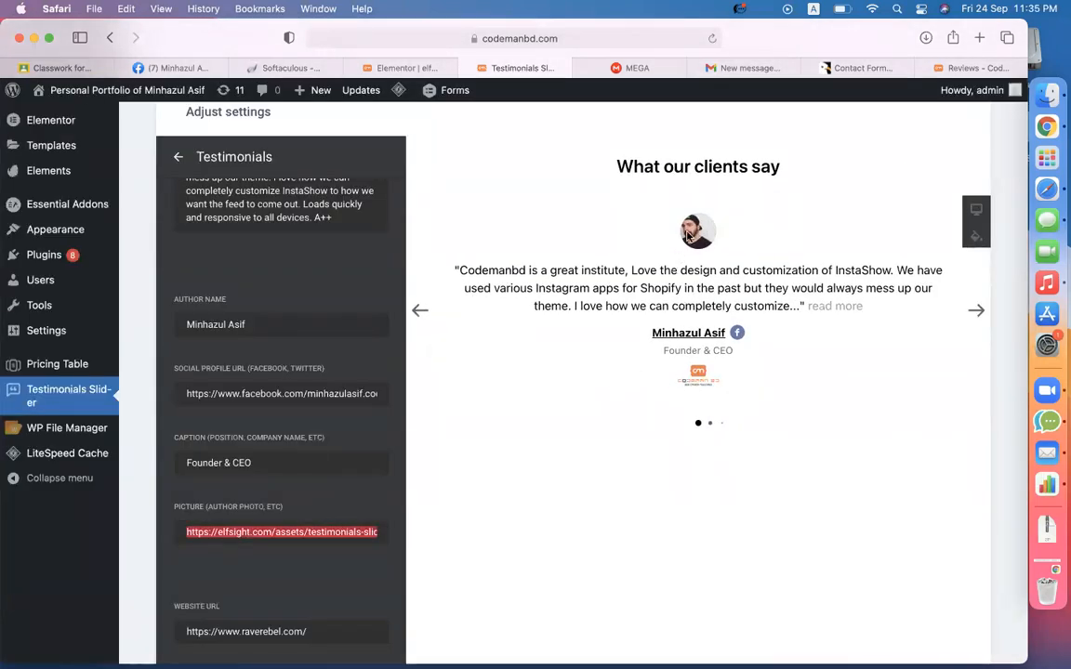
- Copy the image address of the owner's full-size Facebook profile picture
{"action": "left_click", "coordinate": [173, 70]}
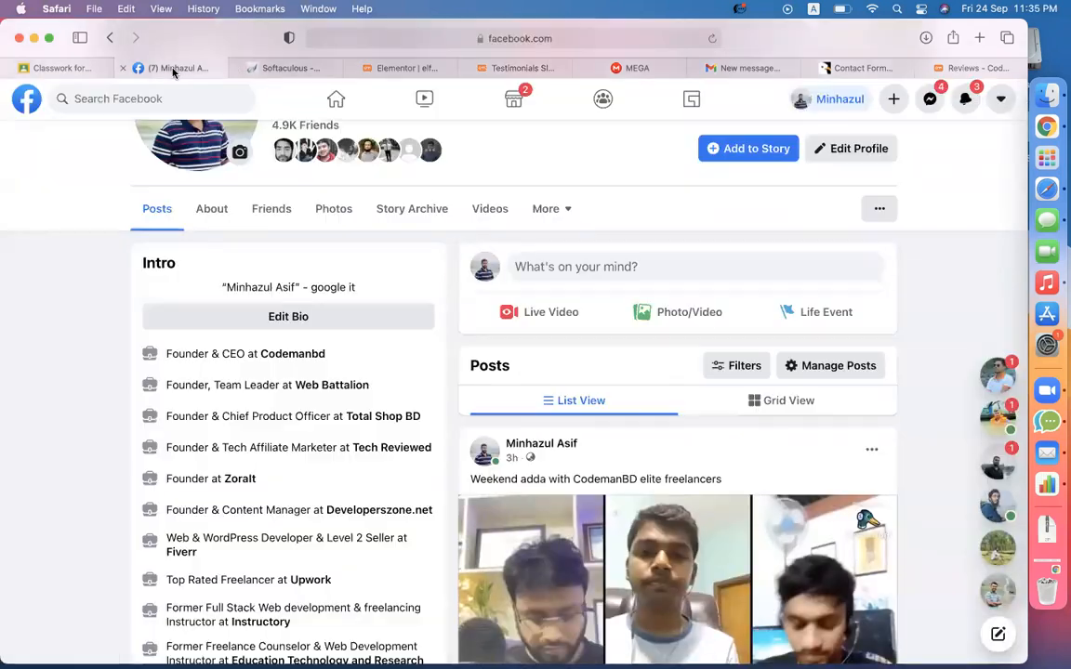
{"action": "scroll", "coordinate": [279, 325], "scroll_direction": "up", "scroll_amount": 5}
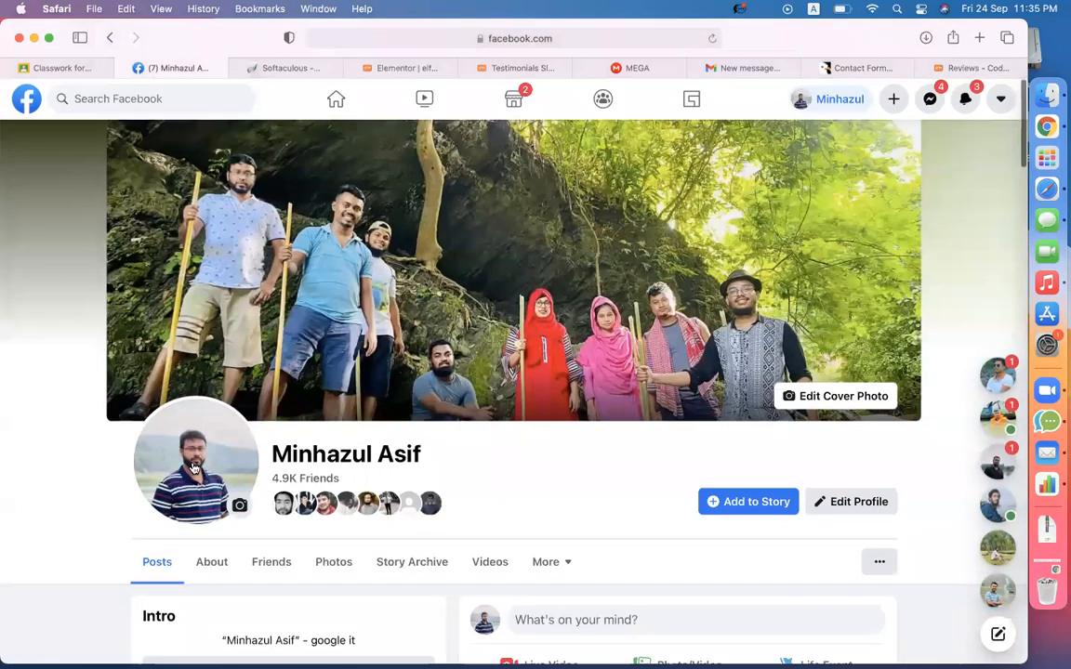
{"action": "left_click", "coordinate": [193, 467]}
{"action": "left_click", "coordinate": [151, 554]}
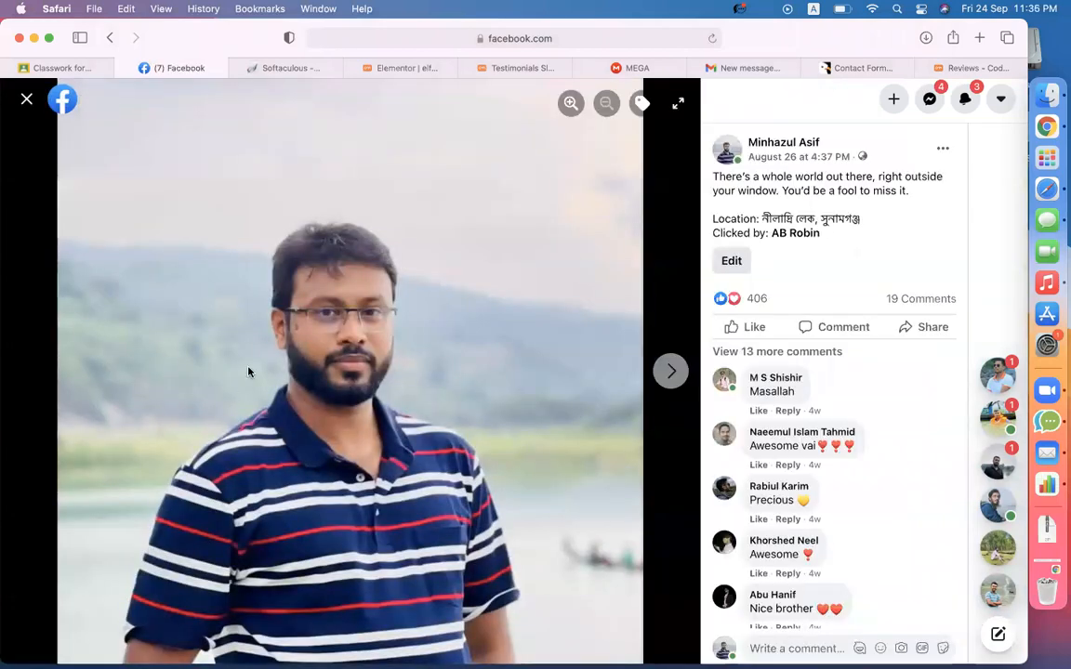
{"action": "right_click", "coordinate": [249, 372]}
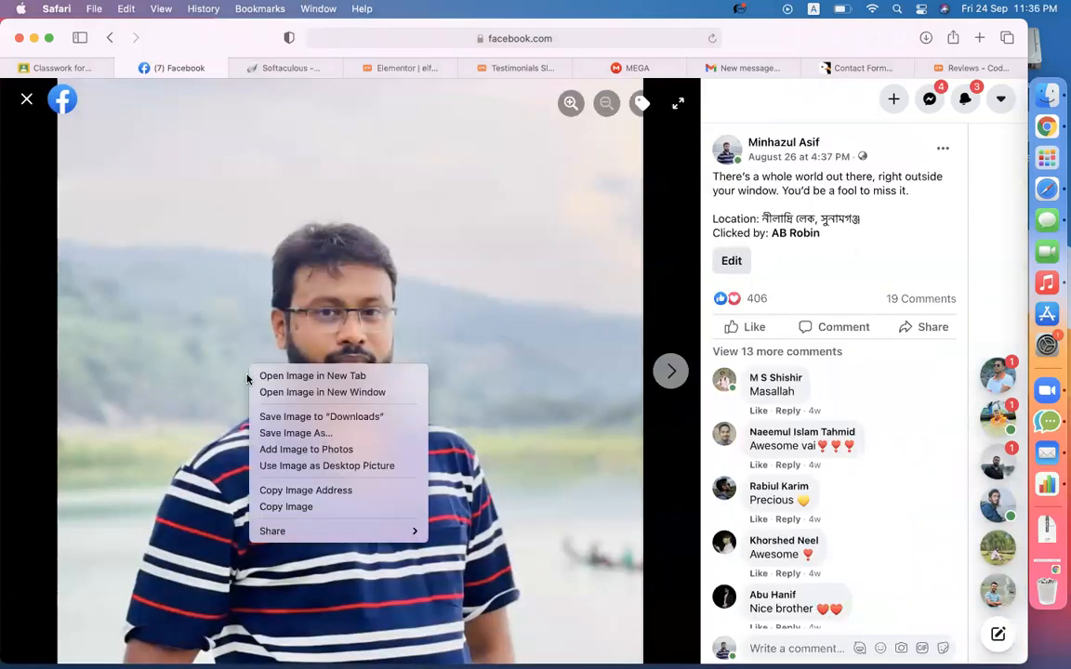
{"action": "left_click", "coordinate": [308, 494]}
{"action": "left_click", "coordinate": [516, 65]}
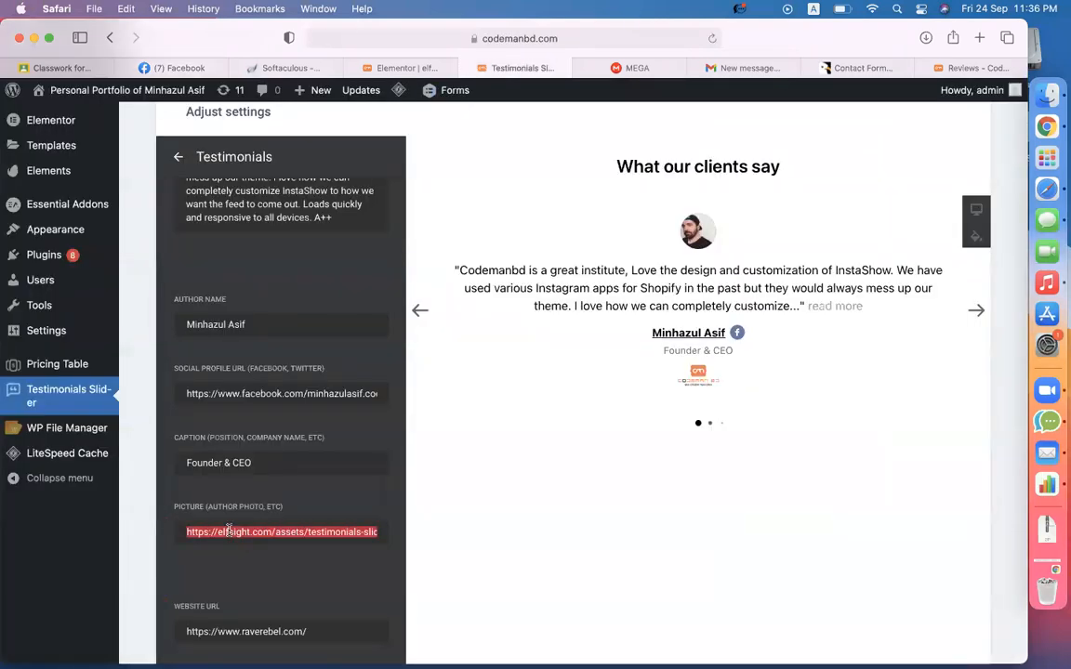
- Set the Facebook photo as author picture, change the website to codemanbd.com, and save
{"action": "key", "text": "super+v"}
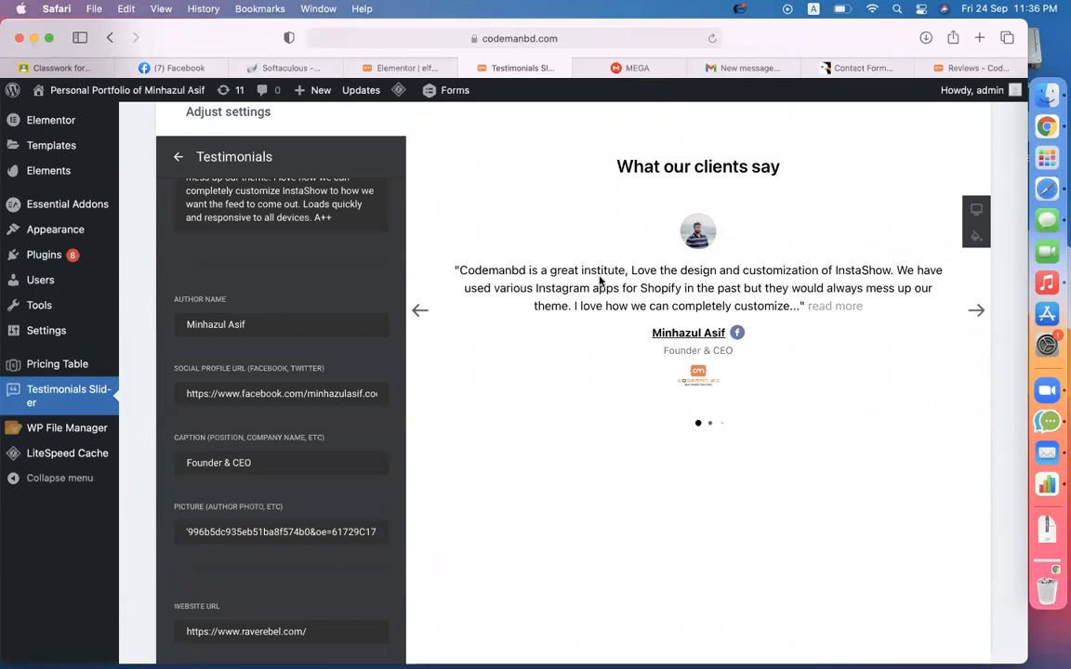
{"action": "left_click", "coordinate": [340, 496]}
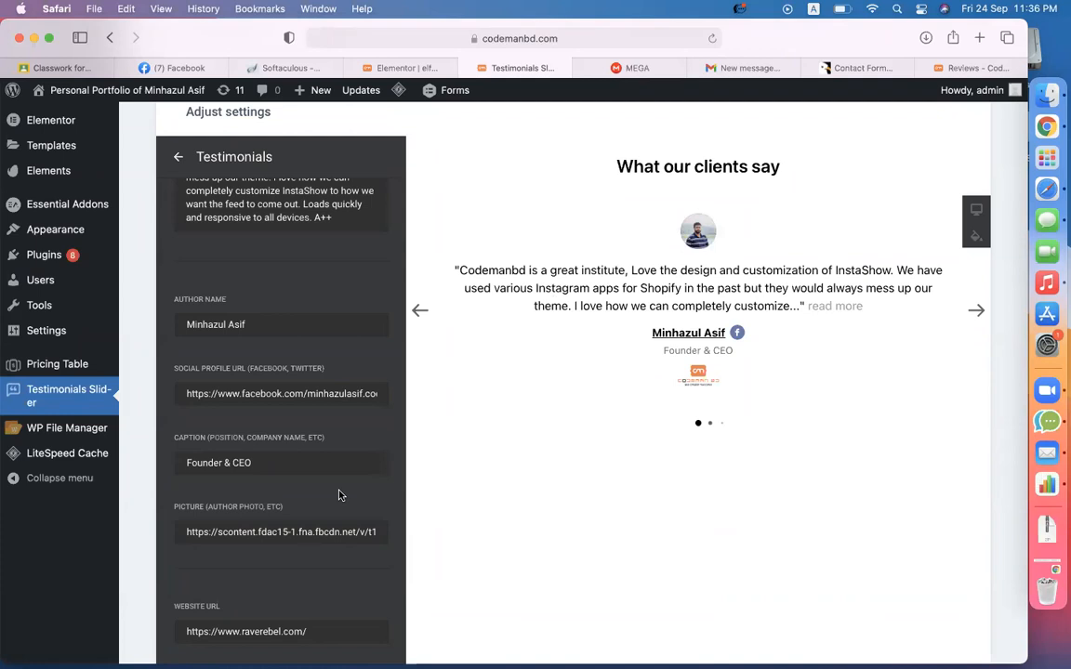
{"action": "left_click", "coordinate": [177, 157]}
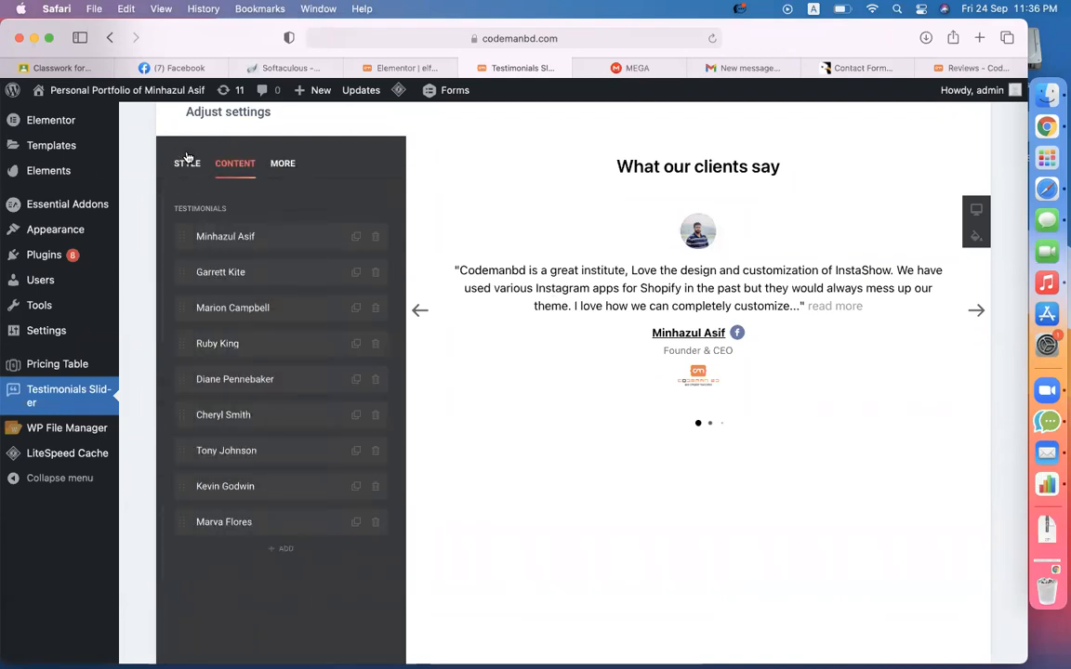
{"action": "left_click", "coordinate": [225, 236]}
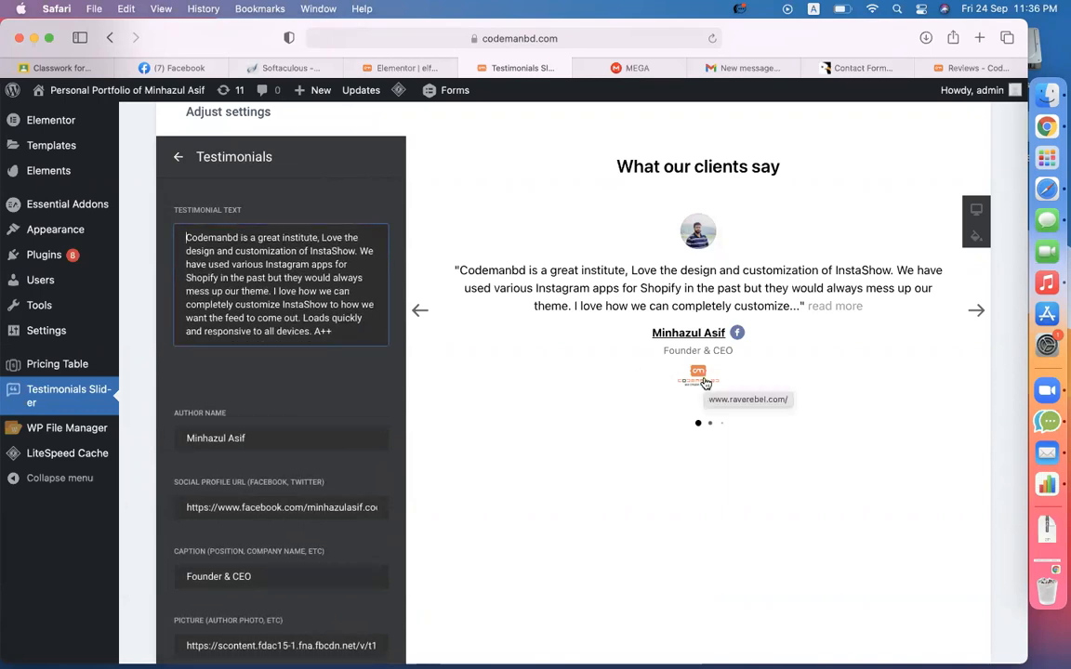
{"action": "scroll", "coordinate": [361, 545], "scroll_direction": "down", "scroll_amount": 3}
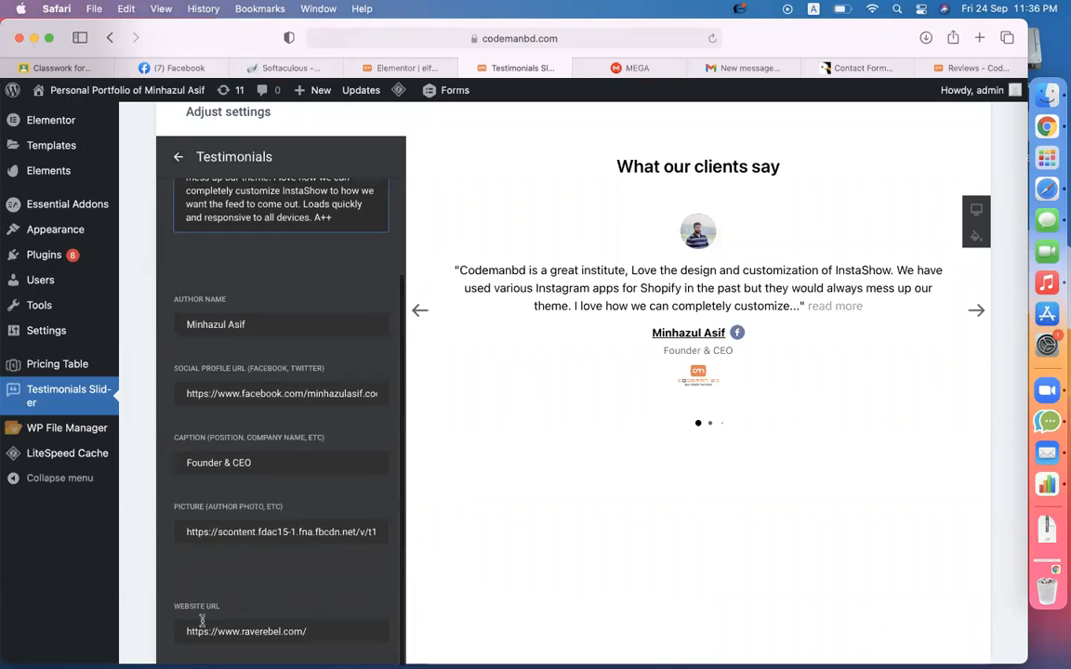
{"action": "scroll", "coordinate": [202, 619], "scroll_direction": "down", "scroll_amount": 5}
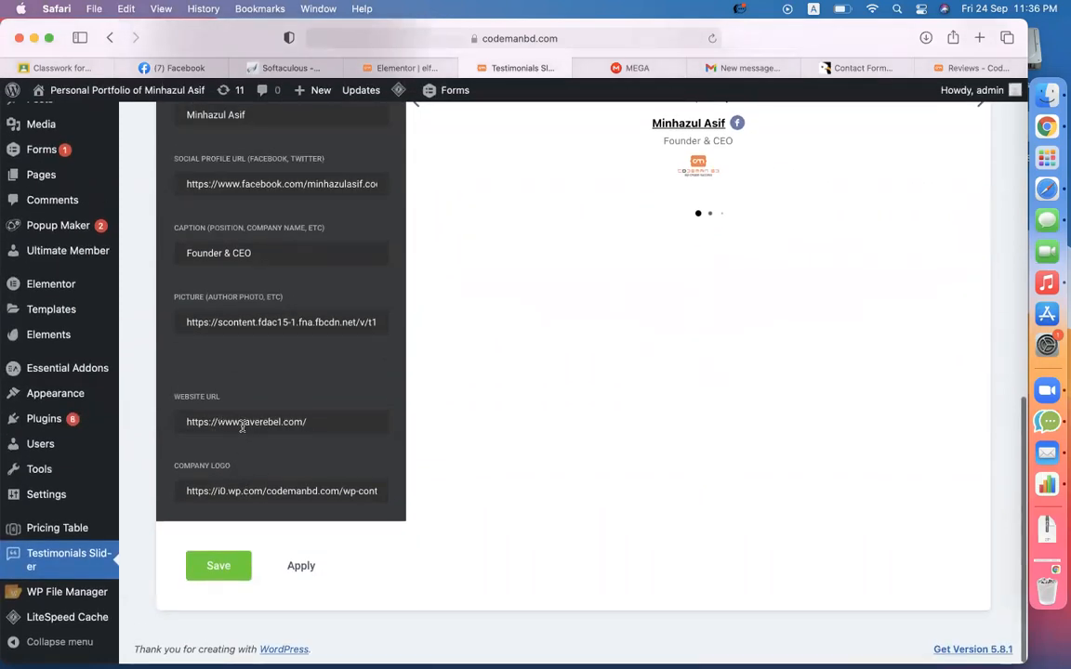
{"action": "left_click_drag", "start_coordinate": [242, 426], "coordinate": [362, 426]}
{"action": "type", "text": "codemanbd"}
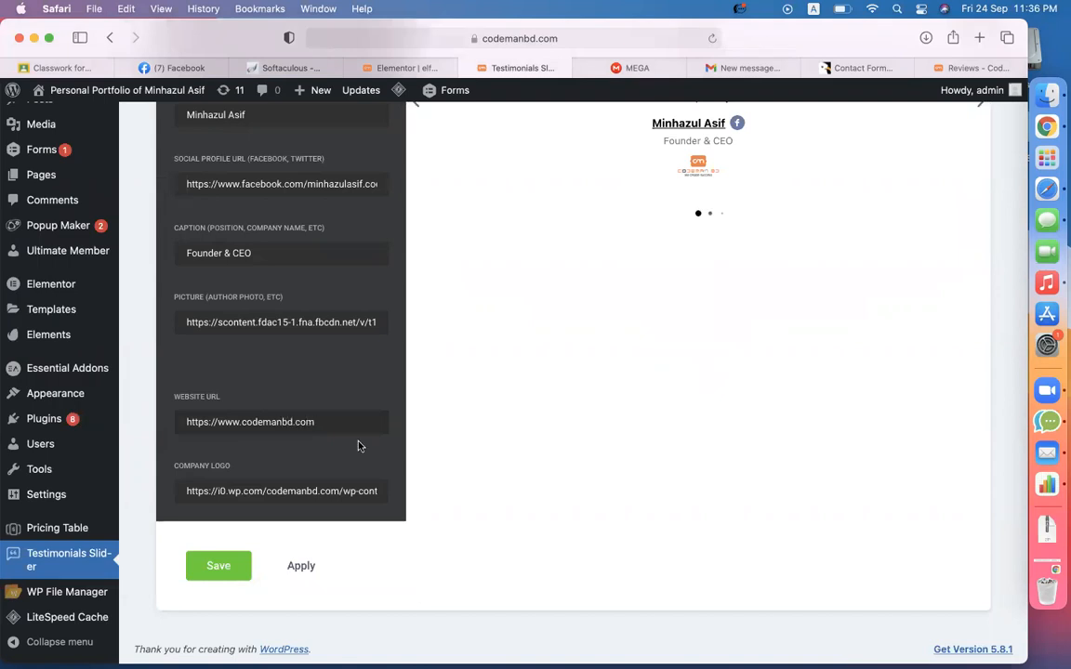
{"action": "left_click", "coordinate": [217, 565]}
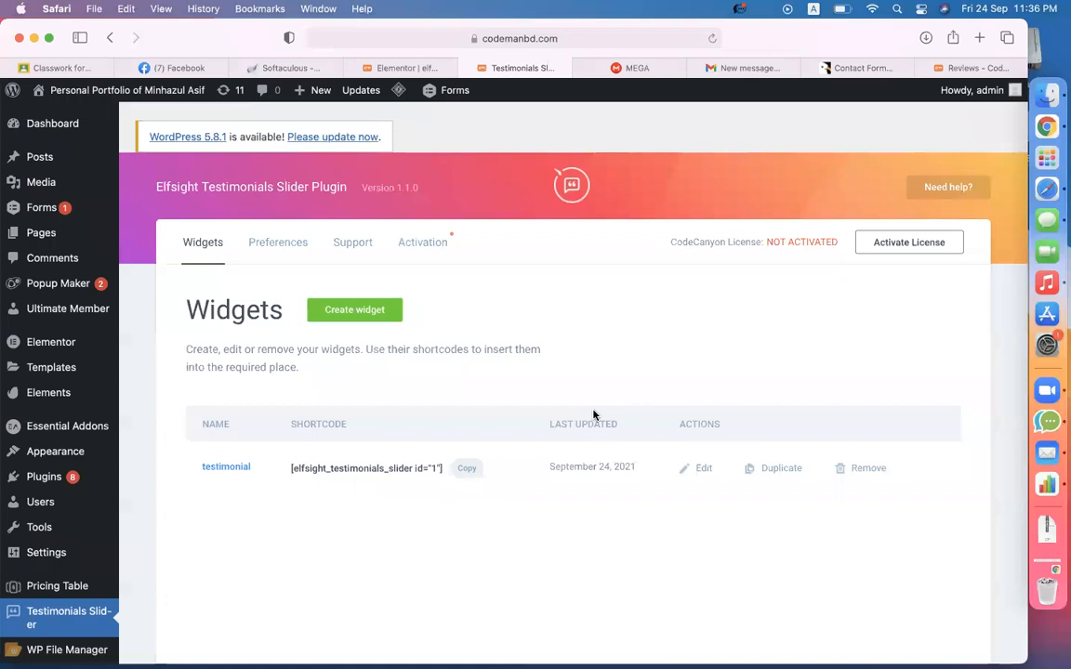
- Copy the [elfsight_testimonials_slider id="1"] shortcode and go back to the Elementor editor
{"action": "scroll", "coordinate": [614, 353], "scroll_direction": "down", "scroll_amount": 3}
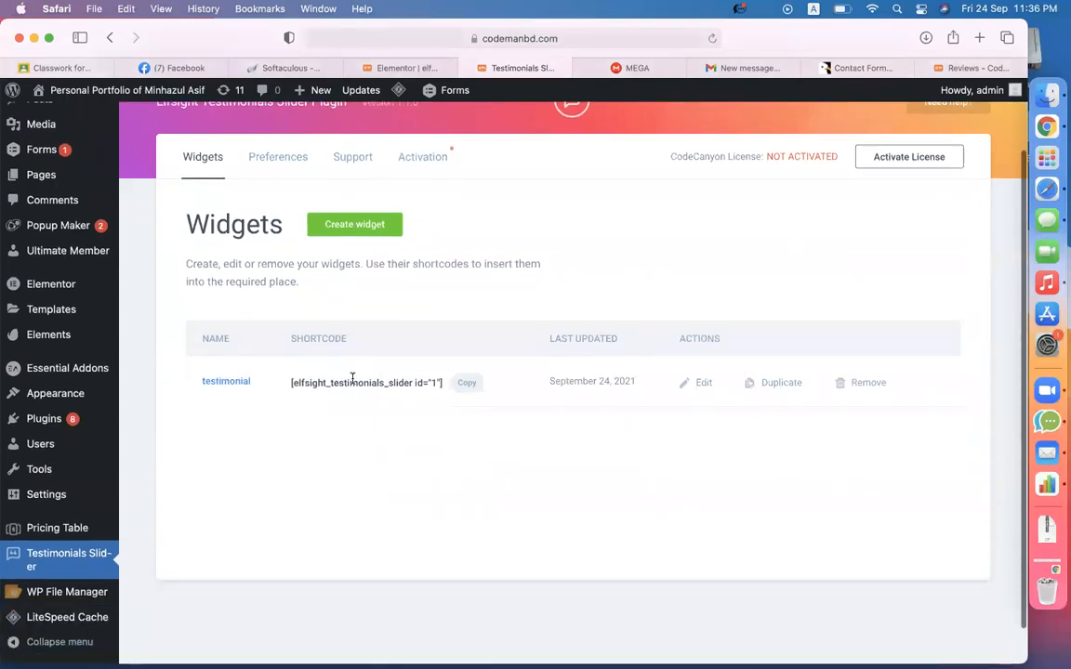
{"action": "left_click", "coordinate": [471, 384]}
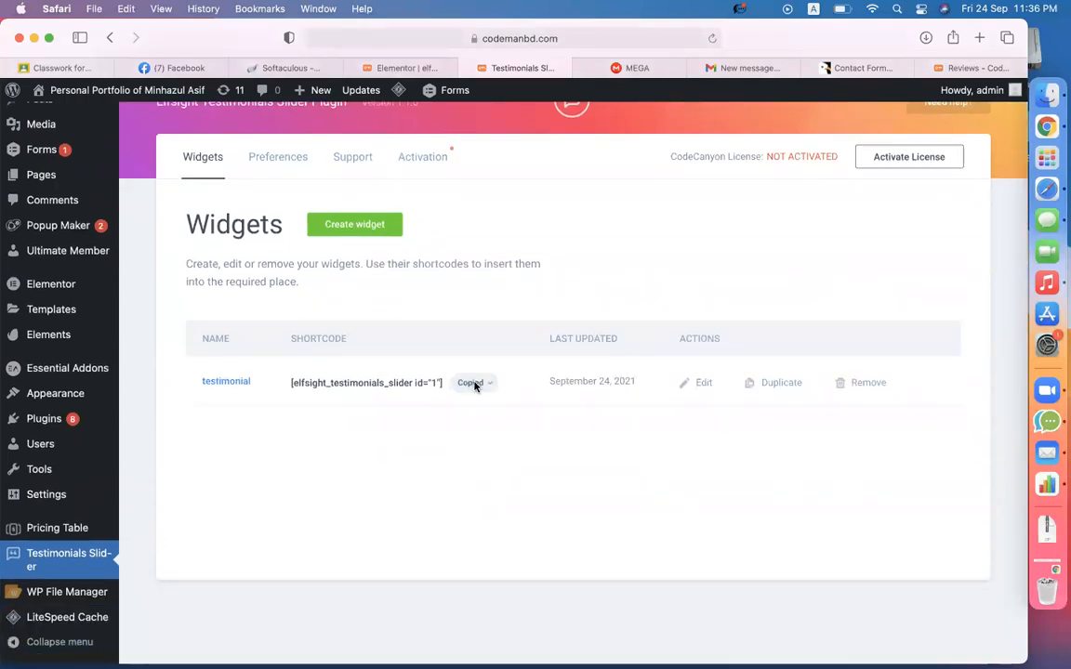
{"action": "left_click", "coordinate": [397, 75]}
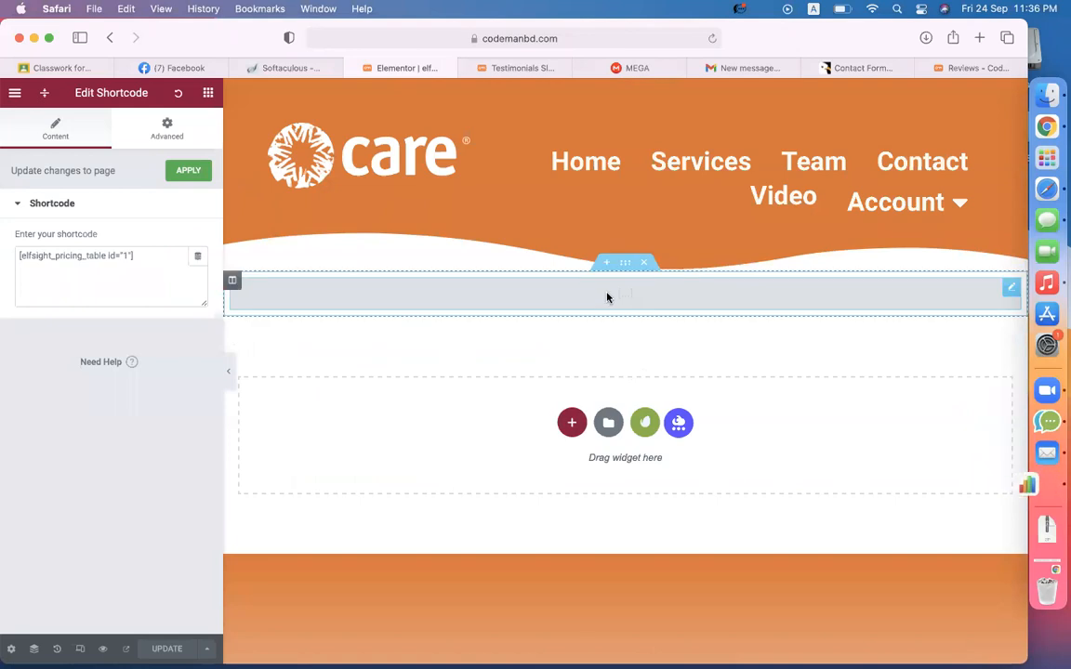
- Duplicate the shortcode section, swap in the testimonials slider shortcode, update, and preview the page
{"action": "right_click", "coordinate": [623, 268]}
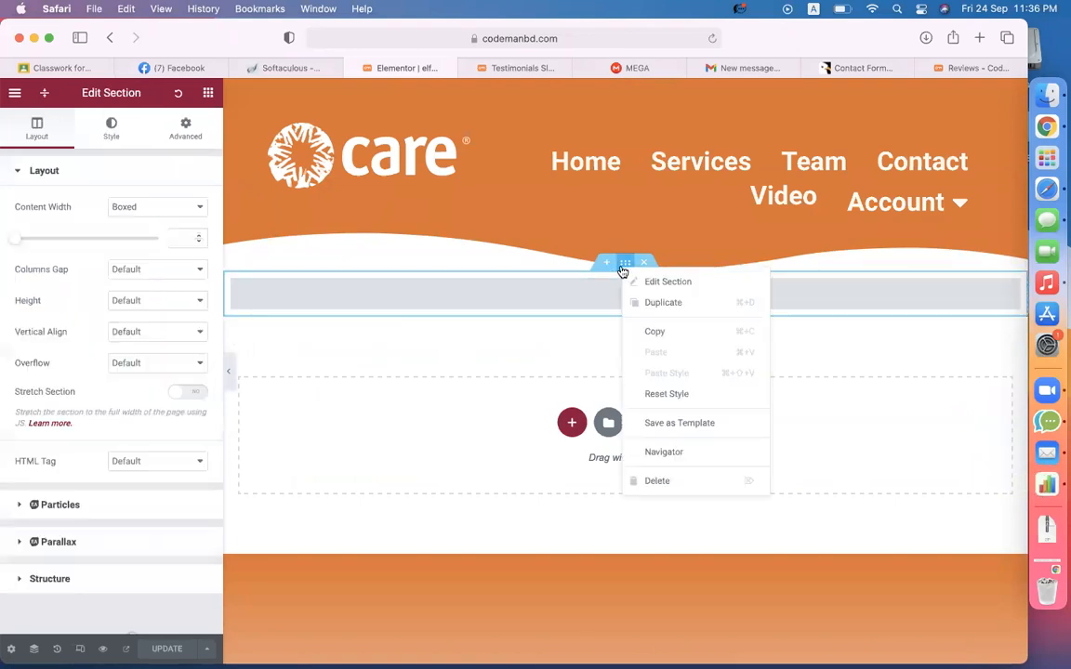
{"action": "left_click", "coordinate": [651, 305]}
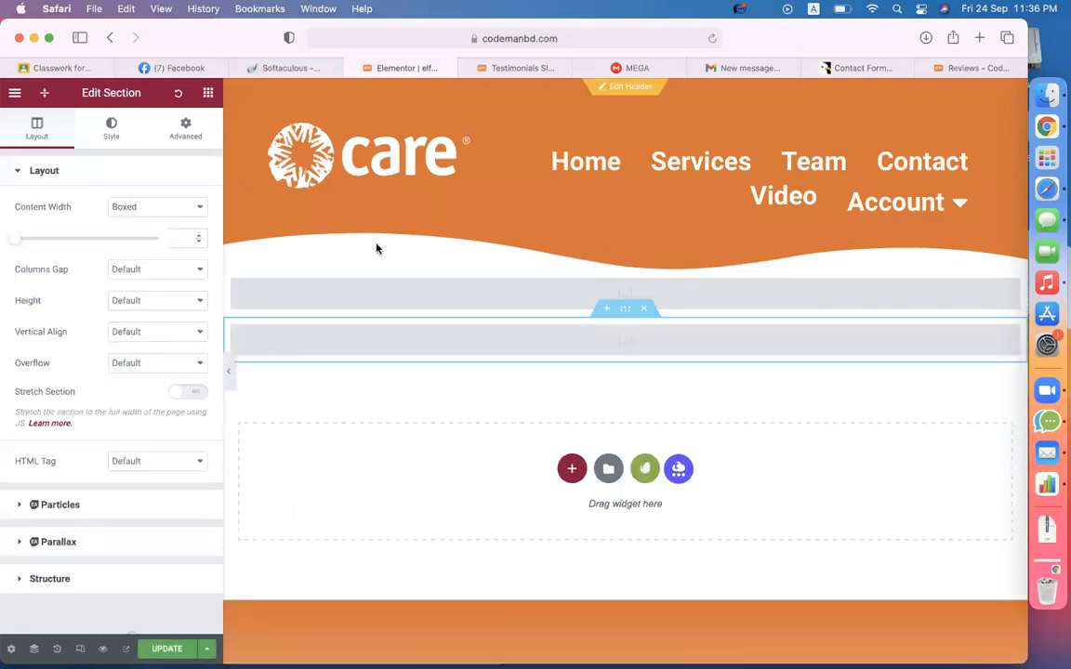
{"action": "left_click", "coordinate": [506, 351]}
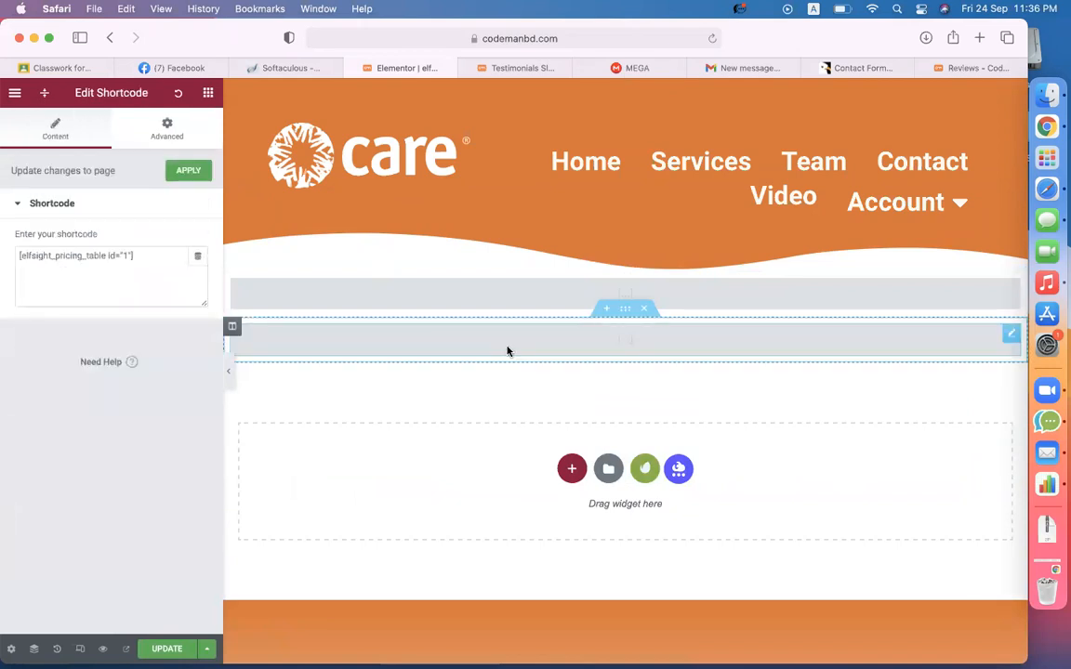
{"action": "triple_click", "coordinate": [135, 274]}
{"action": "key", "text": "super+v"}
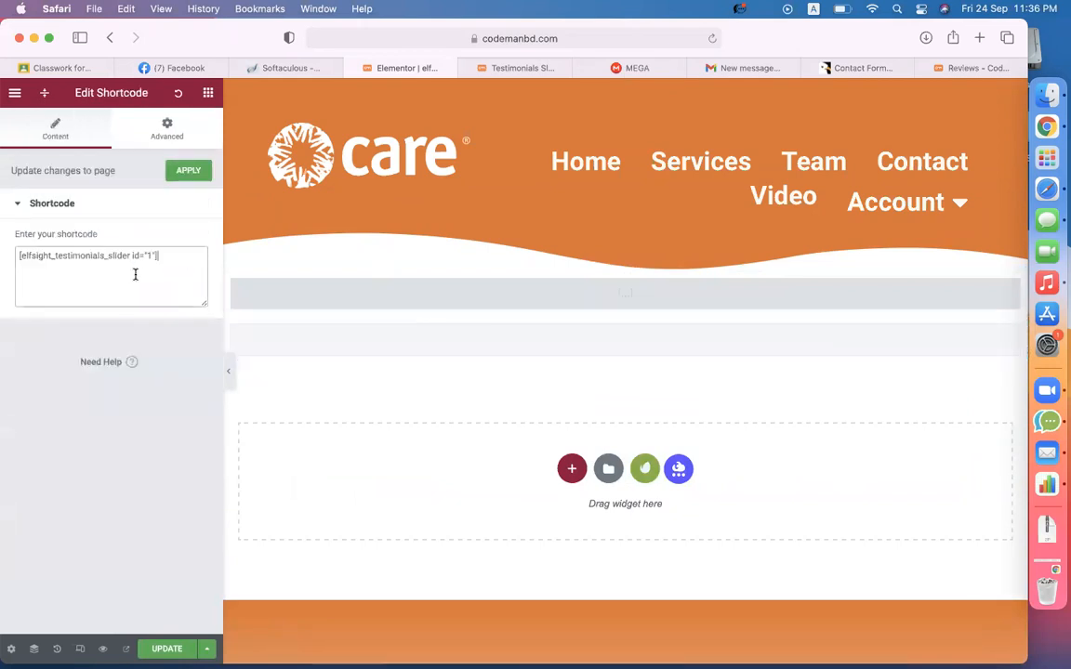
{"action": "left_click", "coordinate": [168, 648]}
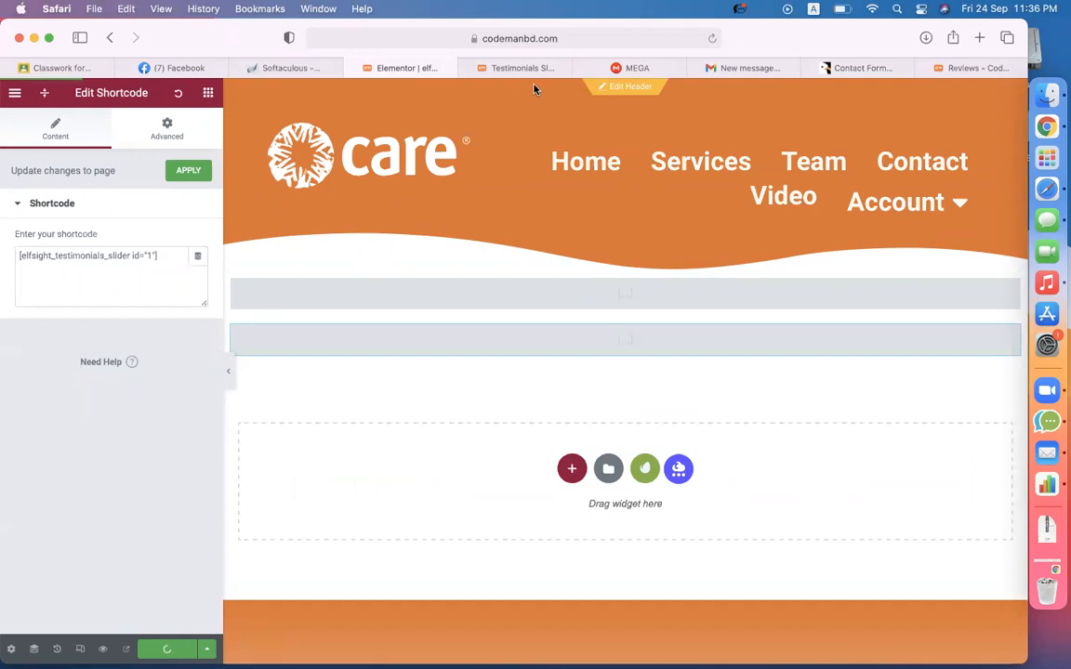
{"action": "left_click", "coordinate": [127, 648]}
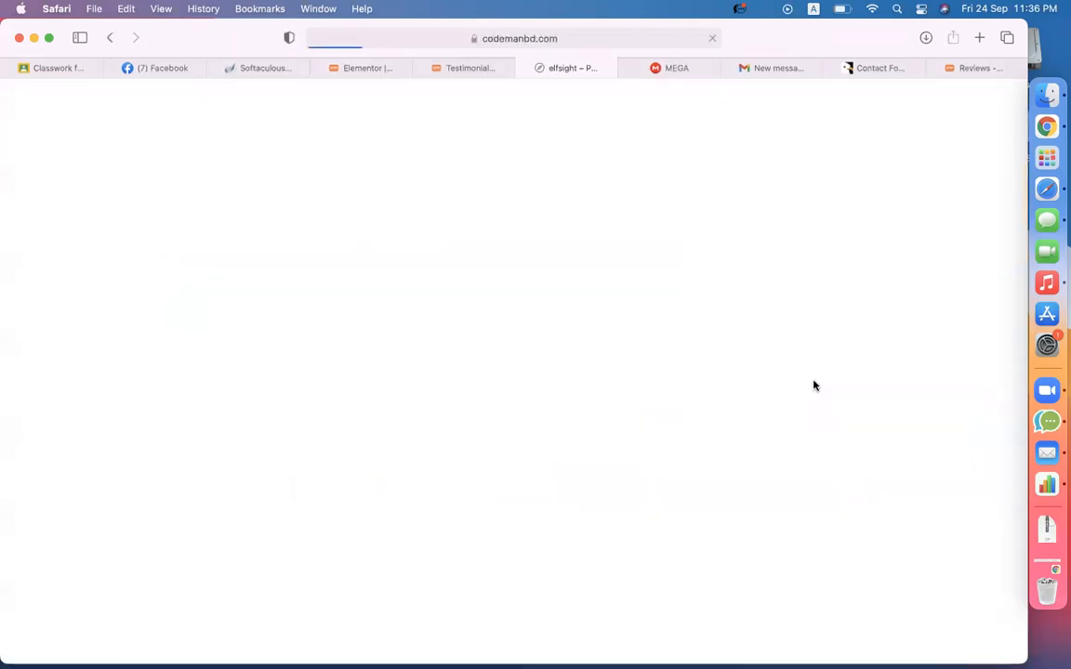
- Dismiss the Announce popup and bring the 'What our clients say' heading into view
{"action": "scroll", "coordinate": [816, 386], "scroll_direction": "down", "scroll_amount": 3}
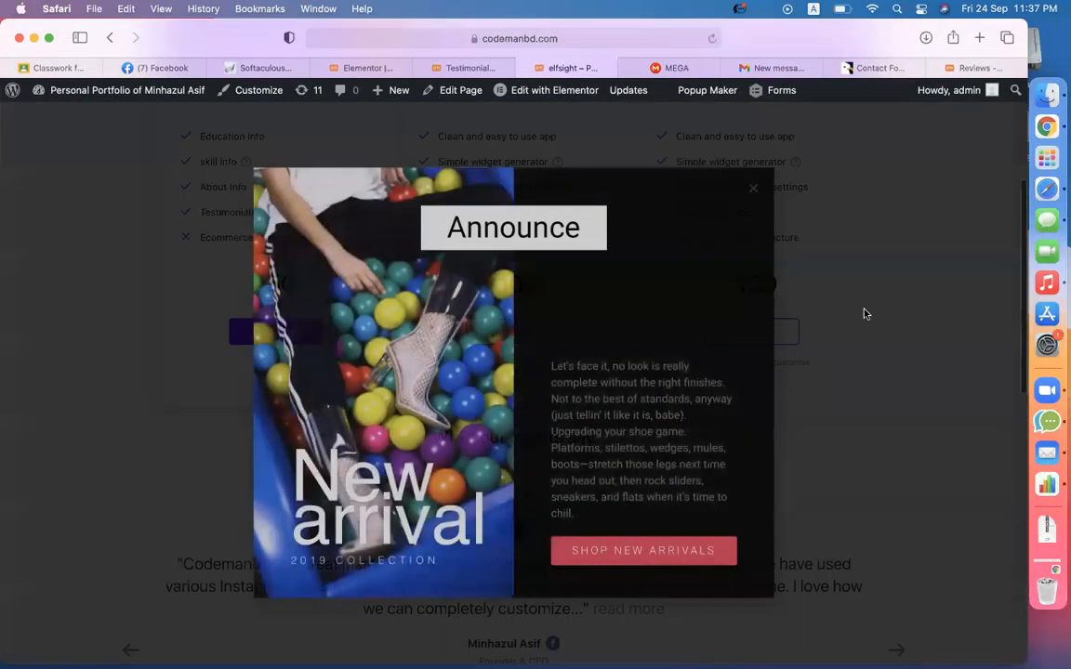
{"action": "left_click", "coordinate": [863, 314]}
{"action": "scroll", "coordinate": [865, 426], "scroll_direction": "up", "scroll_amount": 5}
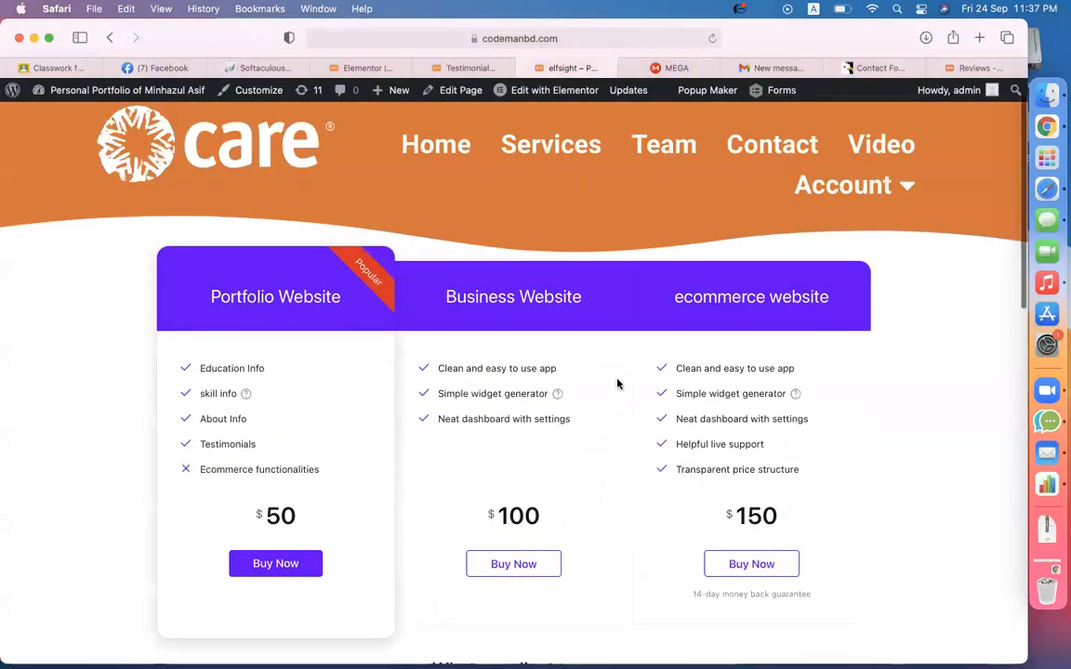
{"action": "scroll", "coordinate": [618, 384], "scroll_direction": "down", "scroll_amount": 6}
{"action": "scroll", "coordinate": [561, 342], "scroll_direction": "up", "scroll_amount": 2}
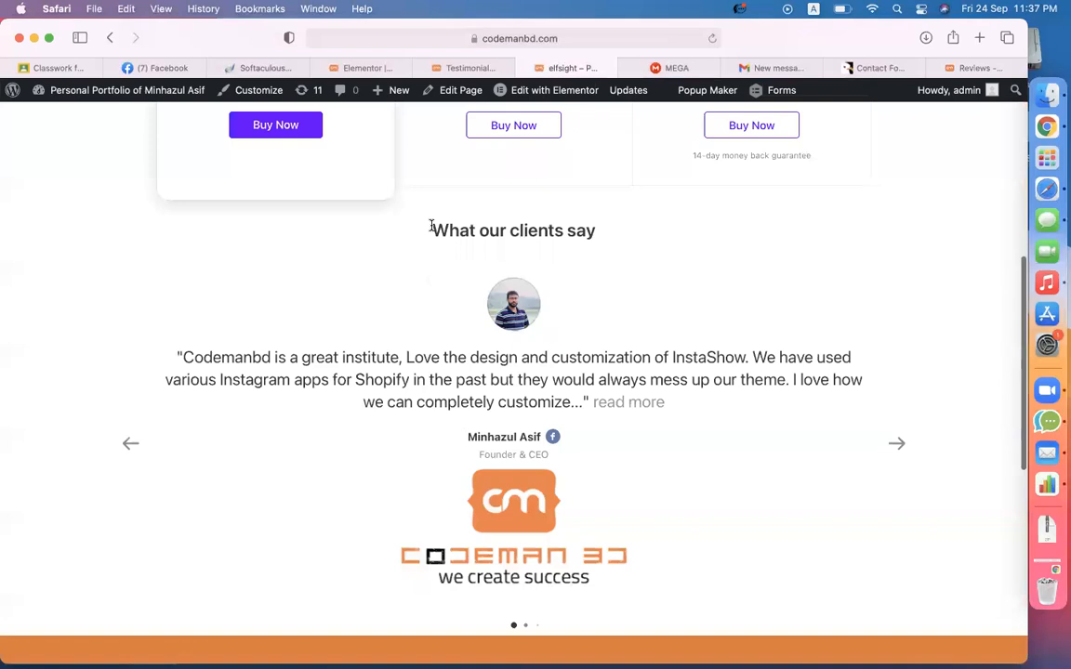
{"action": "left_click_drag", "start_coordinate": [431, 226], "coordinate": [712, 224]}
- Cycle the testimonial carousel forward and backward through several client testimonials
{"action": "left_click", "coordinate": [898, 444]}
{"action": "left_click", "coordinate": [898, 445]}
{"action": "left_click", "coordinate": [899, 444]}
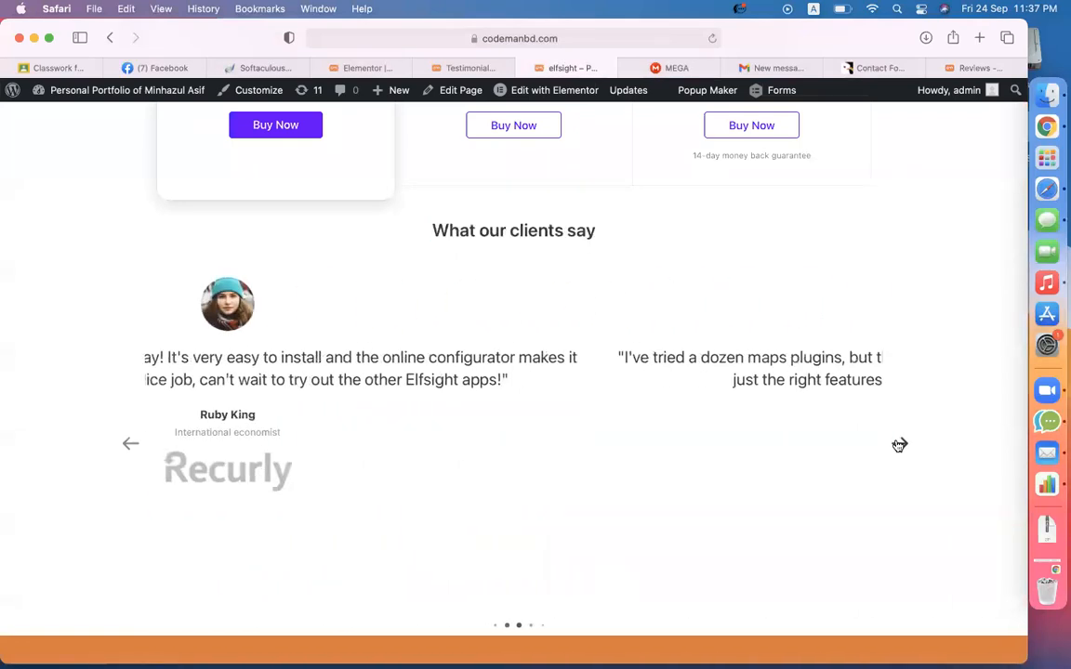
{"action": "left_click", "coordinate": [124, 448]}
{"action": "left_click", "coordinate": [121, 452]}
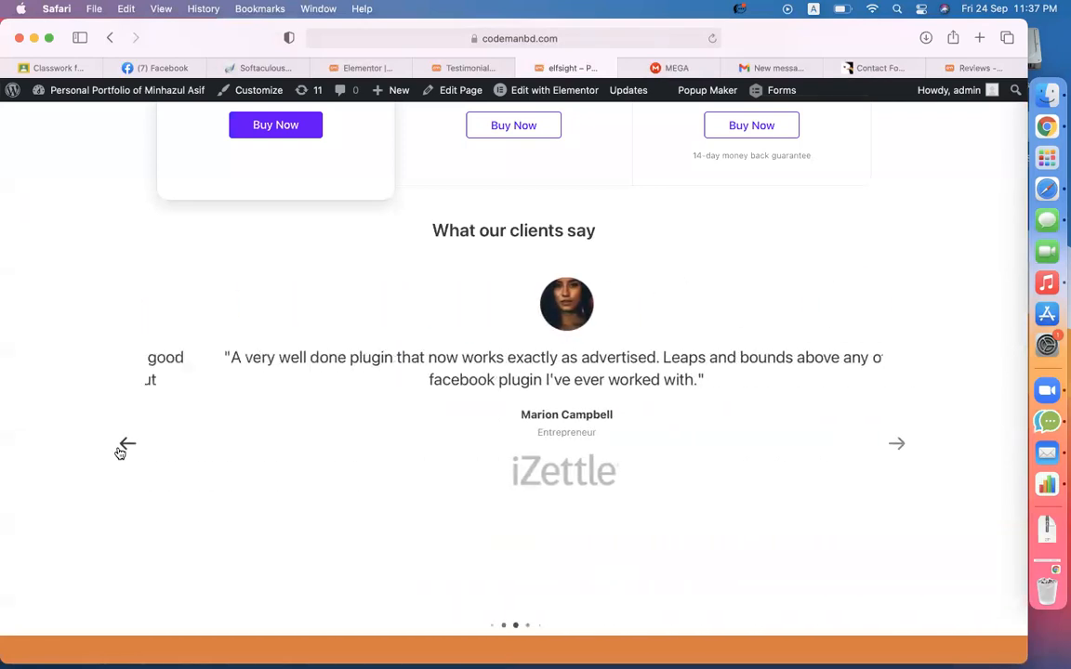
{"action": "left_click", "coordinate": [121, 452]}
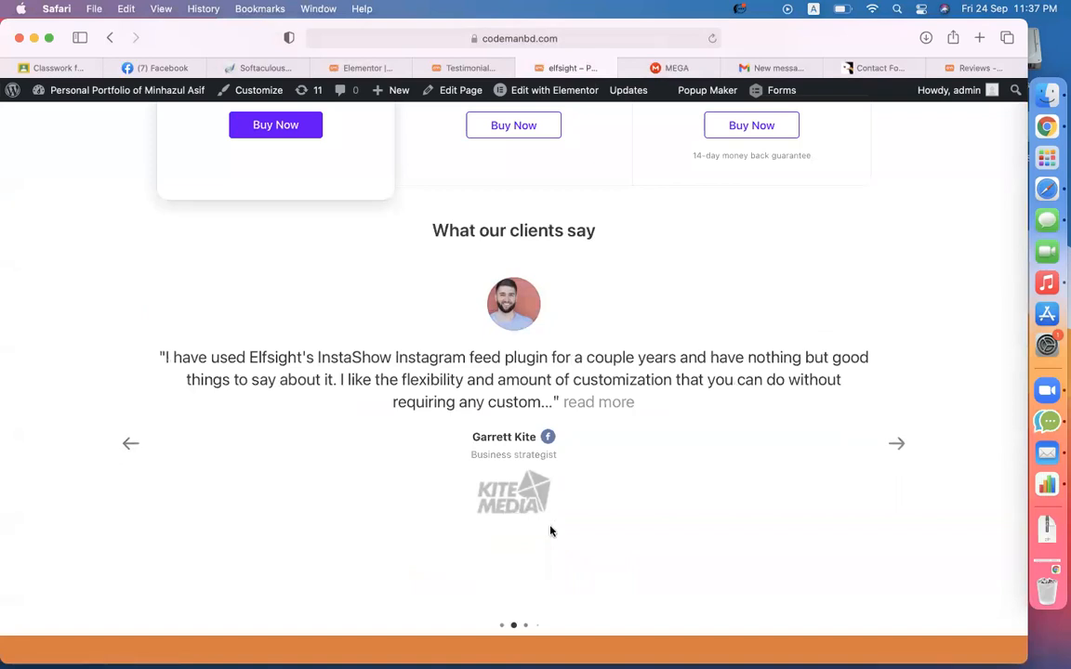
{"action": "left_click", "coordinate": [896, 445]}
{"action": "left_click", "coordinate": [896, 445]}
{"action": "left_click", "coordinate": [142, 444]}
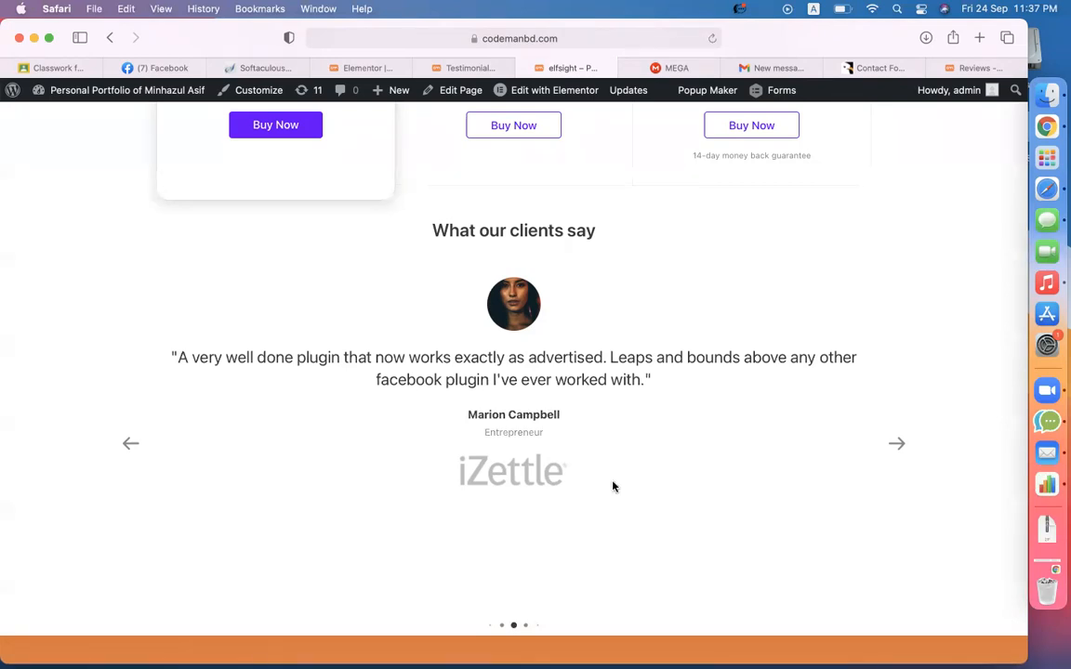
{"action": "scroll", "coordinate": [612, 486], "scroll_direction": "up", "scroll_amount": 1}
{"action": "scroll", "coordinate": [613, 486], "scroll_direction": "down", "scroll_amount": 2}
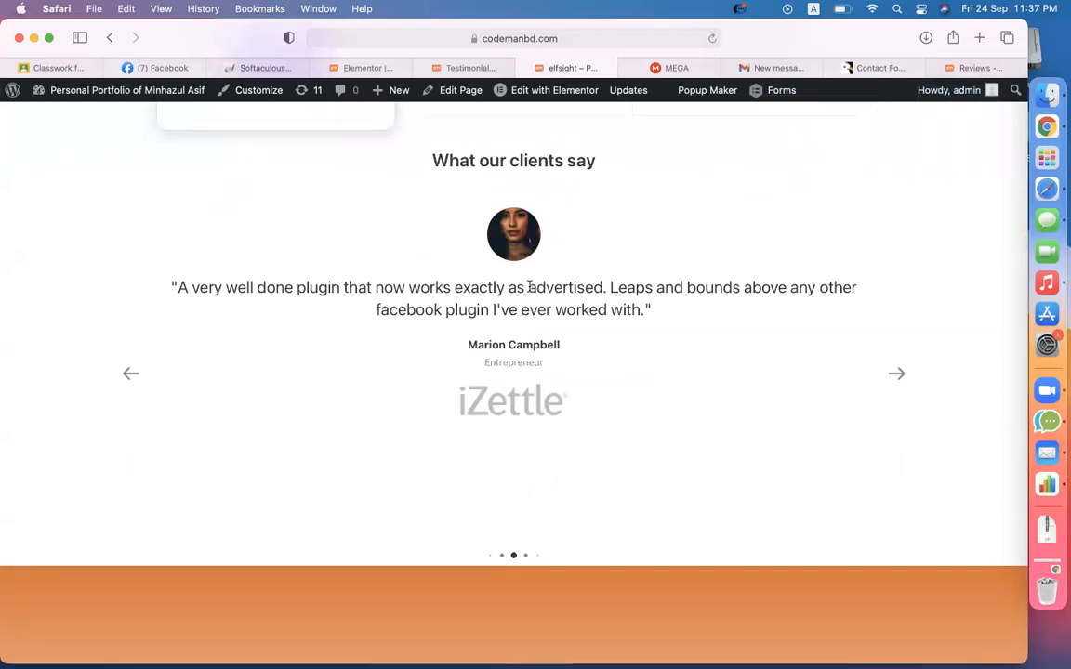
{"action": "left_click_drag", "start_coordinate": [181, 289], "coordinate": [577, 361]}
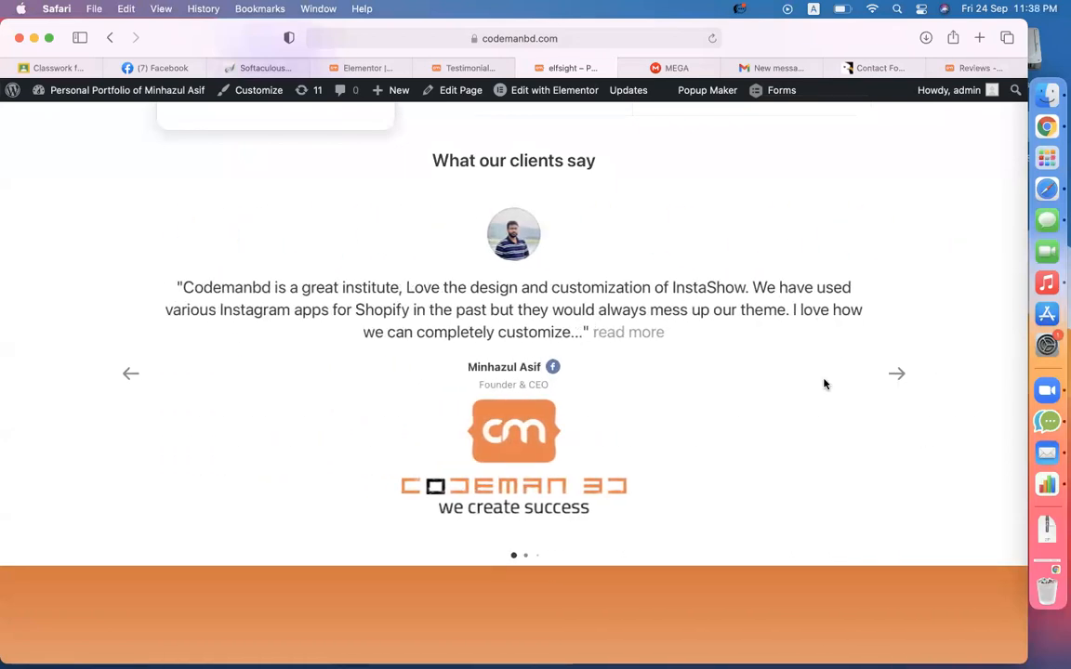
{"action": "left_click", "coordinate": [892, 375]}
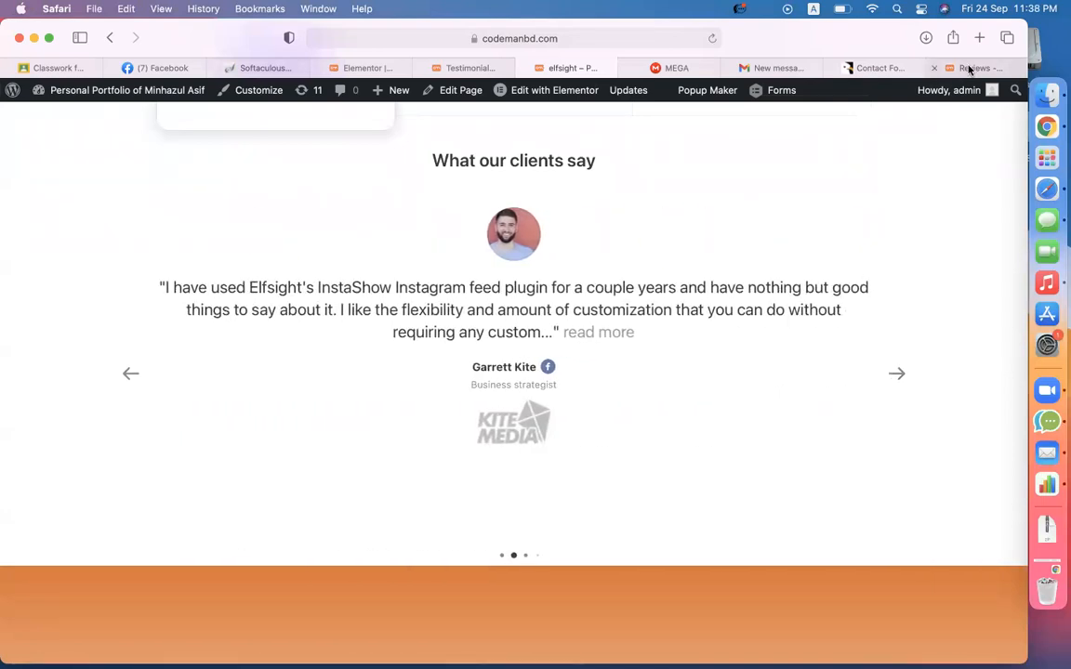
- Compare the live slider preview against the Reviews & Testimonials page, ending on the reviews page
{"action": "left_click", "coordinate": [969, 70]}
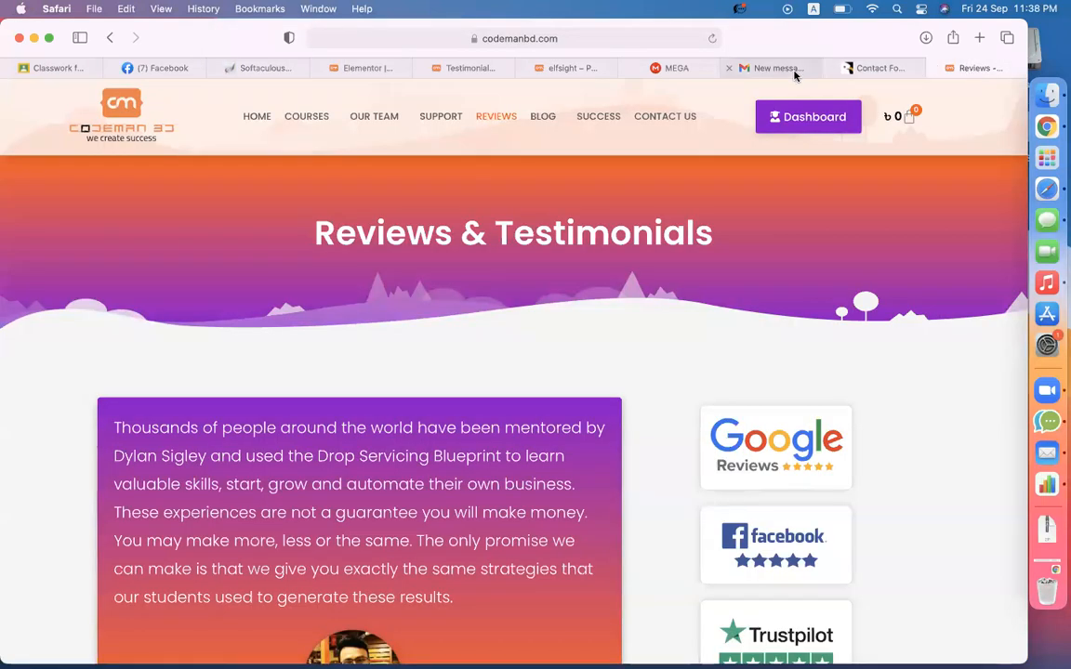
{"action": "left_click", "coordinate": [571, 71]}
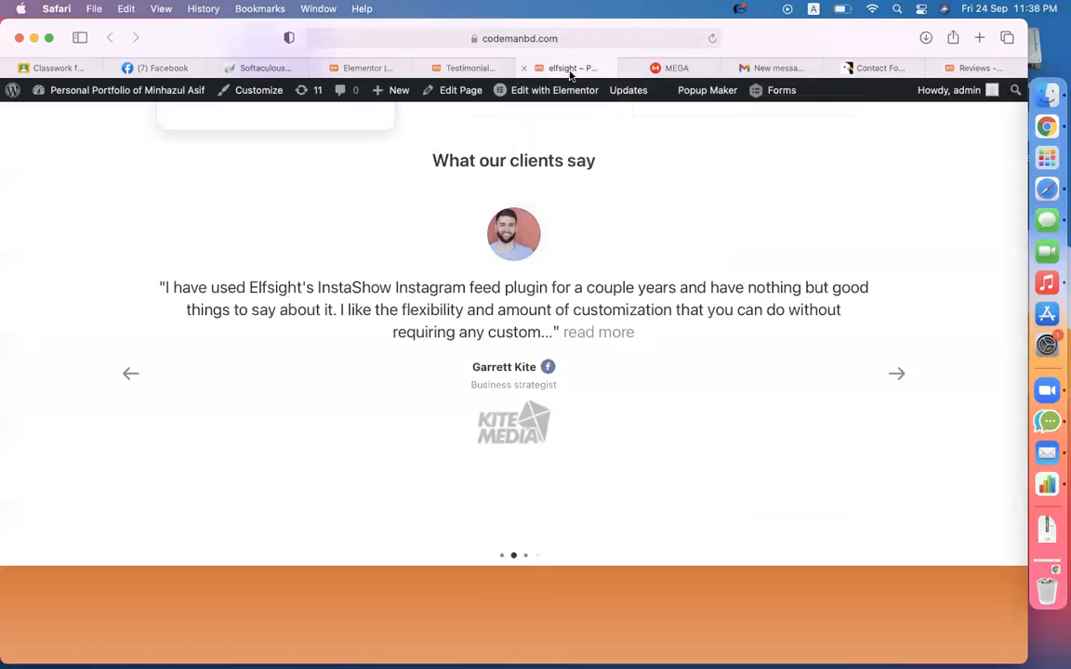
{"action": "scroll", "coordinate": [562, 318], "scroll_direction": "up", "scroll_amount": 3}
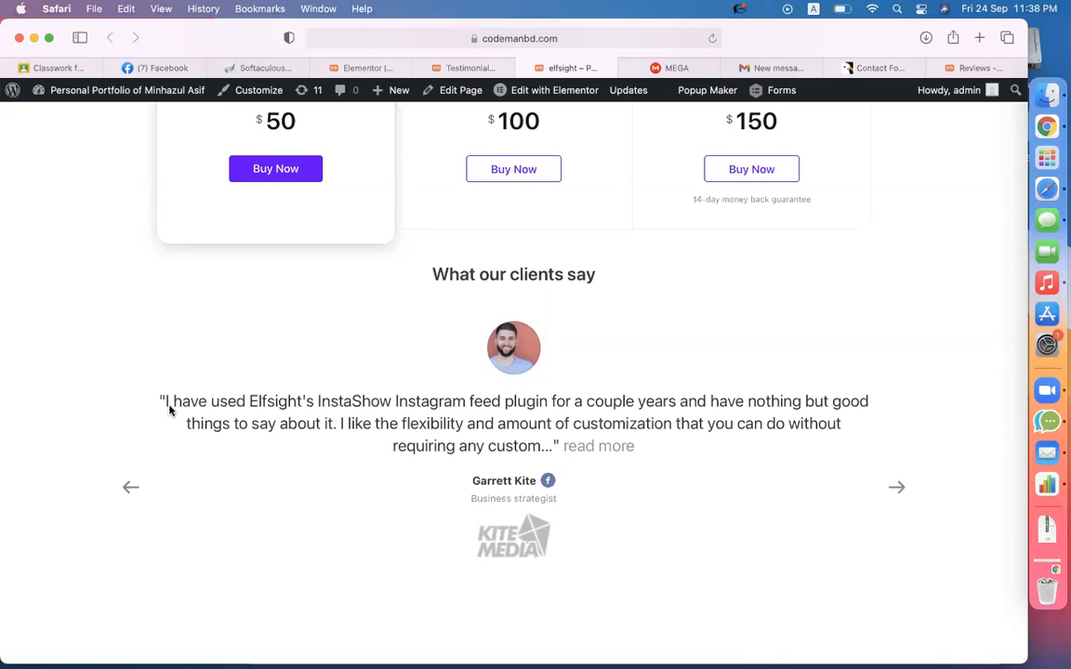
{"action": "scroll", "coordinate": [170, 410], "scroll_direction": "up", "scroll_amount": 8}
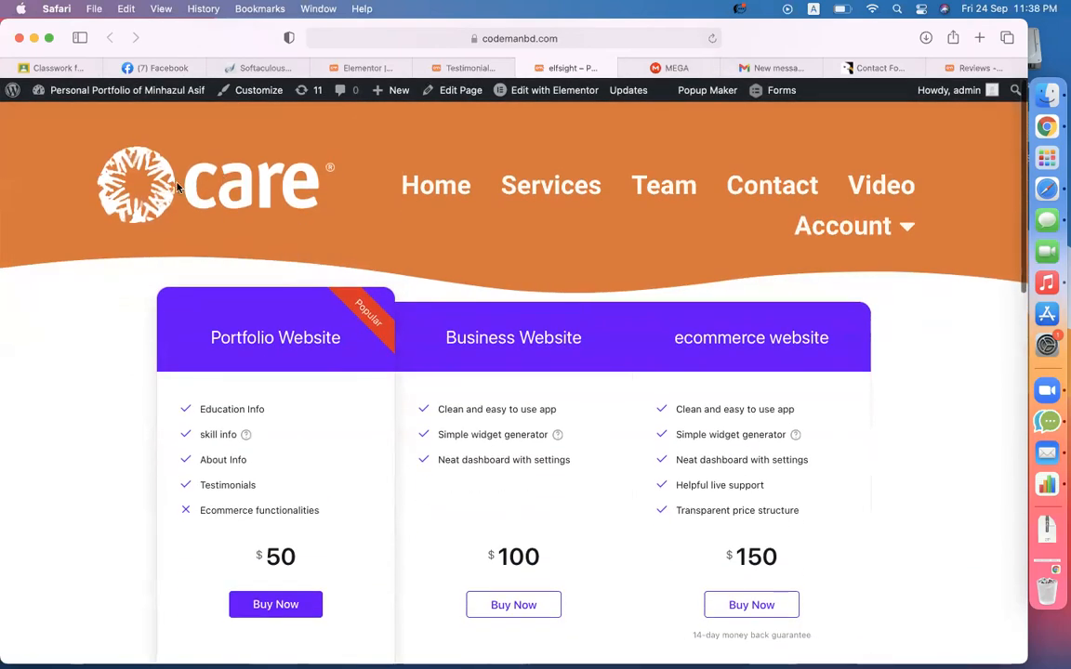
{"action": "scroll", "coordinate": [660, 367], "scroll_direction": "down", "scroll_amount": 5}
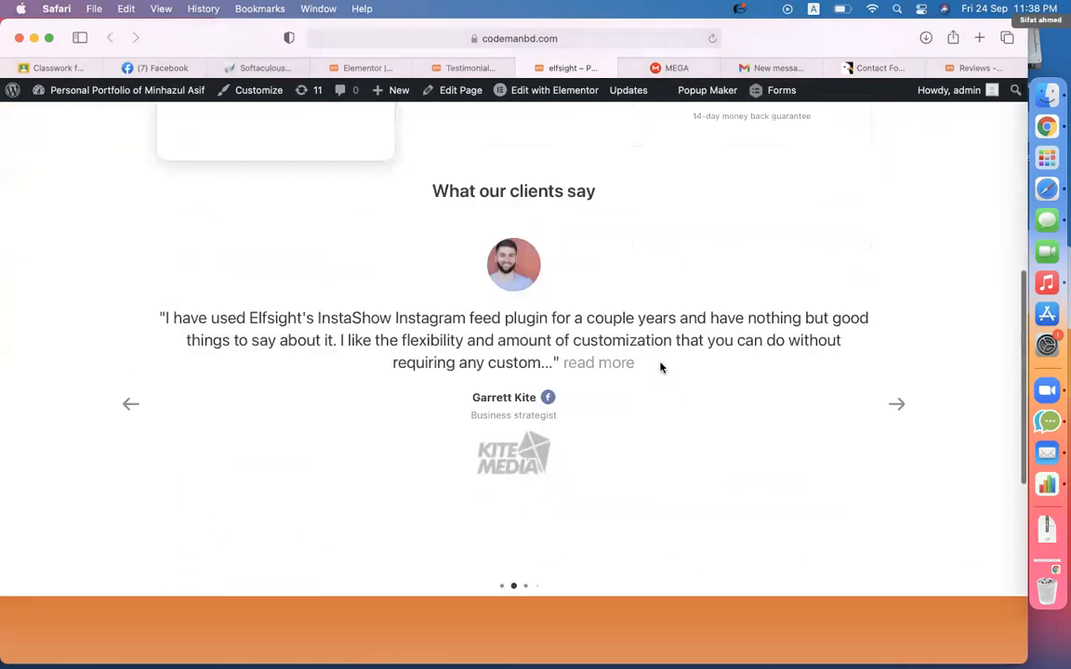
{"action": "scroll", "coordinate": [660, 368], "scroll_direction": "up", "scroll_amount": 1}
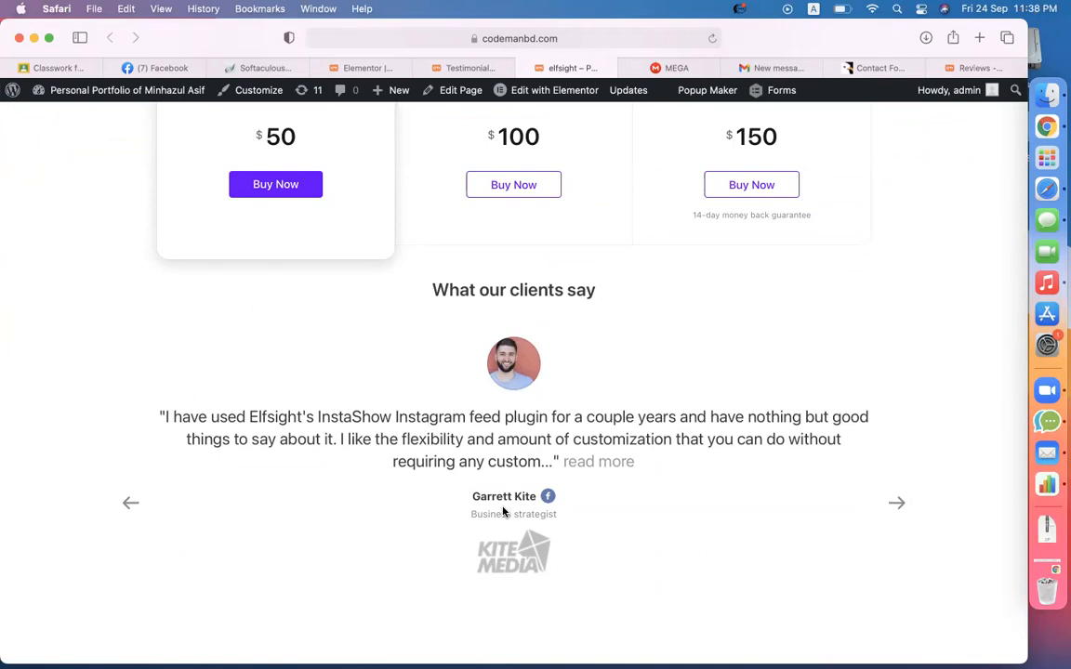
{"action": "left_click", "coordinate": [967, 71]}
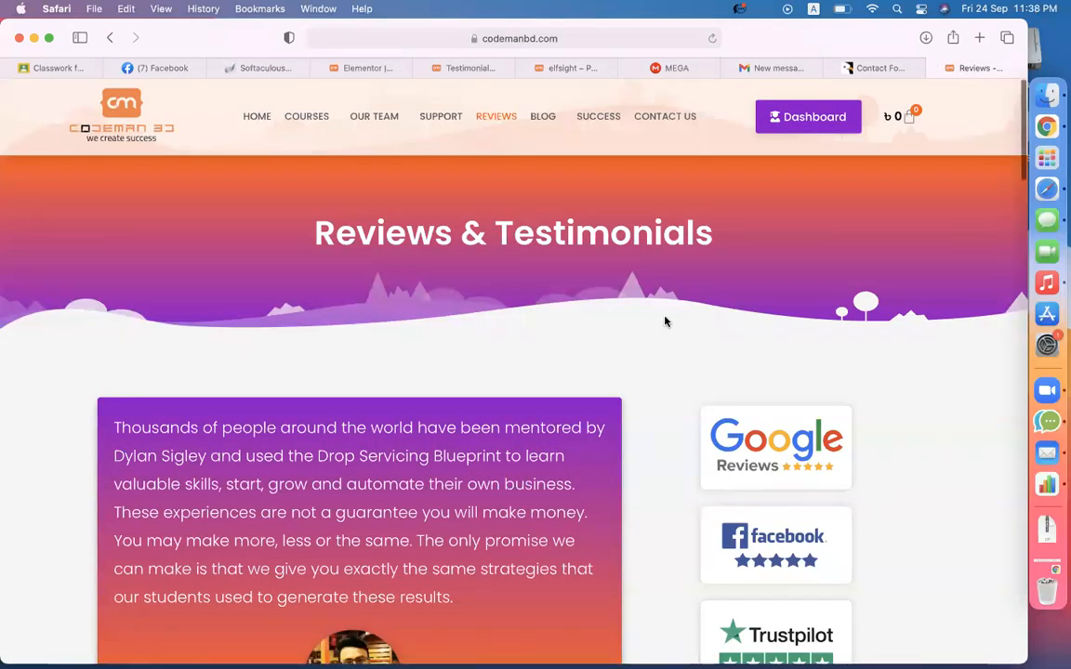
- Open the CodemanBD home page and scroll down to its 608 Google reviews
{"action": "scroll", "coordinate": [664, 320], "scroll_direction": "down", "scroll_amount": 10}
{"action": "scroll", "coordinate": [665, 321], "scroll_direction": "up", "scroll_amount": 10}
{"action": "left_click", "coordinate": [251, 116]}
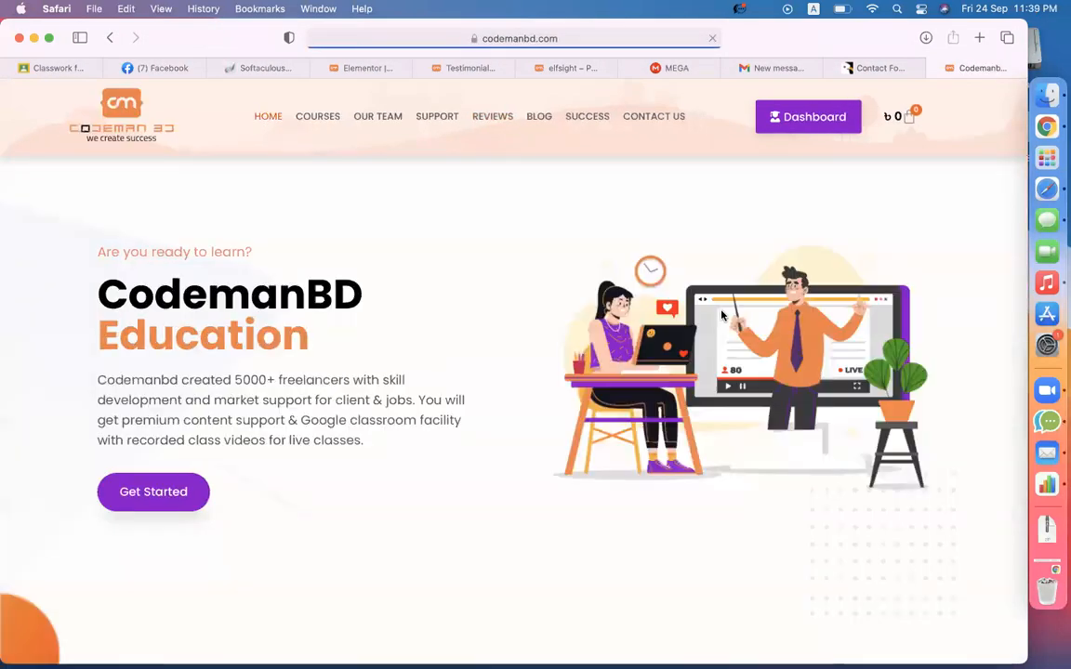
{"action": "scroll", "coordinate": [722, 313], "scroll_direction": "down", "scroll_amount": 10}
{"action": "scroll", "coordinate": [721, 316], "scroll_direction": "down", "scroll_amount": 15}
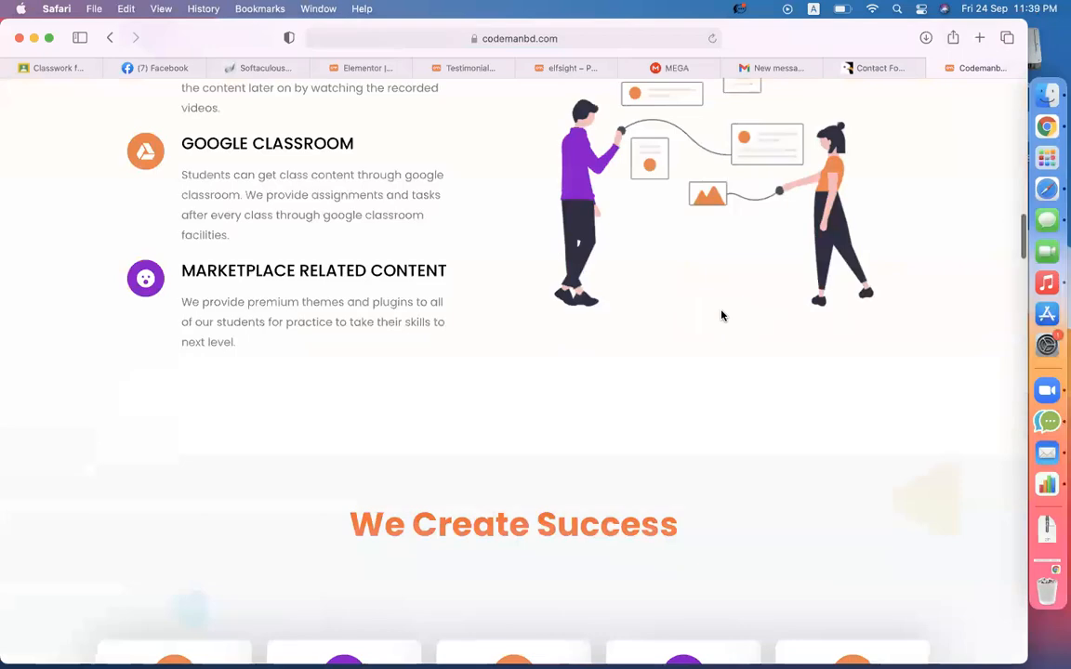
{"action": "scroll", "coordinate": [484, 296], "scroll_direction": "down", "scroll_amount": 4}
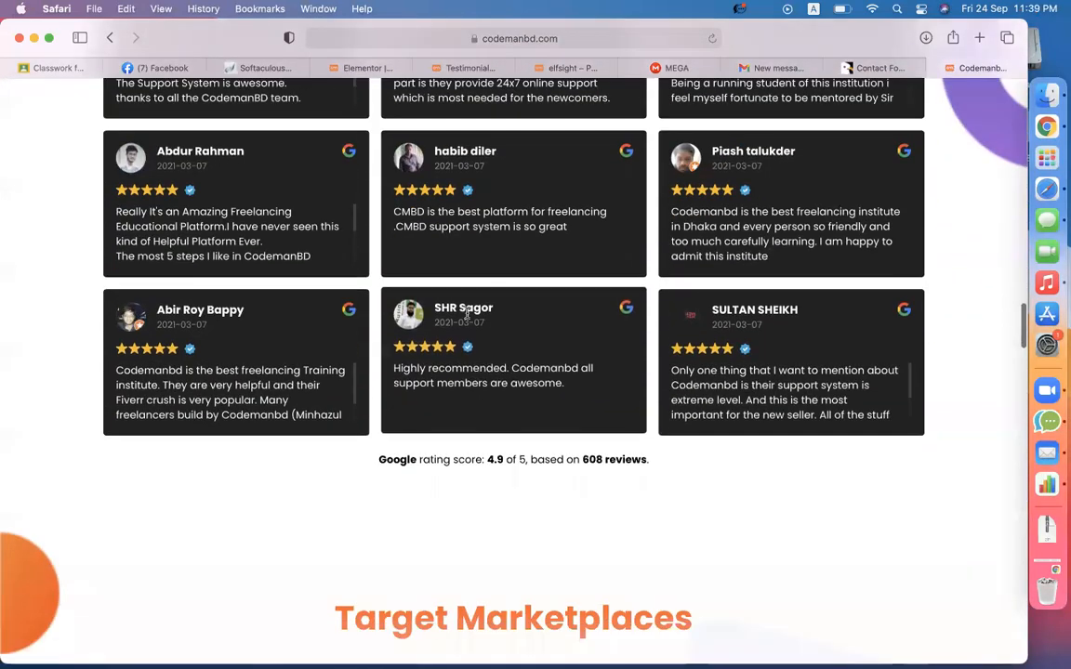
{"action": "double_click", "coordinate": [592, 459]}
{"action": "left_click", "coordinate": [686, 471]}
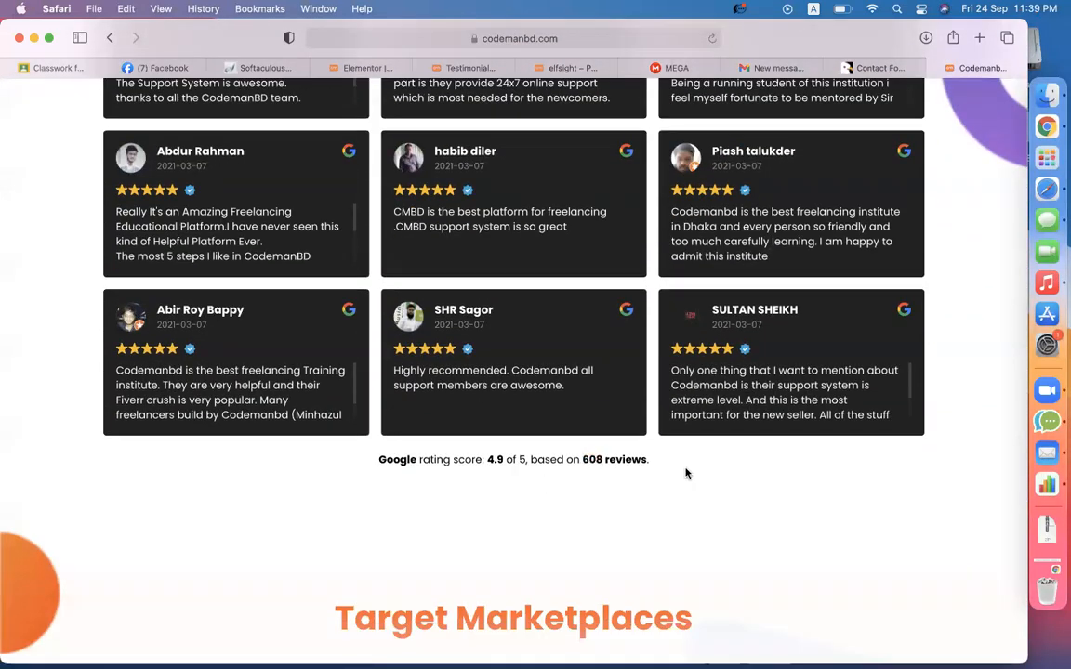
- Scroll back through the review cards and return to the Testimonials Slider widgets admin page
{"action": "scroll", "coordinate": [687, 471], "scroll_direction": "up", "scroll_amount": 6}
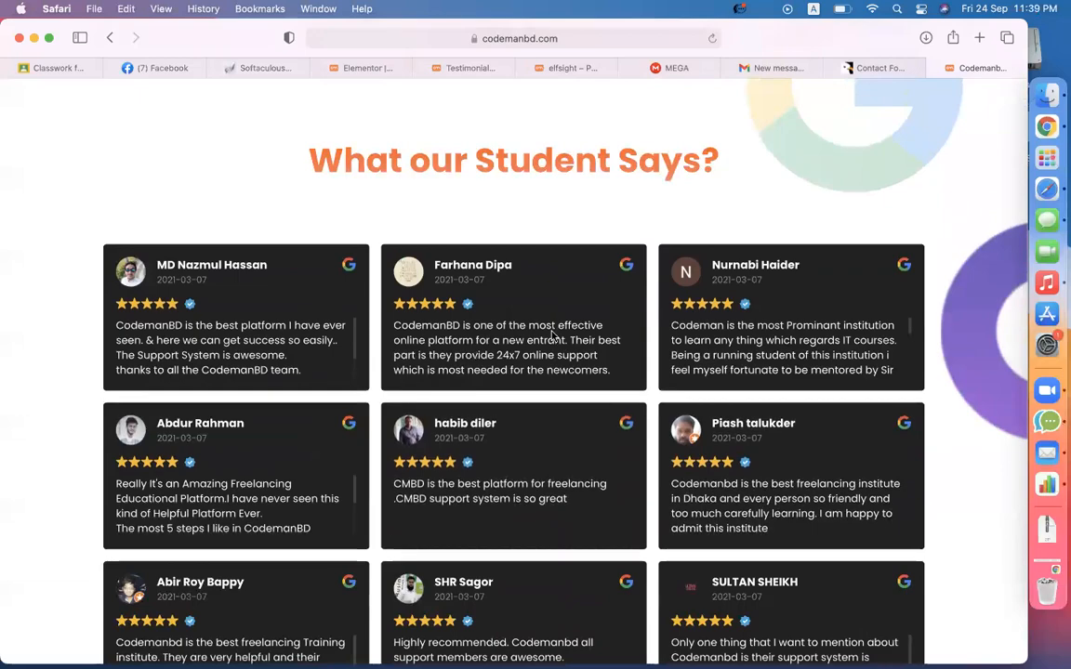
{"action": "scroll", "coordinate": [909, 276], "scroll_direction": "up", "scroll_amount": 20}
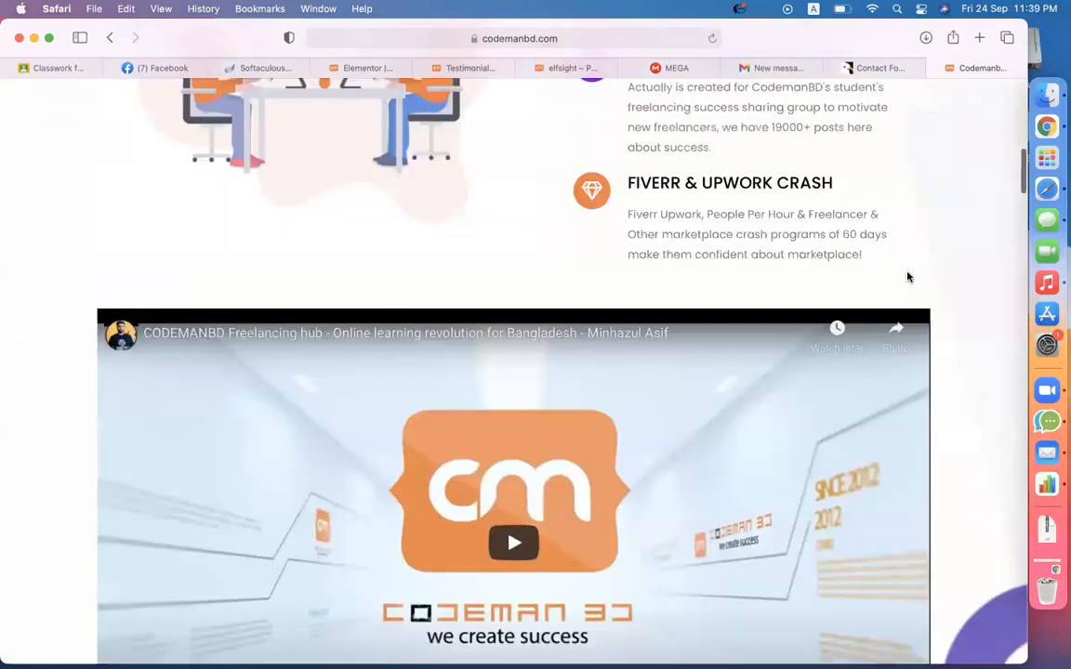
{"action": "scroll", "coordinate": [908, 276], "scroll_direction": "up", "scroll_amount": 5}
{"action": "scroll", "coordinate": [909, 276], "scroll_direction": "down", "scroll_amount": 20}
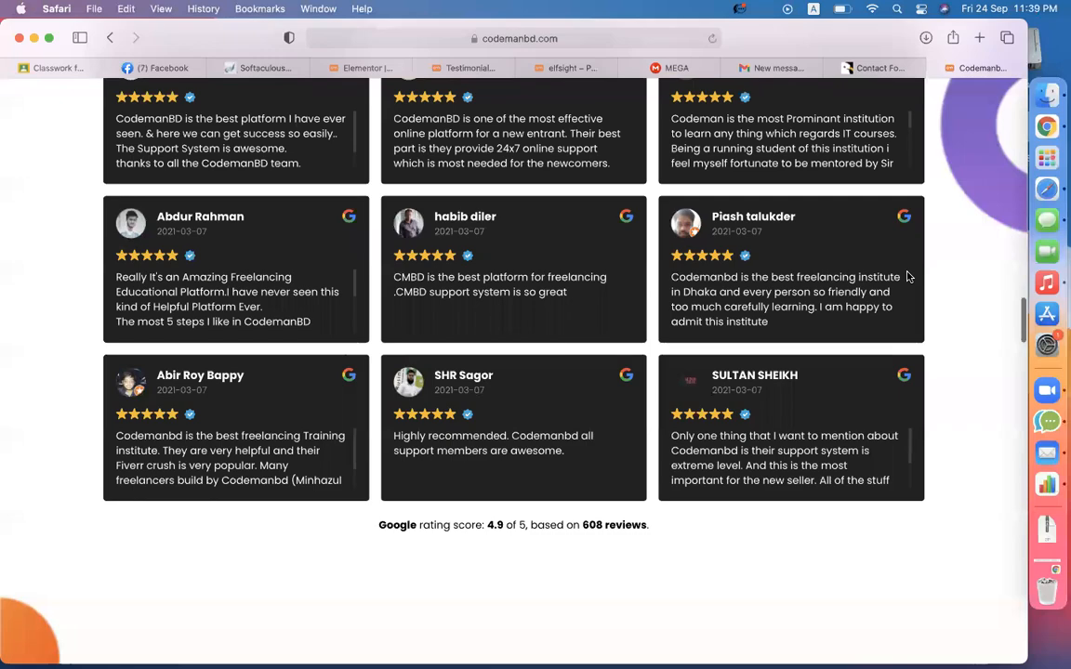
{"action": "scroll", "coordinate": [909, 276], "scroll_direction": "down", "scroll_amount": 15}
{"action": "scroll", "coordinate": [909, 276], "scroll_direction": "up", "scroll_amount": 20}
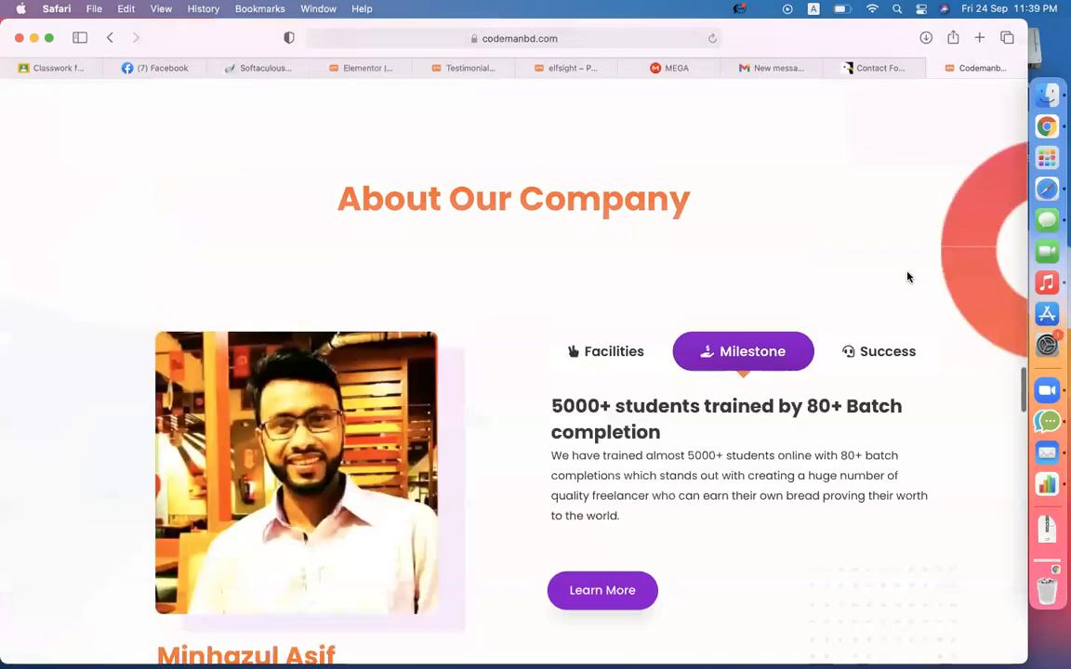
{"action": "left_click", "coordinate": [418, 68]}
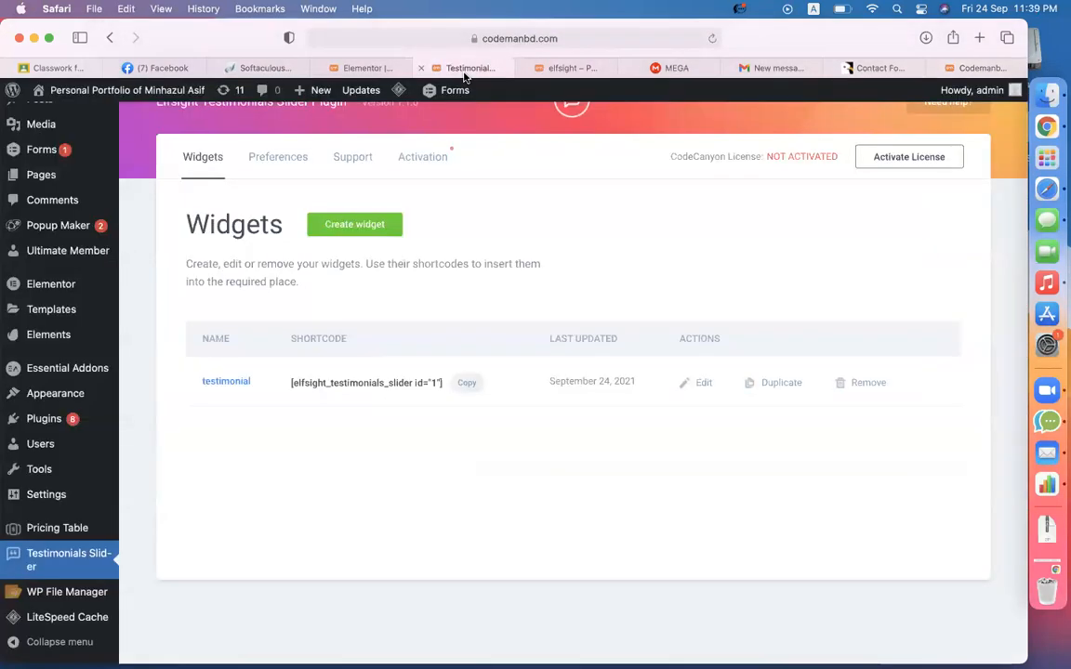
- Download the elfsight-social-share-buttons-cc folder from MEGA as a ZIP, then return to the CodemanBD site
{"action": "left_click", "coordinate": [684, 70]}
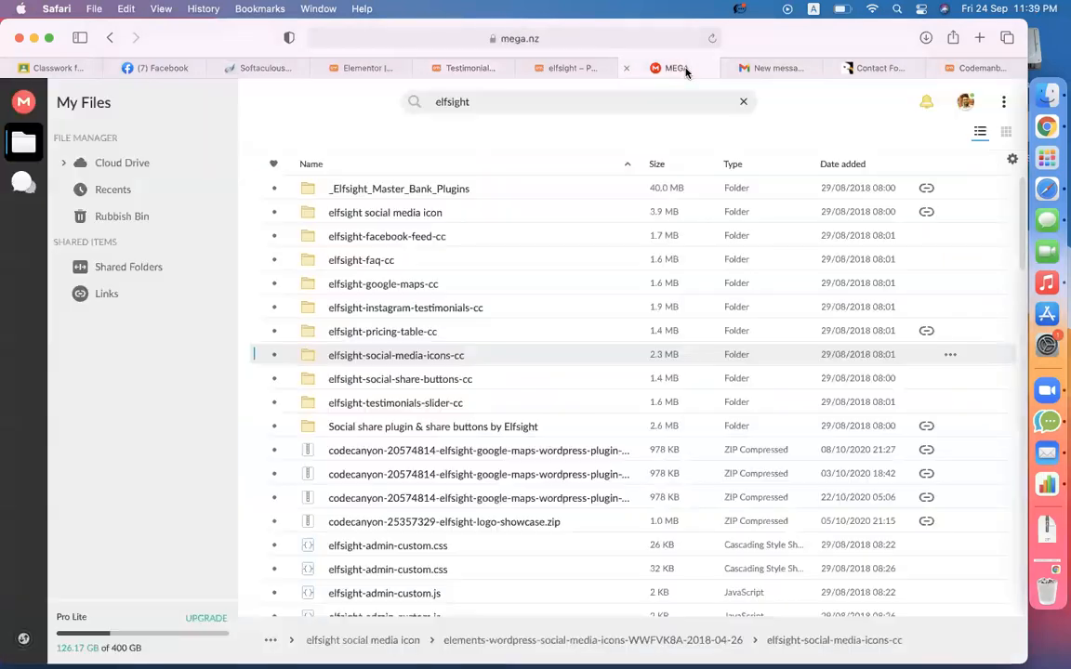
{"action": "left_click", "coordinate": [406, 384]}
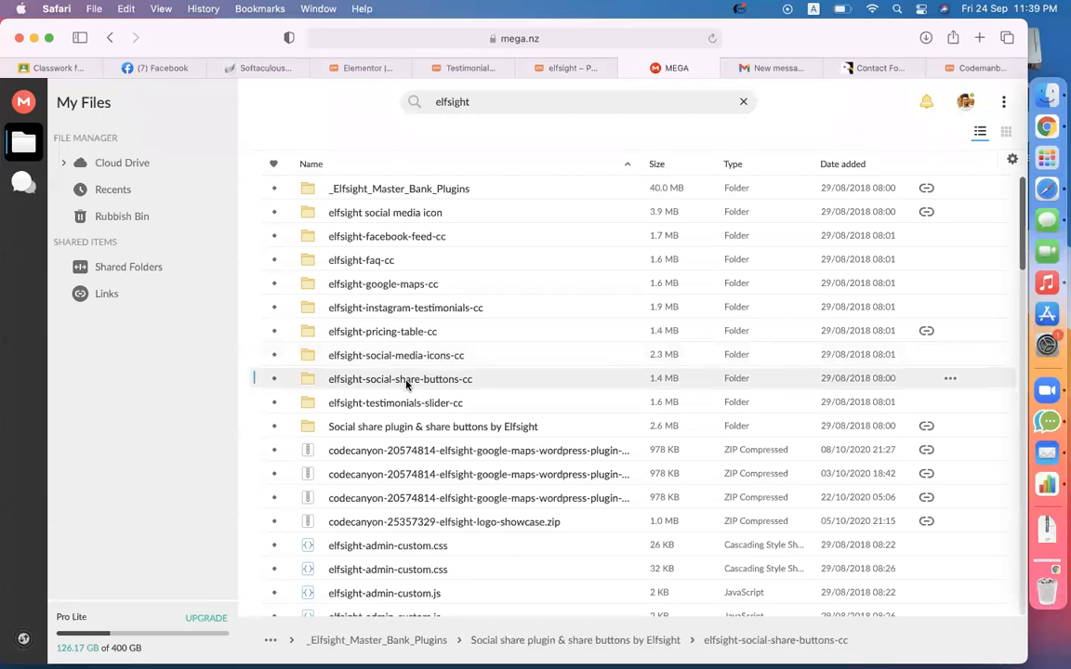
{"action": "right_click", "coordinate": [407, 384]}
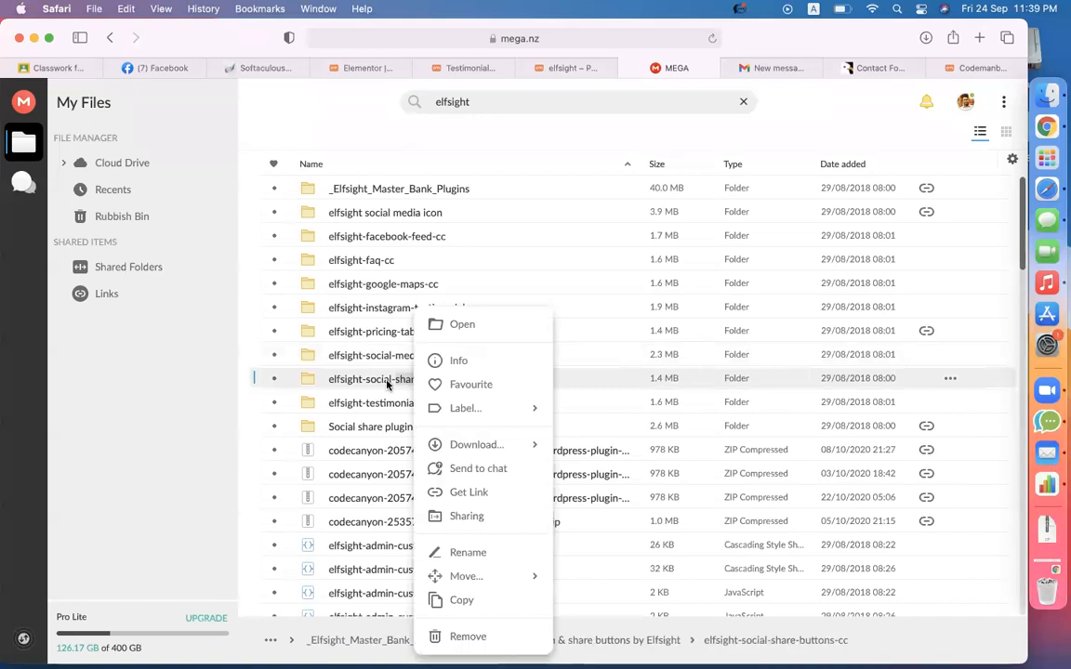
{"action": "left_click", "coordinate": [384, 382]}
{"action": "right_click", "coordinate": [384, 382]}
{"action": "mouse_move", "coordinate": [448, 445]}
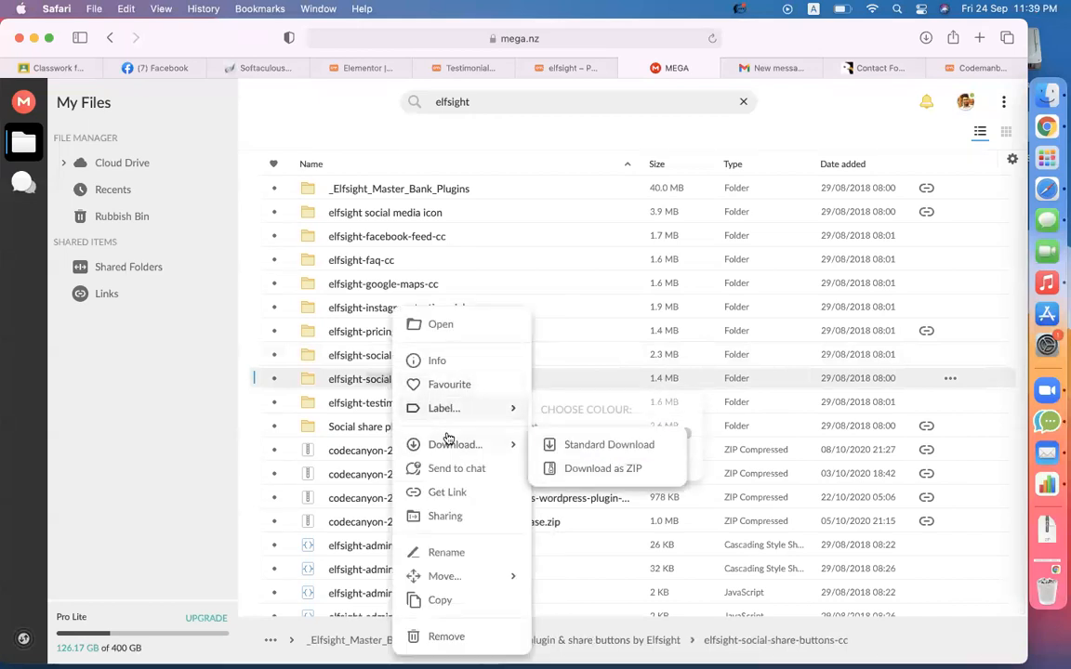
{"action": "left_click", "coordinate": [609, 444]}
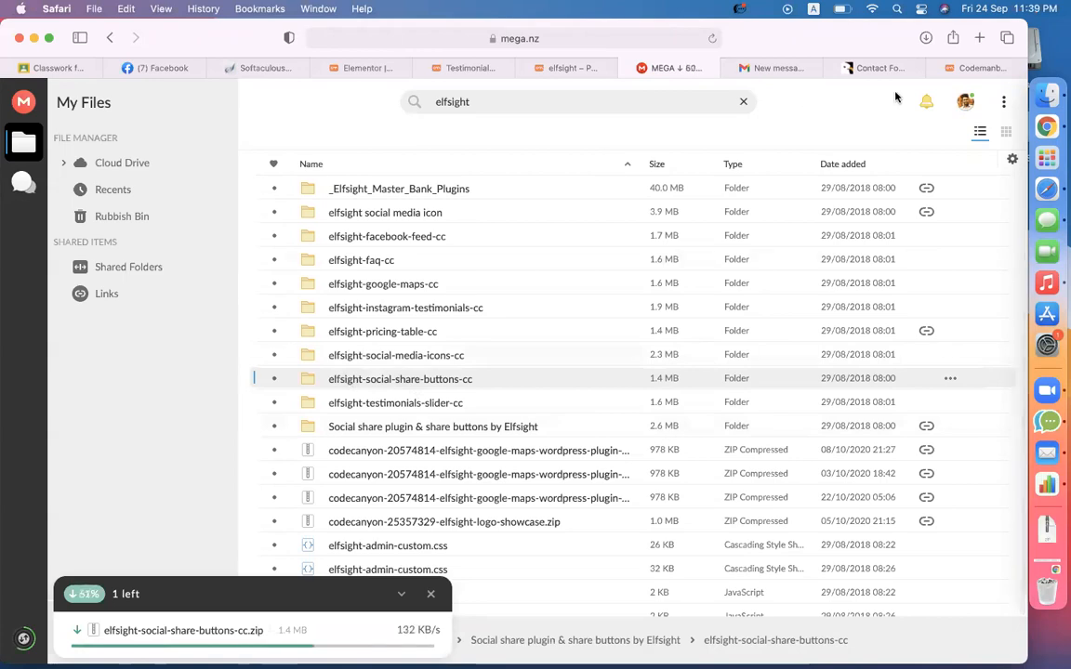
{"action": "left_click", "coordinate": [953, 67]}
{"action": "scroll", "coordinate": [474, 518], "scroll_direction": "down", "scroll_amount": 15}
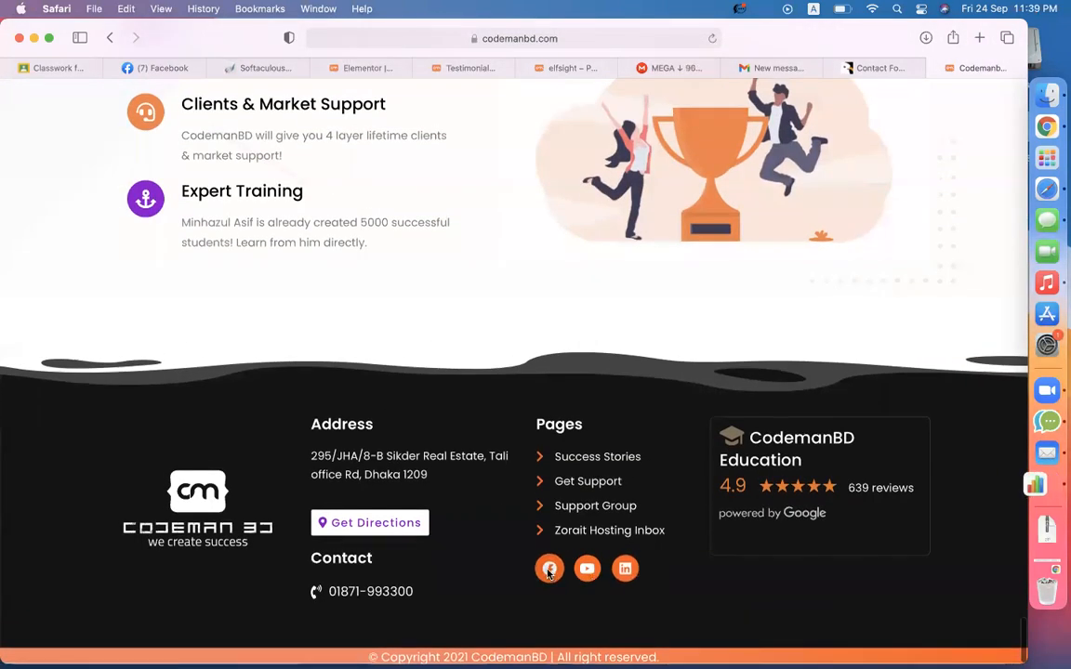
- Open CodemanBD's Facebook page from the footer icon, revisit the site's reviews, then view Facebook
{"action": "left_click", "coordinate": [549, 570]}
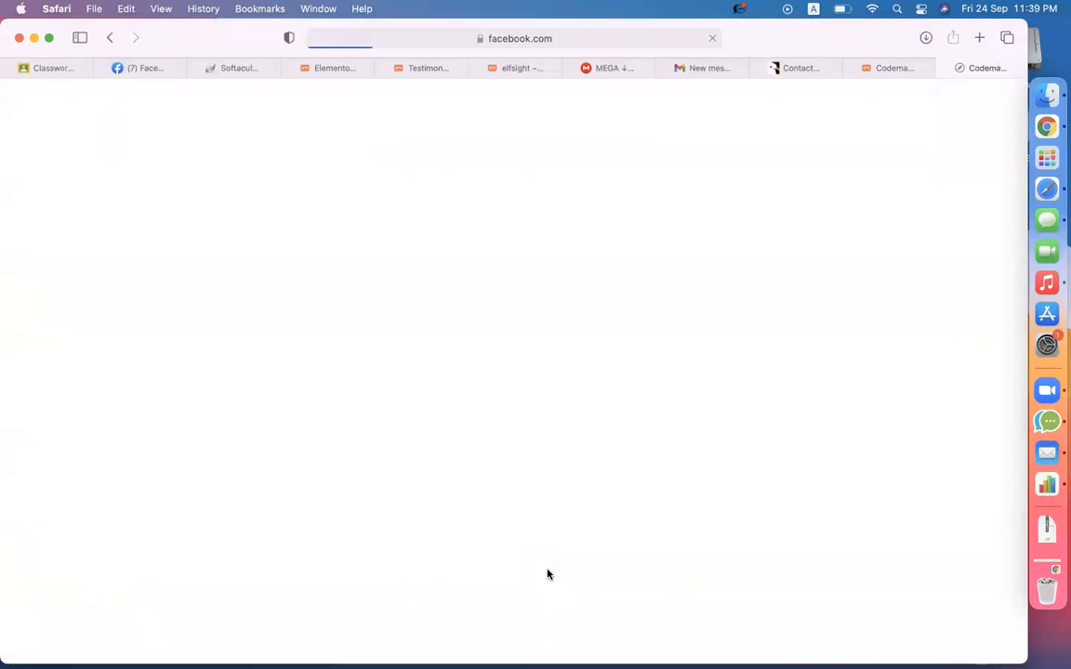
{"action": "left_click", "coordinate": [888, 68]}
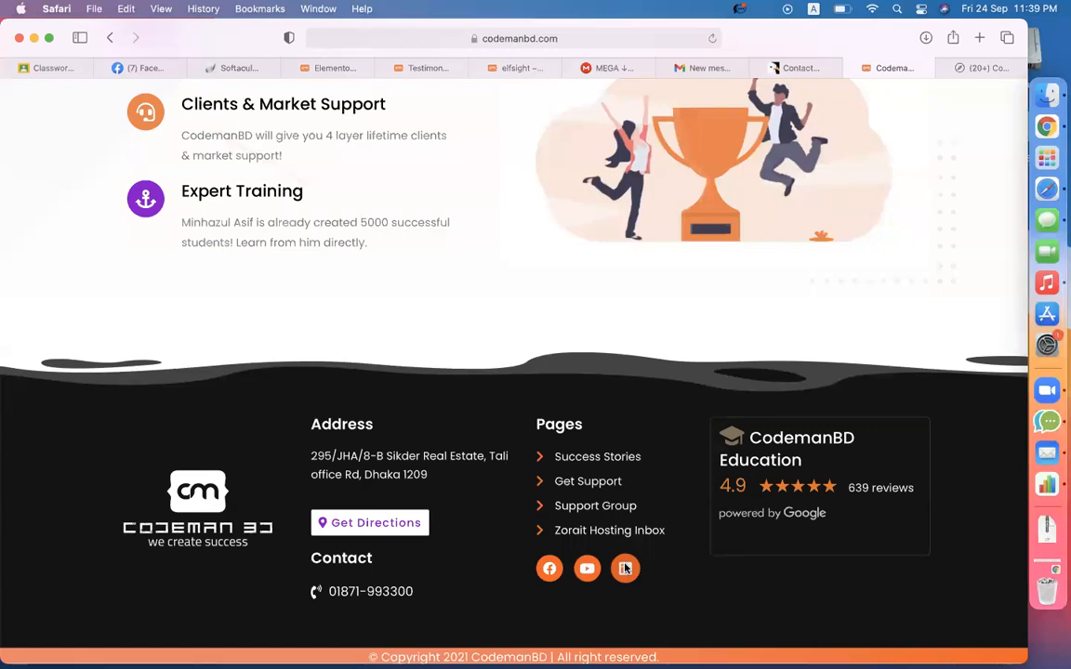
{"action": "scroll", "coordinate": [691, 504], "scroll_direction": "up", "scroll_amount": 20}
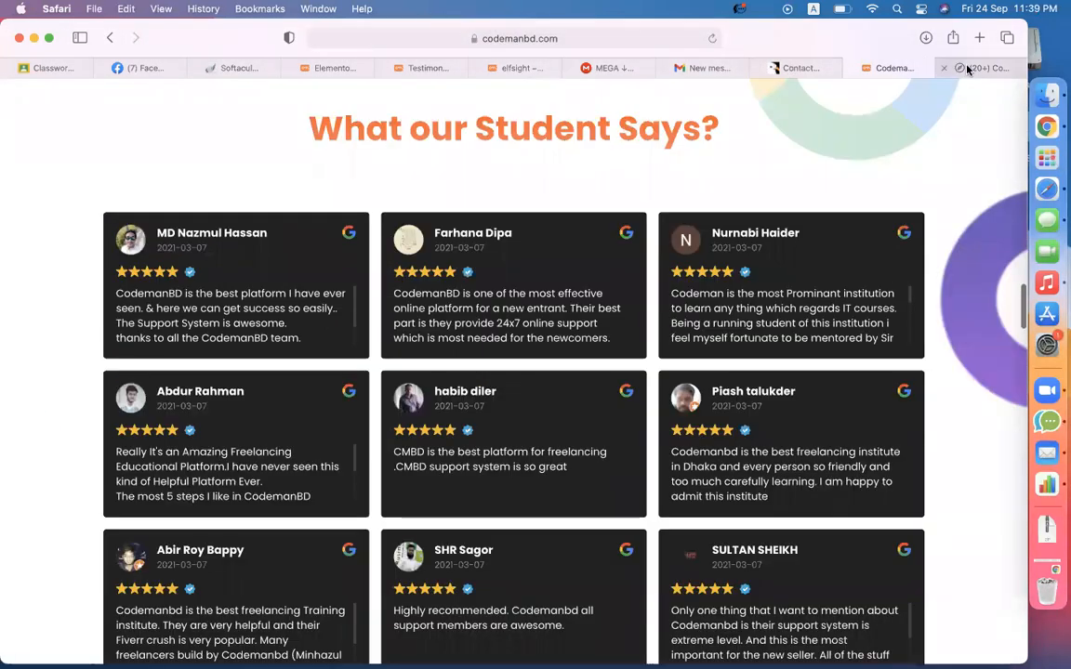
{"action": "left_click", "coordinate": [966, 66]}
- Go to techreviewed.net and open the Dropispy review article, dismissing the newsletter popup
{"action": "left_click", "coordinate": [651, 37]}
{"action": "type", "text": "tech"}
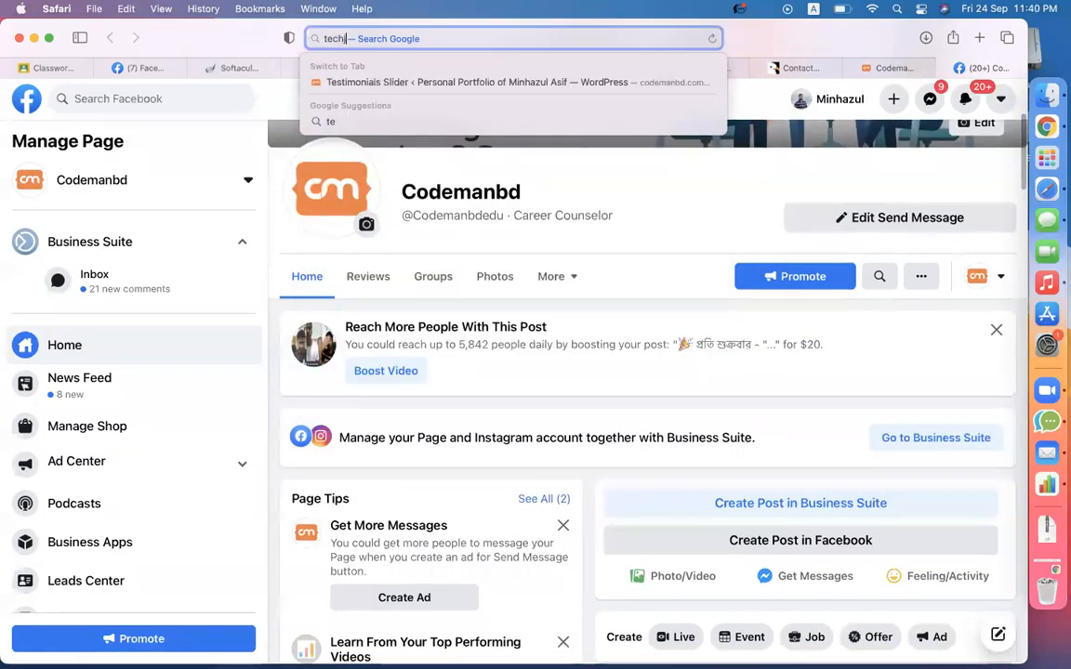
{"action": "type", "text": "ne"}
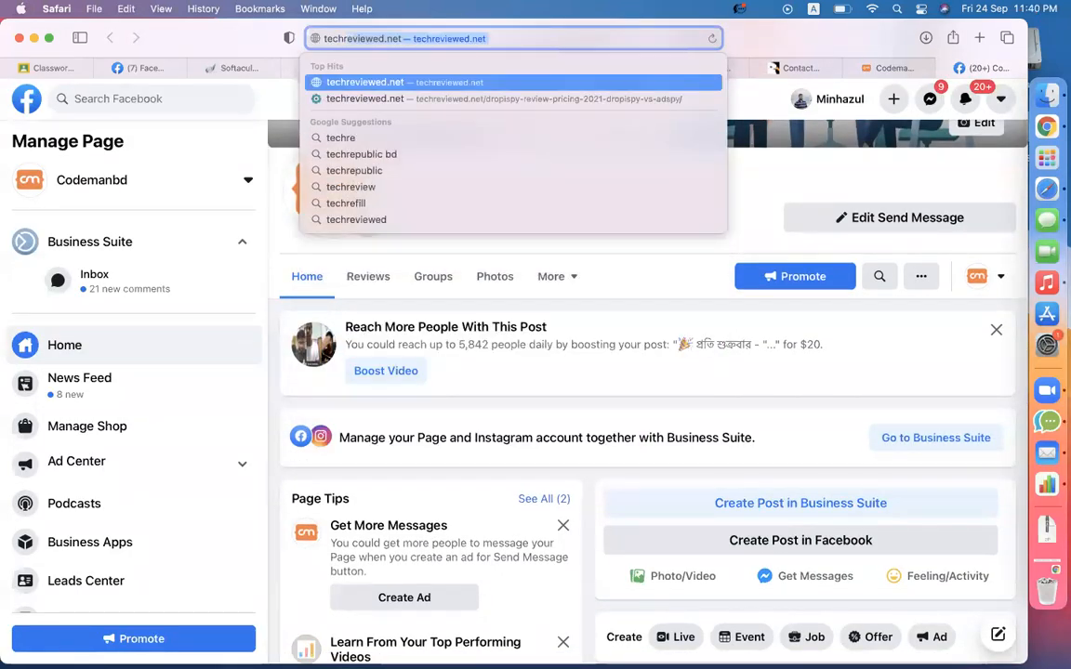
{"action": "key", "text": "Return"}
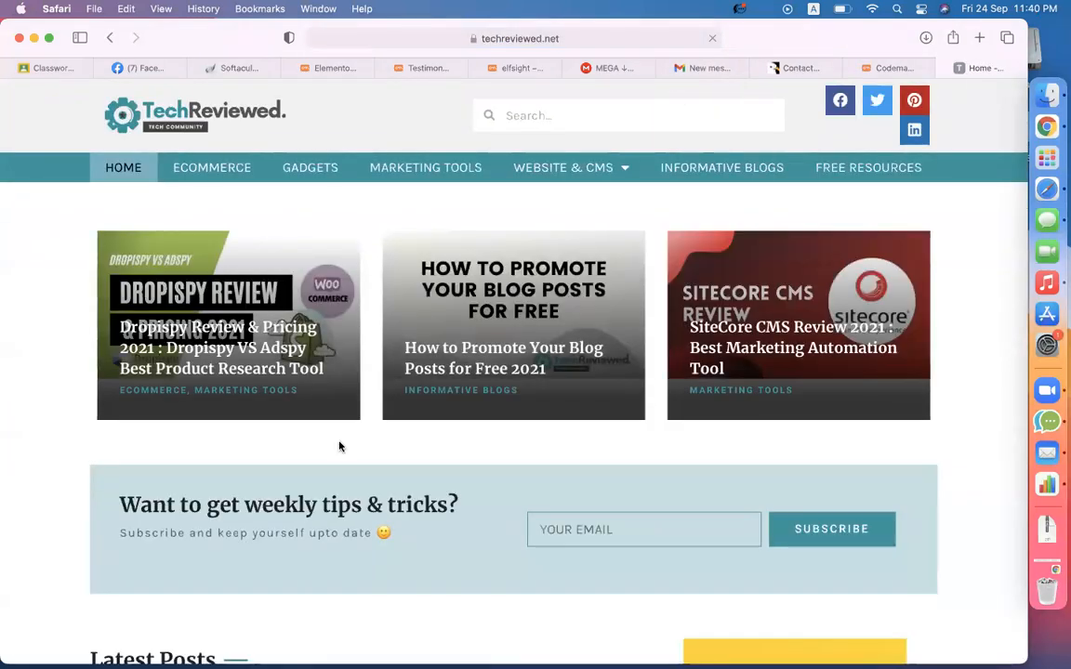
{"action": "left_click", "coordinate": [179, 370]}
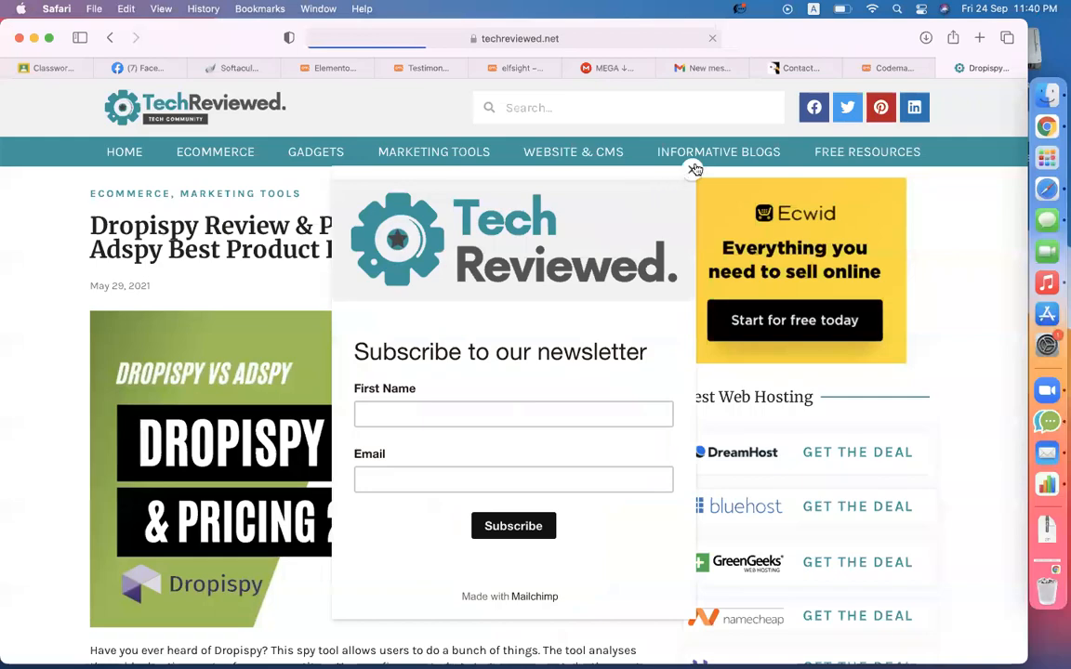
{"action": "left_click", "coordinate": [692, 168]}
- Read through the Dropispy article, then return to the elfsight tab on codemanbd.com
{"action": "scroll", "coordinate": [465, 326], "scroll_direction": "down", "scroll_amount": 20}
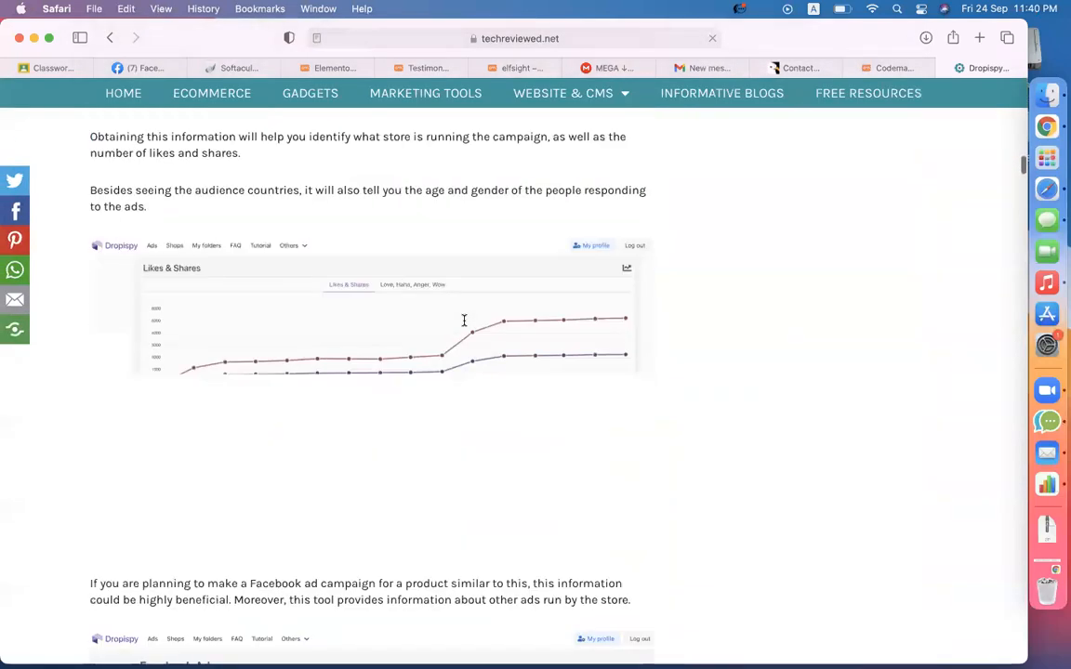
{"action": "scroll", "coordinate": [465, 327], "scroll_direction": "down", "scroll_amount": 20}
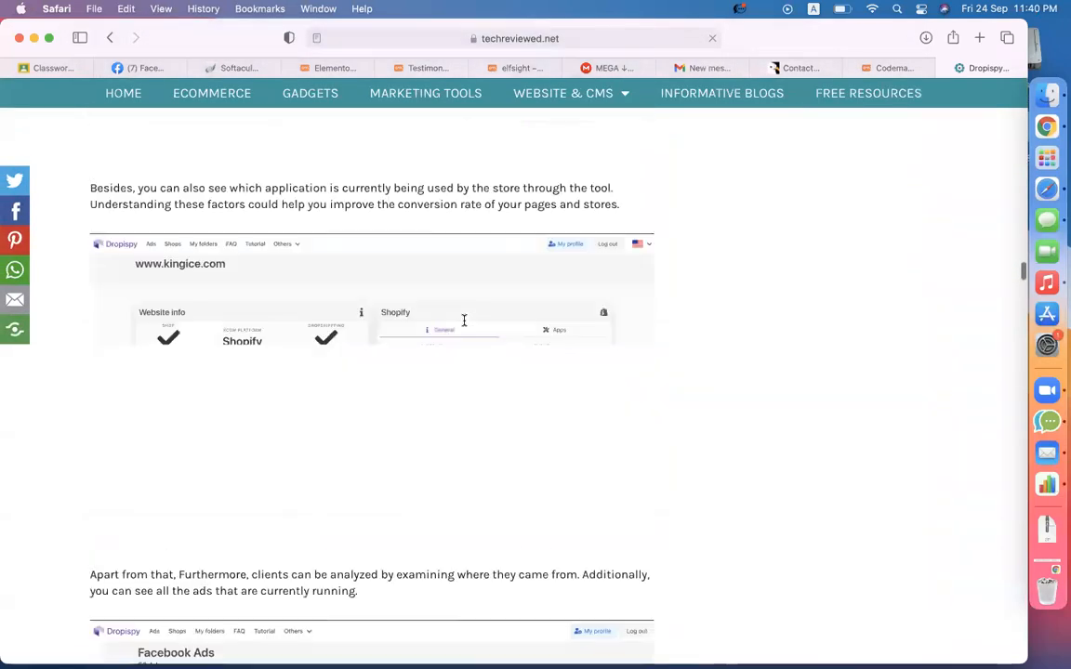
{"action": "scroll", "coordinate": [465, 326], "scroll_direction": "down", "scroll_amount": 20}
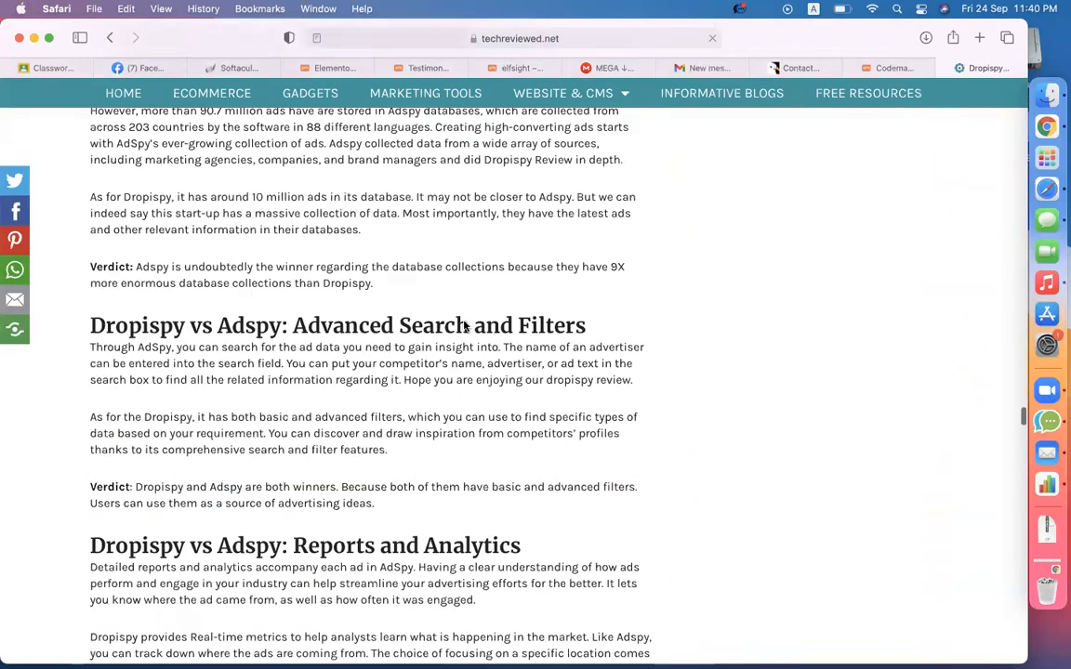
{"action": "scroll", "coordinate": [465, 325], "scroll_direction": "down", "scroll_amount": 20}
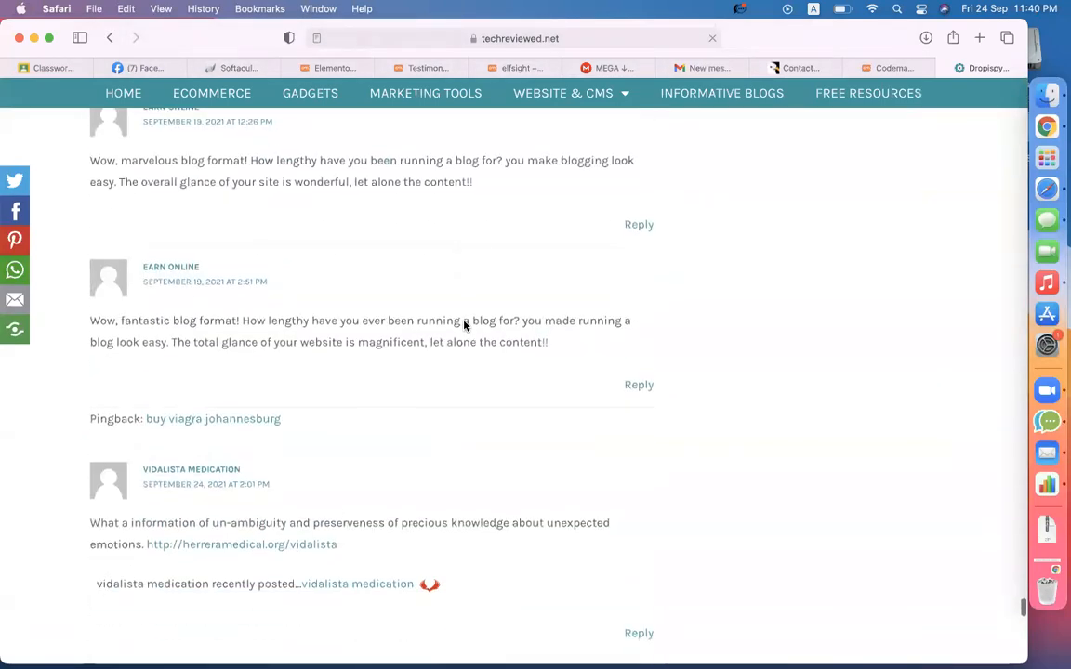
{"action": "scroll", "coordinate": [463, 397], "scroll_direction": "down", "scroll_amount": 10}
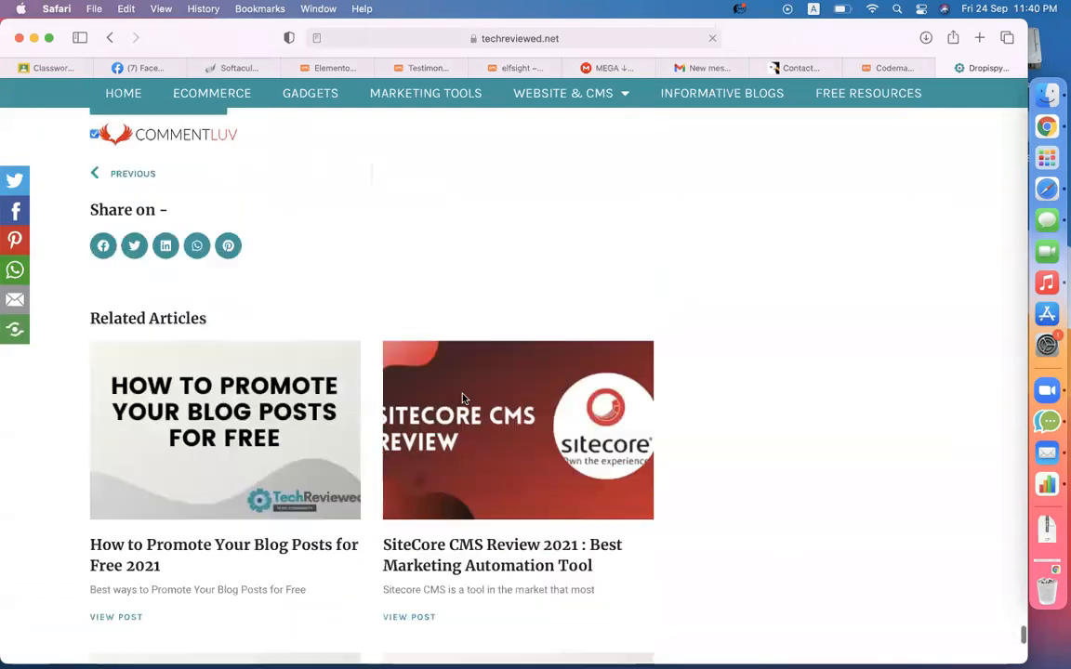
{"action": "scroll", "coordinate": [463, 400], "scroll_direction": "up", "scroll_amount": 5}
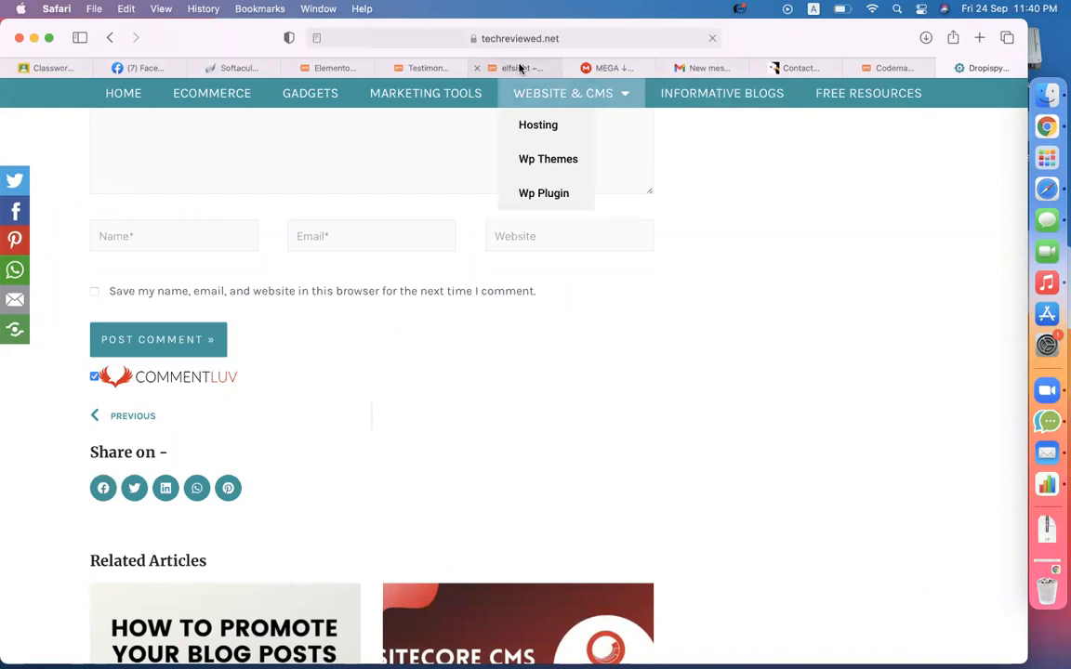
{"action": "left_click", "coordinate": [517, 68]}
- Browse the Downloads folder in Finder and check the MEGA ZIP download progress
{"action": "left_click", "coordinate": [1029, 102]}
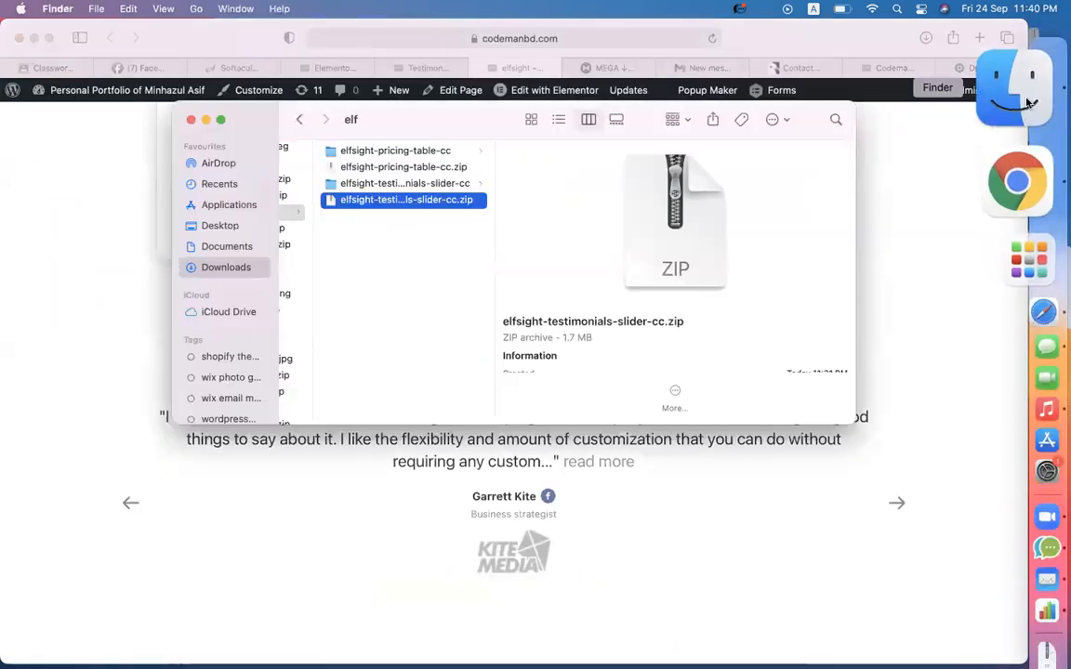
{"action": "scroll", "coordinate": [409, 242], "scroll_direction": "left", "scroll_amount": 3}
{"action": "left_click", "coordinate": [405, 265]}
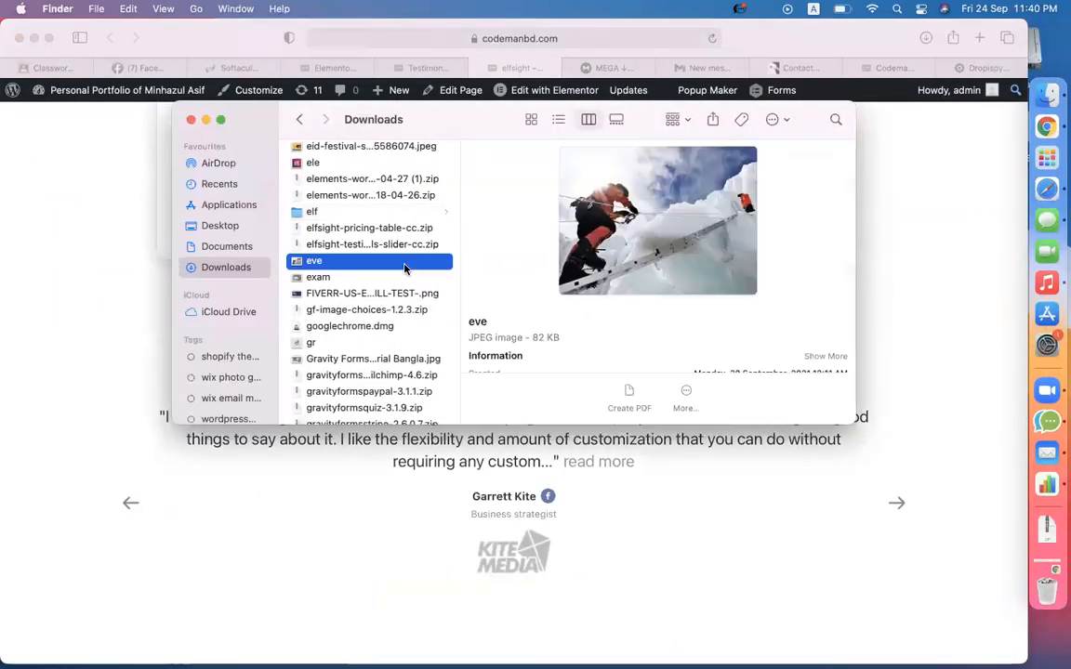
{"action": "left_click", "coordinate": [376, 245]}
{"action": "scroll", "coordinate": [363, 243], "scroll_direction": "down", "scroll_amount": 10}
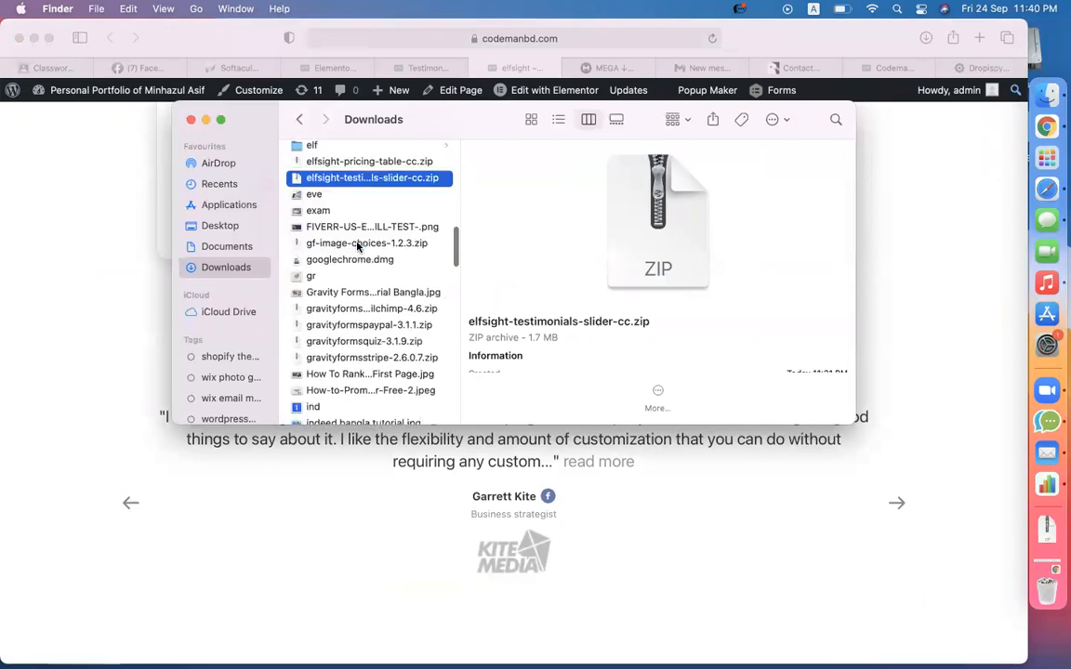
{"action": "scroll", "coordinate": [358, 245], "scroll_direction": "down", "scroll_amount": 3}
{"action": "scroll", "coordinate": [358, 246], "scroll_direction": "up", "scroll_amount": 15}
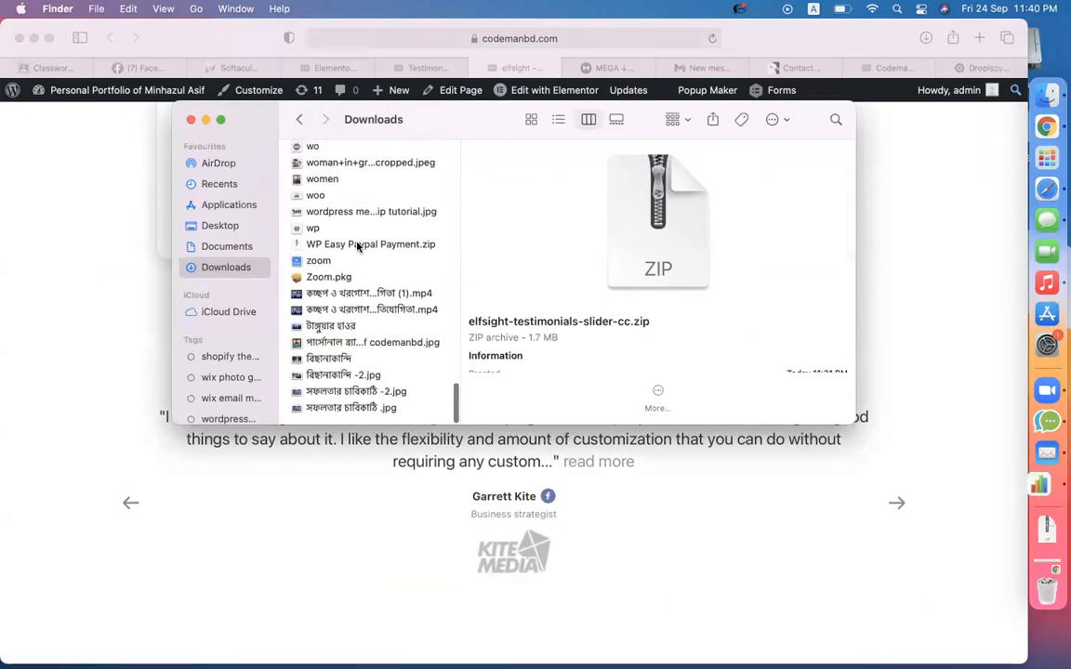
{"action": "scroll", "coordinate": [358, 245], "scroll_direction": "up", "scroll_amount": 10}
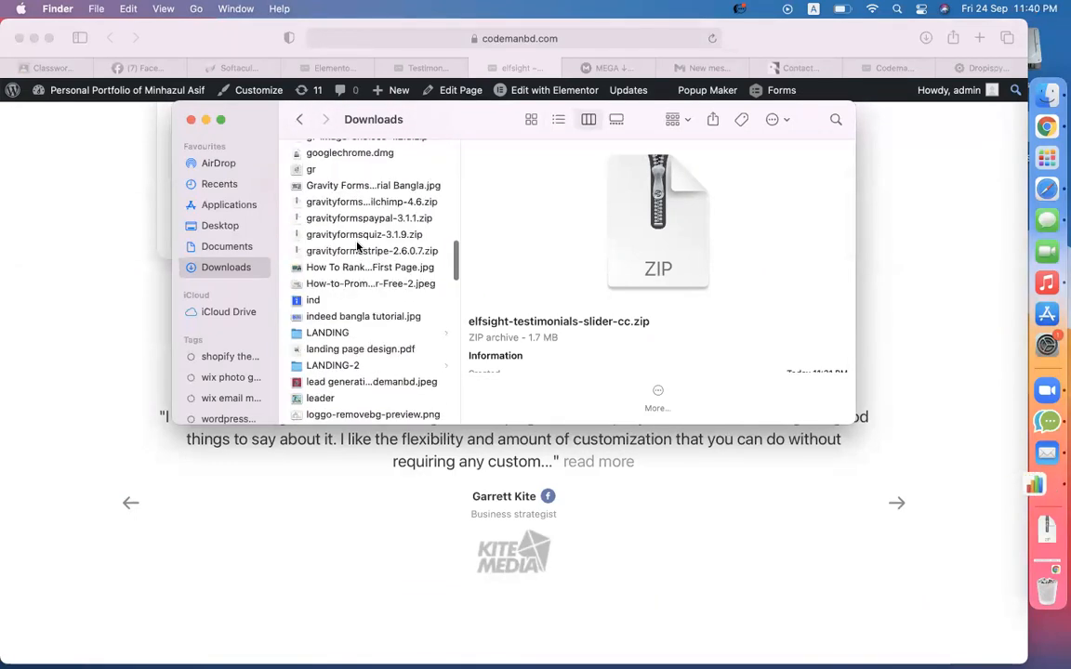
{"action": "scroll", "coordinate": [358, 245], "scroll_direction": "up", "scroll_amount": 3}
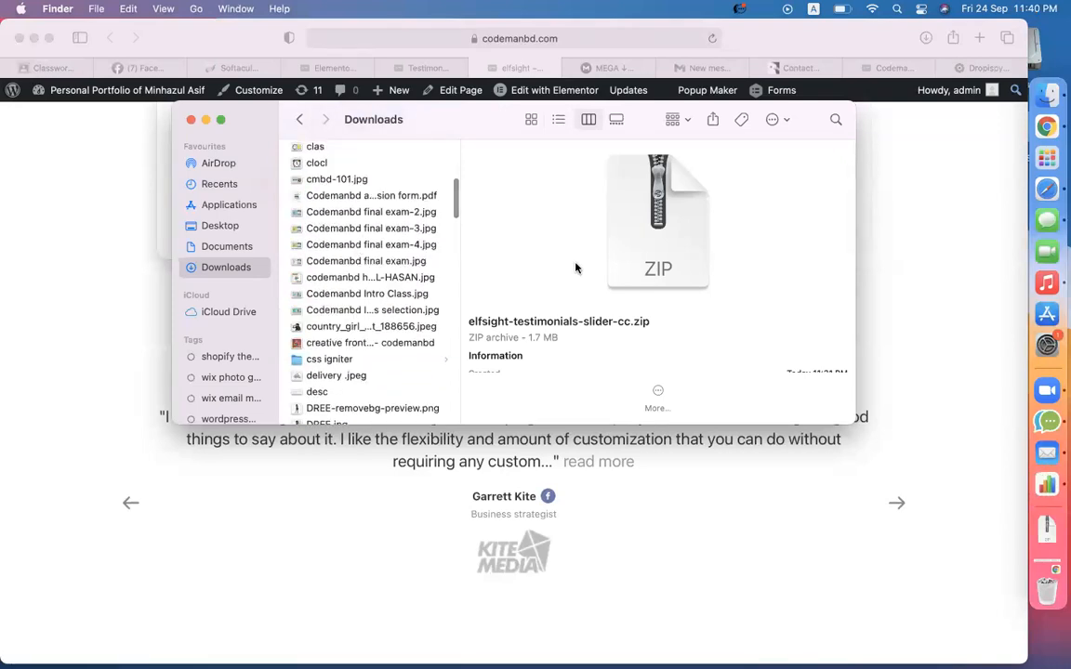
{"action": "left_click", "coordinate": [891, 289]}
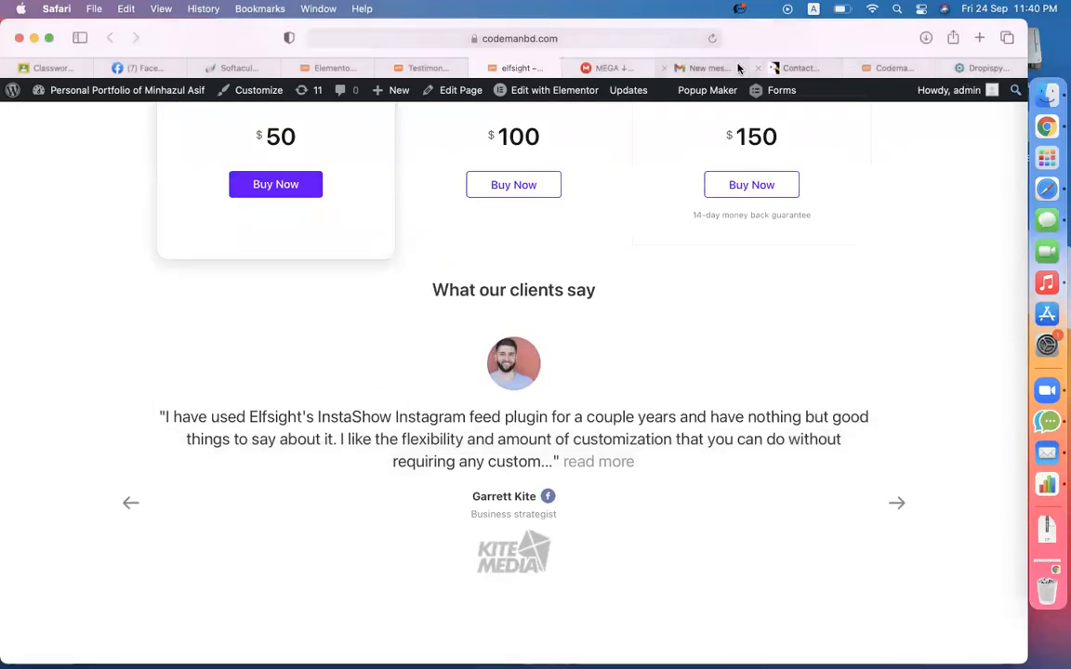
{"action": "left_click", "coordinate": [617, 70]}
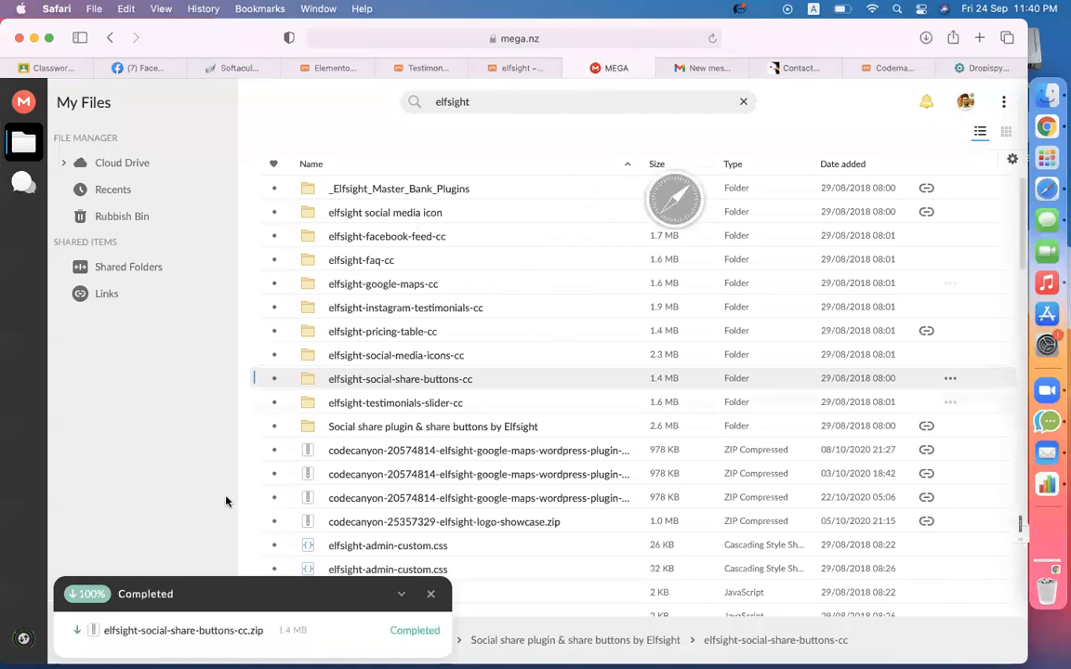
- Place elfsight-social-share-buttons-cc.zip into the elf folder, then return to the WordPress admin
{"action": "left_click", "coordinate": [1046, 95]}
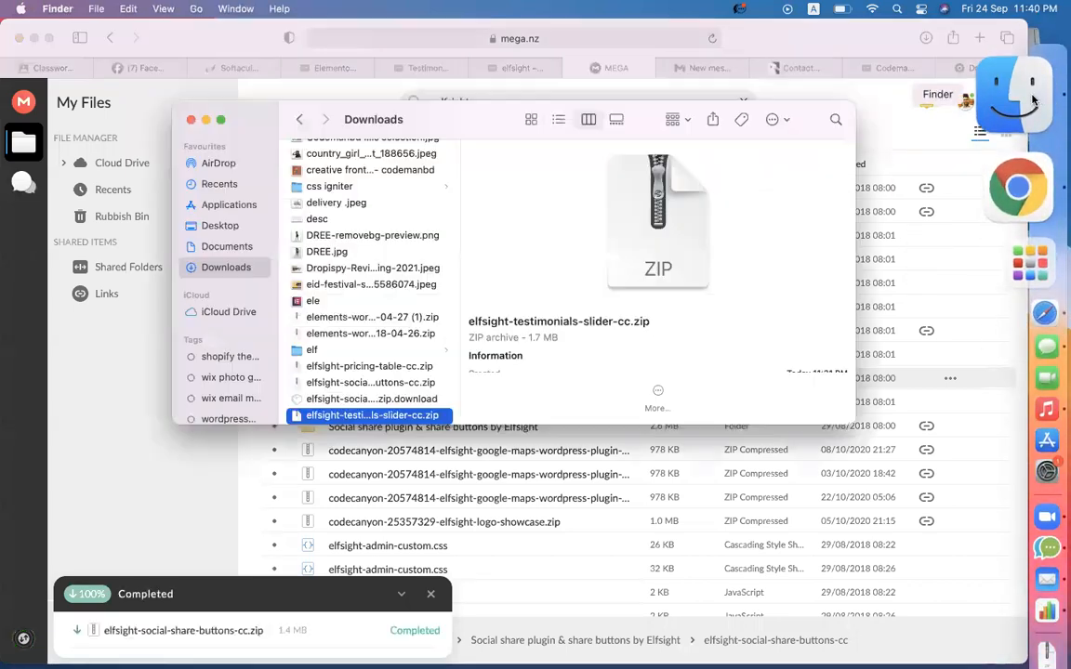
{"action": "scroll", "coordinate": [384, 321], "scroll_direction": "down", "scroll_amount": 3}
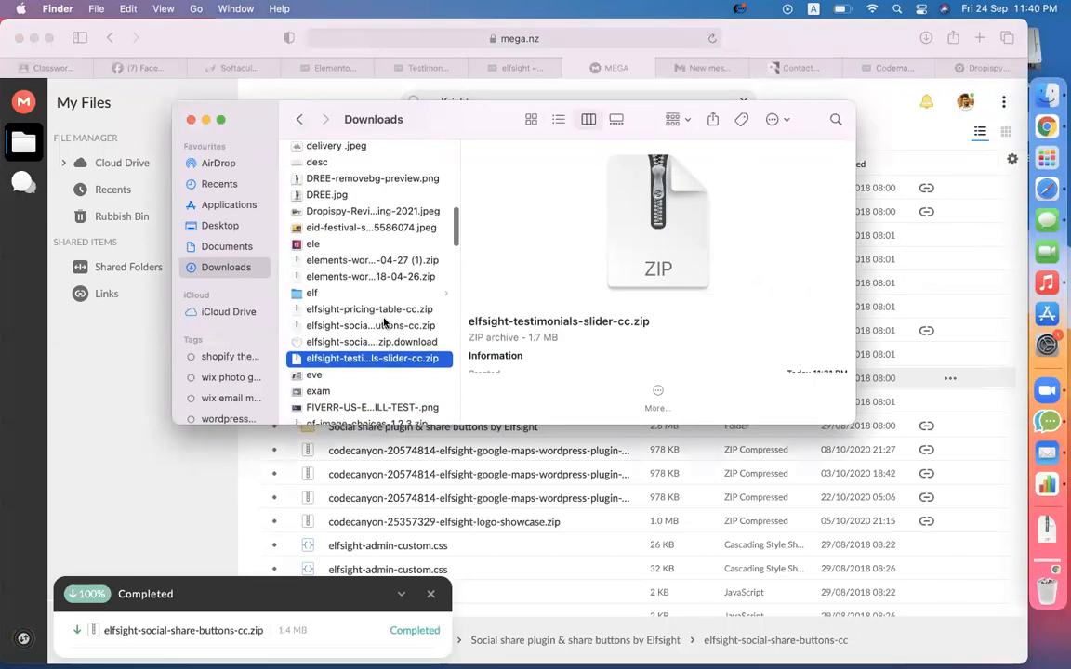
{"action": "left_click", "coordinate": [369, 325]}
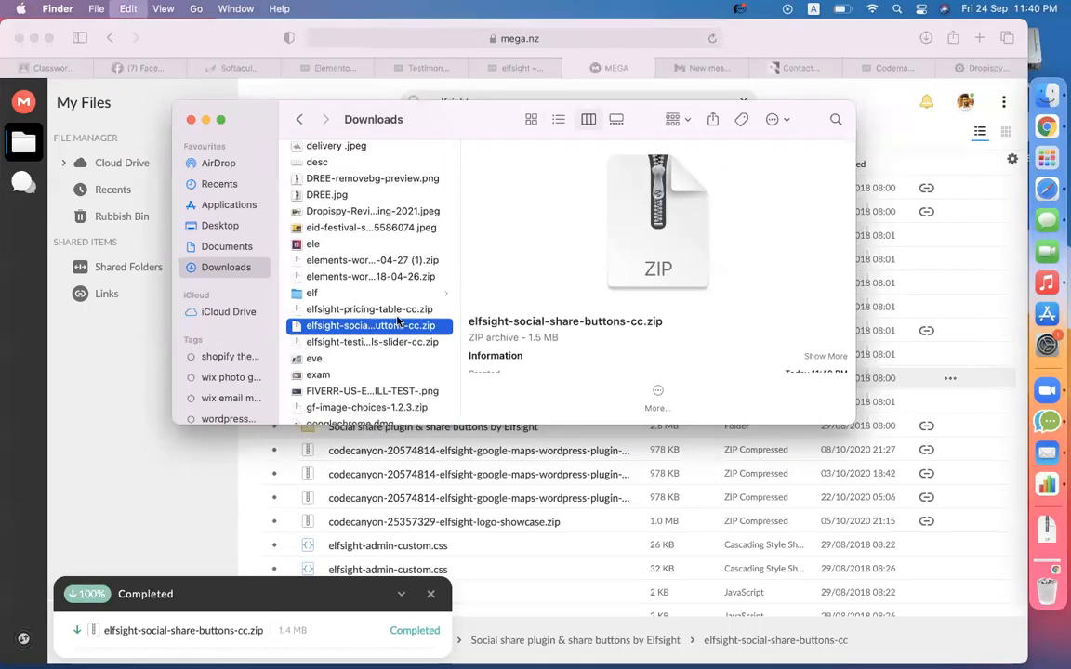
{"action": "left_click", "coordinate": [302, 293]}
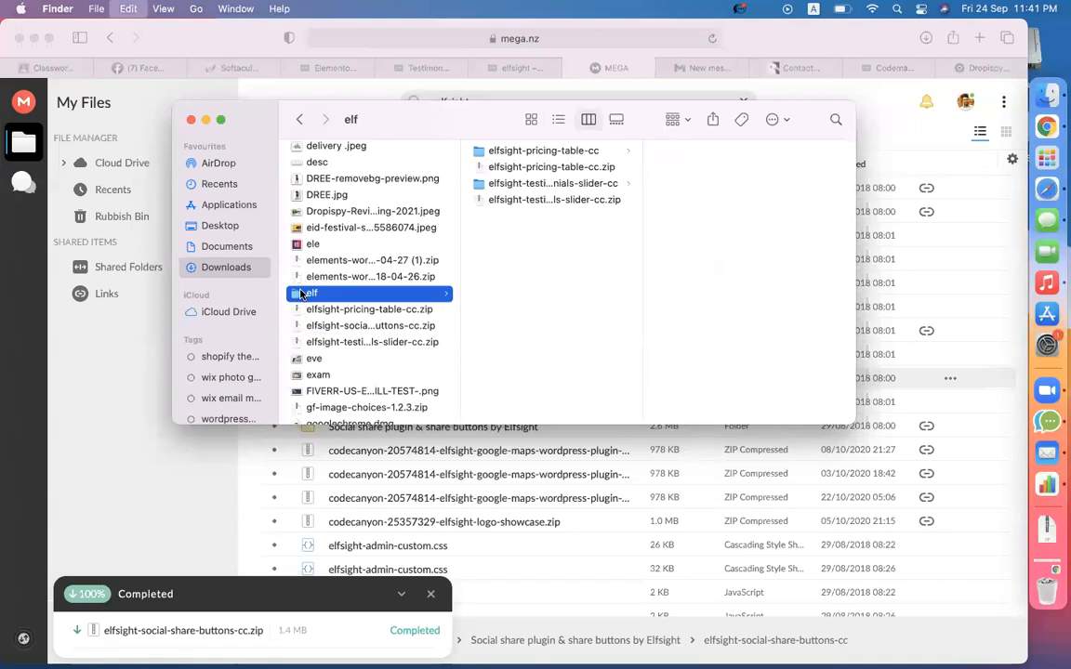
{"action": "left_click", "coordinate": [513, 186]}
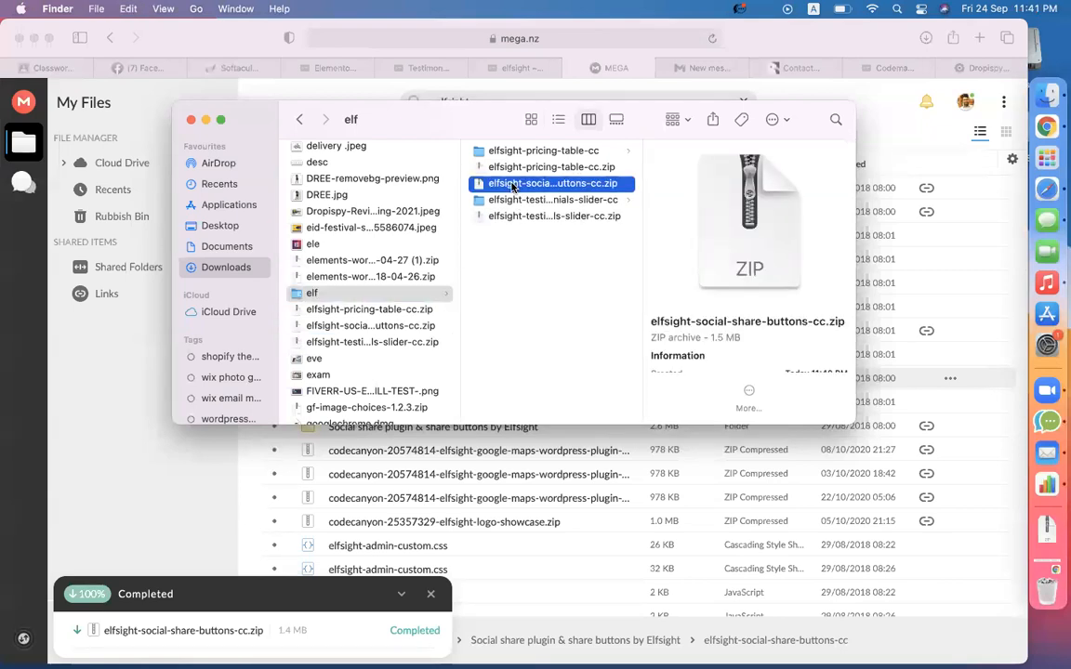
{"action": "left_click", "coordinate": [427, 71]}
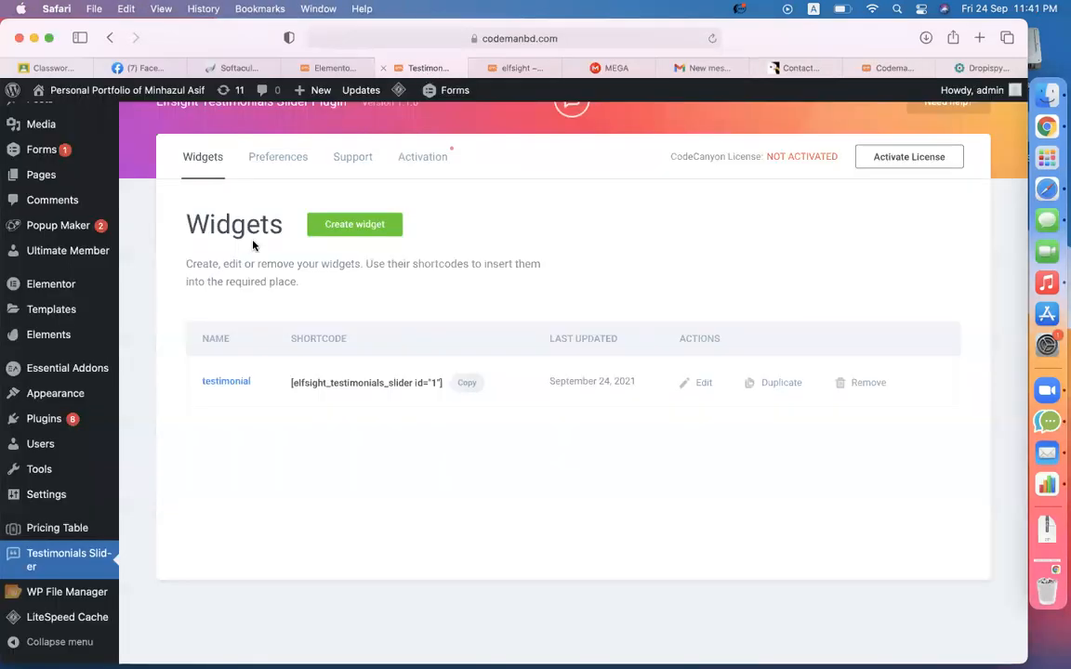
- Upload elfsight-social-share-buttons-cc.zip as a new plugin, install it, and activate it
{"action": "mouse_move", "coordinate": [56, 419]}
{"action": "left_click", "coordinate": [155, 442]}
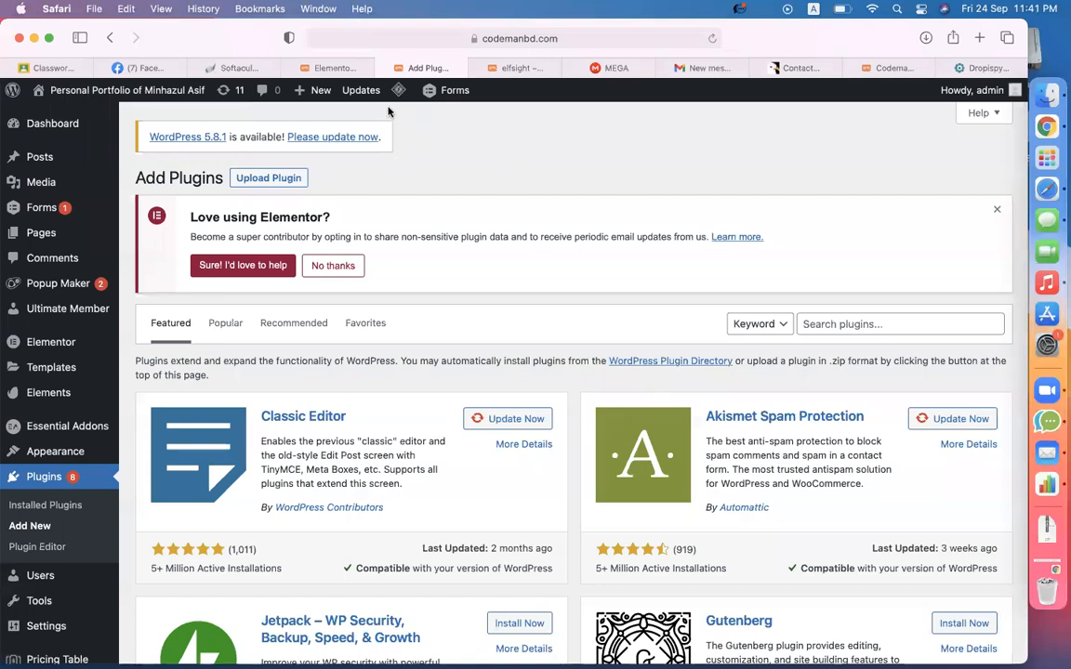
{"action": "left_click", "coordinate": [269, 178]}
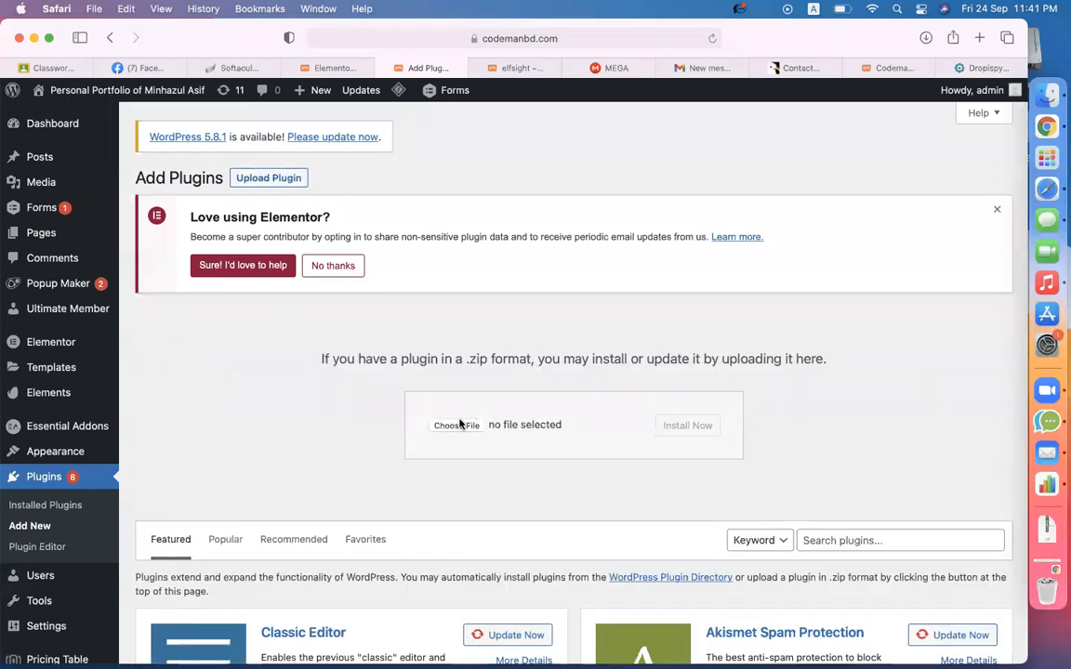
{"action": "left_click", "coordinate": [457, 425]}
{"action": "left_click", "coordinate": [439, 318]}
{"action": "double_click", "coordinate": [419, 286]}
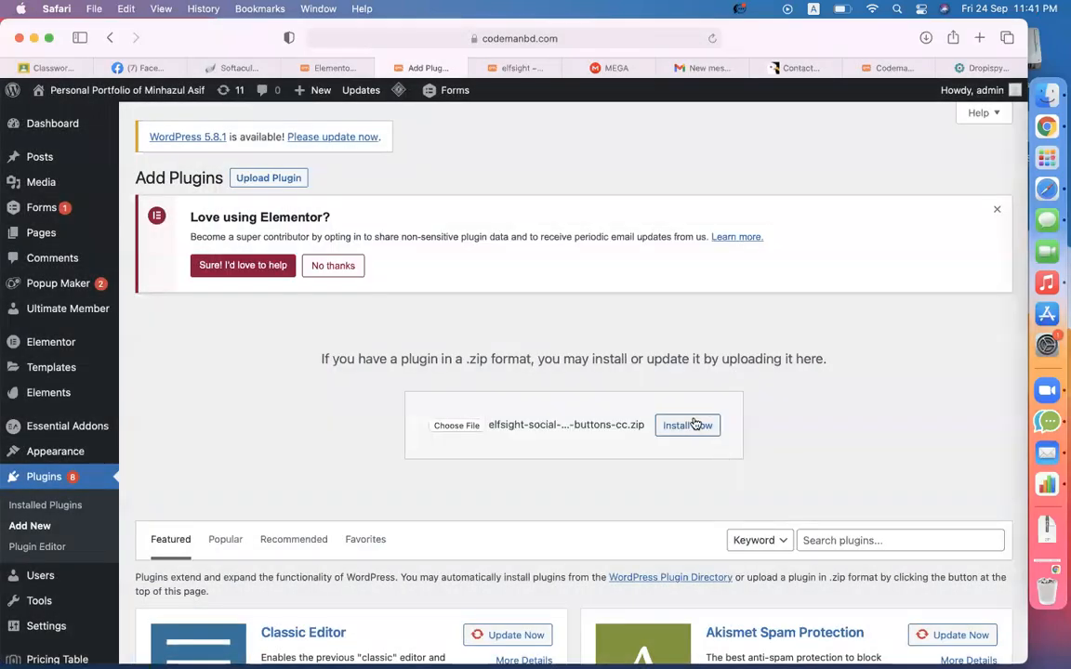
{"action": "left_click", "coordinate": [689, 425]}
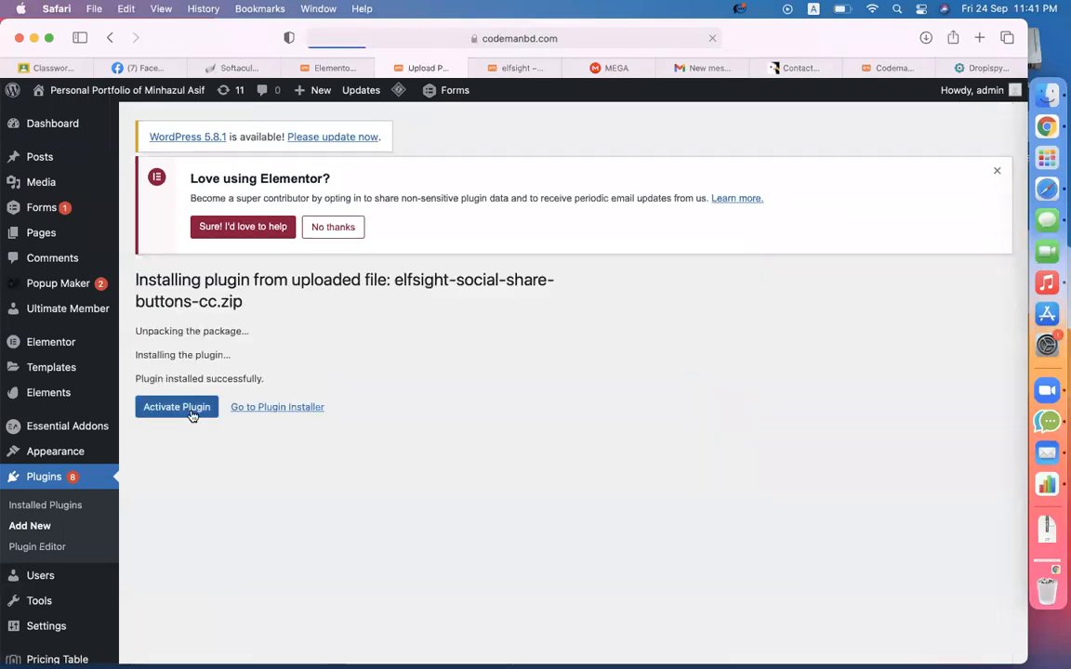
{"action": "left_click", "coordinate": [169, 420]}
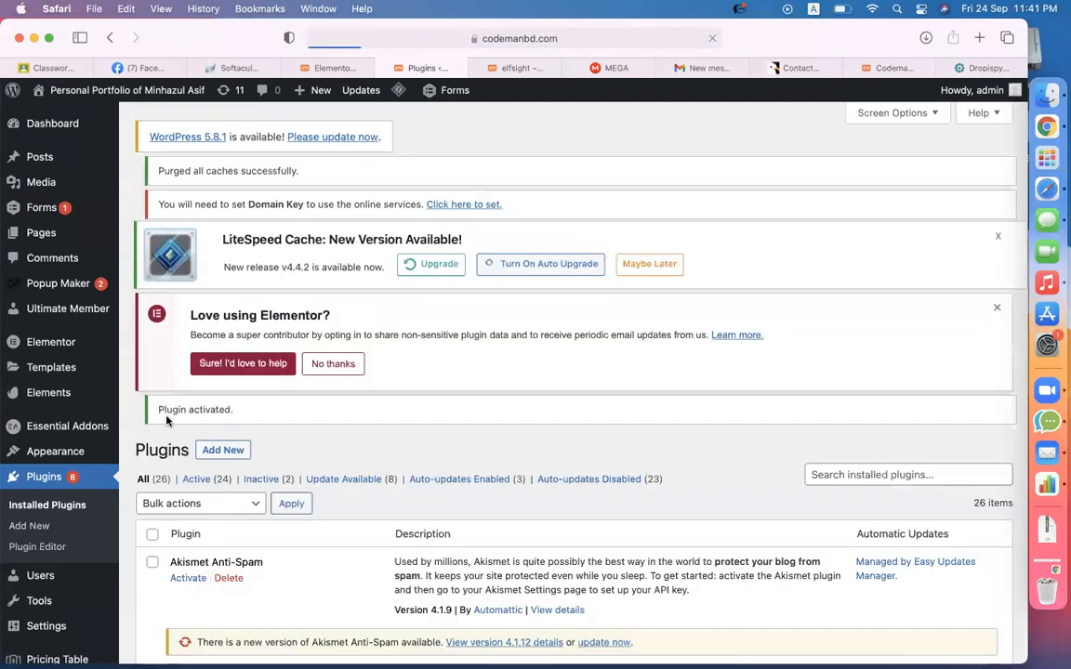
- Open the Social Share Buttons page, then test techreviewed.net's floating Facebook share button
{"action": "scroll", "coordinate": [409, 469], "scroll_direction": "down", "scroll_amount": 4}
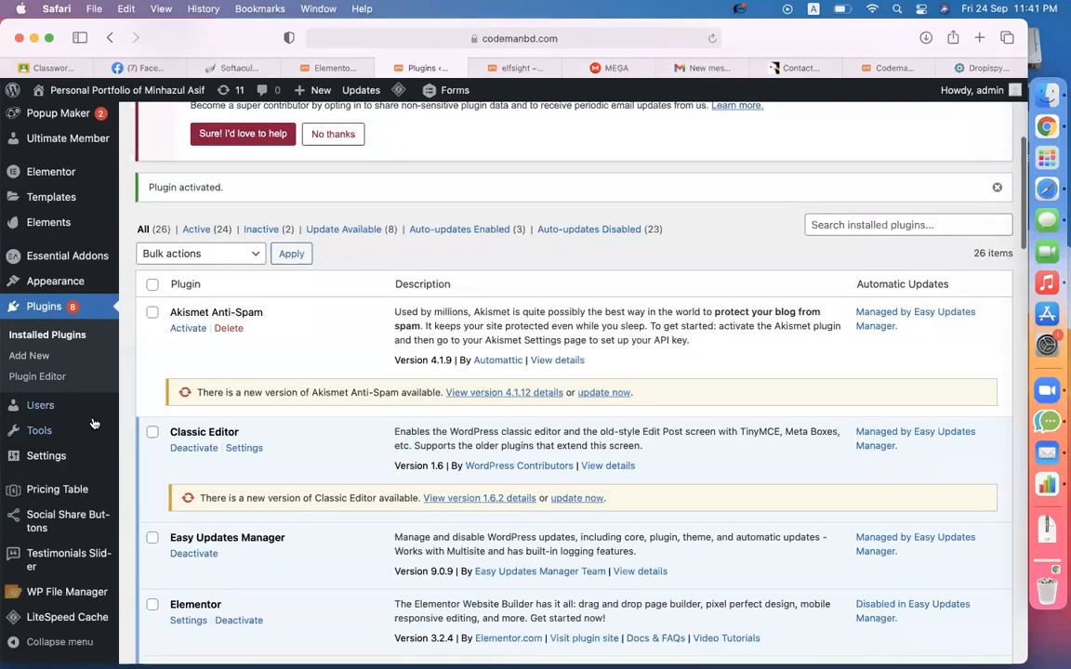
{"action": "scroll", "coordinate": [37, 418], "scroll_direction": "down", "scroll_amount": 3}
{"action": "left_click", "coordinate": [48, 522]}
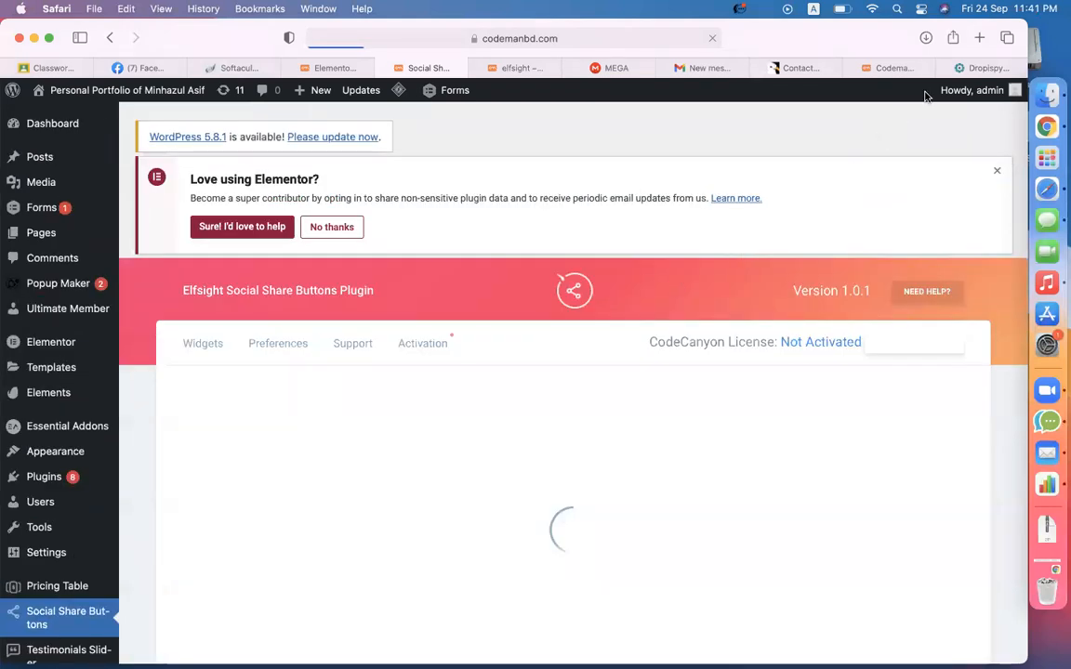
{"action": "left_click", "coordinate": [984, 68]}
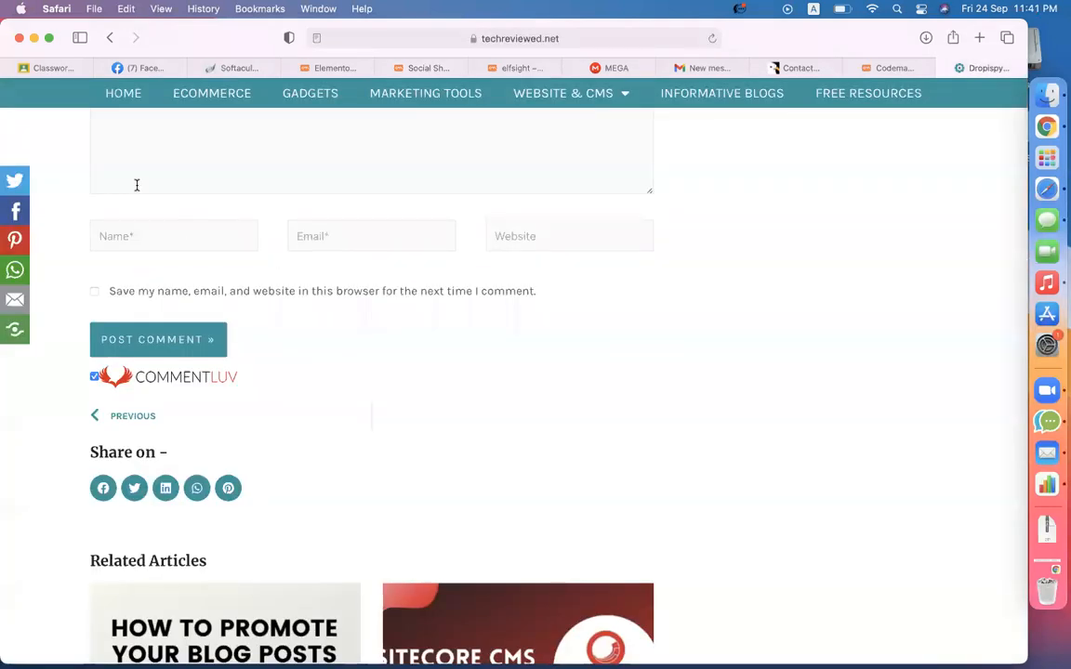
{"action": "left_click", "coordinate": [19, 212]}
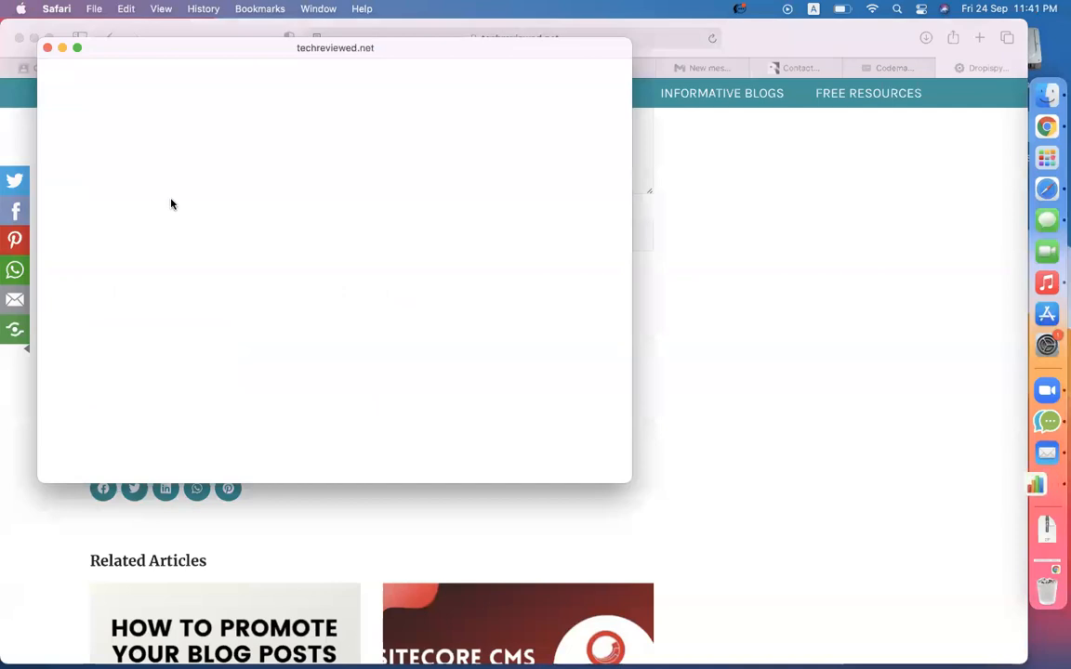
- Close the share popup and scroll down the Dropispy review article
{"action": "left_click", "coordinate": [48, 48]}
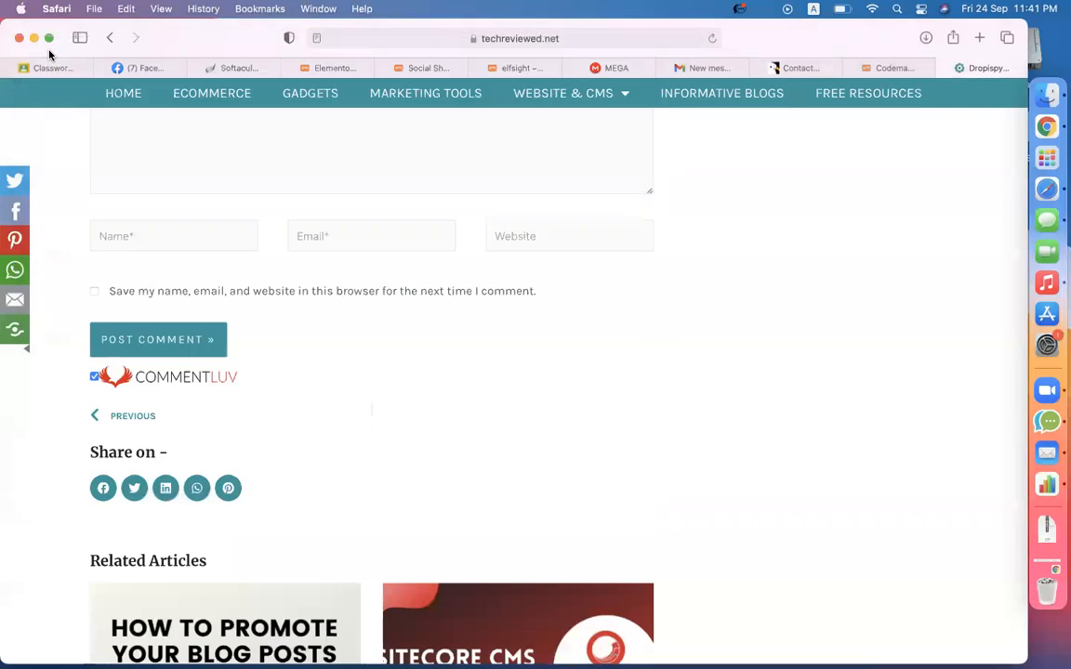
{"action": "scroll", "coordinate": [704, 347], "scroll_direction": "down", "scroll_amount": 10}
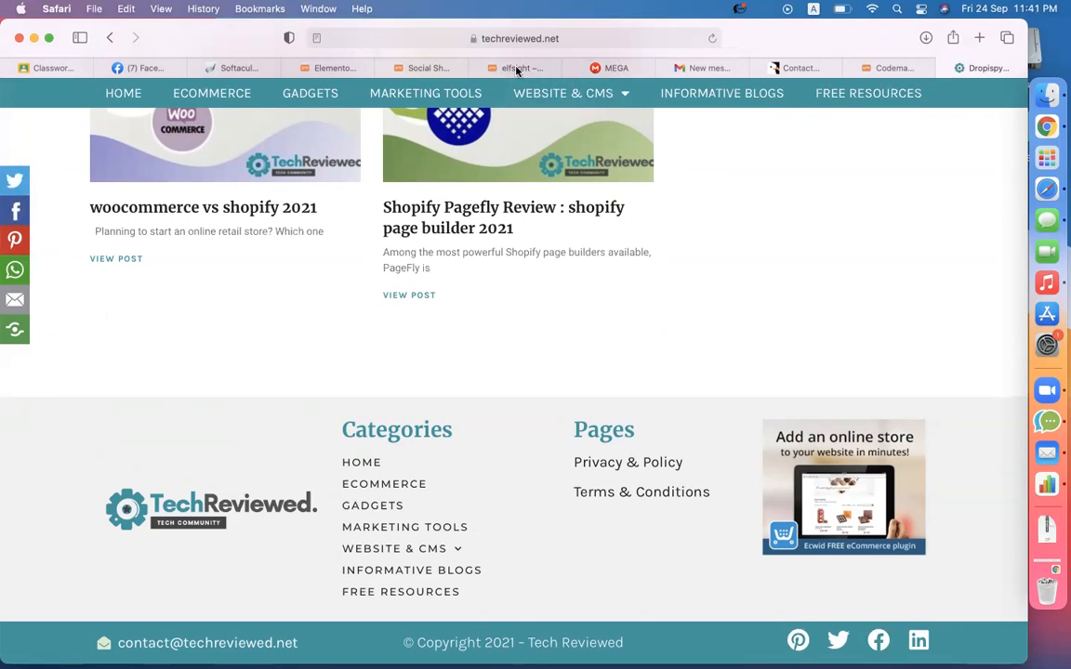
- Create a new share widget named 'social share' and scroll to its Facebook, Twitter, Google+, Pinterest settings
{"action": "left_click", "coordinate": [413, 67]}
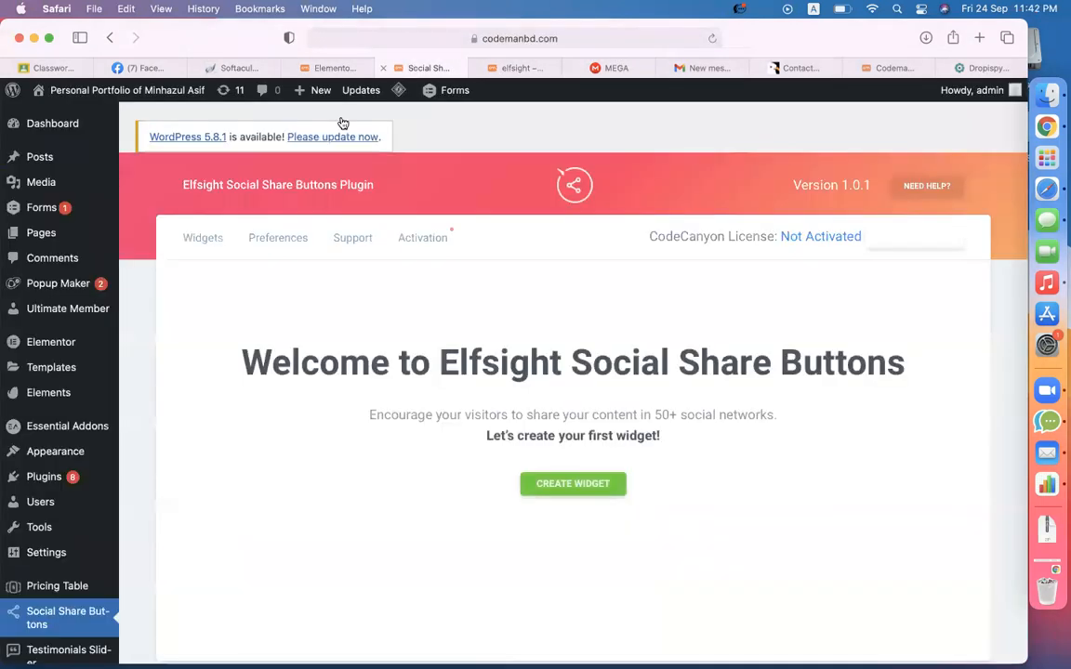
{"action": "left_click", "coordinate": [579, 483]}
{"action": "left_click", "coordinate": [343, 505]}
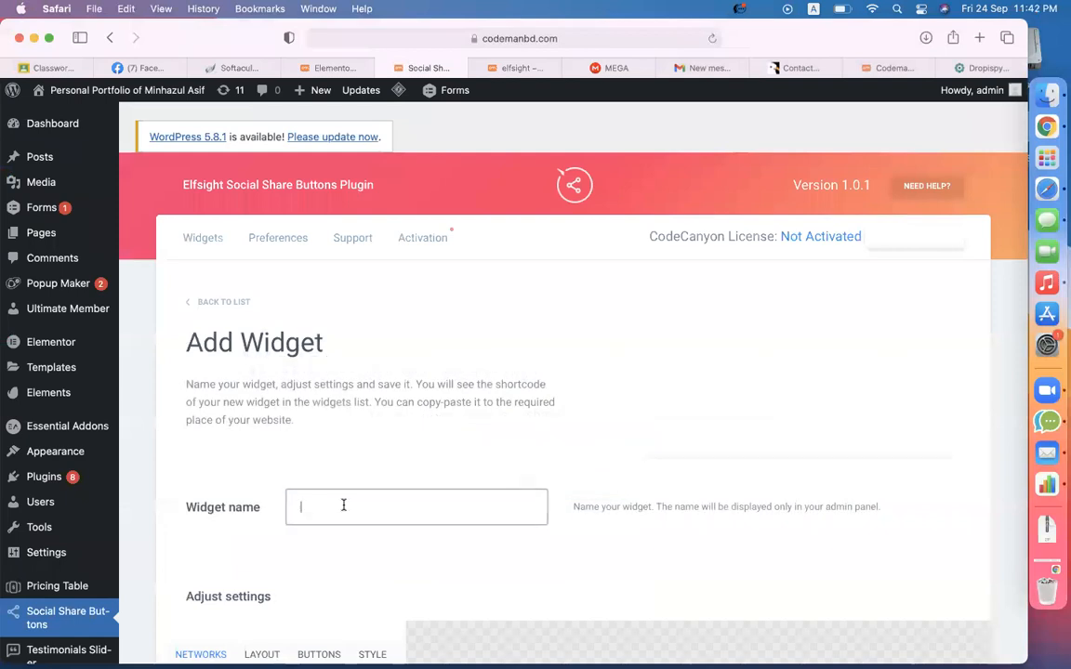
{"action": "type", "text": "social sha"}
{"action": "scroll", "coordinate": [342, 521], "scroll_direction": "down", "scroll_amount": 5}
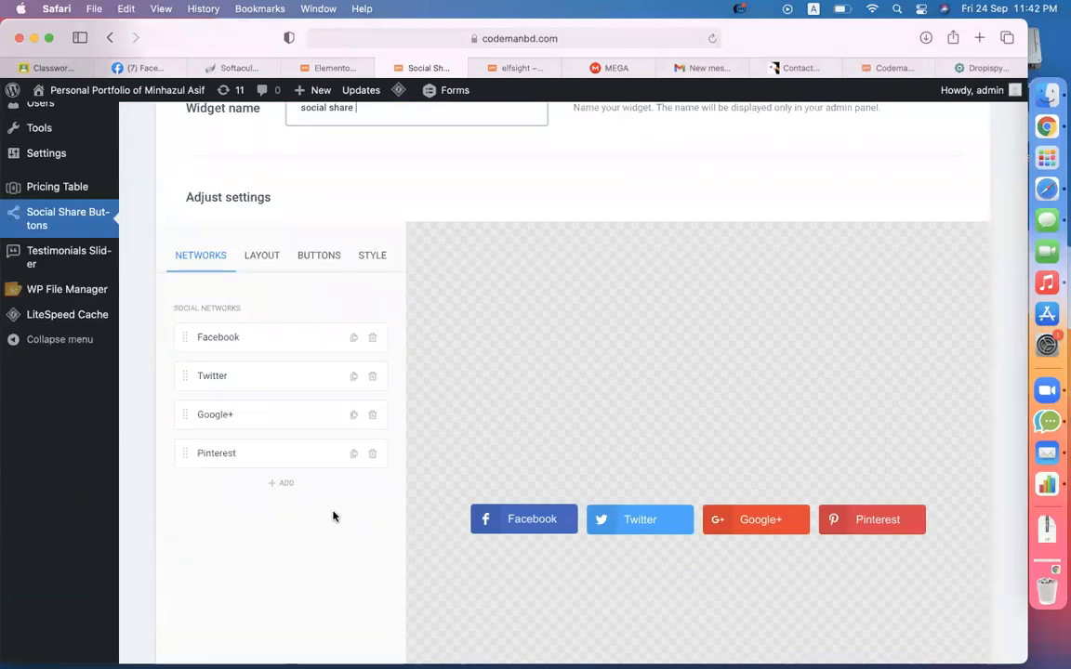
{"action": "scroll", "coordinate": [335, 516], "scroll_direction": "up", "scroll_amount": 2}
{"action": "scroll", "coordinate": [335, 514], "scroll_direction": "down", "scroll_amount": 3}
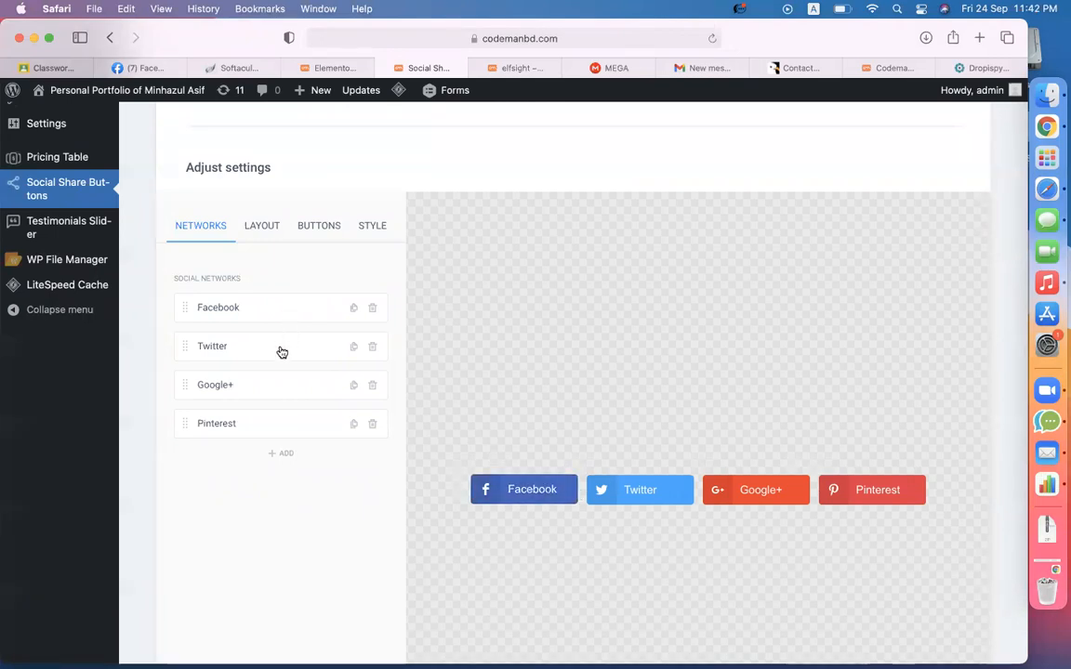
- Delete the Twitter button and turn a duplicated Pinterest entry into a LinkedIn button
{"action": "left_click", "coordinate": [371, 347]}
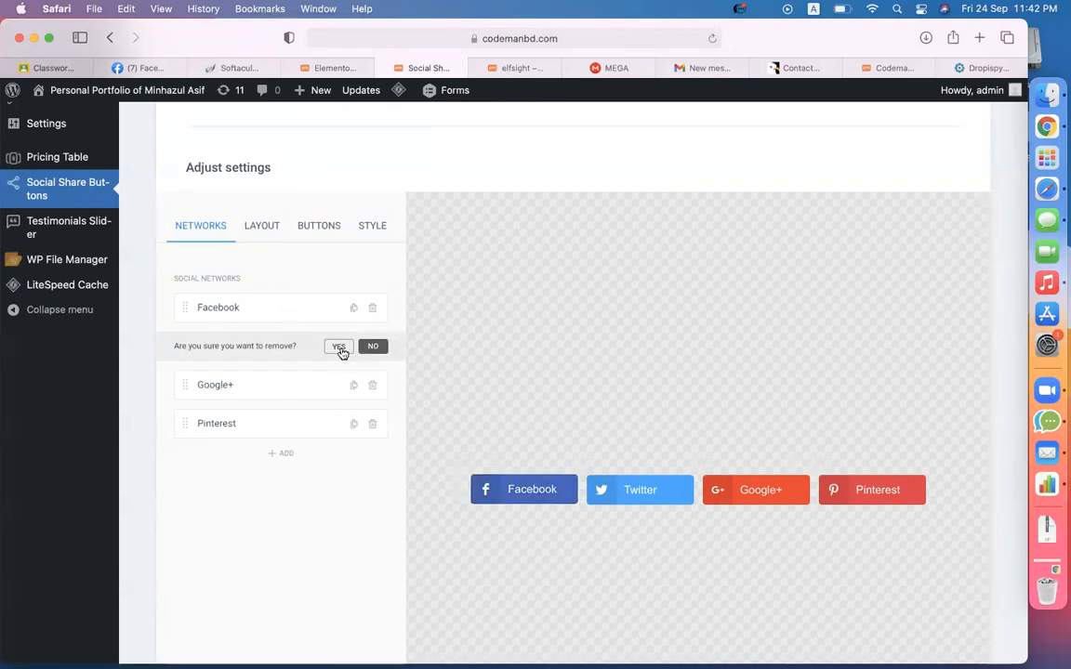
{"action": "left_click", "coordinate": [340, 349]}
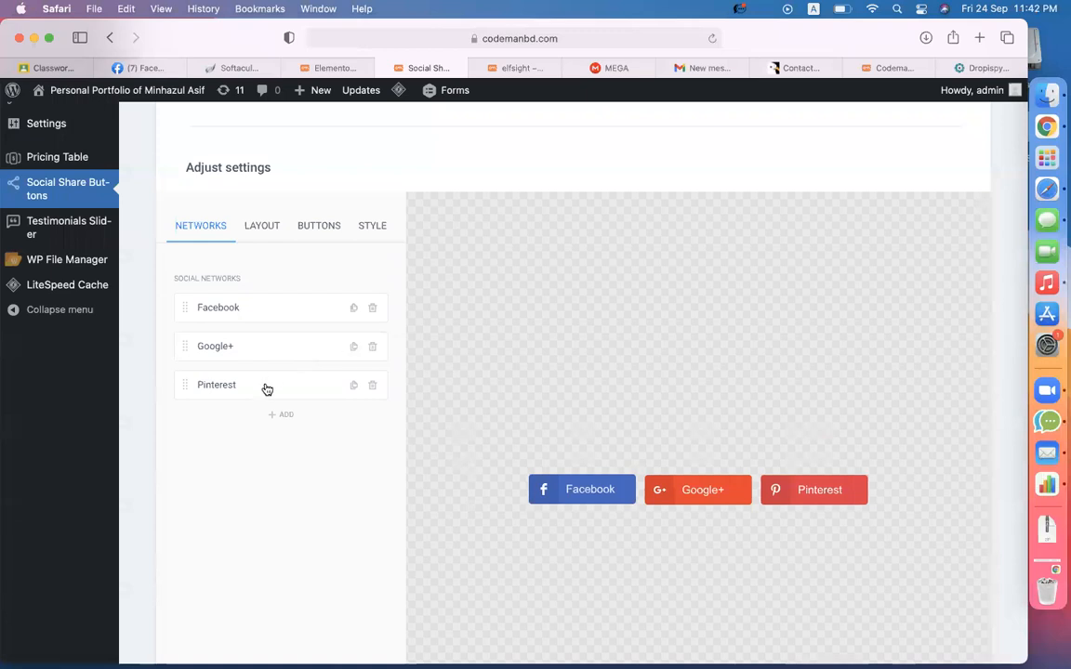
{"action": "left_click", "coordinate": [352, 386]}
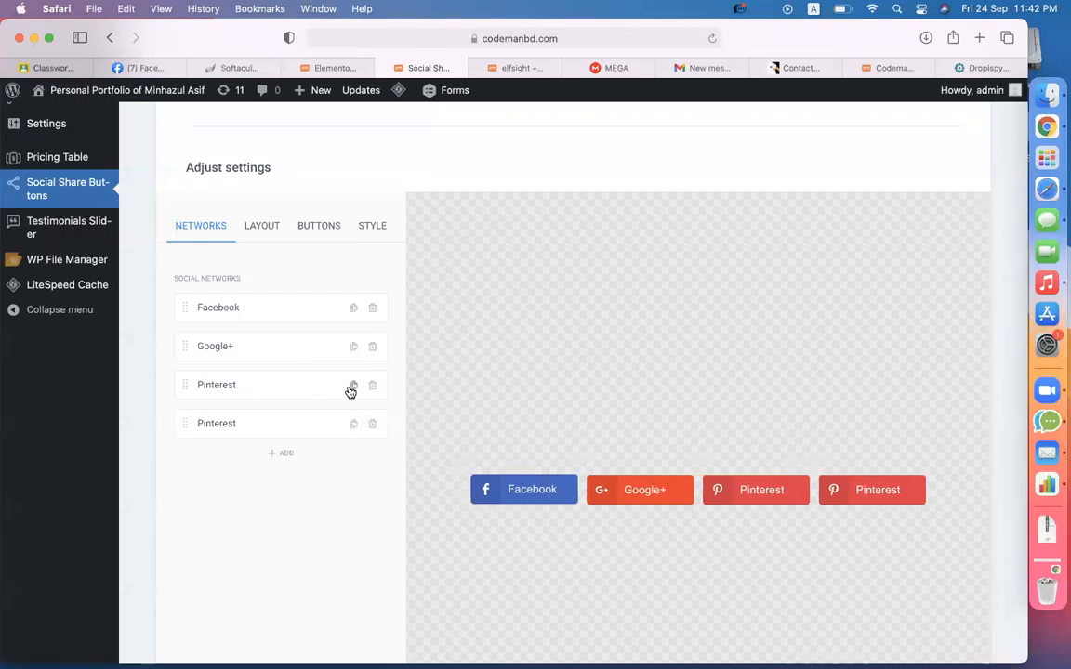
{"action": "left_click", "coordinate": [290, 424]}
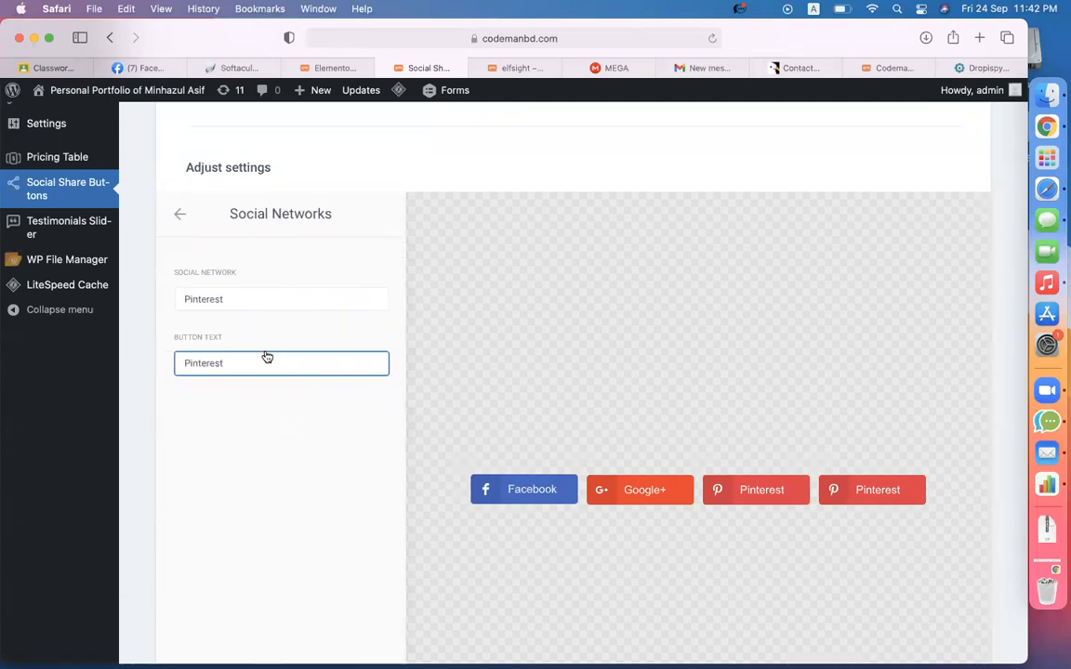
{"action": "left_click", "coordinate": [255, 314]}
{"action": "key", "text": "l"}
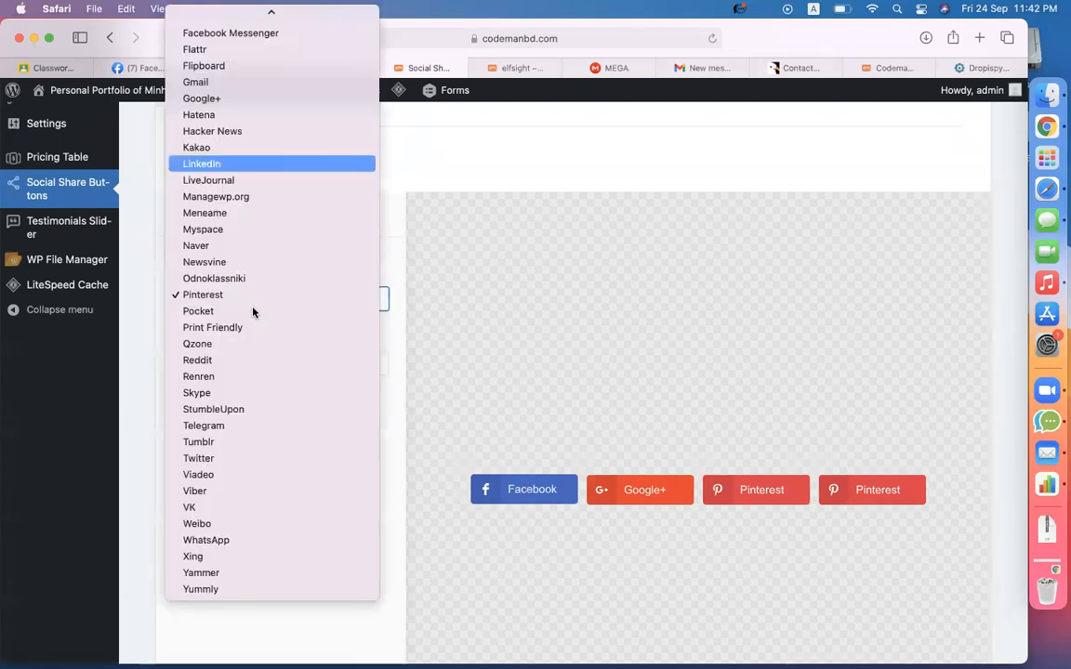
{"action": "key", "text": "Down"}
{"action": "key", "text": "Down"}
{"action": "key", "text": "Up"}
{"action": "key", "text": "Up"}
{"action": "key", "text": "Return"}
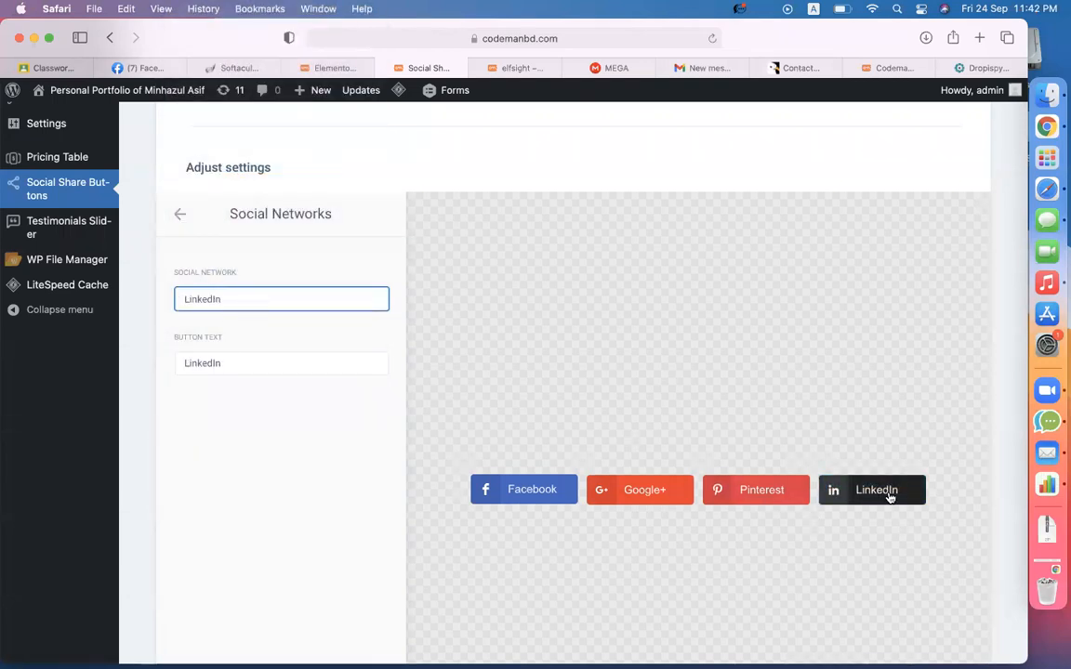
{"action": "left_click", "coordinate": [181, 213]}
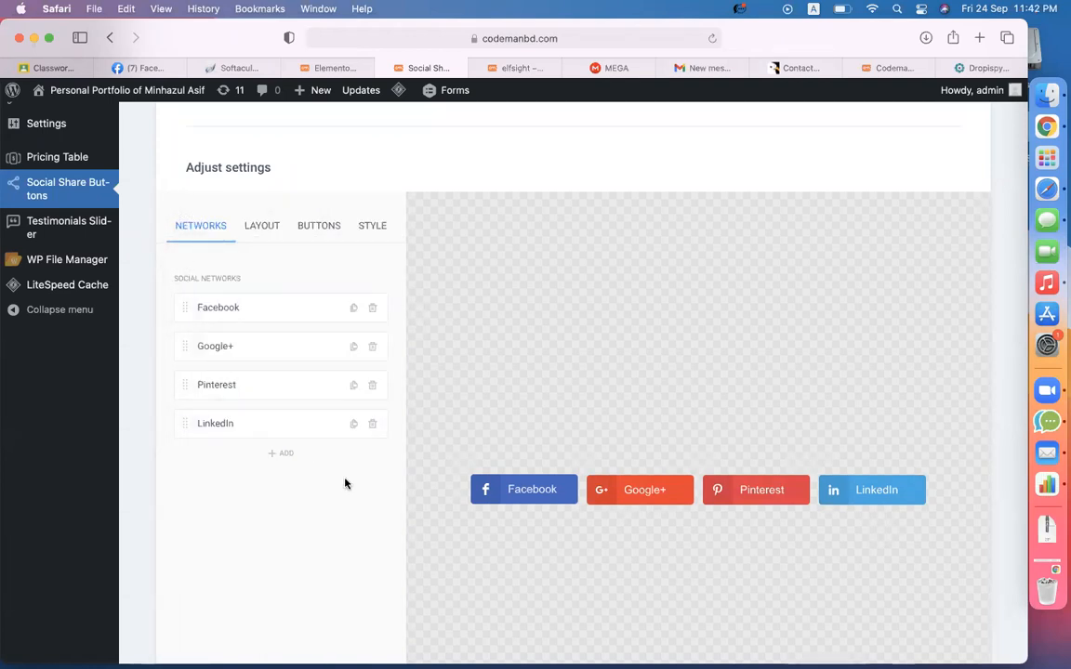
- Set the widget's layout Location to Floating and Position to Left
{"action": "left_click", "coordinate": [263, 228]}
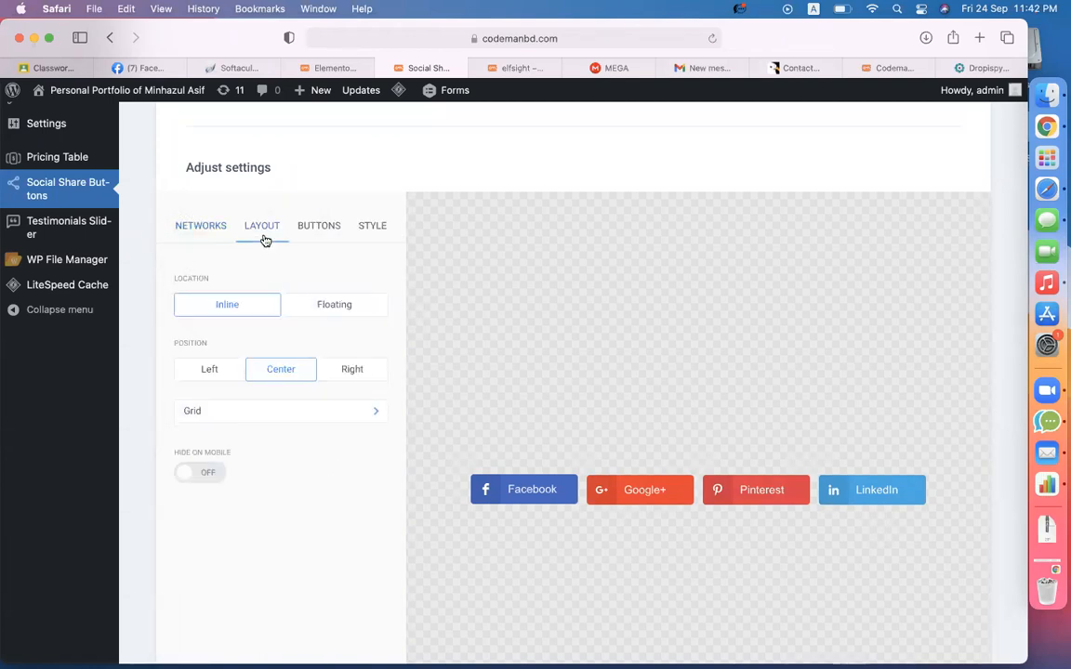
{"action": "left_click", "coordinate": [334, 310]}
{"action": "scroll", "coordinate": [614, 448], "scroll_direction": "down", "scroll_amount": 5}
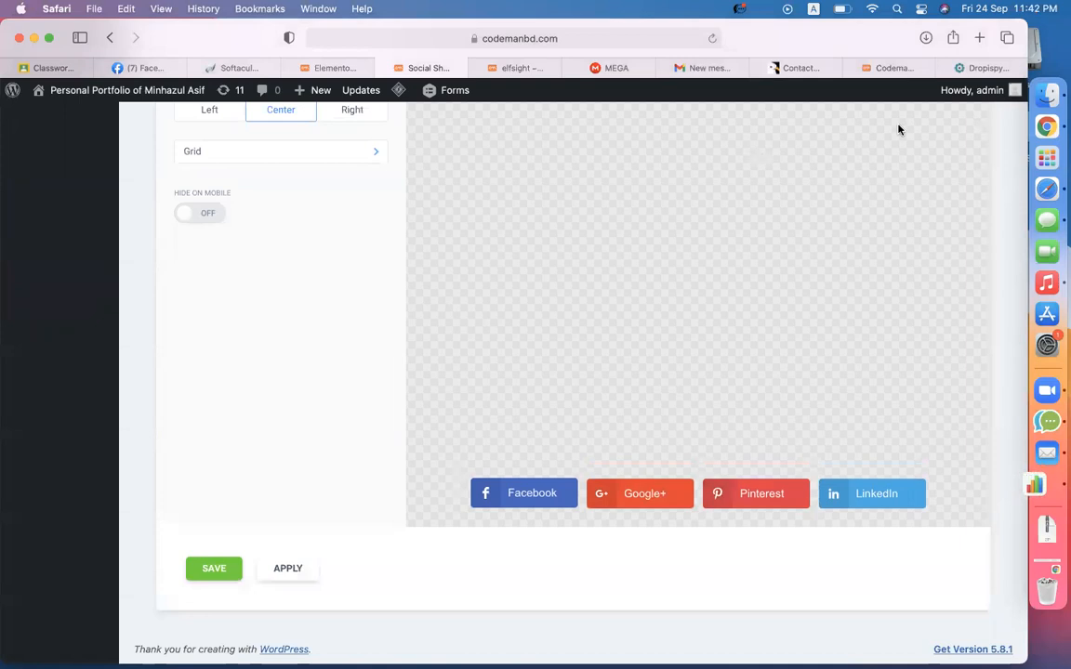
{"action": "left_click", "coordinate": [999, 68]}
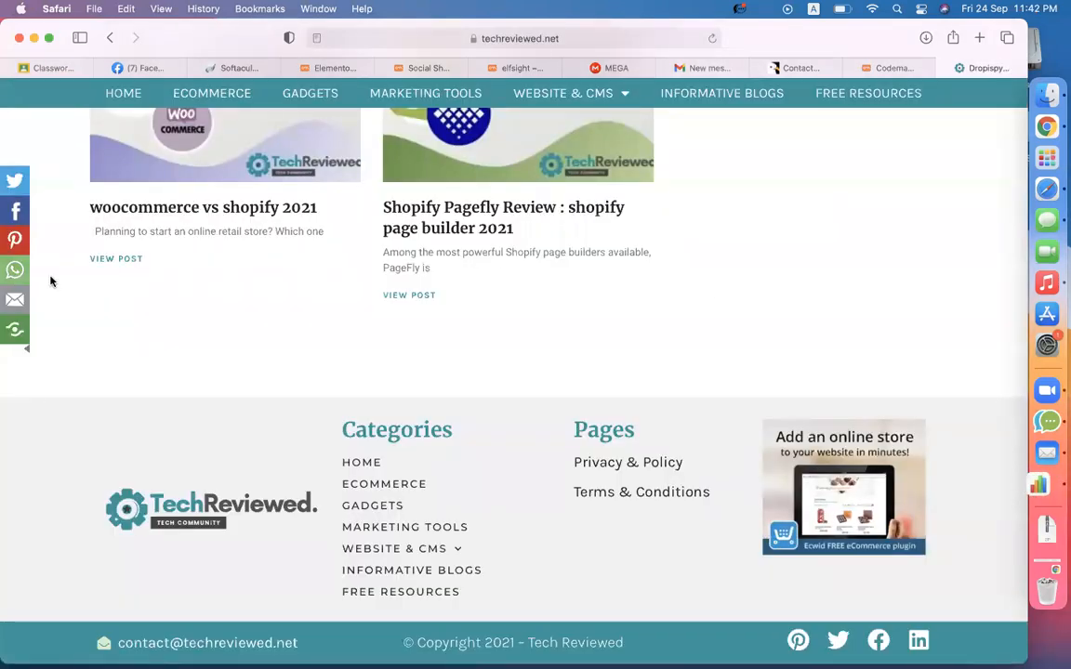
{"action": "left_click", "coordinate": [445, 68]}
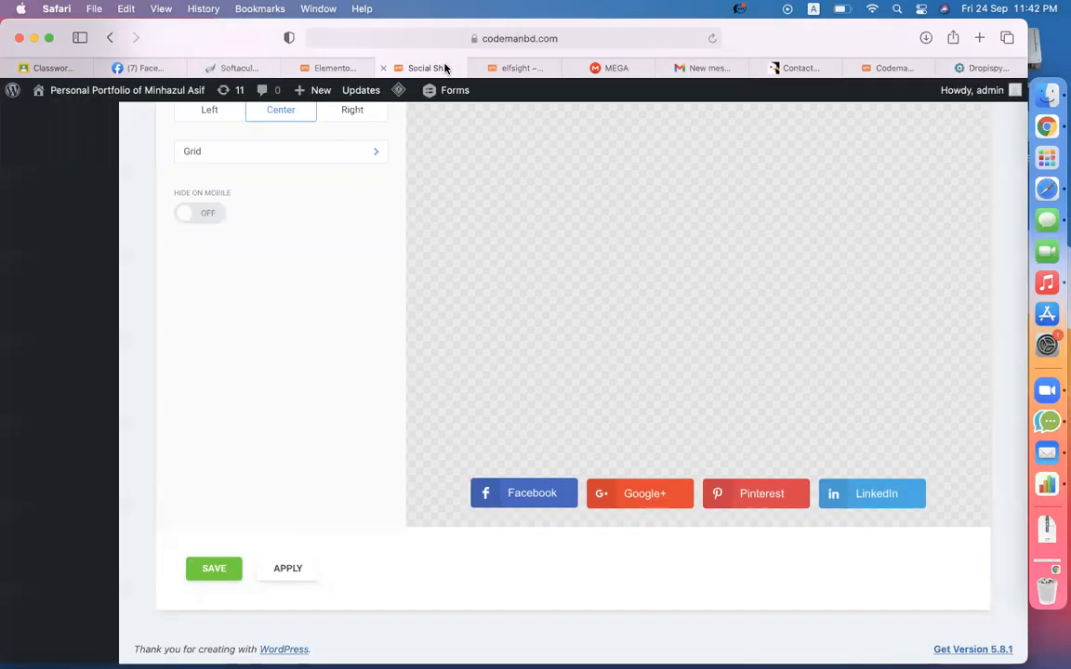
{"action": "scroll", "coordinate": [490, 311], "scroll_direction": "up", "scroll_amount": 5}
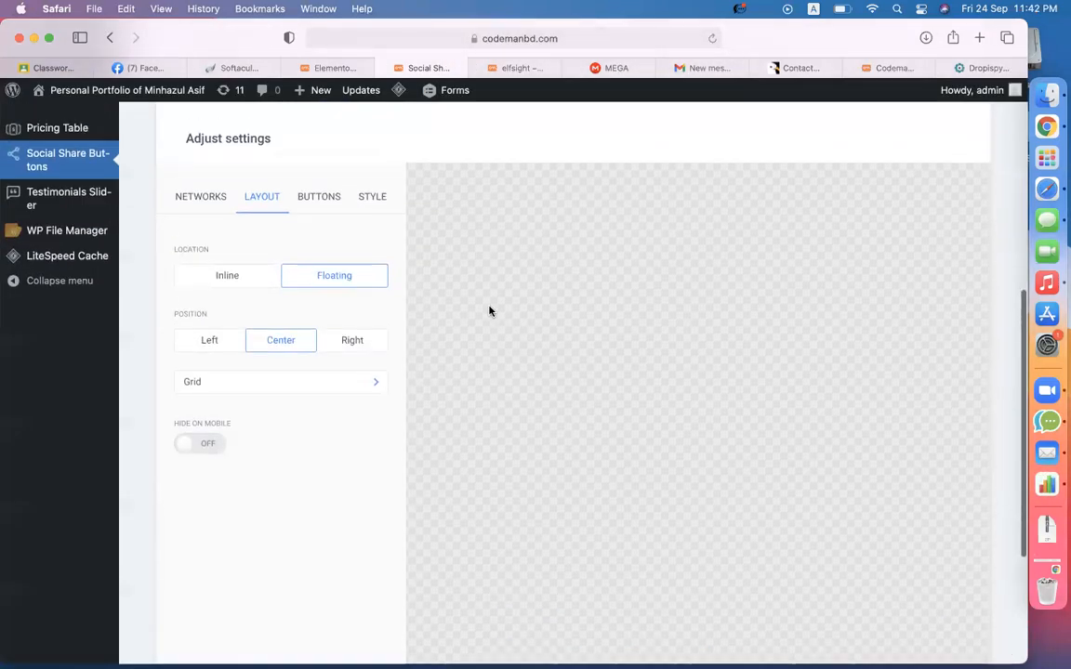
{"action": "left_click", "coordinate": [220, 343]}
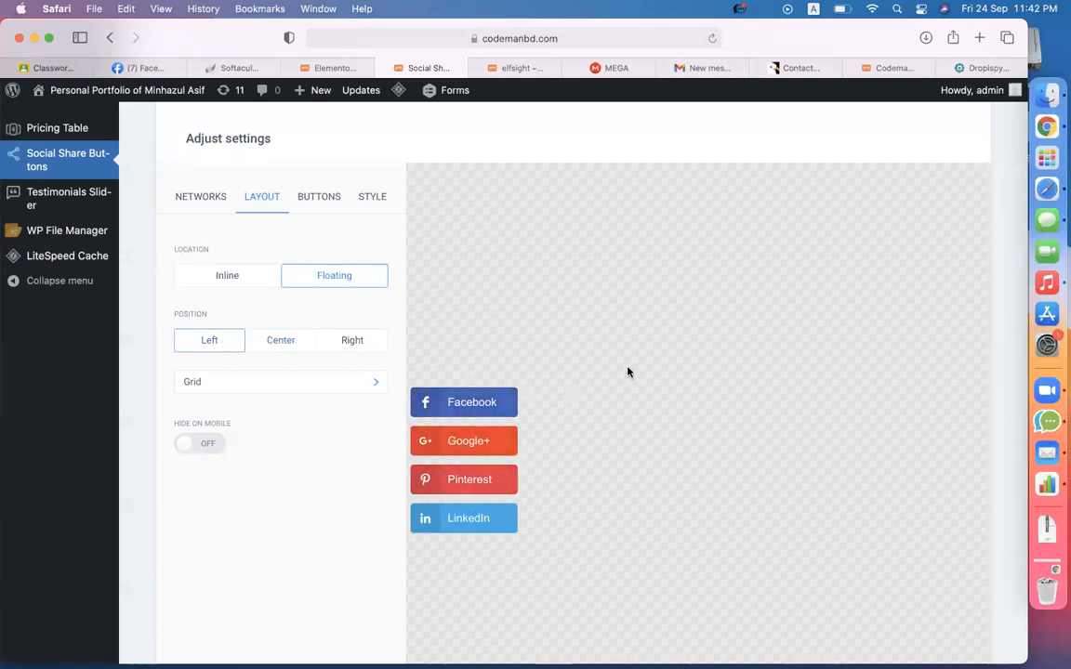
{"action": "scroll", "coordinate": [628, 371], "scroll_direction": "down", "scroll_amount": 4}
{"action": "scroll", "coordinate": [628, 371], "scroll_direction": "down", "scroll_amount": 2}
{"action": "scroll", "coordinate": [629, 371], "scroll_direction": "up", "scroll_amount": 3}
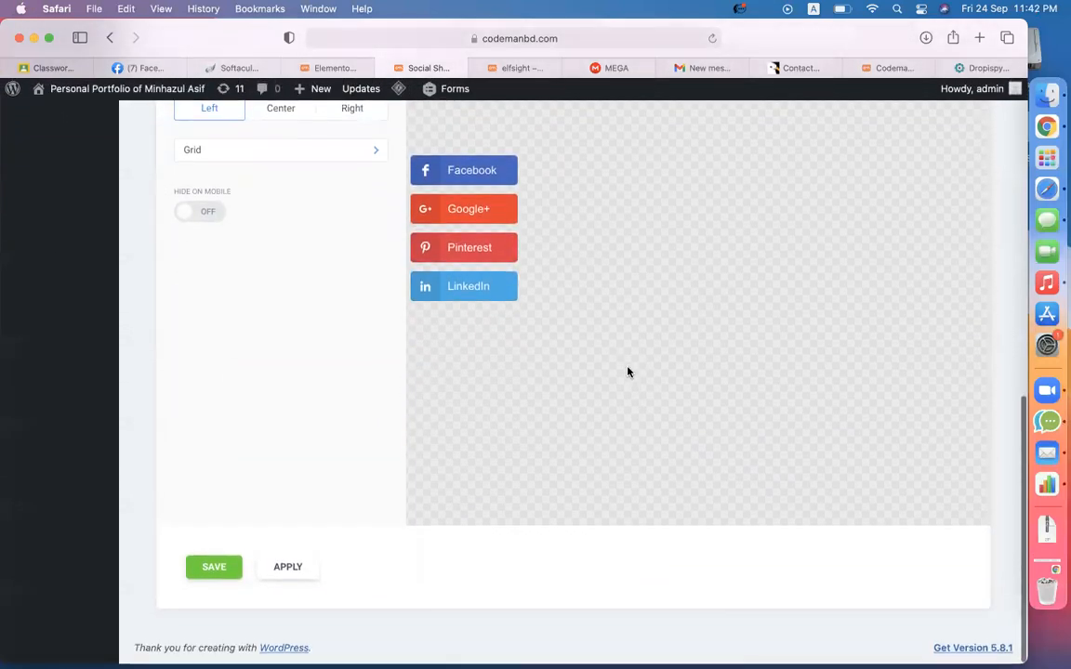
{"action": "scroll", "coordinate": [794, 273], "scroll_direction": "up", "scroll_amount": 4}
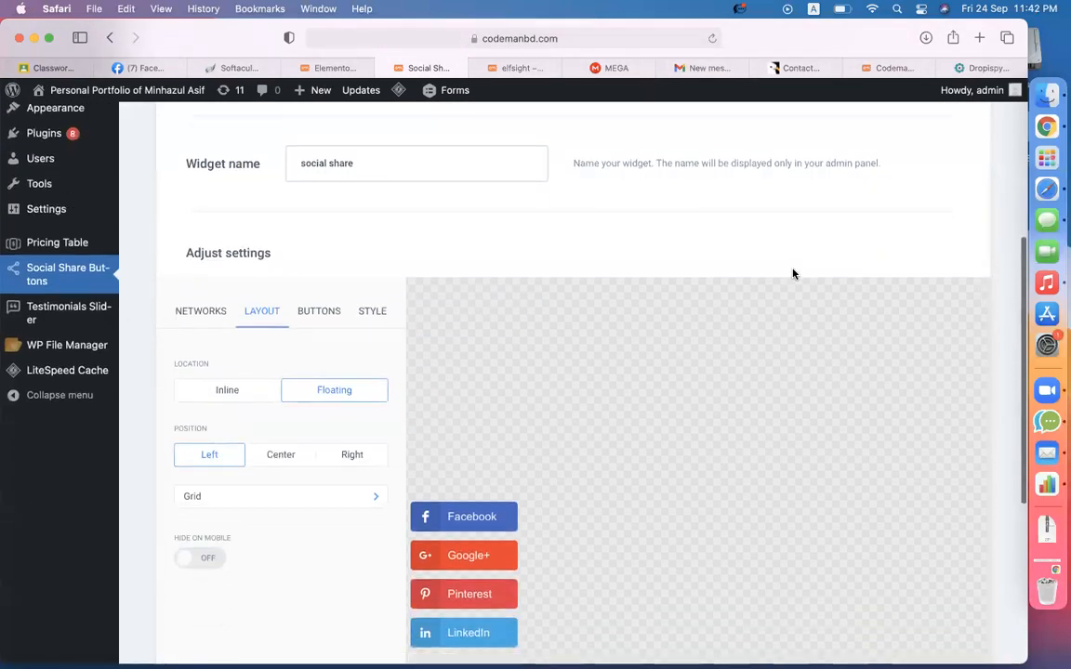
{"action": "scroll", "coordinate": [320, 289], "scroll_direction": "down", "scroll_amount": 2}
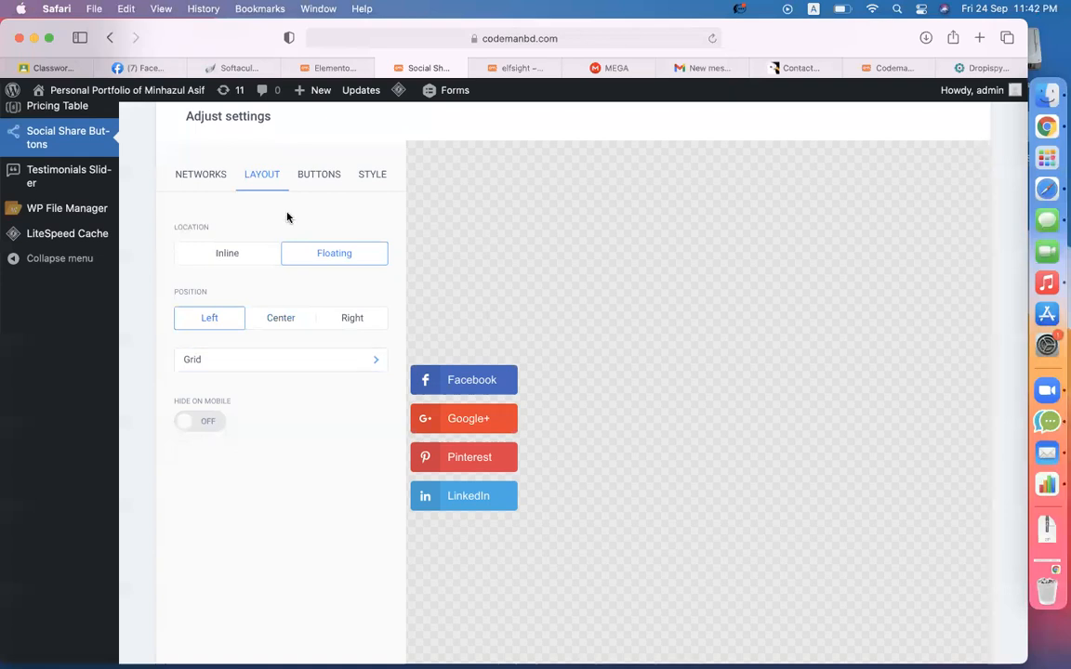
- Make the share buttons show icons only, without labels
{"action": "left_click", "coordinate": [313, 177]}
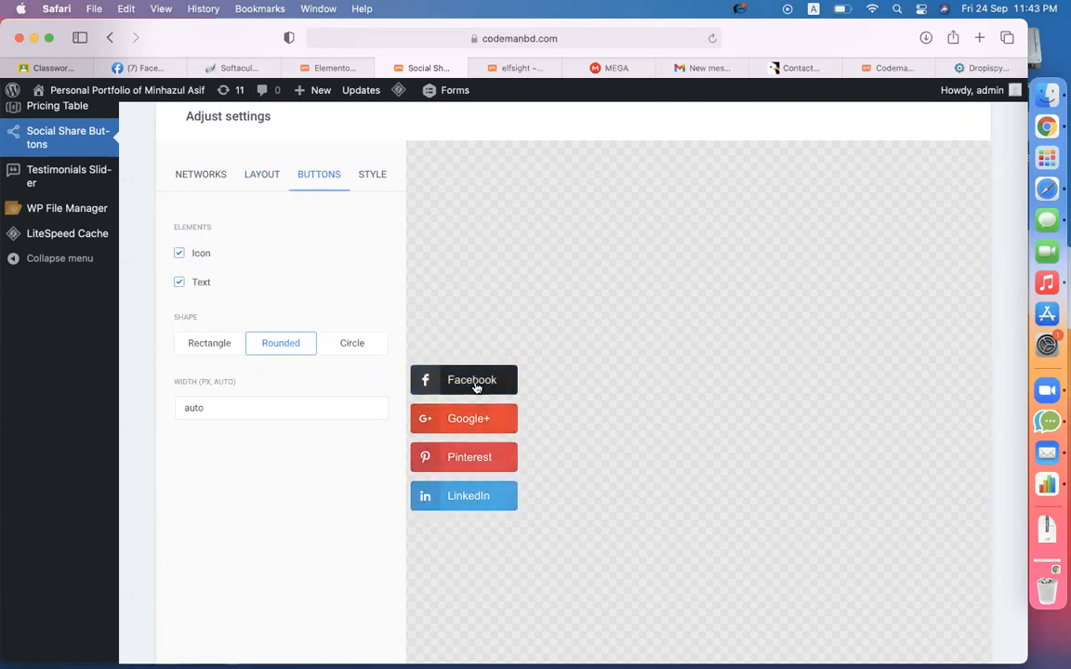
{"action": "left_click", "coordinate": [178, 283]}
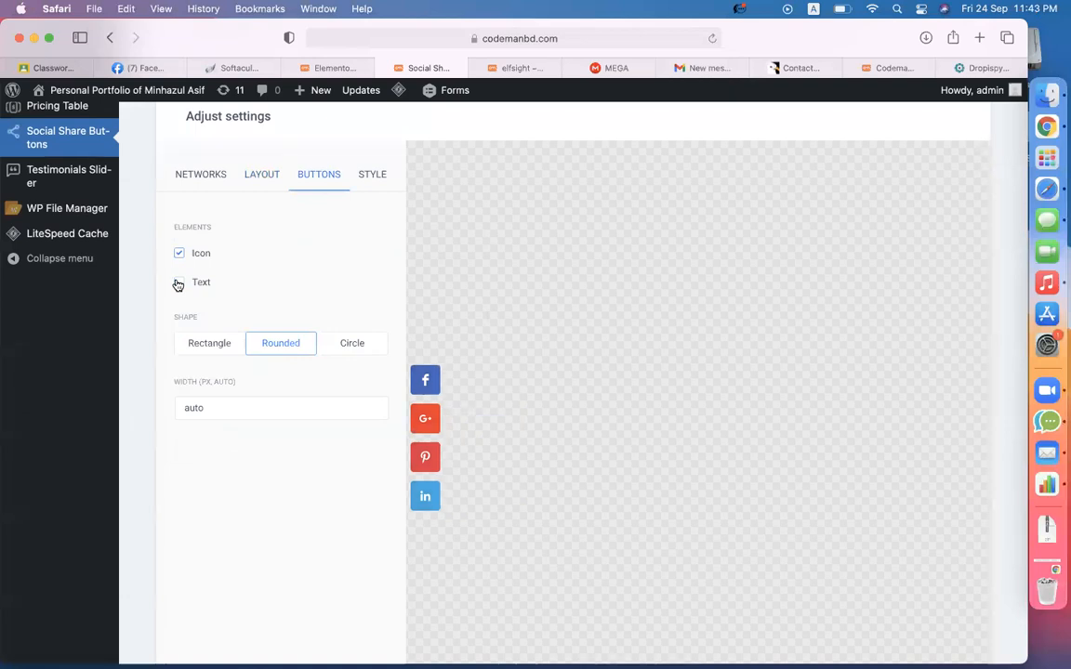
{"action": "scroll", "coordinate": [511, 419], "scroll_direction": "down", "scroll_amount": 2}
{"action": "scroll", "coordinate": [512, 418], "scroll_direction": "up", "scroll_amount": 2}
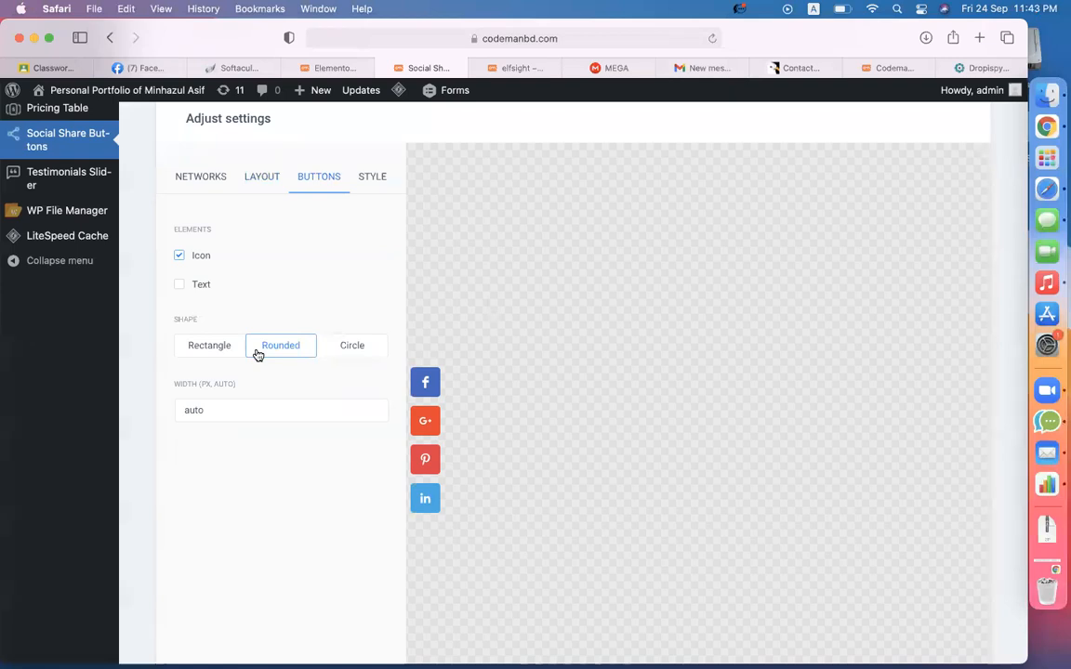
- Try Rectangle, Circle and Rounded button shapes, settling on Circle
{"action": "left_click", "coordinate": [218, 353]}
{"action": "scroll", "coordinate": [415, 368], "scroll_direction": "up", "scroll_amount": 5}
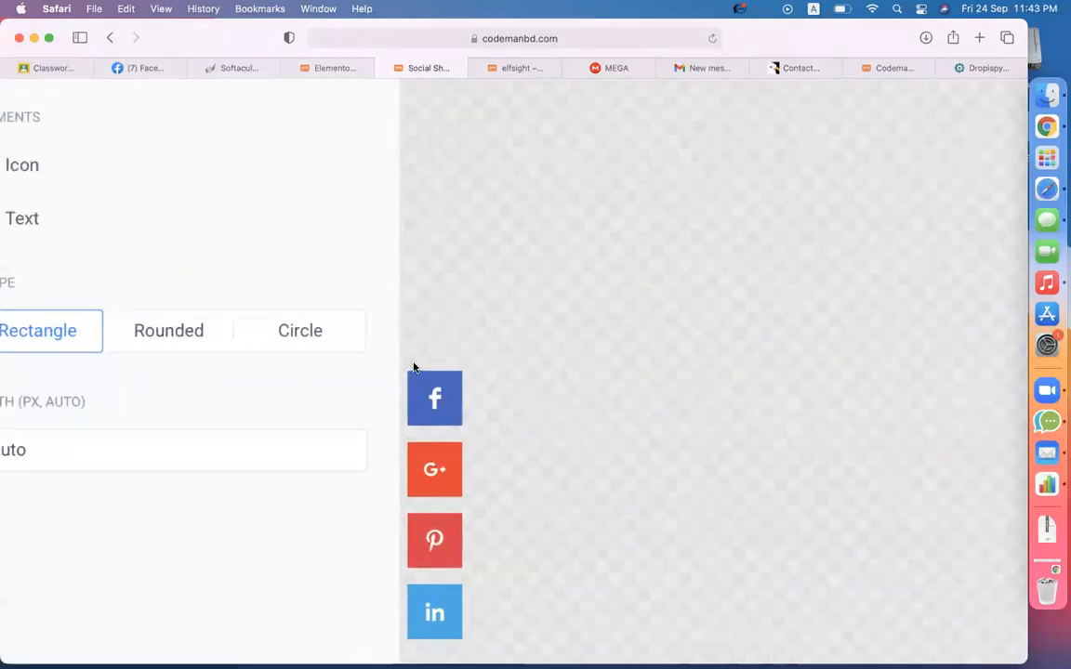
{"action": "left_click", "coordinate": [265, 327]}
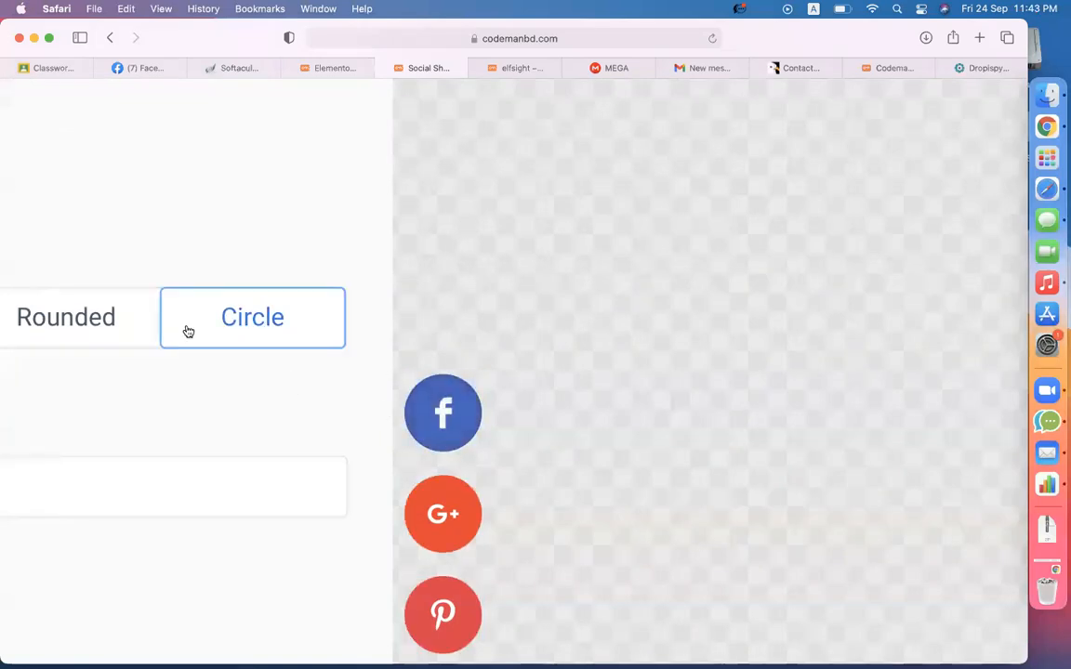
{"action": "left_click", "coordinate": [59, 327]}
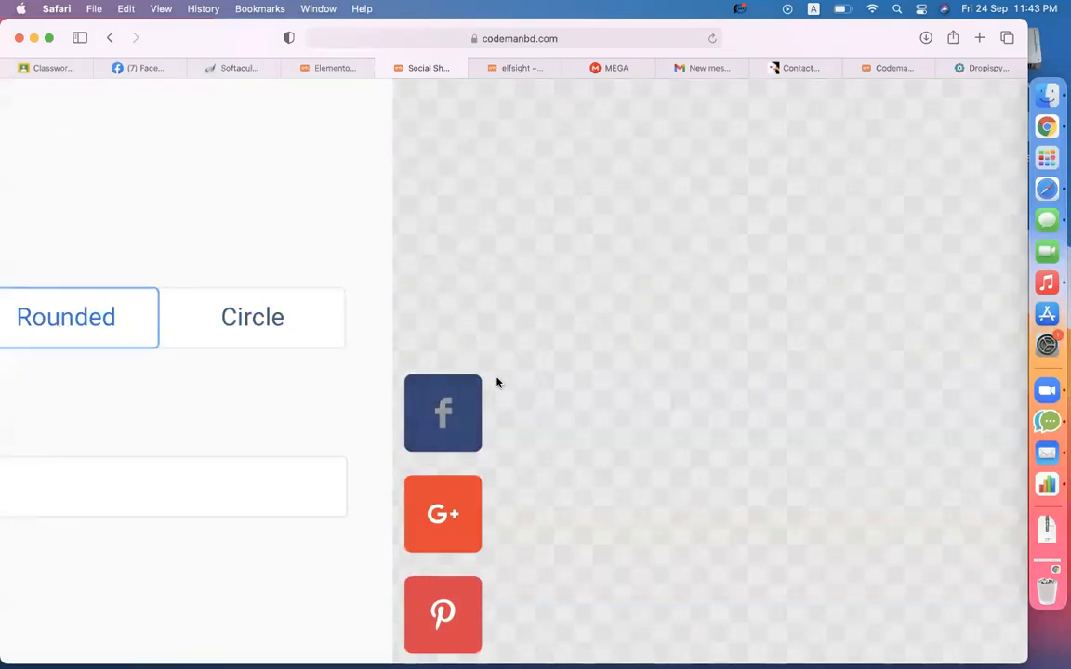
{"action": "left_click", "coordinate": [243, 319]}
{"action": "scroll", "coordinate": [517, 322], "scroll_direction": "down", "scroll_amount": 5}
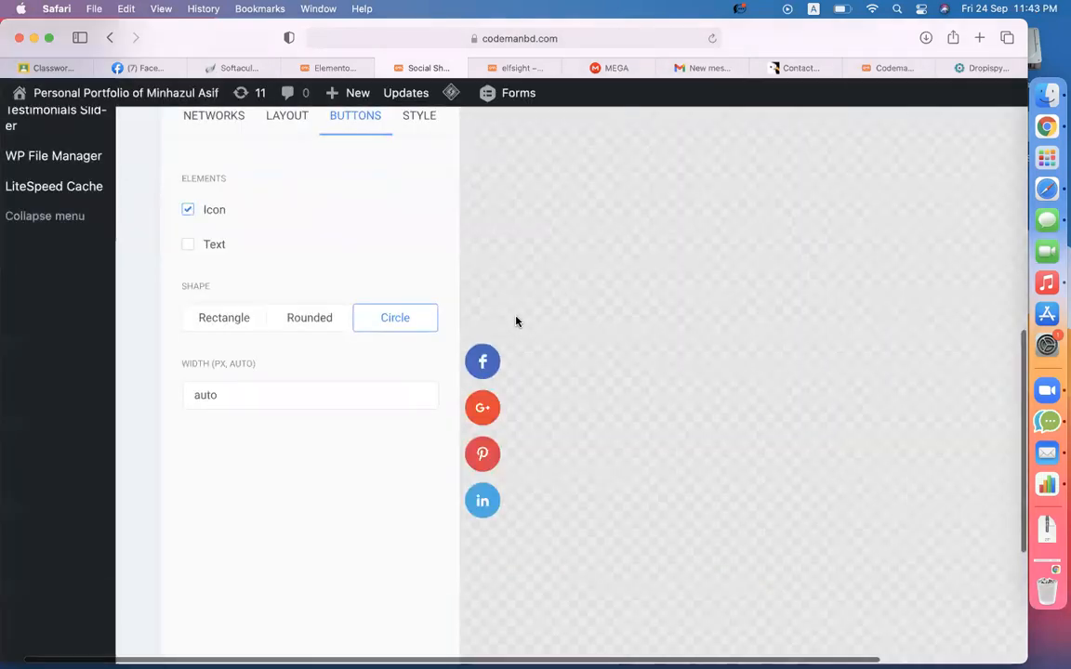
{"action": "scroll", "coordinate": [260, 453], "scroll_direction": "up", "scroll_amount": 1}
{"action": "scroll", "coordinate": [260, 453], "scroll_direction": "up", "scroll_amount": 1}
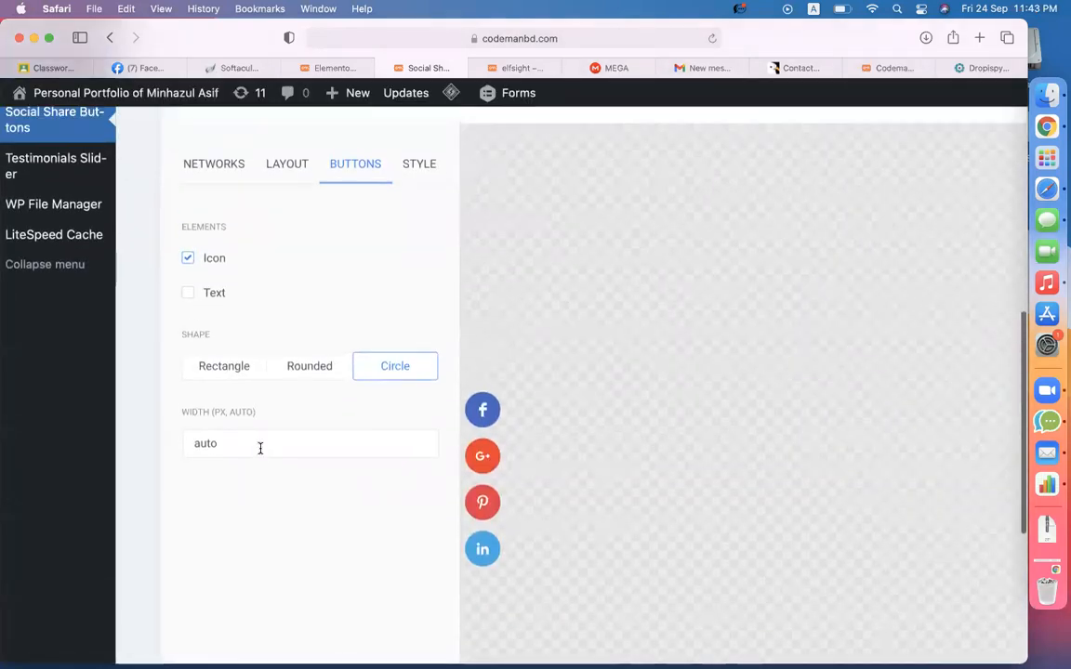
{"action": "left_click", "coordinate": [420, 166]}
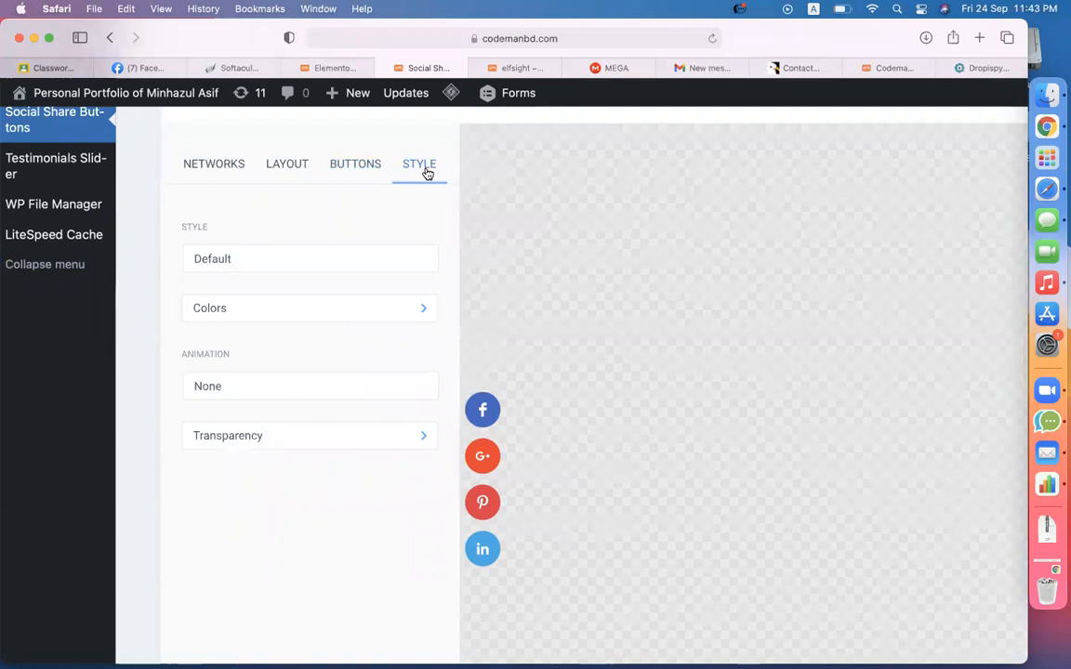
- Set the button style to Classic after trying Material and Flat
{"action": "left_click", "coordinate": [303, 265]}
{"action": "left_click", "coordinate": [372, 215]}
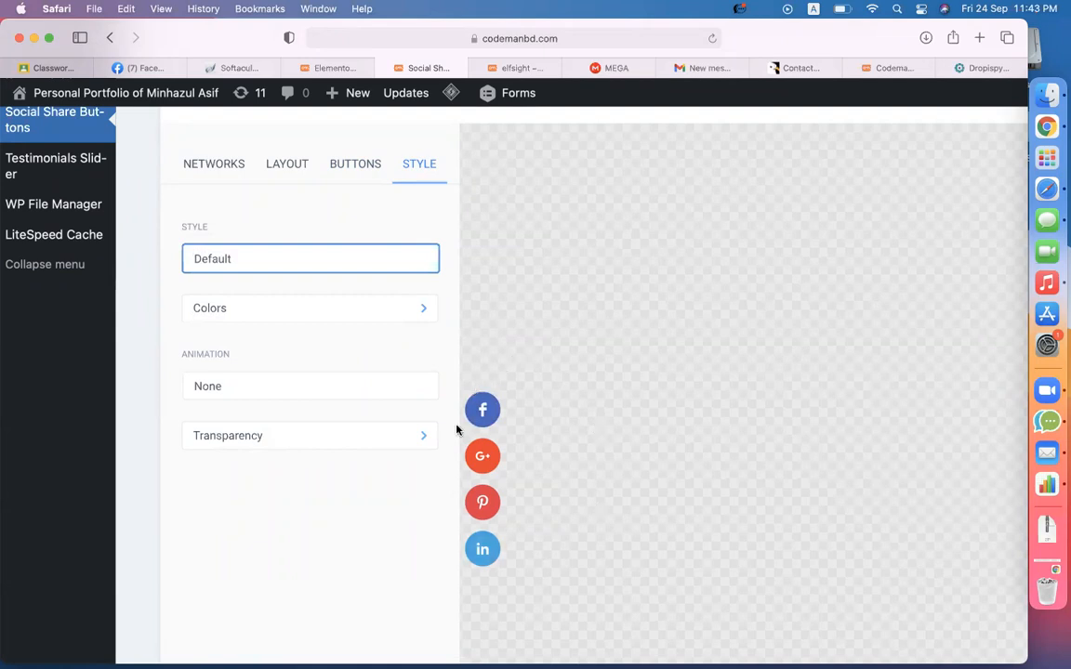
{"action": "scroll", "coordinate": [582, 362], "scroll_direction": "down", "scroll_amount": 3}
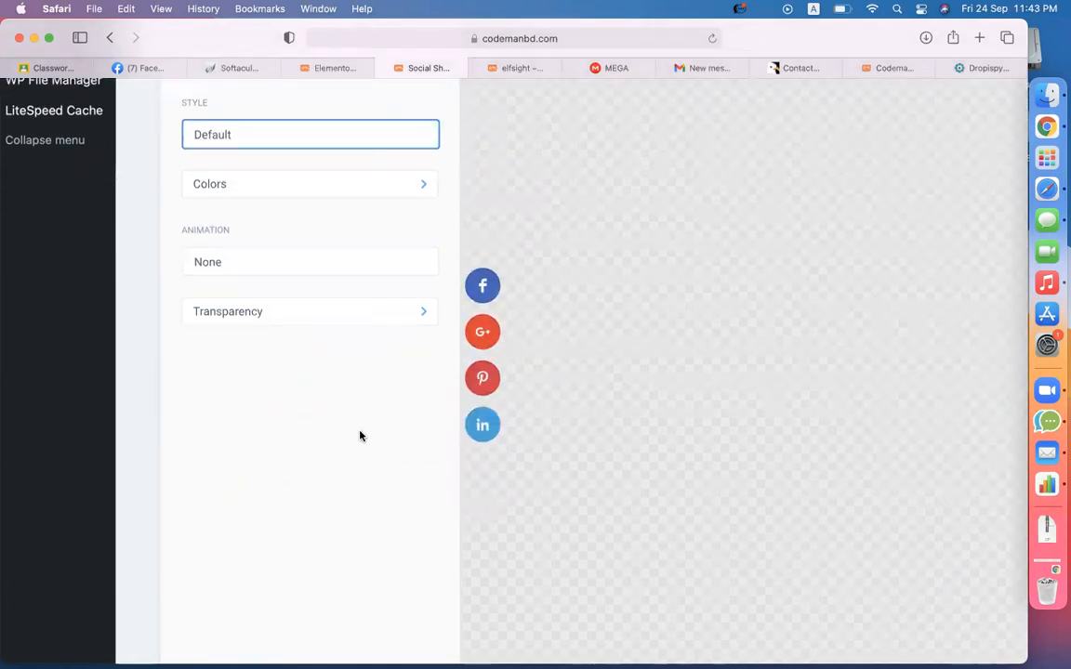
{"action": "scroll", "coordinate": [360, 436], "scroll_direction": "up", "scroll_amount": 1}
{"action": "scroll", "coordinate": [359, 437], "scroll_direction": "up", "scroll_amount": 1}
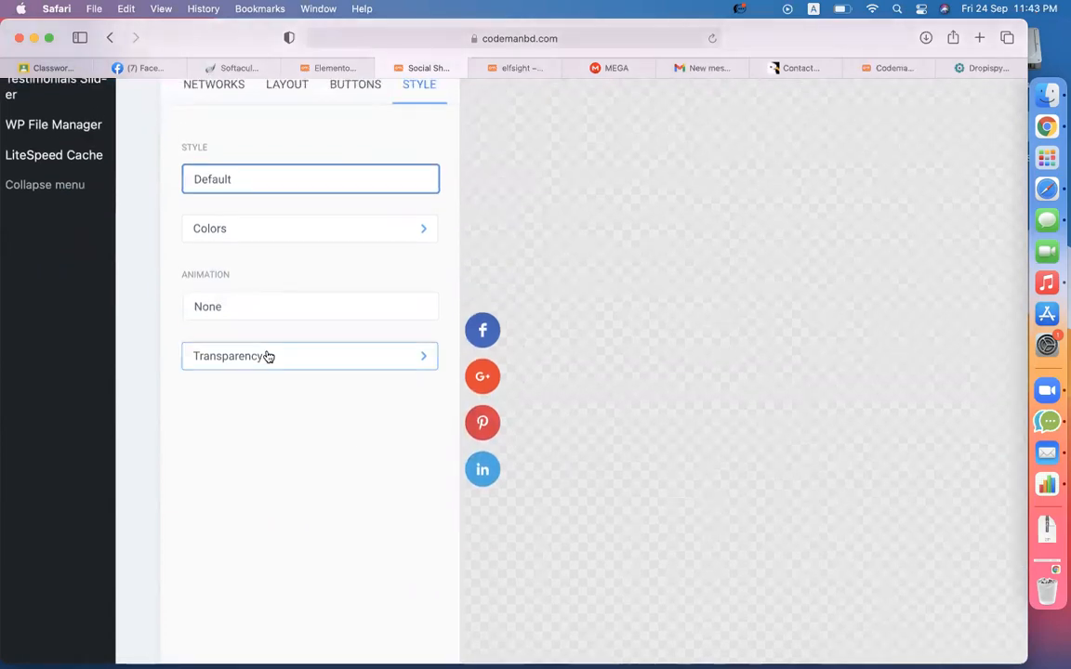
{"action": "scroll", "coordinate": [267, 352], "scroll_direction": "up", "scroll_amount": 2}
{"action": "left_click", "coordinate": [243, 240]}
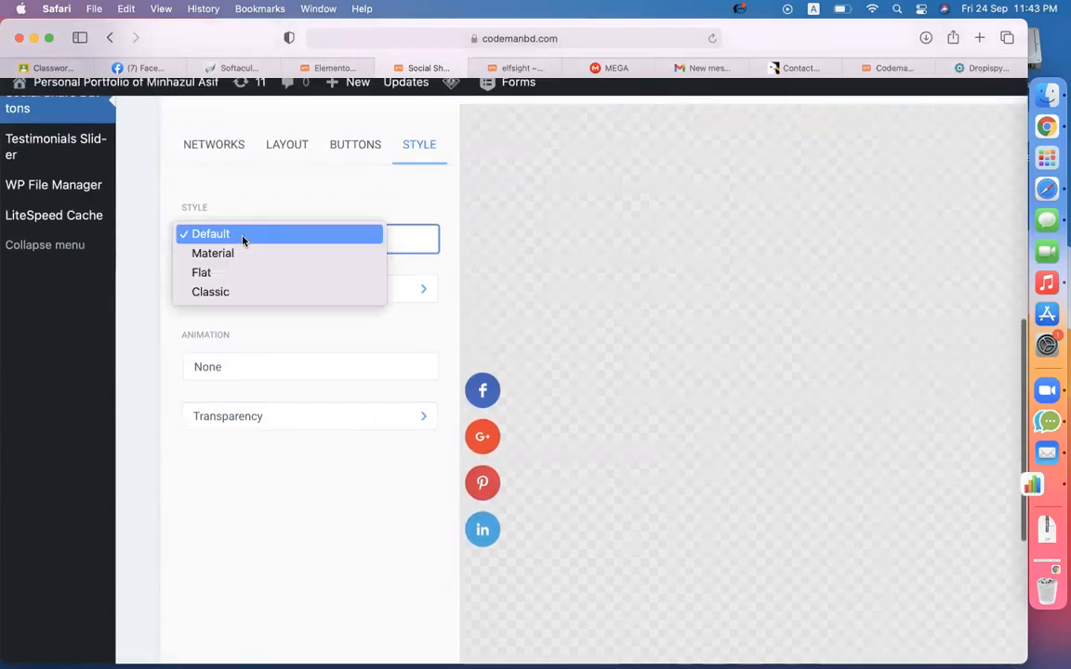
{"action": "left_click", "coordinate": [227, 252]}
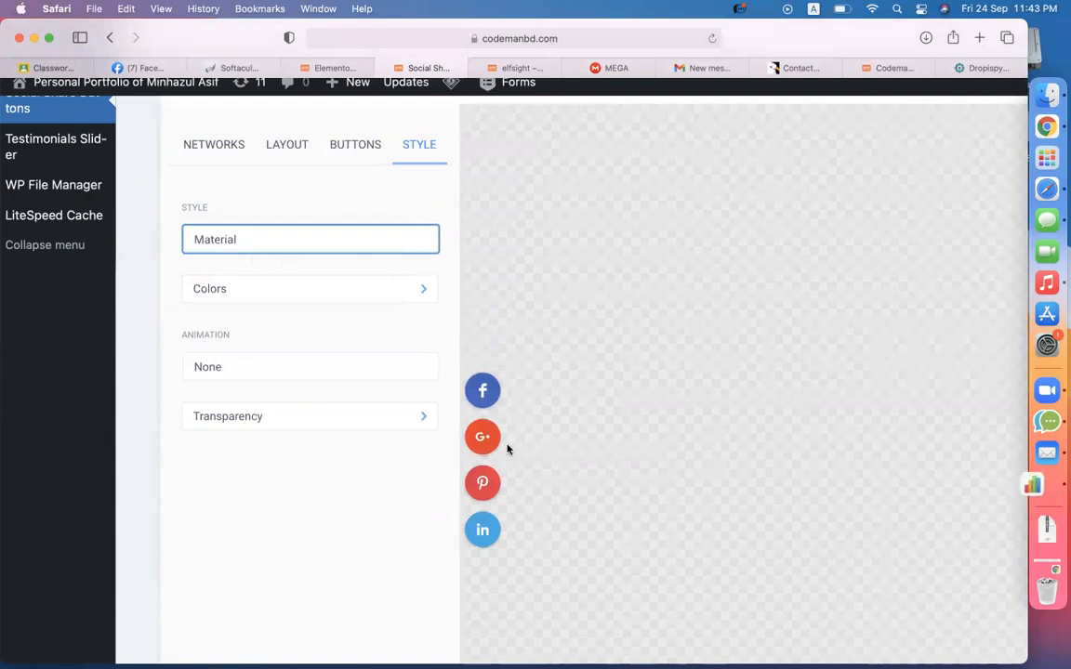
{"action": "left_click", "coordinate": [289, 248]}
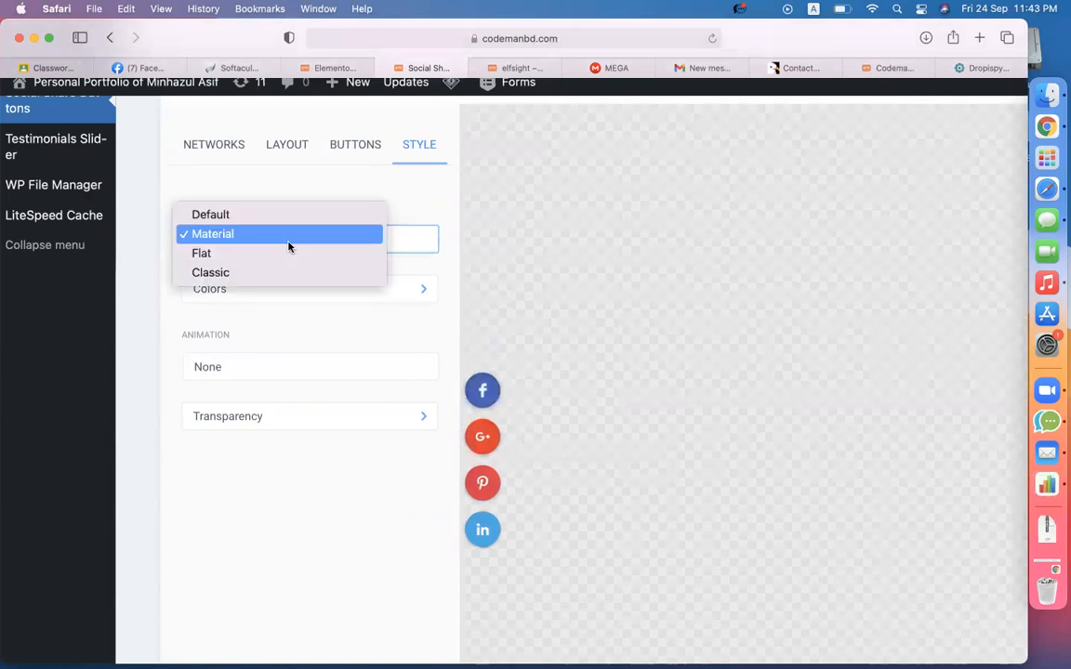
{"action": "left_click", "coordinate": [258, 259]}
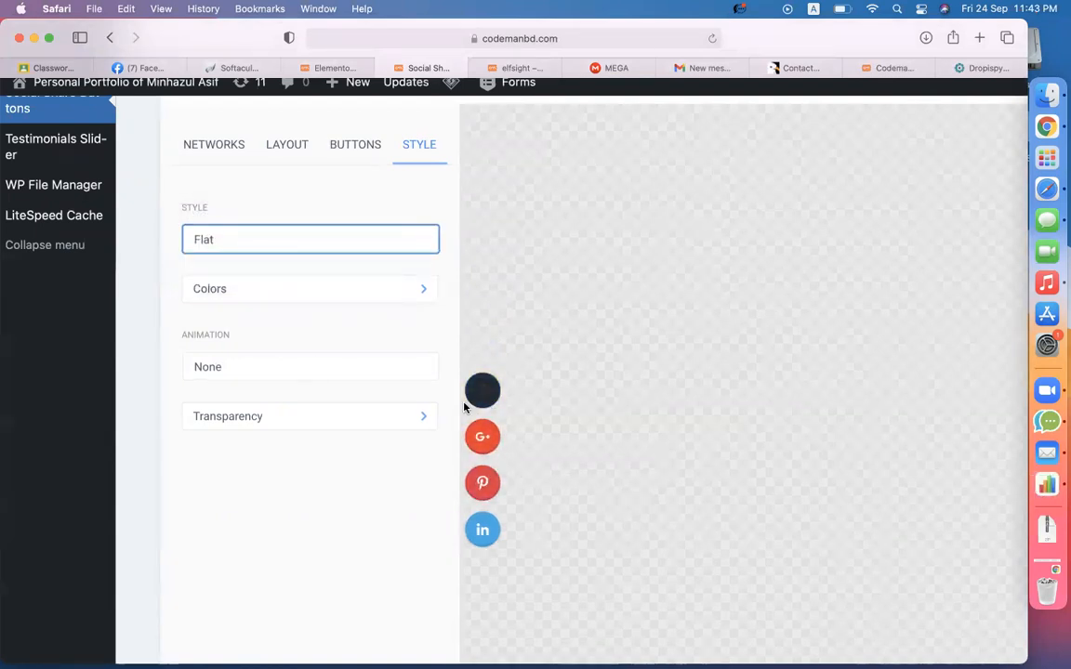
{"action": "left_click", "coordinate": [240, 244]}
{"action": "left_click", "coordinate": [220, 255]}
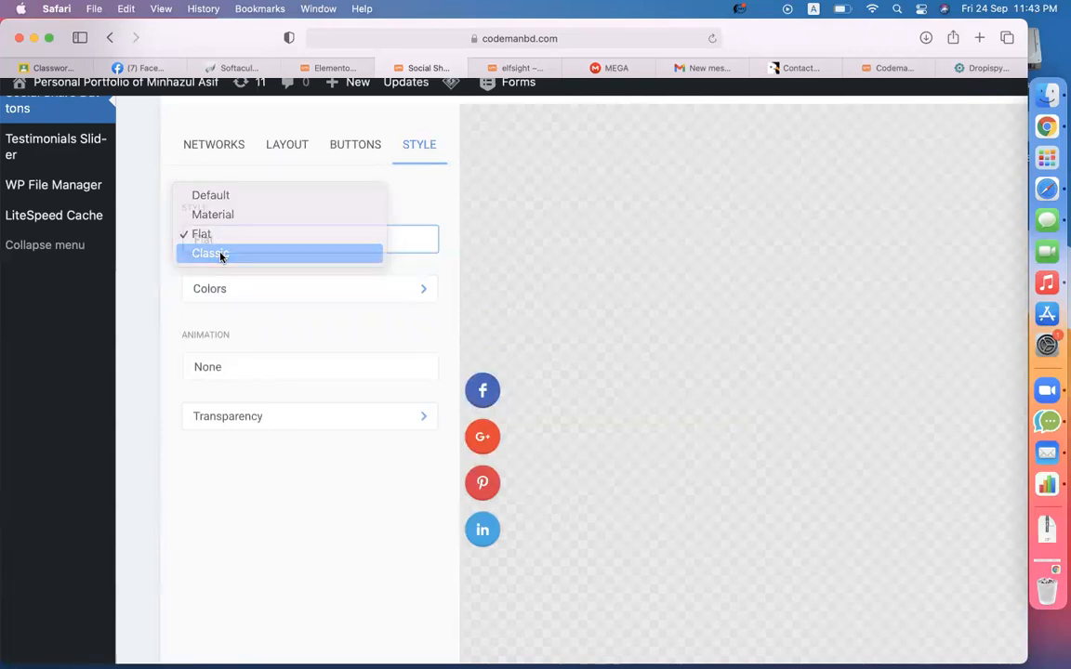
- Try white hover background and black hover icons, then revert to white icons on black
{"action": "left_click", "coordinate": [262, 294]}
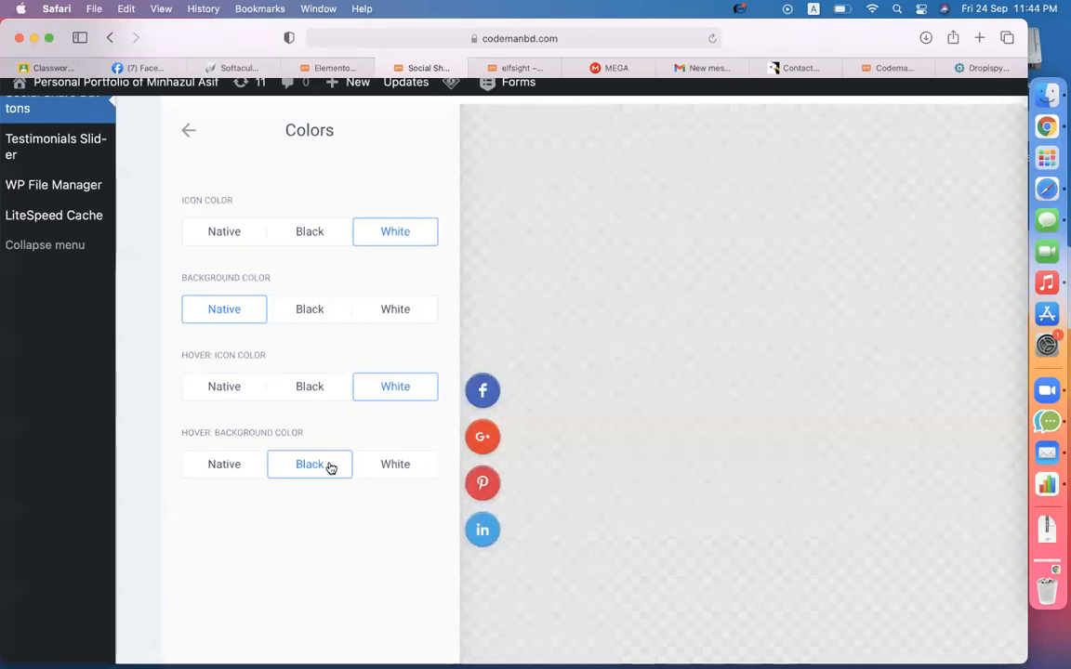
{"action": "left_click", "coordinate": [389, 471]}
{"action": "left_click", "coordinate": [319, 390]}
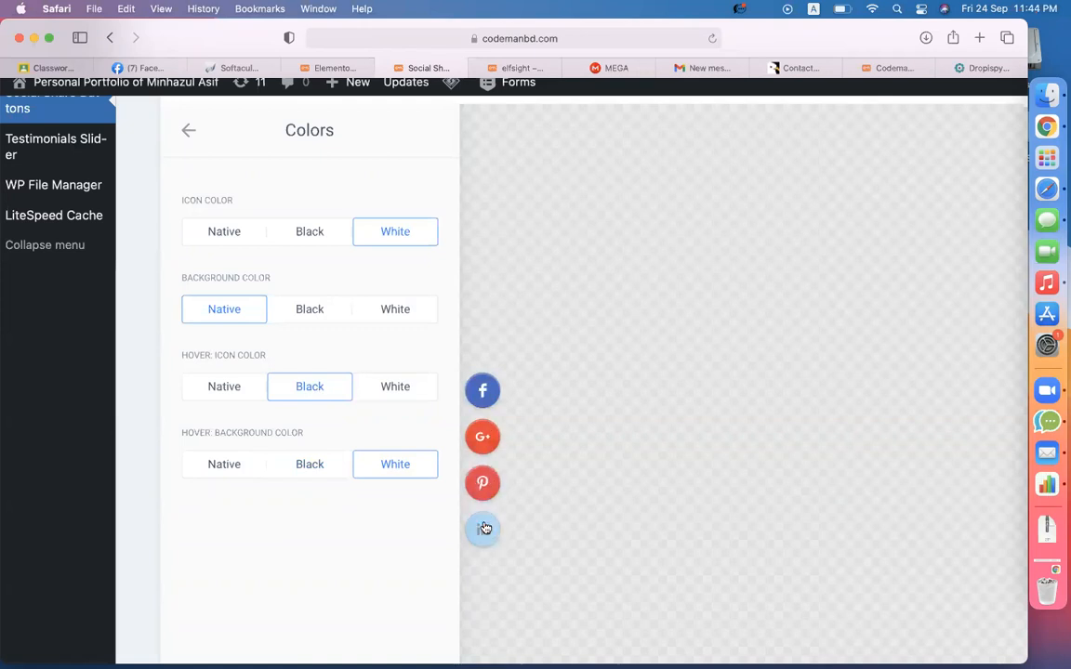
{"action": "left_click", "coordinate": [400, 385]}
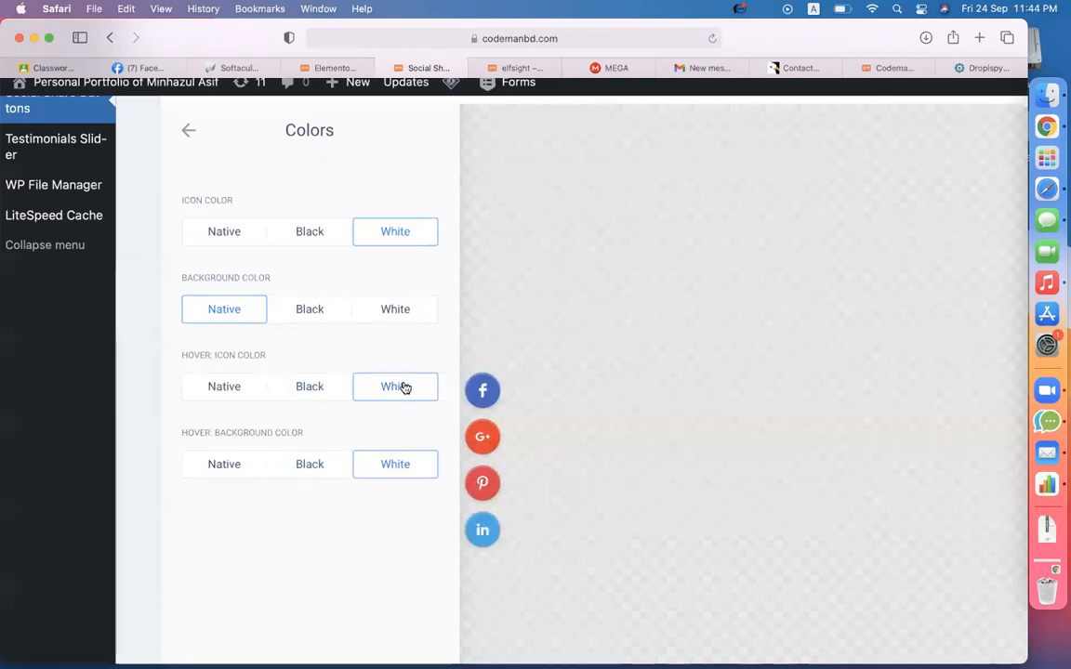
{"action": "left_click", "coordinate": [308, 465]}
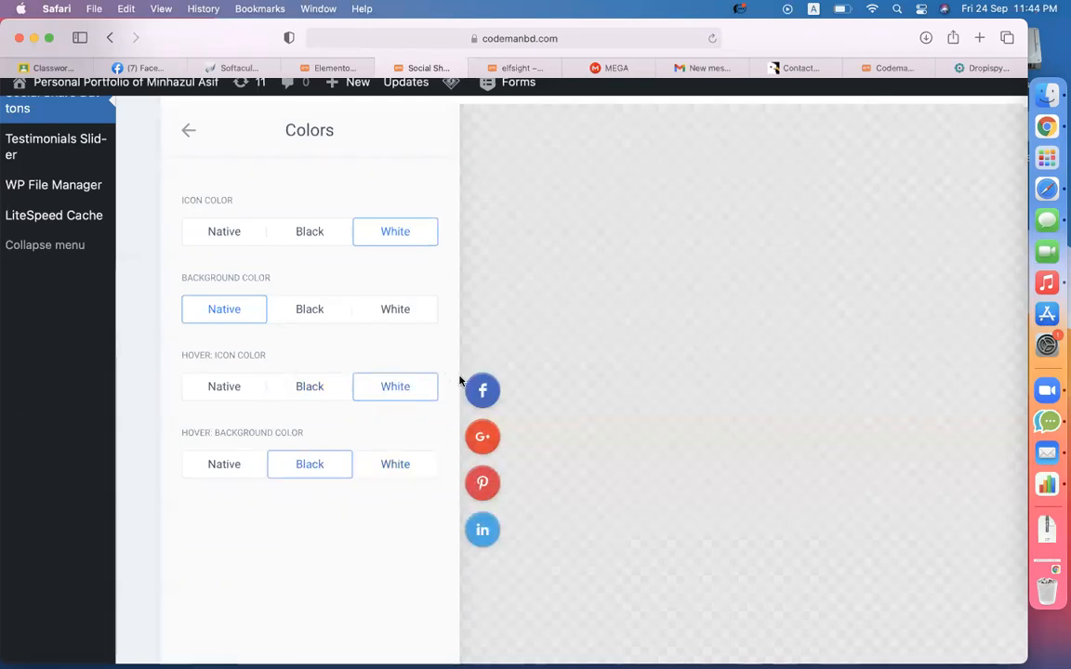
{"action": "left_click", "coordinate": [186, 131]}
- Set the button animation to Slide after trying Bounce, Fly and Rotate, then show Transparency
{"action": "left_click", "coordinate": [270, 372]}
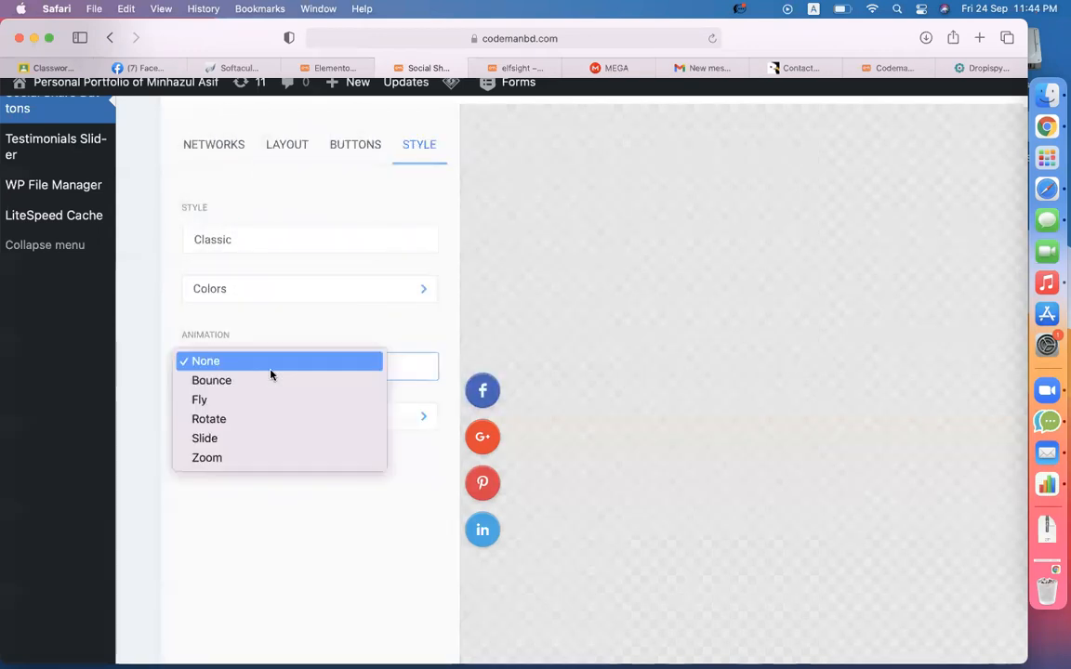
{"action": "left_click", "coordinate": [256, 381]}
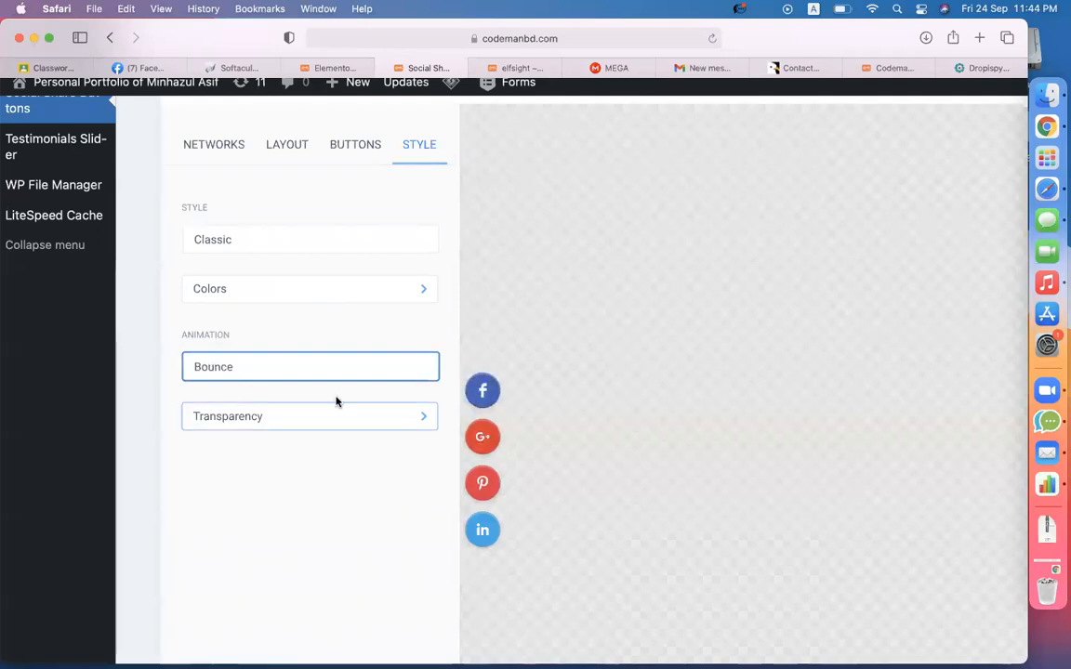
{"action": "left_click", "coordinate": [294, 372]}
{"action": "left_click", "coordinate": [251, 381]}
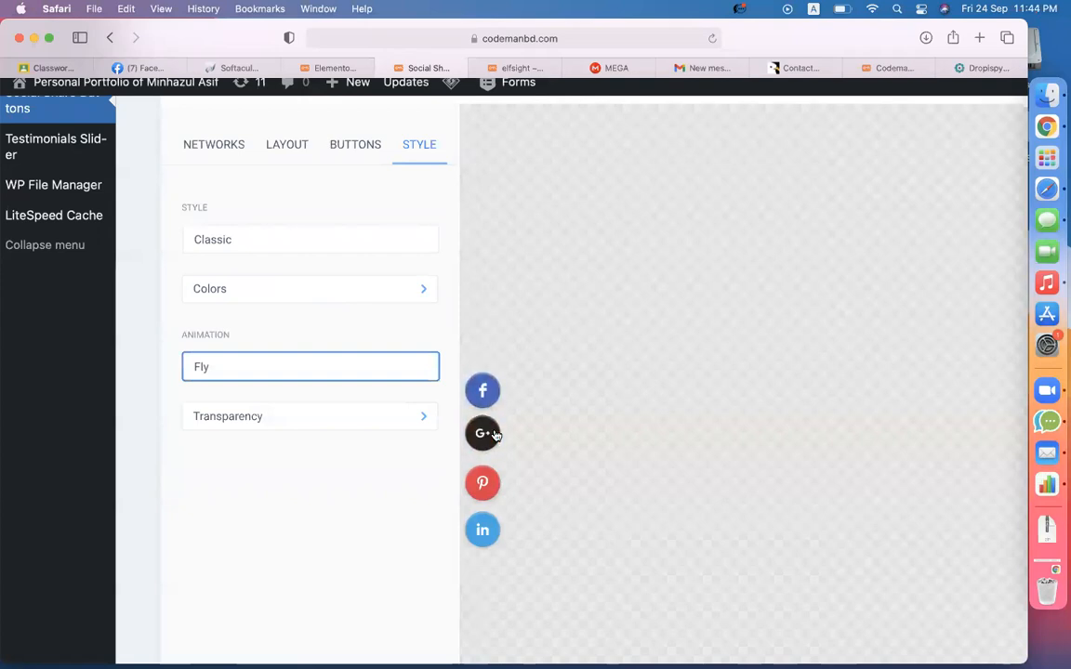
{"action": "left_click", "coordinate": [292, 377]}
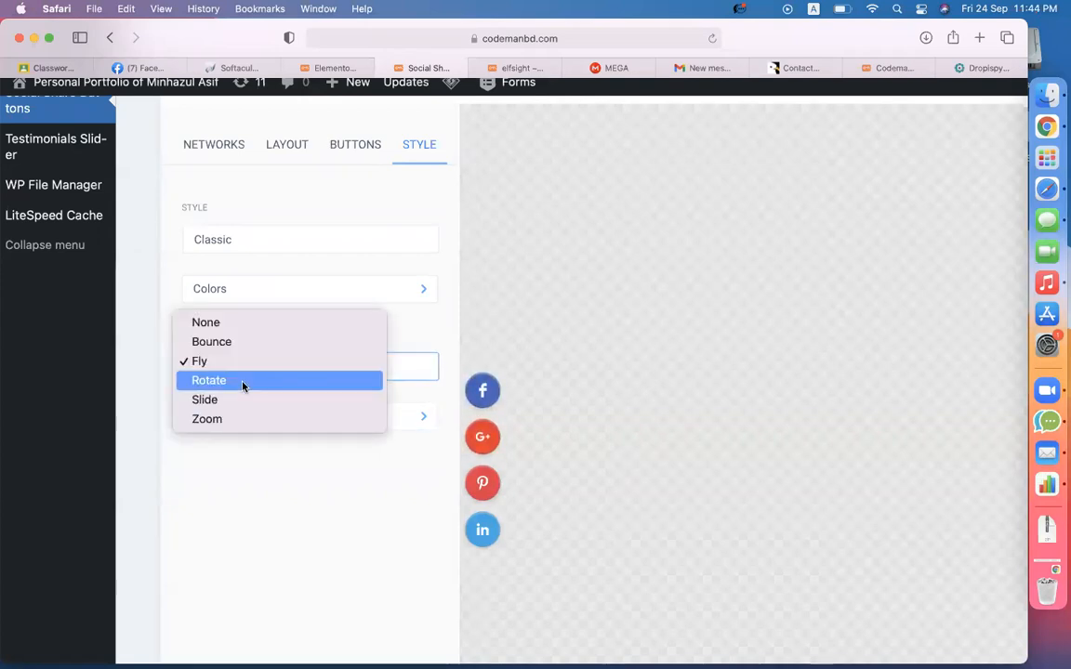
{"action": "left_click", "coordinate": [242, 383]}
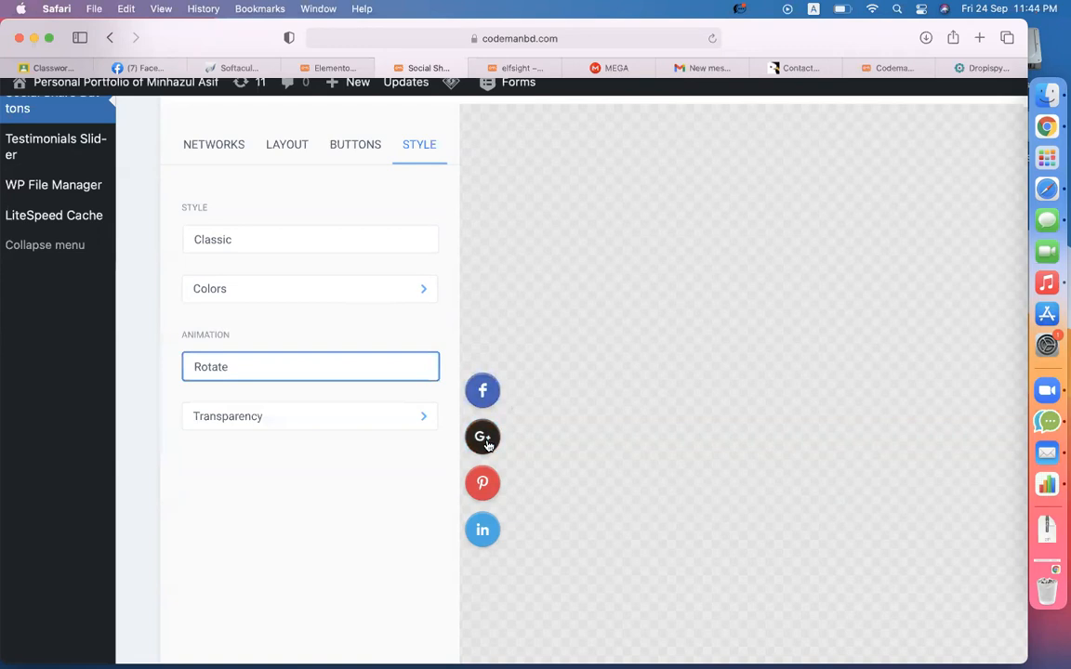
{"action": "left_click", "coordinate": [372, 370]}
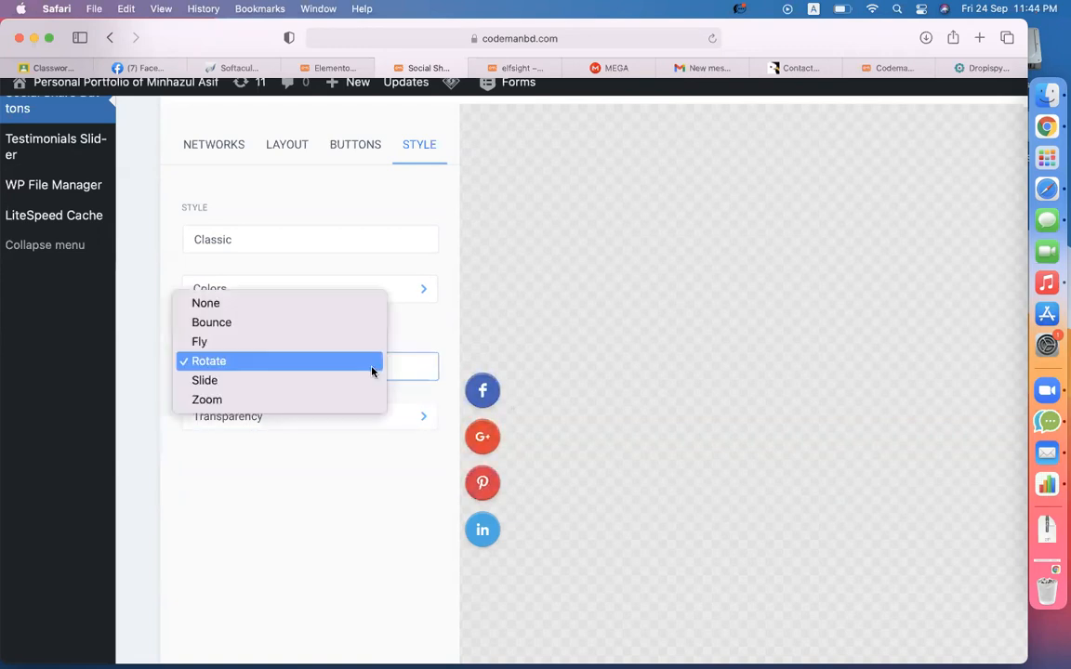
{"action": "left_click", "coordinate": [306, 382]}
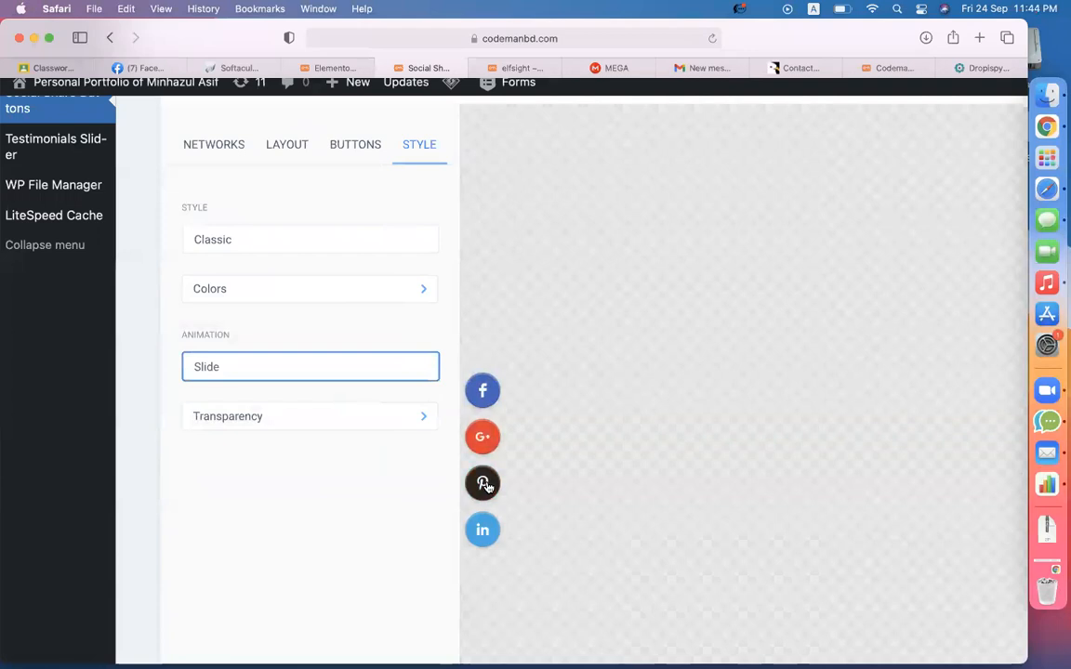
{"action": "left_click", "coordinate": [293, 425]}
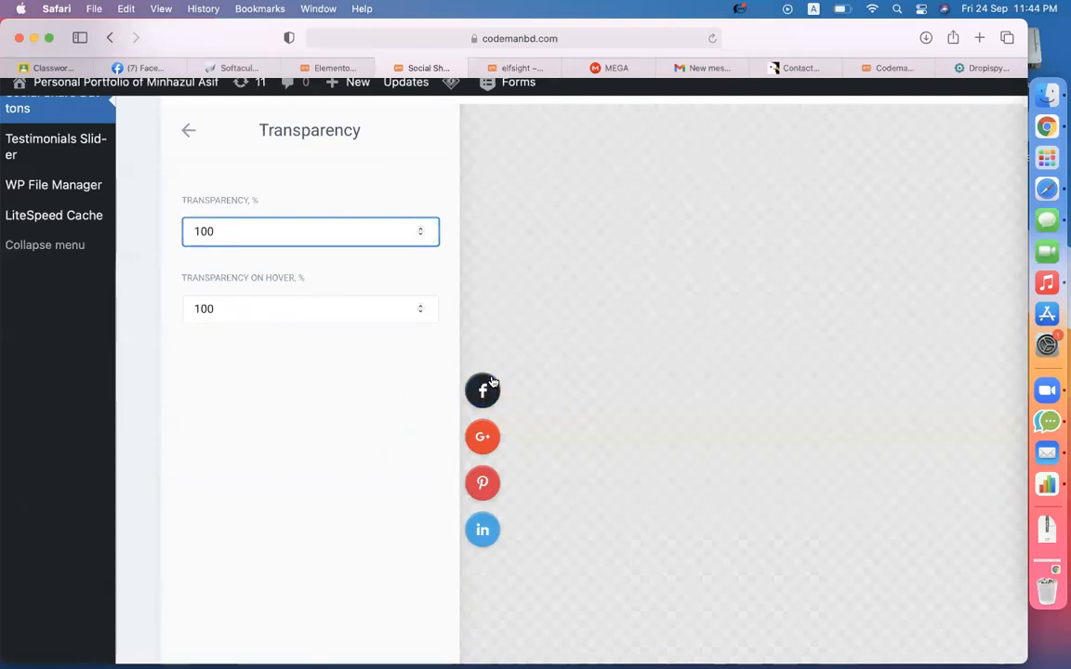
{"action": "left_click_drag", "start_coordinate": [248, 230], "coordinate": [181, 229]}
{"action": "type", "text": "80"}
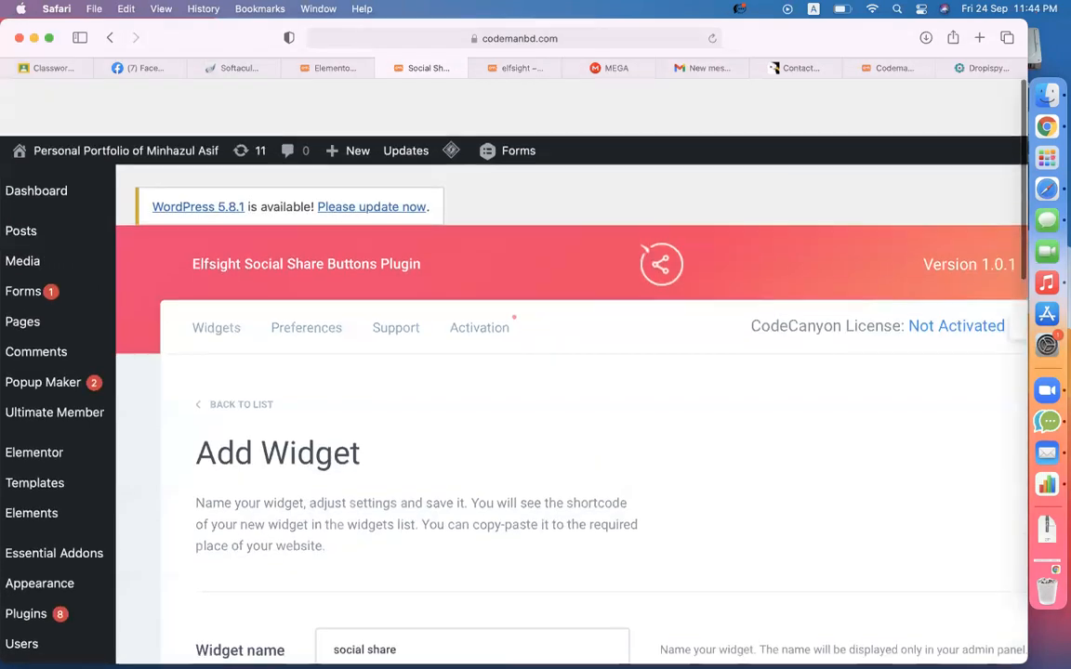
{"action": "scroll", "coordinate": [437, 390], "scroll_direction": "down", "scroll_amount": 10}
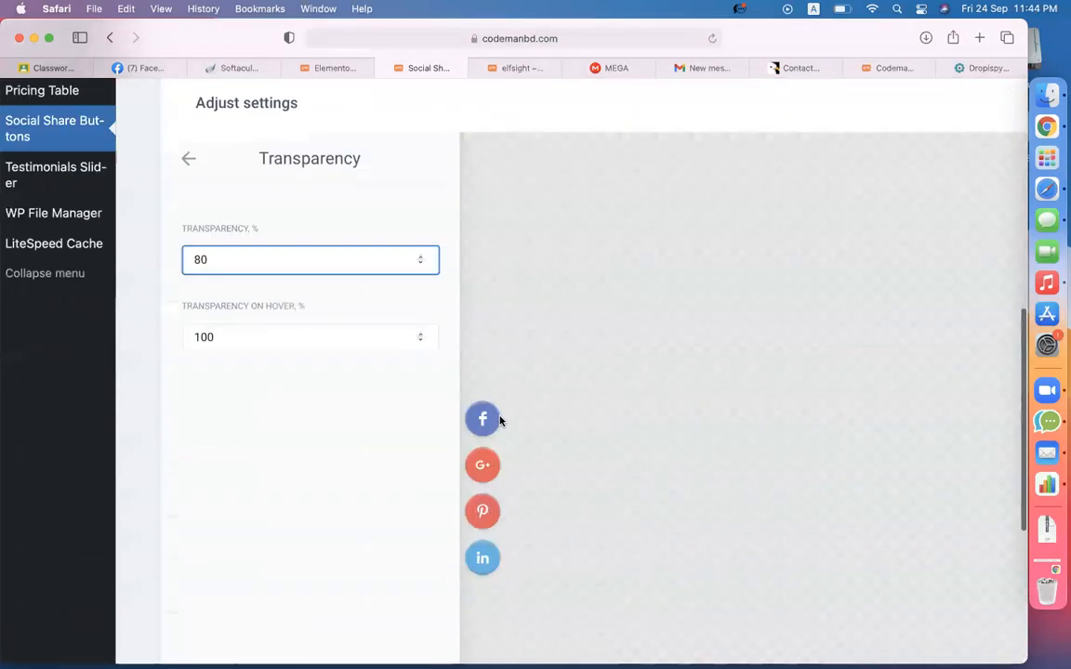
{"action": "scroll", "coordinate": [499, 421], "scroll_direction": "up", "scroll_amount": 1}
{"action": "scroll", "coordinate": [640, 427], "scroll_direction": "down", "scroll_amount": 1}
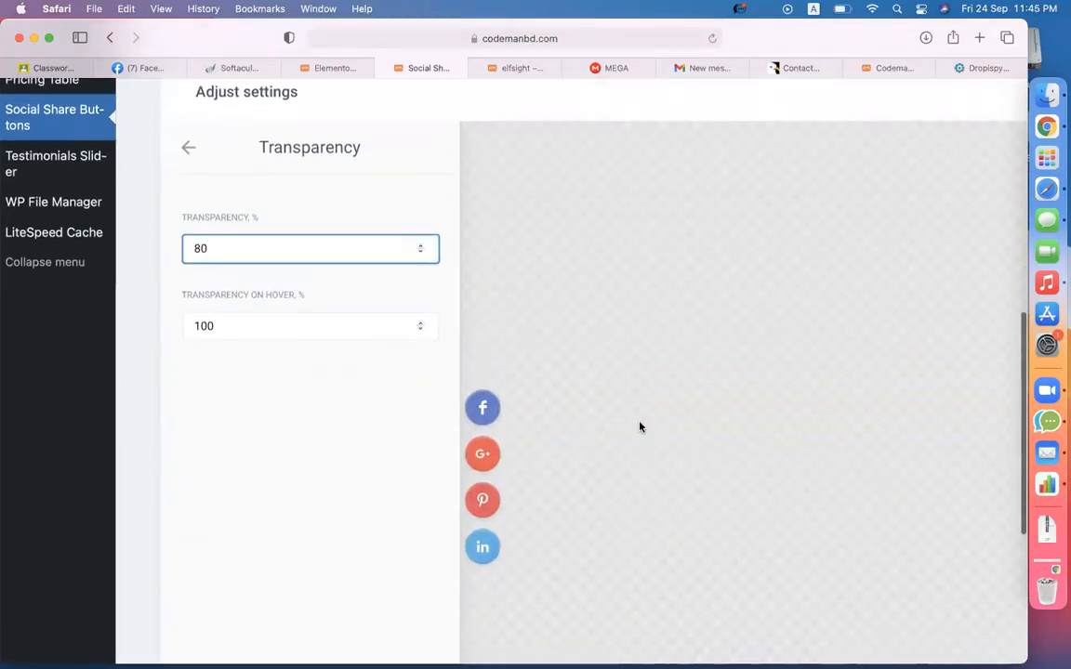
{"action": "left_click", "coordinate": [248, 316]}
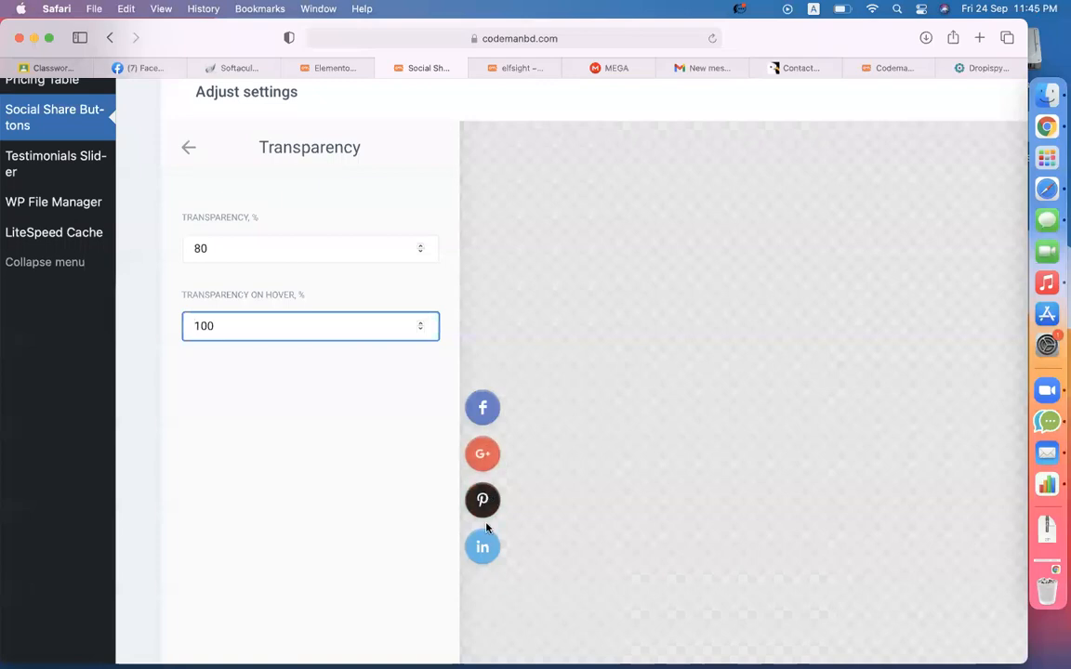
{"action": "left_click_drag", "start_coordinate": [256, 239], "coordinate": [151, 244]}
{"action": "type", "text": "100"}
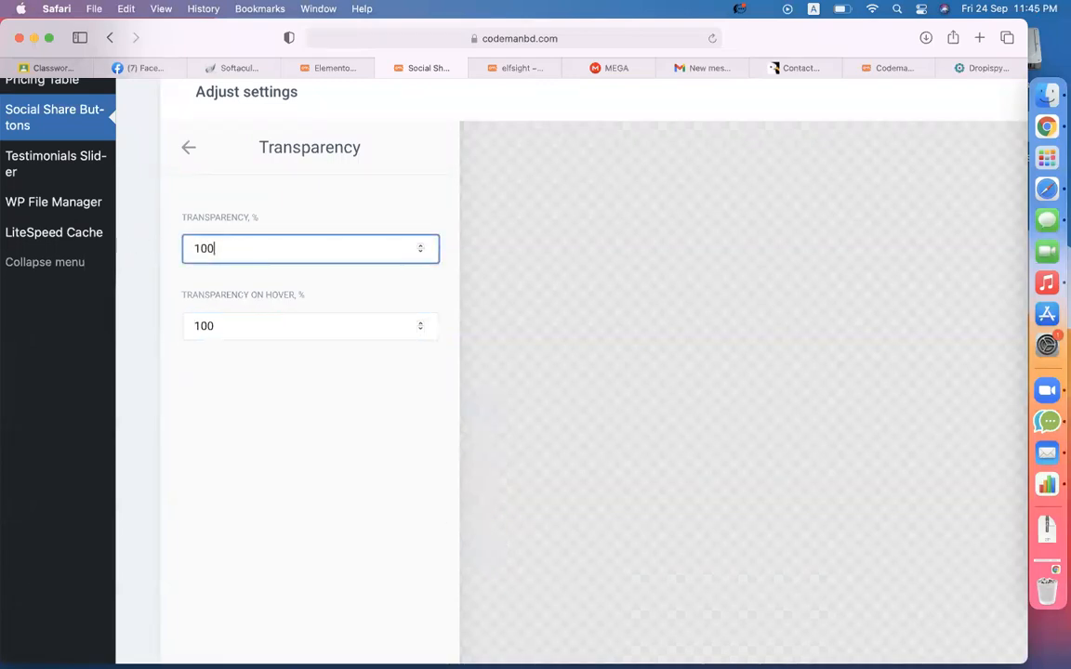
{"action": "left_click", "coordinate": [296, 395]}
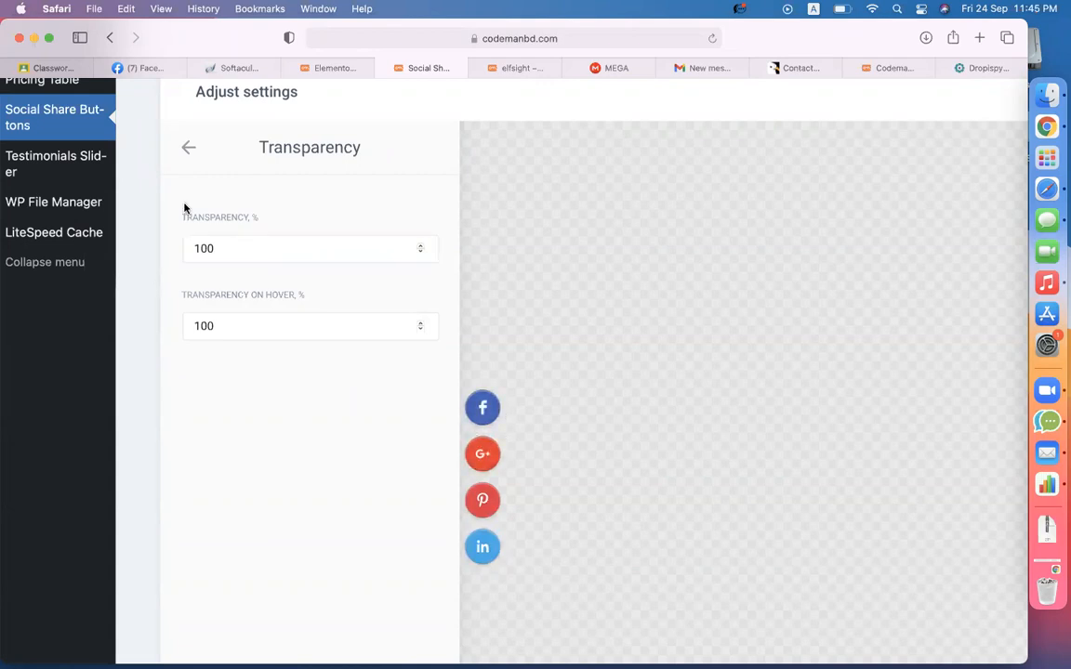
{"action": "left_click", "coordinate": [188, 147]}
{"action": "scroll", "coordinate": [420, 299], "scroll_direction": "down", "scroll_amount": 5}
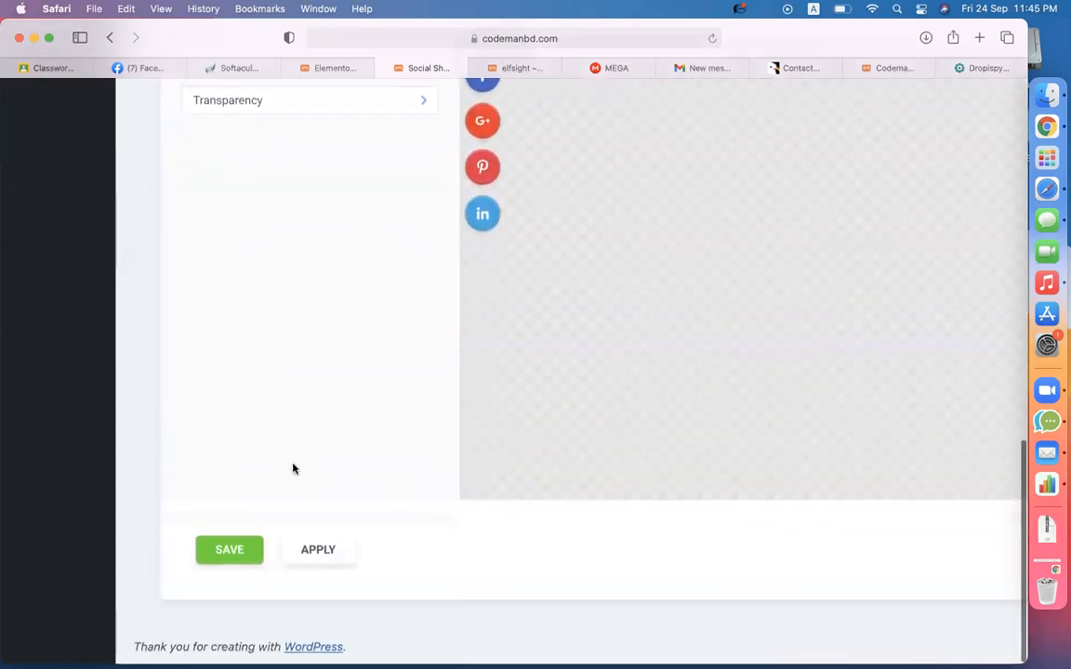
- Save the widget, copy its shortcode [elfsight_social_share_buttons id="1"], and view the live Care page
{"action": "left_click", "coordinate": [229, 552]}
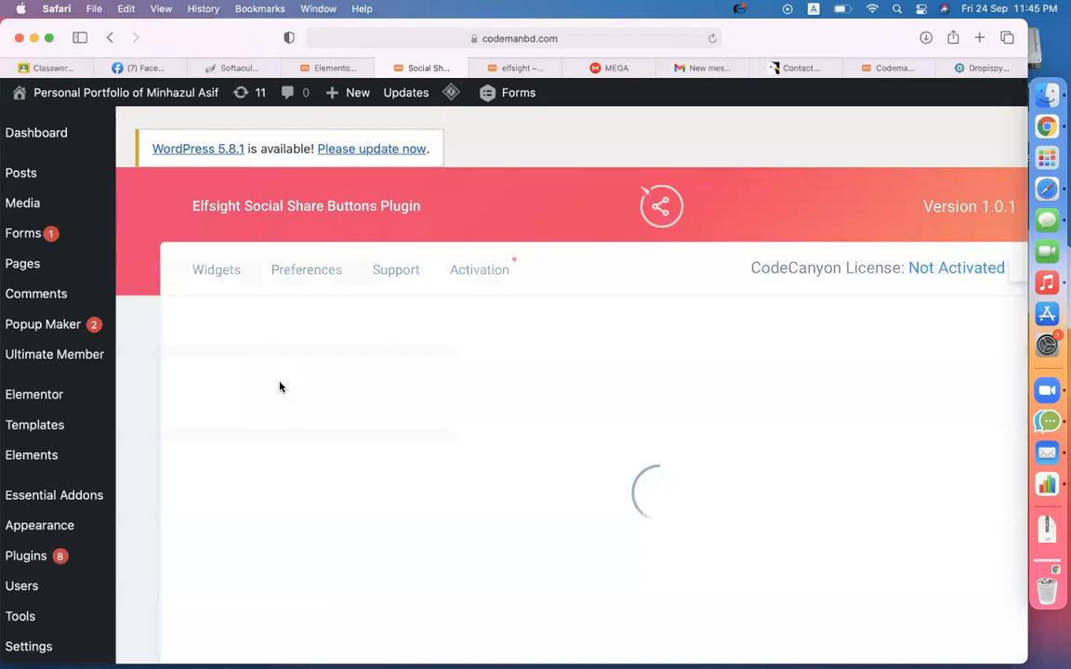
{"action": "left_click", "coordinate": [479, 469]}
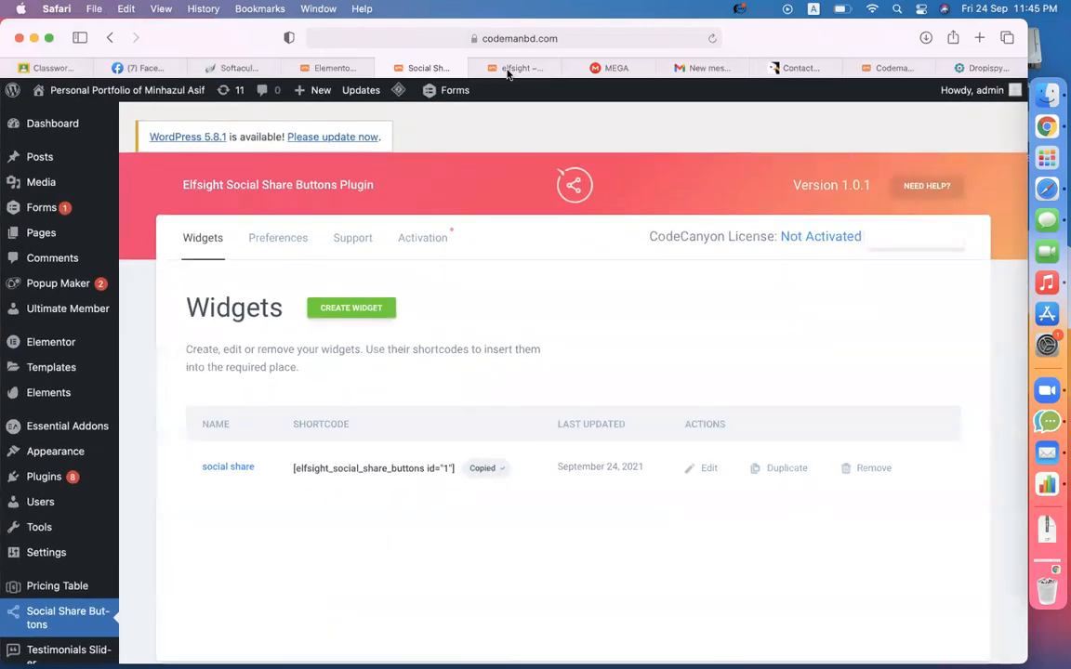
{"action": "left_click", "coordinate": [525, 67]}
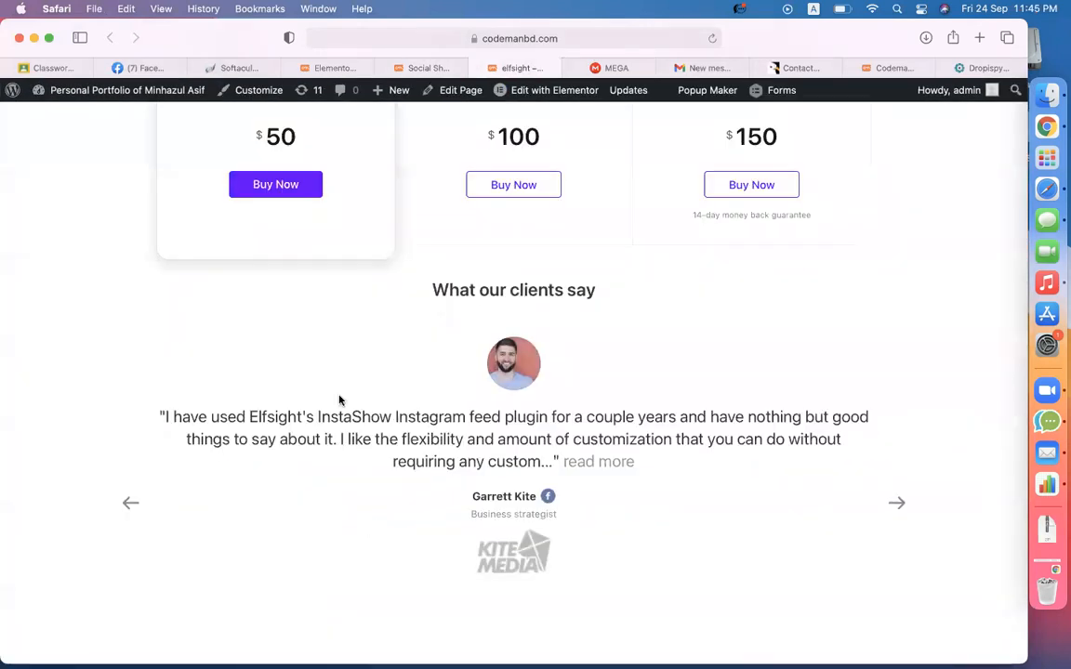
{"action": "scroll", "coordinate": [339, 400], "scroll_direction": "down", "scroll_amount": 3}
{"action": "scroll", "coordinate": [340, 400], "scroll_direction": "up", "scroll_amount": 8}
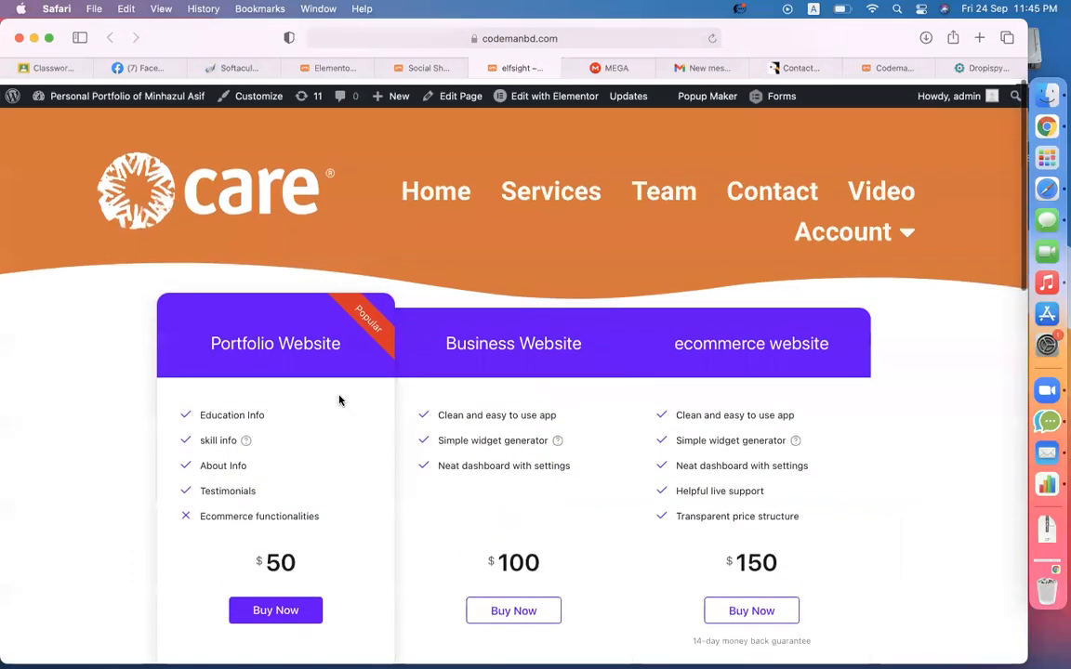
- Duplicate the shortcode section and paste [elfsight_social_share_buttons id="1"] into its widget
{"action": "left_click", "coordinate": [316, 68]}
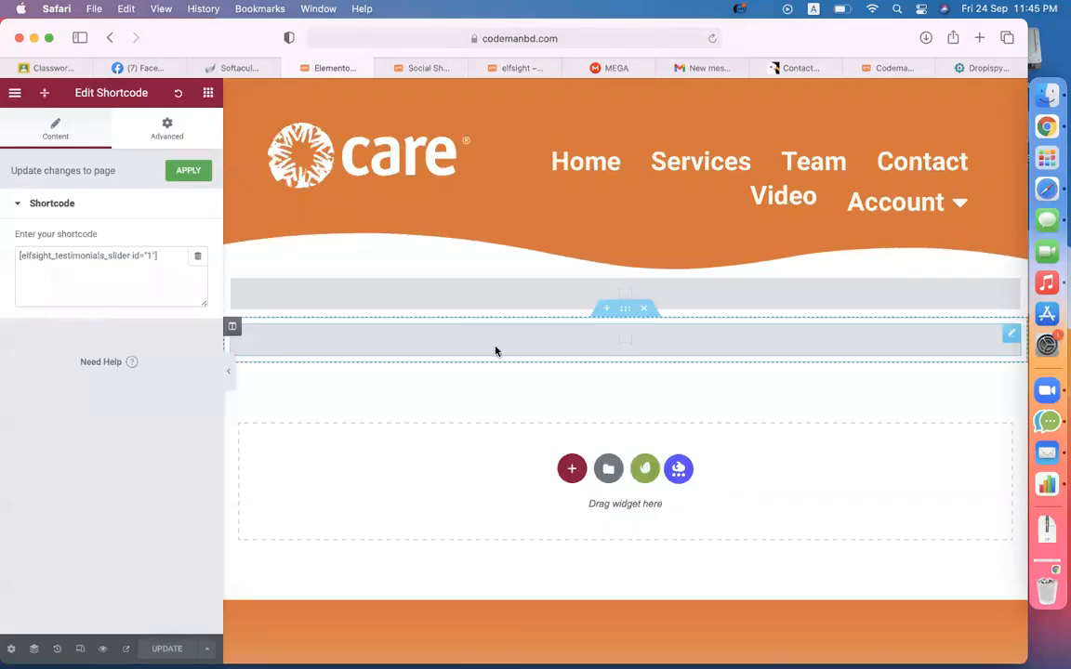
{"action": "right_click", "coordinate": [628, 314]}
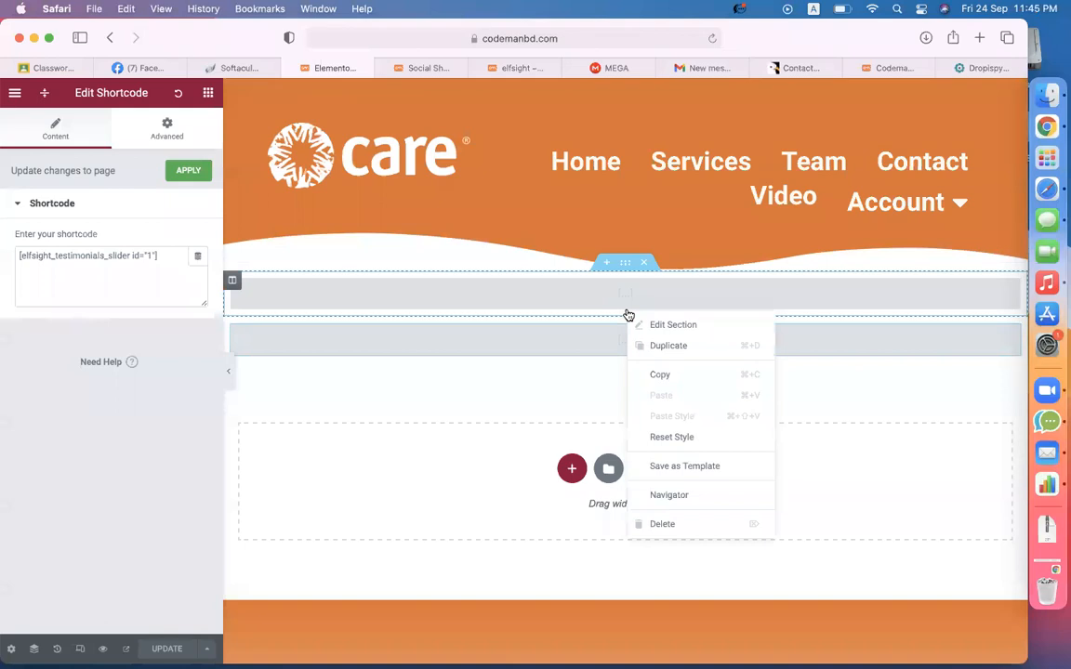
{"action": "left_click", "coordinate": [646, 352]}
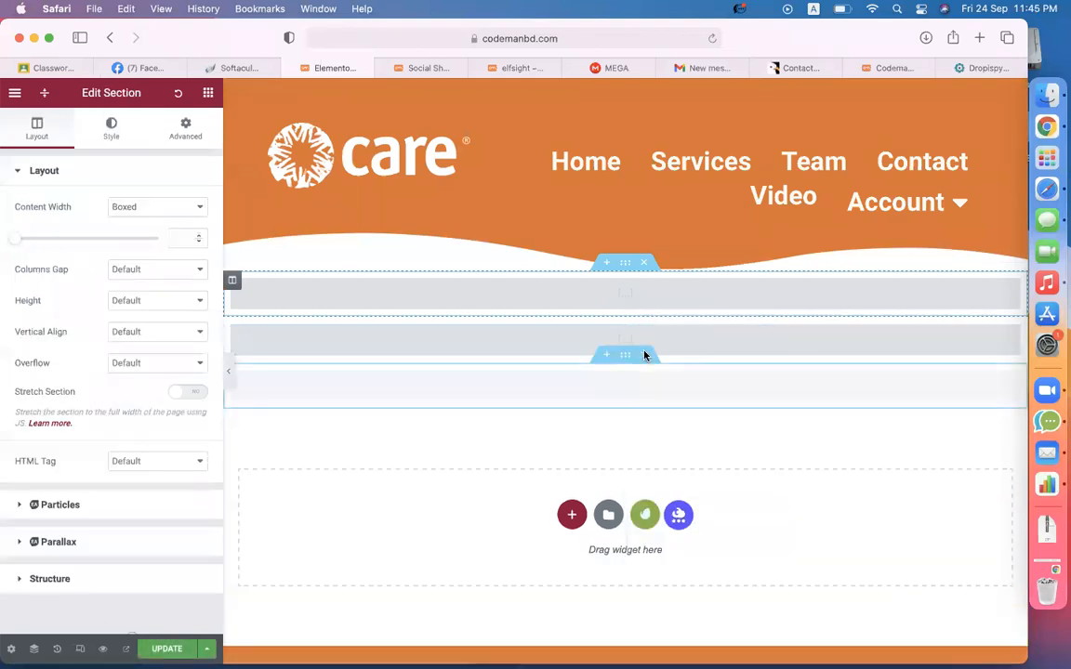
{"action": "left_click", "coordinate": [596, 333]}
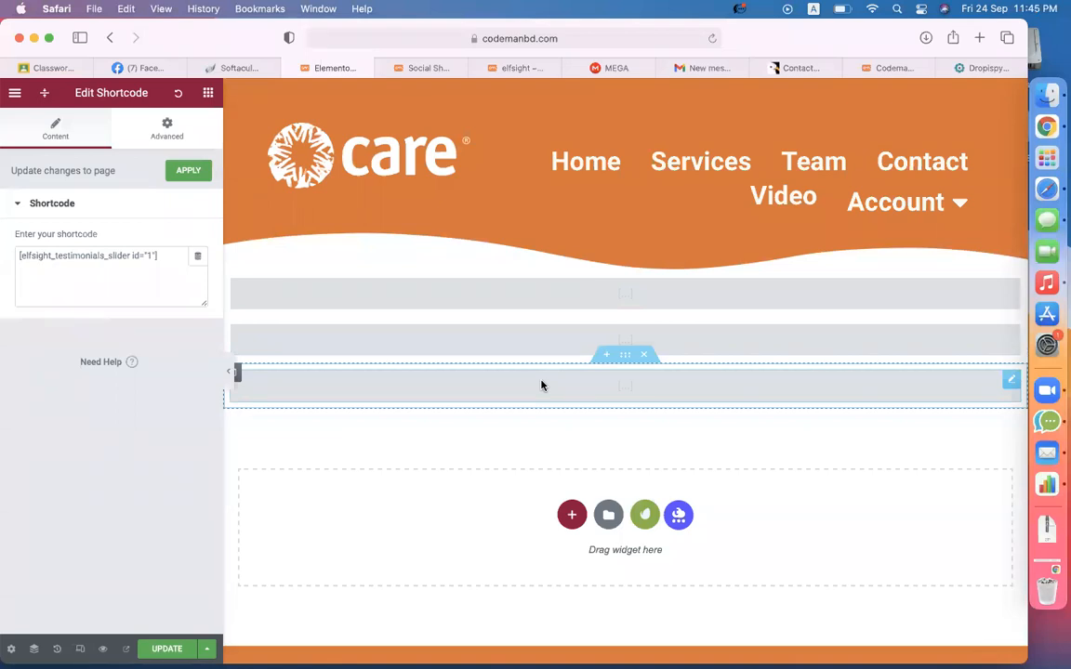
{"action": "left_click", "coordinate": [95, 253]}
{"action": "key", "text": "super+a"}
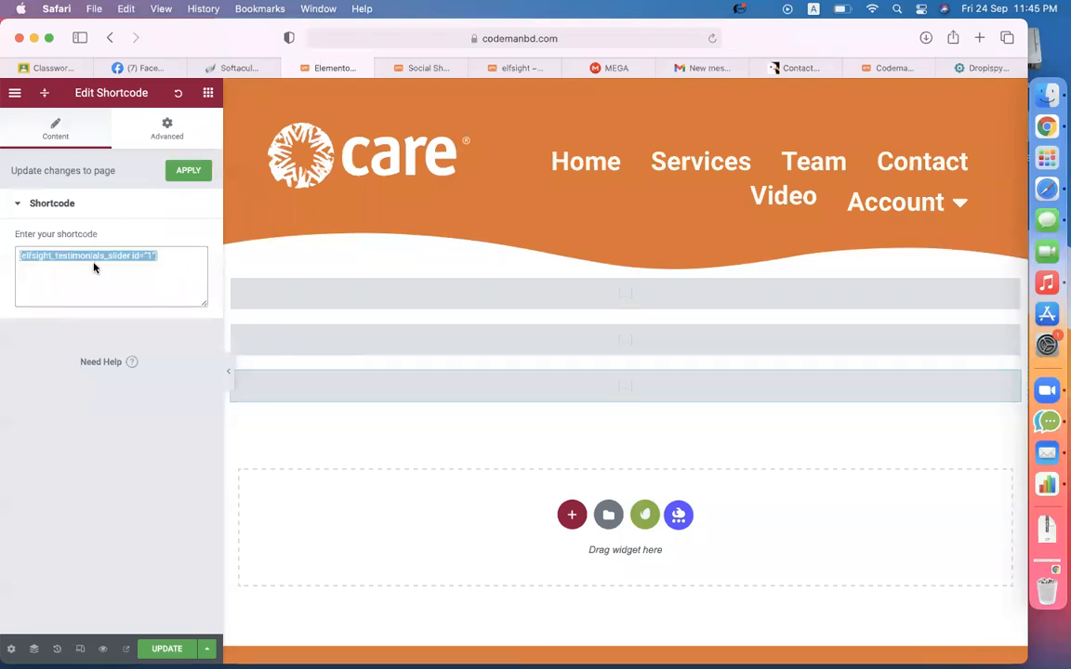
{"action": "key", "text": "super+v"}
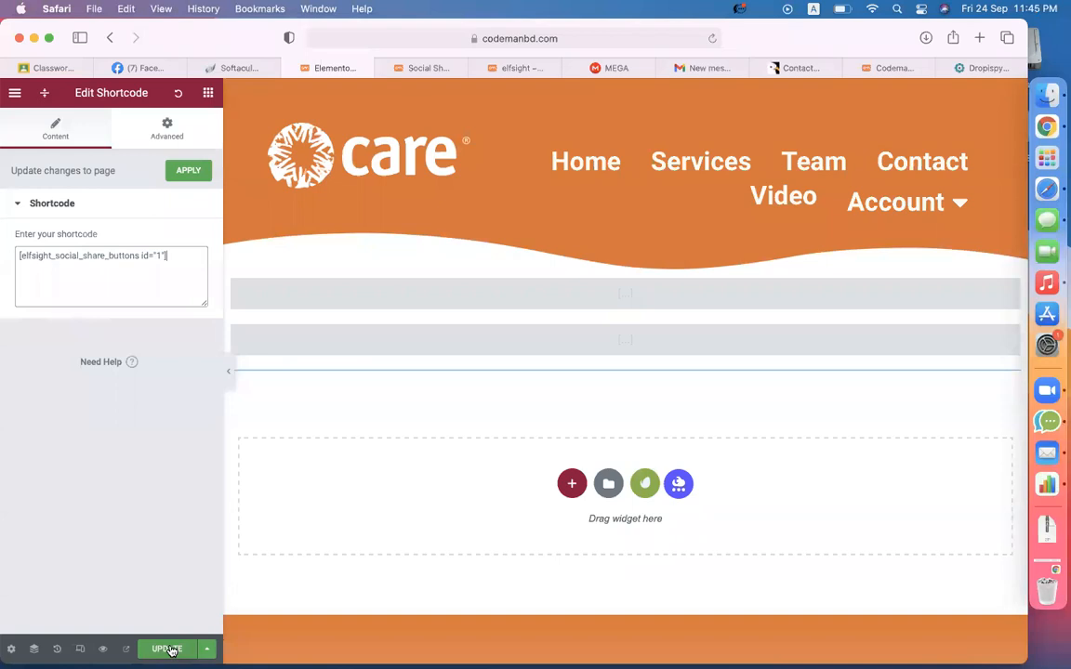
- Publish the Elementor page update and reload the live page
{"action": "left_click", "coordinate": [171, 650]}
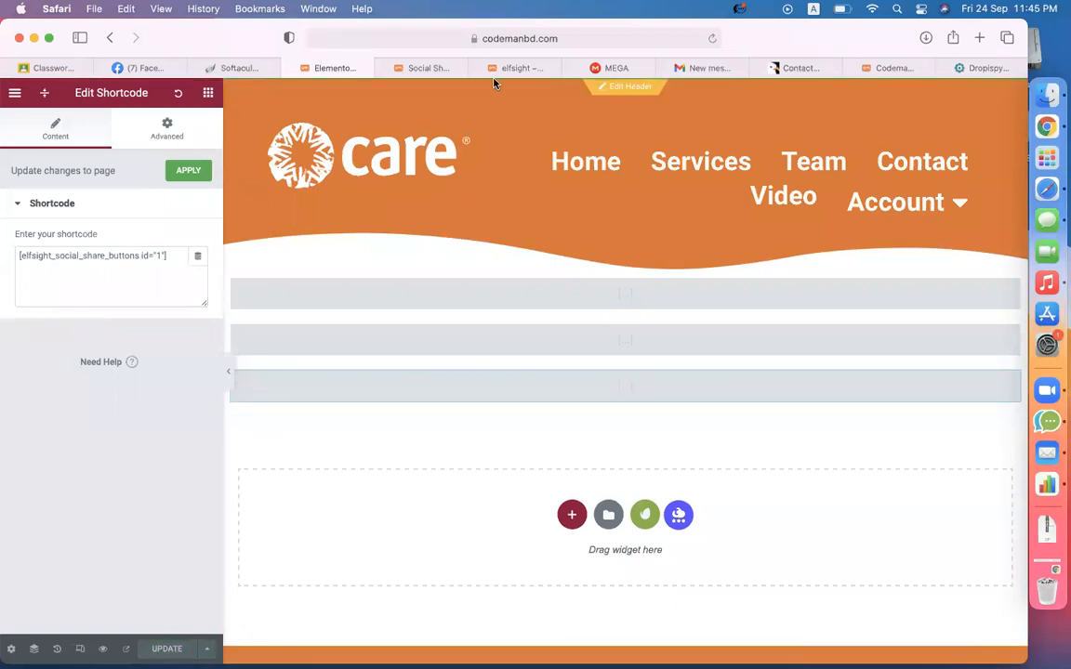
{"action": "left_click", "coordinate": [522, 69]}
{"action": "left_click", "coordinate": [713, 38]}
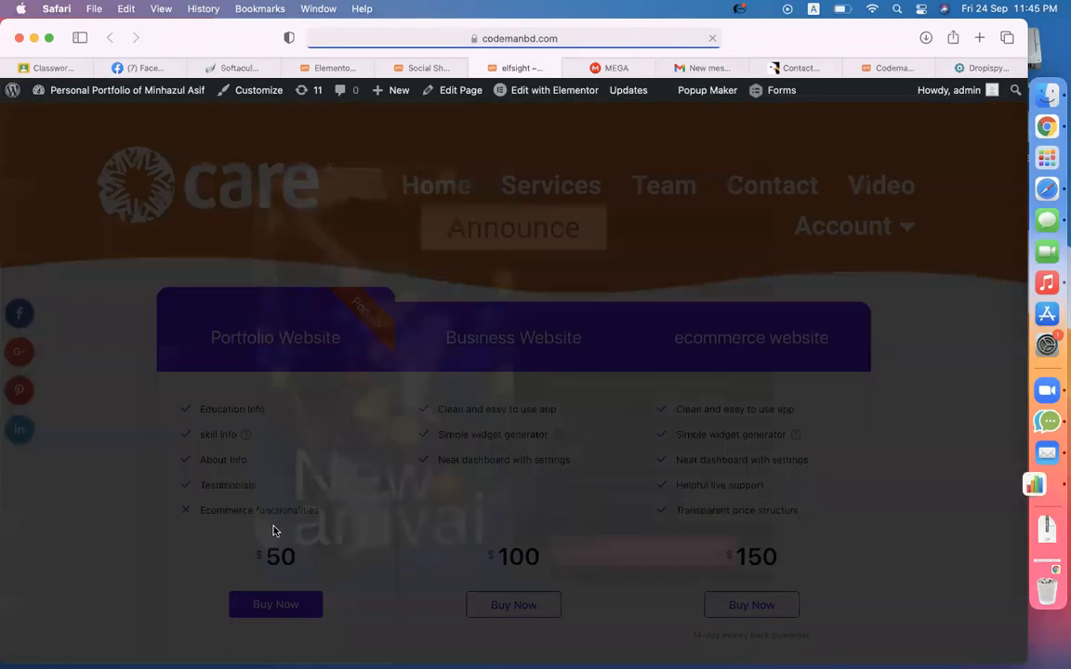
- Dismiss the Announce popup and scroll to check the floating share icons on the left
{"action": "left_click", "coordinate": [133, 516]}
{"action": "scroll", "coordinate": [134, 516], "scroll_direction": "down", "scroll_amount": 10}
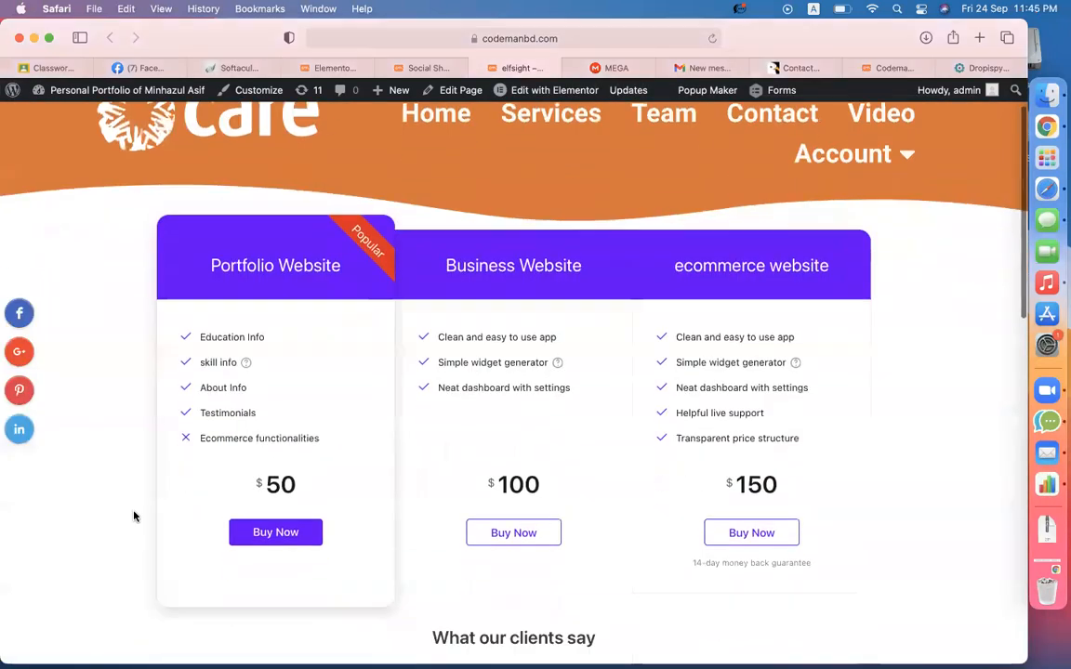
{"action": "scroll", "coordinate": [134, 516], "scroll_direction": "down", "scroll_amount": 4}
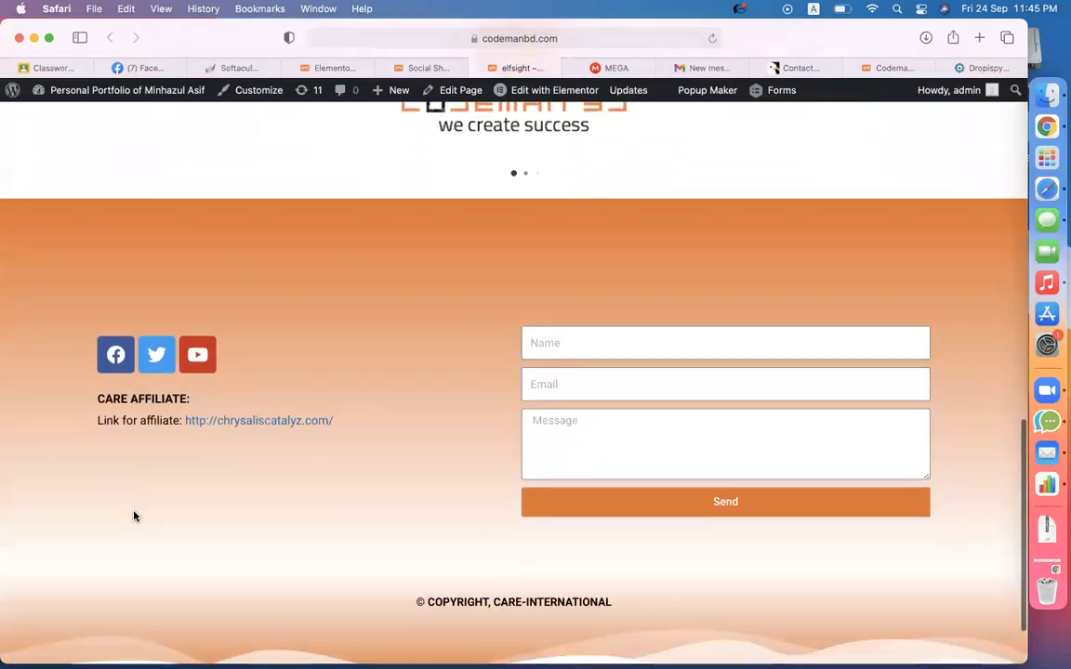
{"action": "scroll", "coordinate": [134, 516], "scroll_direction": "up", "scroll_amount": 5}
{"action": "scroll", "coordinate": [133, 516], "scroll_direction": "up", "scroll_amount": 3}
{"action": "scroll", "coordinate": [112, 465], "scroll_direction": "down", "scroll_amount": 2}
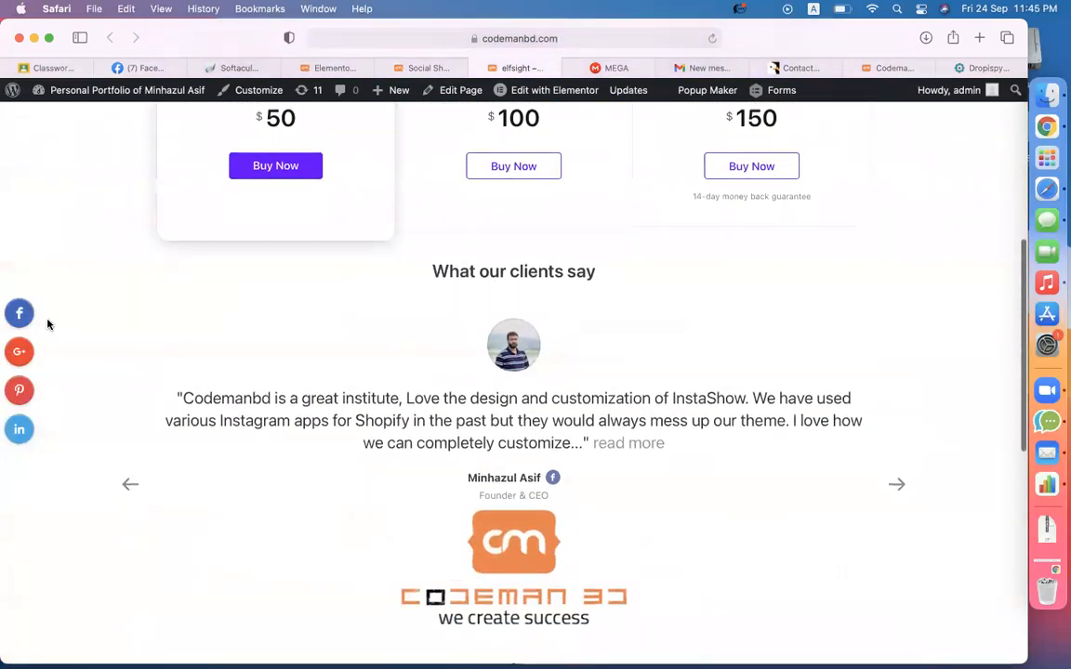
{"action": "left_click", "coordinate": [900, 69]}
- Download the elfsight-social-media-icons-cc folder from MEGA as a ZIP
{"action": "left_click", "coordinate": [799, 68]}
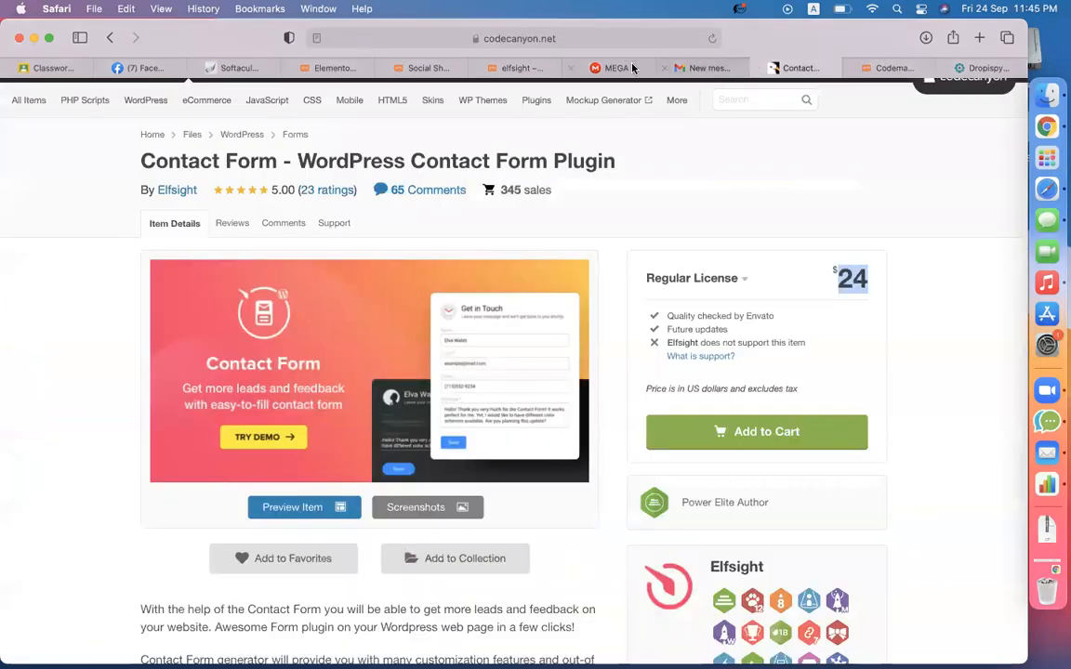
{"action": "left_click", "coordinate": [616, 68]}
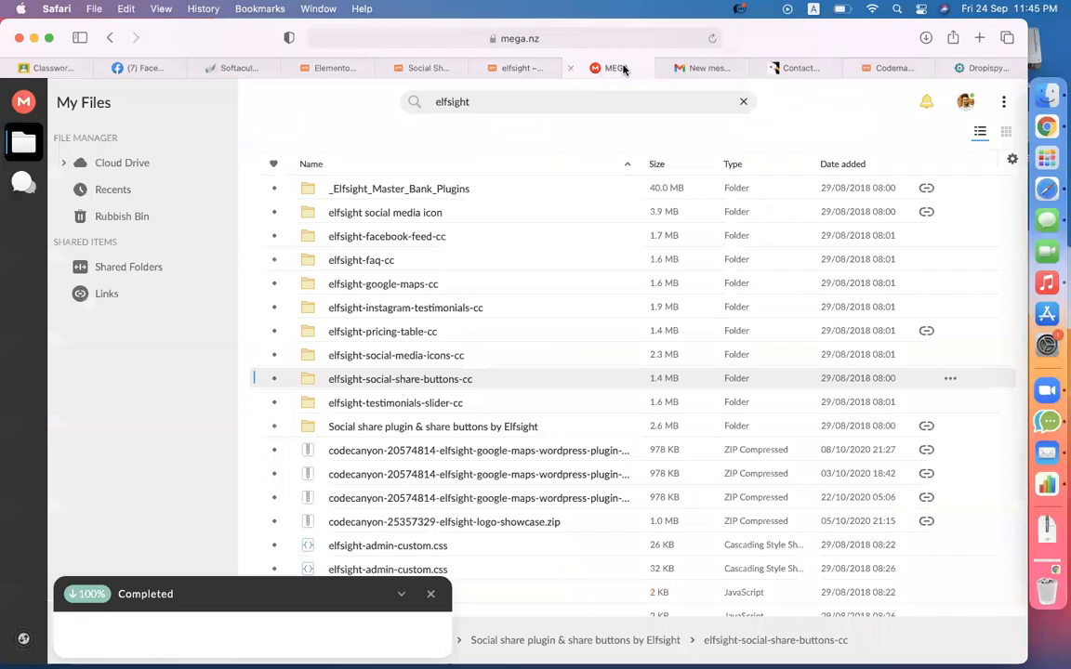
{"action": "right_click", "coordinate": [411, 362]}
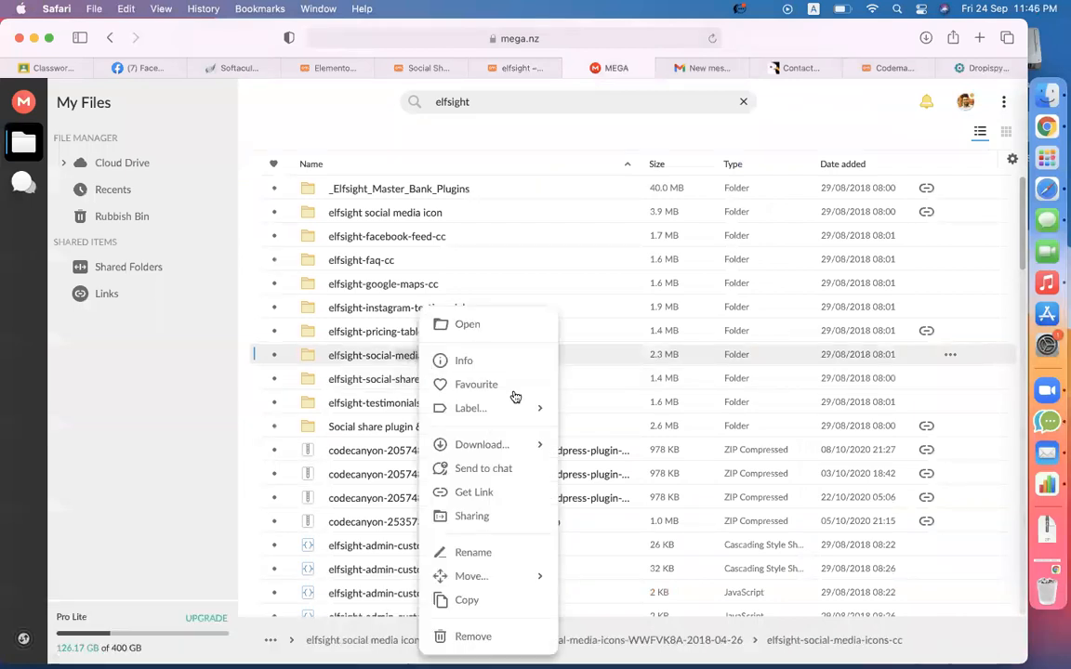
{"action": "left_click", "coordinate": [474, 453]}
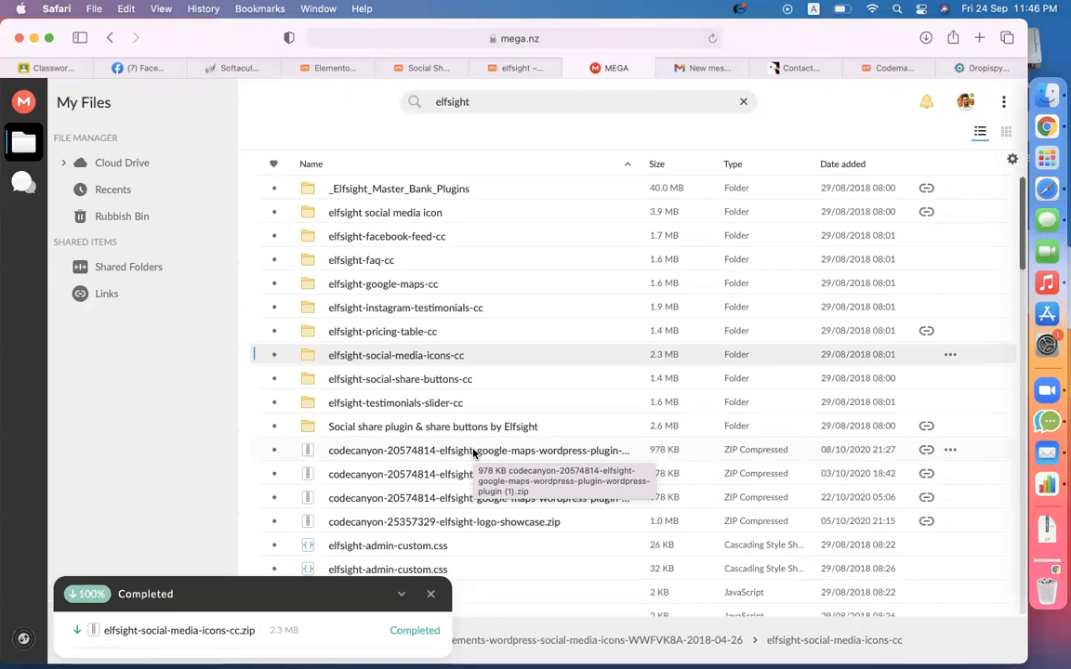
{"action": "left_click", "coordinate": [400, 68]}
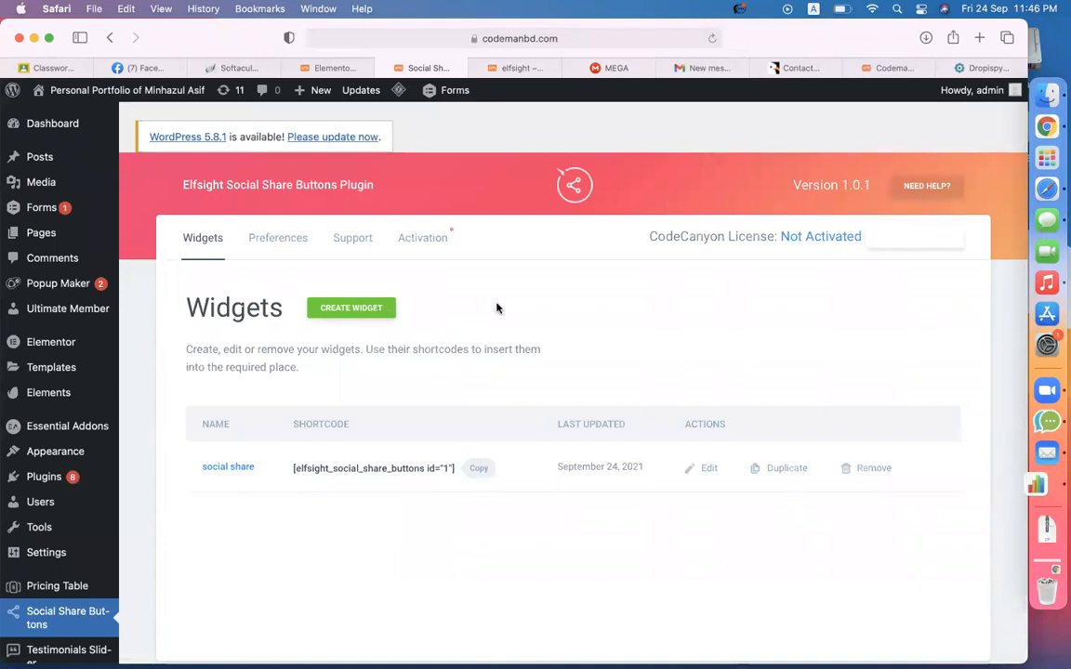
- Go to Plugins > Add New and reveal the Upload Plugin form
{"action": "scroll", "coordinate": [126, 576], "scroll_direction": "down", "scroll_amount": 3}
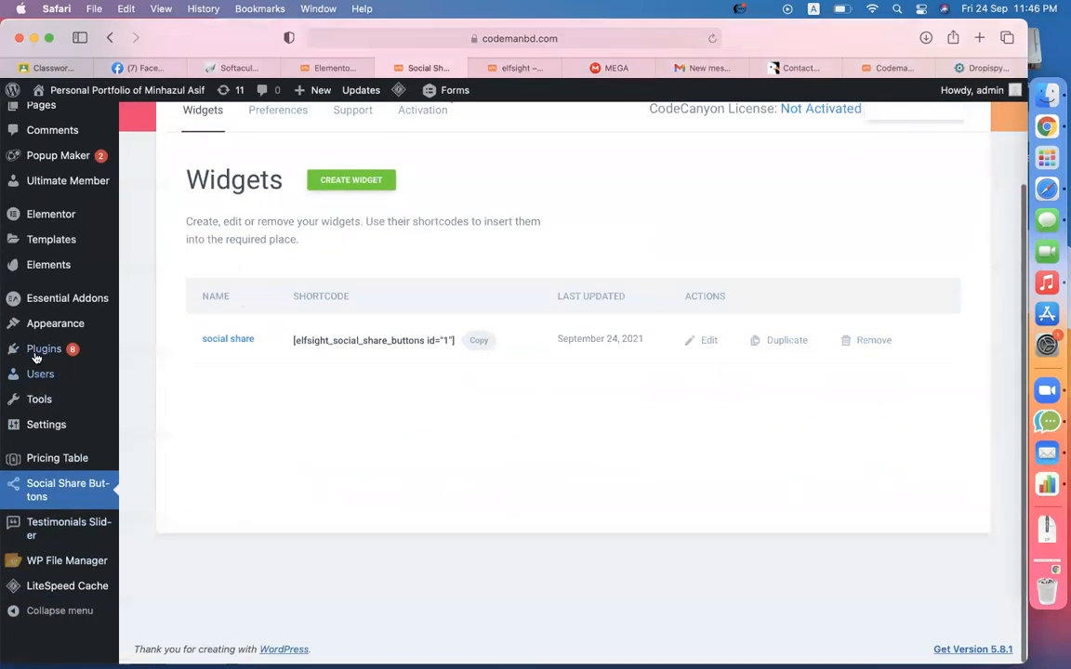
{"action": "mouse_move", "coordinate": [46, 349]}
{"action": "left_click", "coordinate": [144, 374]}
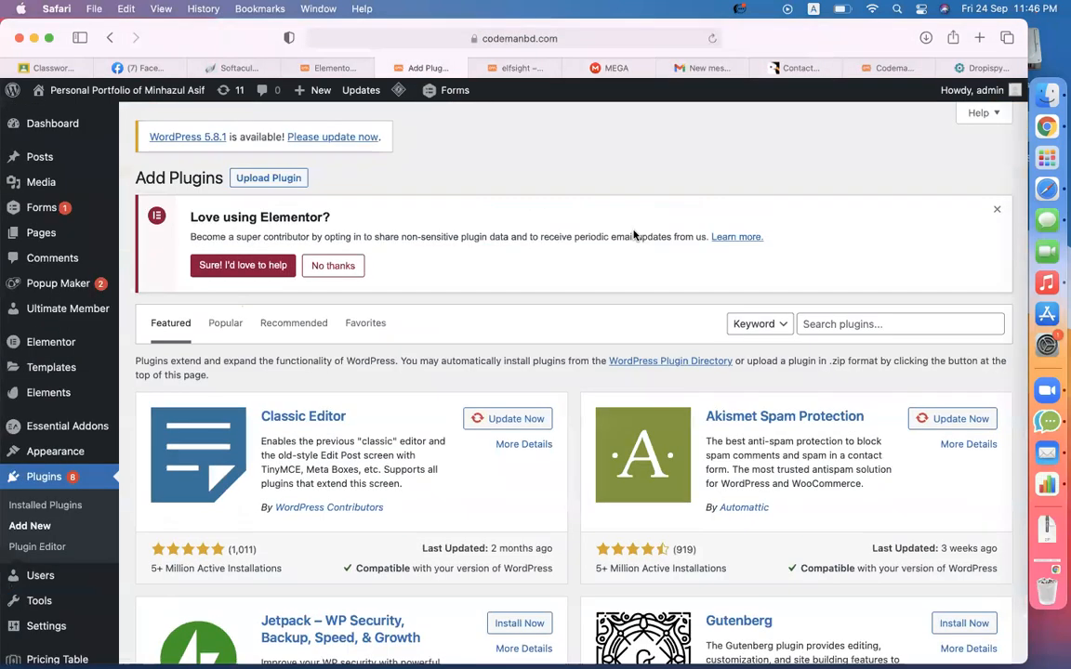
{"action": "left_click", "coordinate": [249, 177]}
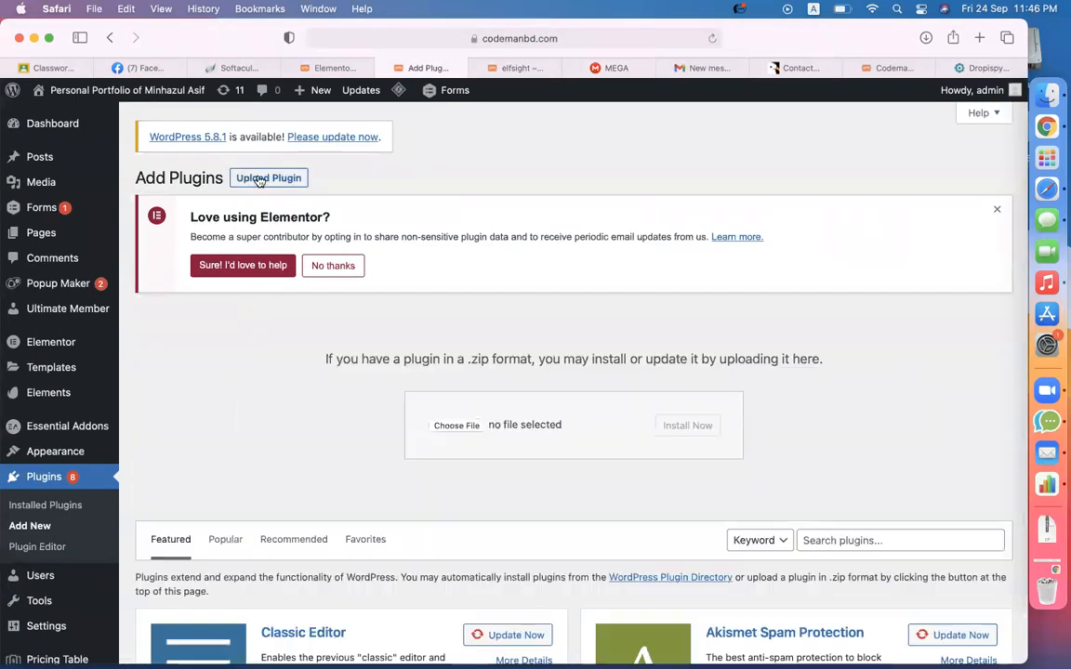
- Pick elfsight-social-media-icons-cc.zip from the Downloads folder as the plugin file
{"action": "left_click", "coordinate": [456, 429]}
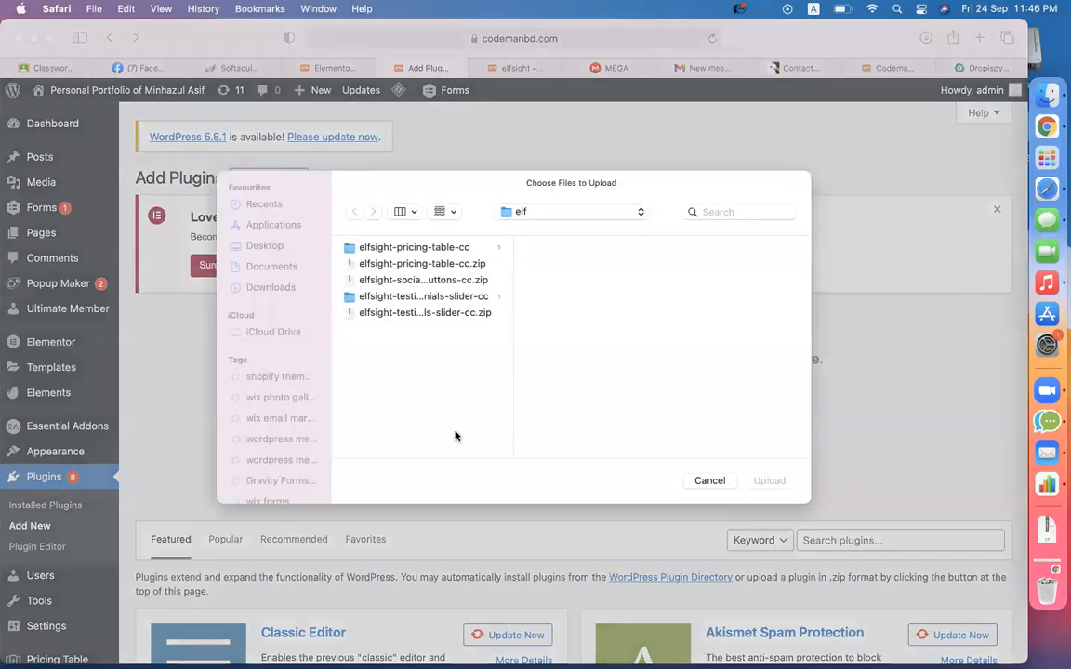
{"action": "left_click", "coordinate": [284, 272]}
{"action": "left_click", "coordinate": [284, 291]}
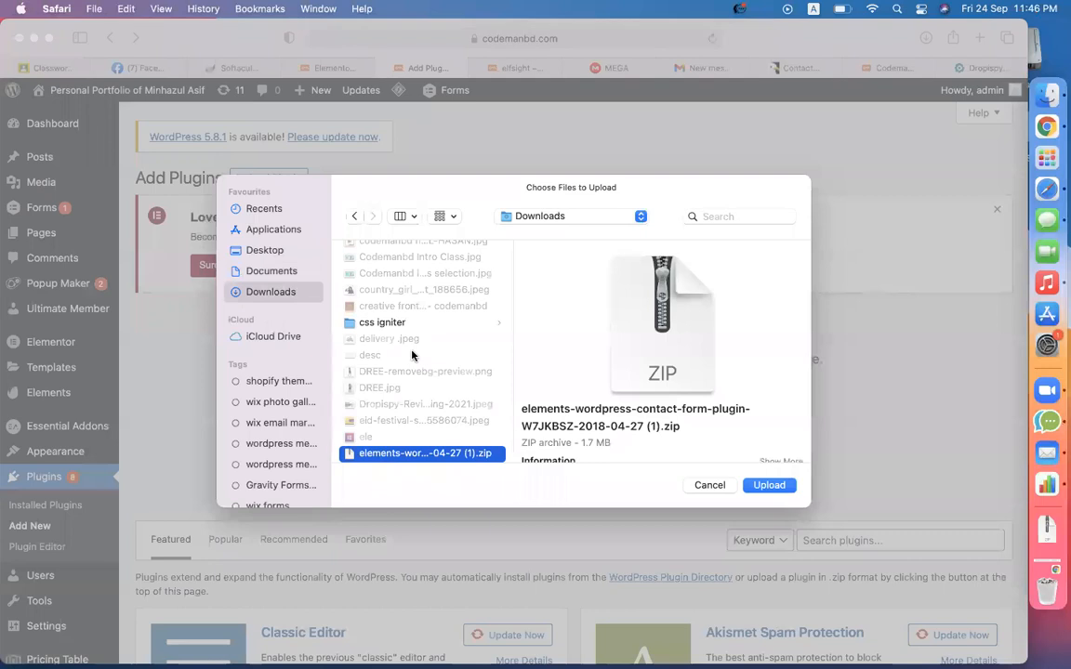
{"action": "key", "text": "Down"}
{"action": "key", "text": "Down"}
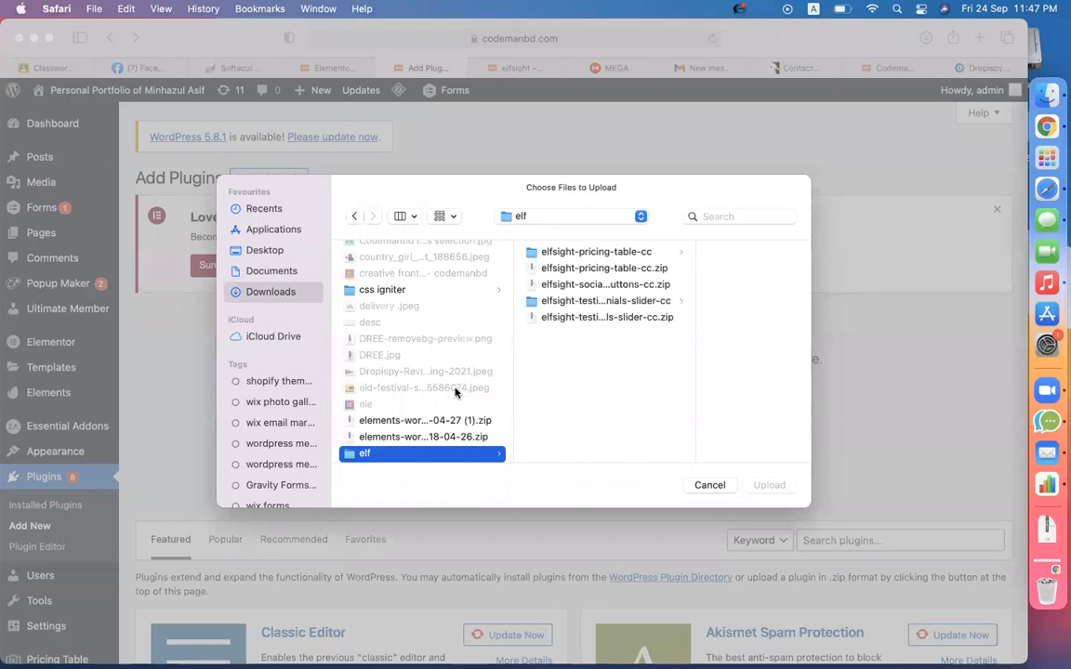
{"action": "scroll", "coordinate": [455, 393], "scroll_direction": "down", "scroll_amount": 5}
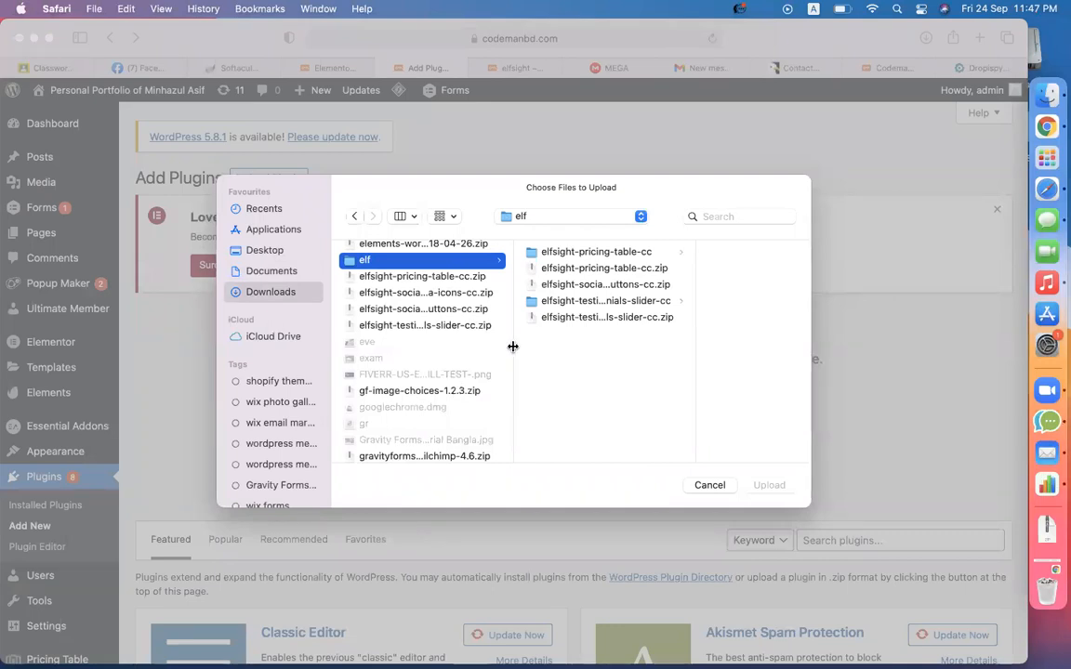
{"action": "left_click_drag", "start_coordinate": [512, 345], "coordinate": [620, 346]}
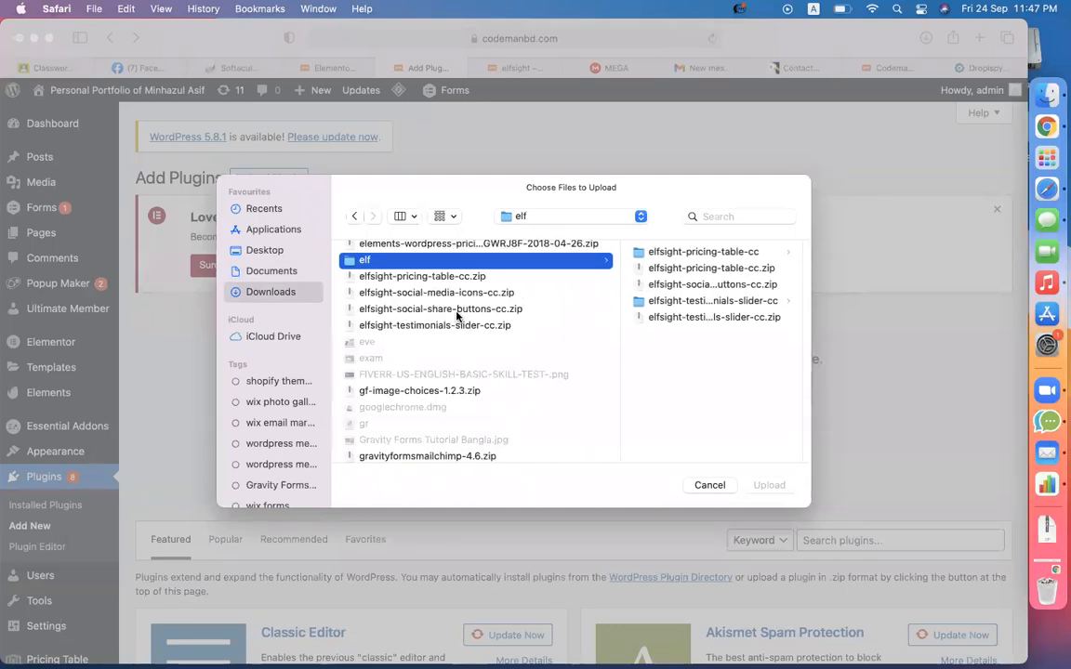
{"action": "double_click", "coordinate": [438, 294]}
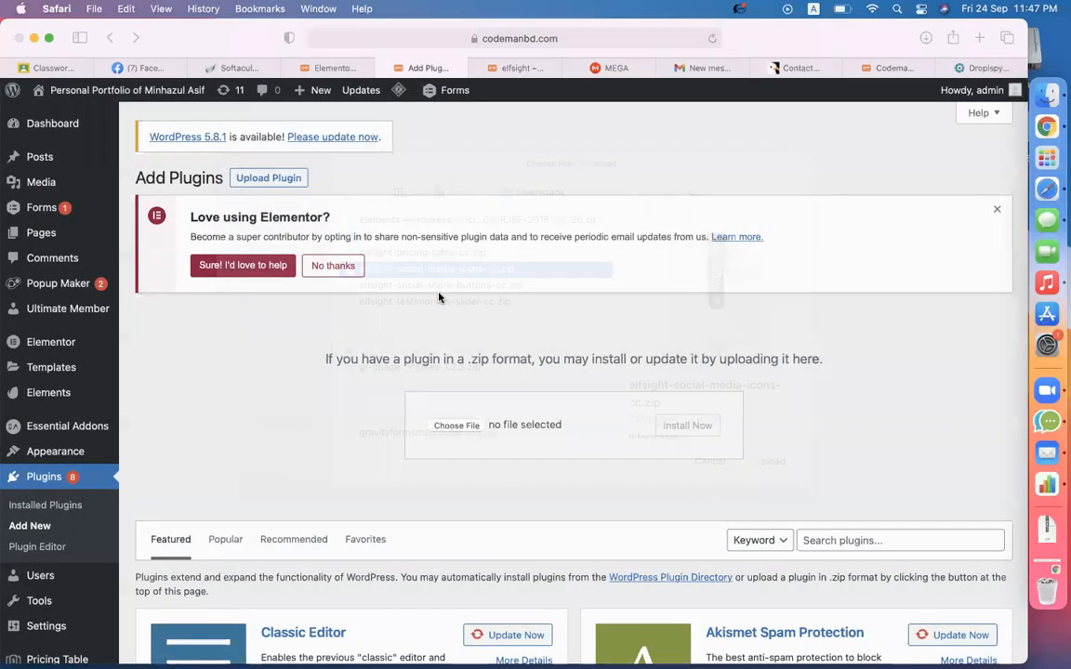
- Install the uploaded elfsight-social-media-icons-cc.zip plugin, then activate the newly installed Social Media Icons plugin
{"action": "left_click", "coordinate": [700, 432]}
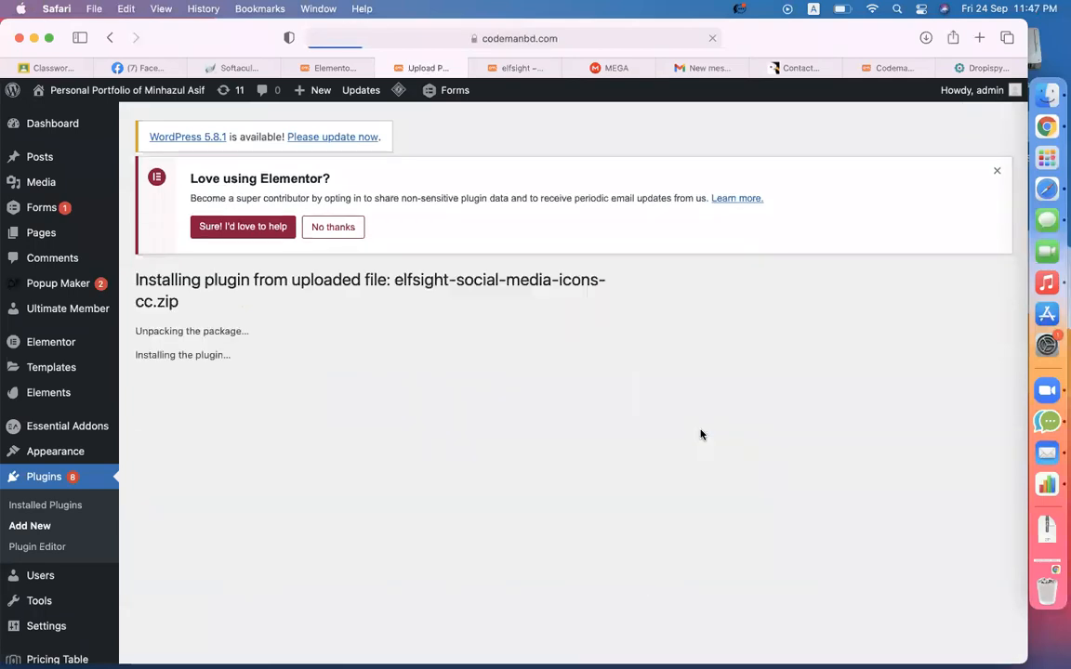
{"action": "left_click", "coordinate": [202, 407]}
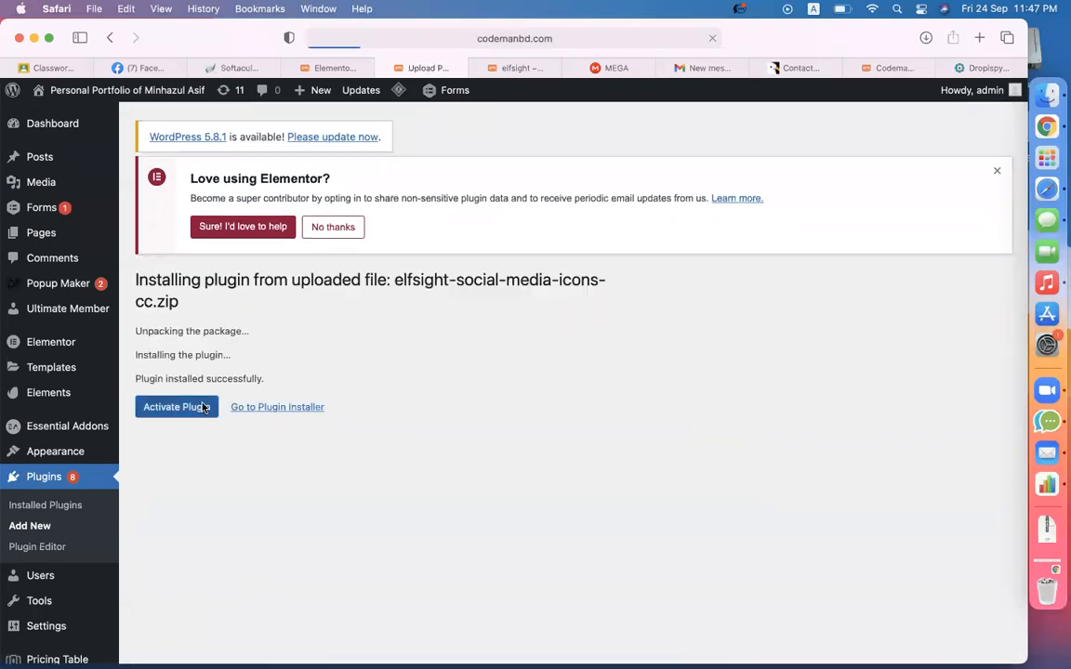
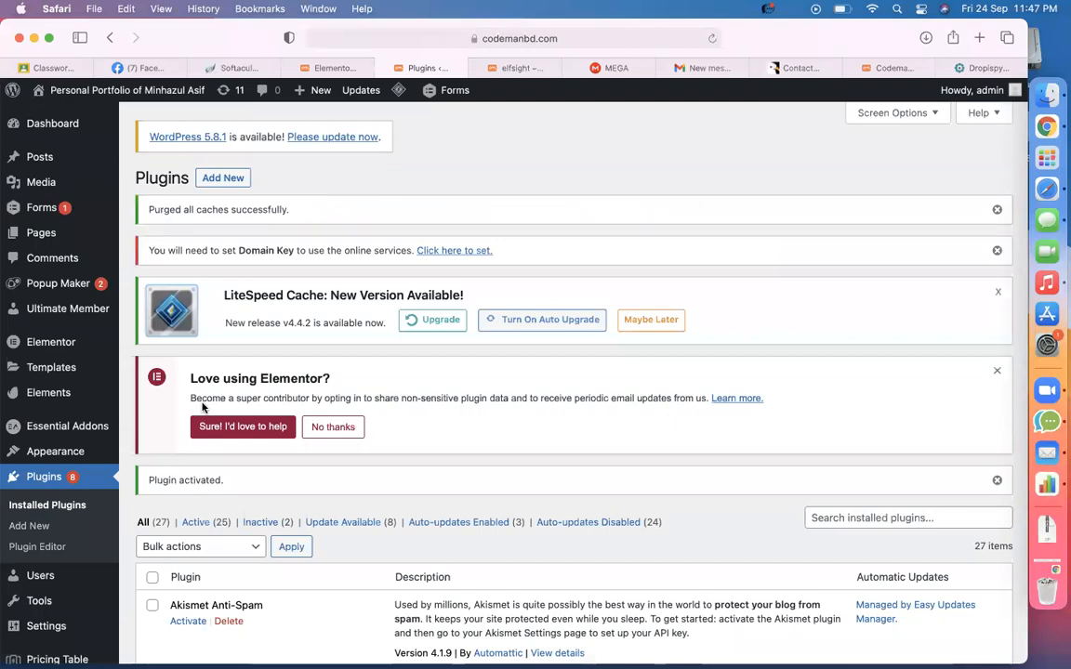
- Open the Social Media Icons entry in the admin sidebar to reach the Elfsight welcome screen
{"action": "scroll", "coordinate": [202, 407], "scroll_direction": "down", "scroll_amount": 10}
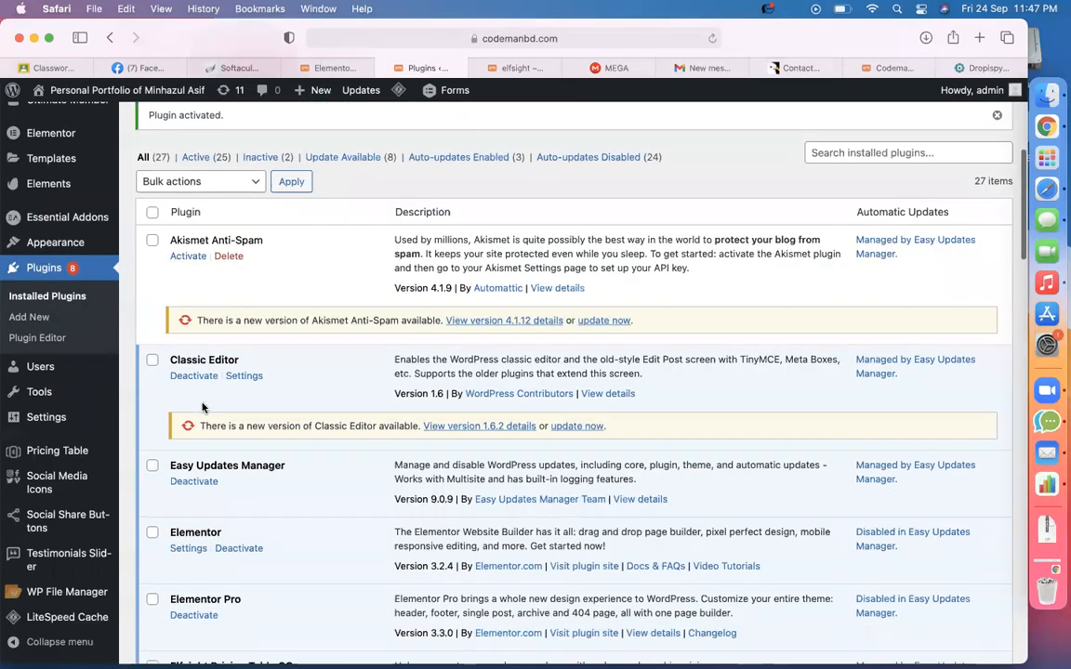
{"action": "mouse_move", "coordinate": [67, 592]}
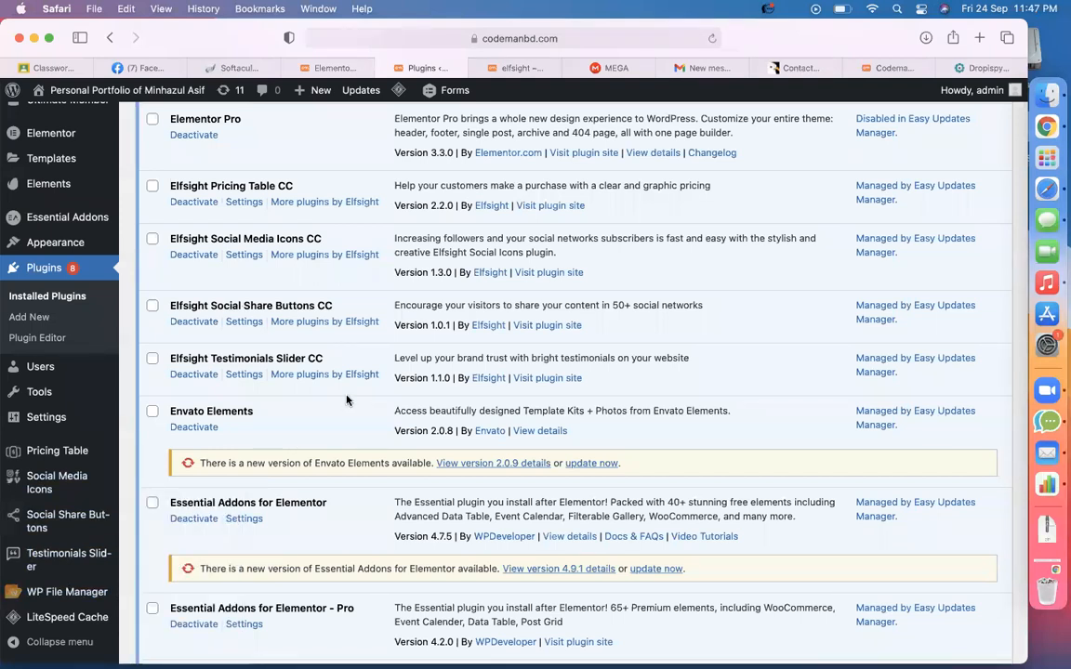
{"action": "left_click", "coordinate": [65, 482]}
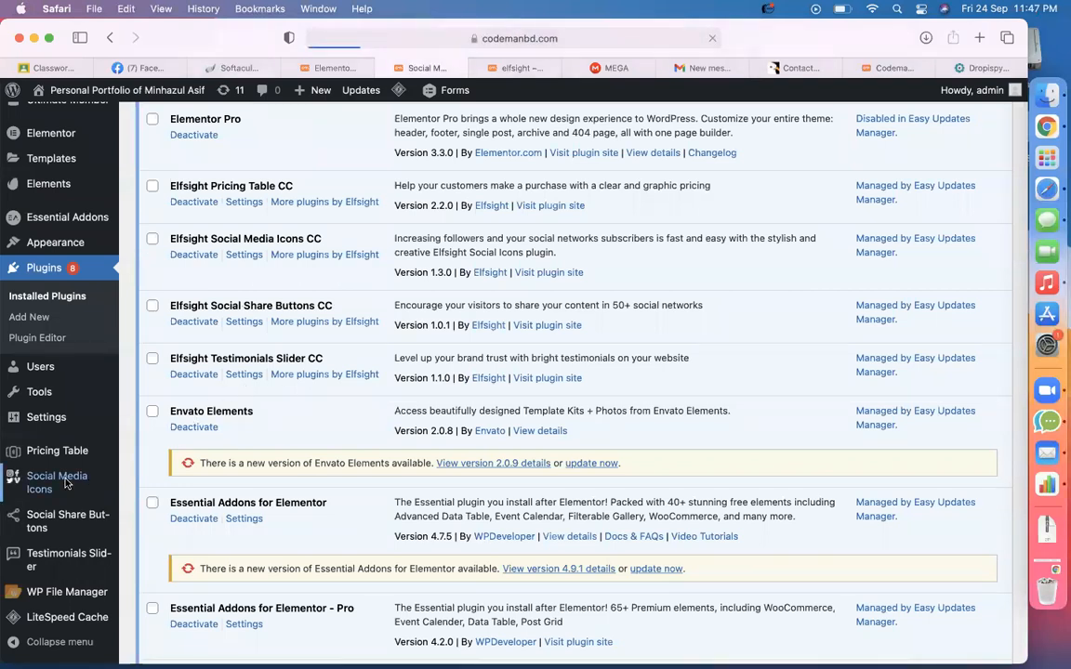
{"action": "scroll", "coordinate": [367, 454], "scroll_direction": "down", "scroll_amount": 5}
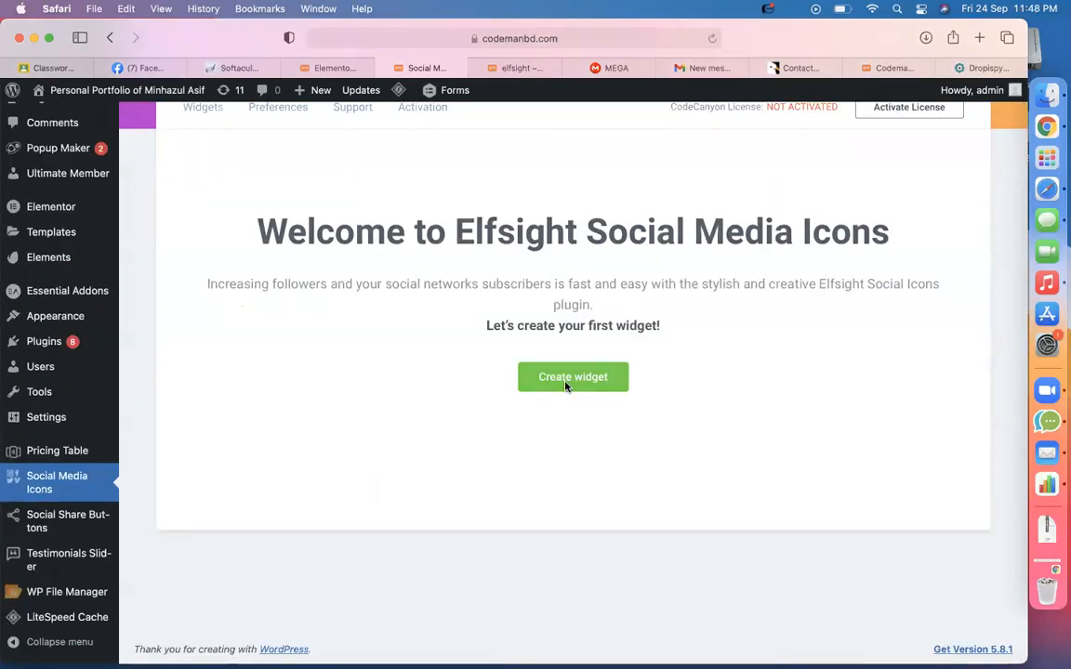
- Create a new icons widget named 'social media' and delete its Twitter icon
{"action": "left_click", "coordinate": [567, 380]}
{"action": "left_click", "coordinate": [364, 377]}
{"action": "type", "text": "social media"}
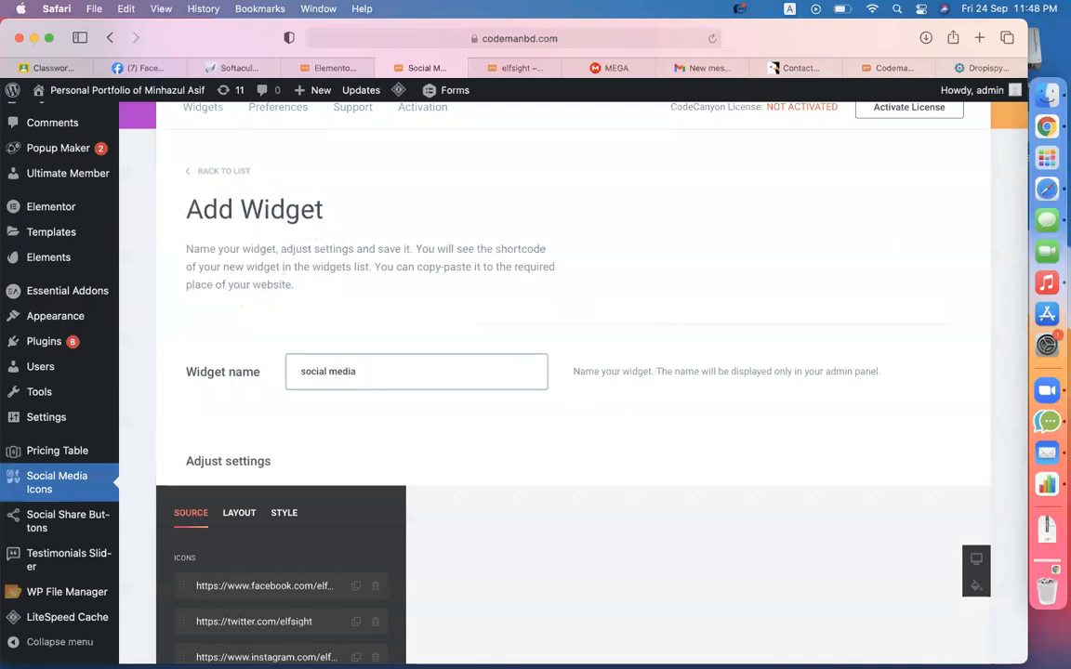
{"action": "scroll", "coordinate": [320, 342], "scroll_direction": "down", "scroll_amount": 5}
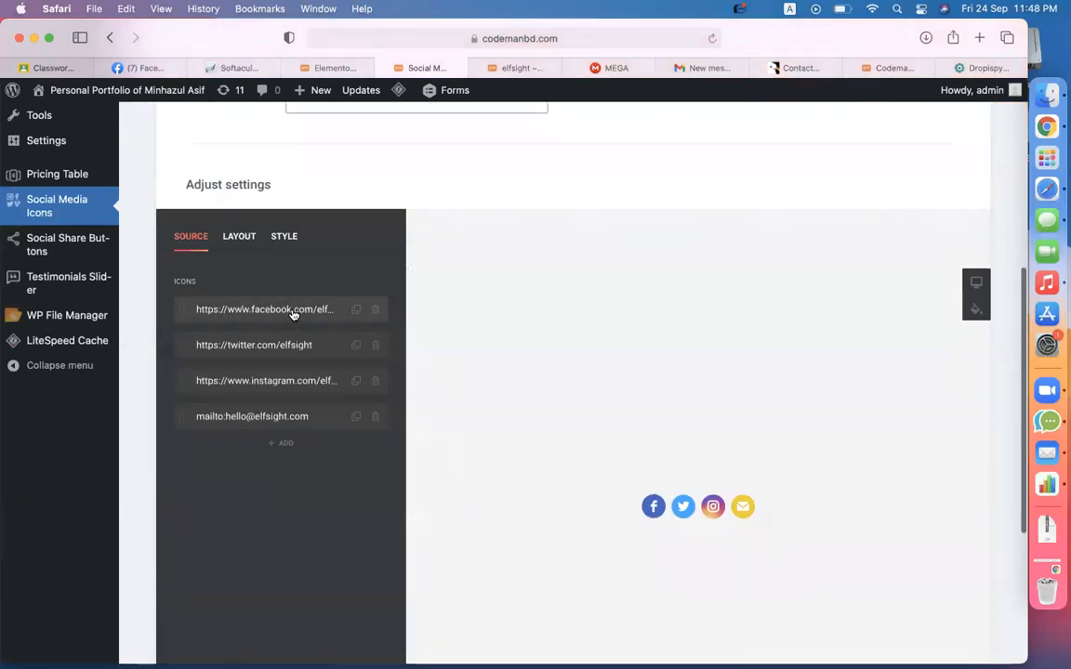
{"action": "left_click", "coordinate": [375, 345]}
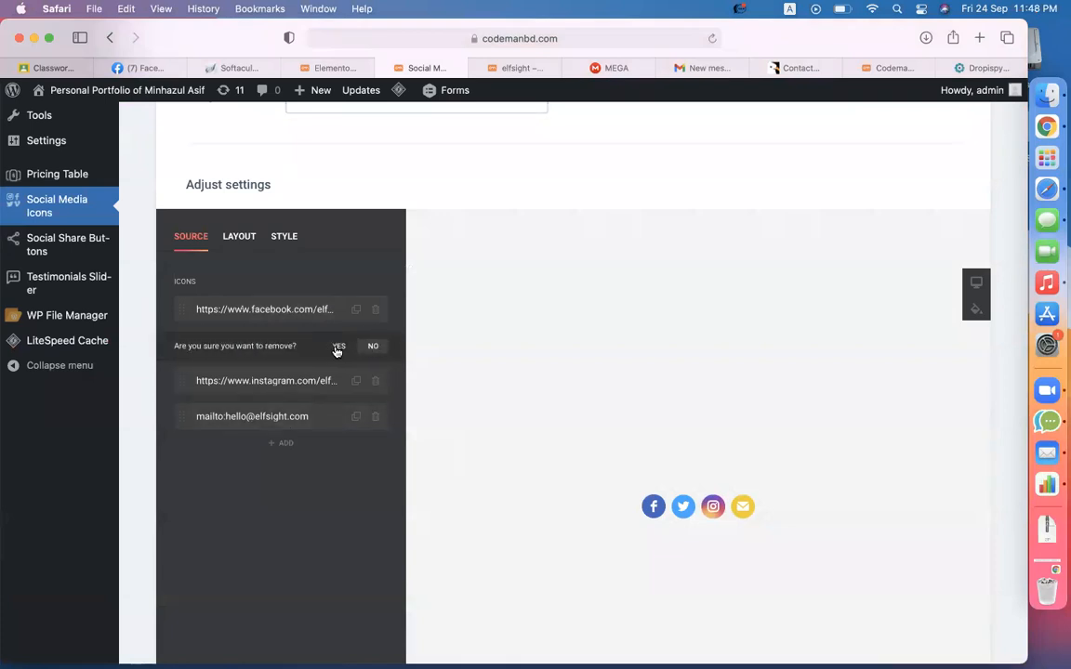
{"action": "left_click", "coordinate": [339, 346]}
- Change the Facebook link's account to codemanbd and update the Instagram link's account
{"action": "left_click", "coordinate": [300, 313]}
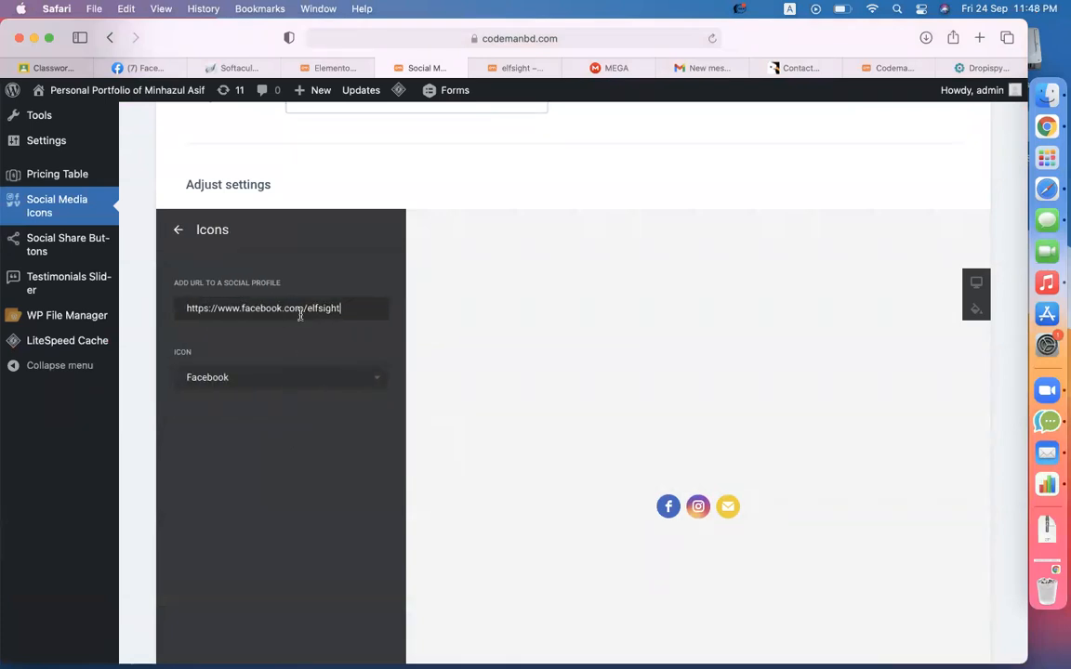
{"action": "double_click", "coordinate": [307, 308]}
{"action": "type", "text": "codemanbd"}
{"action": "left_click", "coordinate": [179, 230]}
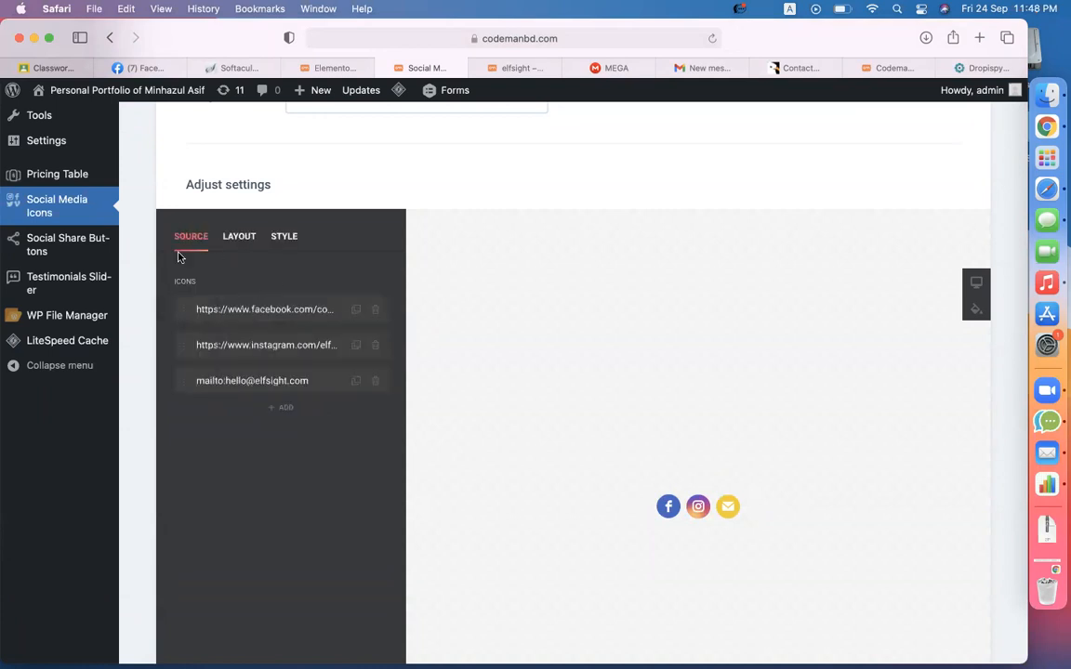
{"action": "left_click", "coordinate": [276, 342]}
{"action": "left_click_drag", "start_coordinate": [313, 309], "coordinate": [432, 313]}
{"action": "type", "text": "codemanbd"}
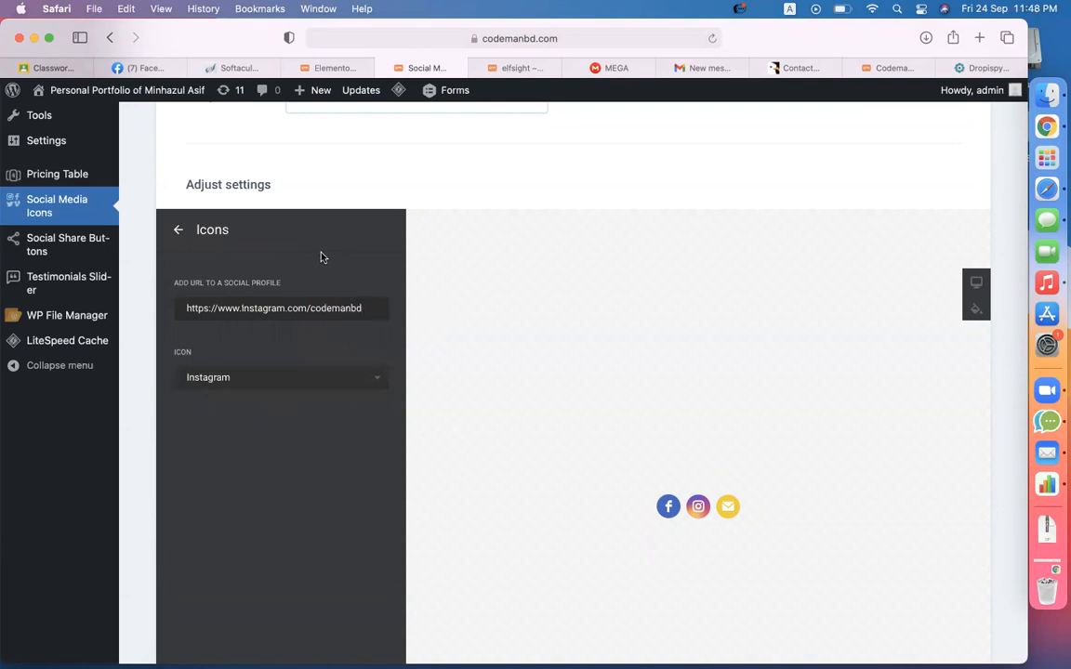
{"action": "left_click", "coordinate": [179, 230]}
- Replace the email icon's address, set the icon size to 60px, and save the widget
{"action": "left_click", "coordinate": [266, 389]}
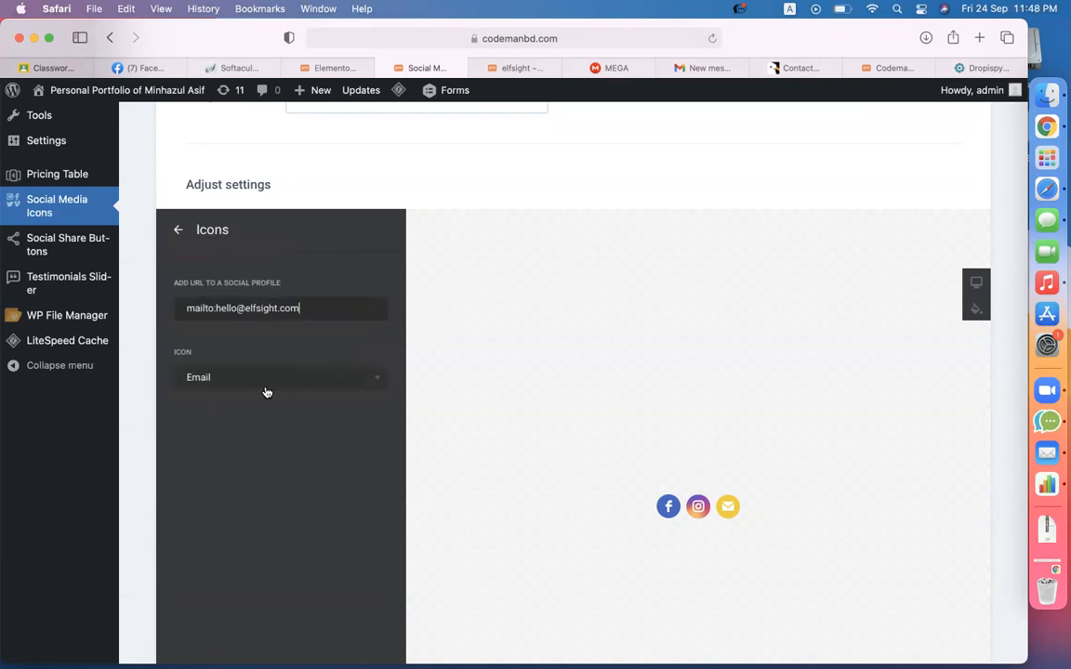
{"action": "left_click_drag", "start_coordinate": [217, 308], "coordinate": [318, 308]}
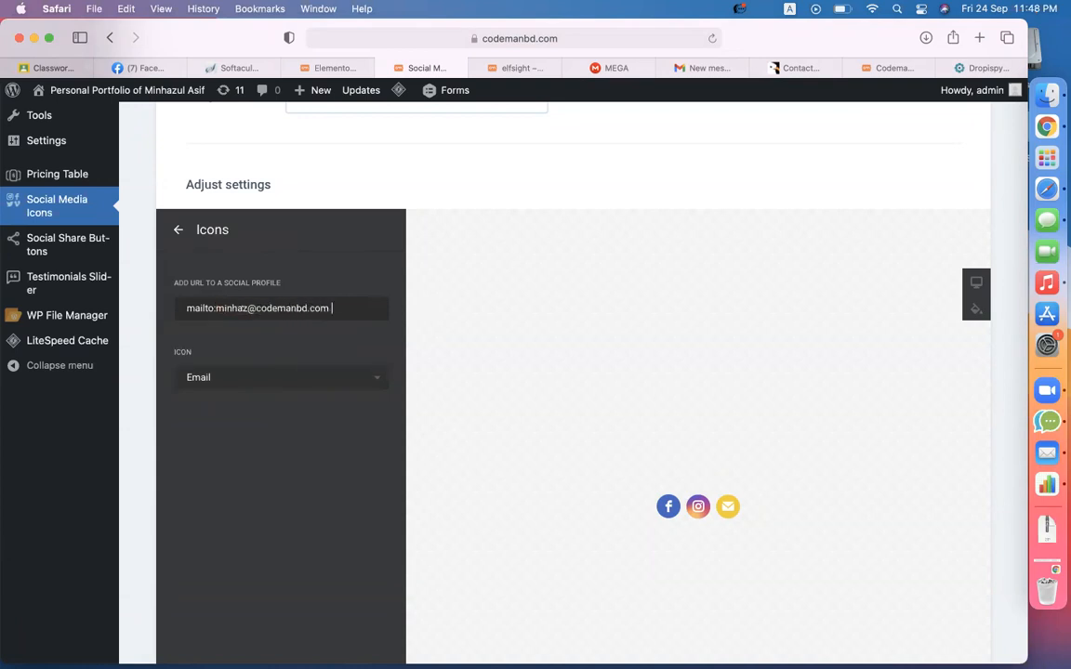
{"action": "left_click", "coordinate": [177, 230]}
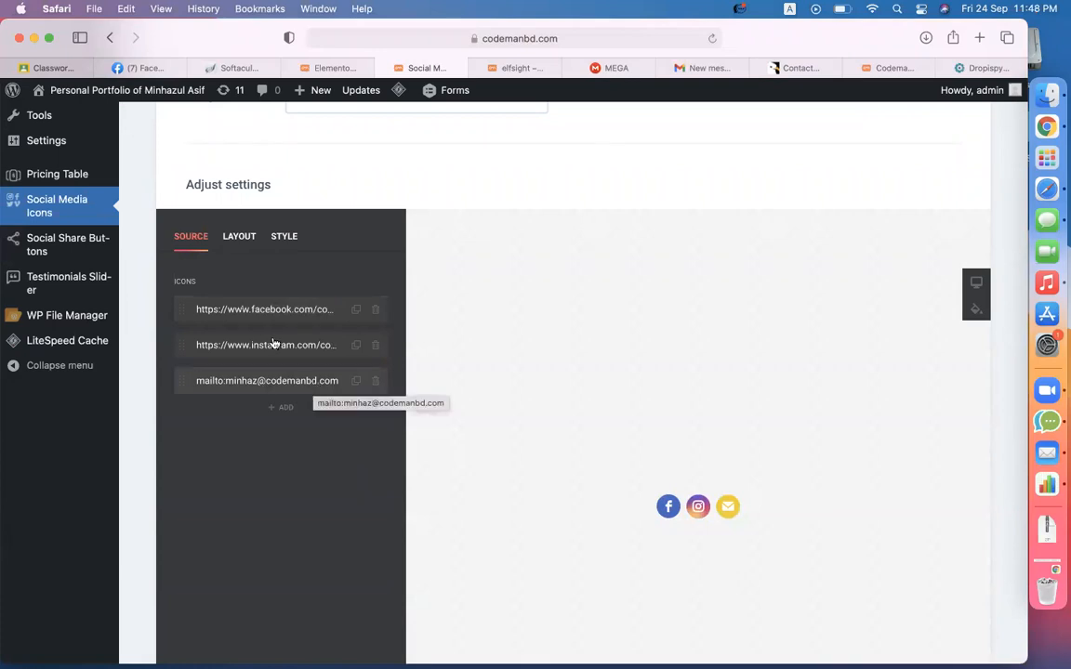
{"action": "left_click", "coordinate": [234, 240]}
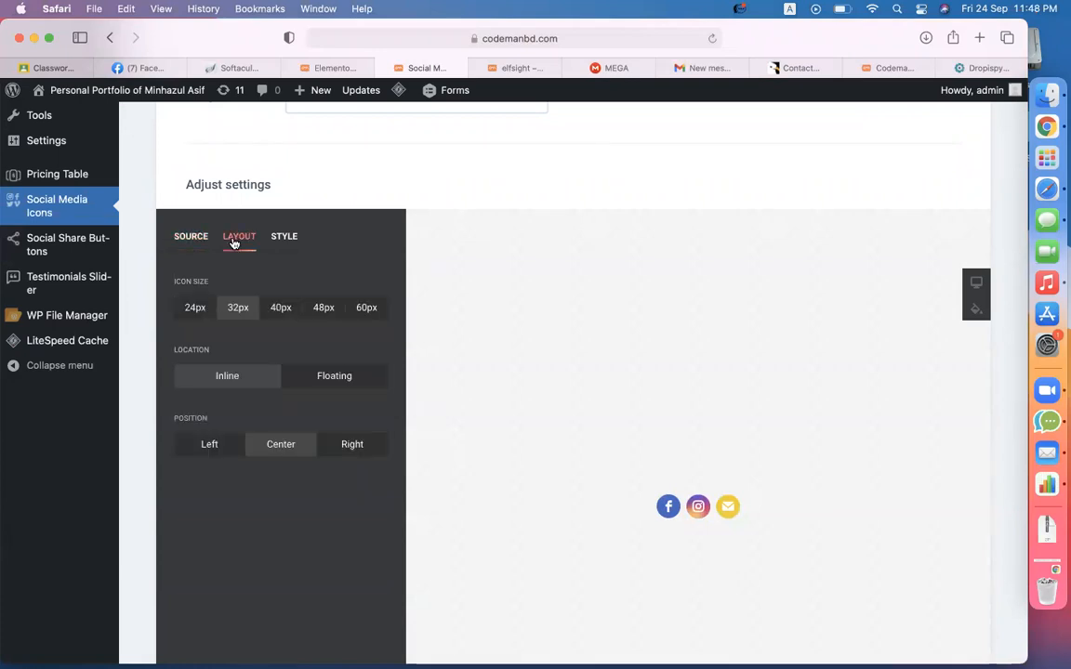
{"action": "left_click", "coordinate": [365, 311]}
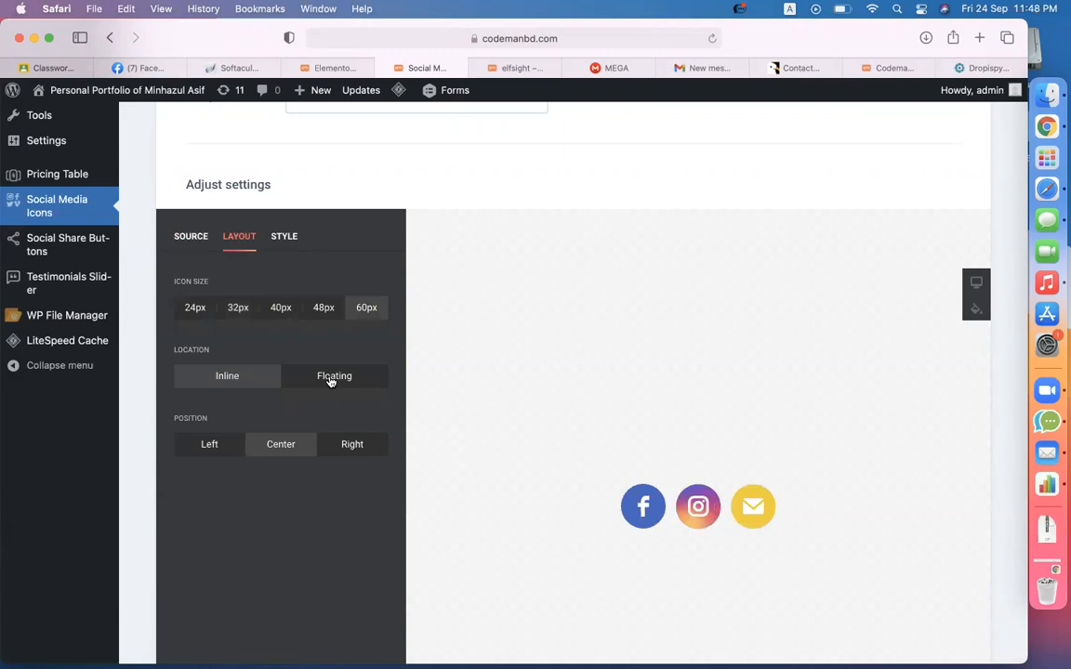
{"action": "scroll", "coordinate": [344, 502], "scroll_direction": "down", "scroll_amount": 5}
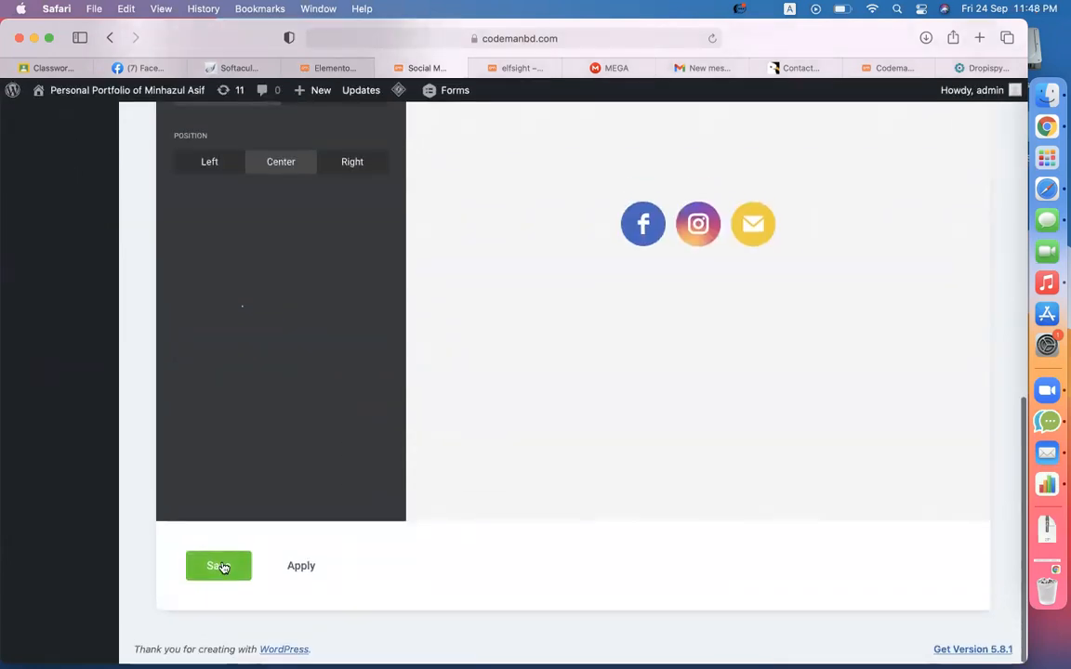
{"action": "left_click", "coordinate": [221, 565]}
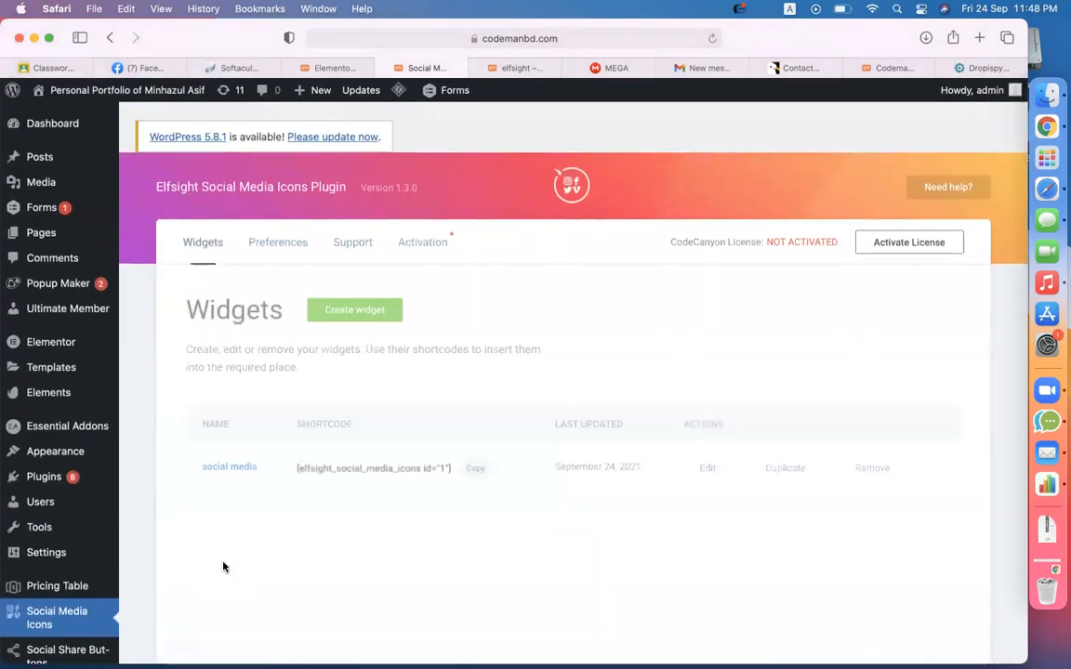
- Copy the social media widget's shortcode and look over the live site page
{"action": "left_click", "coordinate": [475, 467]}
{"action": "left_click", "coordinate": [502, 72]}
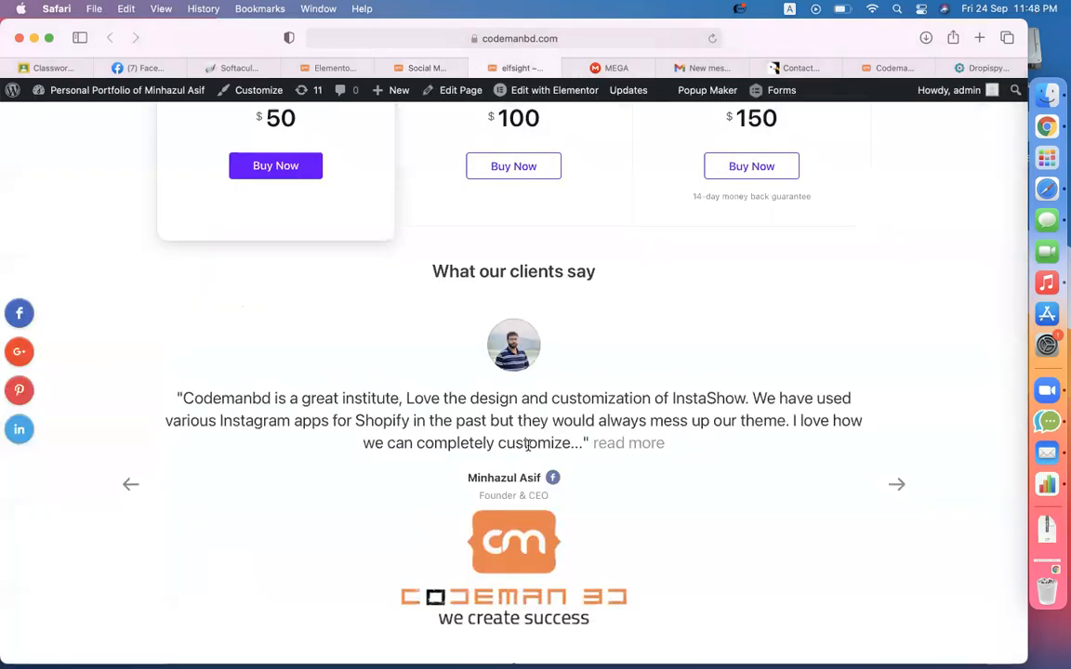
{"action": "scroll", "coordinate": [528, 446], "scroll_direction": "down", "scroll_amount": 15}
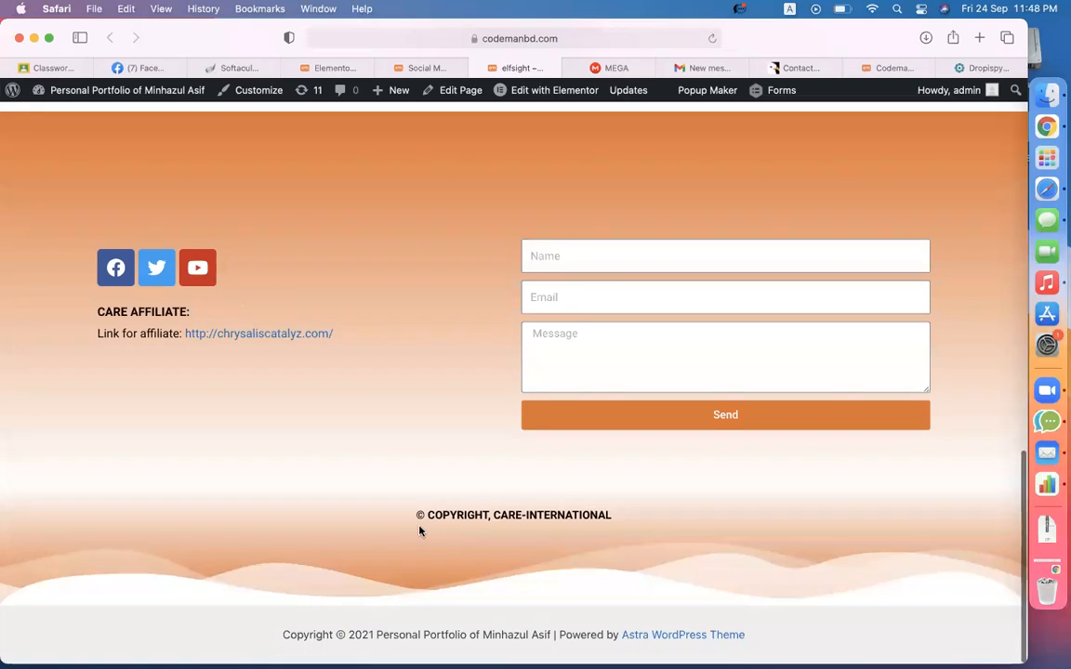
{"action": "scroll", "coordinate": [213, 420], "scroll_direction": "up", "scroll_amount": 3}
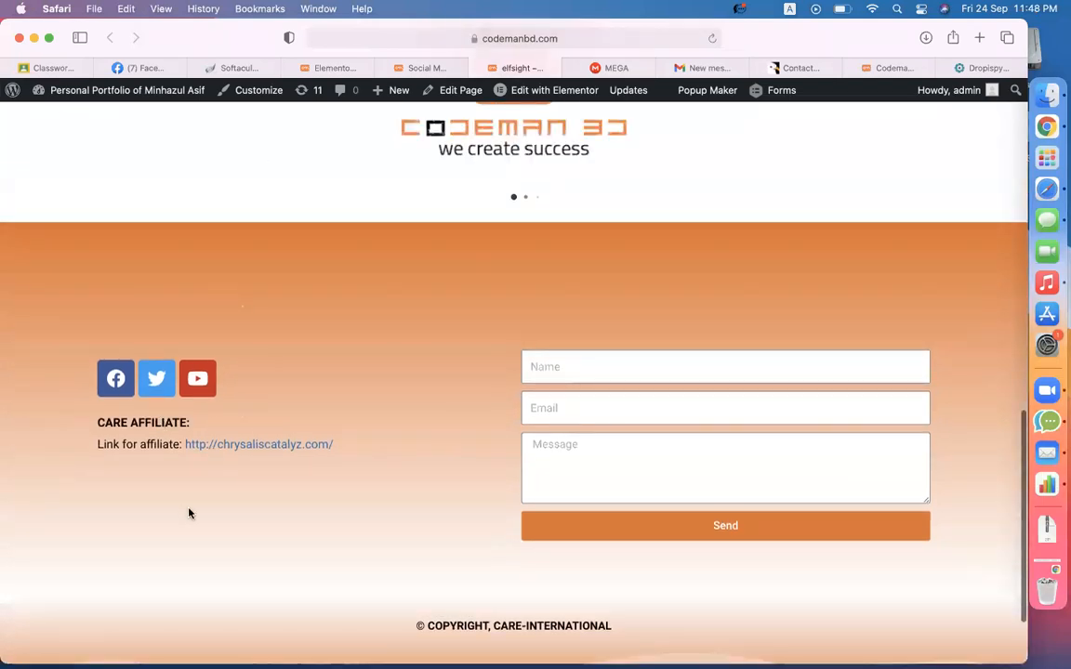
{"action": "scroll", "coordinate": [435, 335], "scroll_direction": "up", "scroll_amount": 5}
{"action": "scroll", "coordinate": [435, 335], "scroll_direction": "down", "scroll_amount": 5}
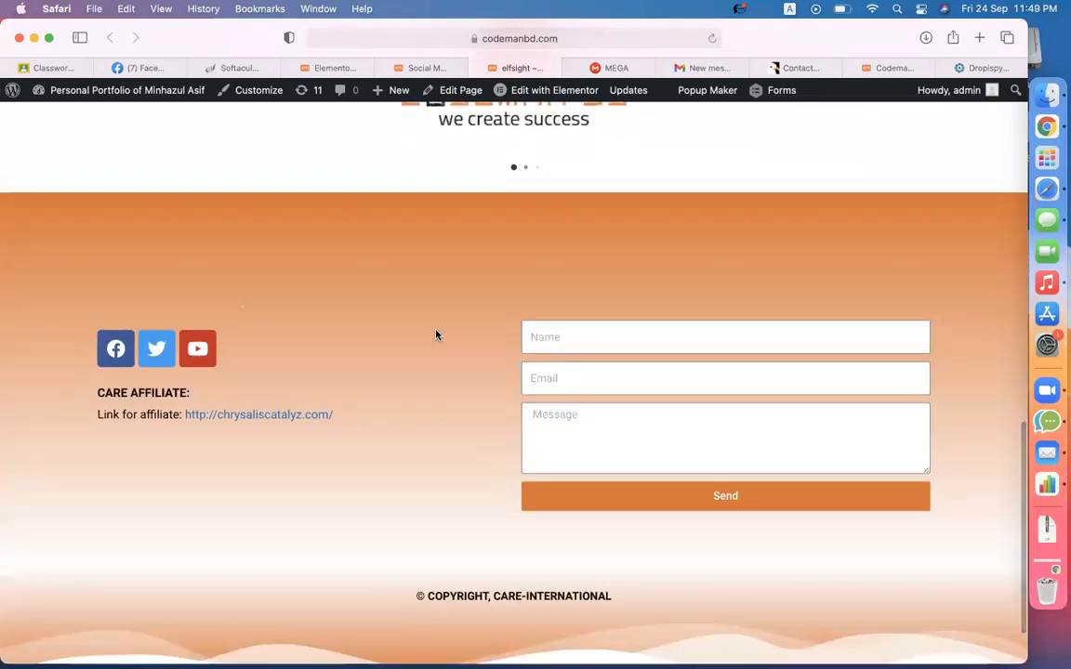
{"action": "scroll", "coordinate": [435, 334], "scroll_direction": "up", "scroll_amount": 3}
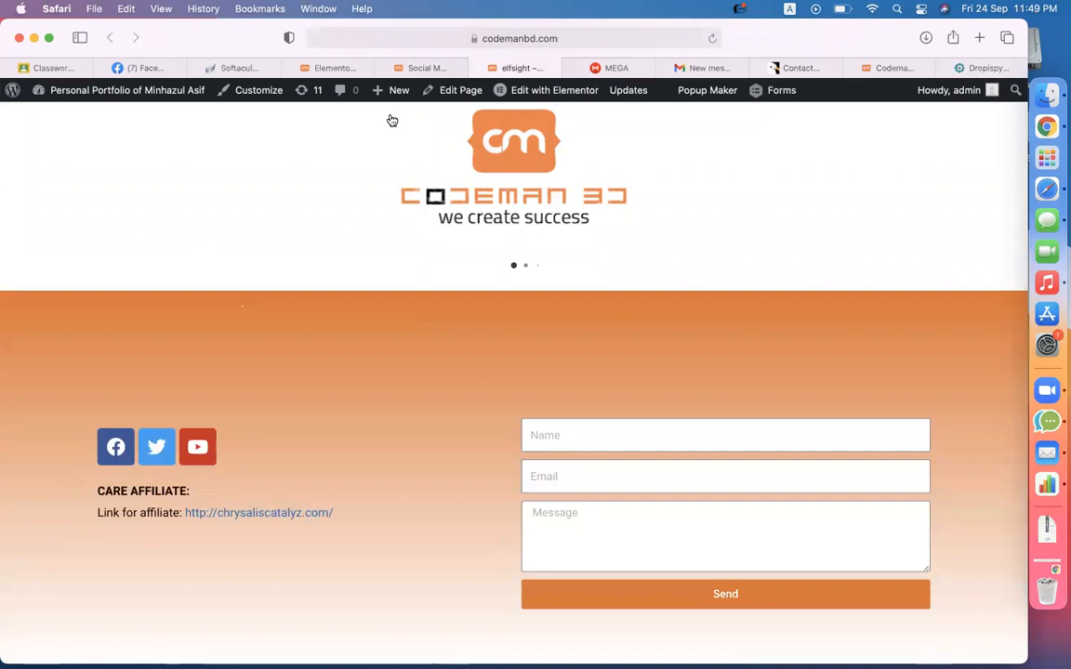
- In Elementor, duplicate the first section, swap its pricing shortcode for the social icons shortcode, and save
{"action": "left_click", "coordinate": [330, 69]}
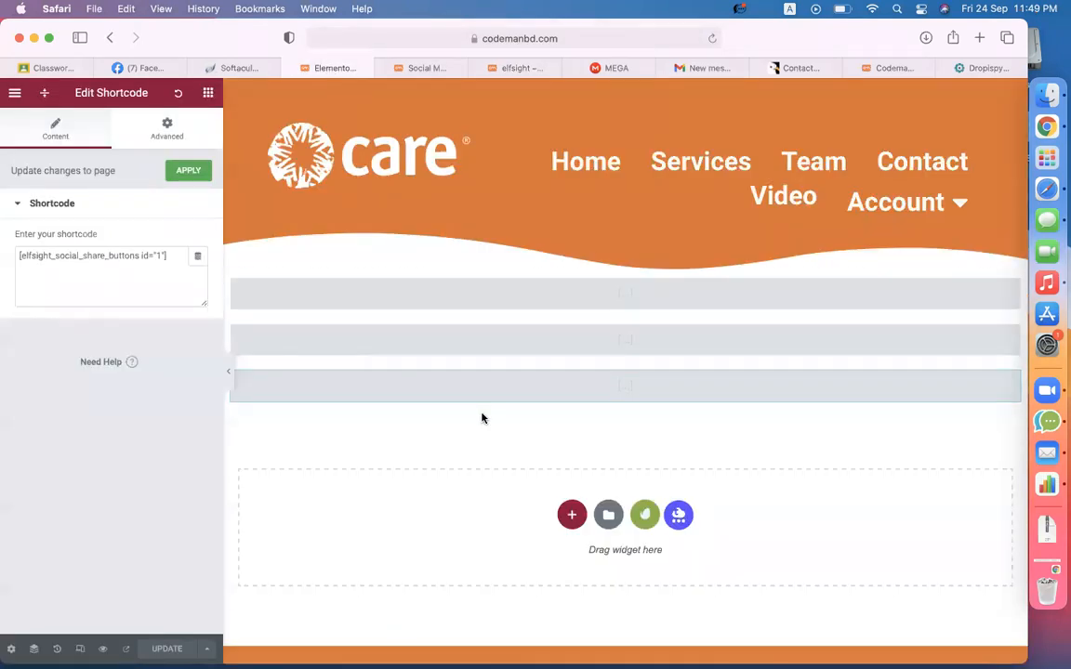
{"action": "mouse_move", "coordinate": [600, 407]}
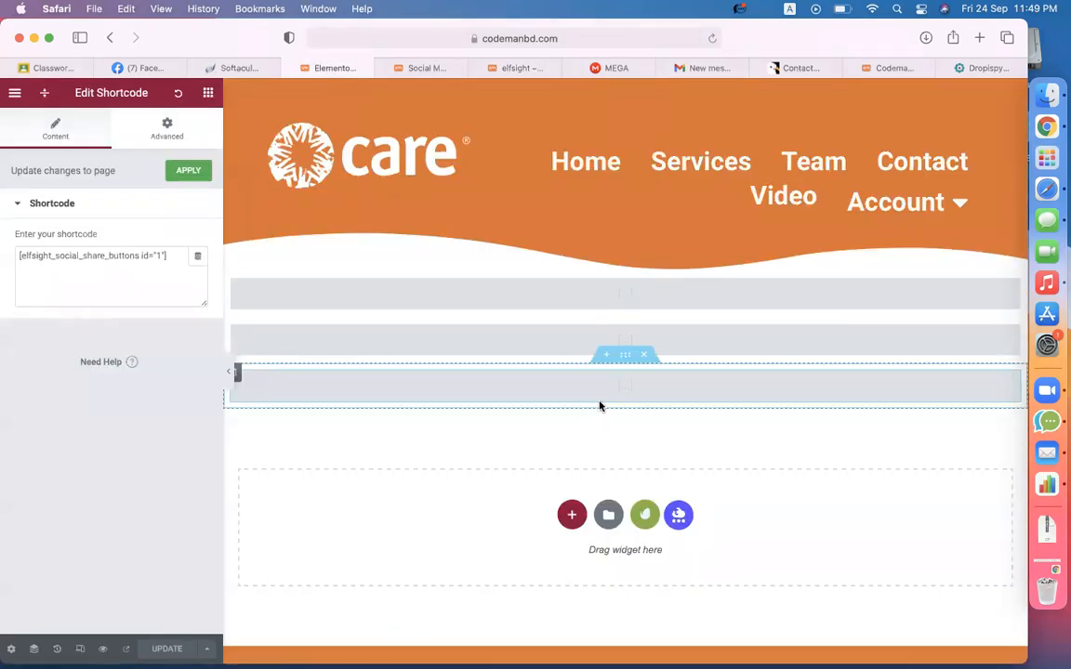
{"action": "left_click", "coordinate": [629, 362]}
{"action": "left_click", "coordinate": [625, 267]}
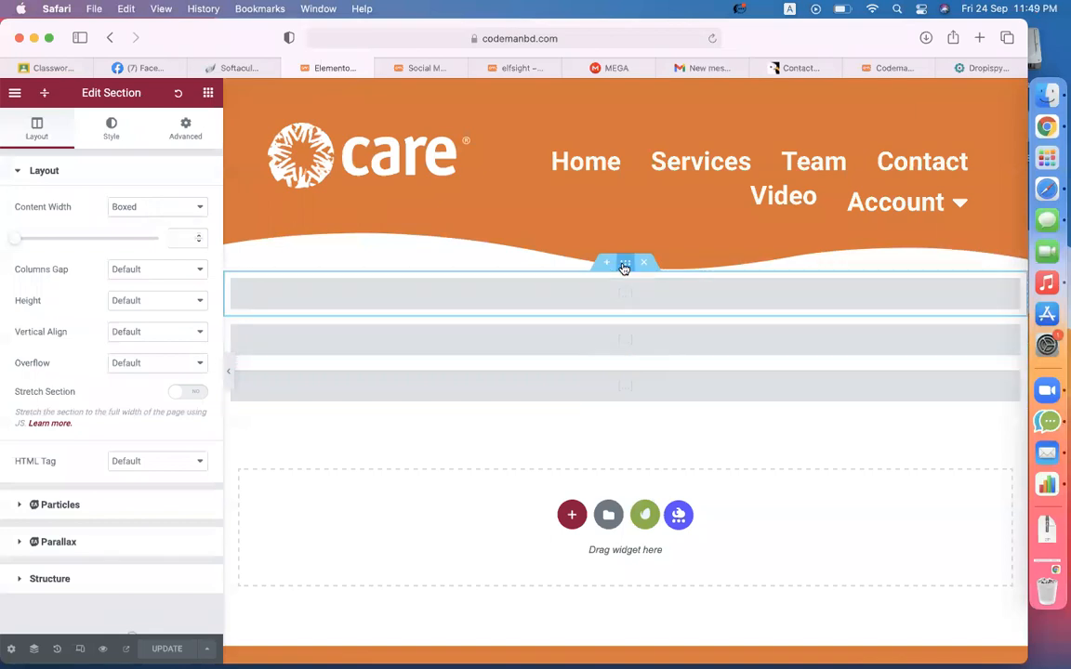
{"action": "right_click", "coordinate": [625, 268]}
{"action": "left_click", "coordinate": [652, 298]}
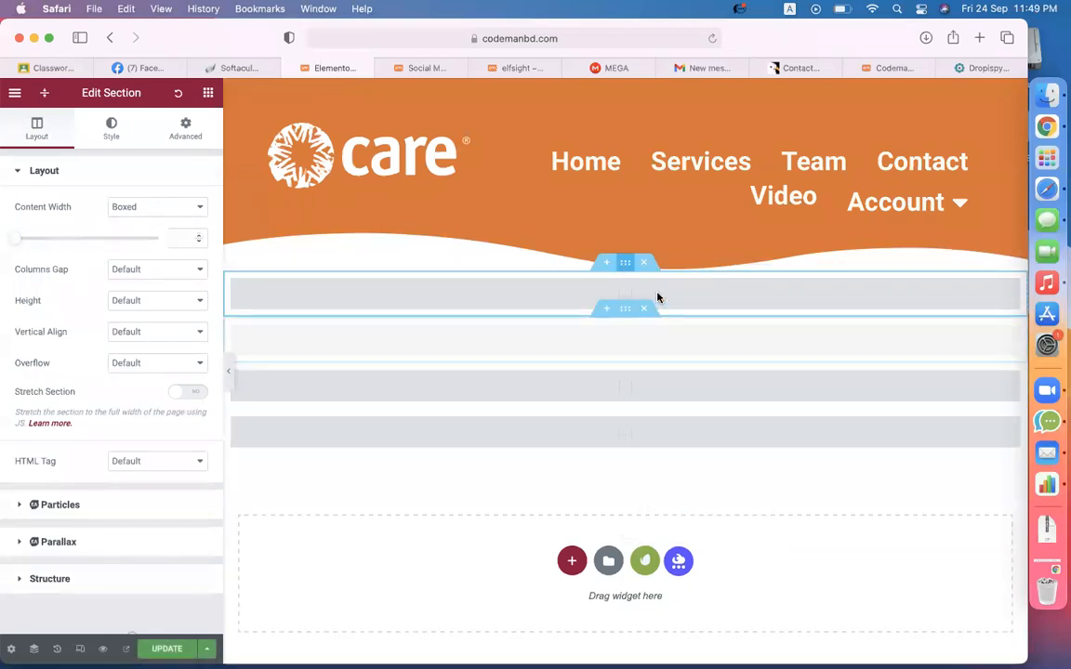
{"action": "left_click", "coordinate": [623, 339]}
{"action": "triple_click", "coordinate": [136, 270]}
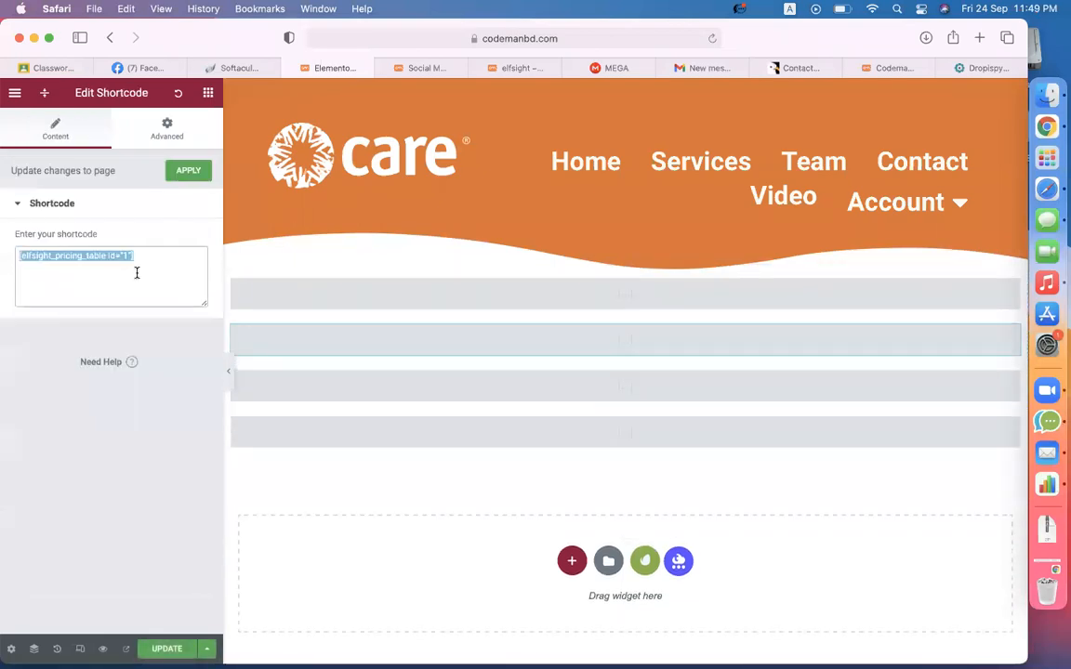
{"action": "key", "text": "super+v"}
{"action": "key", "text": "super+s"}
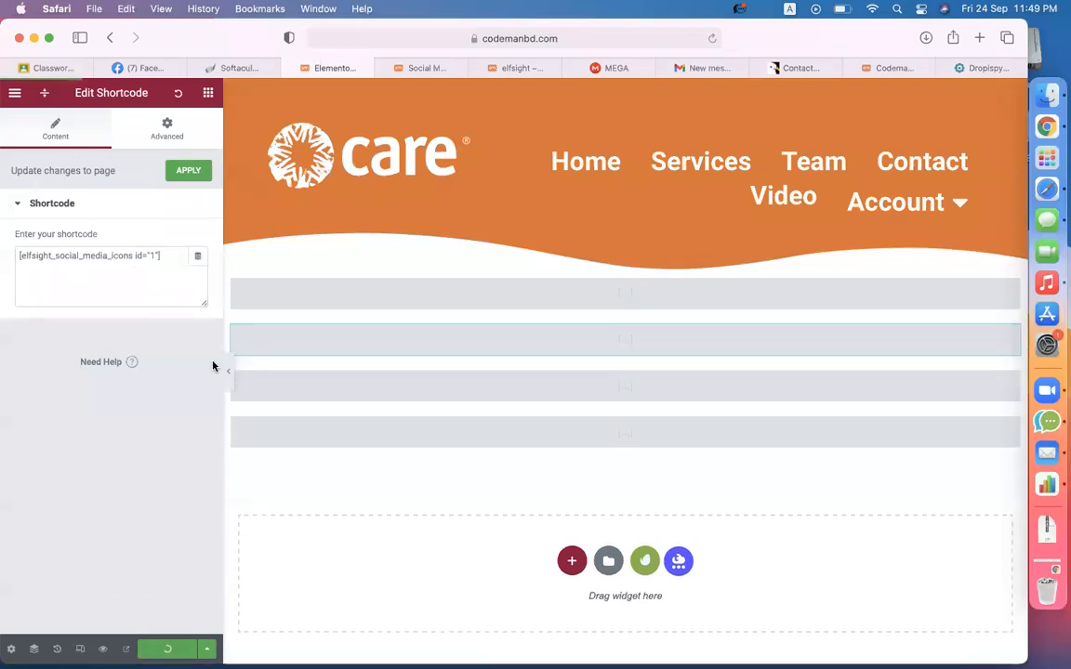
{"action": "left_click", "coordinate": [497, 73]}
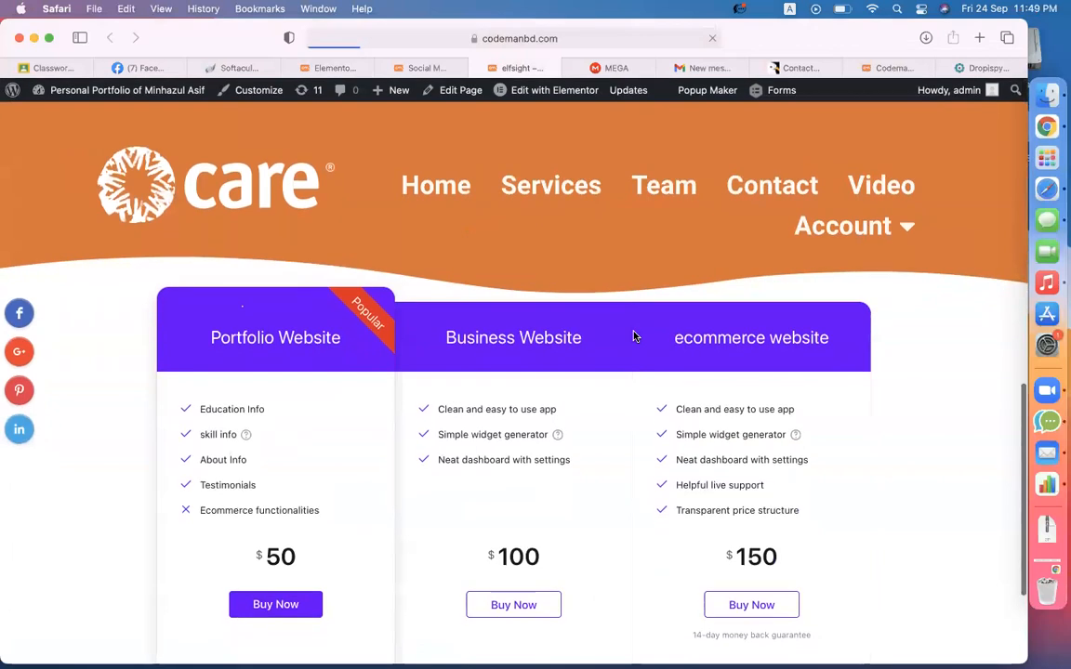
- Close the New Arrival popup, check the new icons under the pricing tables, and test the Facebook link
{"action": "scroll", "coordinate": [634, 337], "scroll_direction": "down", "scroll_amount": 5}
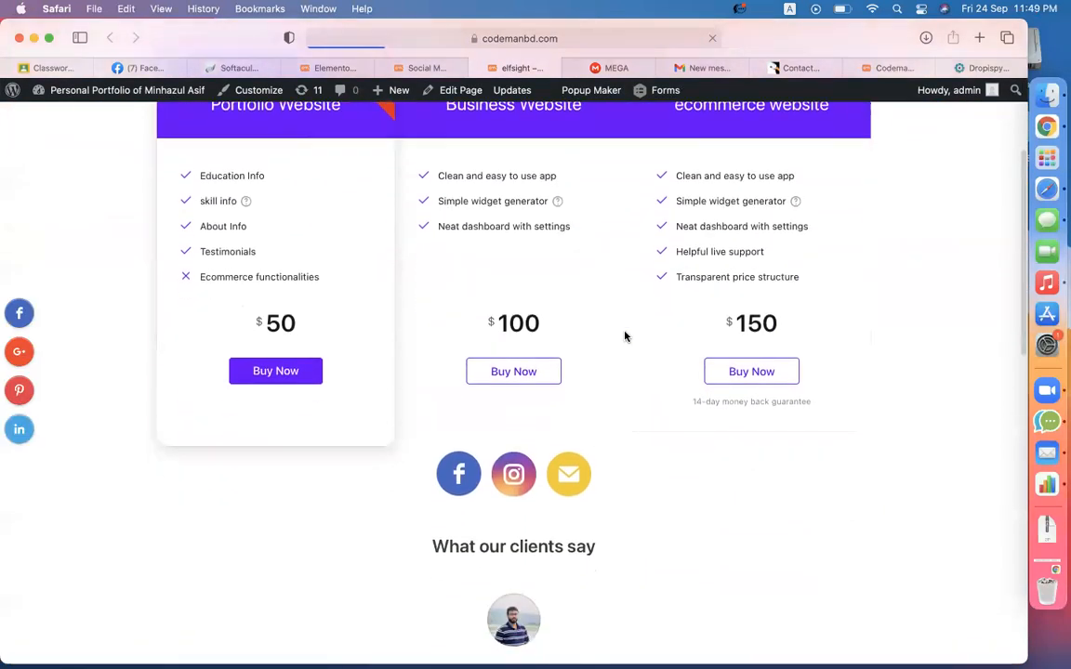
{"action": "left_click", "coordinate": [866, 382]}
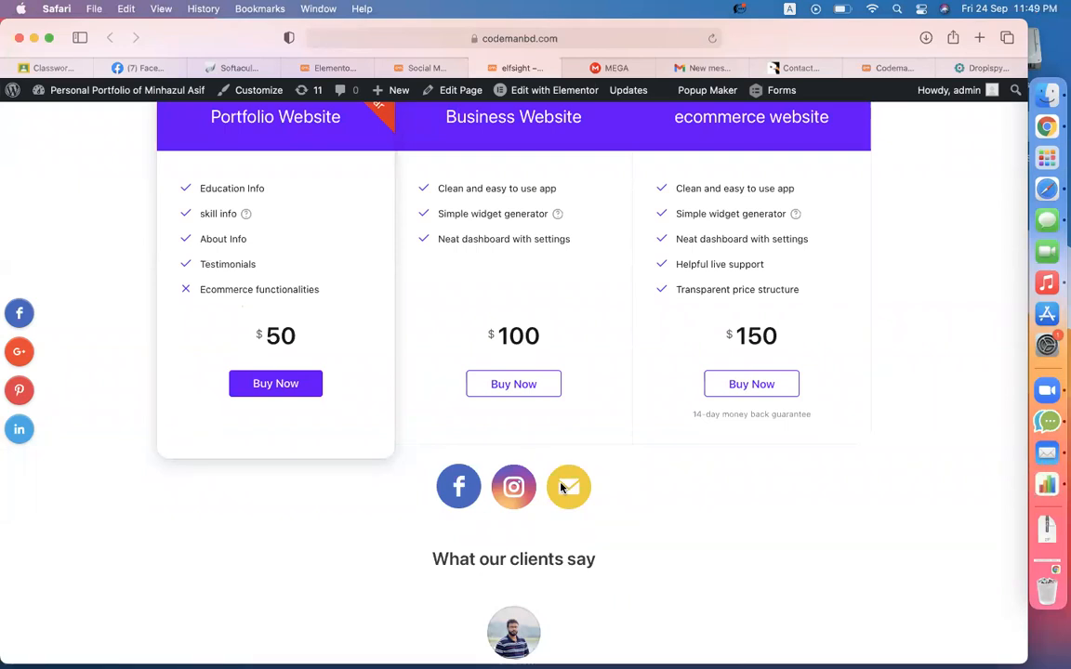
{"action": "scroll", "coordinate": [561, 488], "scroll_direction": "down", "scroll_amount": 3}
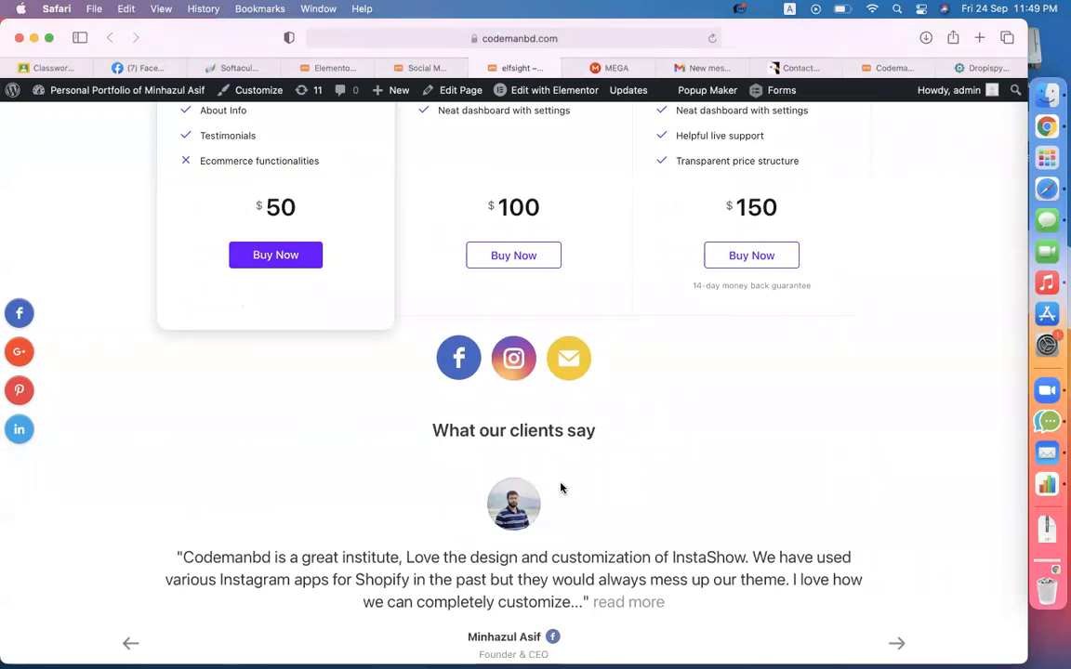
{"action": "left_click", "coordinate": [463, 357]}
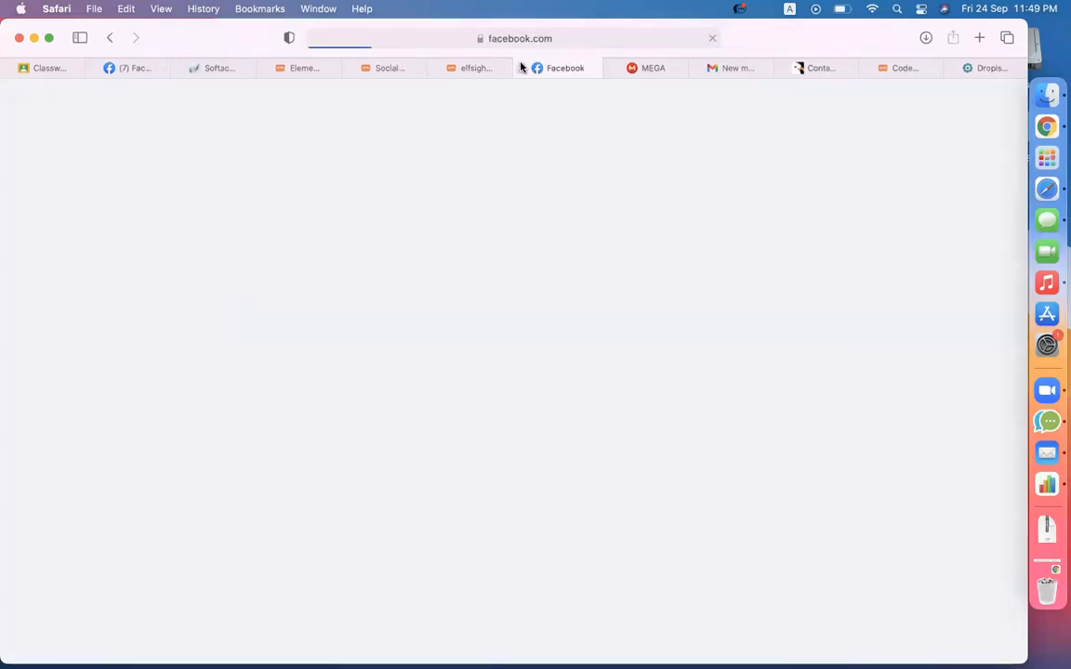
{"action": "left_click", "coordinate": [521, 67]}
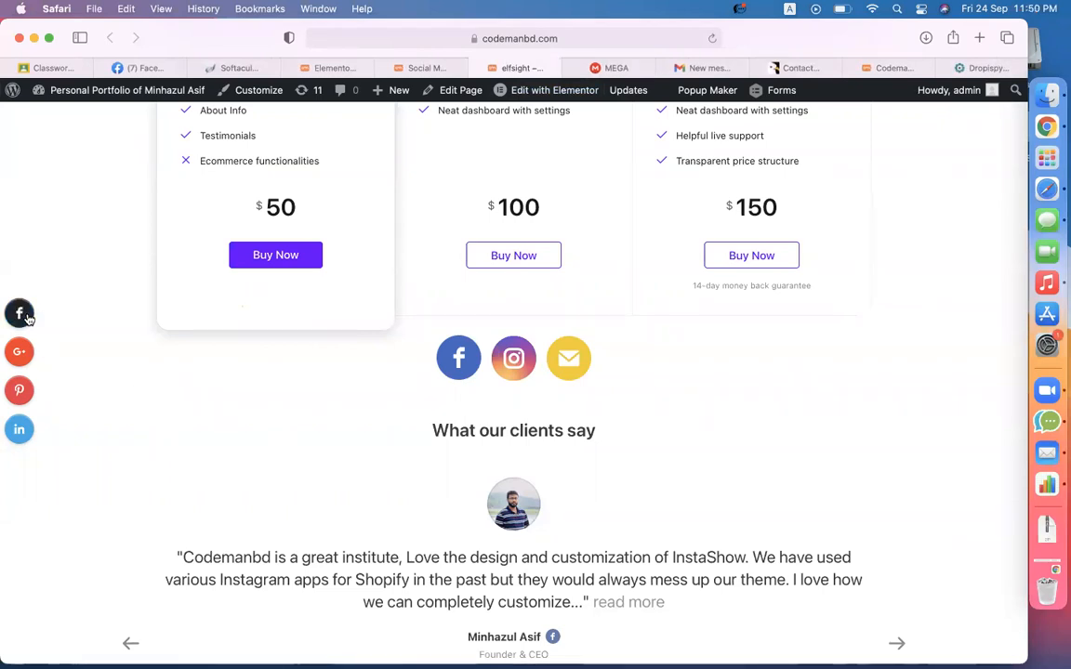
{"action": "scroll", "coordinate": [151, 364], "scroll_direction": "up", "scroll_amount": 5}
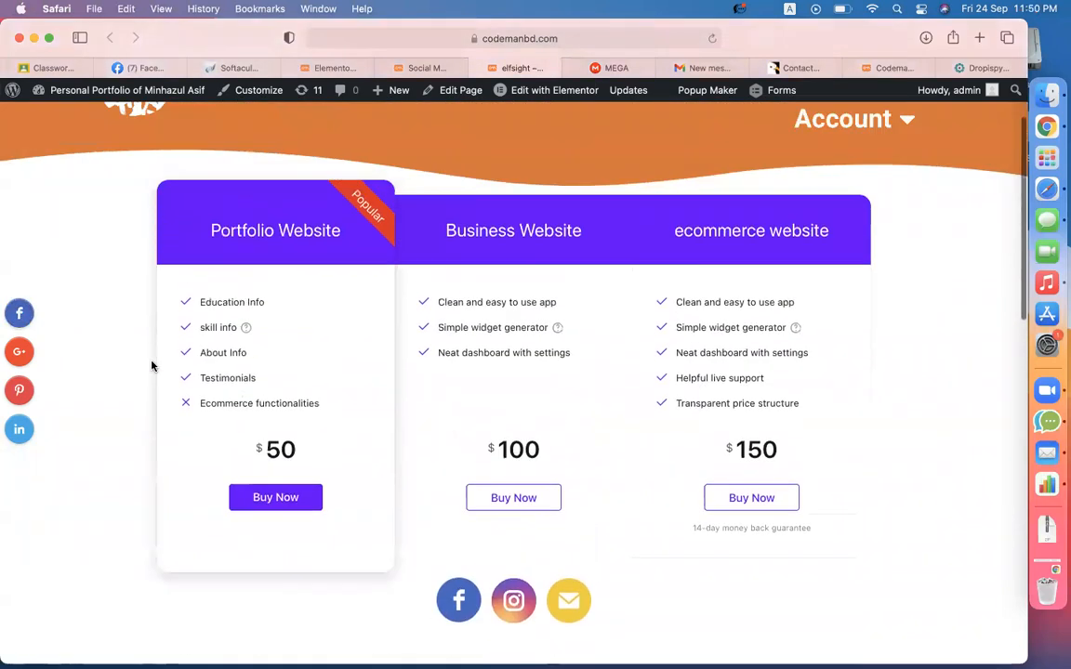
{"action": "scroll", "coordinate": [151, 364], "scroll_direction": "down", "scroll_amount": 3}
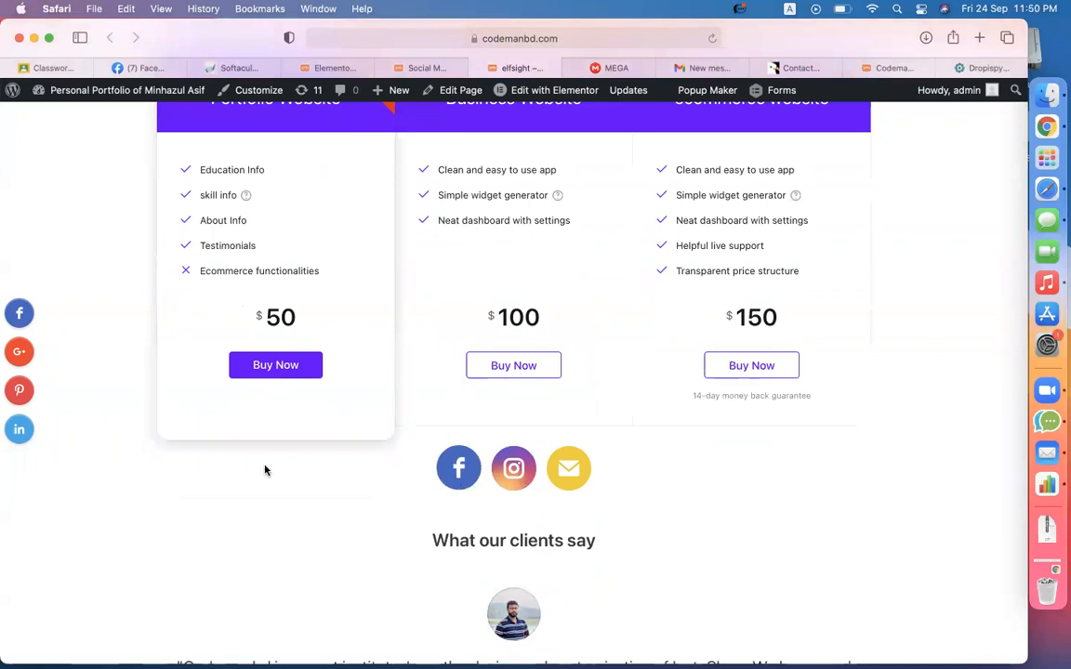
{"action": "left_click", "coordinate": [615, 67]}
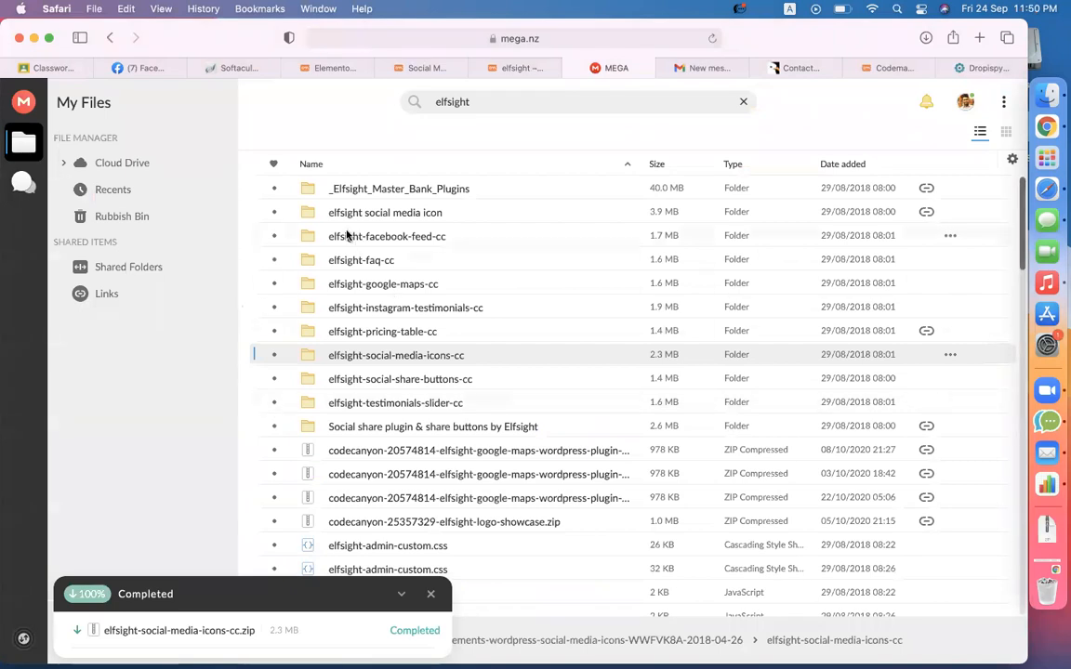
- Download the elfsight-faq-cc folder from MEGA as elfsight-faq-cc.zip
{"action": "right_click", "coordinate": [354, 259]}
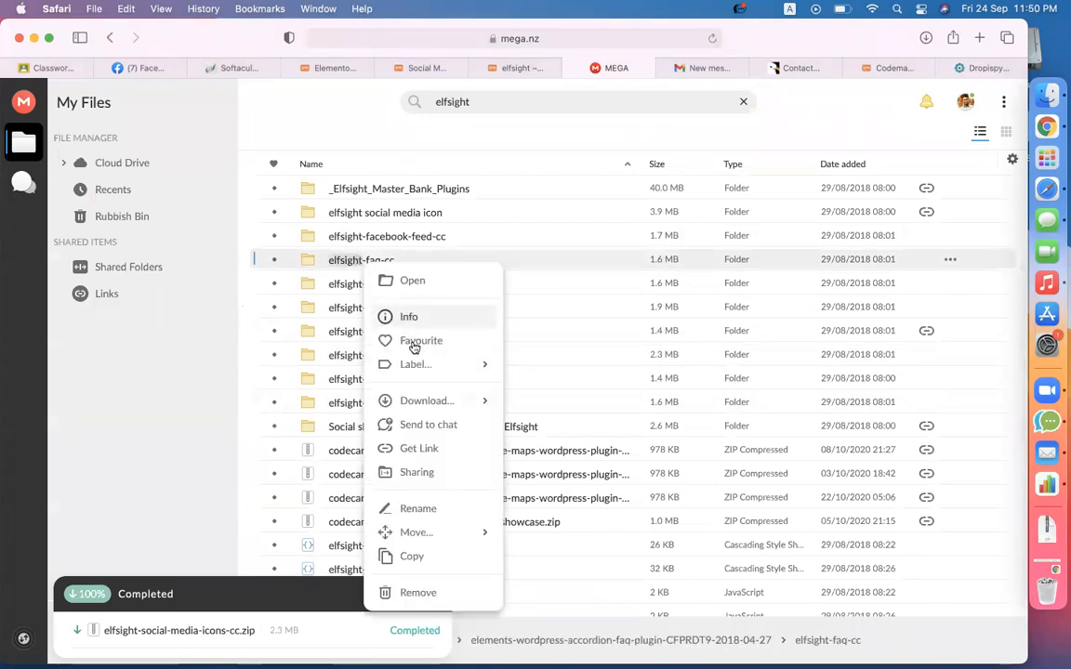
{"action": "left_click", "coordinate": [426, 401]}
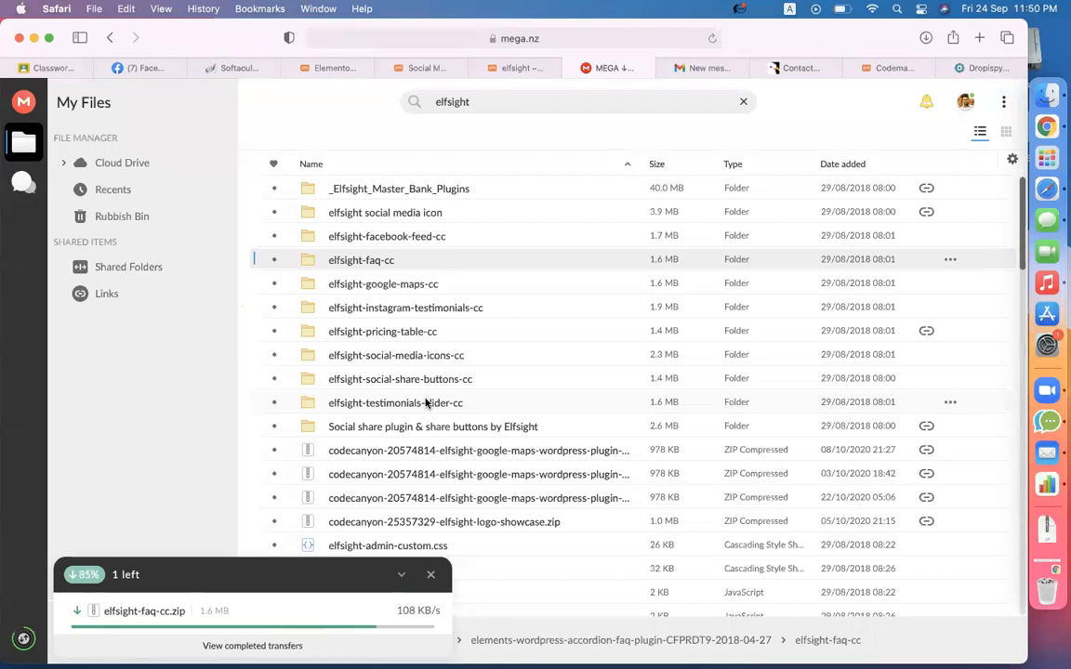
{"action": "left_click", "coordinate": [971, 67]}
- Go to fiverr.com, search for 'landing', and open the first gig
{"action": "left_click", "coordinate": [567, 38]}
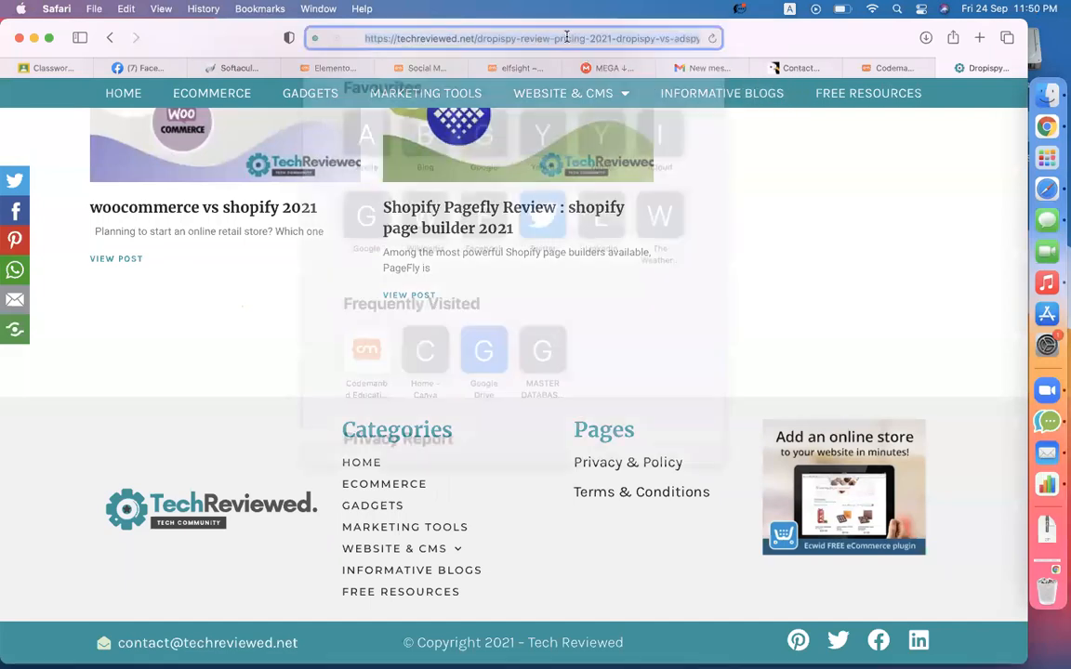
{"action": "type", "text": "fiverr.com/"}
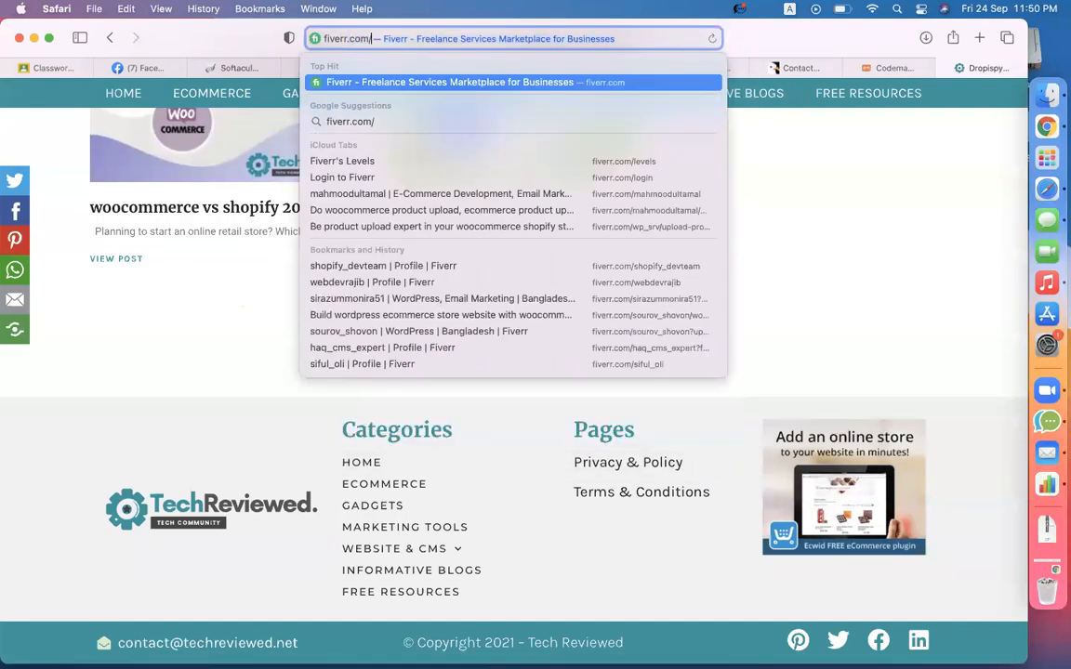
{"action": "key", "text": "Return"}
{"action": "left_click", "coordinate": [205, 364]}
{"action": "type", "text": "landing"}
{"action": "key", "text": "Return"}
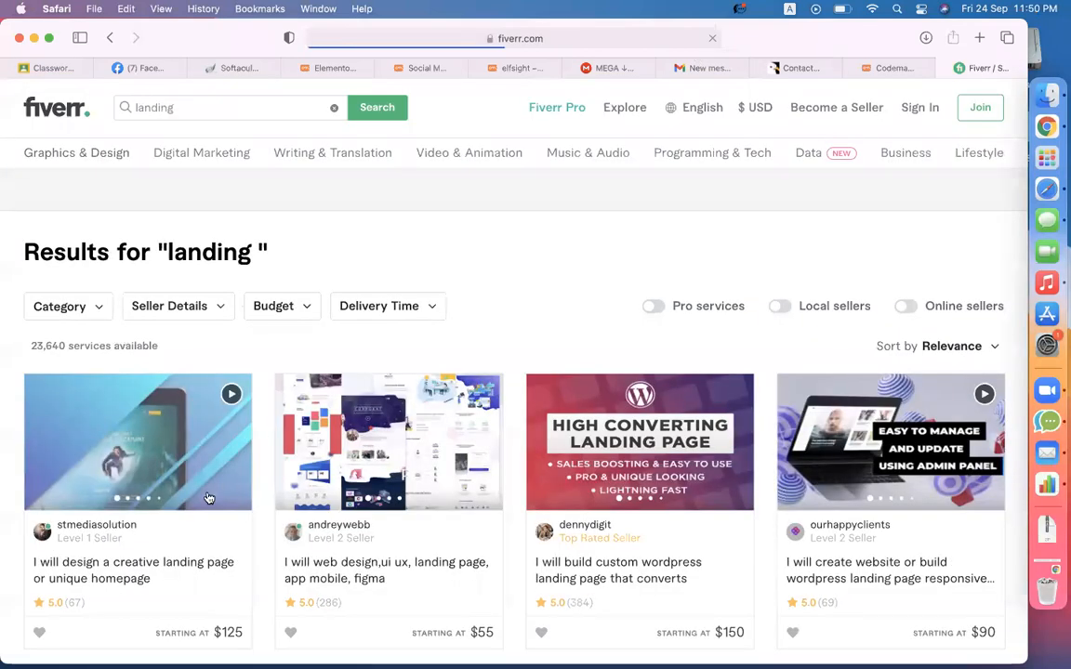
{"action": "left_click", "coordinate": [209, 498]}
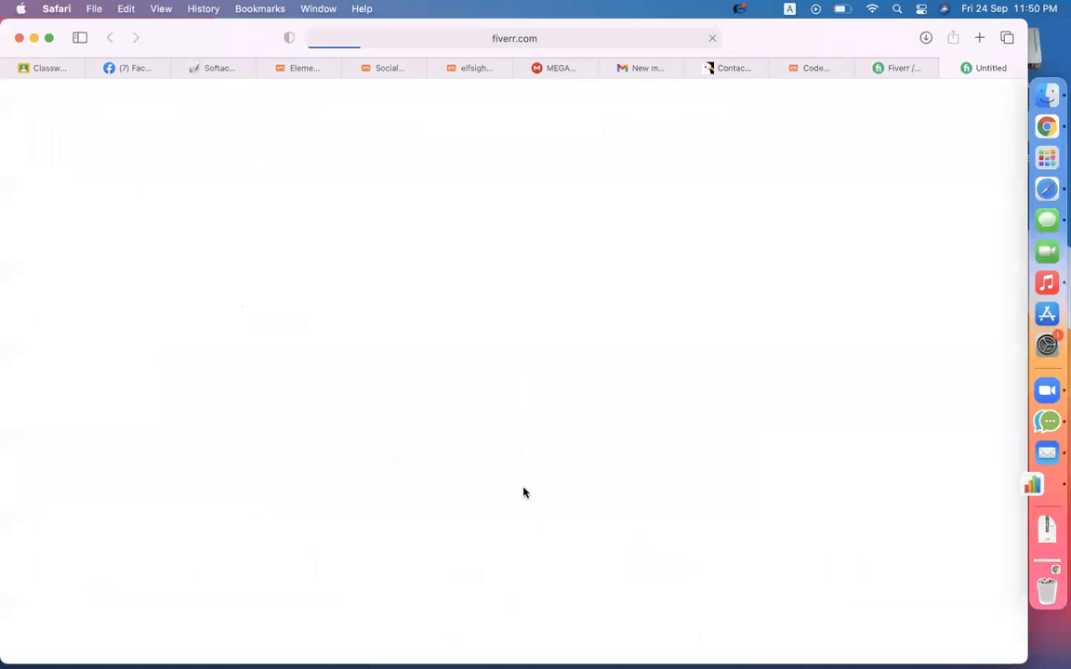
- Expand the gig's FAQ answers on price reduction, final deliverables, and development versus design
{"action": "scroll", "coordinate": [523, 493], "scroll_direction": "down", "scroll_amount": 5}
{"action": "scroll", "coordinate": [524, 493], "scroll_direction": "down", "scroll_amount": 15}
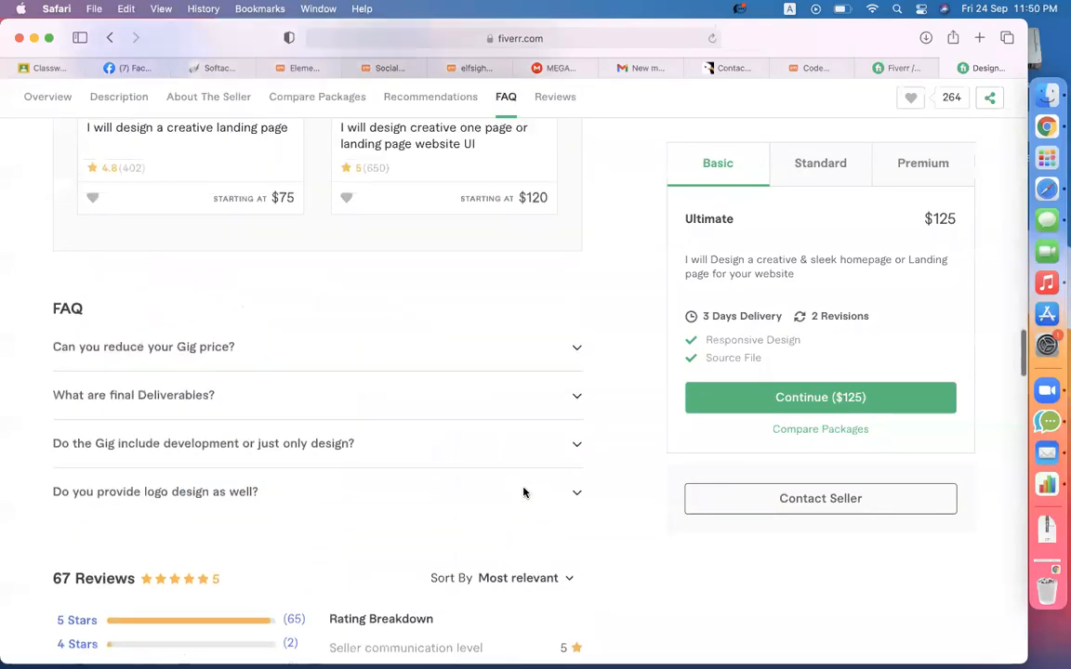
{"action": "left_click", "coordinate": [110, 410]}
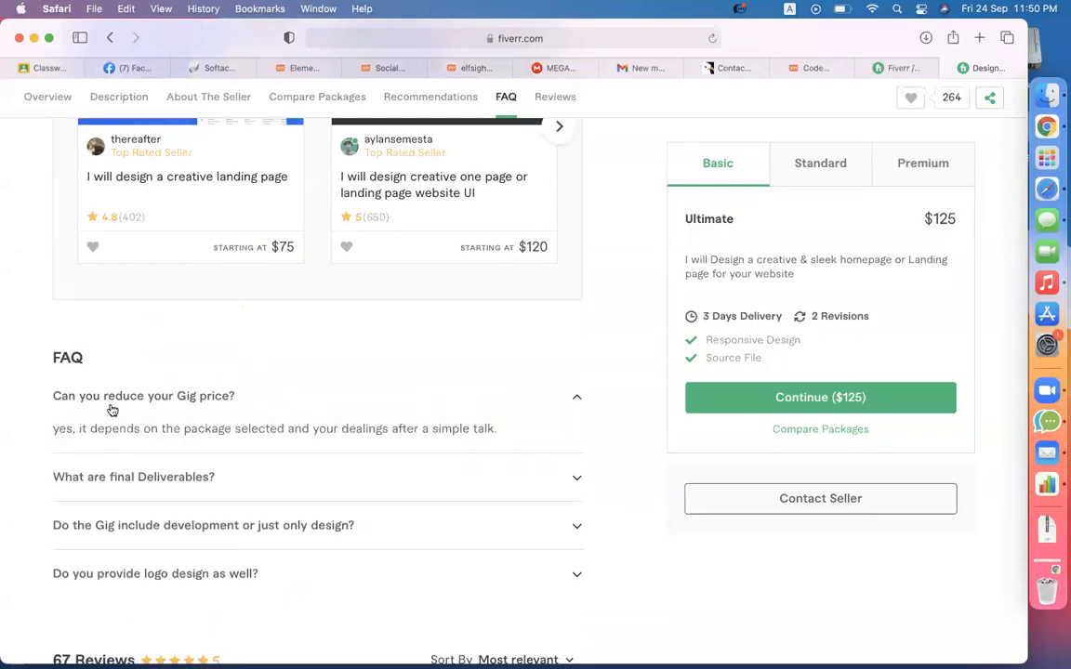
{"action": "scroll", "coordinate": [112, 411], "scroll_direction": "down", "scroll_amount": 1}
{"action": "left_click", "coordinate": [113, 436]}
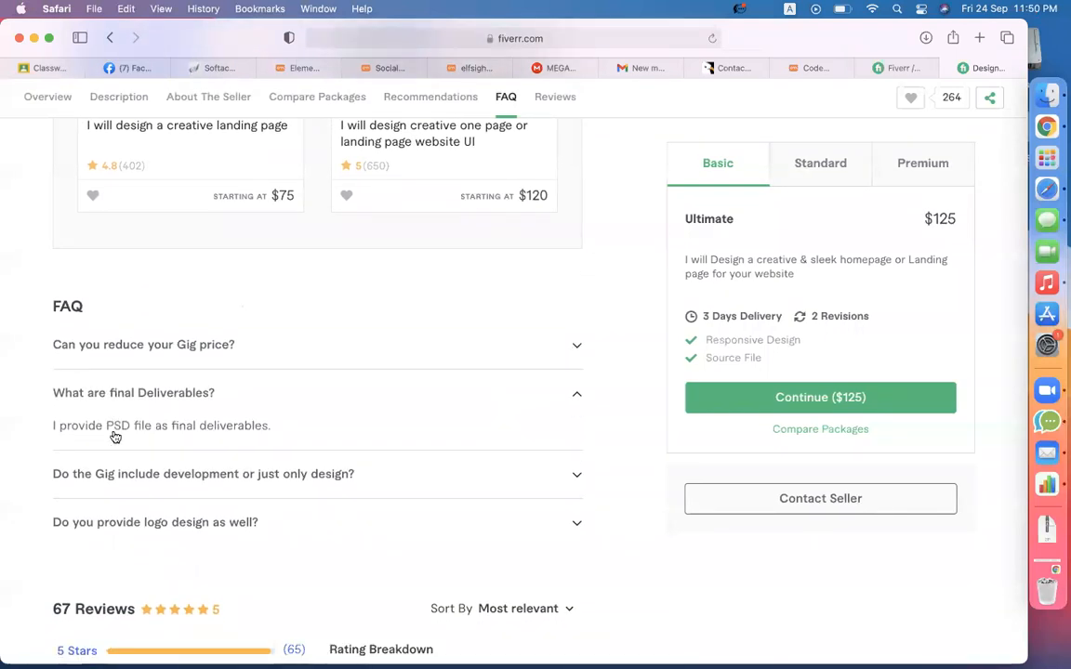
{"action": "left_click_drag", "start_coordinate": [217, 394], "coordinate": [168, 394]}
{"action": "left_click_drag", "start_coordinate": [89, 426], "coordinate": [189, 423]}
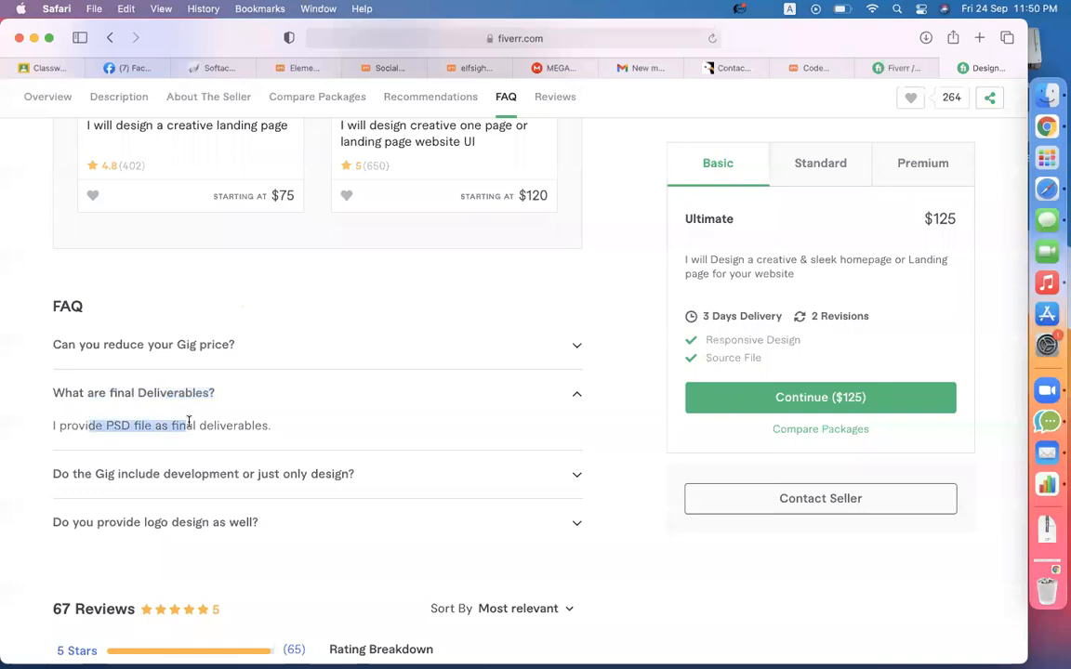
{"action": "left_click", "coordinate": [116, 473]}
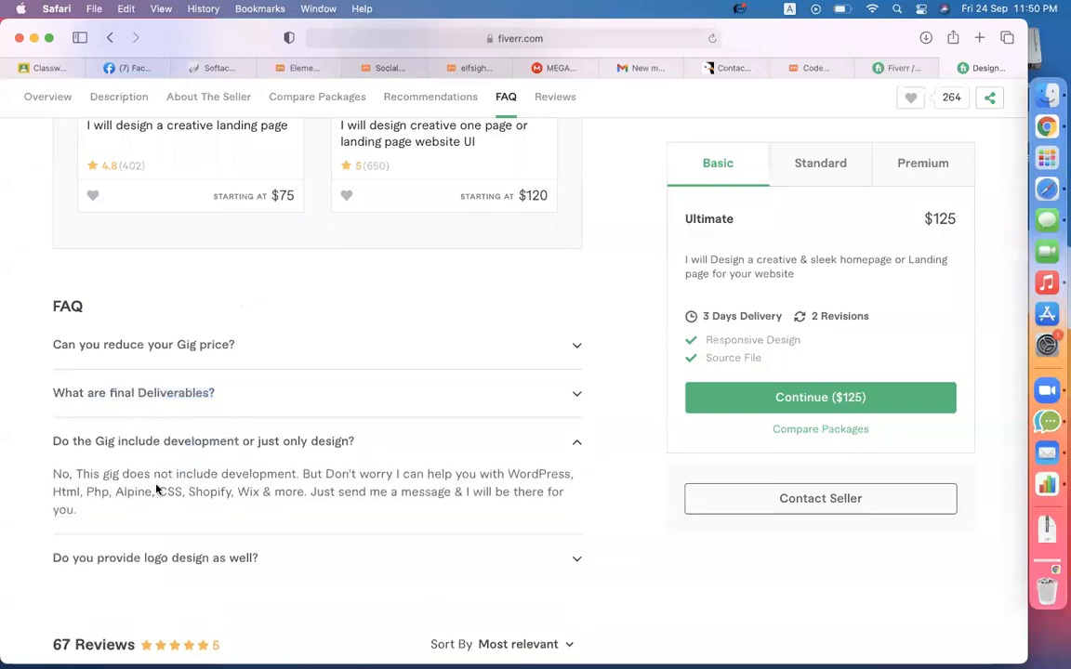
- Check the live site, finished MEGA downloads and Elementor tabs, ending on the Elfsight widgets admin page
{"action": "left_click", "coordinate": [465, 73]}
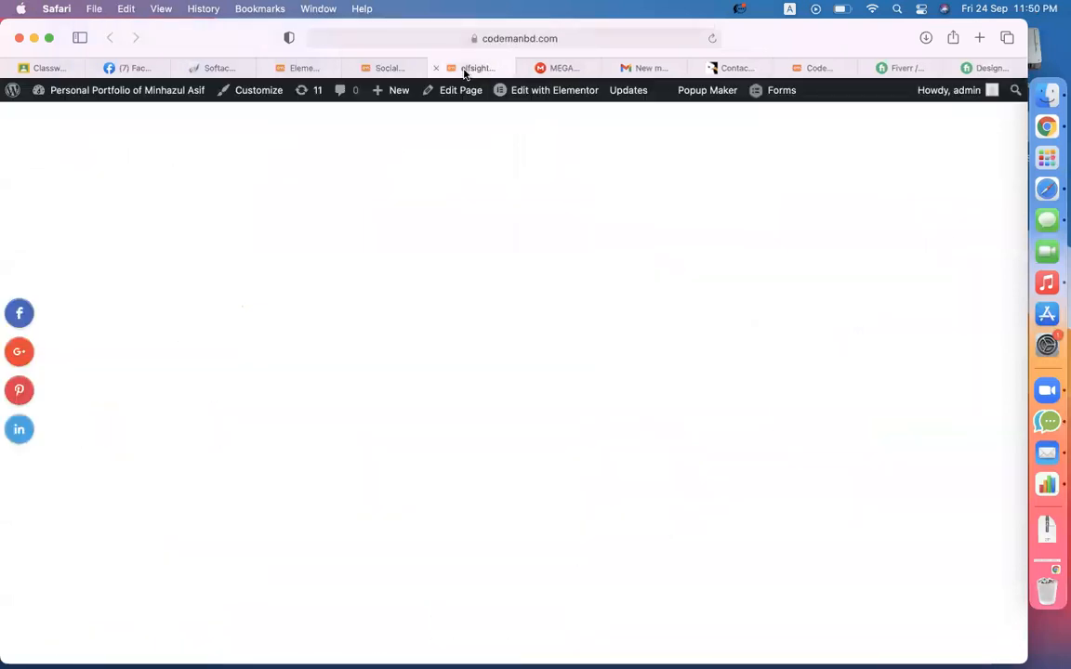
{"action": "left_click", "coordinate": [386, 73]}
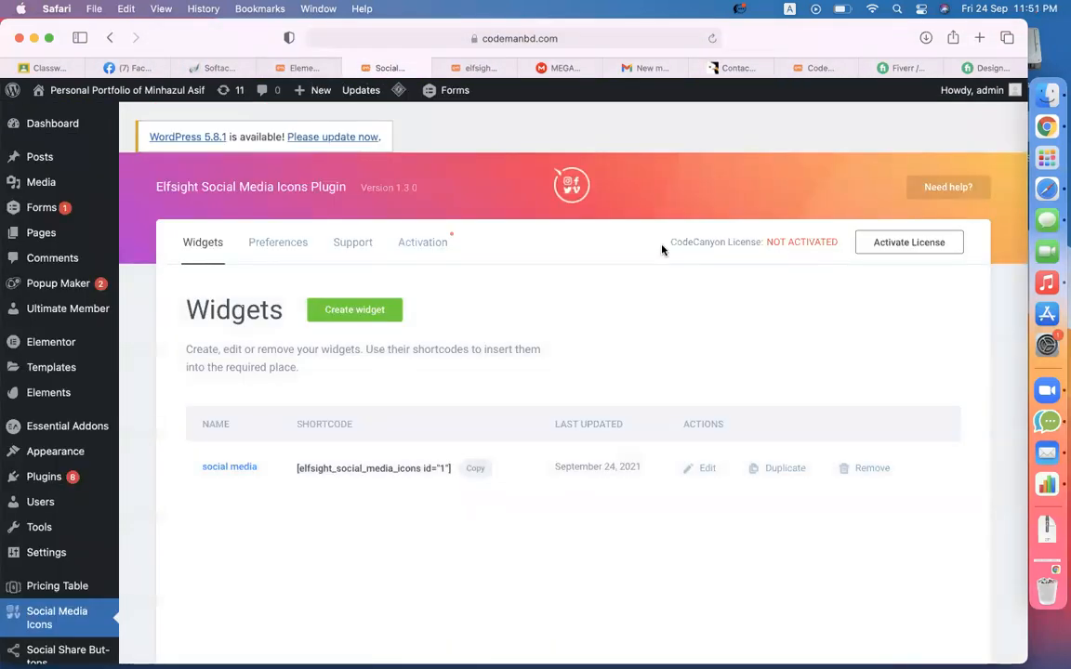
{"action": "left_click", "coordinate": [564, 68]}
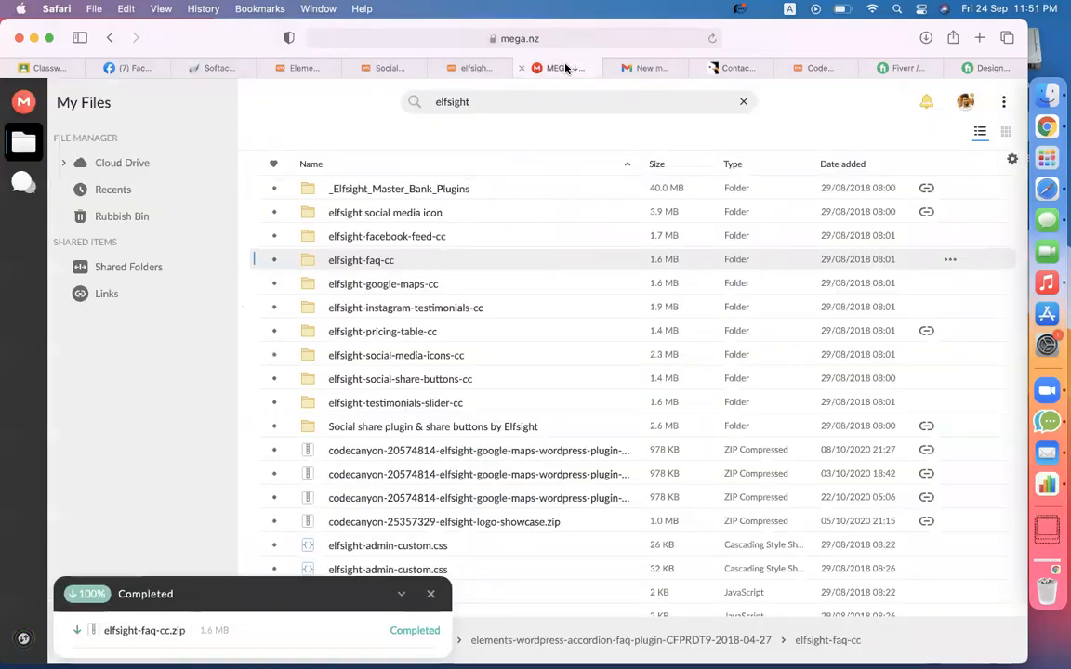
{"action": "left_click", "coordinate": [299, 67]}
{"action": "left_click", "coordinate": [394, 67]}
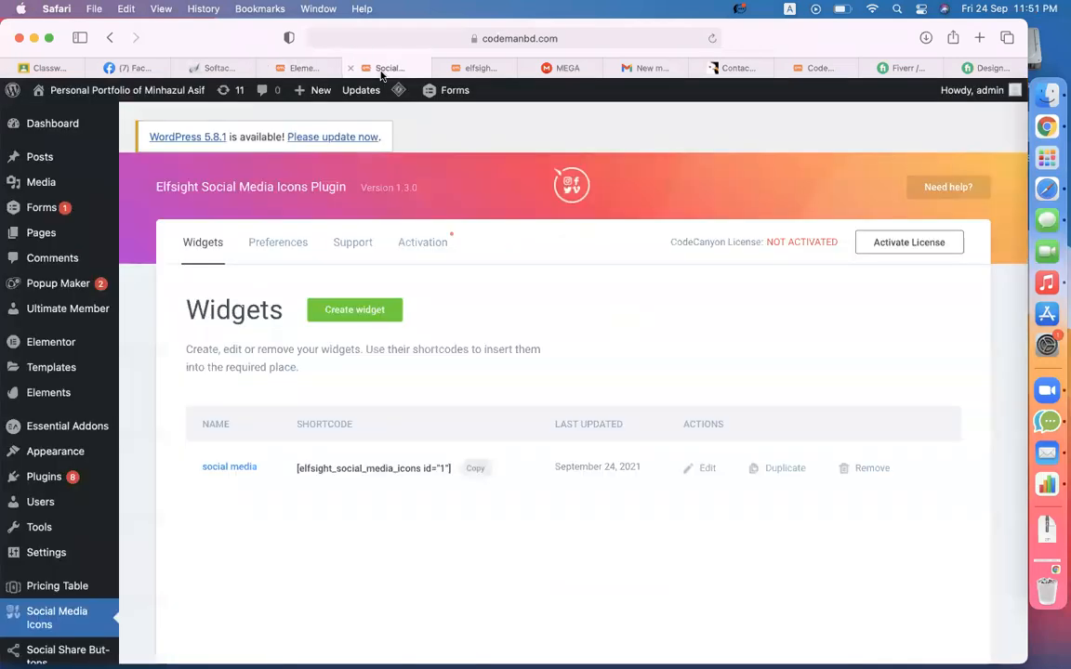
- Upload elfsight-faq-cc.zip through Plugins > Add New, install it, and activate it
{"action": "mouse_move", "coordinate": [24, 483]}
{"action": "left_click", "coordinate": [154, 499]}
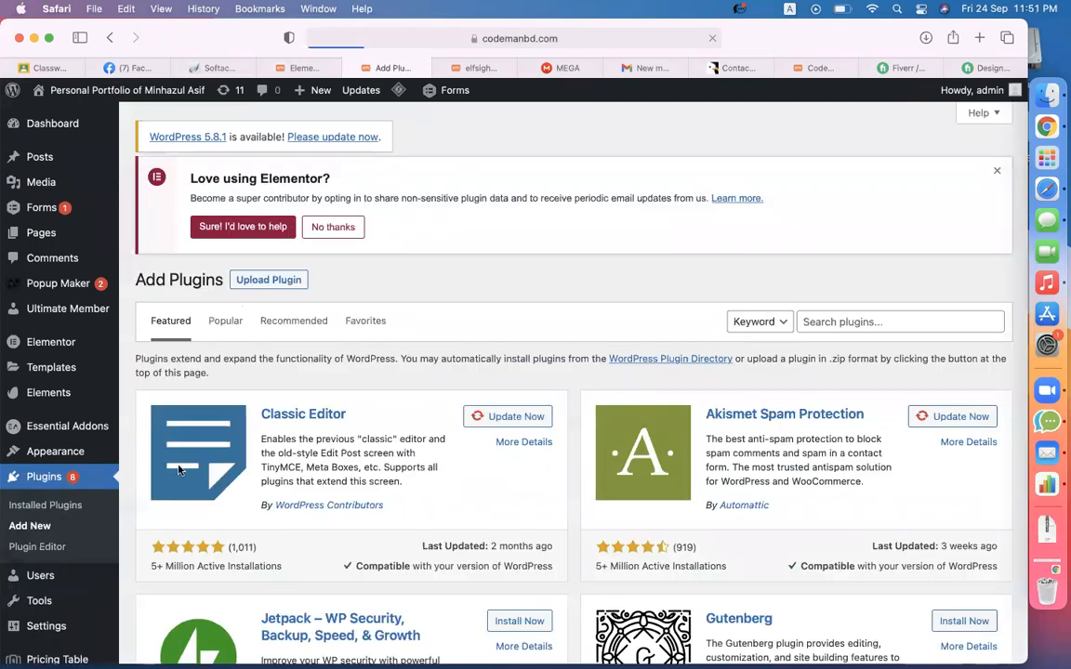
{"action": "left_click", "coordinate": [284, 177]}
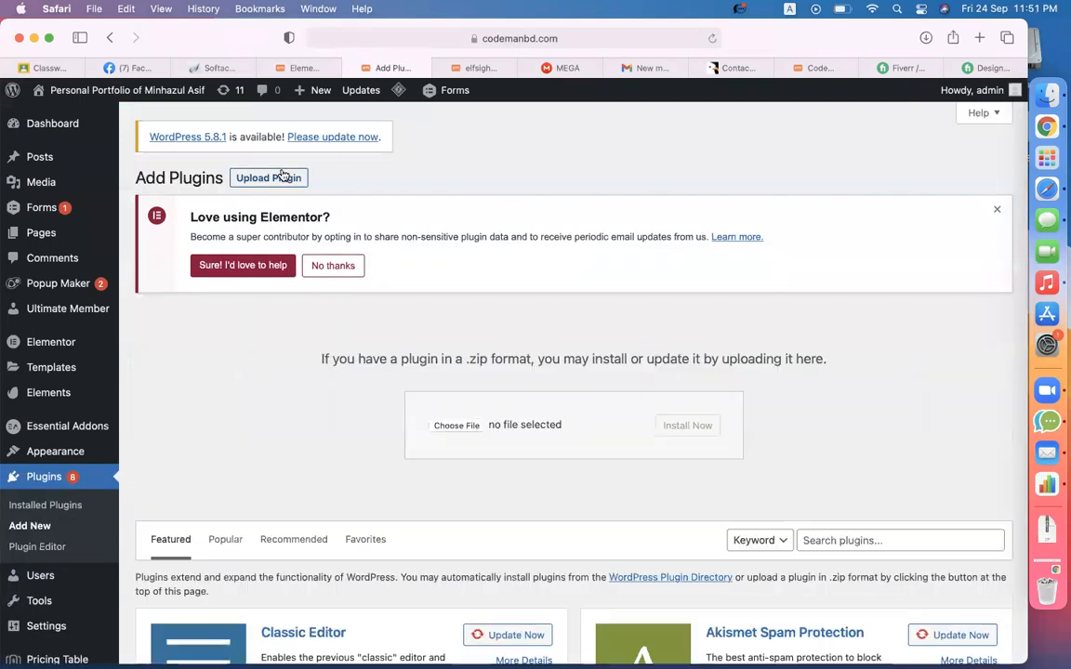
{"action": "left_click", "coordinate": [454, 425]}
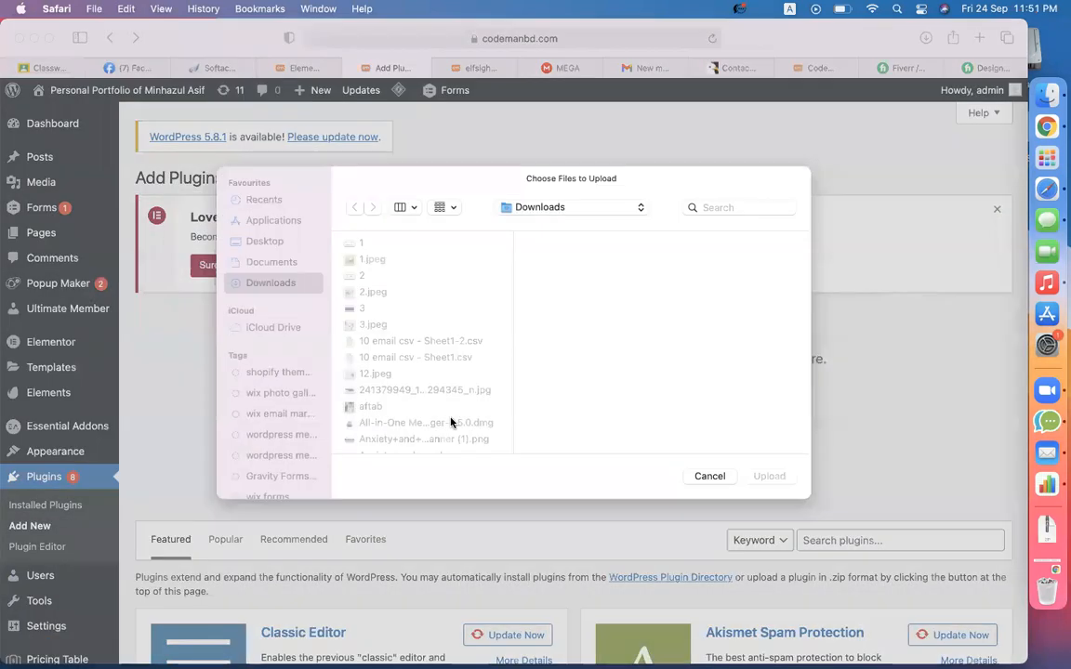
{"action": "type", "text": "elf"}
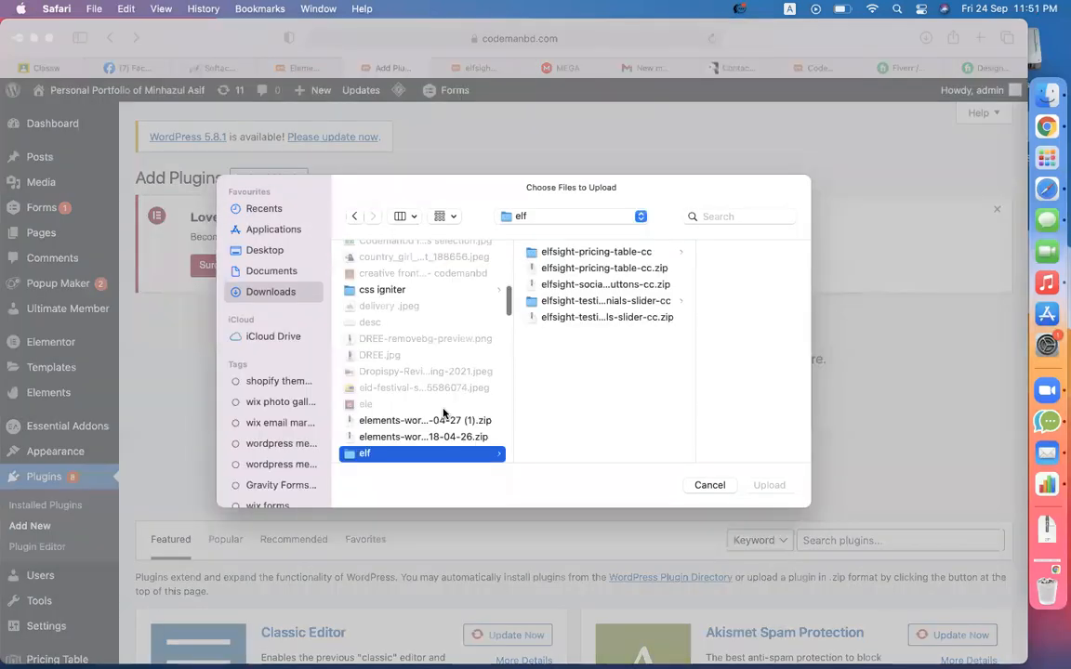
{"action": "type", "text": "s"}
{"action": "key", "text": "Return"}
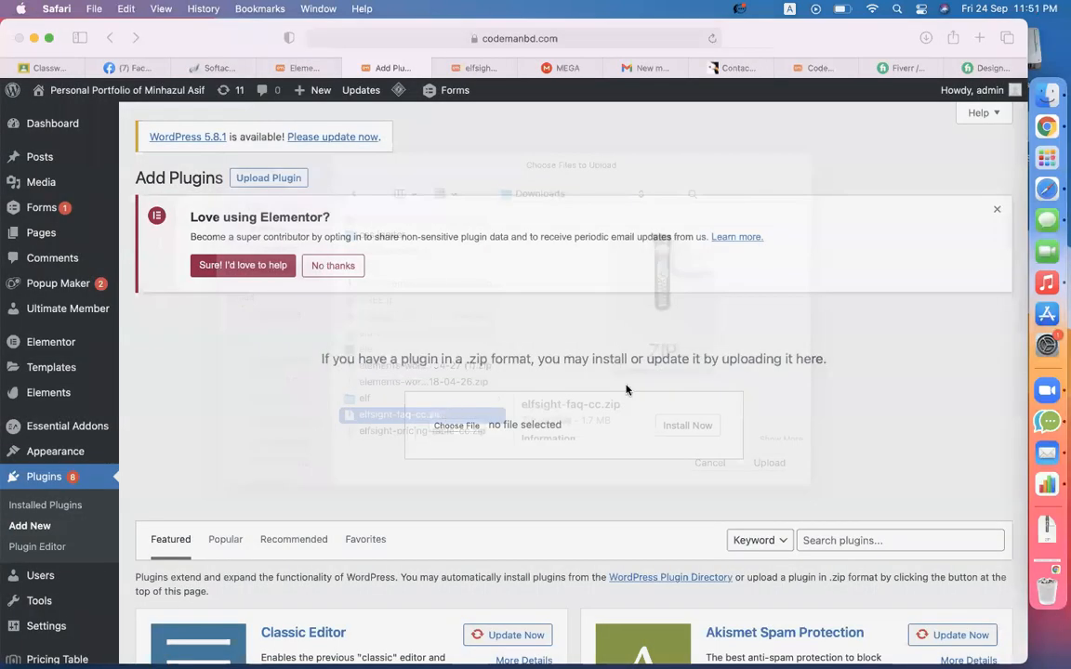
{"action": "left_click", "coordinate": [700, 420]}
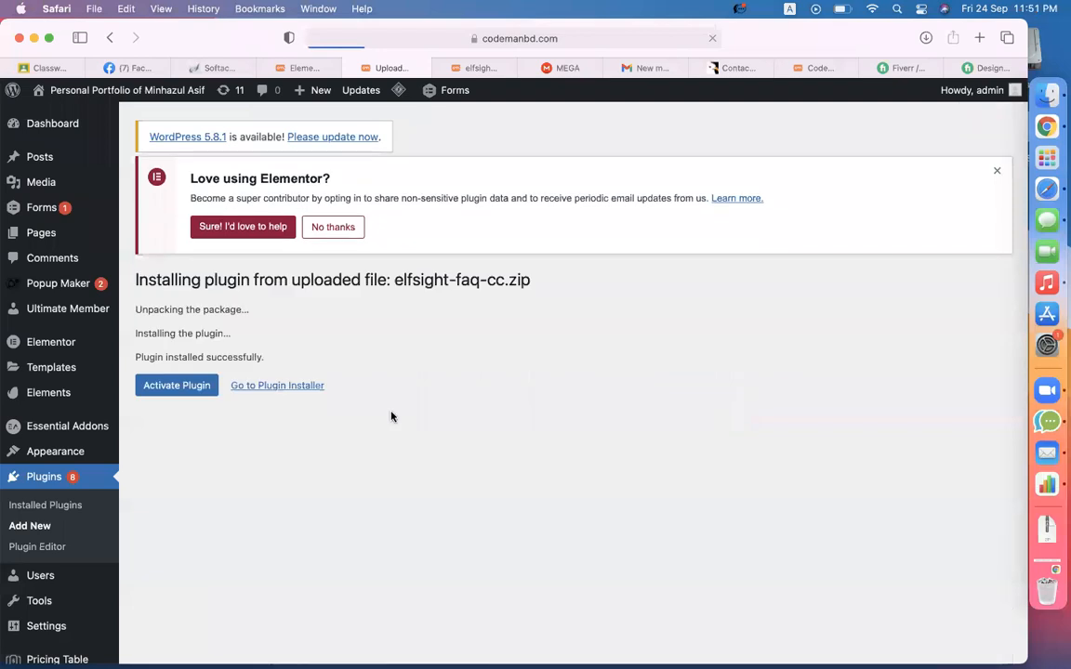
{"action": "left_click", "coordinate": [179, 401]}
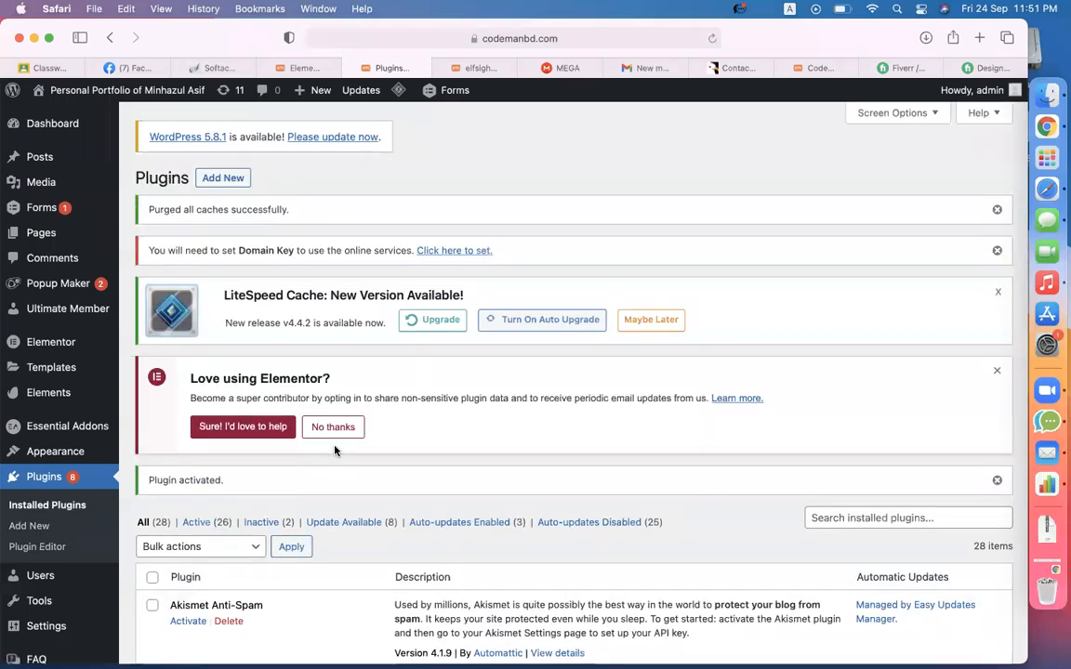
{"action": "scroll", "coordinate": [172, 406], "scroll_direction": "down", "scroll_amount": 10}
- Create a new widget on the Elfsight FAQ page and name it 'faq'
{"action": "left_click", "coordinate": [39, 426]}
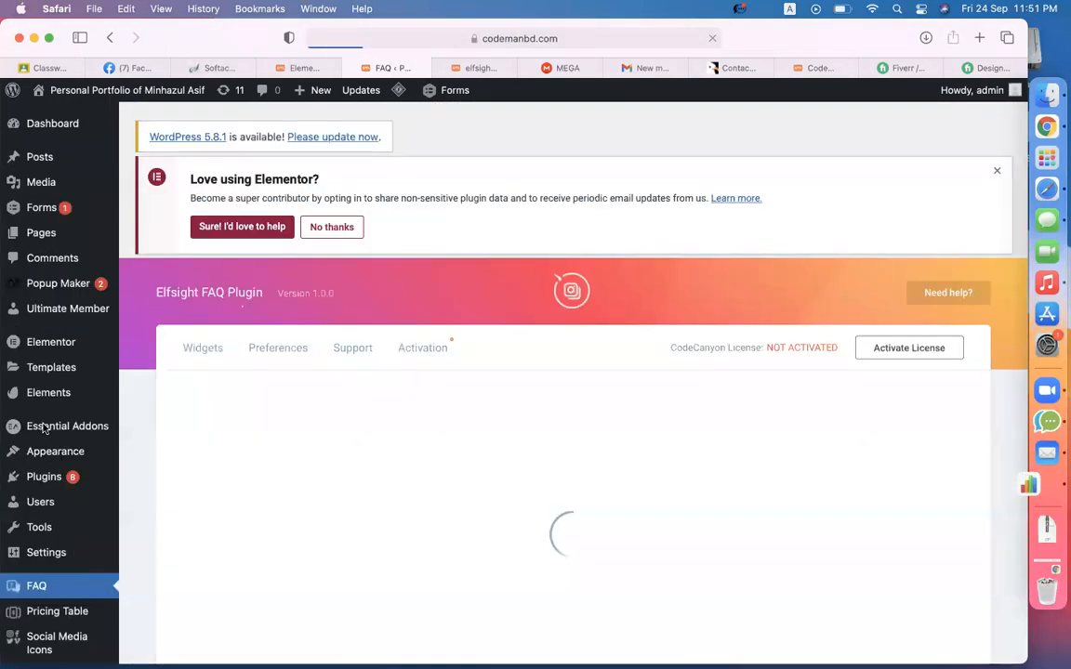
{"action": "scroll", "coordinate": [513, 396], "scroll_direction": "down", "scroll_amount": 2}
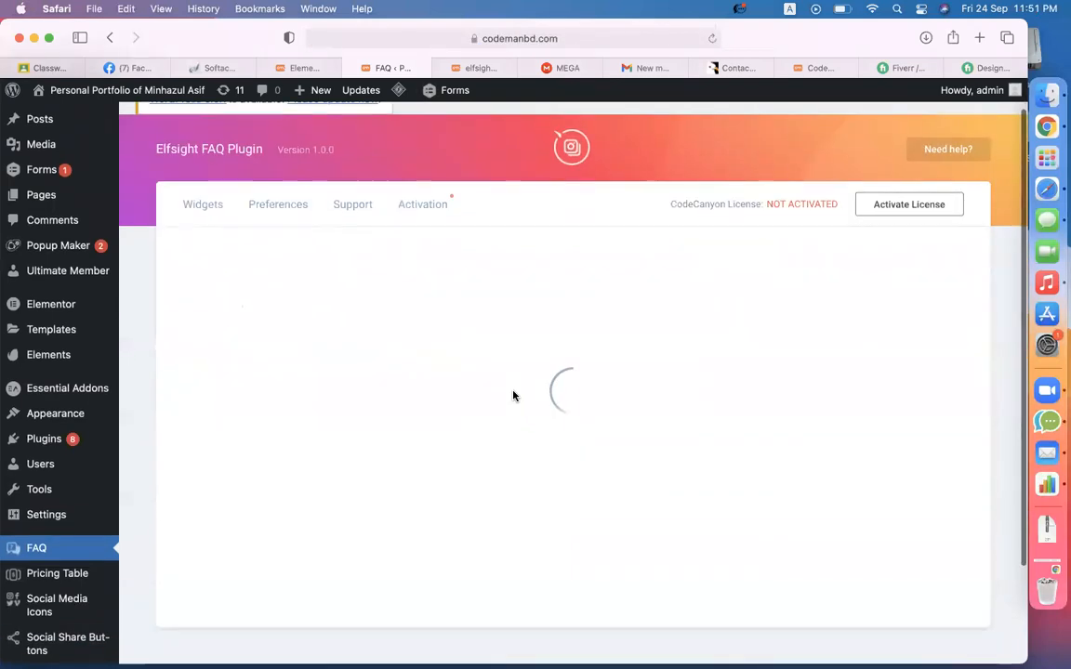
{"action": "left_click", "coordinate": [560, 451]}
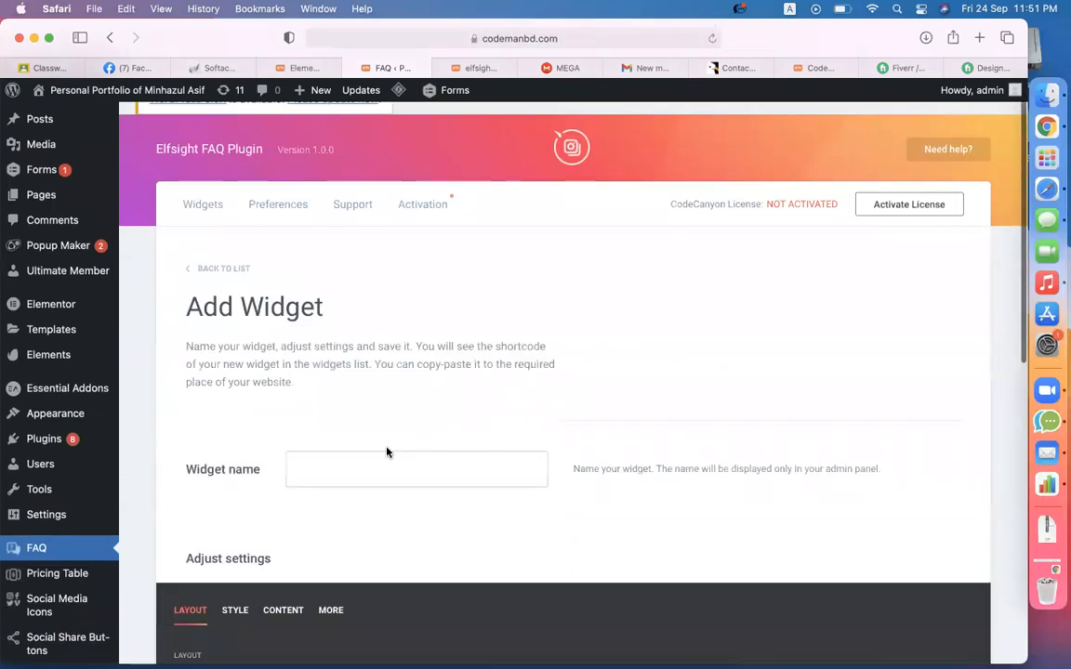
{"action": "left_click", "coordinate": [351, 456]}
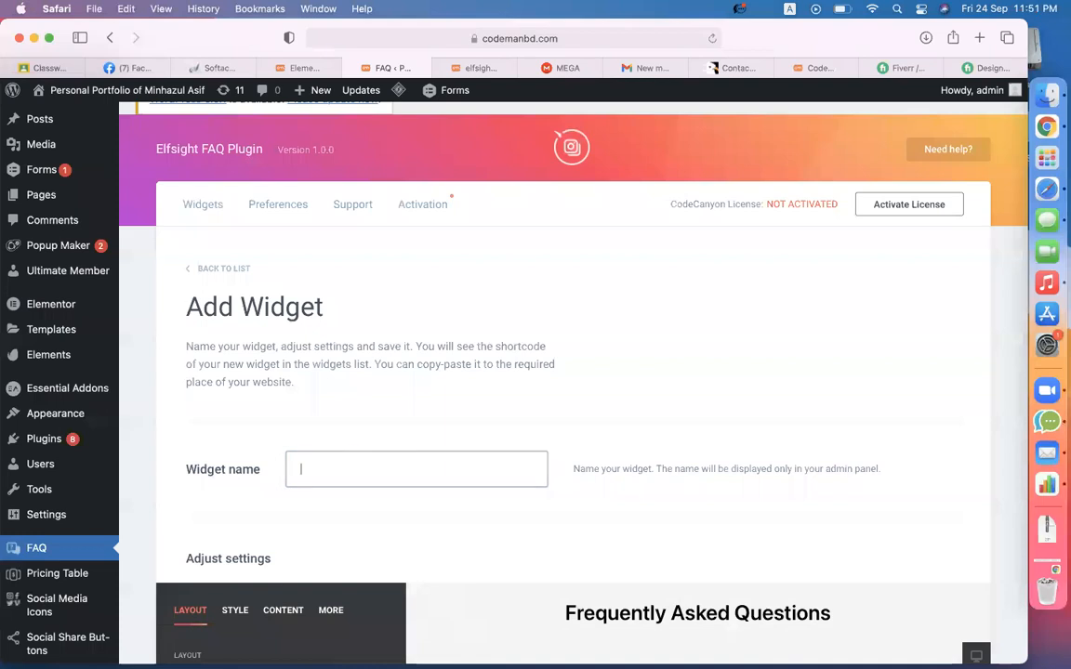
{"action": "type", "text": "faq"}
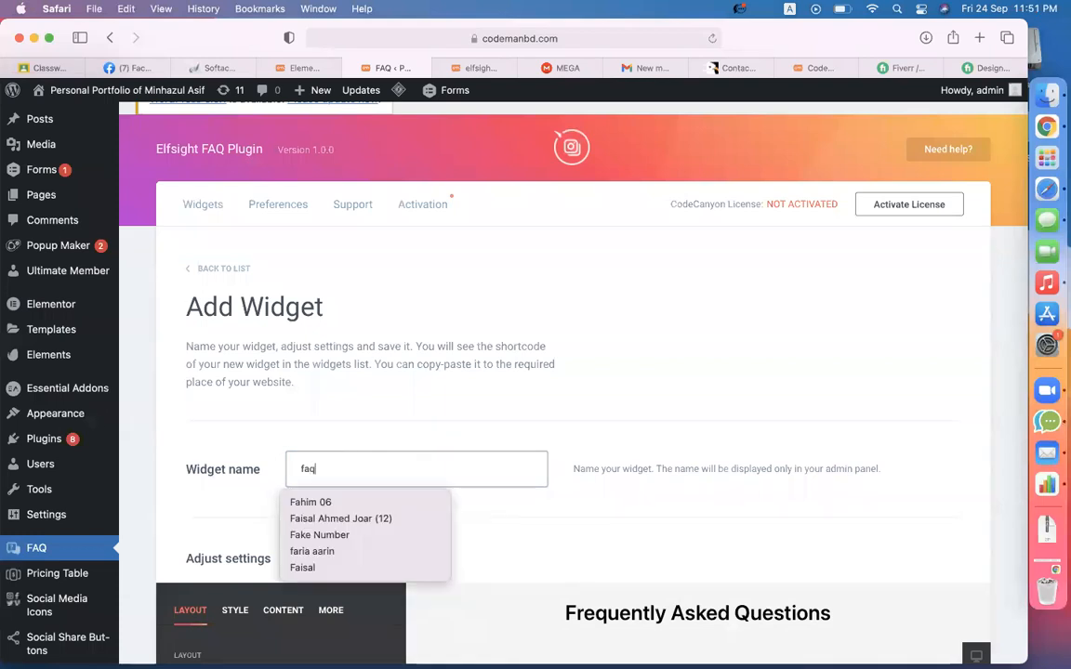
{"action": "scroll", "coordinate": [514, 469], "scroll_direction": "down", "scroll_amount": 10}
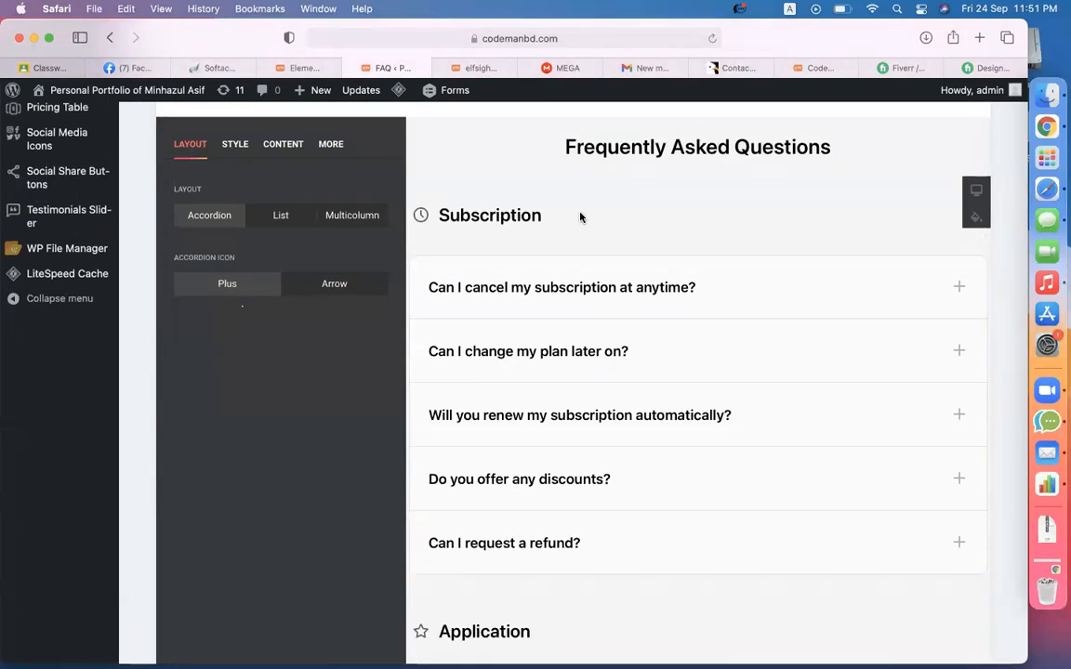
{"action": "scroll", "coordinate": [578, 215], "scroll_direction": "up", "scroll_amount": 2}
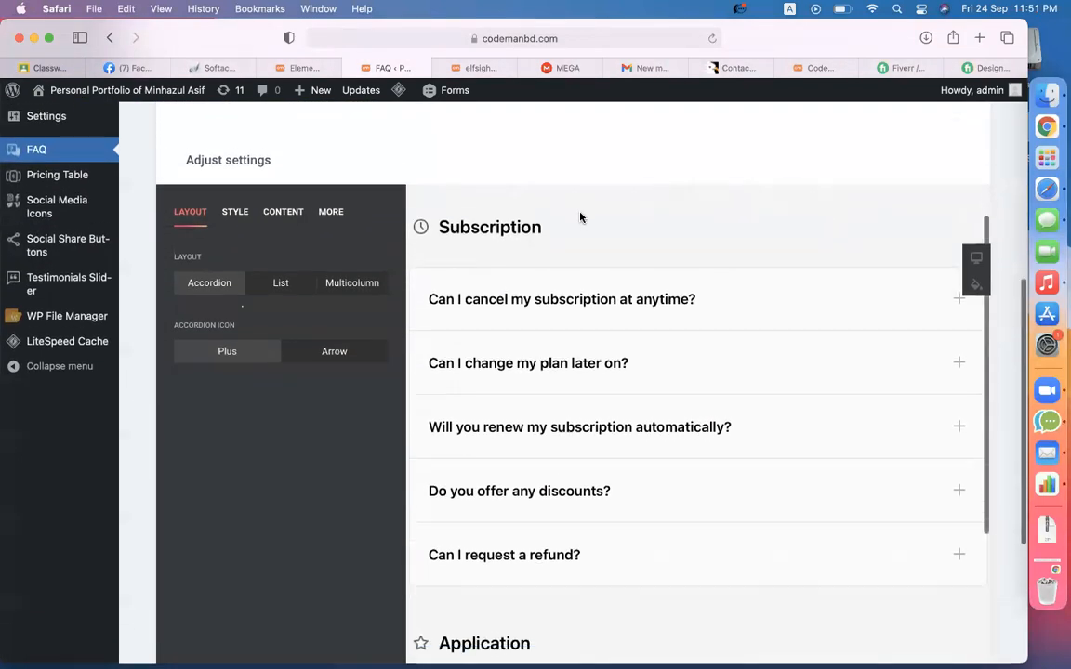
- In the Style settings, set the FAQ item background to light cyan rgb(127,223,232)
{"action": "left_click", "coordinate": [235, 212]}
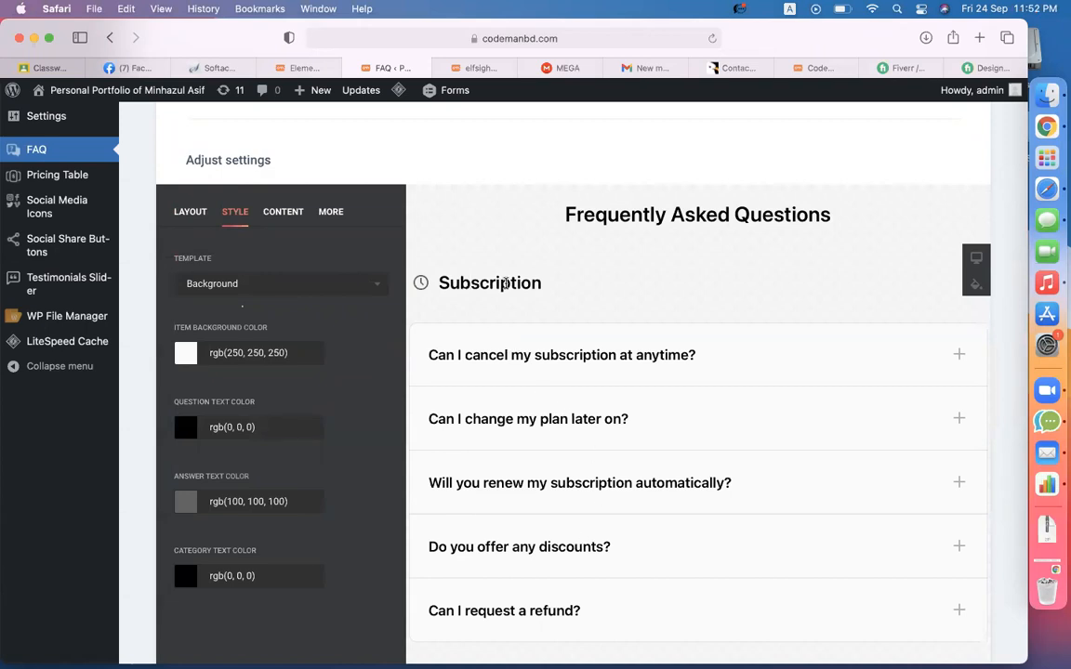
{"action": "left_click", "coordinate": [185, 353]}
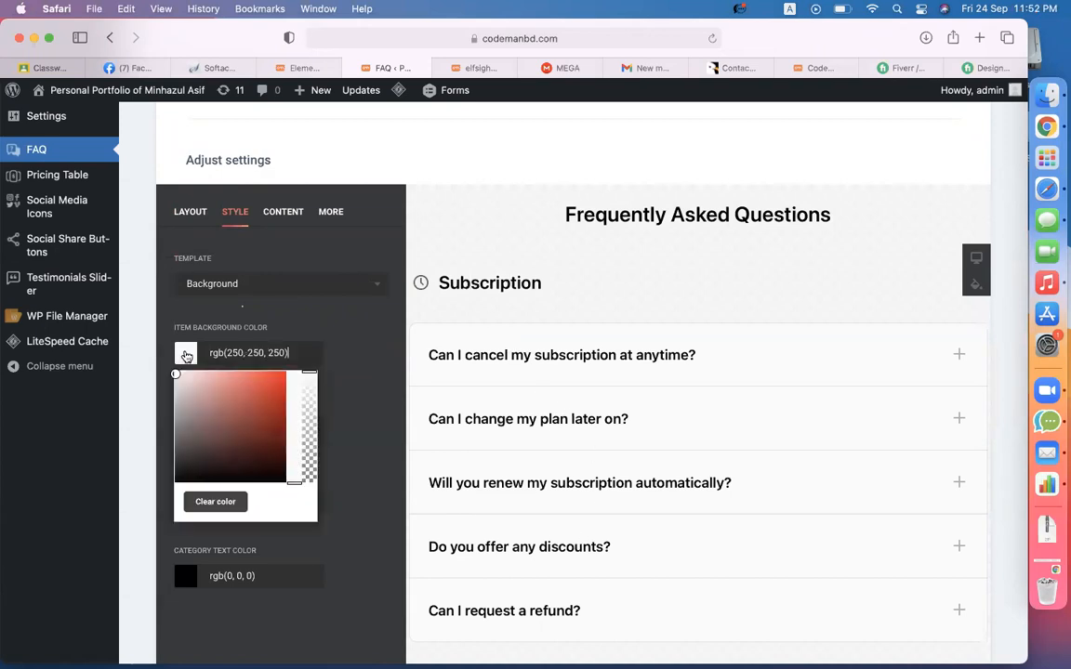
{"action": "left_click", "coordinate": [246, 435]}
{"action": "left_click_drag", "start_coordinate": [248, 437], "coordinate": [254, 401]}
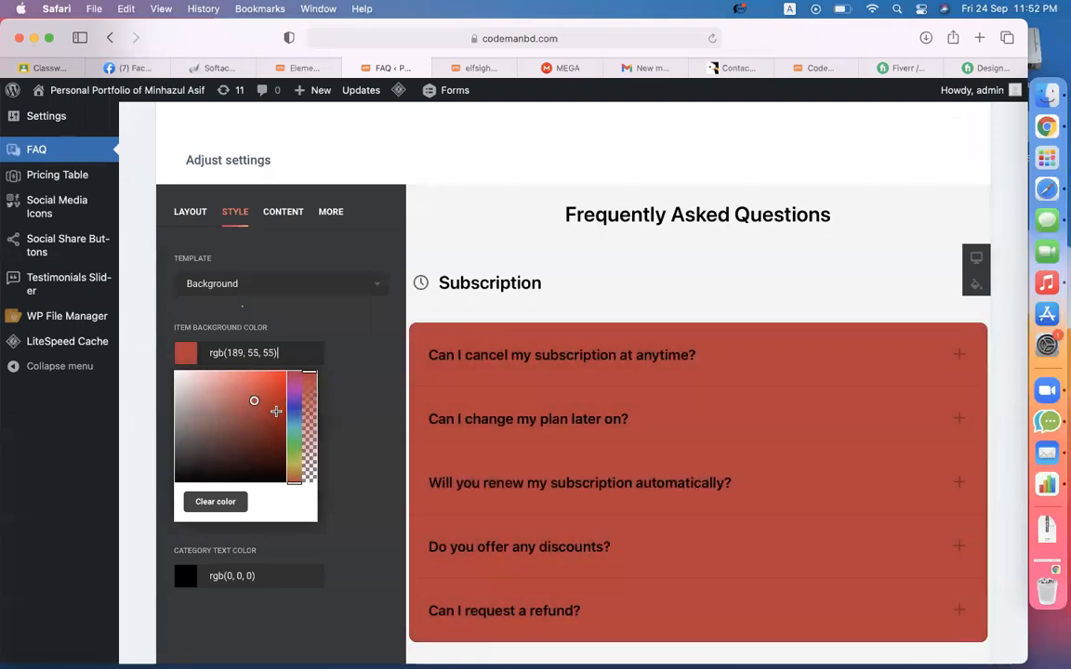
{"action": "left_click", "coordinate": [294, 425]}
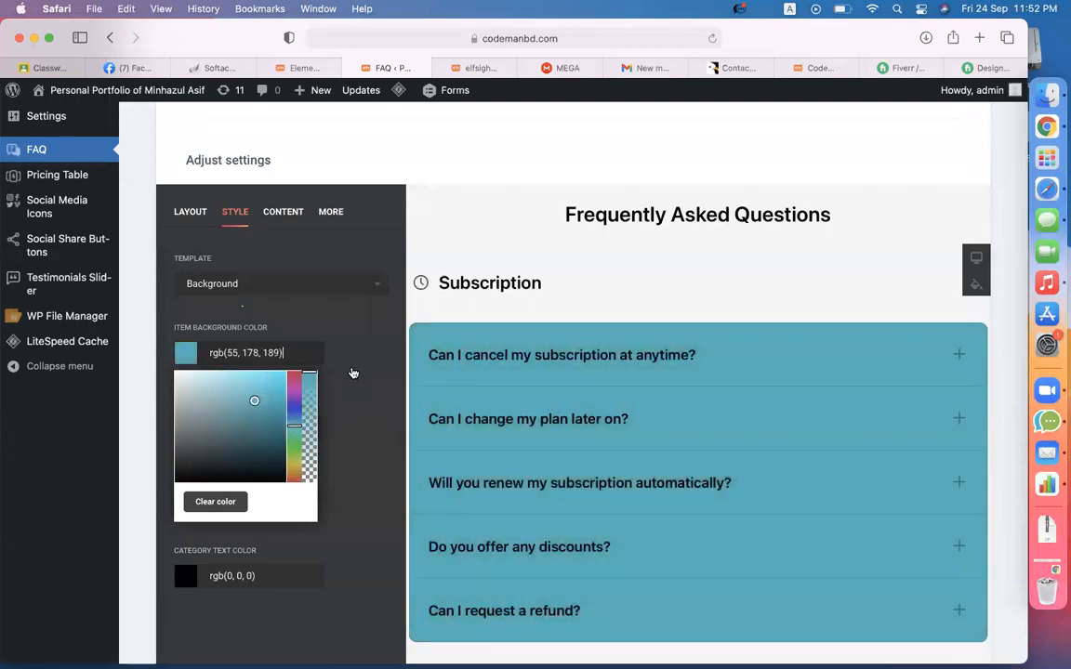
{"action": "left_click", "coordinate": [225, 381]}
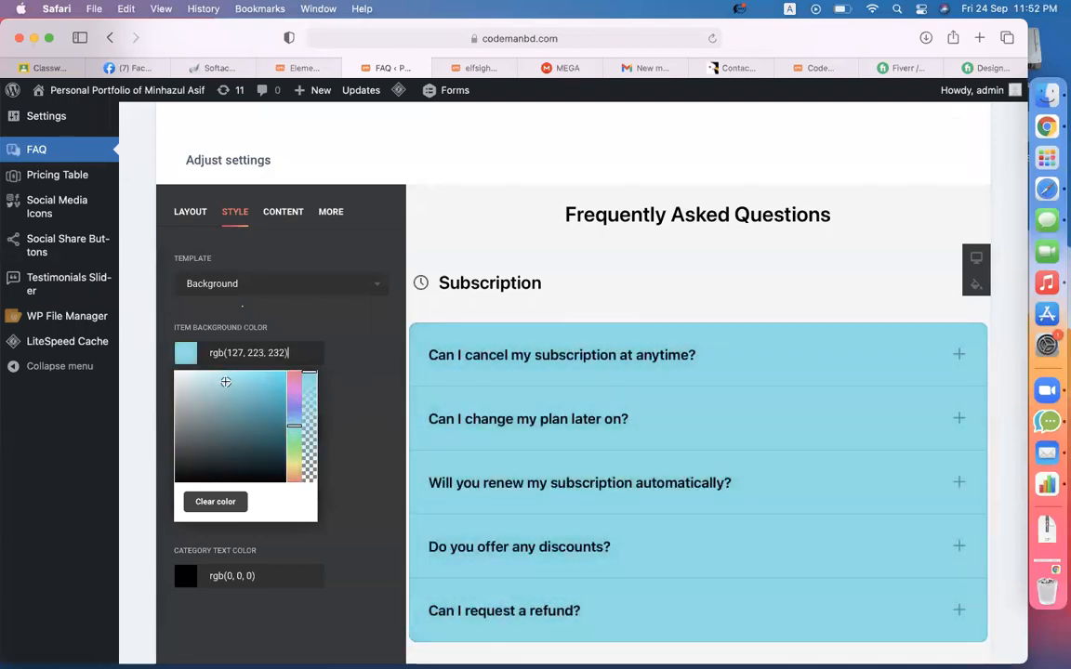
{"action": "left_click", "coordinate": [368, 388]}
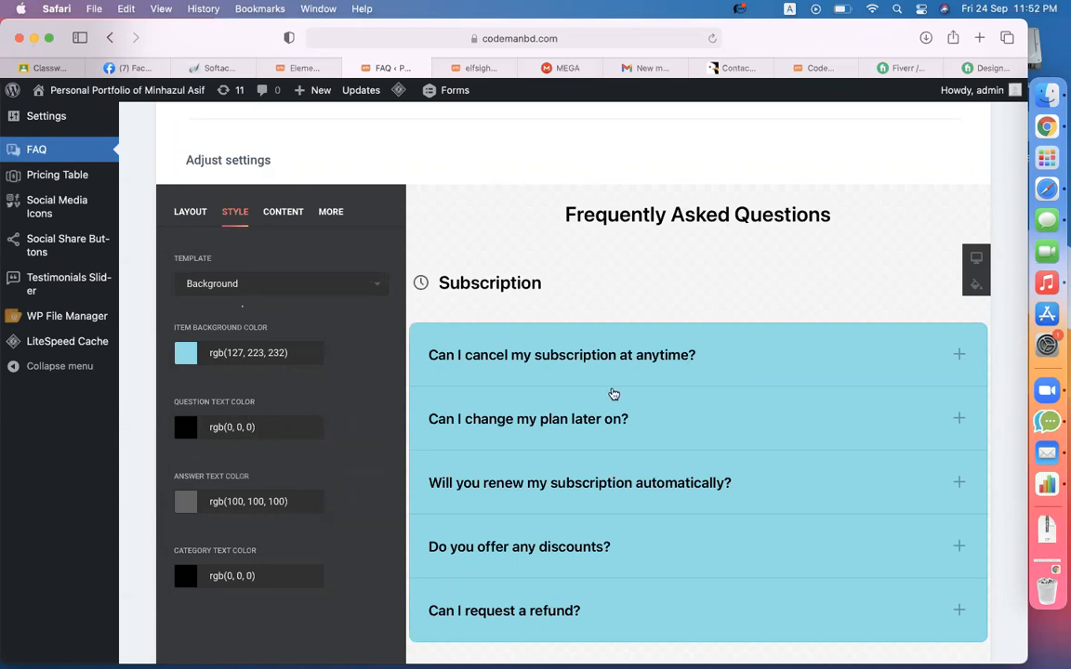
- Set the answer text colour to deep teal rgb(20,93,97)
{"action": "scroll", "coordinate": [615, 395], "scroll_direction": "down", "scroll_amount": 2}
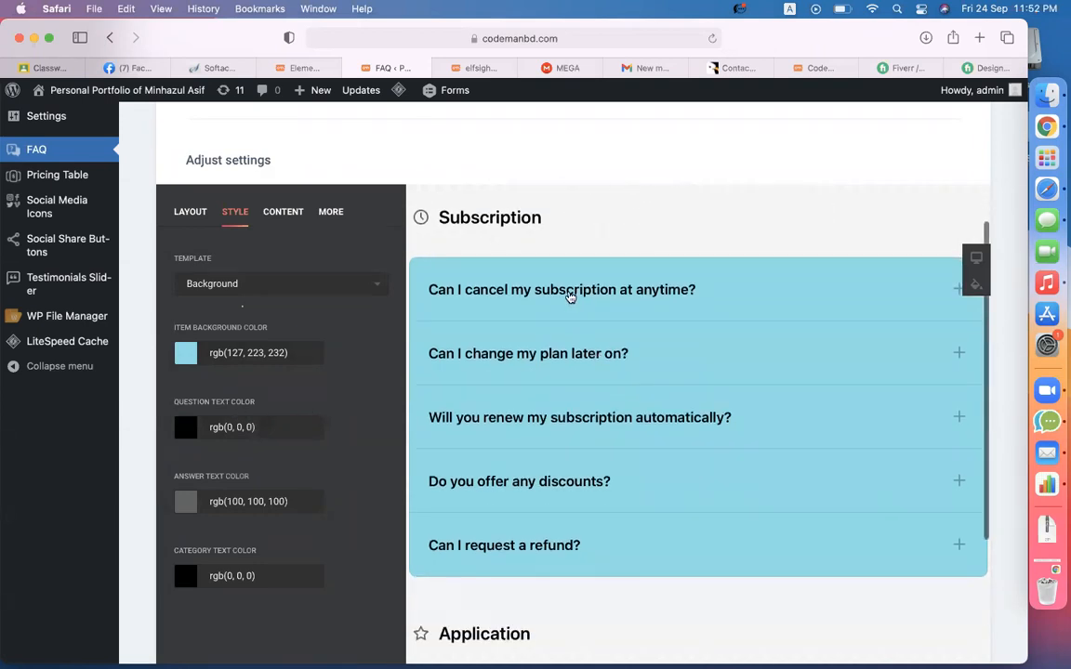
{"action": "left_click", "coordinate": [569, 293]}
{"action": "left_click_drag", "start_coordinate": [433, 321], "coordinate": [670, 332]}
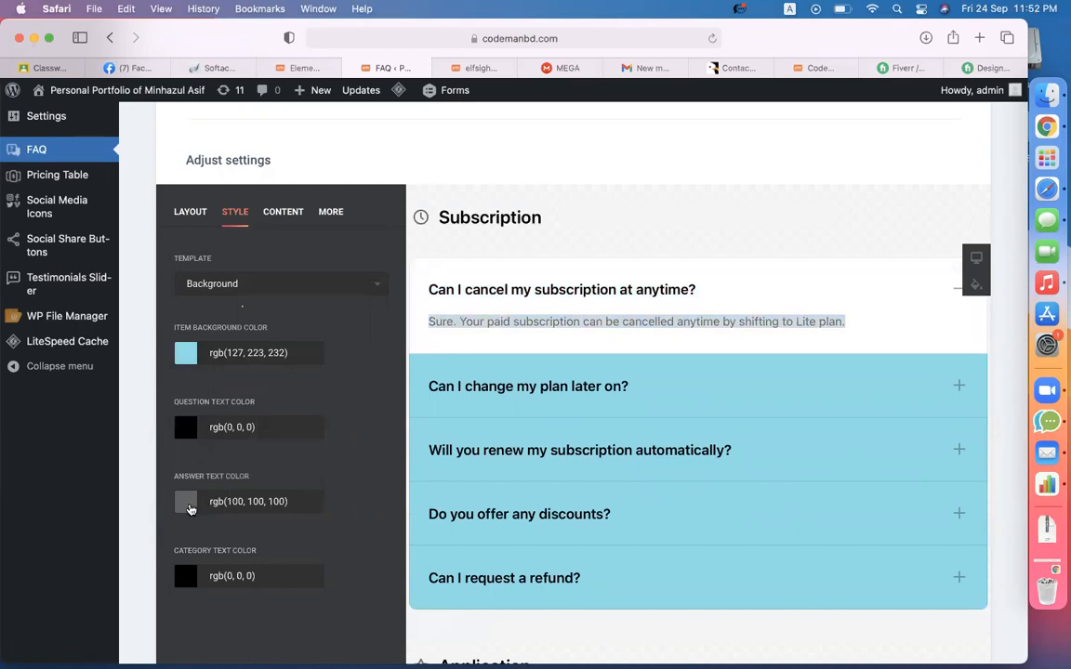
{"action": "left_click", "coordinate": [189, 507]}
{"action": "mouse_move", "coordinate": [294, 541]}
{"action": "left_mouse_down"}
{"action": "mouse_move", "coordinate": [294, 565]}
{"action": "mouse_move", "coordinate": [251, 566]}
{"action": "mouse_move", "coordinate": [247, 553]}
{"action": "mouse_move", "coordinate": [293, 574]}
{"action": "left_mouse_up"}
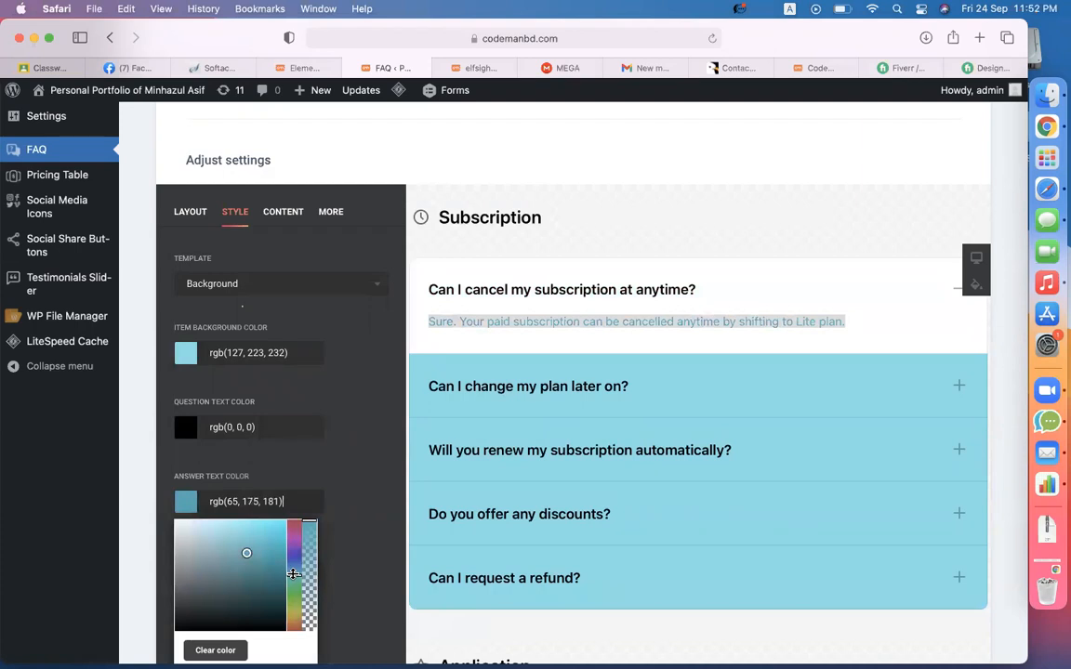
{"action": "left_click", "coordinate": [257, 580]}
{"action": "left_click", "coordinate": [263, 589]}
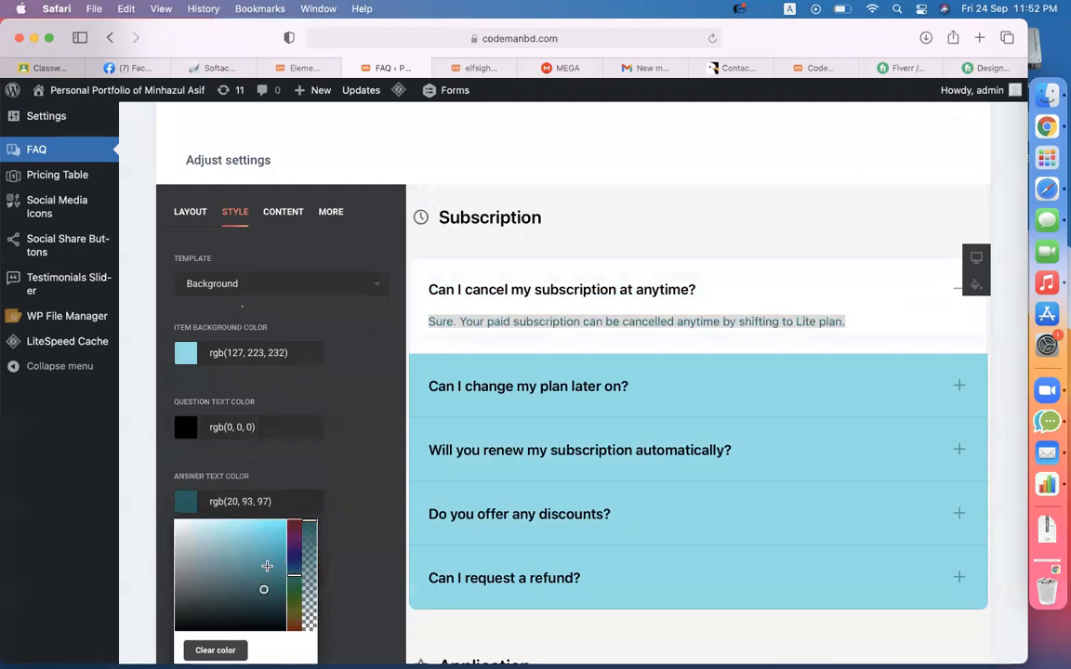
{"action": "left_click", "coordinate": [354, 483]}
{"action": "left_click", "coordinate": [503, 319]}
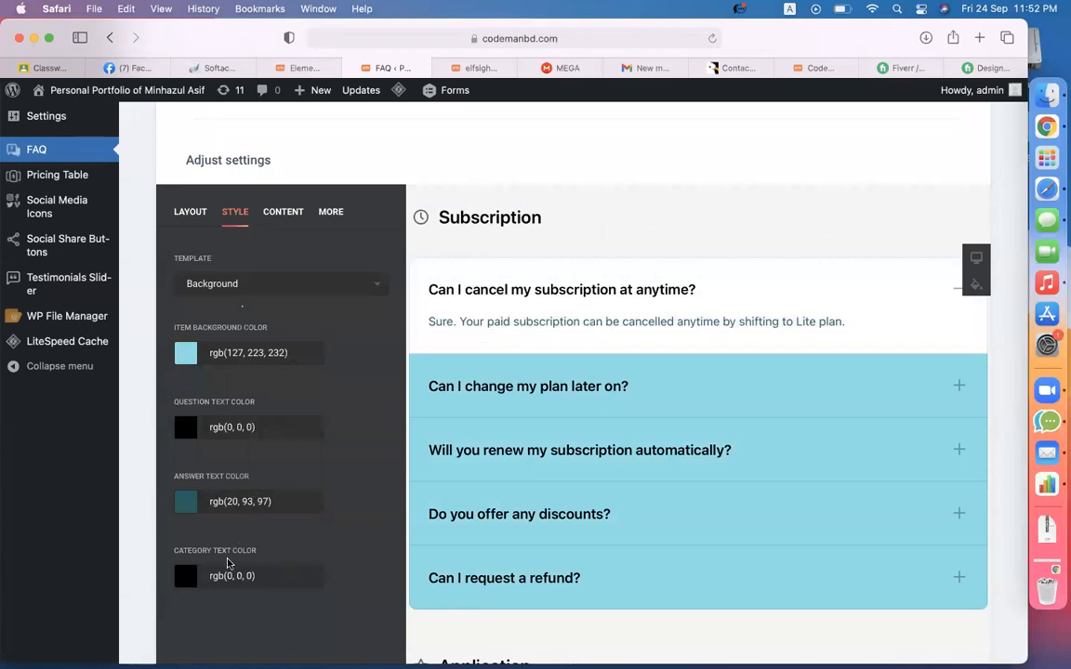
- Set the category heading text colour to dark teal rgb(15,92,99)
{"action": "left_click_drag", "start_coordinate": [443, 215], "coordinate": [520, 220]}
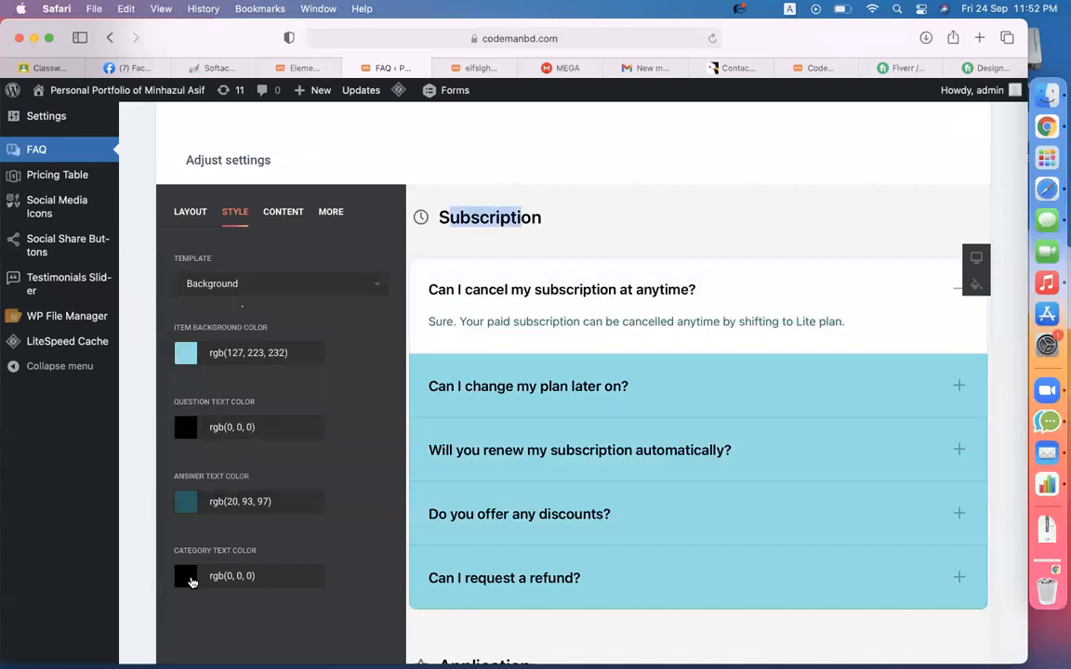
{"action": "left_click", "coordinate": [191, 576]}
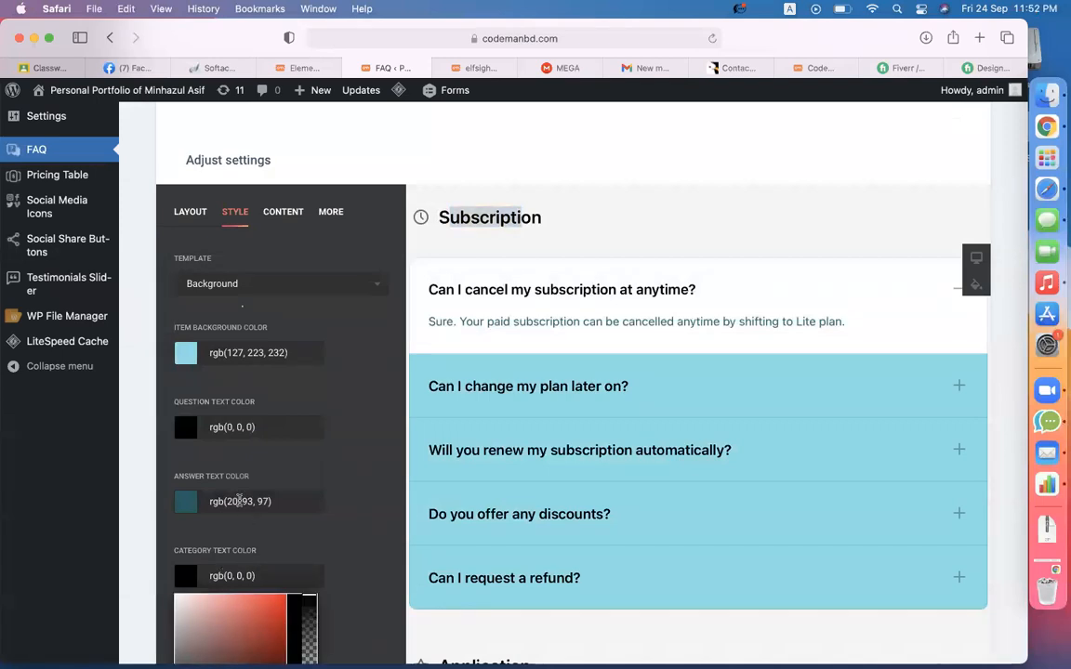
{"action": "left_click", "coordinate": [240, 501]}
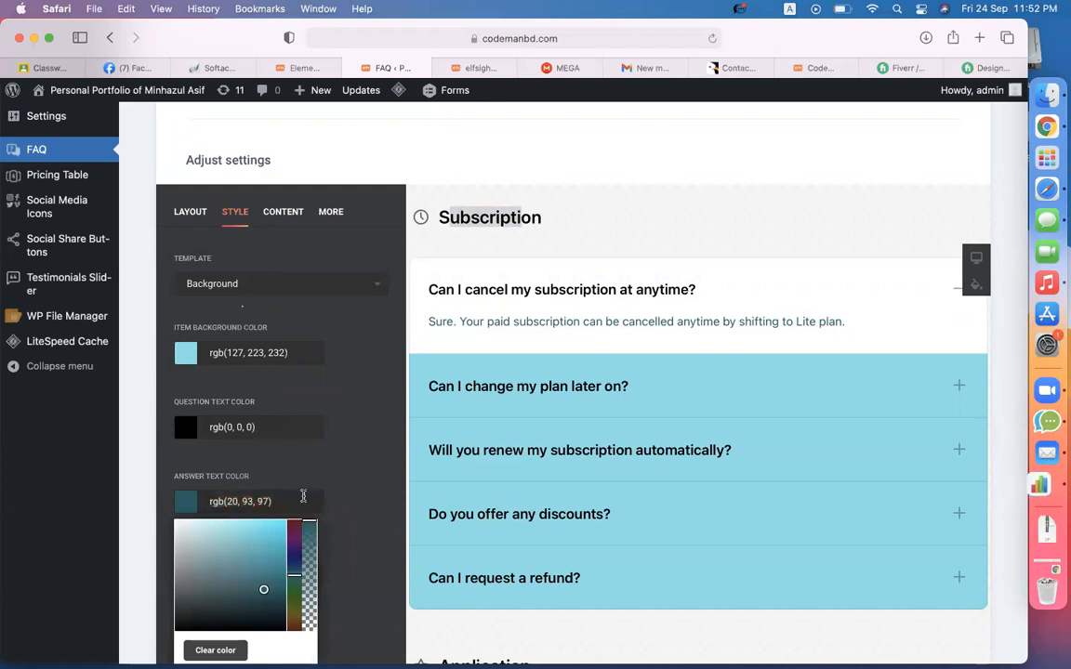
{"action": "left_click", "coordinate": [349, 476]}
{"action": "scroll", "coordinate": [349, 477], "scroll_direction": "down", "scroll_amount": 3}
{"action": "left_click", "coordinate": [260, 480]}
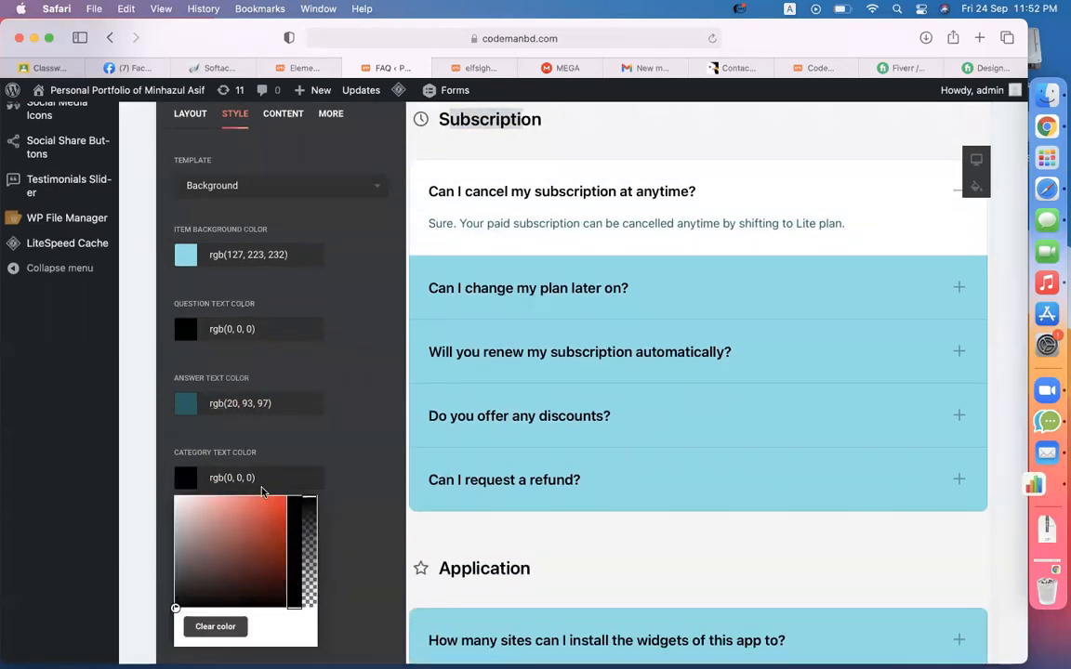
{"action": "left_click", "coordinate": [369, 400]}
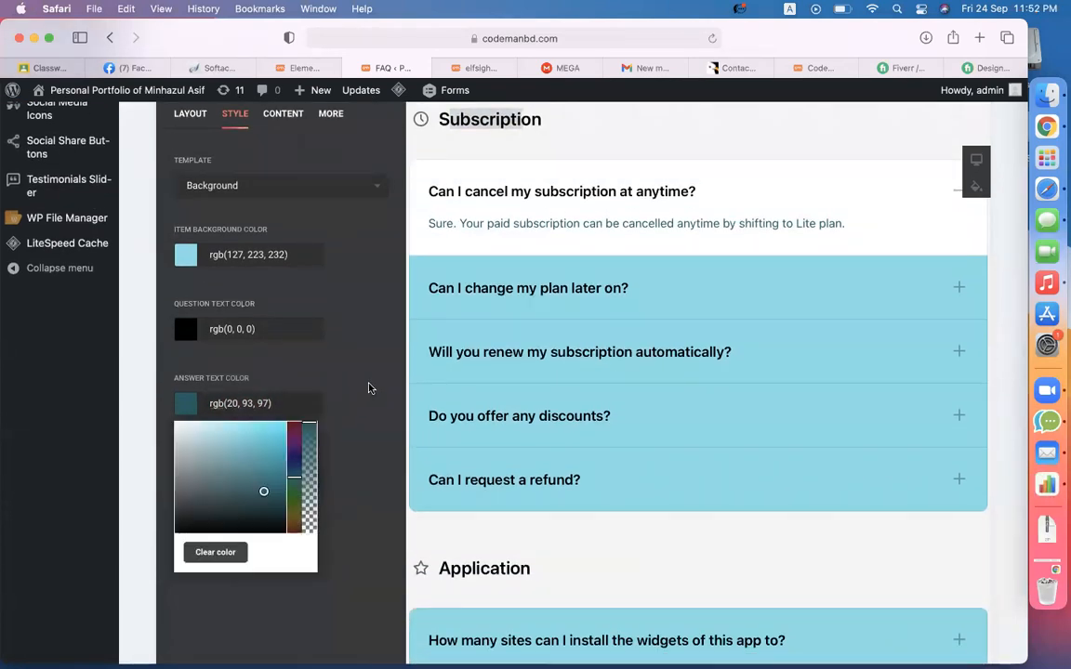
{"action": "left_click", "coordinate": [371, 385]}
{"action": "left_click", "coordinate": [261, 478]}
{"action": "left_click", "coordinate": [268, 565]}
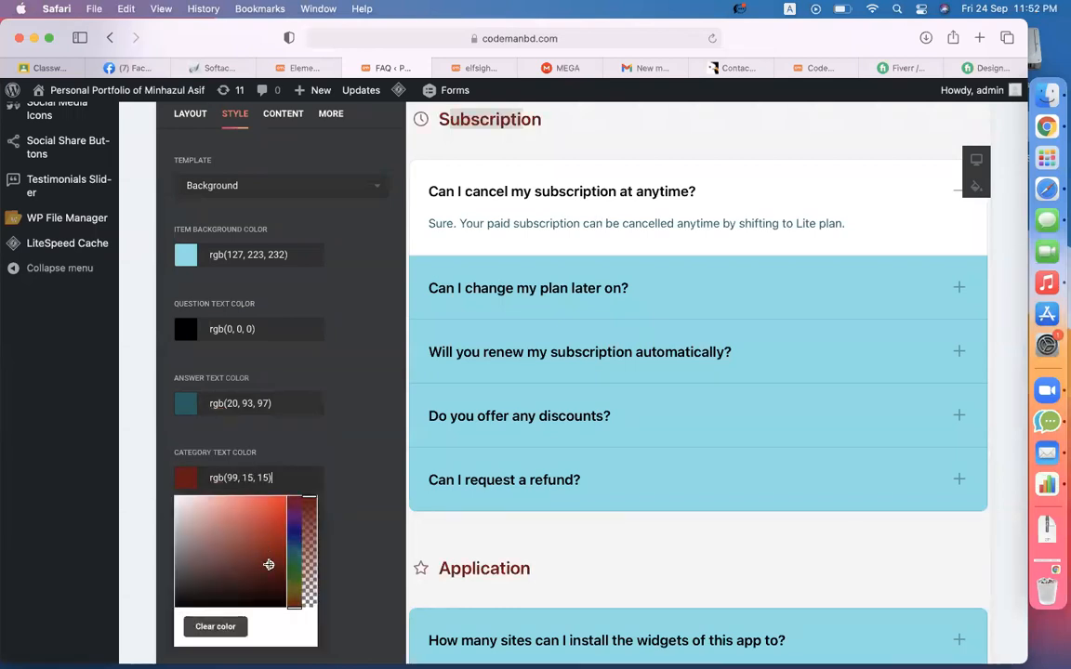
{"action": "left_click", "coordinate": [294, 551]}
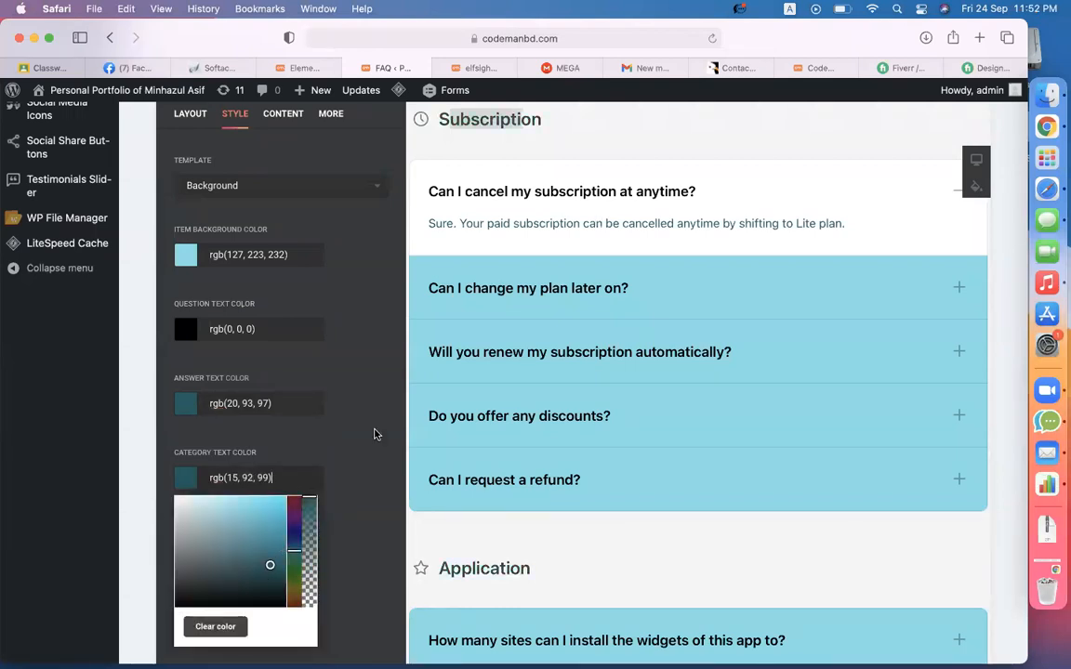
{"action": "left_click", "coordinate": [339, 393]}
{"action": "scroll", "coordinate": [523, 270], "scroll_direction": "up", "scroll_amount": 2}
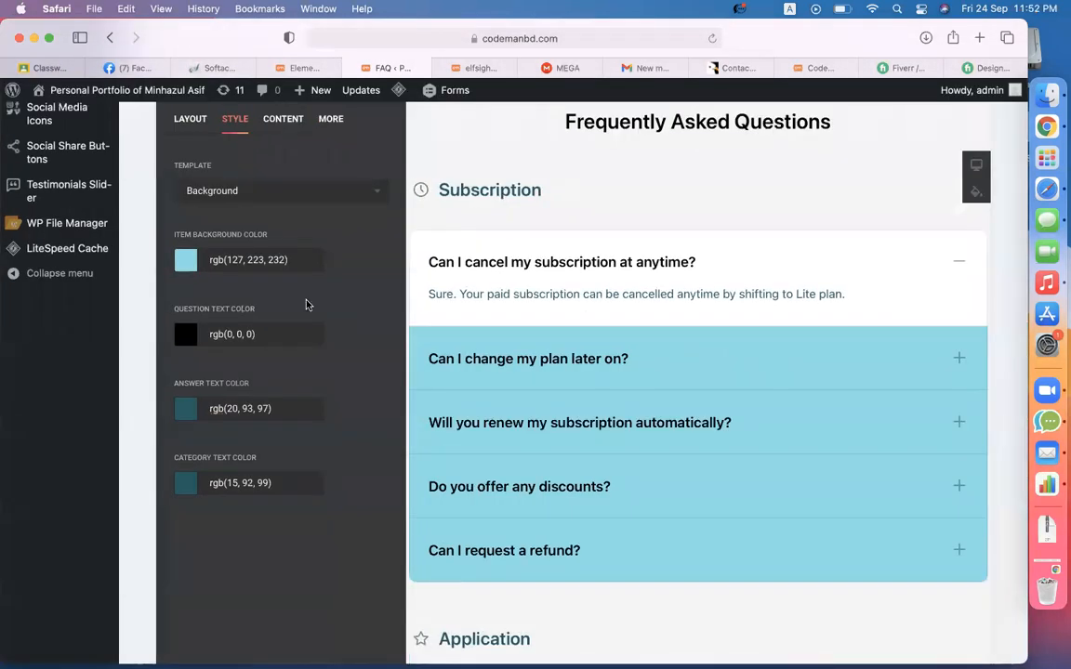
- Compare the list and multicolumn layouts, then settle the FAQ on the Accordion layout
{"action": "scroll", "coordinate": [298, 298], "scroll_direction": "up", "scroll_amount": 3}
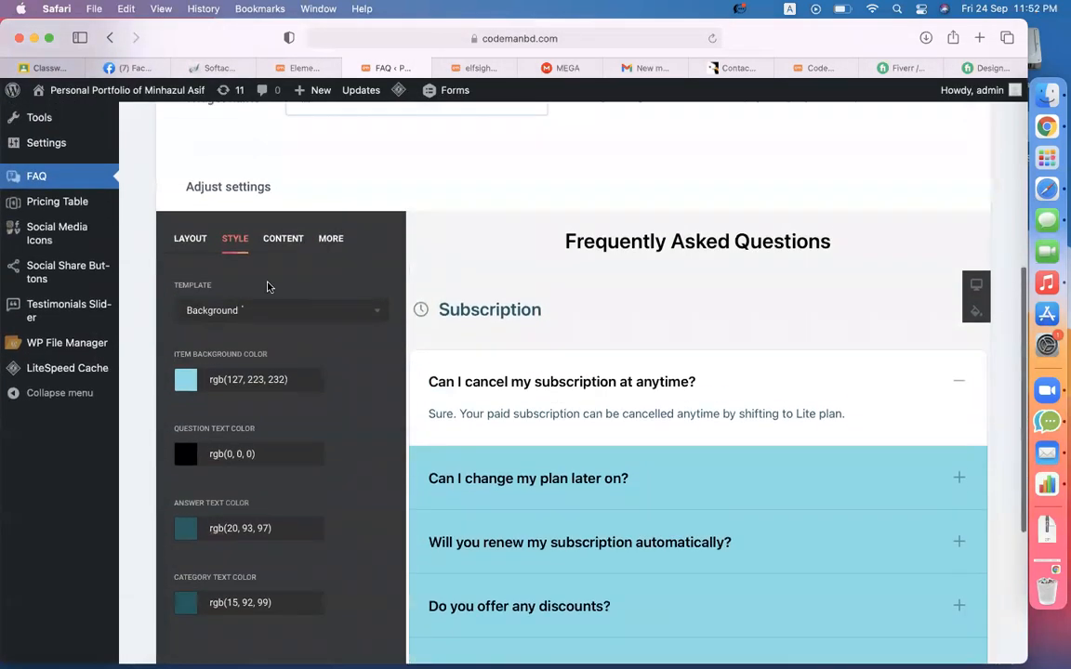
{"action": "left_click", "coordinate": [187, 245]}
{"action": "scroll", "coordinate": [492, 260], "scroll_direction": "down", "scroll_amount": 1}
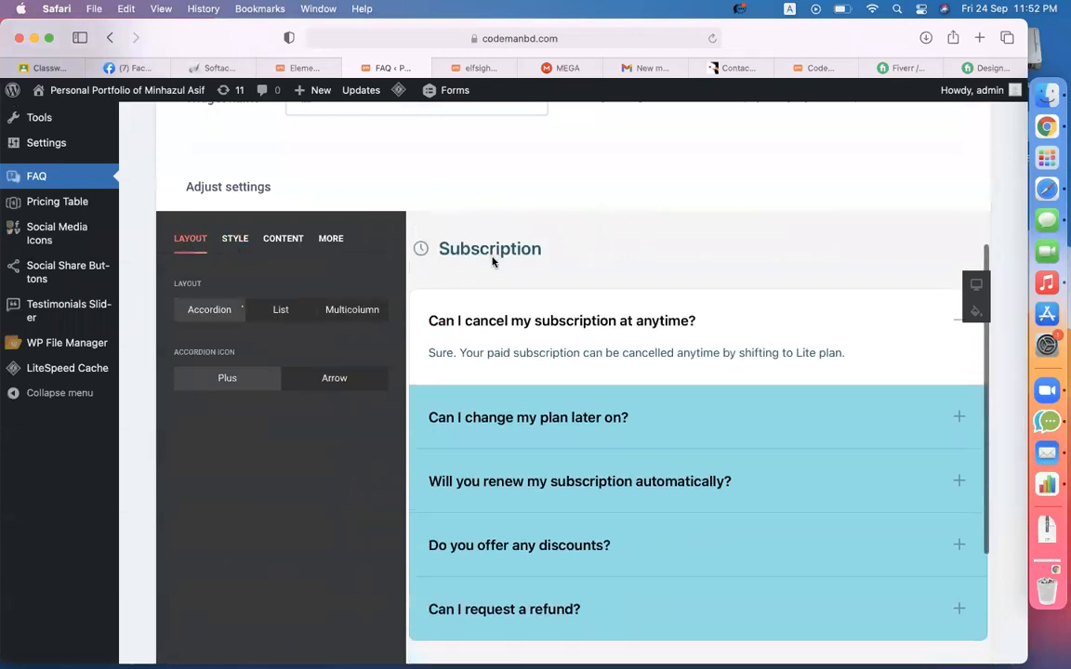
{"action": "left_click", "coordinate": [696, 342]}
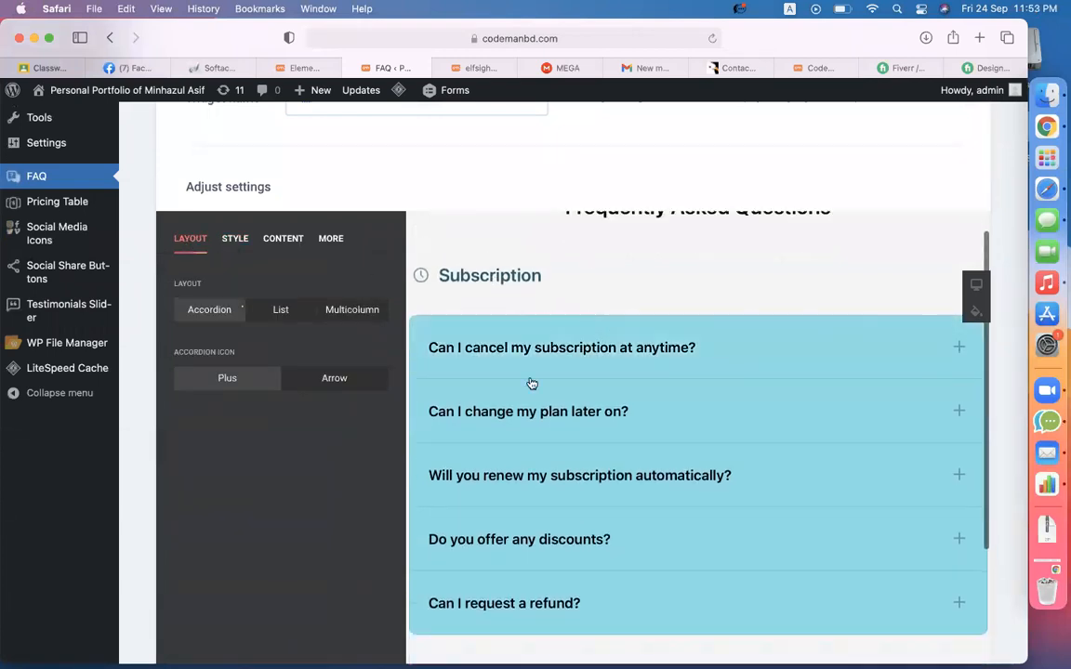
{"action": "scroll", "coordinate": [531, 382], "scroll_direction": "down", "scroll_amount": 1}
{"action": "left_click", "coordinate": [282, 317]}
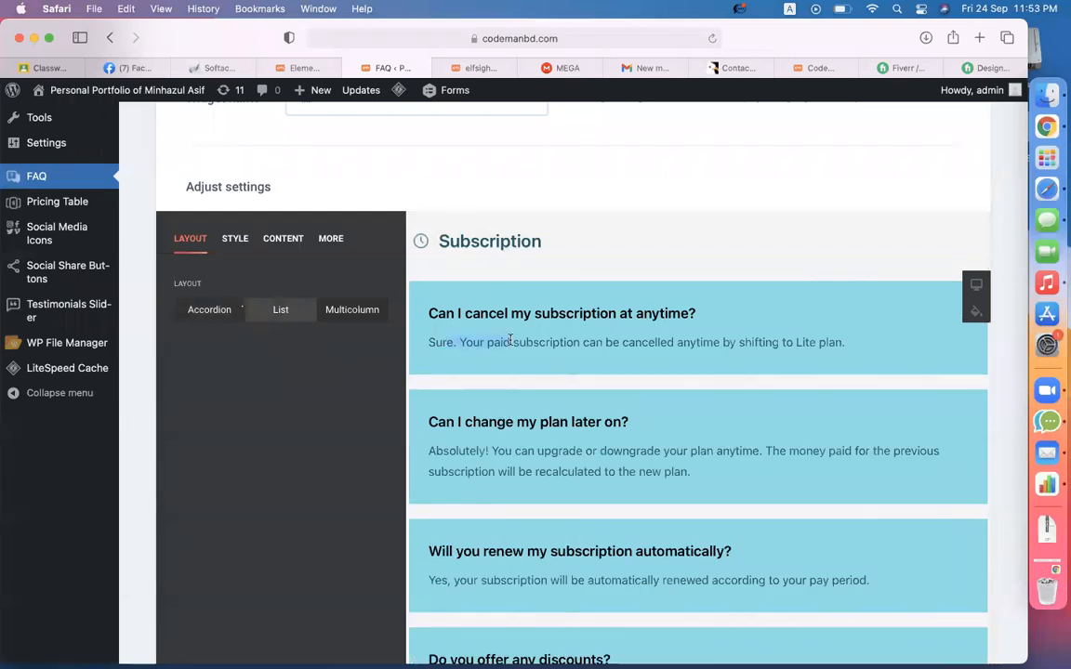
{"action": "left_click", "coordinate": [186, 310]}
{"action": "left_click", "coordinate": [471, 340]}
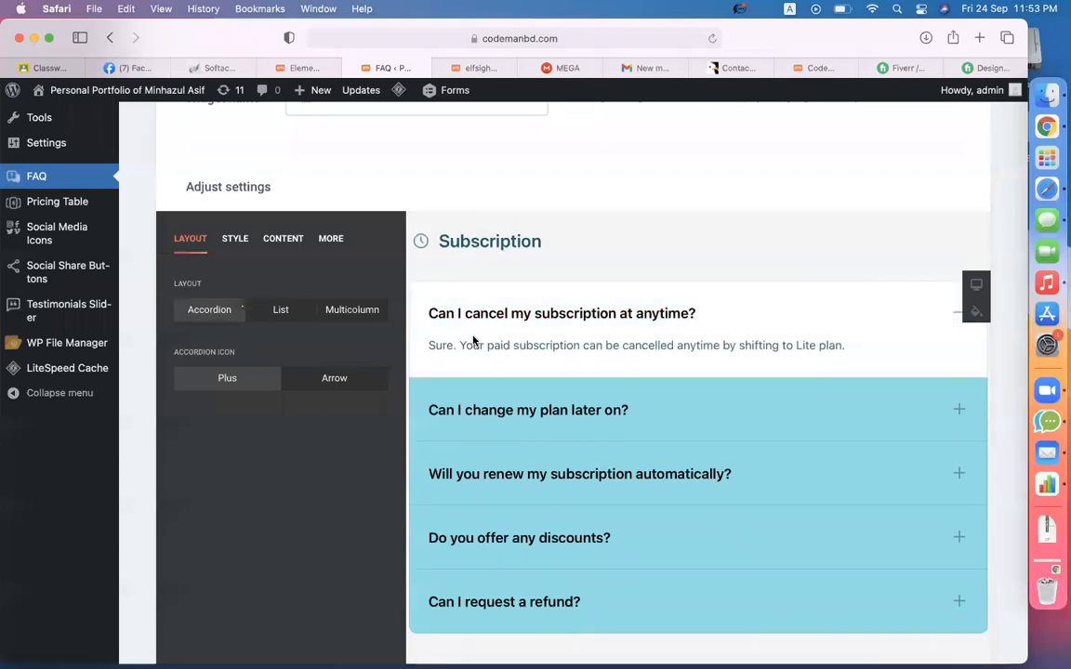
{"action": "left_click", "coordinate": [471, 410]}
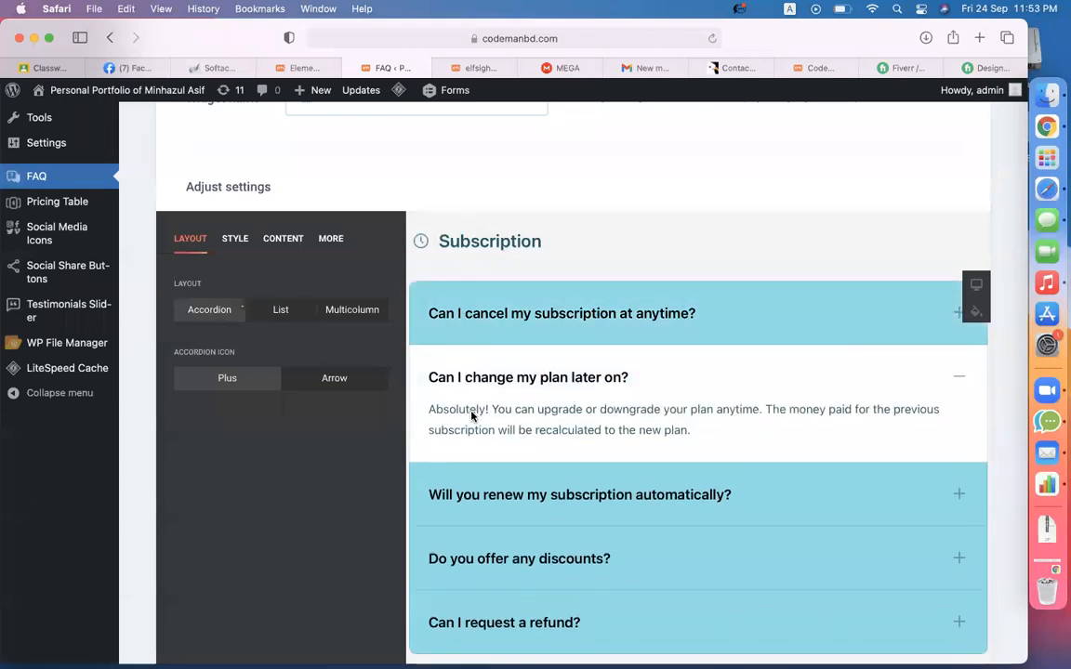
{"action": "left_click", "coordinate": [279, 310]}
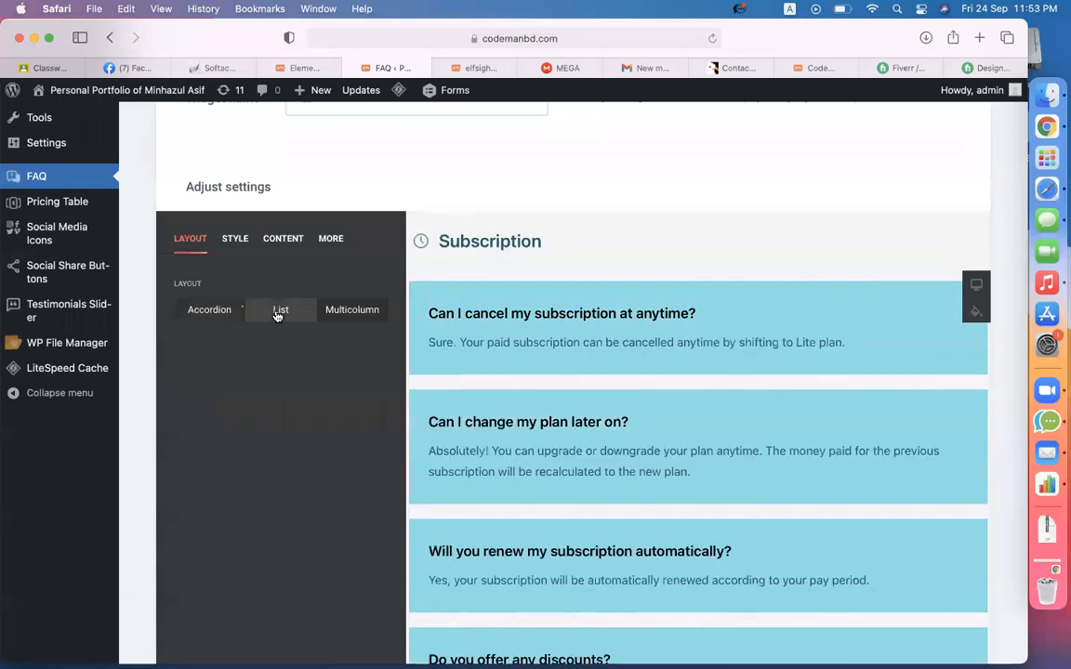
{"action": "left_click", "coordinate": [343, 312]}
{"action": "left_click", "coordinate": [216, 312]}
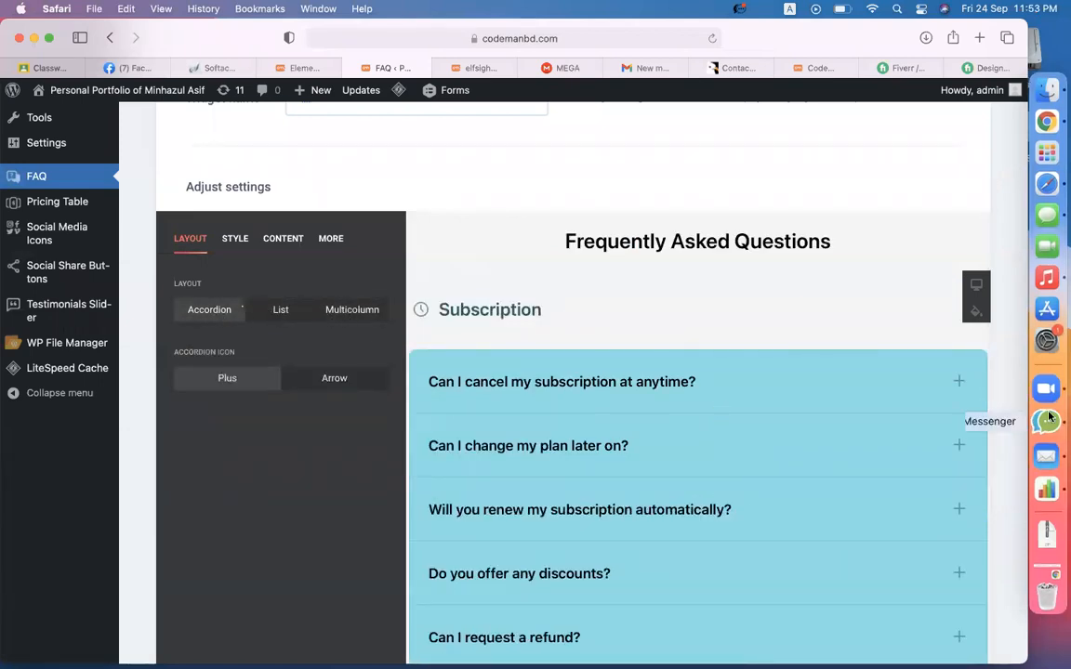
- Set the Accordion Icon to Arrow, preview it on the first question, and go to Content settings
{"action": "left_click", "coordinate": [358, 381]}
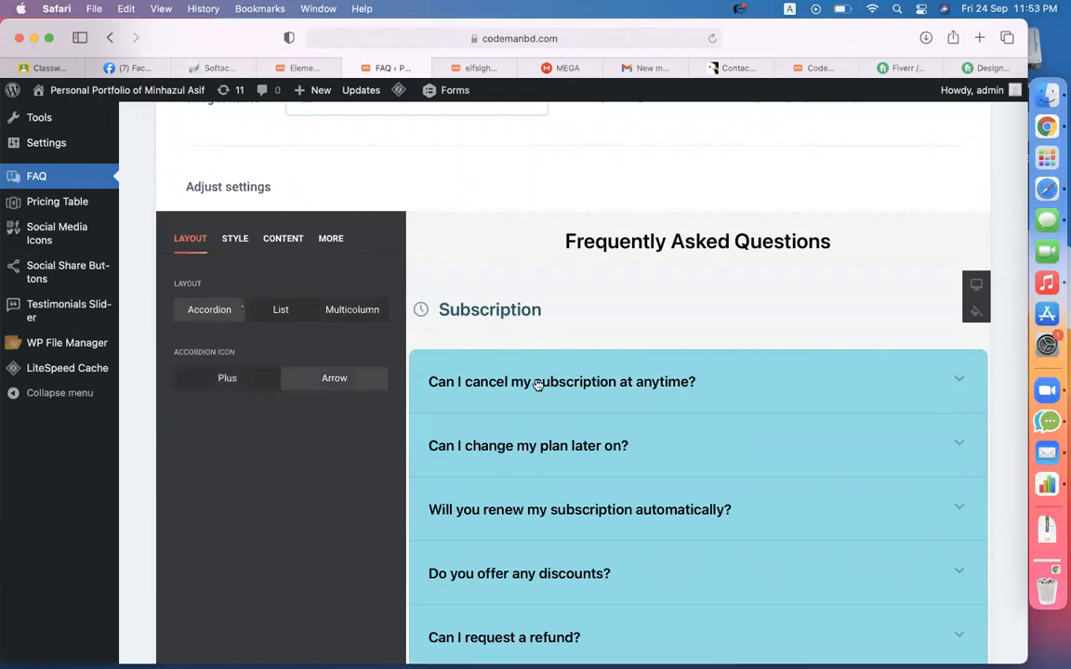
{"action": "left_click", "coordinate": [954, 381]}
{"action": "left_click", "coordinate": [953, 381]}
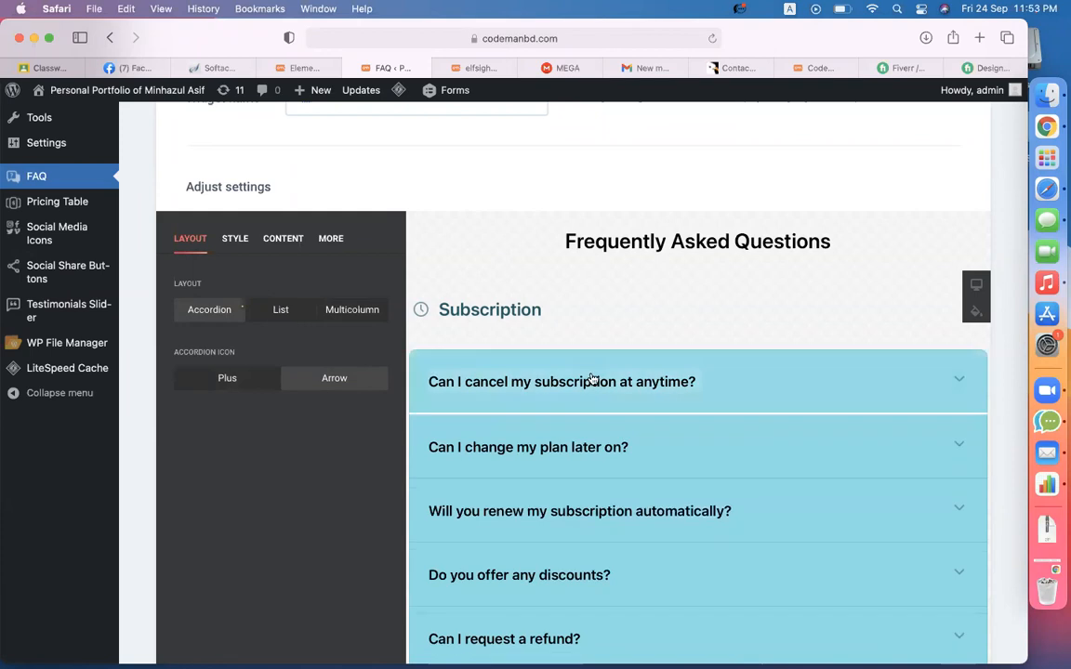
{"action": "left_click", "coordinate": [268, 243]}
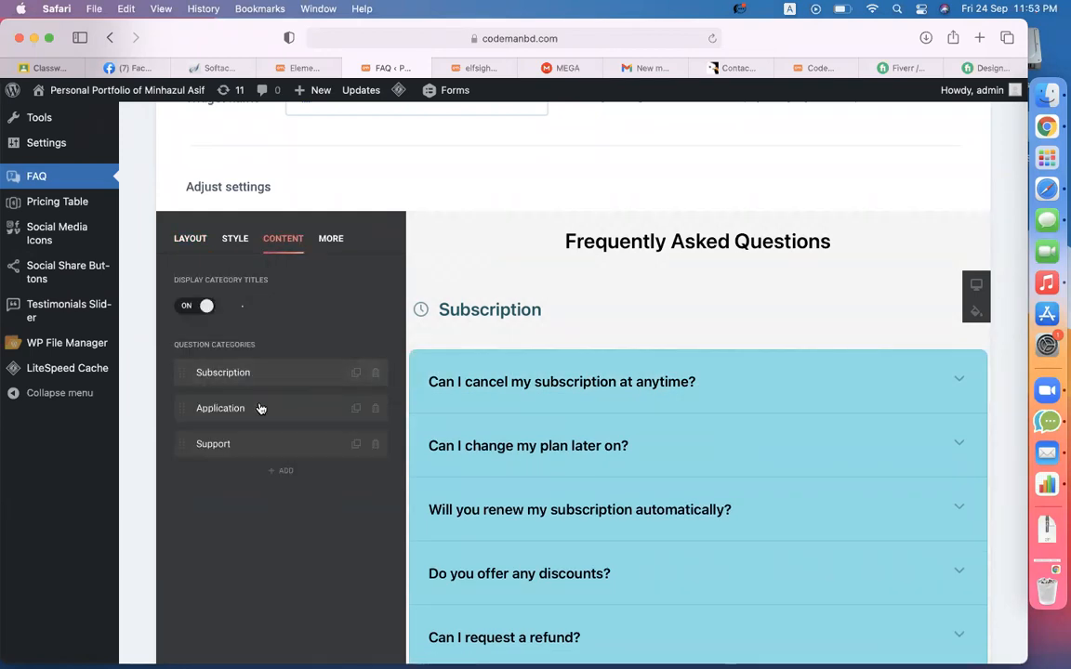
- Delete the Support category from the FAQ widget
{"action": "scroll", "coordinate": [521, 324], "scroll_direction": "down", "scroll_amount": 10}
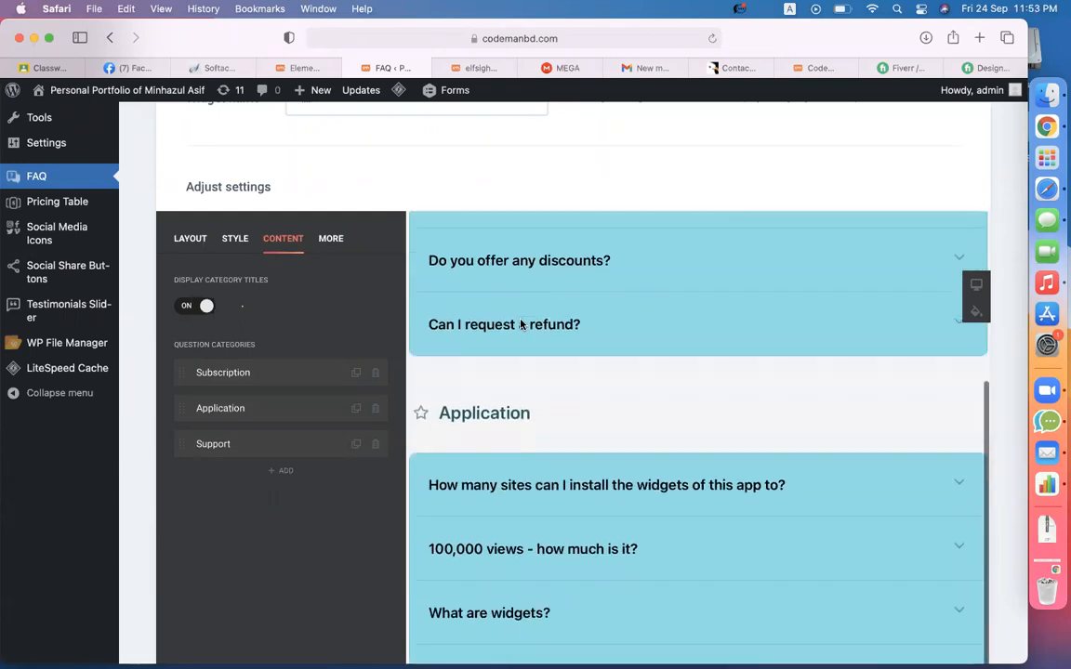
{"action": "scroll", "coordinate": [490, 460], "scroll_direction": "down", "scroll_amount": 5}
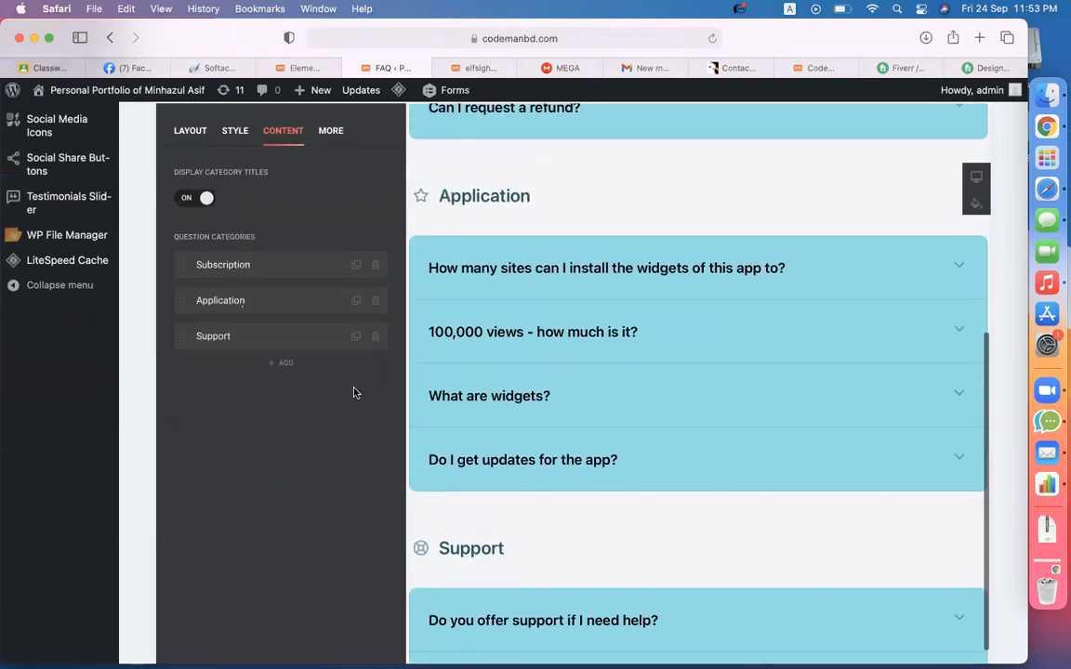
{"action": "left_click", "coordinate": [374, 337]}
{"action": "left_click", "coordinate": [338, 337]}
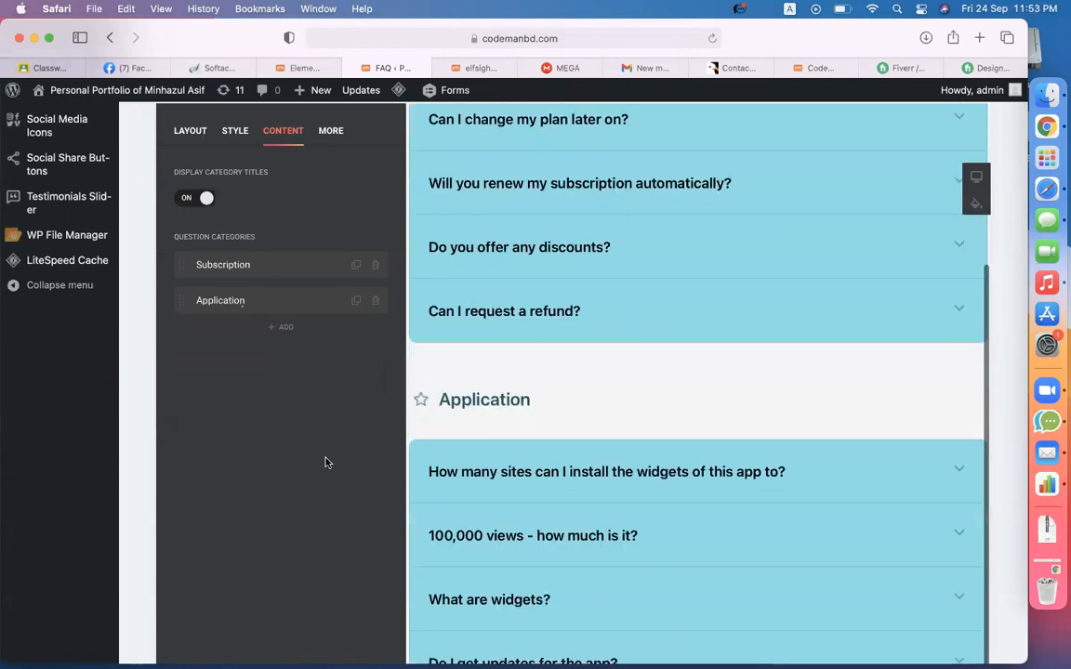
- Rename the Subscription category to 'Business Website FAQ'
{"action": "scroll", "coordinate": [327, 461], "scroll_direction": "up", "scroll_amount": 4}
{"action": "scroll", "coordinate": [524, 451], "scroll_direction": "up", "scroll_amount": 4}
{"action": "scroll", "coordinate": [596, 450], "scroll_direction": "down", "scroll_amount": 5}
{"action": "scroll", "coordinate": [586, 452], "scroll_direction": "up", "scroll_amount": 5}
{"action": "scroll", "coordinate": [315, 609], "scroll_direction": "down", "scroll_amount": 2}
{"action": "scroll", "coordinate": [312, 608], "scroll_direction": "down", "scroll_amount": 4}
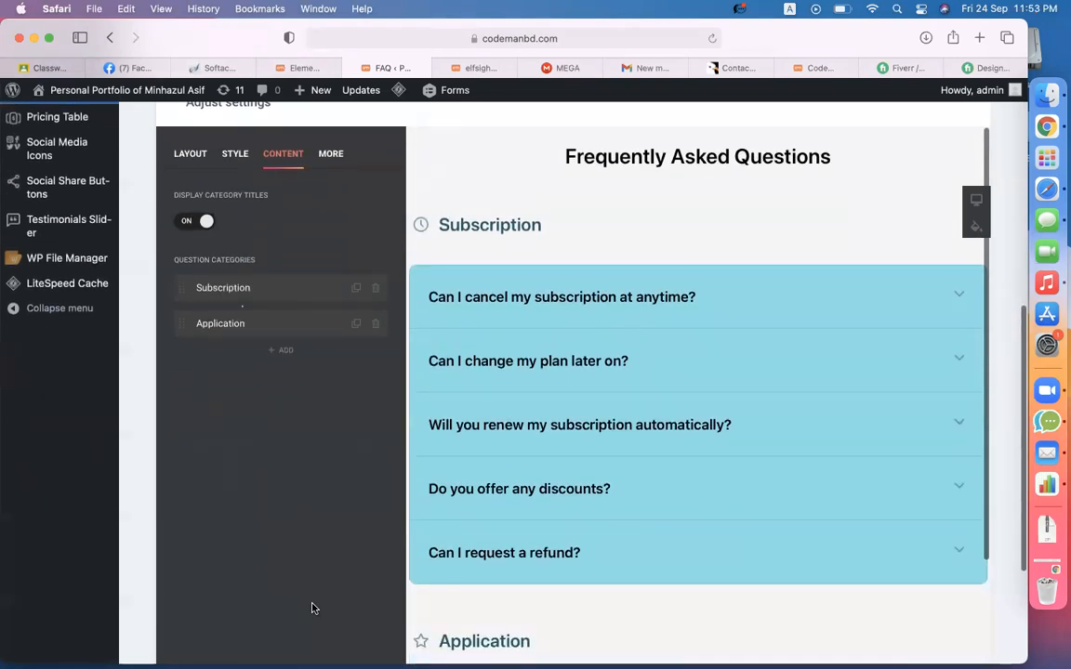
{"action": "left_click", "coordinate": [272, 295]}
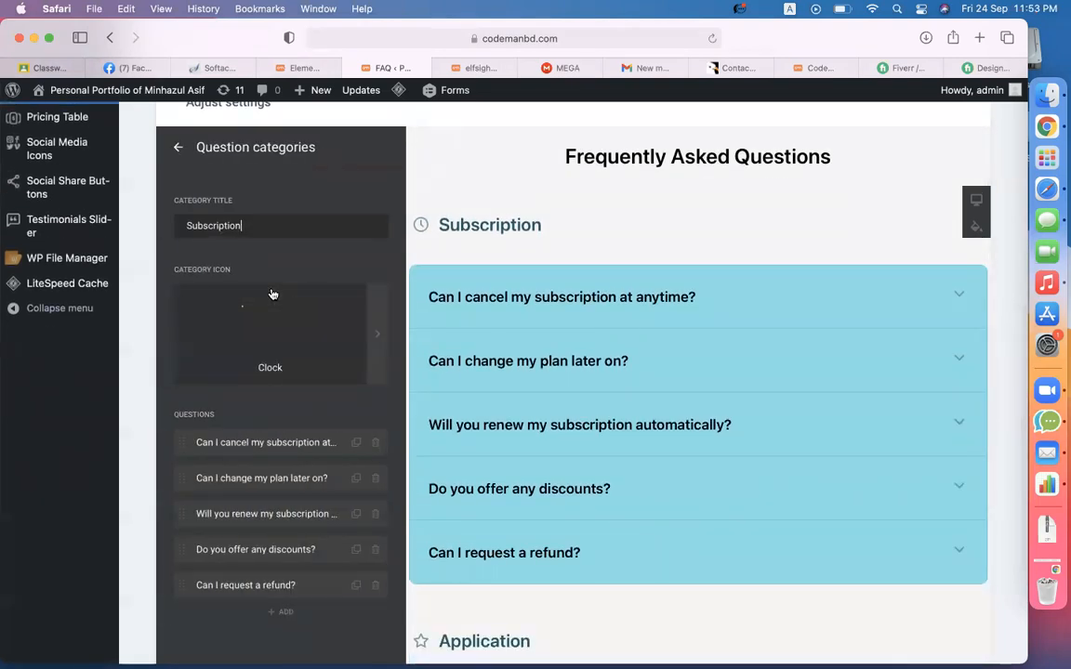
{"action": "left_click_drag", "start_coordinate": [284, 226], "coordinate": [167, 222]}
{"action": "type", "text": "Bus"}
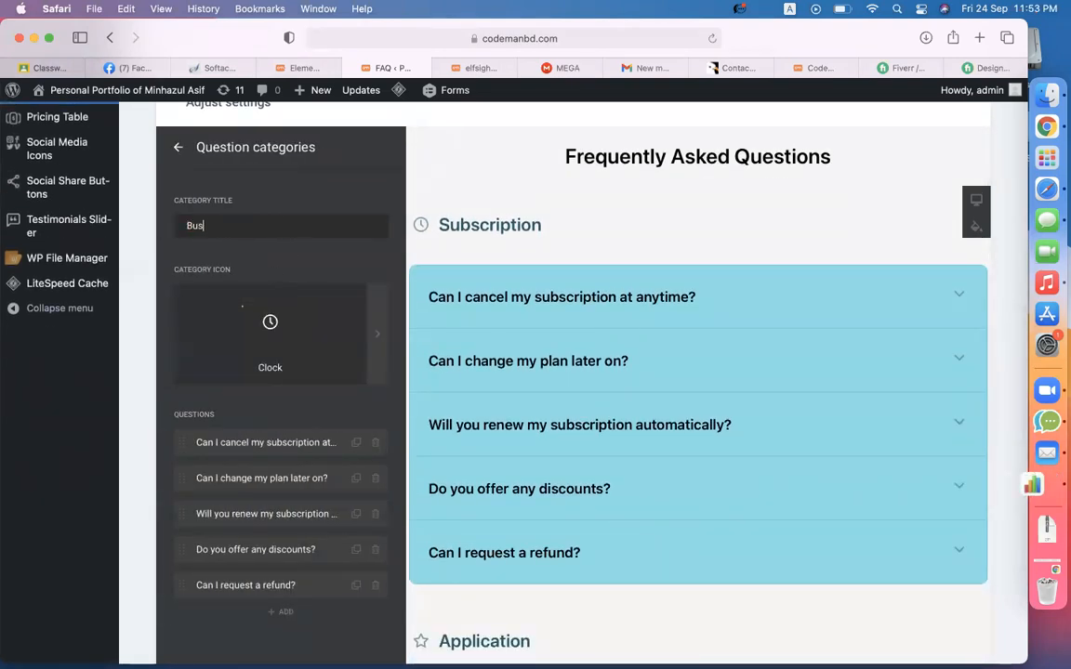
{"action": "type", "text": "iness Website FAQ"}
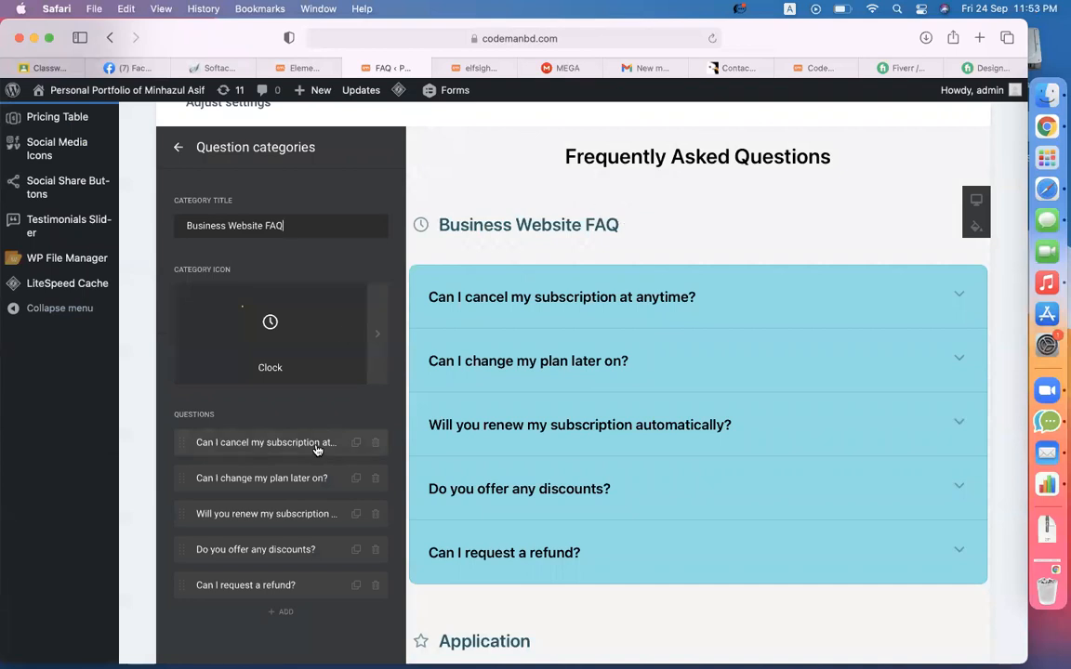
{"action": "scroll", "coordinate": [316, 448], "scroll_direction": "down", "scroll_amount": 2}
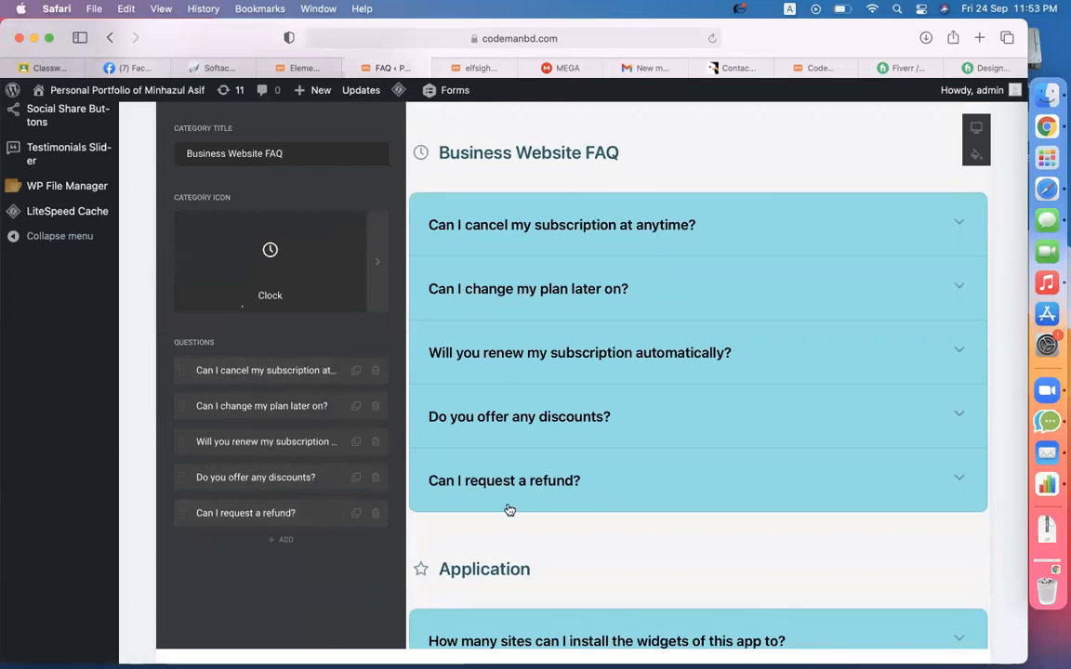
- Delete the refund and discounts questions from the Business Website FAQ category
{"action": "left_click", "coordinate": [374, 514]}
{"action": "left_click", "coordinate": [339, 514]}
{"action": "left_click", "coordinate": [374, 477]}
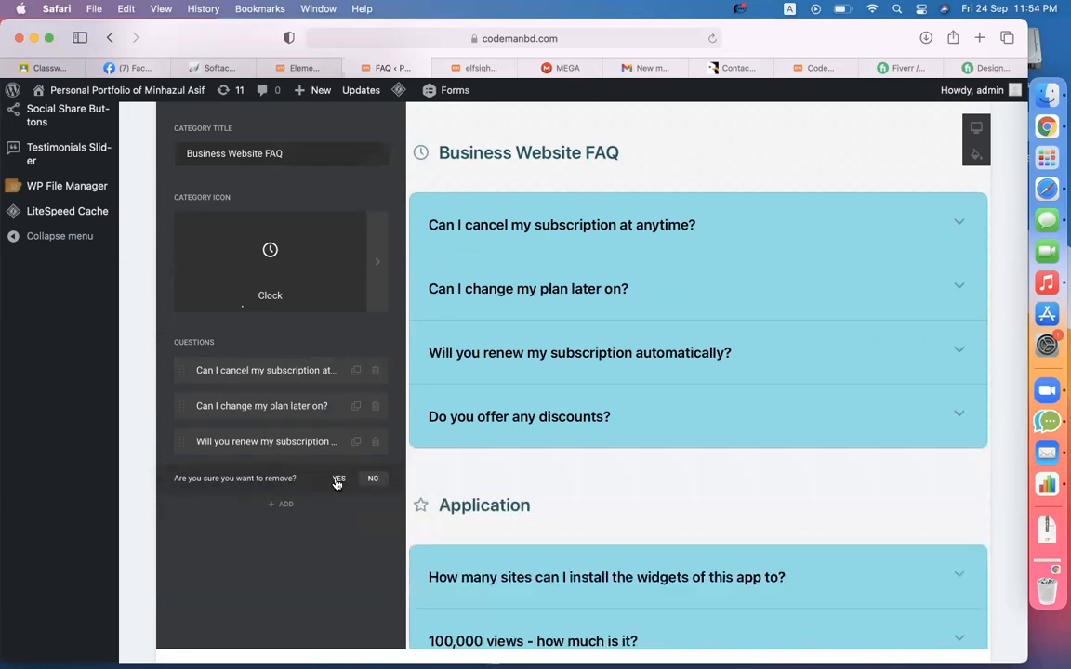
{"action": "left_click", "coordinate": [338, 481]}
- Change the first question's text to 'What service will included?'
{"action": "scroll", "coordinate": [516, 316], "scroll_direction": "up", "scroll_amount": 1}
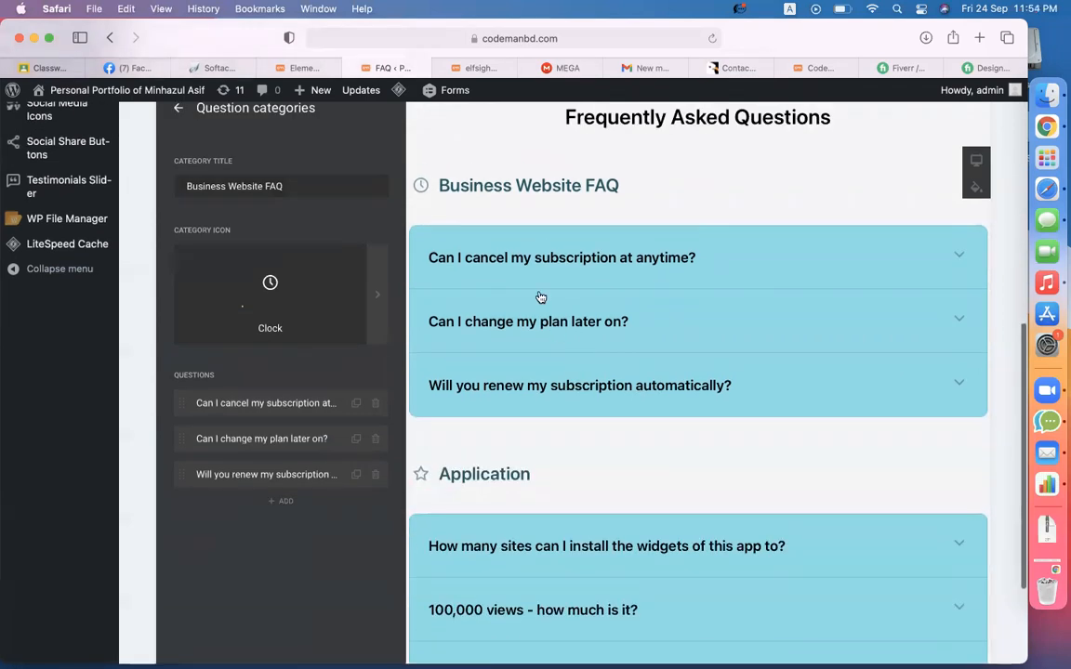
{"action": "left_click", "coordinate": [290, 406]}
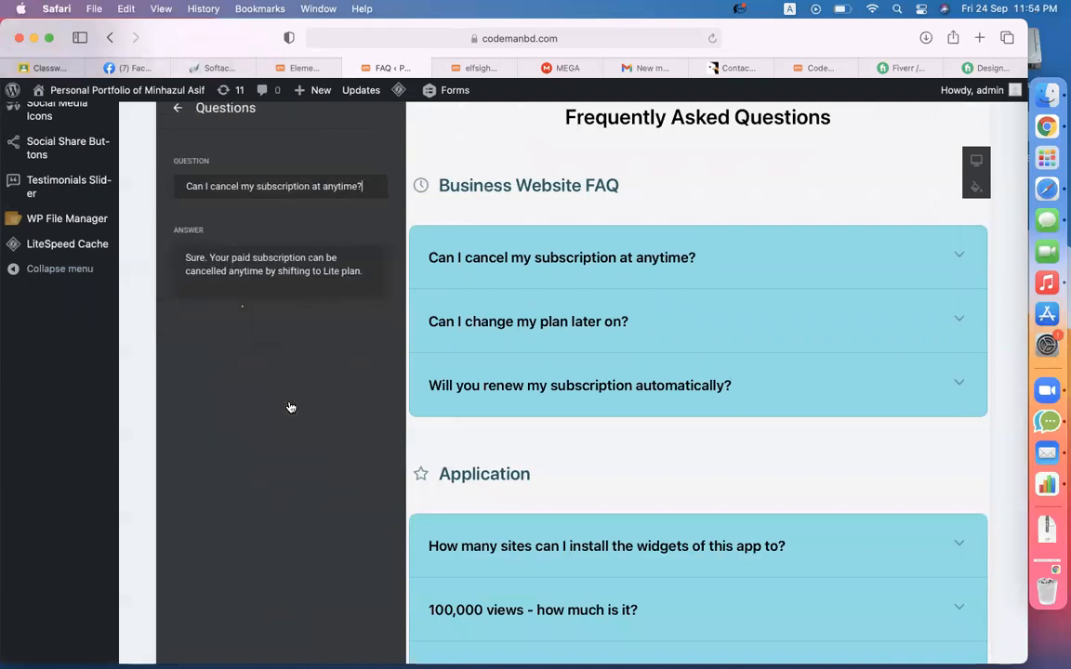
{"action": "left_click", "coordinate": [306, 260]}
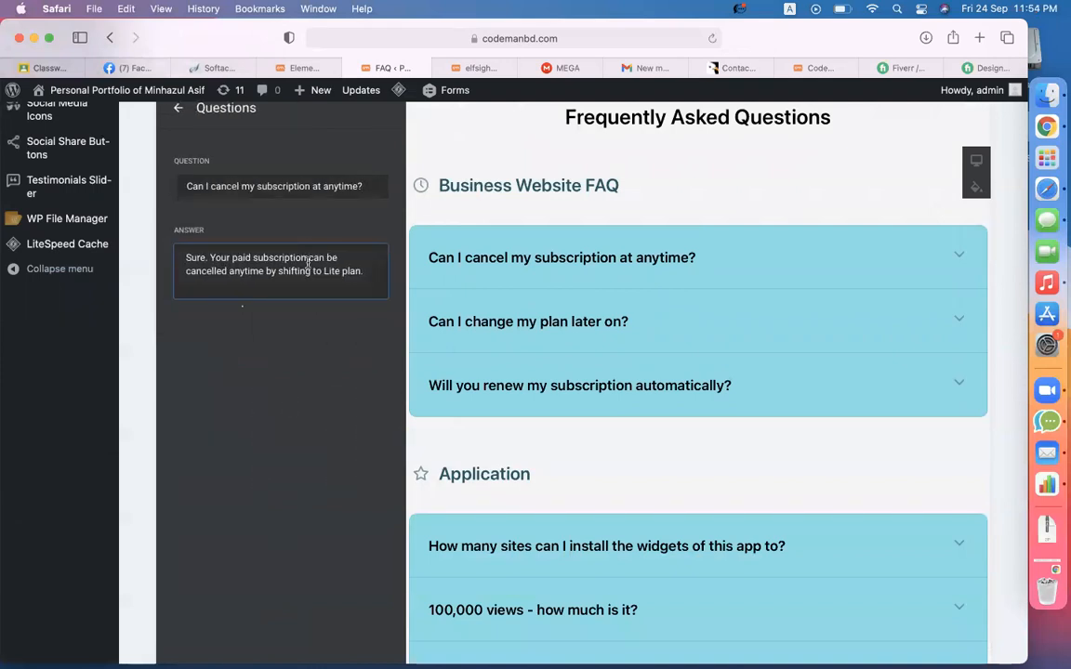
{"action": "scroll", "coordinate": [553, 313], "scroll_direction": "up", "scroll_amount": 1}
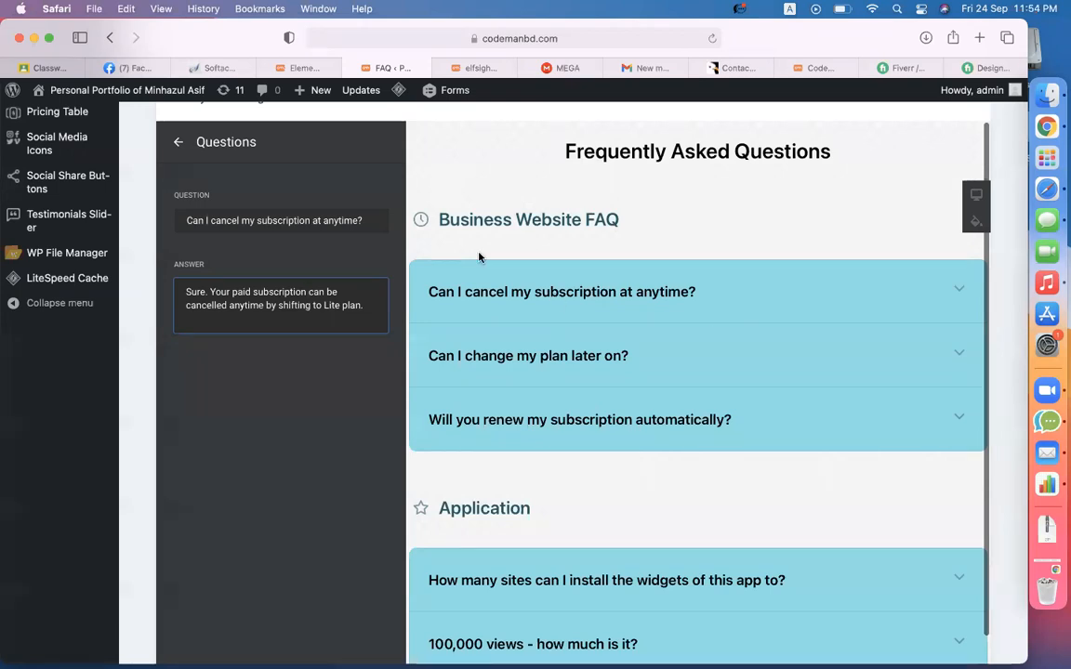
{"action": "triple_click", "coordinate": [339, 225]}
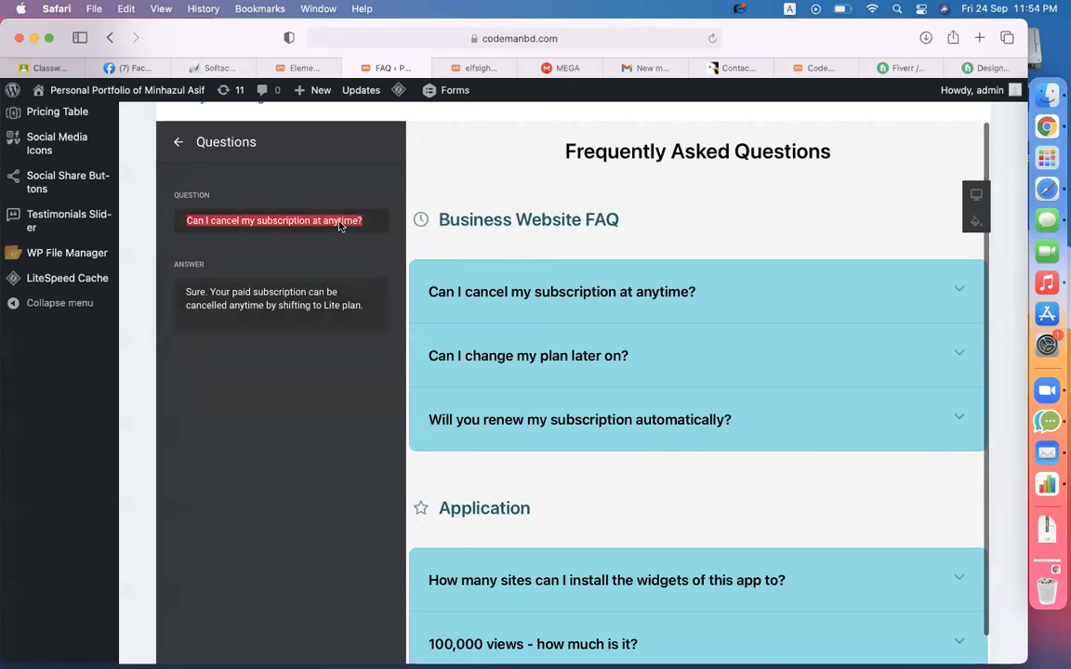
{"action": "type", "text": "What service will "}
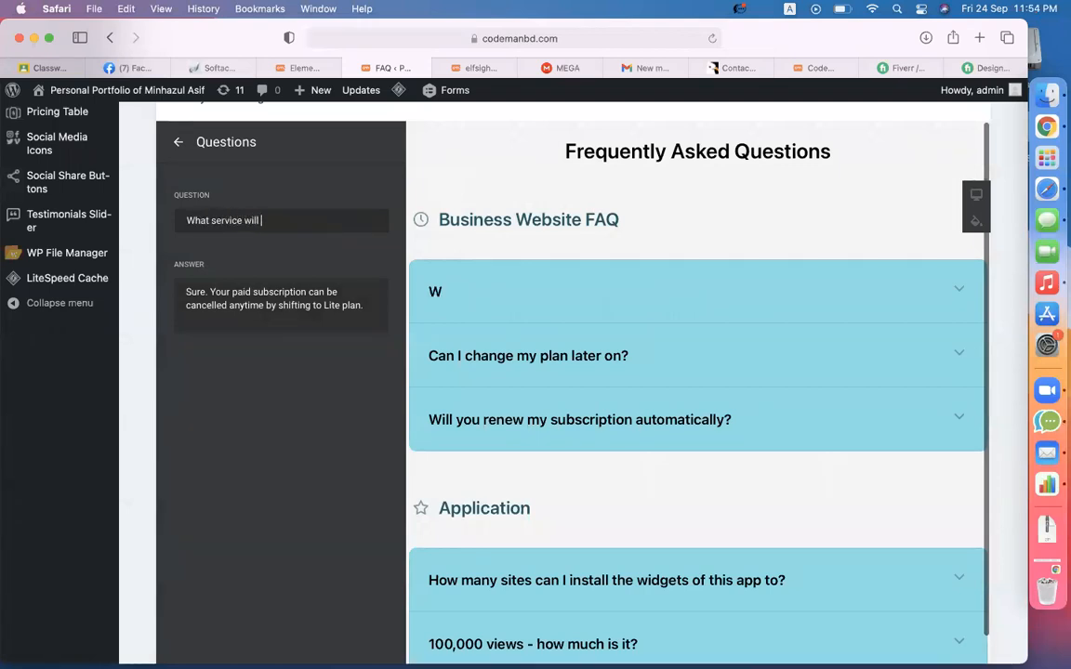
{"action": "type", "text": "inclu"}
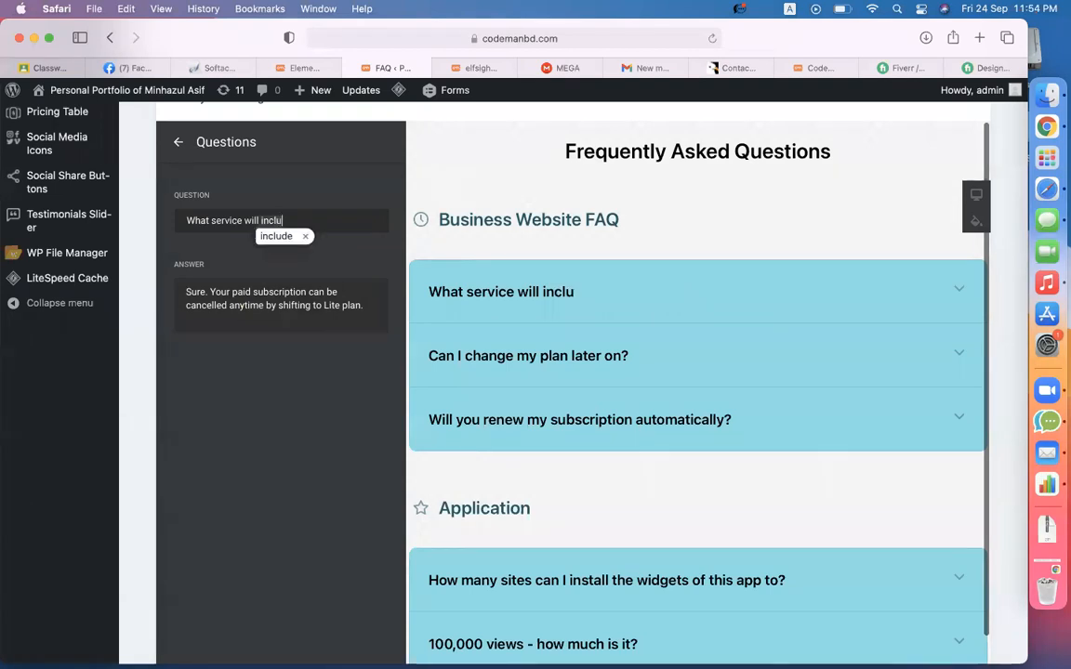
{"action": "left_click", "coordinate": [276, 235]}
{"action": "type", "text": "ded"}
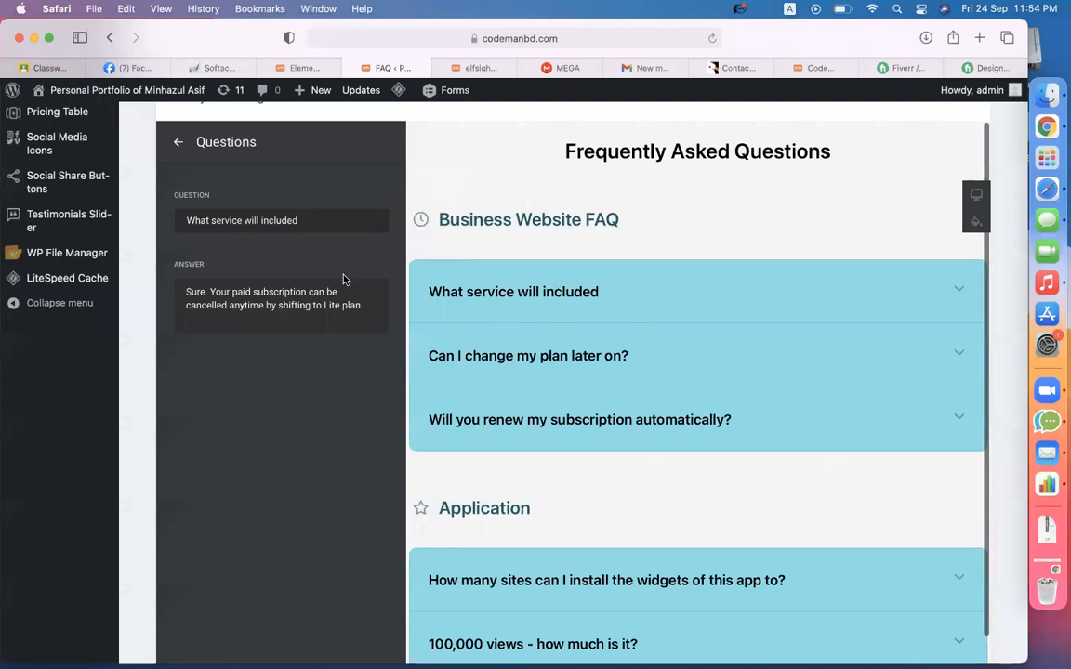
- Replace its answer with 'skills, education, contact' and check it in the preview
{"action": "triple_click", "coordinate": [326, 300]}
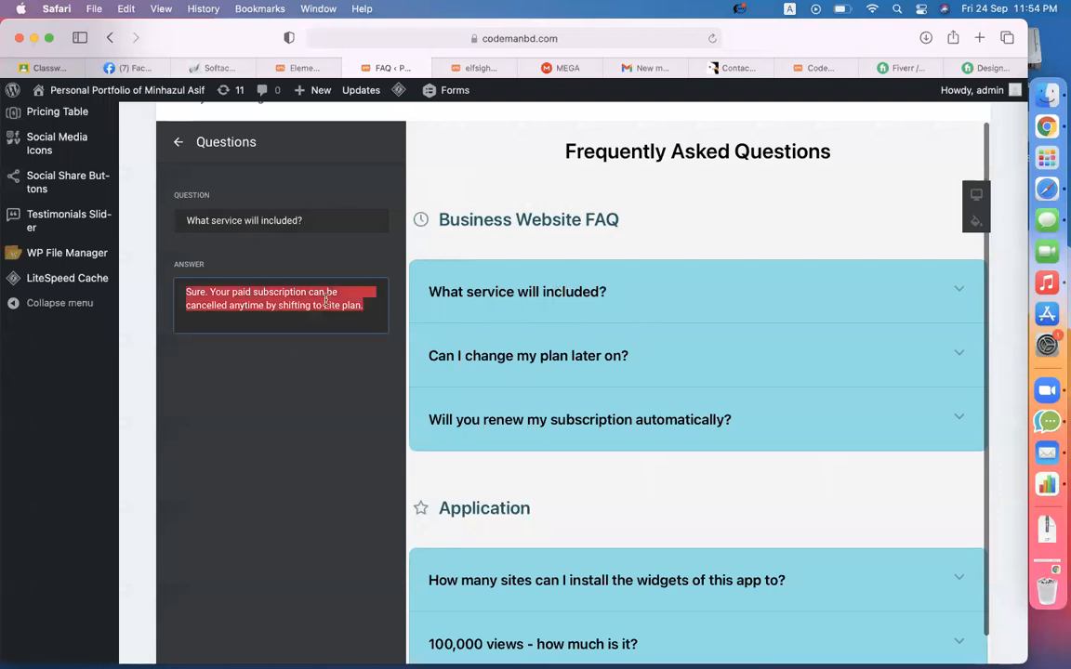
{"action": "type", "text": "skills, education, contact"}
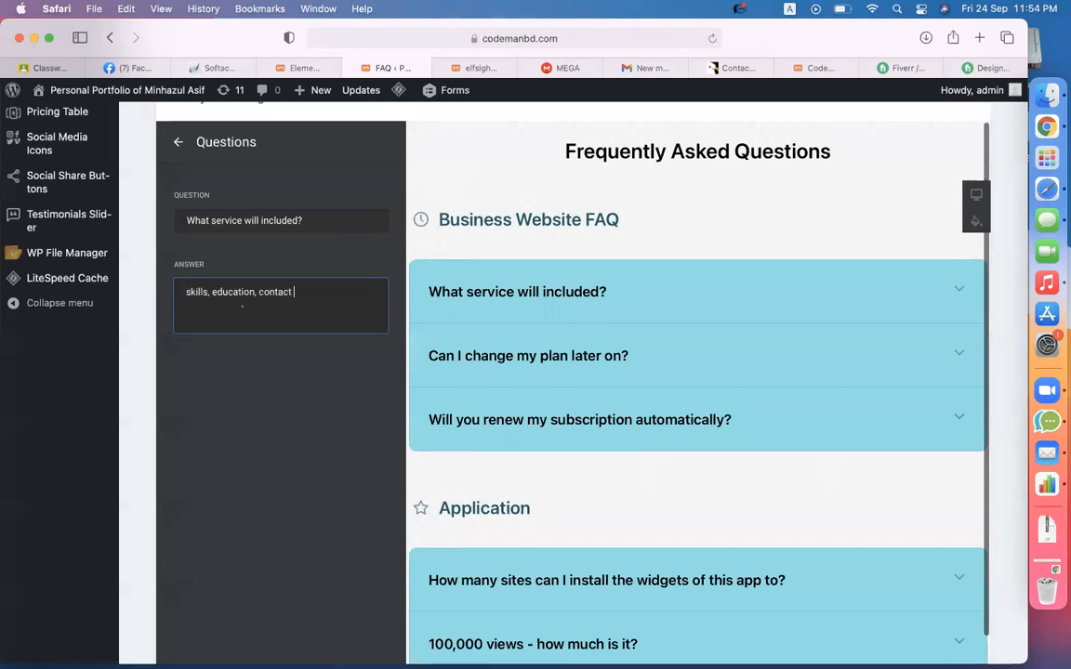
{"action": "left_click", "coordinate": [285, 356]}
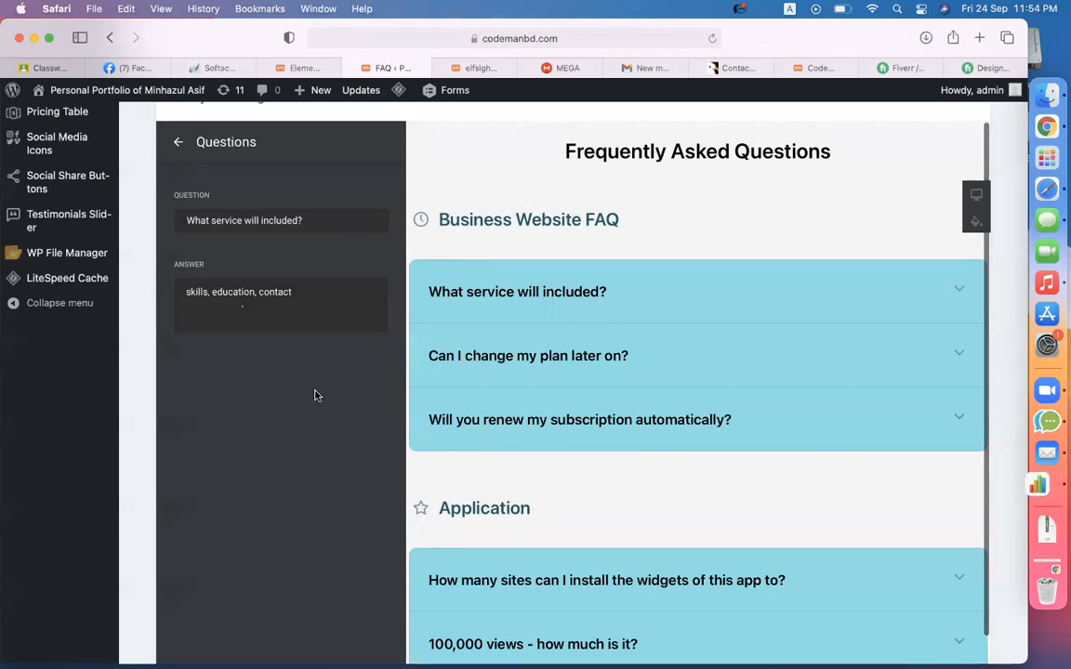
{"action": "left_click", "coordinate": [298, 223]}
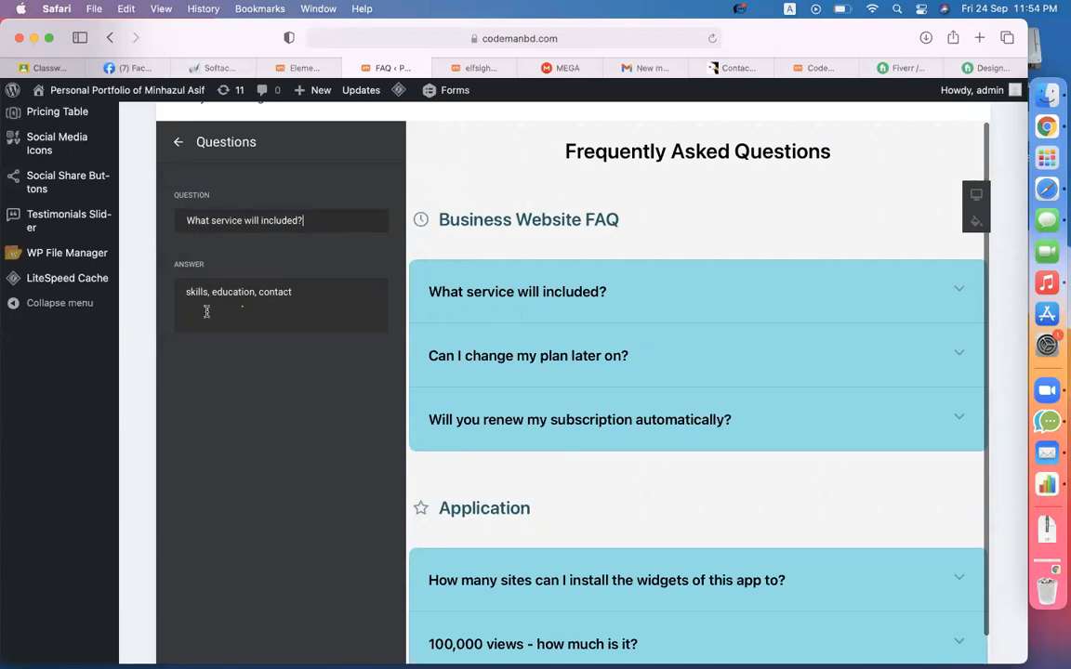
{"action": "left_click", "coordinate": [495, 293]}
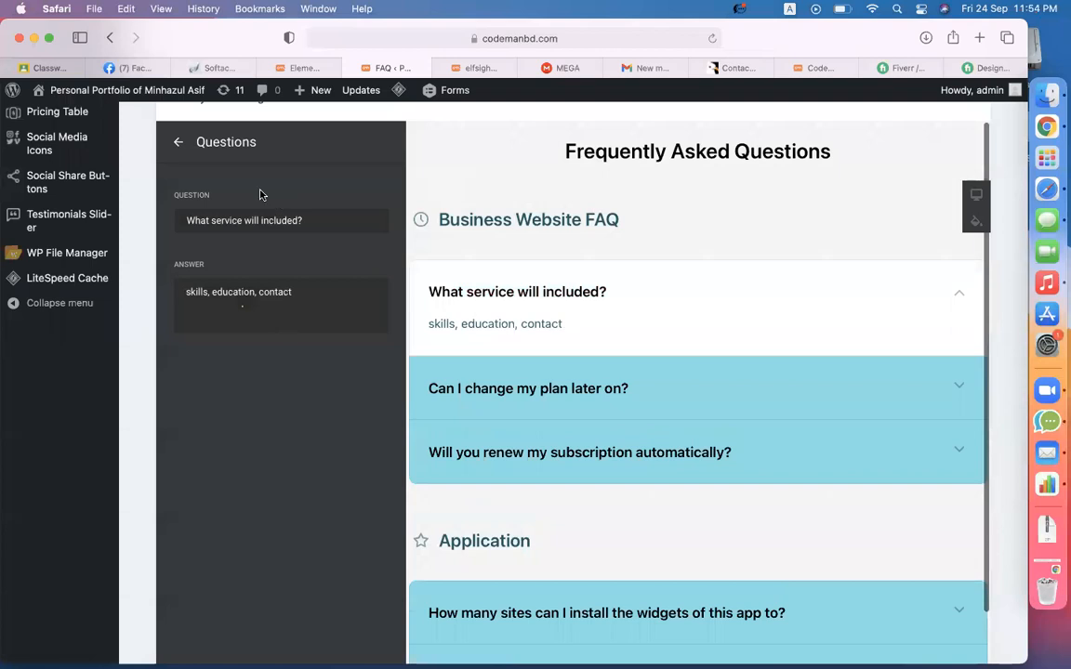
{"action": "left_click", "coordinate": [176, 142]}
- Rename the Application category to 'Ecommerce website FAQ'
{"action": "left_click", "coordinate": [177, 146]}
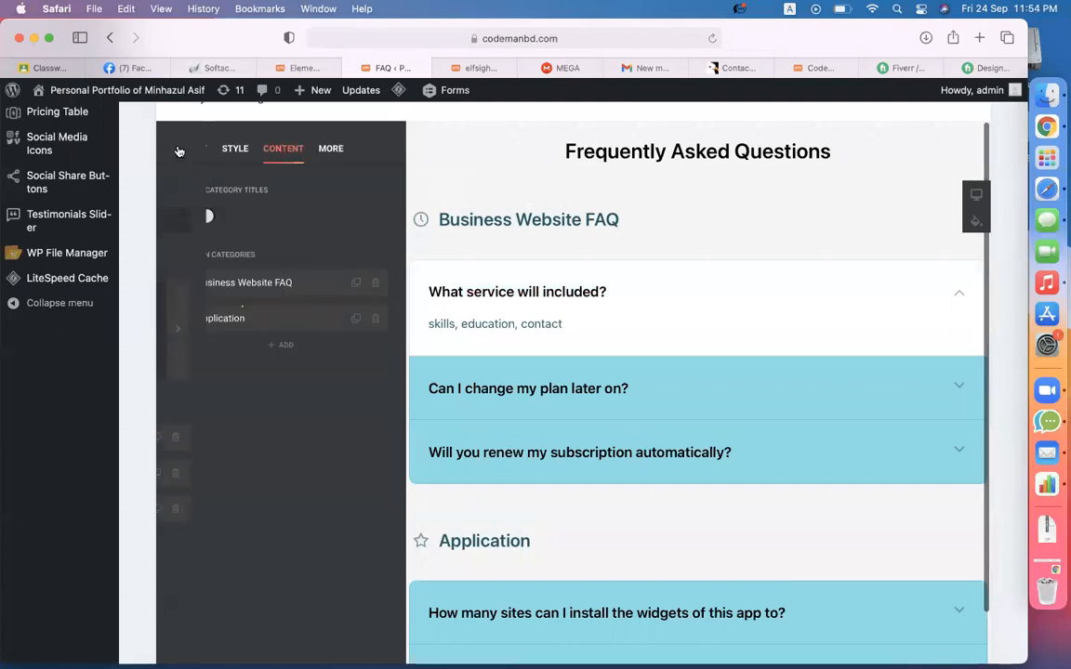
{"action": "left_click", "coordinate": [248, 319]}
{"action": "double_click", "coordinate": [252, 220]}
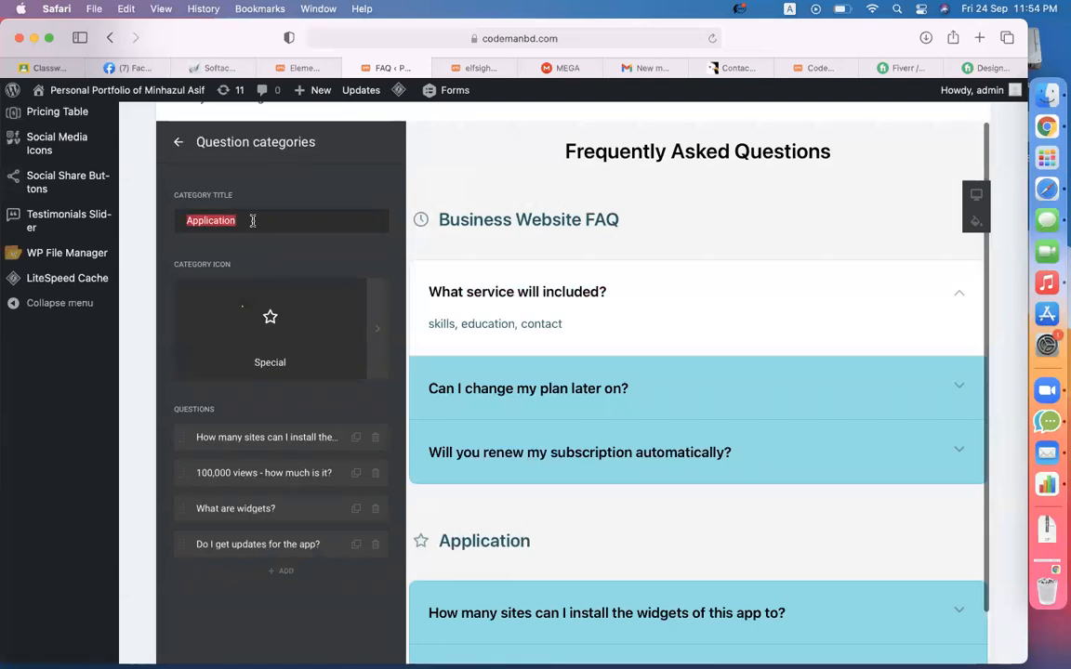
{"action": "type", "text": "Ecommerce website FAQ"}
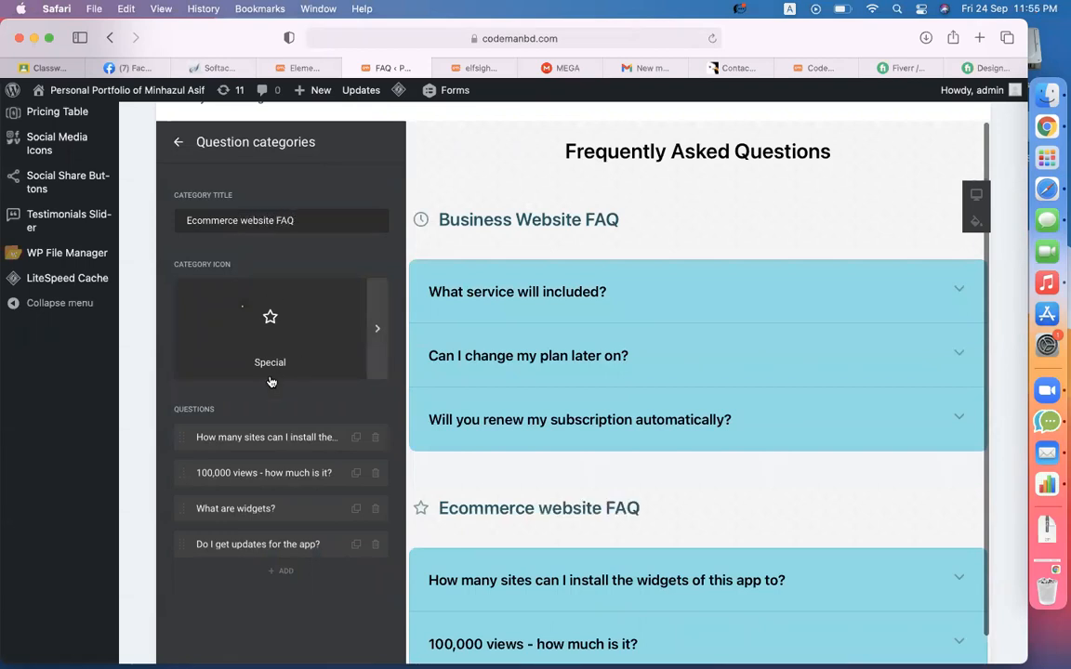
- Change the first question to 'payment gateway included ?' with the answer 'YES'
{"action": "left_click", "coordinate": [247, 437]}
{"action": "key", "text": "super+a"}
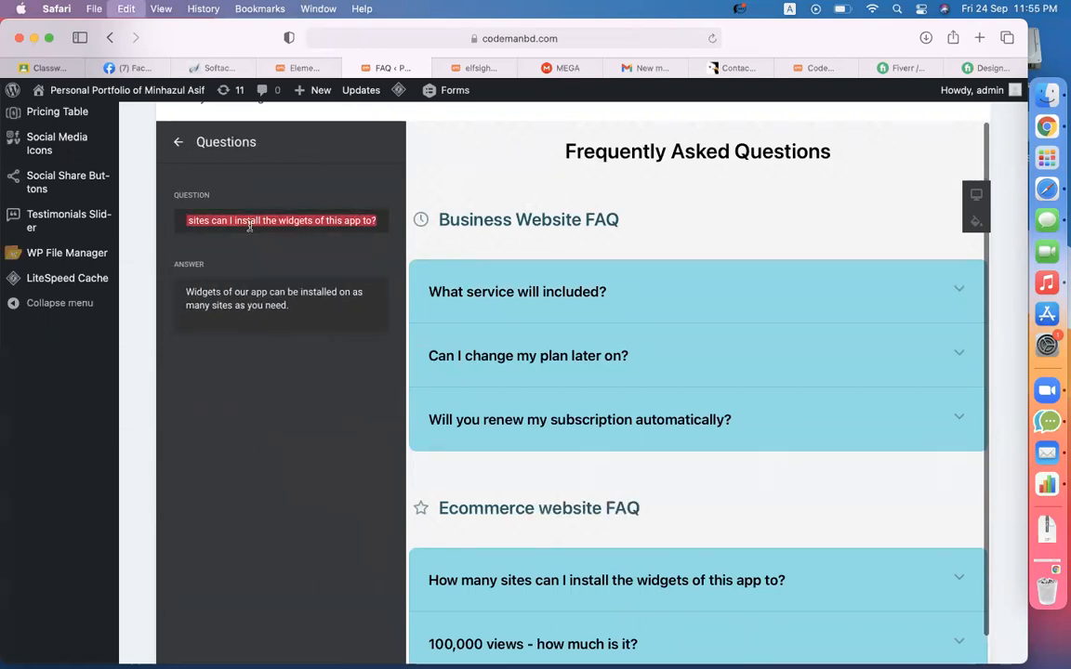
{"action": "type", "text": "payment gateway in"}
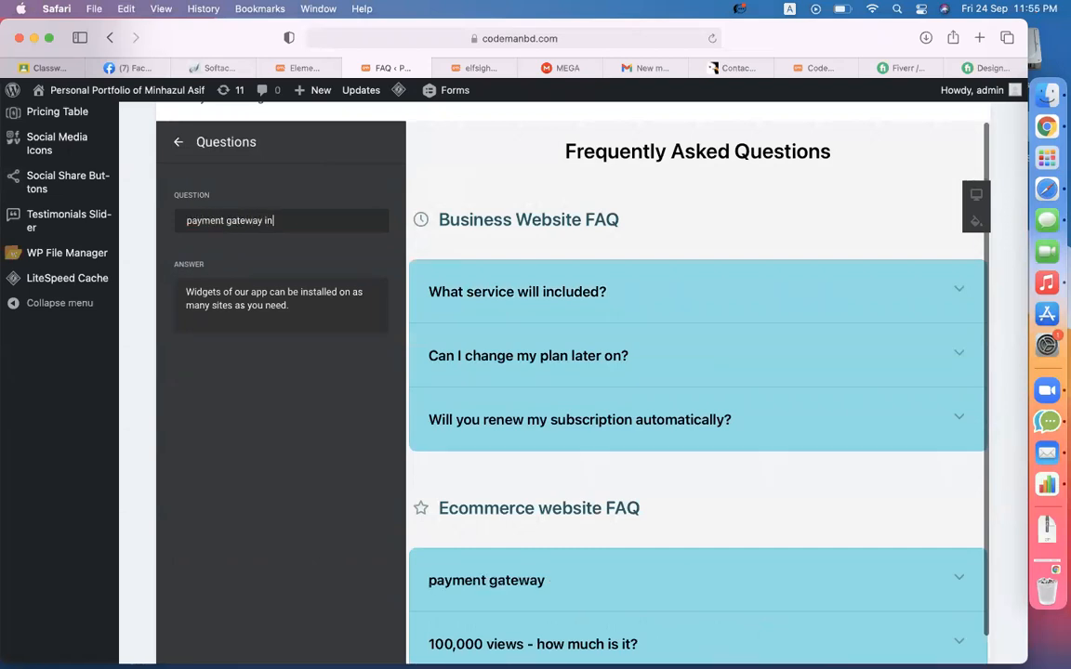
{"action": "type", "text": "cluded ?"}
{"action": "triple_click", "coordinate": [263, 305]}
{"action": "type", "text": "YES"}
{"action": "left_click", "coordinate": [178, 142]}
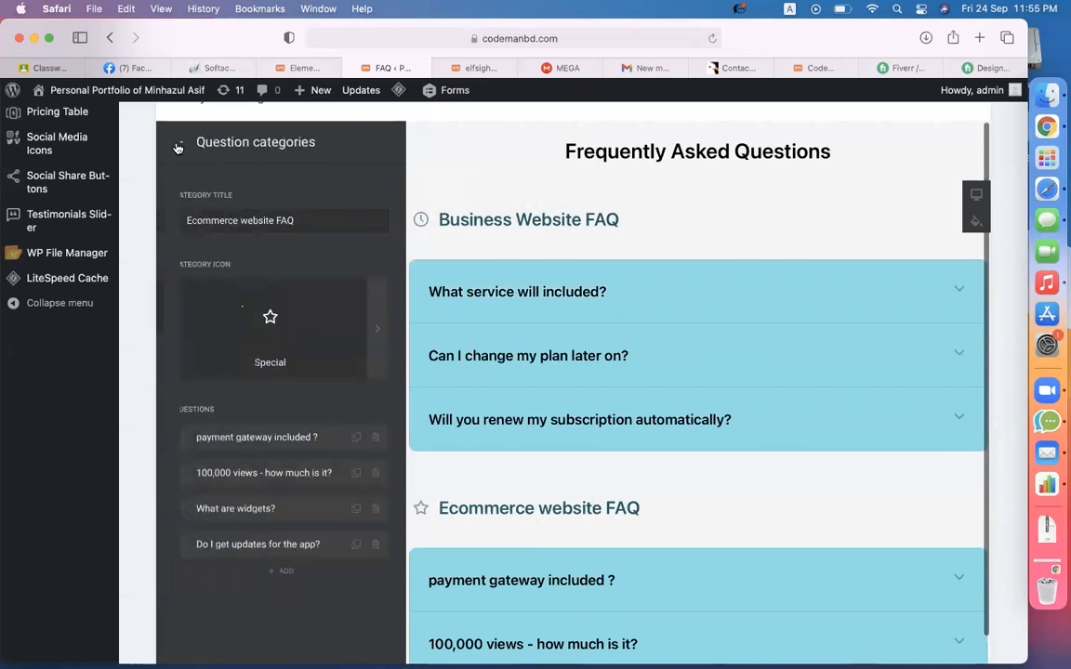
- Change the second question to 'Shipping method included ?' with the answer 'Y'
{"action": "left_click", "coordinate": [291, 473]}
{"action": "triple_click", "coordinate": [272, 223]}
{"action": "type", "text": "Shipping "}
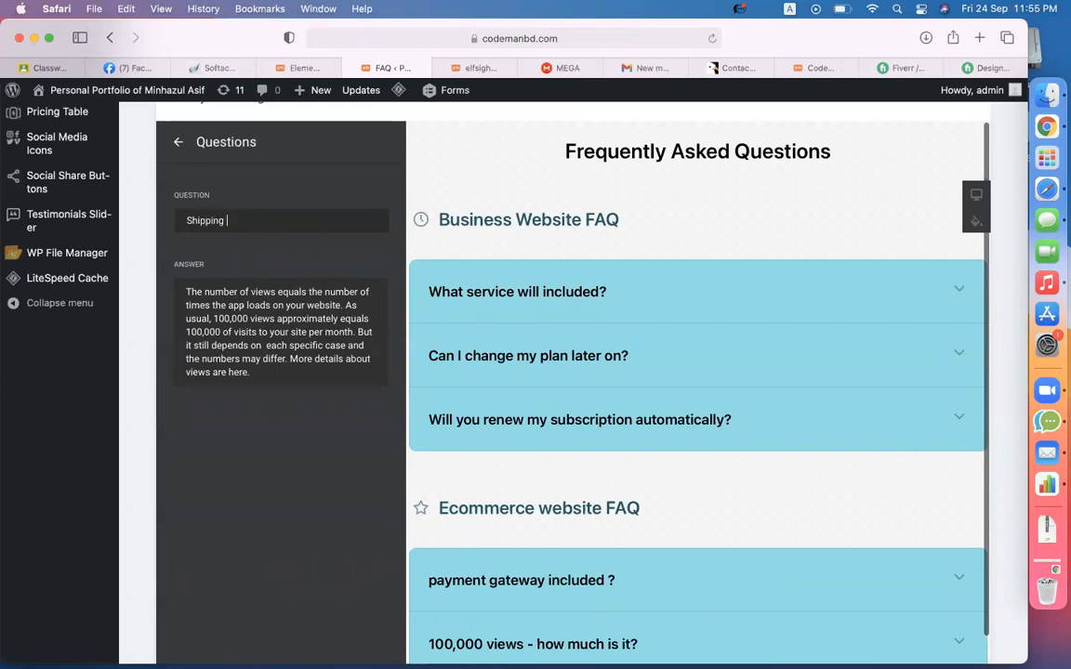
{"action": "type", "text": "method included ?"}
{"action": "left_click", "coordinate": [241, 305]}
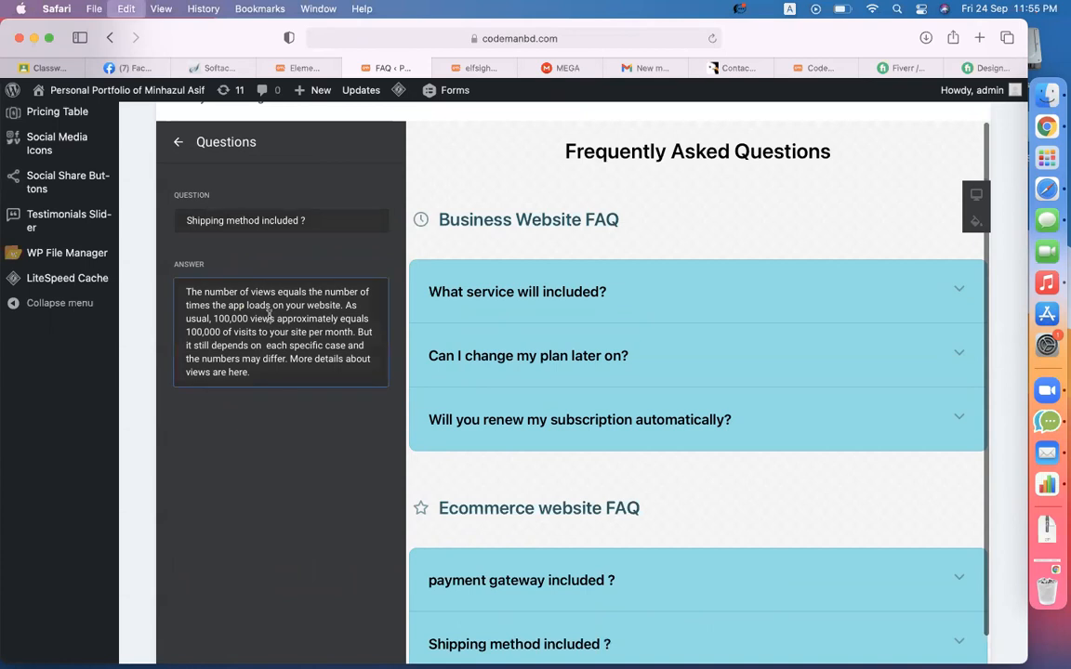
{"action": "key", "text": "cmd+a"}
{"action": "type", "text": "Y"}
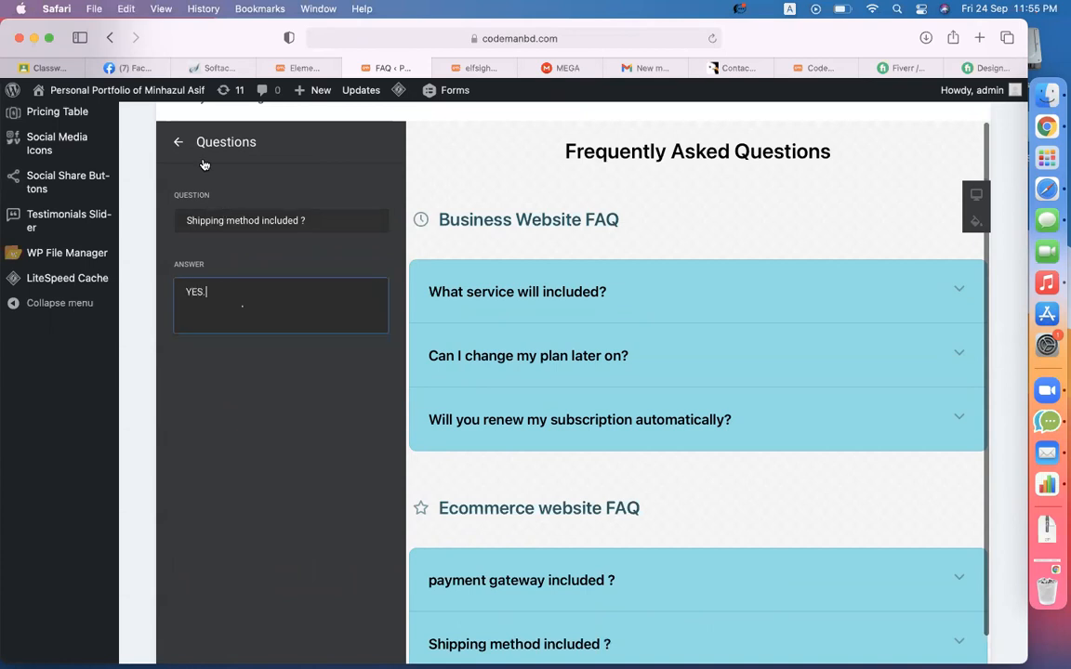
{"action": "left_click", "coordinate": [178, 143]}
- Make the third question 'Product upload included ?' answered 'YES, Upwto 50', then save the widget
{"action": "left_click", "coordinate": [262, 509]}
{"action": "left_click", "coordinate": [286, 223]}
{"action": "key", "text": "cmd+a"}
{"action": "type", "text": "P"}
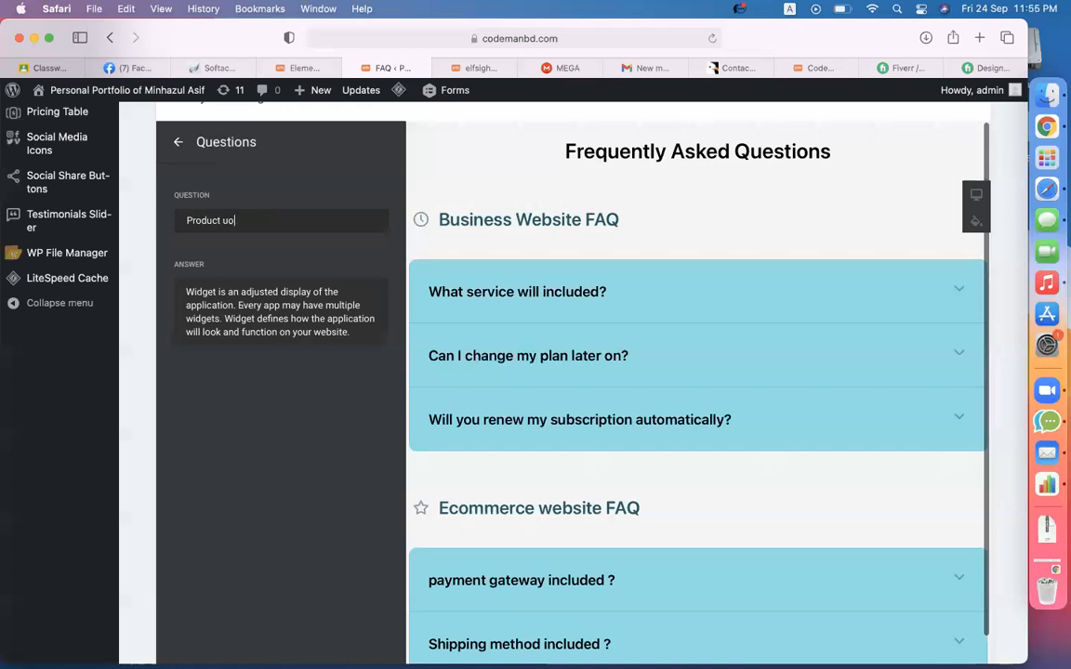
{"action": "type", "text": "roduct uo"}
{"action": "key", "text": "BackSpace"}
{"action": "type", "text": "pload included ?"}
{"action": "key", "text": "Tab"}
{"action": "type", "text": "Y"}
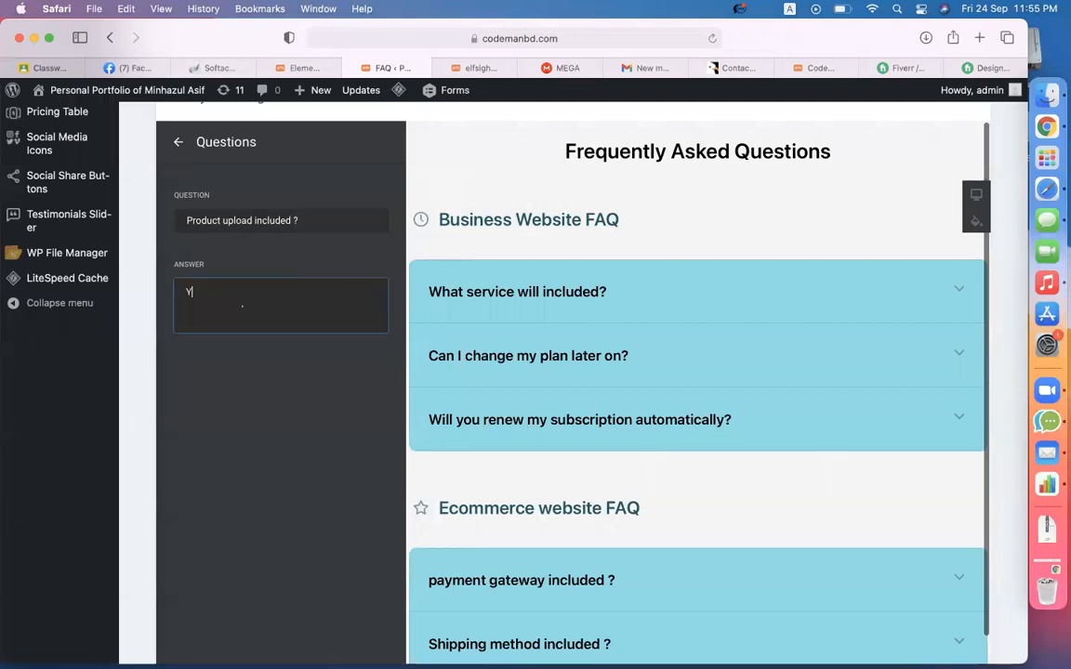
{"action": "type", "text": "ES, Up"}
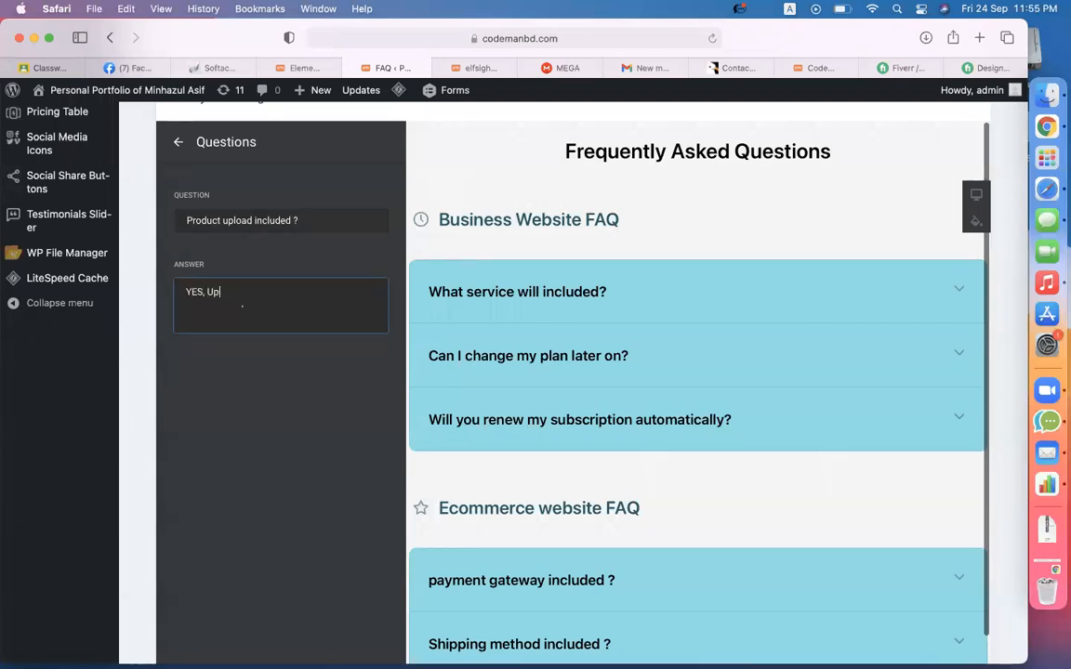
{"action": "type", "text": "wto 50"}
{"action": "left_click", "coordinate": [178, 141]}
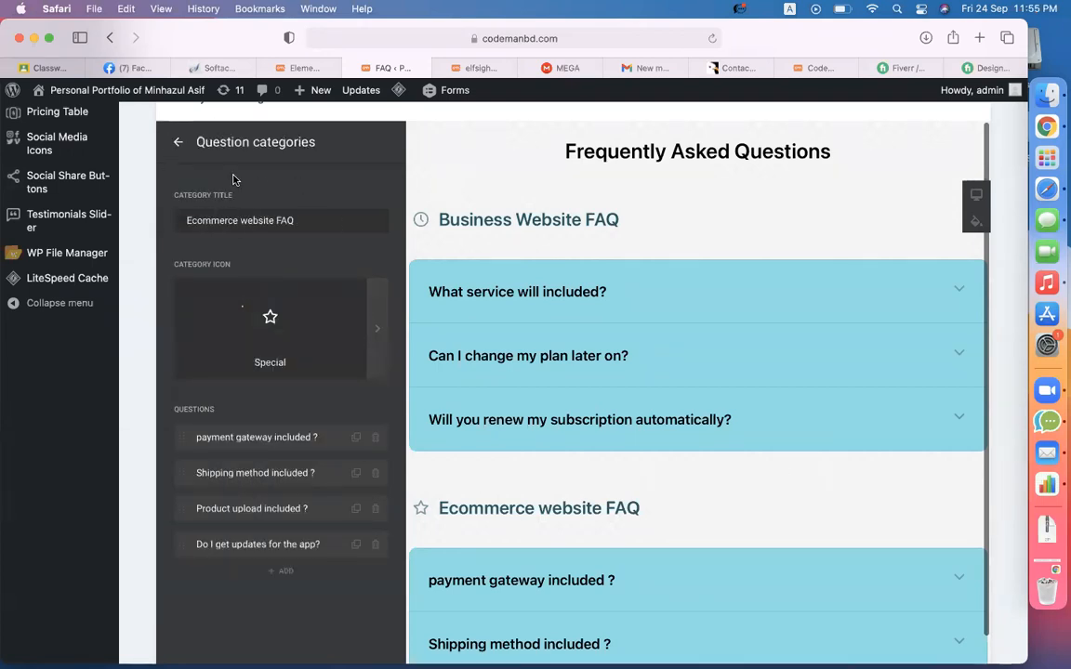
{"action": "scroll", "coordinate": [232, 347], "scroll_direction": "down", "scroll_amount": 5}
{"action": "left_click", "coordinate": [218, 566]}
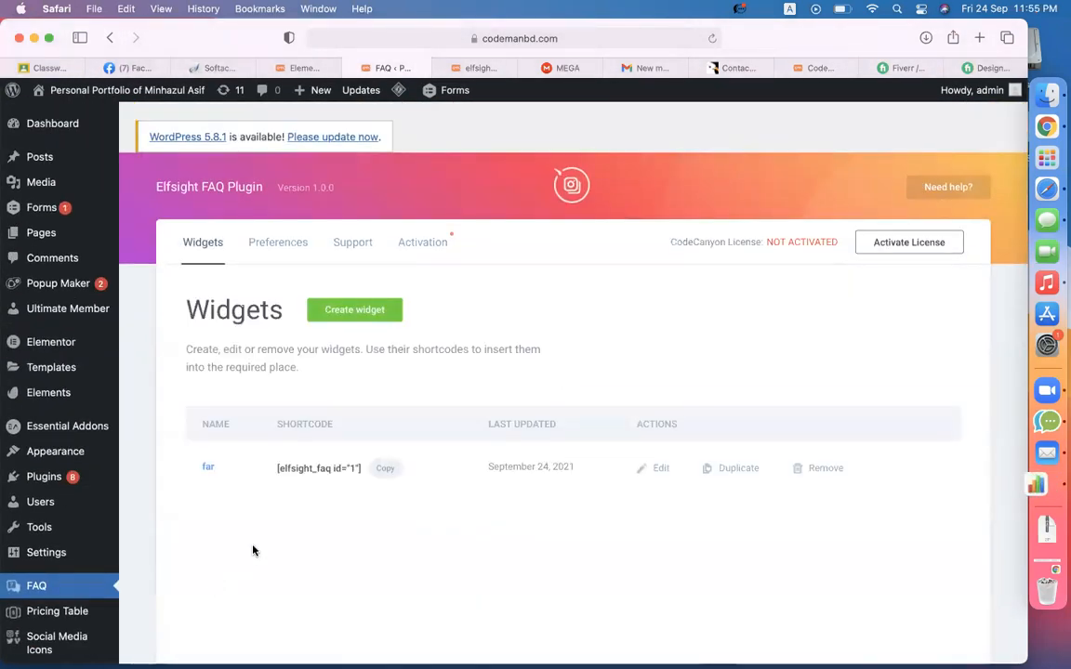
- Copy the FAQ shortcode and duplicate the Care page's shortcode section in Elementor
{"action": "left_click", "coordinate": [385, 468]}
{"action": "left_click", "coordinate": [319, 68]}
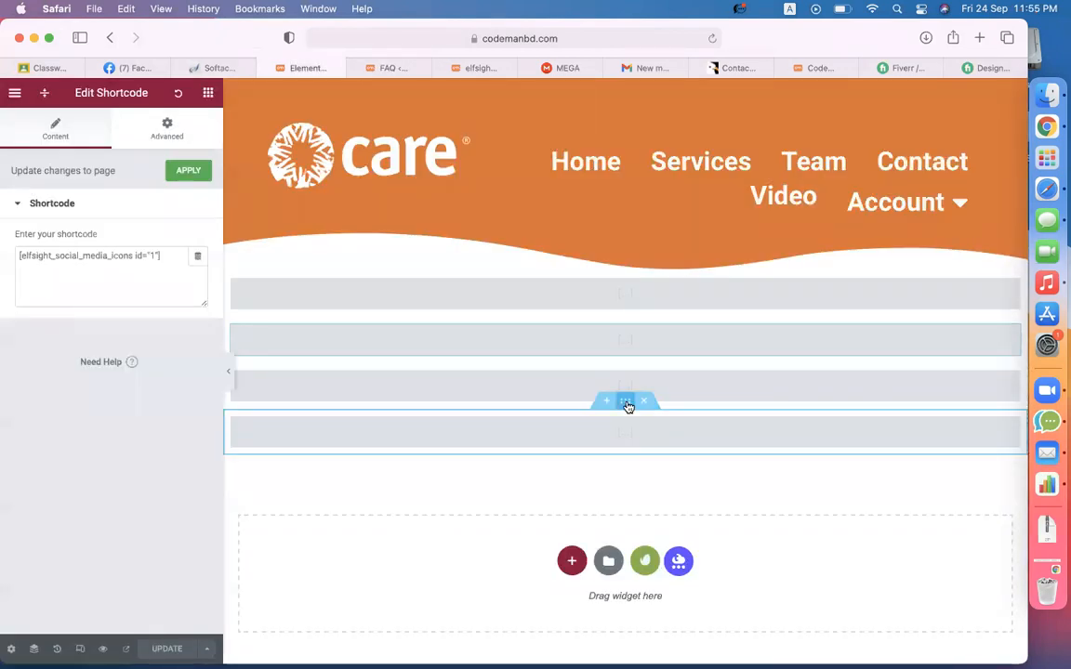
{"action": "right_click", "coordinate": [627, 407]}
{"action": "left_click", "coordinate": [660, 437]}
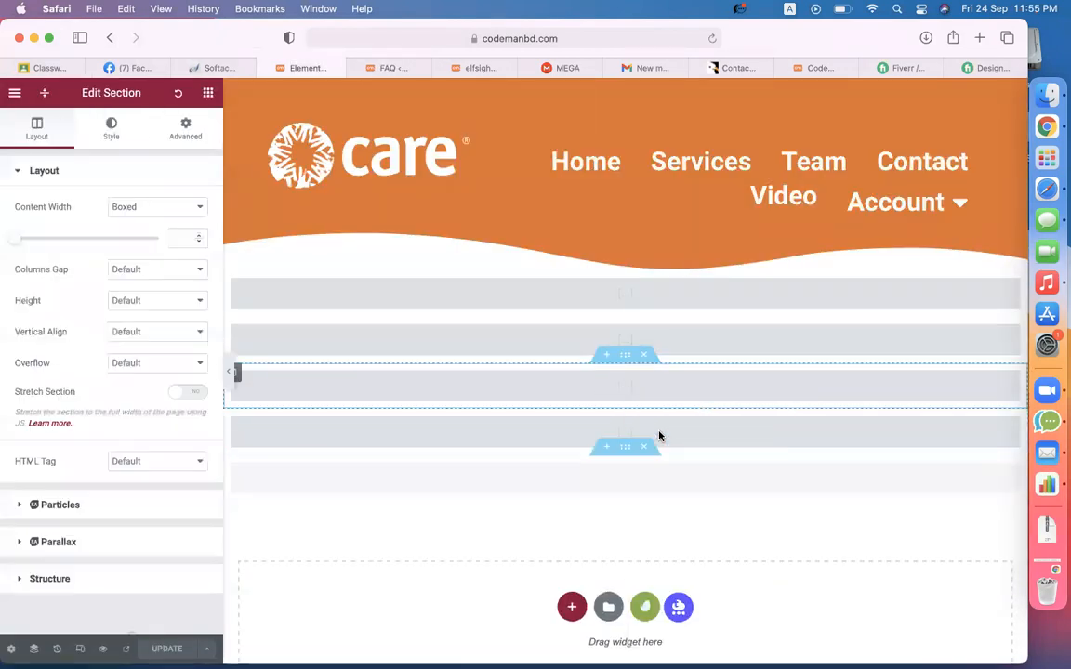
{"action": "left_click", "coordinate": [645, 430]}
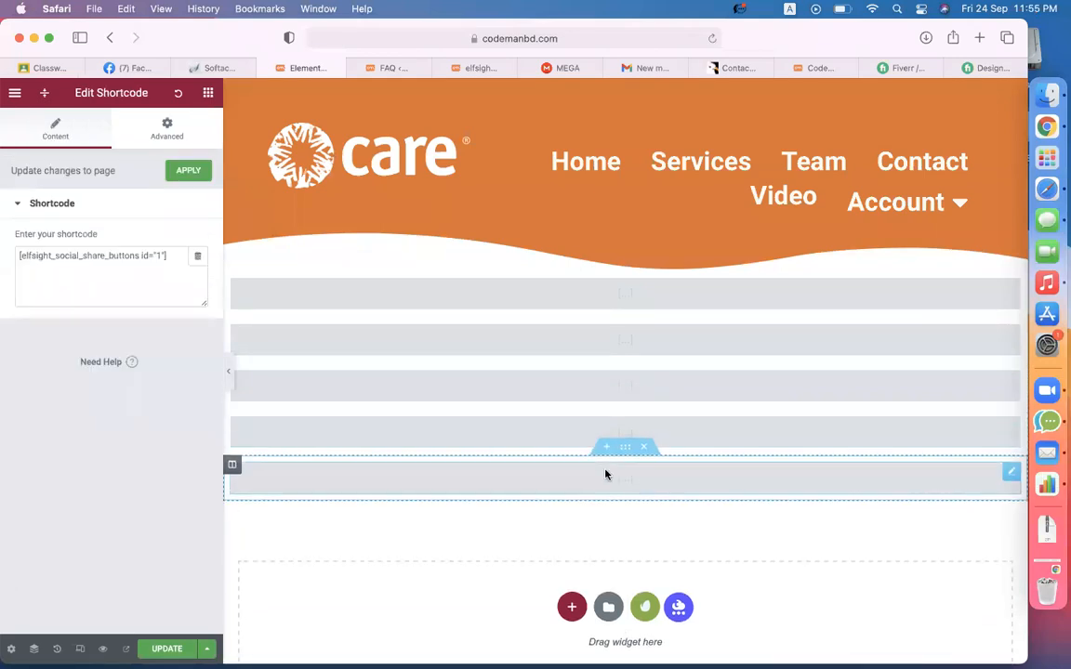
- Paste [elfsight_faq id="1"] into the duplicated section's shortcode and update the page
{"action": "left_click", "coordinate": [73, 275]}
{"action": "key", "text": "super+a"}
{"action": "key", "text": "super+v"}
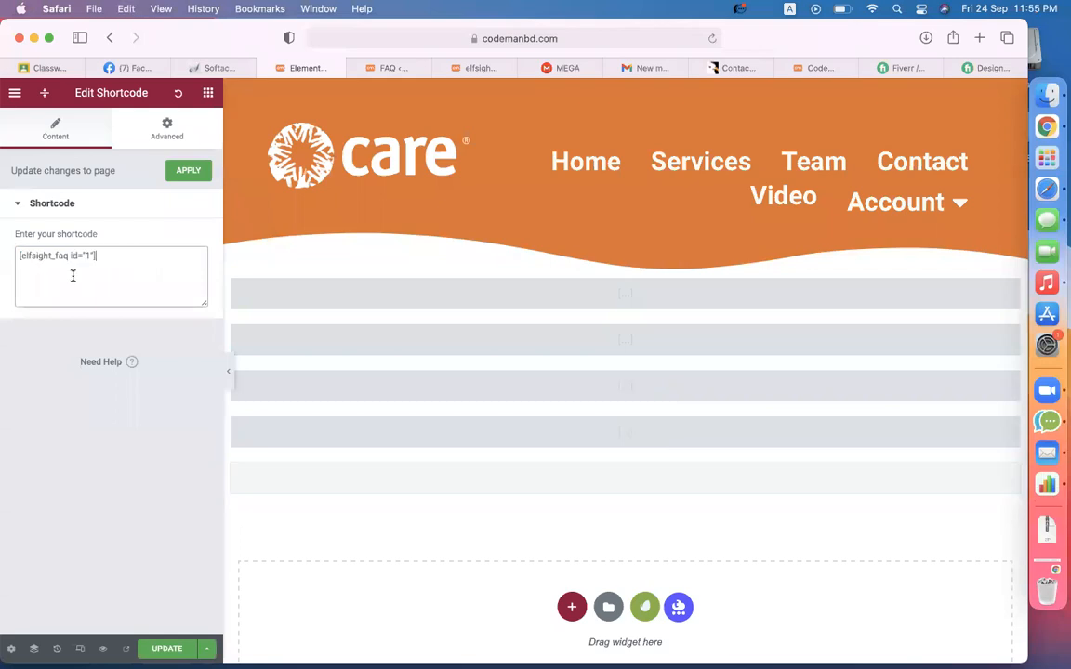
{"action": "left_click", "coordinate": [167, 648]}
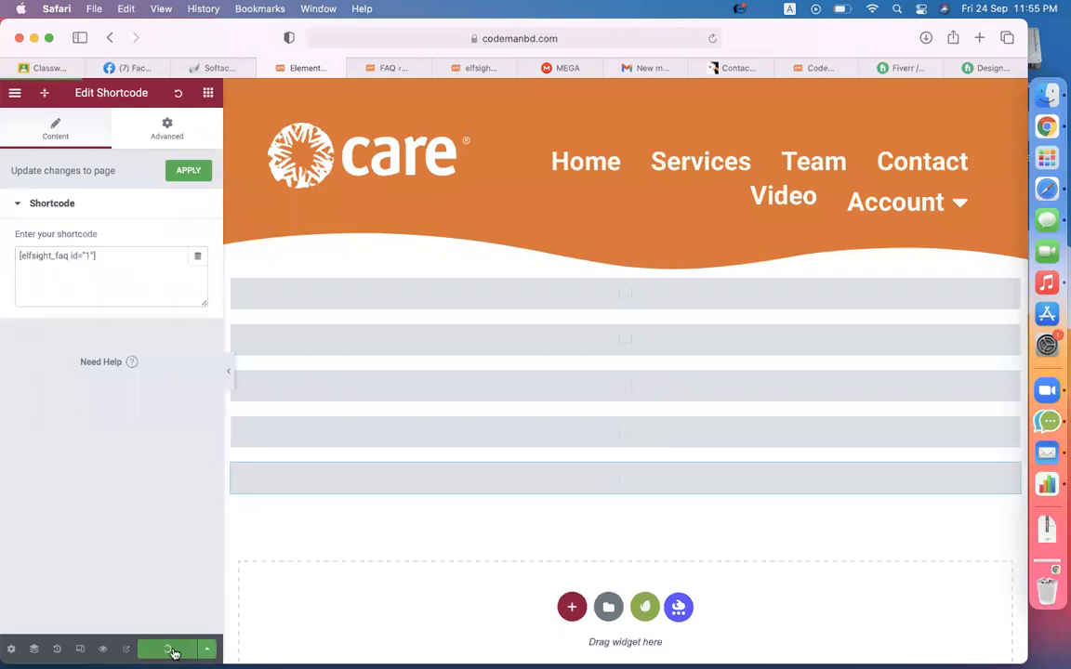
{"action": "left_click", "coordinate": [480, 68]}
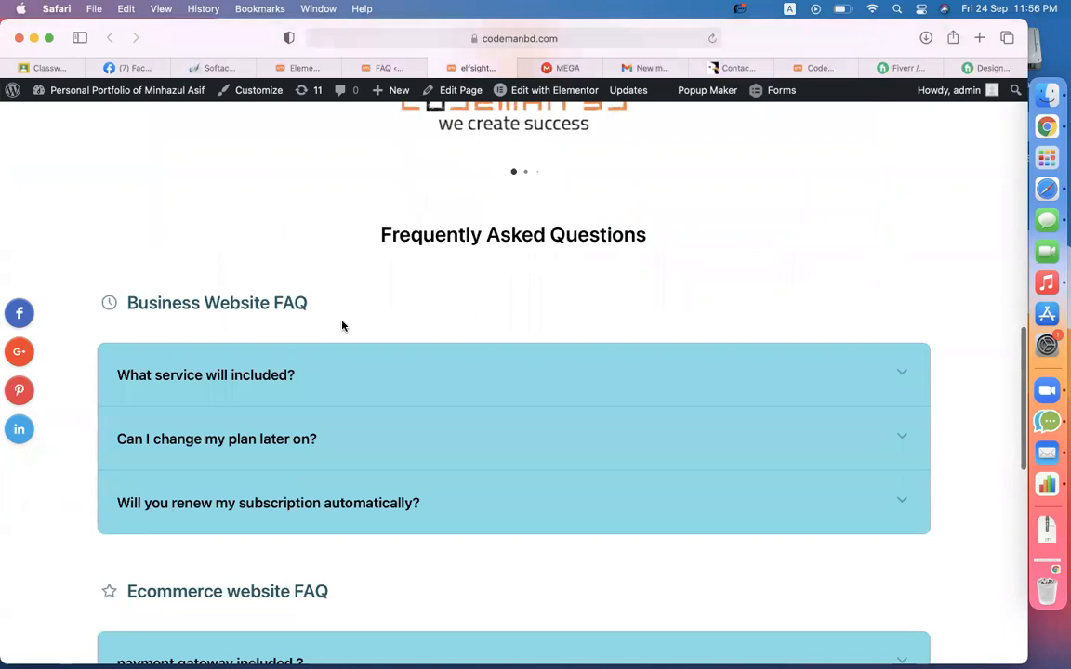
- Expand the live FAQ questions, from 'What service will included?' through 'Product upload included ?'
{"action": "scroll", "coordinate": [224, 204], "scroll_direction": "down", "scroll_amount": 2}
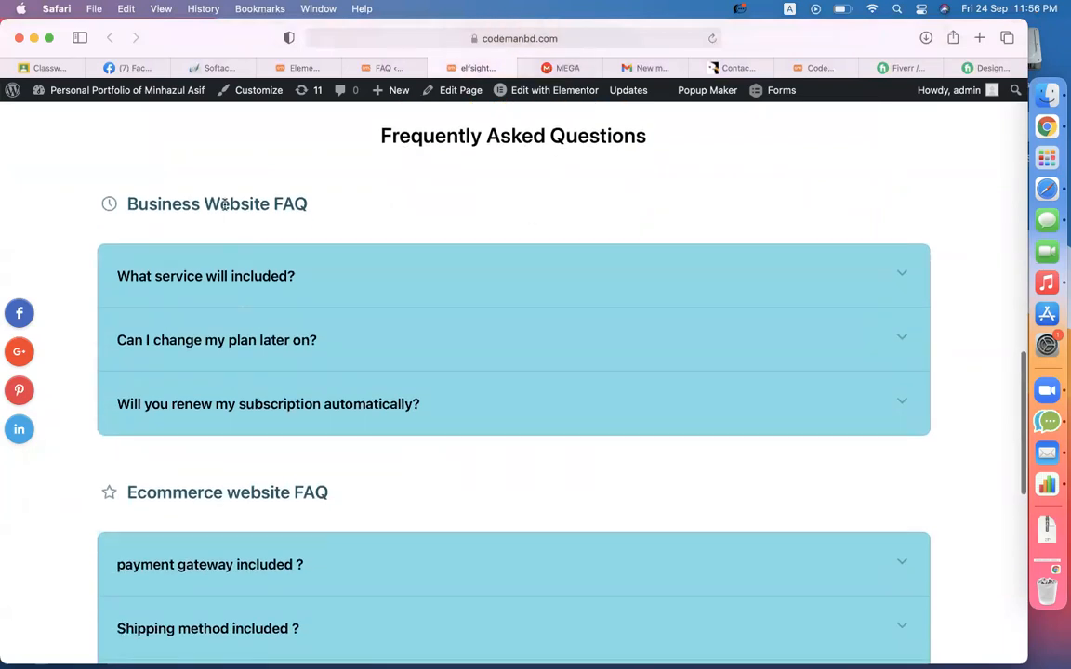
{"action": "left_click", "coordinate": [200, 292]}
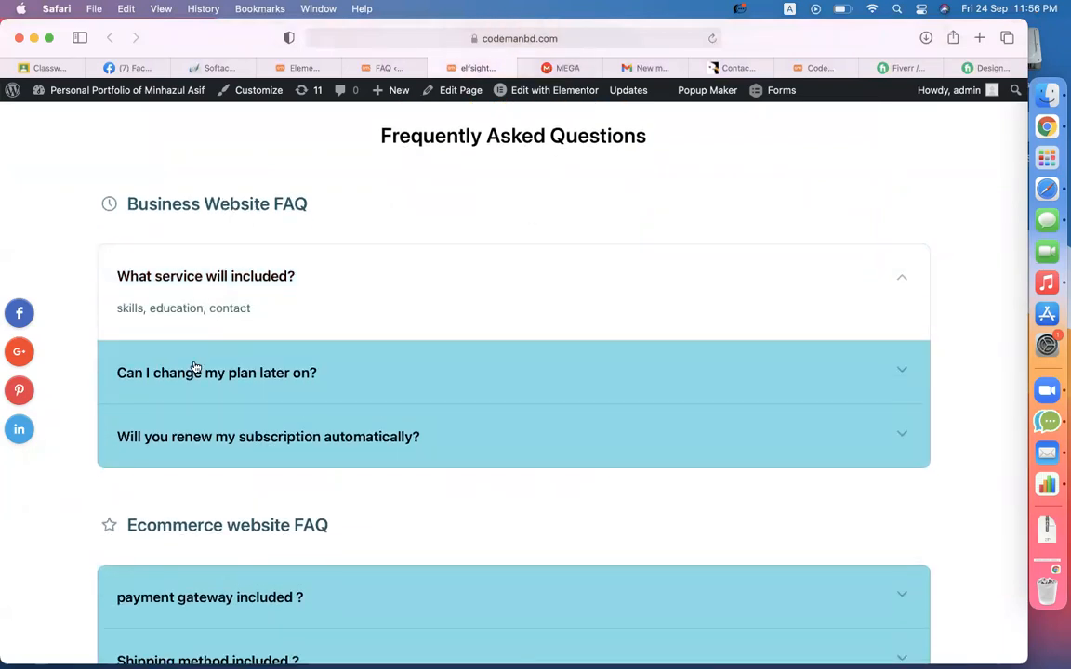
{"action": "left_click", "coordinate": [192, 369]}
{"action": "scroll", "coordinate": [195, 367], "scroll_direction": "down", "scroll_amount": 5}
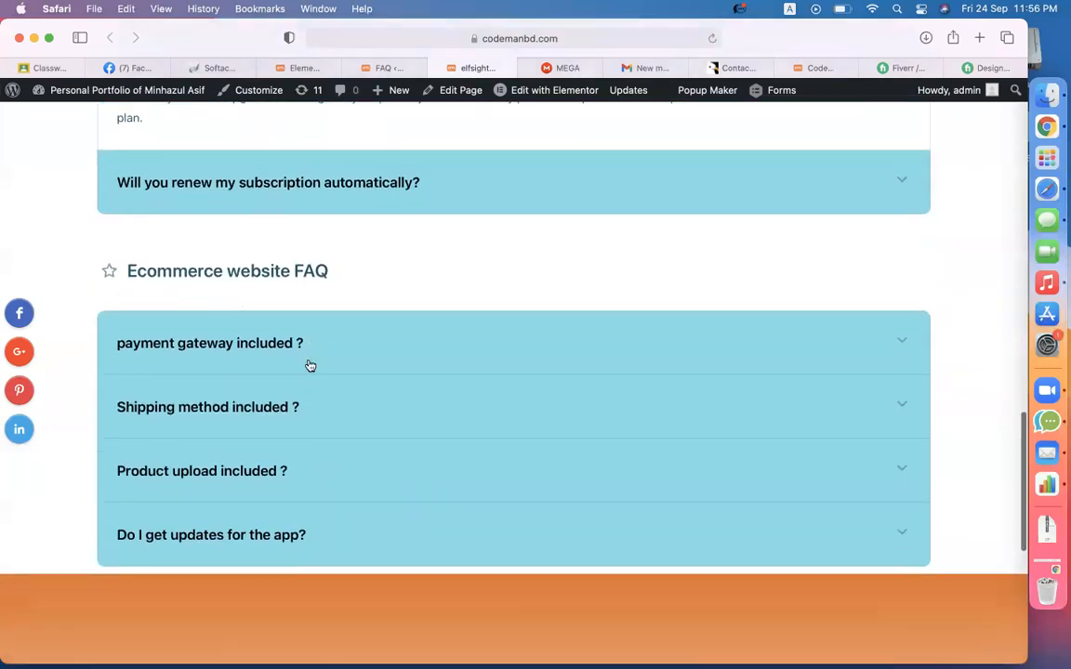
{"action": "left_click", "coordinate": [211, 347]}
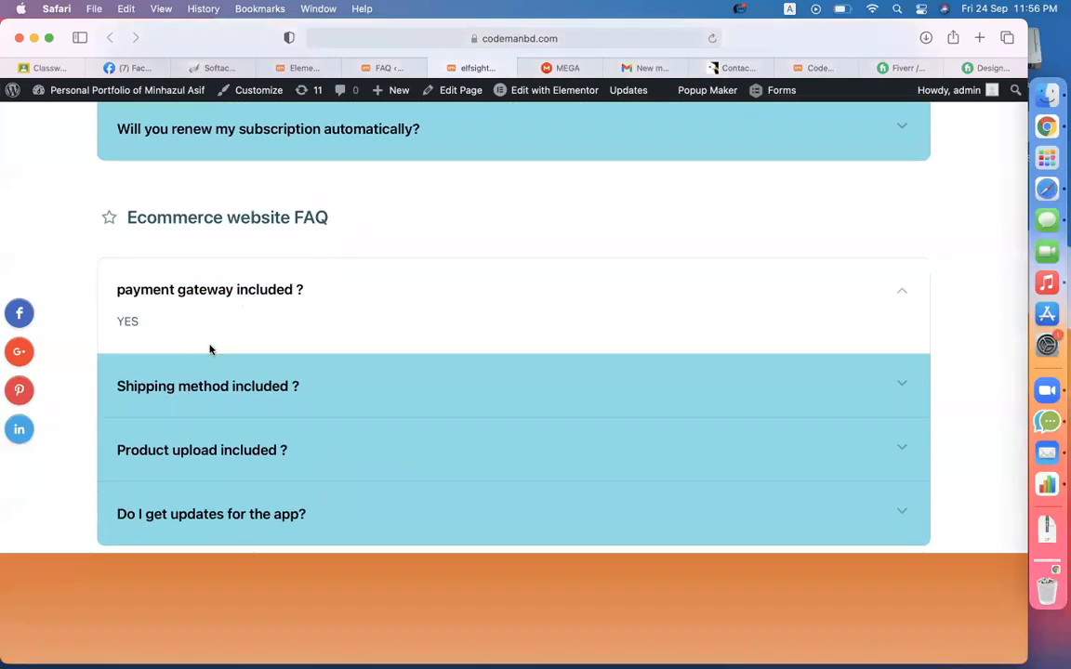
{"action": "left_click", "coordinate": [190, 402]}
{"action": "left_click", "coordinate": [197, 448]}
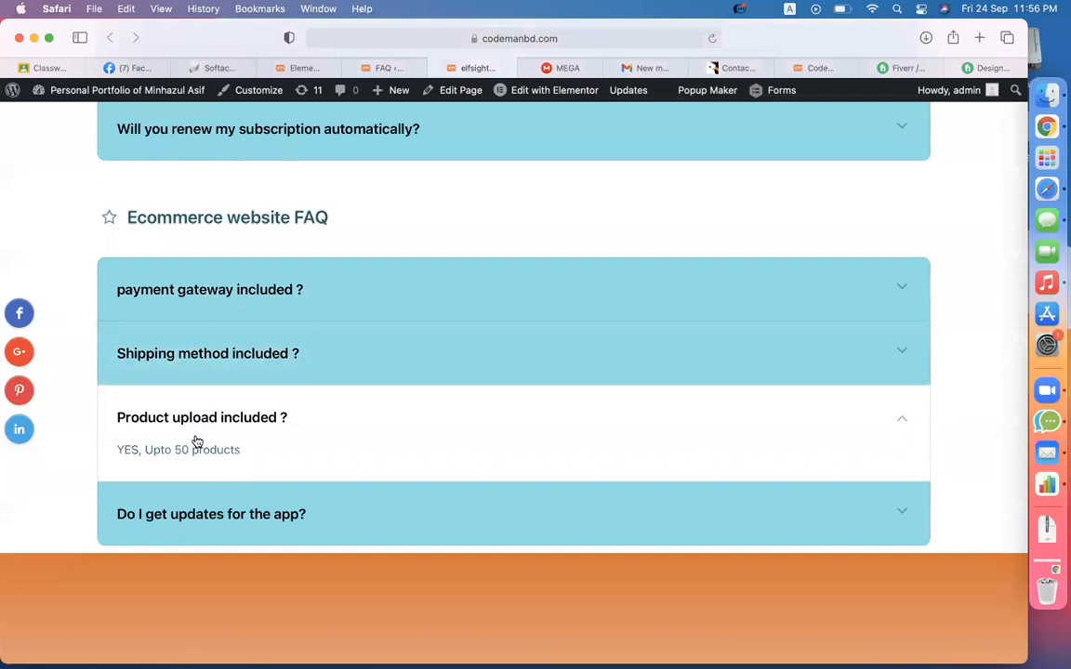
- Scroll through the FAQ section, toggling 'Shipping method included ?' open and closed
{"action": "scroll", "coordinate": [372, 420], "scroll_direction": "up", "scroll_amount": 15}
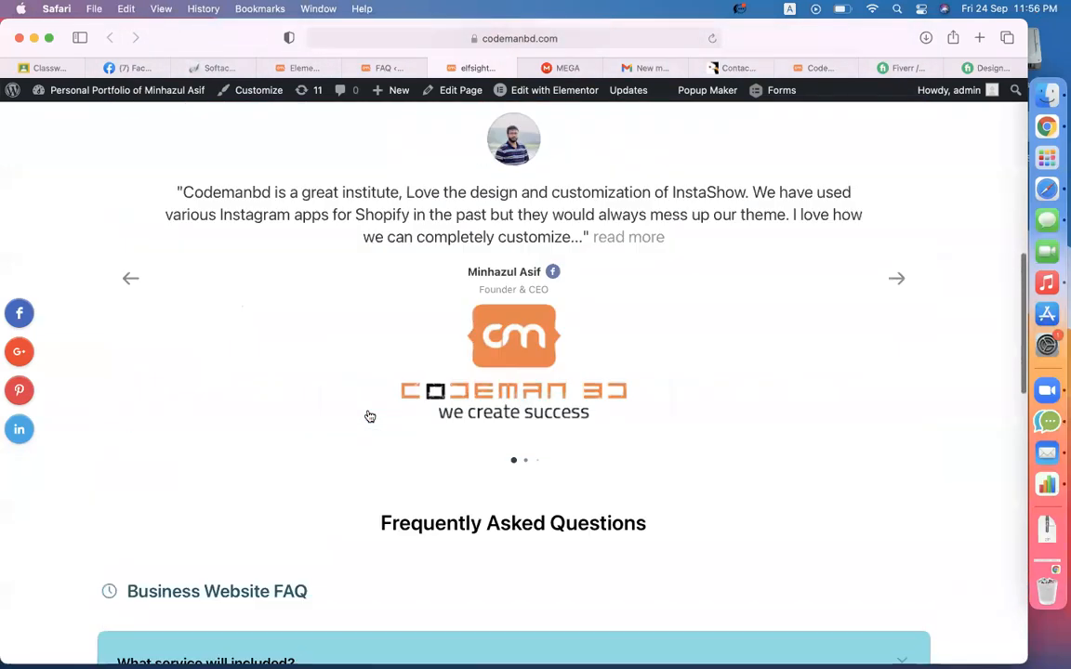
{"action": "scroll", "coordinate": [370, 417], "scroll_direction": "down", "scroll_amount": 20}
{"action": "scroll", "coordinate": [370, 416], "scroll_direction": "up", "scroll_amount": 15}
{"action": "scroll", "coordinate": [370, 417], "scroll_direction": "down", "scroll_amount": 10}
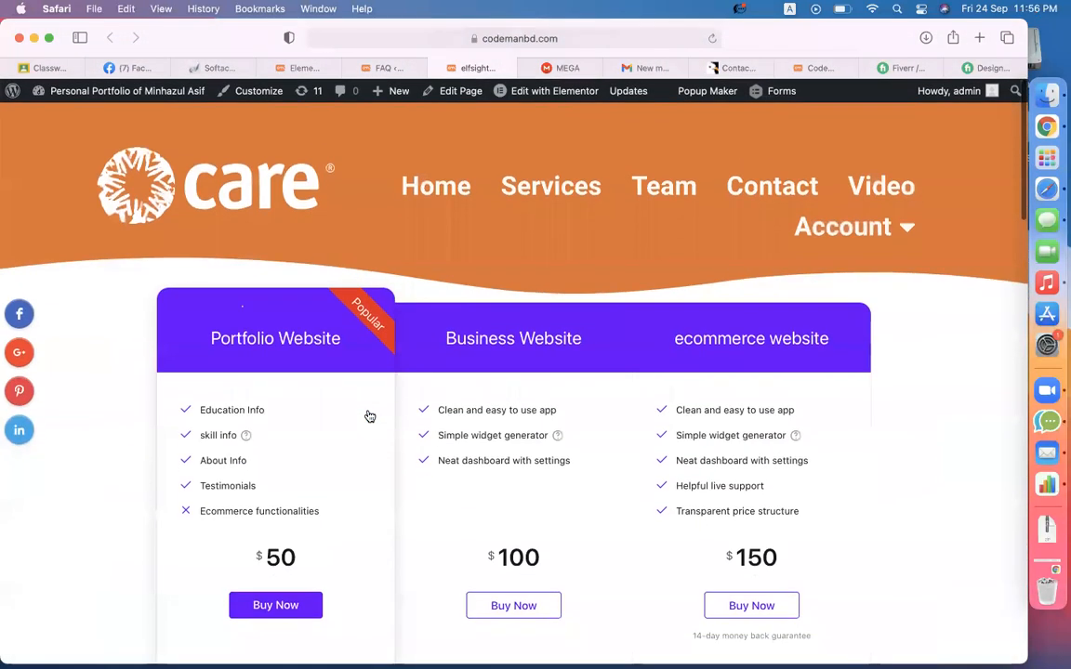
{"action": "scroll", "coordinate": [370, 416], "scroll_direction": "up", "scroll_amount": 5}
{"action": "scroll", "coordinate": [370, 417], "scroll_direction": "down", "scroll_amount": 3}
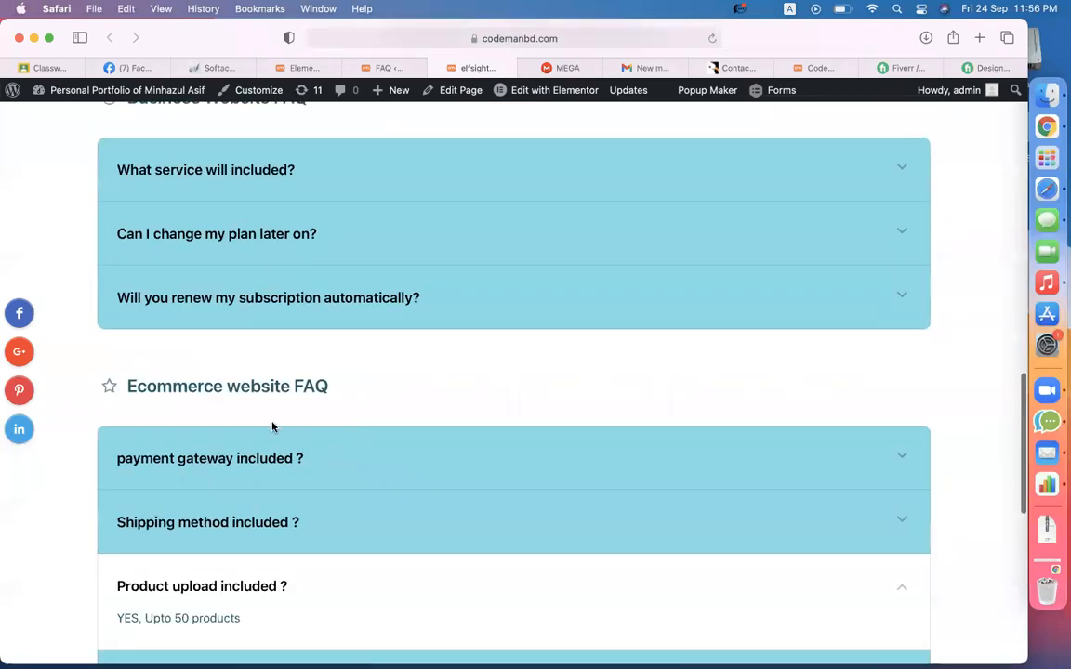
{"action": "left_click", "coordinate": [186, 522]}
{"action": "left_click", "coordinate": [181, 521]}
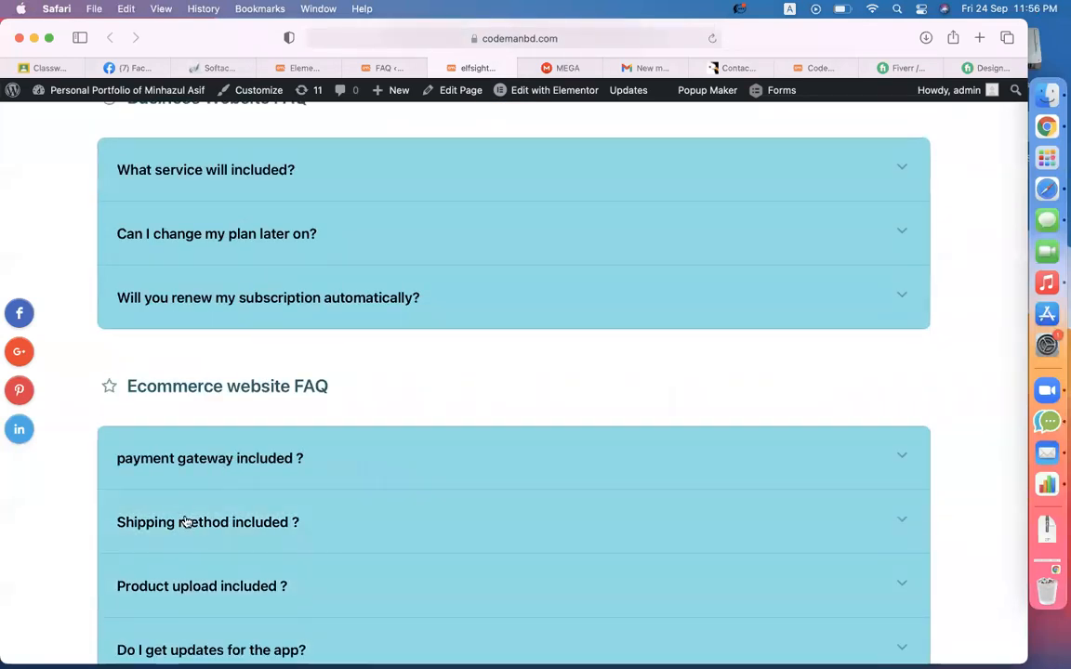
{"action": "scroll", "coordinate": [180, 520], "scroll_direction": "down", "scroll_amount": 3}
{"action": "scroll", "coordinate": [166, 598], "scroll_direction": "up", "scroll_amount": 6}
{"action": "scroll", "coordinate": [166, 598], "scroll_direction": "up", "scroll_amount": 3}
{"action": "scroll", "coordinate": [165, 597], "scroll_direction": "down", "scroll_amount": 5}
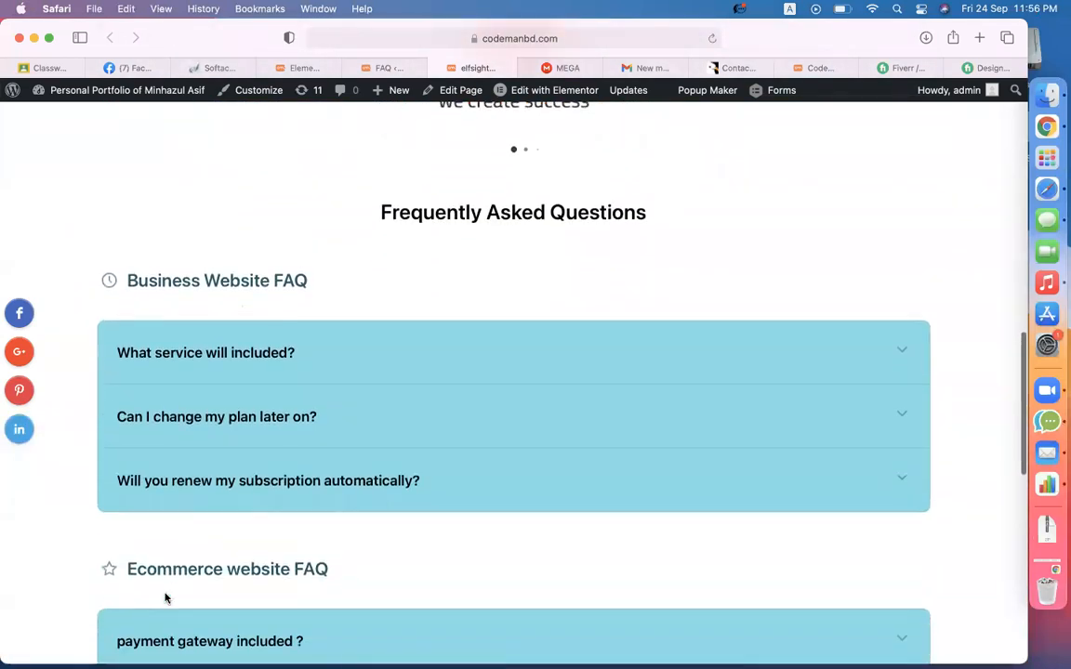
{"action": "scroll", "coordinate": [929, 219], "scroll_direction": "up", "scroll_amount": 4}
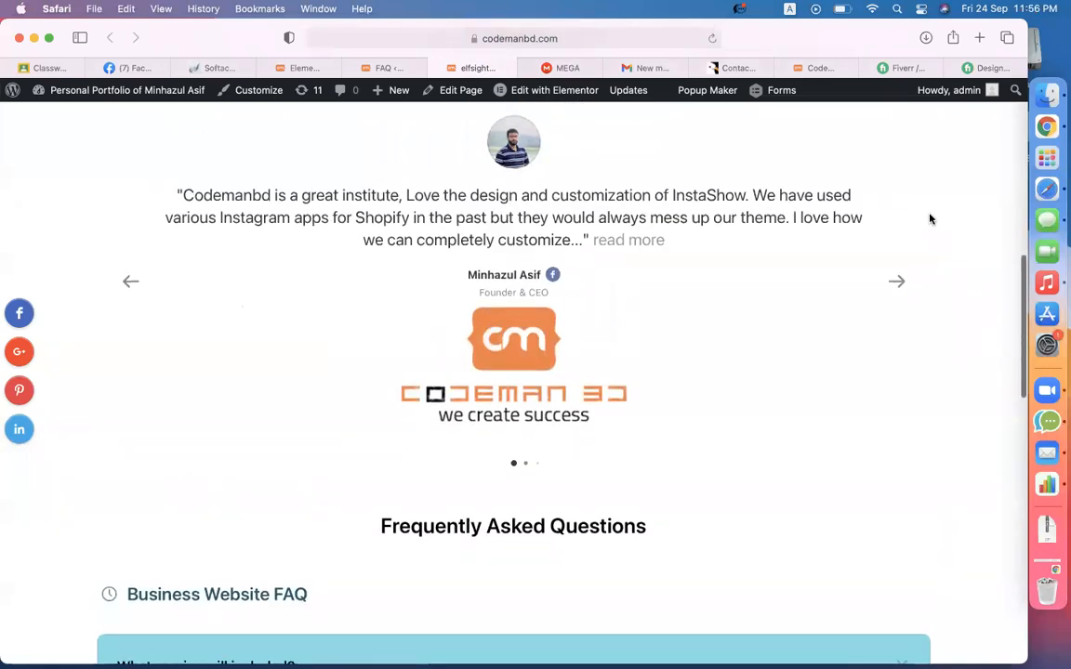
{"action": "scroll", "coordinate": [930, 219], "scroll_direction": "down", "scroll_amount": 5}
{"action": "scroll", "coordinate": [930, 219], "scroll_direction": "up", "scroll_amount": 1}
{"action": "scroll", "coordinate": [930, 220], "scroll_direction": "down", "scroll_amount": 1}
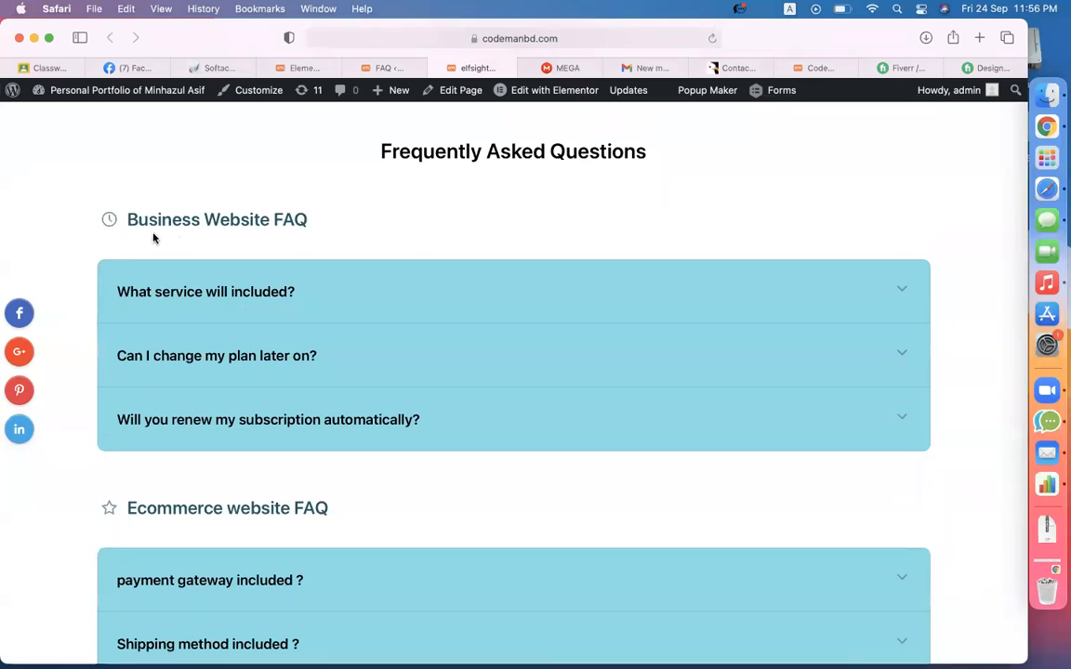
- Highlight the Business Website FAQ and Ecommerce website FAQ headings, then scroll back to the testimonials
{"action": "left_click_drag", "start_coordinate": [131, 219], "coordinate": [284, 240]}
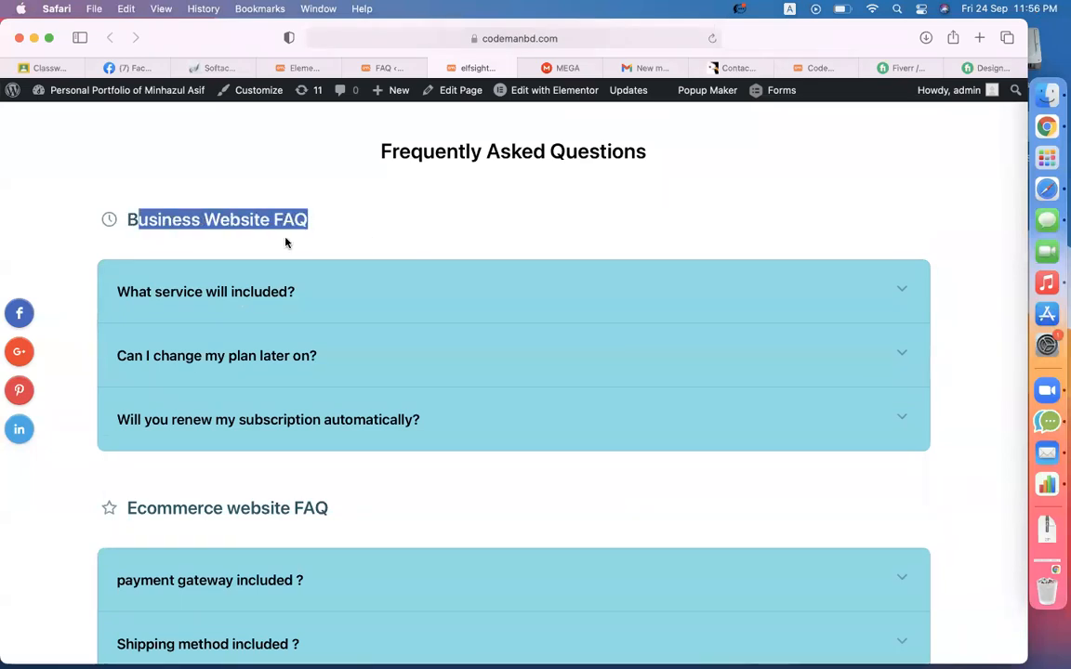
{"action": "left_click_drag", "start_coordinate": [130, 508], "coordinate": [290, 509]}
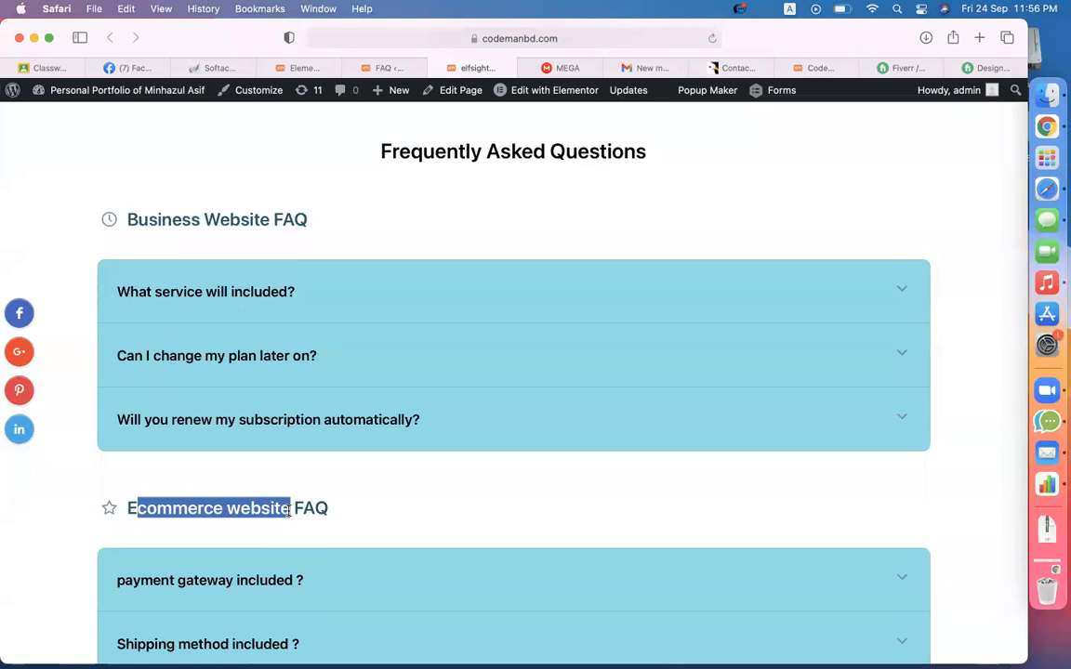
{"action": "left_click", "coordinate": [840, 205]}
{"action": "scroll", "coordinate": [840, 205], "scroll_direction": "up", "scroll_amount": 6}
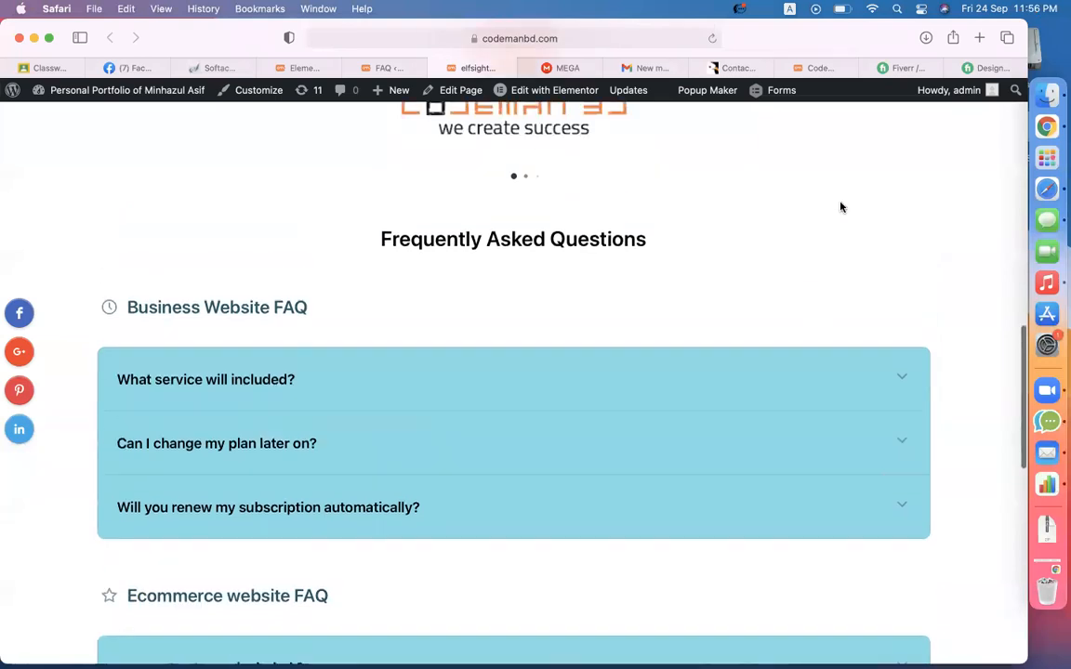
{"action": "scroll", "coordinate": [840, 207], "scroll_direction": "up", "scroll_amount": 5}
{"action": "scroll", "coordinate": [507, 420], "scroll_direction": "down", "scroll_amount": 5}
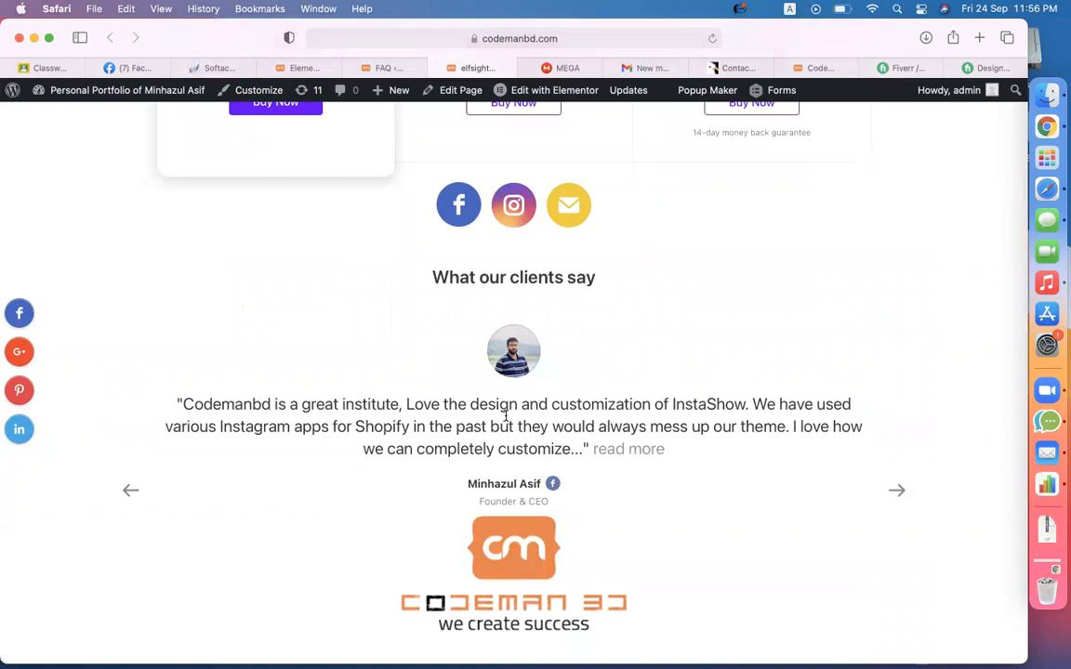
- Add a new single-column section to the page in Elementor
{"action": "left_click", "coordinate": [300, 71]}
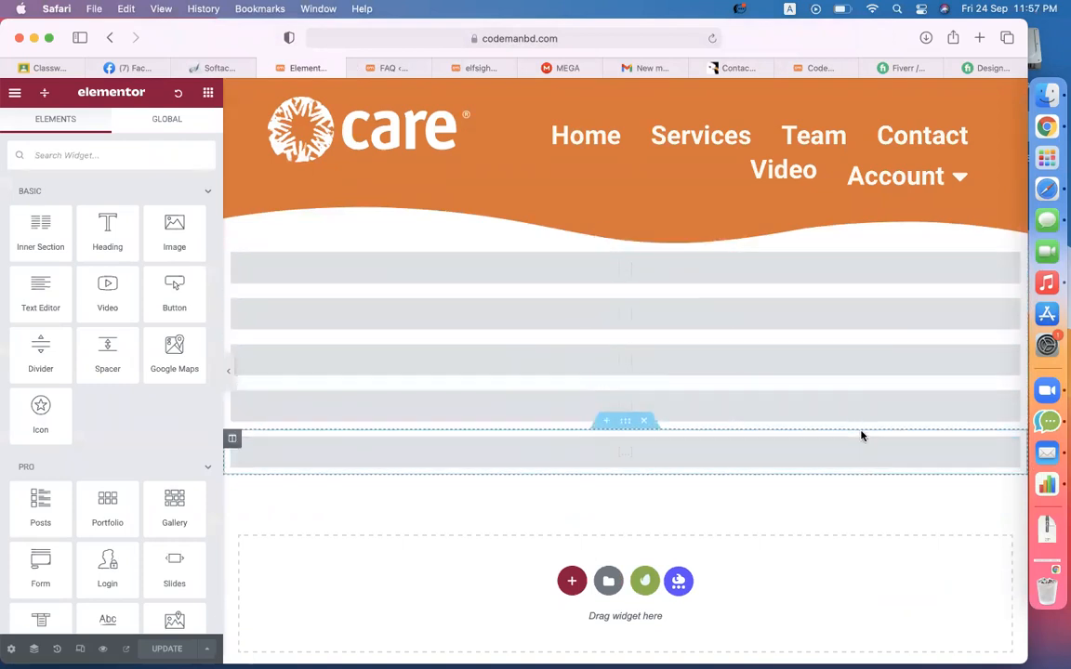
{"action": "scroll", "coordinate": [595, 434], "scroll_direction": "down", "scroll_amount": 2}
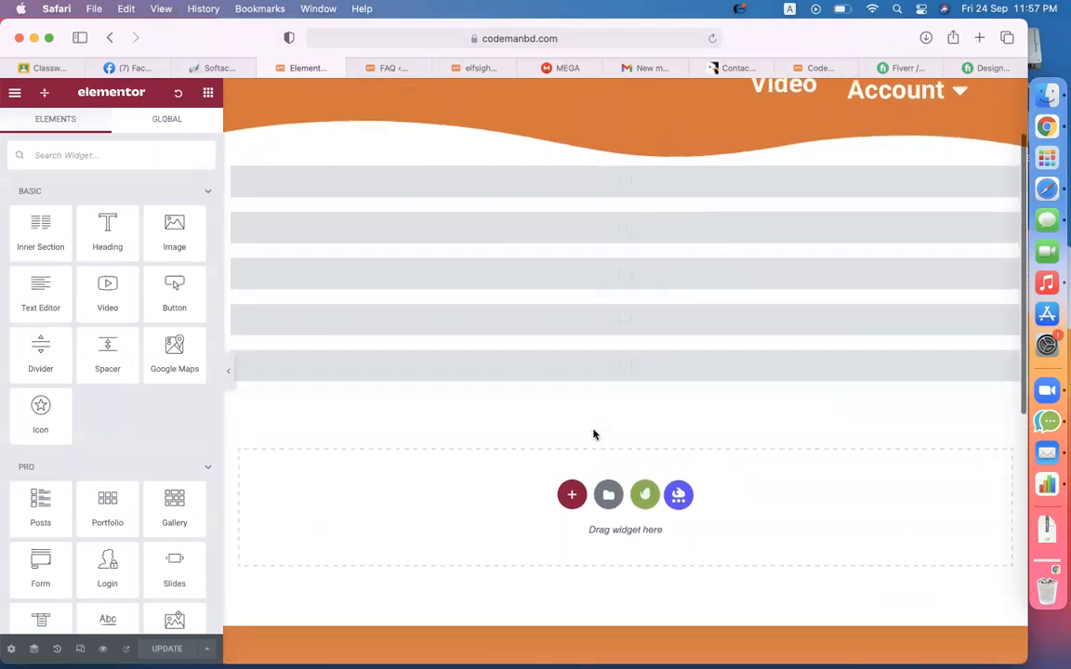
{"action": "left_click", "coordinate": [571, 494]}
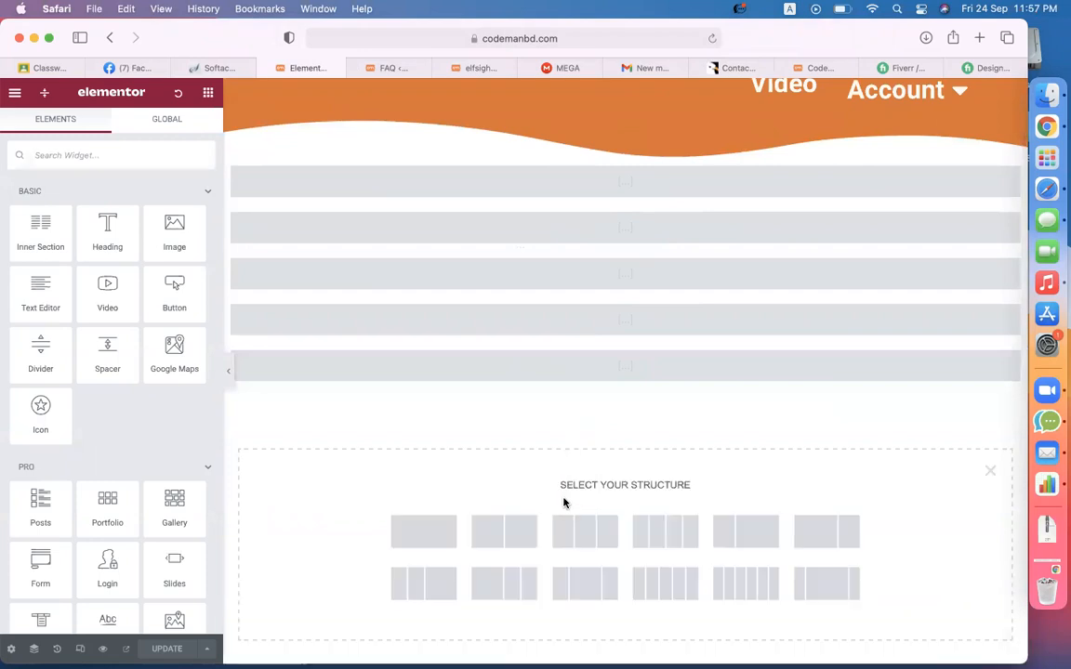
{"action": "left_click", "coordinate": [423, 537]}
- Place a Shortcode widget holding [elfsight_faq id="1"] in it and delete the extra shortcode row
{"action": "left_click", "coordinate": [210, 94]}
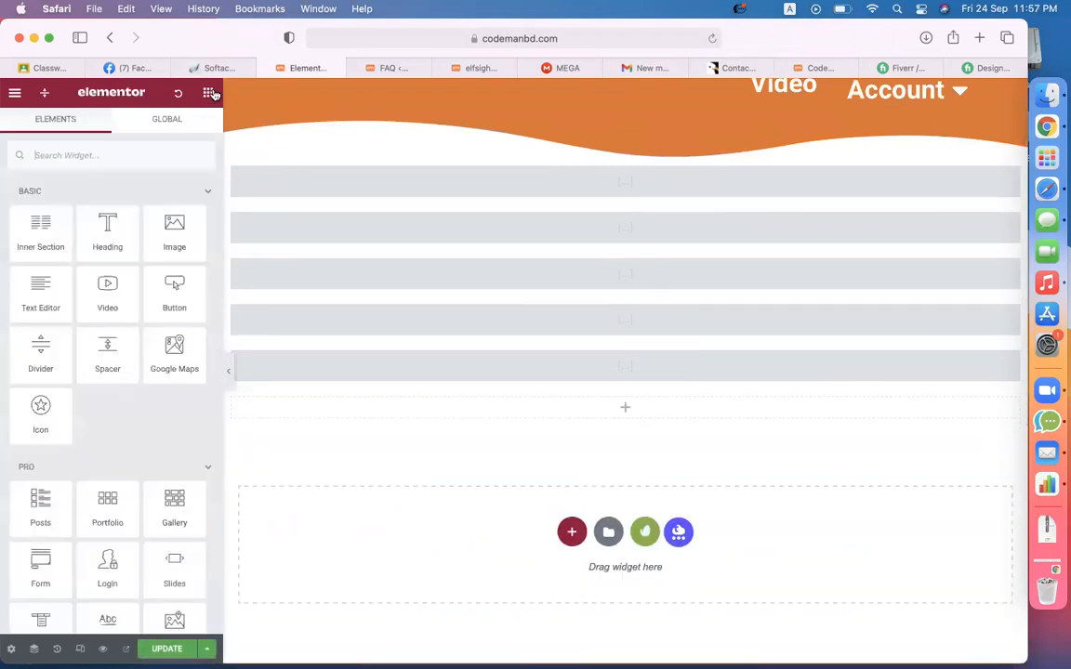
{"action": "left_click", "coordinate": [38, 155]}
{"action": "type", "text": "sh"}
{"action": "left_click_drag", "start_coordinate": [55, 222], "coordinate": [597, 417]}
{"action": "left_click", "coordinate": [121, 283]}
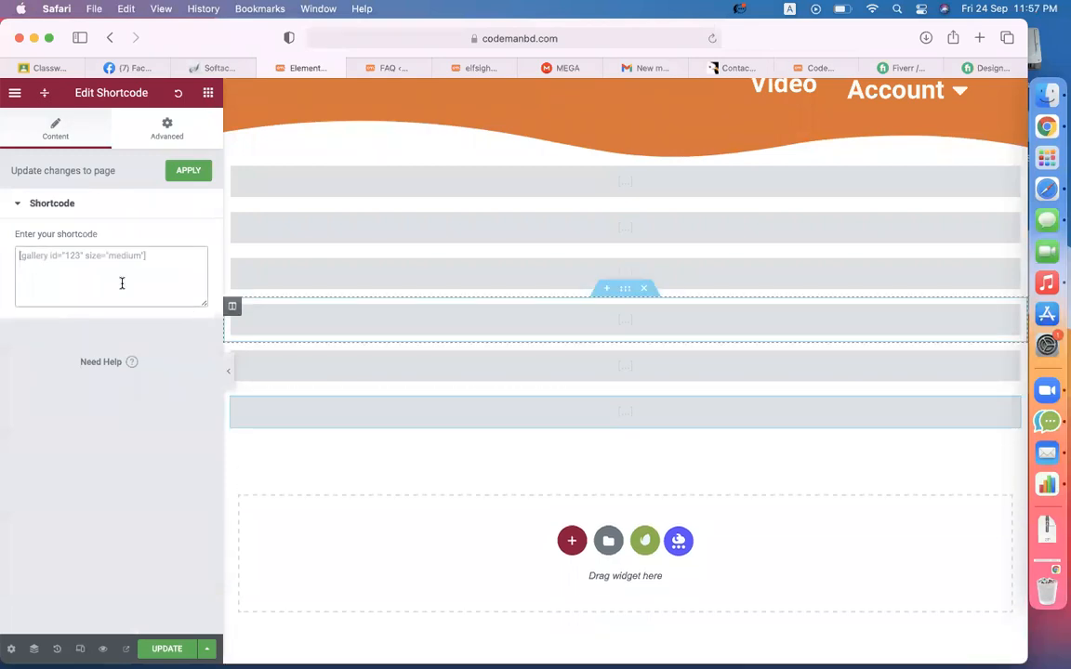
{"action": "type", "text": "[elfsight_faq id=\"1\"]"}
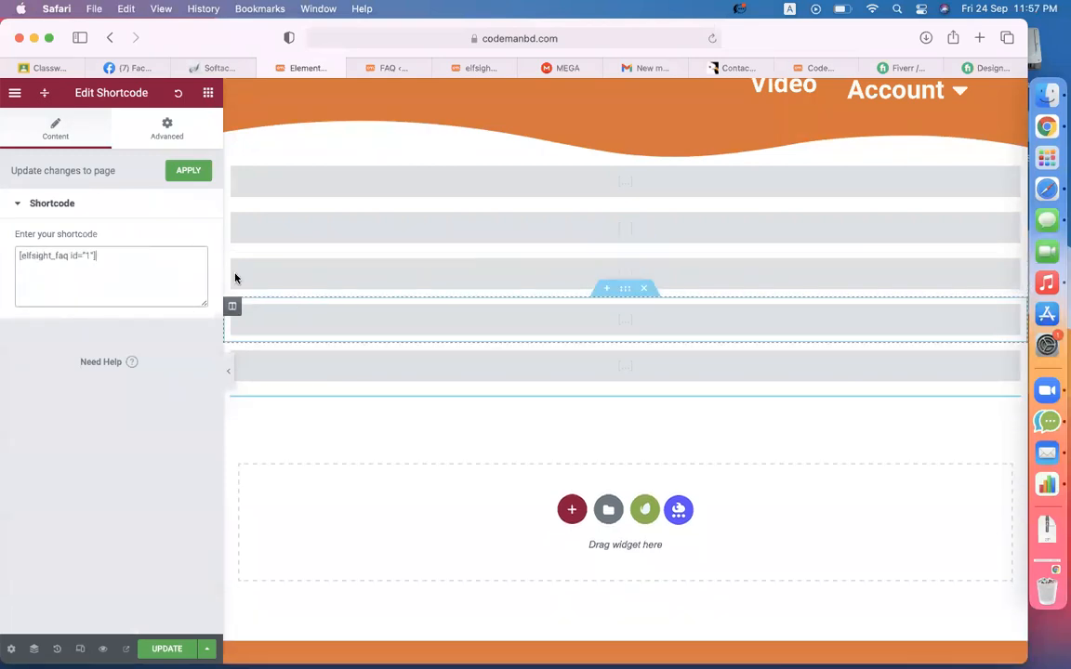
{"action": "left_click", "coordinate": [650, 385]}
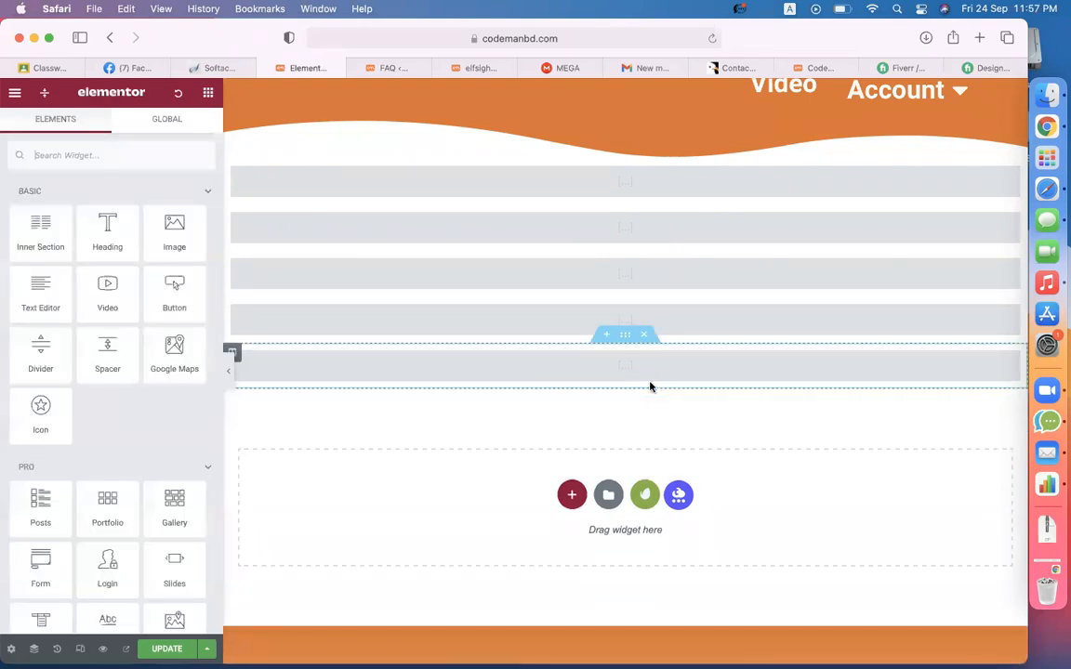
{"action": "left_click", "coordinate": [384, 68]}
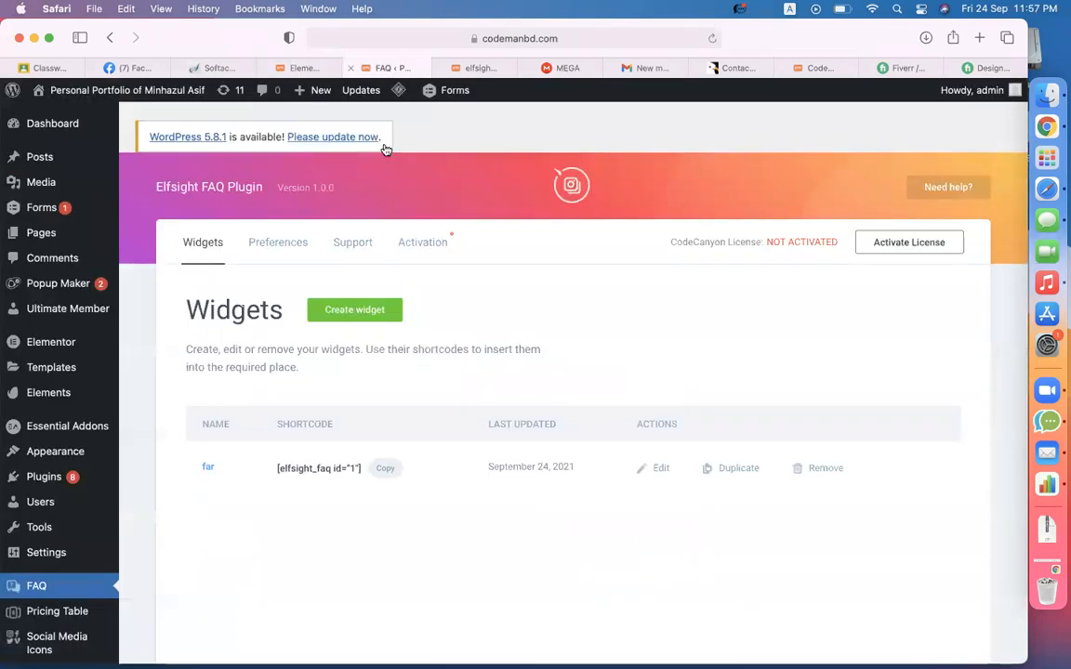
- Look over the live elfsight page before saving
{"action": "left_click", "coordinate": [474, 68]}
{"action": "scroll", "coordinate": [372, 454], "scroll_direction": "down", "scroll_amount": 2}
{"action": "scroll", "coordinate": [449, 347], "scroll_direction": "up", "scroll_amount": 2}
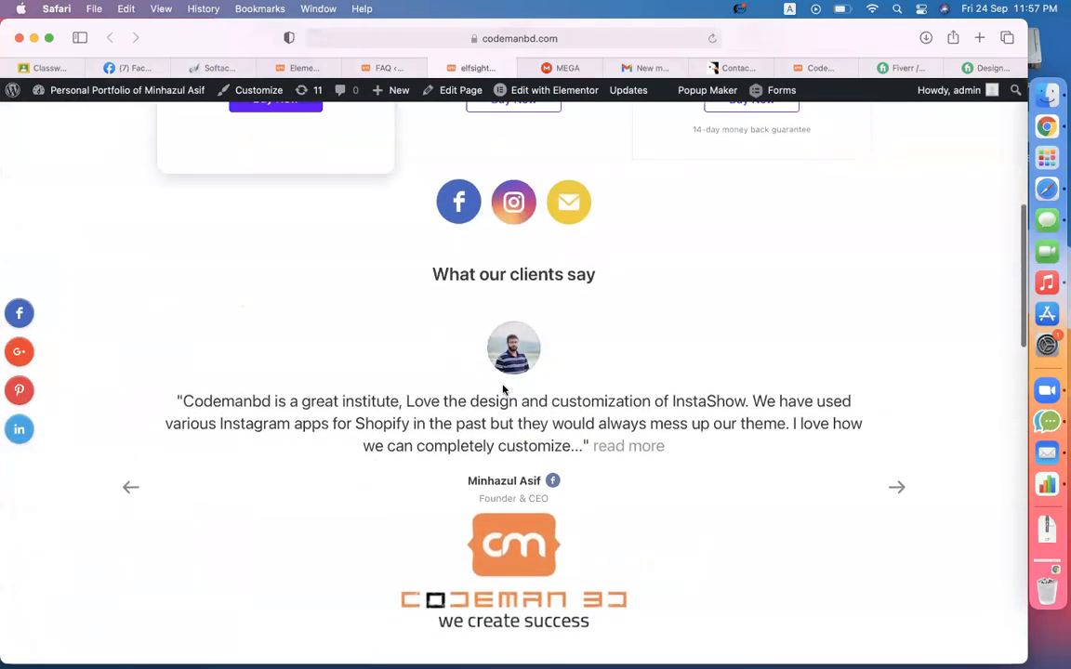
{"action": "scroll", "coordinate": [502, 389], "scroll_direction": "down", "scroll_amount": 5}
{"action": "scroll", "coordinate": [503, 389], "scroll_direction": "up", "scroll_amount": 4}
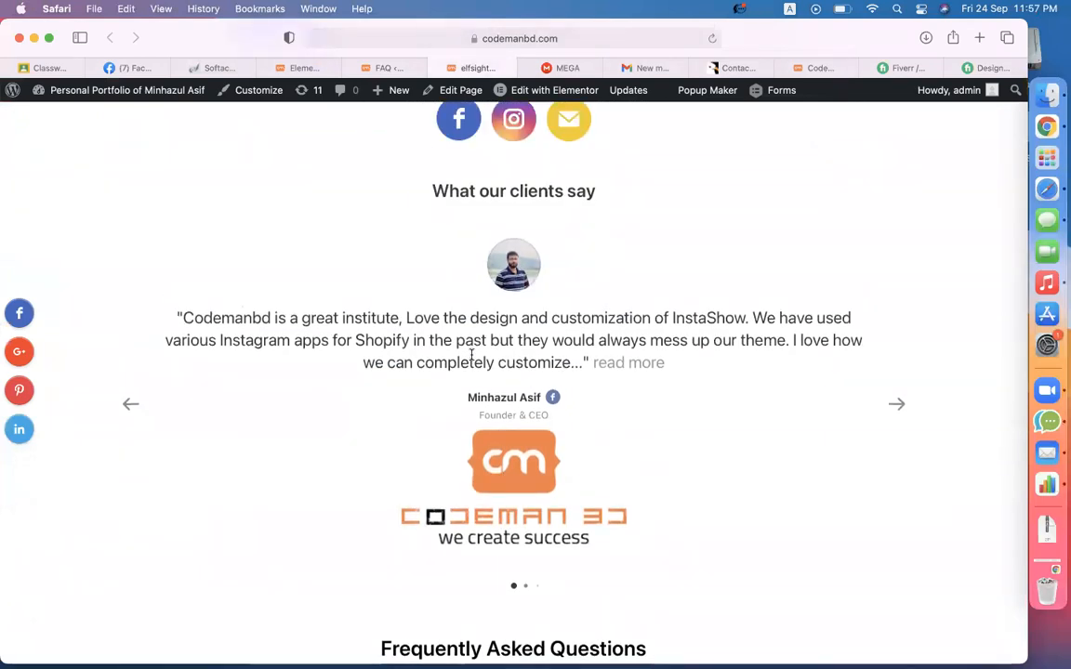
- Save the page changes in Elementor with Update
{"action": "left_click", "coordinate": [388, 68]}
{"action": "left_click", "coordinate": [316, 70]}
{"action": "left_click", "coordinate": [172, 648]}
- Recheck the FAQ on the live elfsight page, then bring up Classroom's Classwork page
{"action": "left_click", "coordinate": [462, 70]}
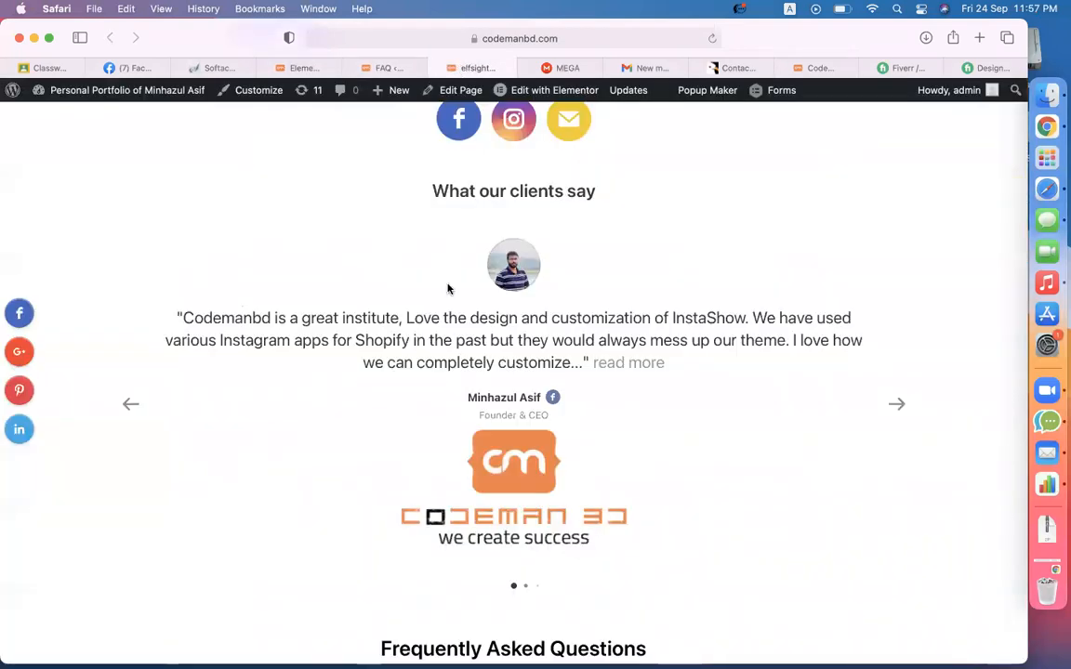
{"action": "scroll", "coordinate": [449, 287], "scroll_direction": "up", "scroll_amount": 5}
{"action": "scroll", "coordinate": [449, 339], "scroll_direction": "down", "scroll_amount": 5}
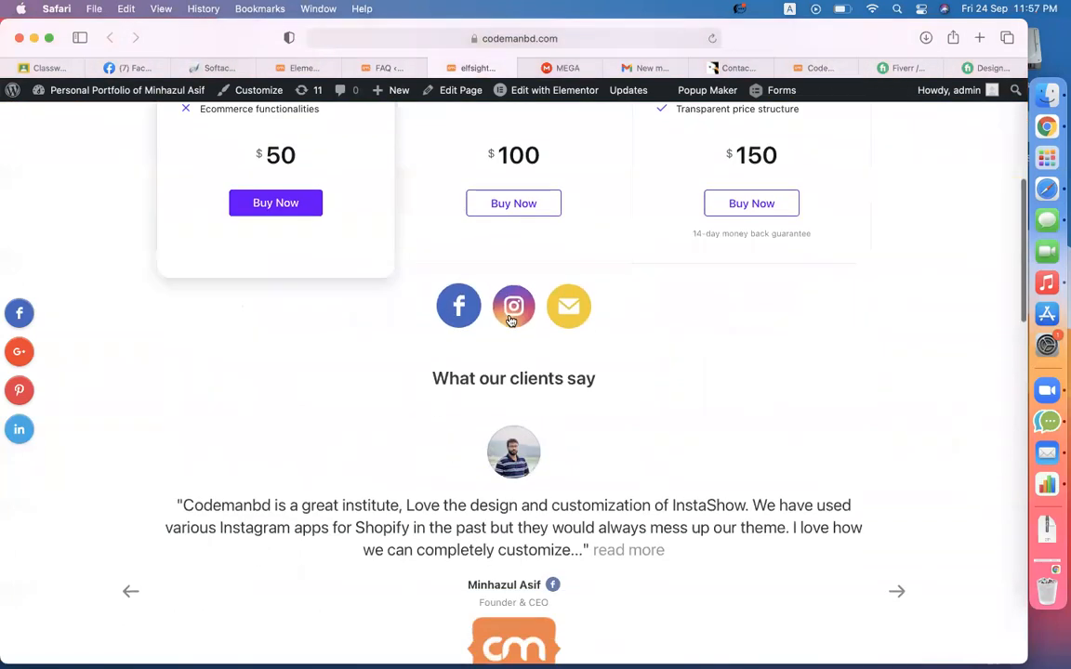
{"action": "scroll", "coordinate": [565, 347], "scroll_direction": "down", "scroll_amount": 8}
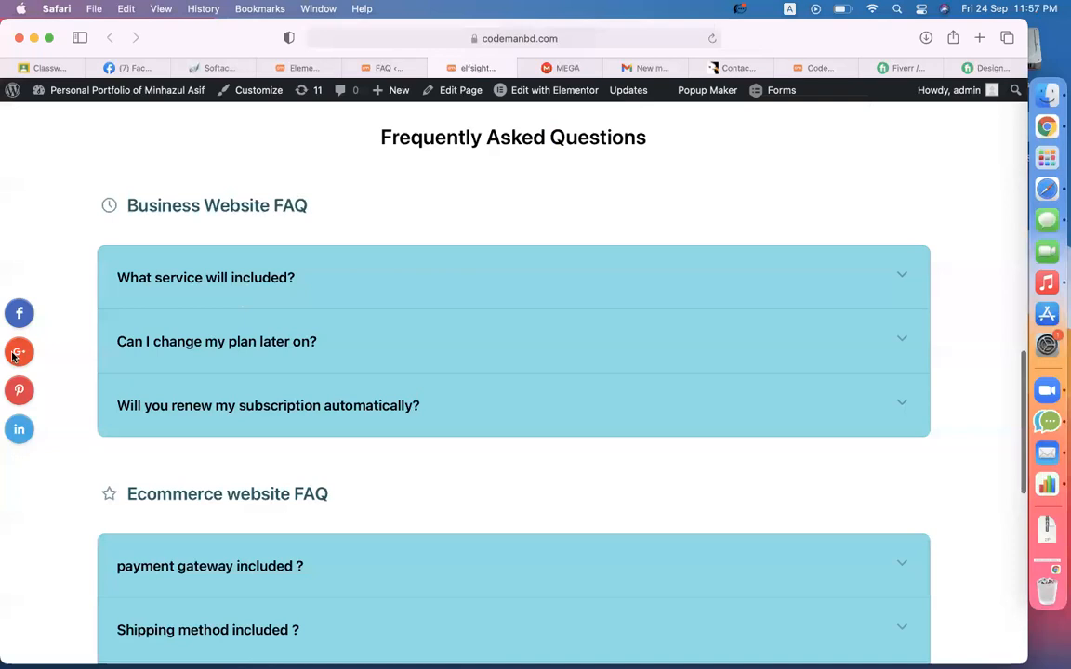
{"action": "scroll", "coordinate": [351, 402], "scroll_direction": "down", "scroll_amount": 5}
{"action": "scroll", "coordinate": [351, 401], "scroll_direction": "up", "scroll_amount": 15}
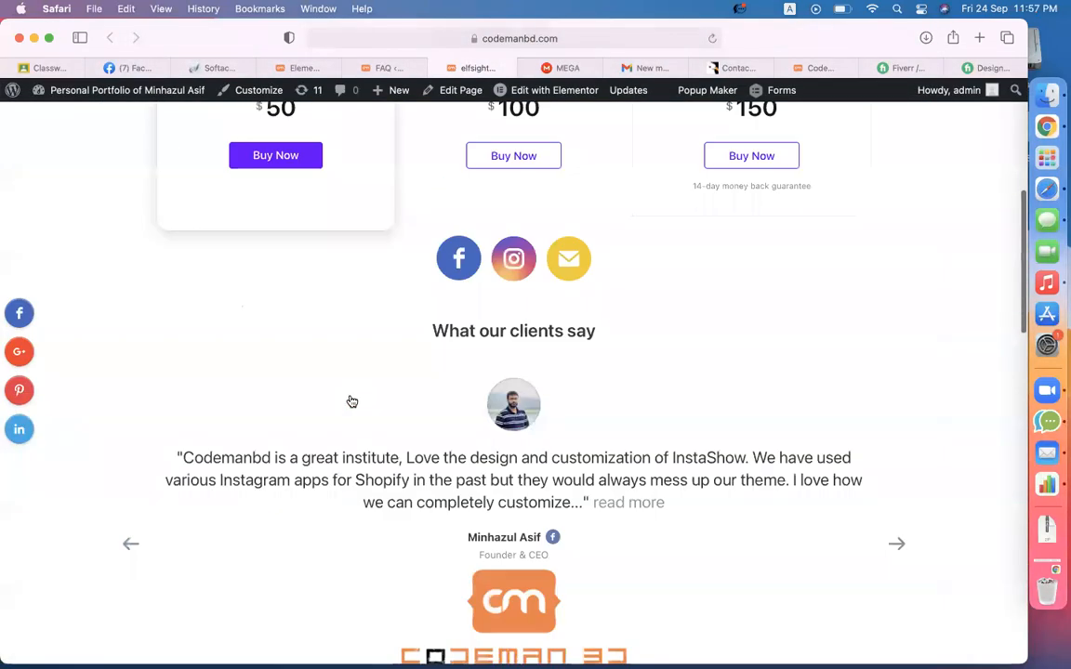
{"action": "left_click", "coordinate": [582, 43]}
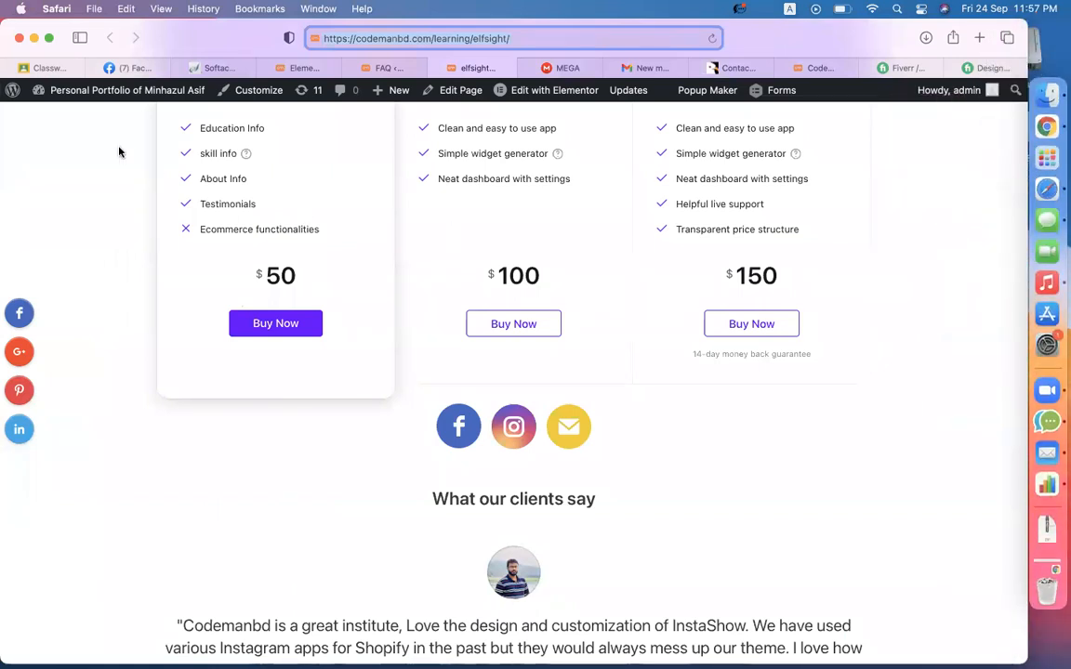
{"action": "left_click", "coordinate": [45, 72]}
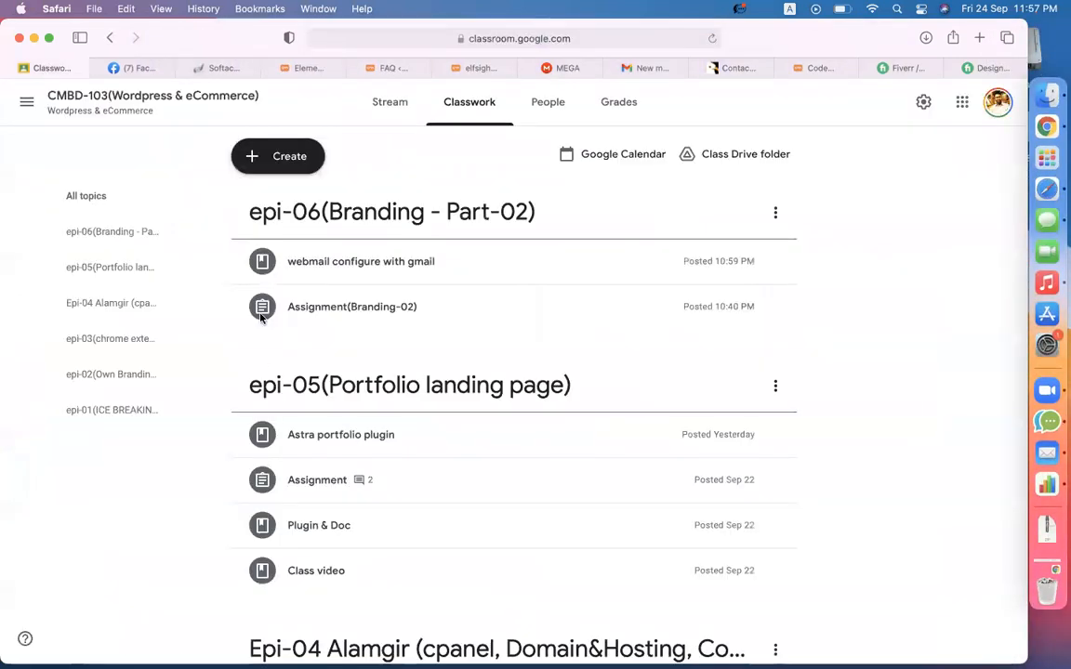
- Create a Classwork topic named 'epi-06(B)_Elfsight Plugins', then return to the live codemanbd page
{"action": "left_click", "coordinate": [290, 175]}
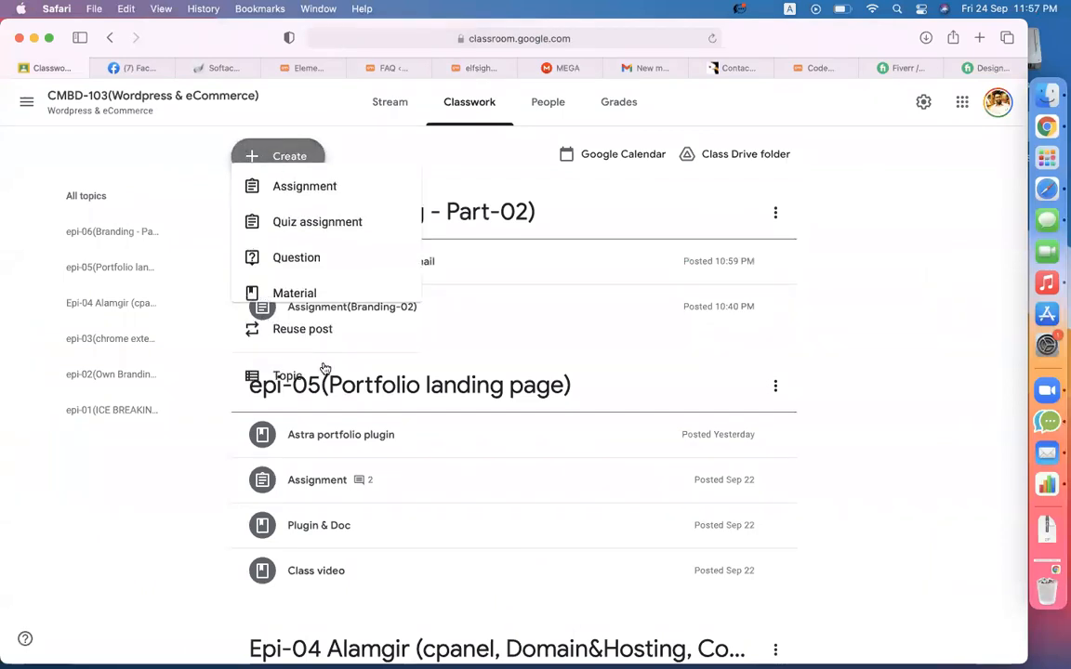
{"action": "left_click", "coordinate": [304, 403]}
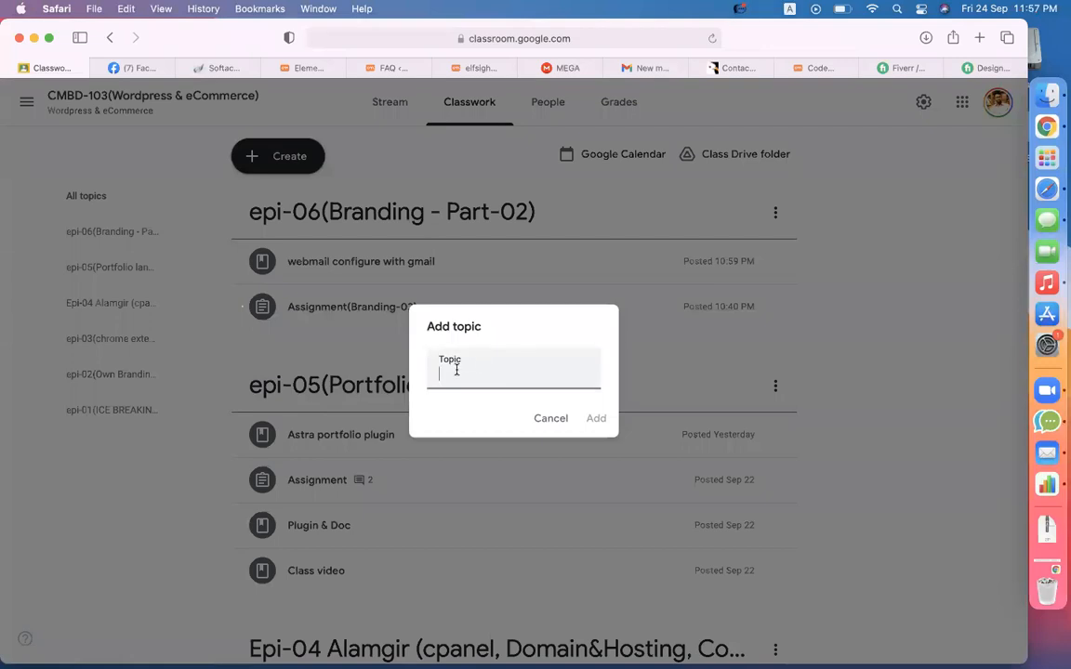
{"action": "type", "text": "E"}
{"action": "key", "text": "BackSpace"}
{"action": "type", "text": "epi"}
{"action": "type", "text": "-06(B)_"}
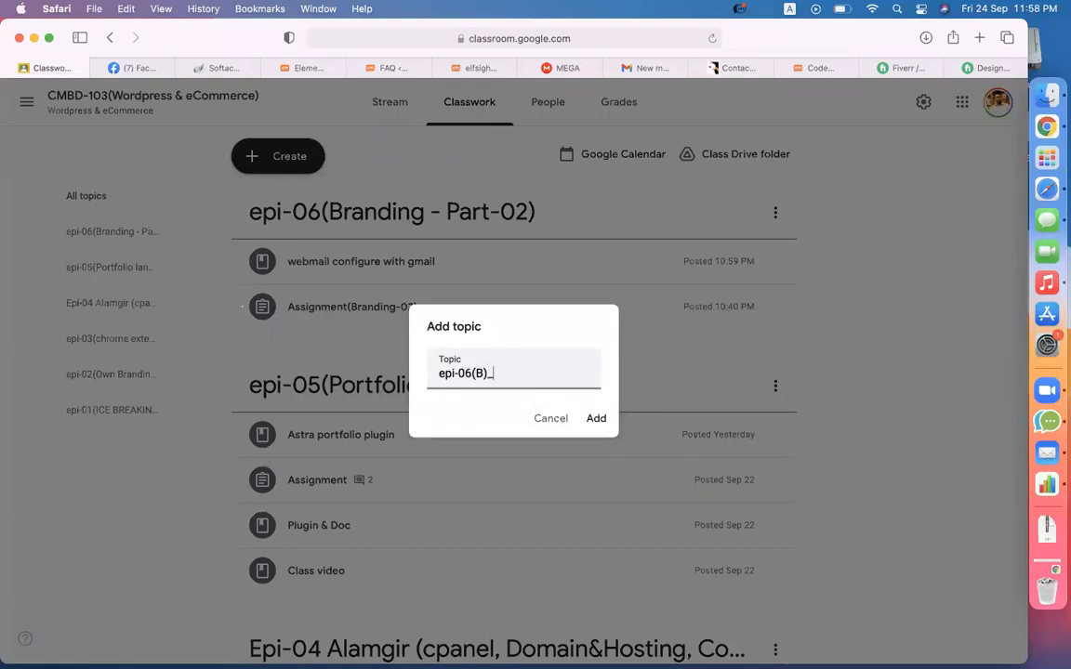
{"action": "type", "text": "Elfsight Plugins"}
{"action": "key", "text": "Return"}
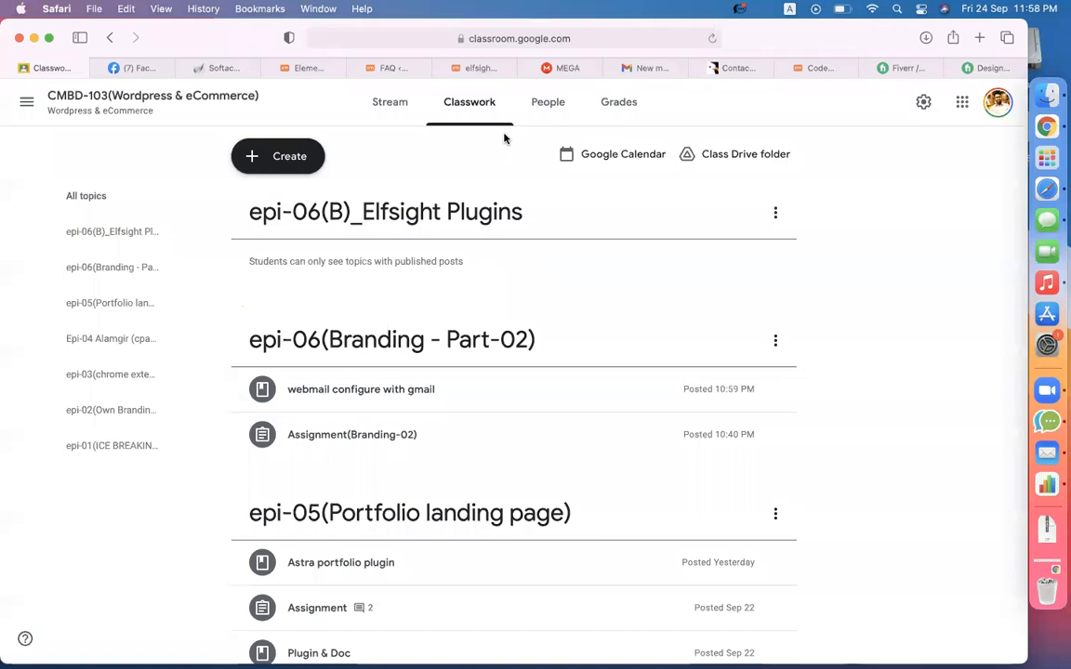
{"action": "left_click", "coordinate": [471, 68]}
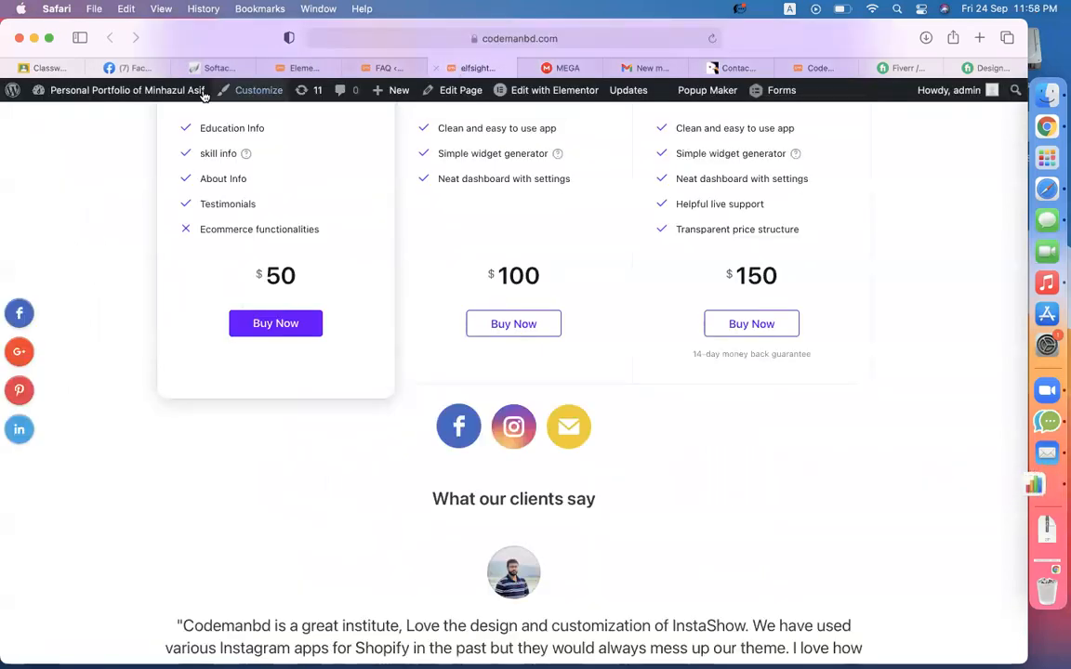
- Back on Classwork, discard a stray material draft and reopen the Create menu
{"action": "mouse_move", "coordinate": [146, 74]}
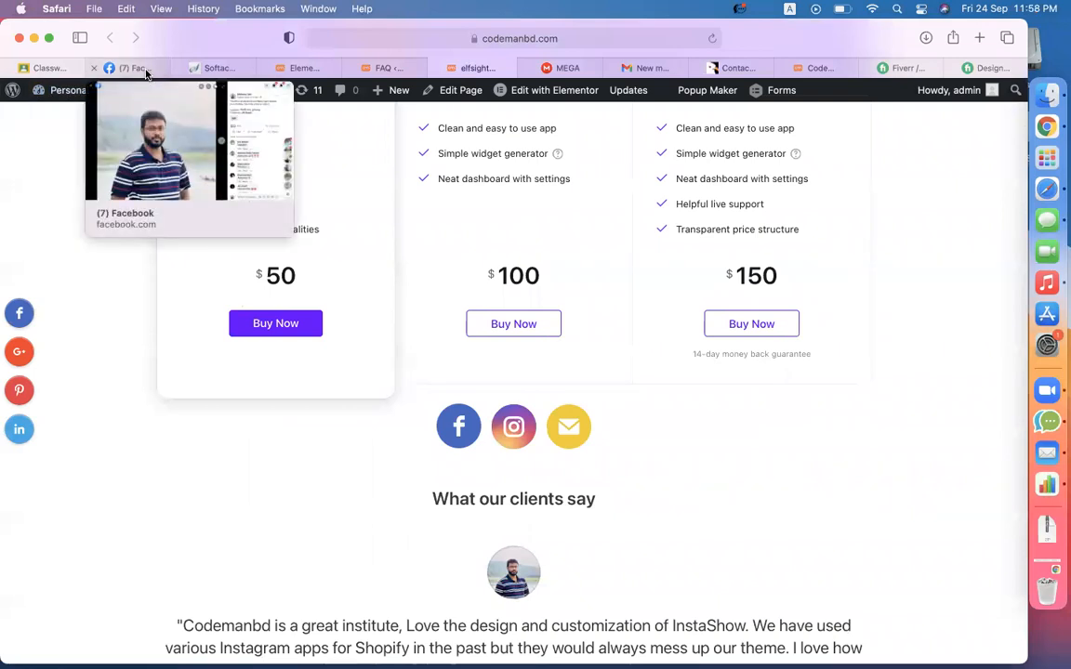
{"action": "left_click", "coordinate": [47, 68]}
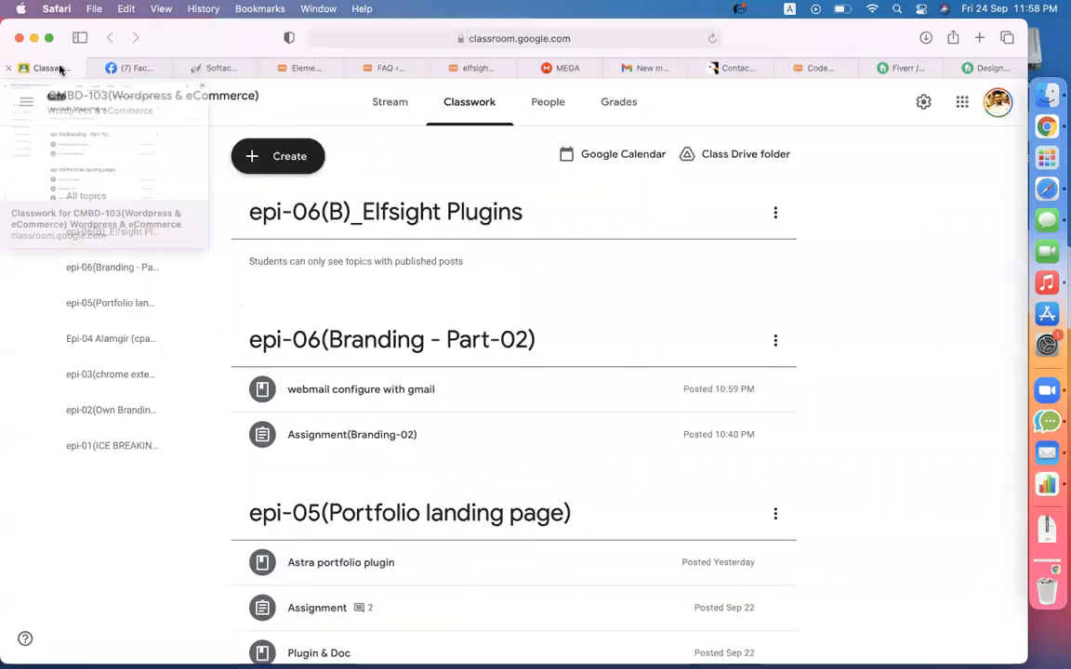
{"action": "left_click", "coordinate": [282, 163]}
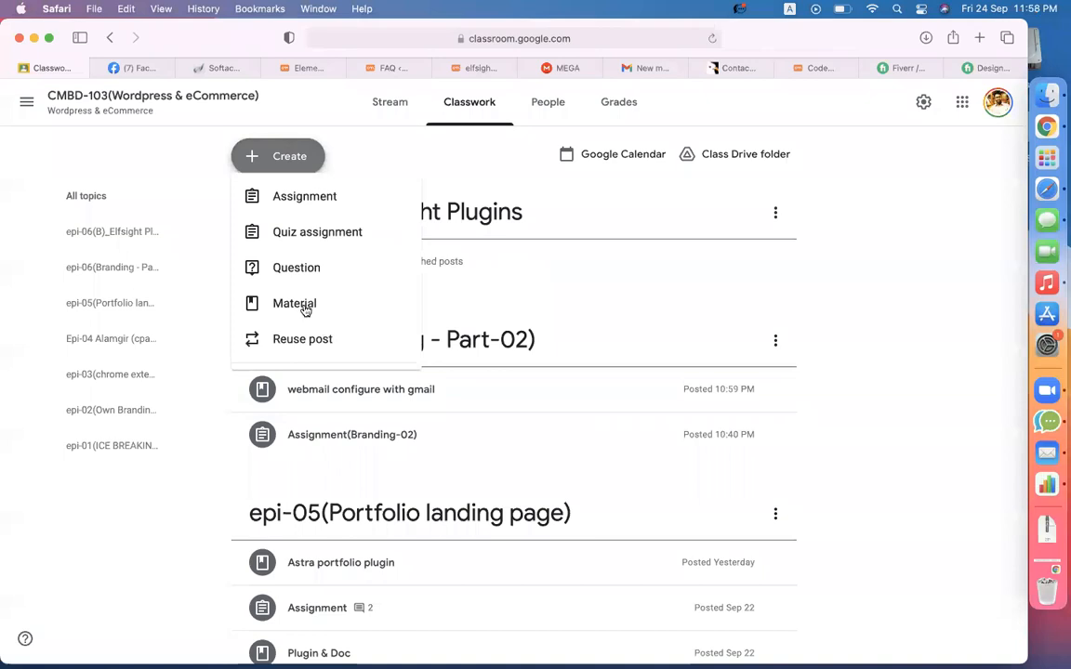
{"action": "left_click", "coordinate": [304, 311]}
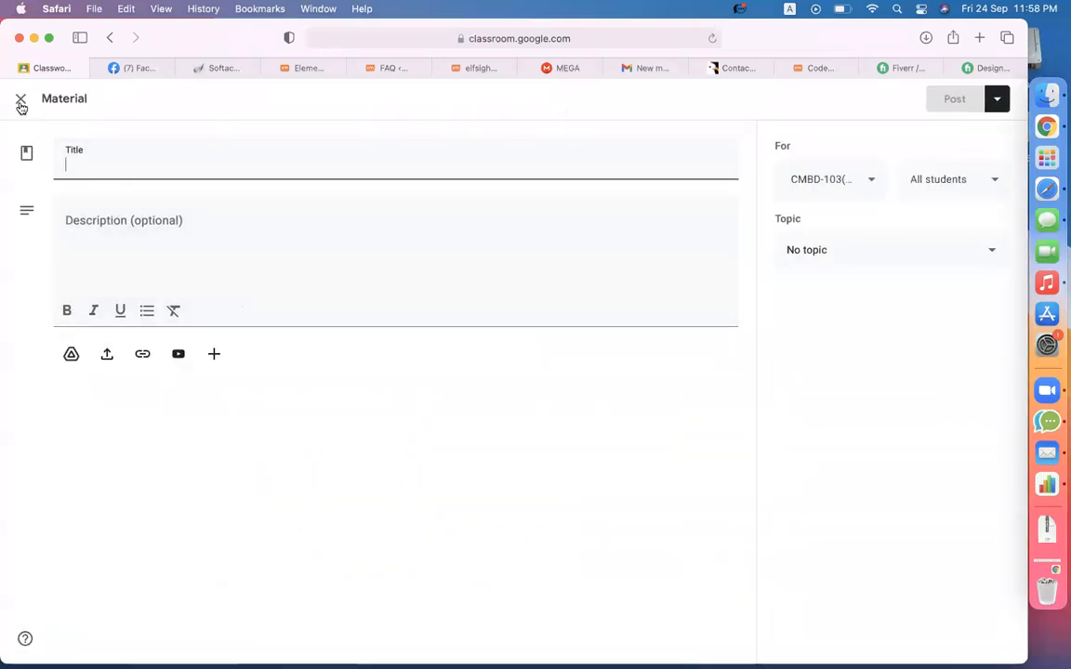
{"action": "left_click", "coordinate": [20, 101]}
{"action": "left_click", "coordinate": [288, 158]}
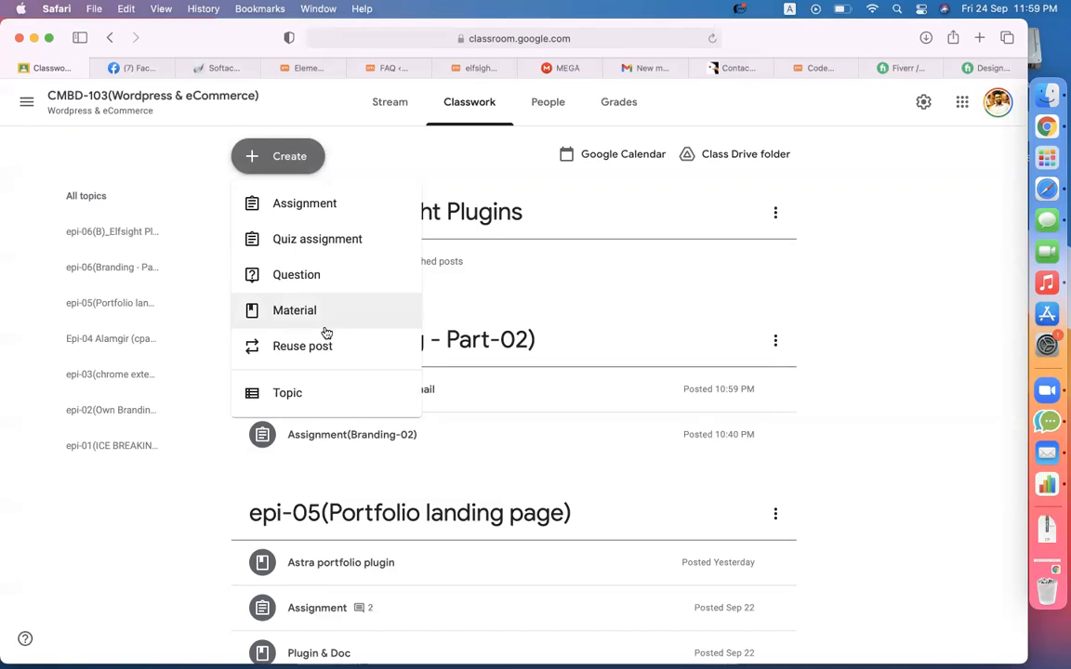
- Start a new assignment titled 'assignment (ELFSIGHT)'
{"action": "left_click", "coordinate": [303, 206]}
{"action": "type", "text": "assi"}
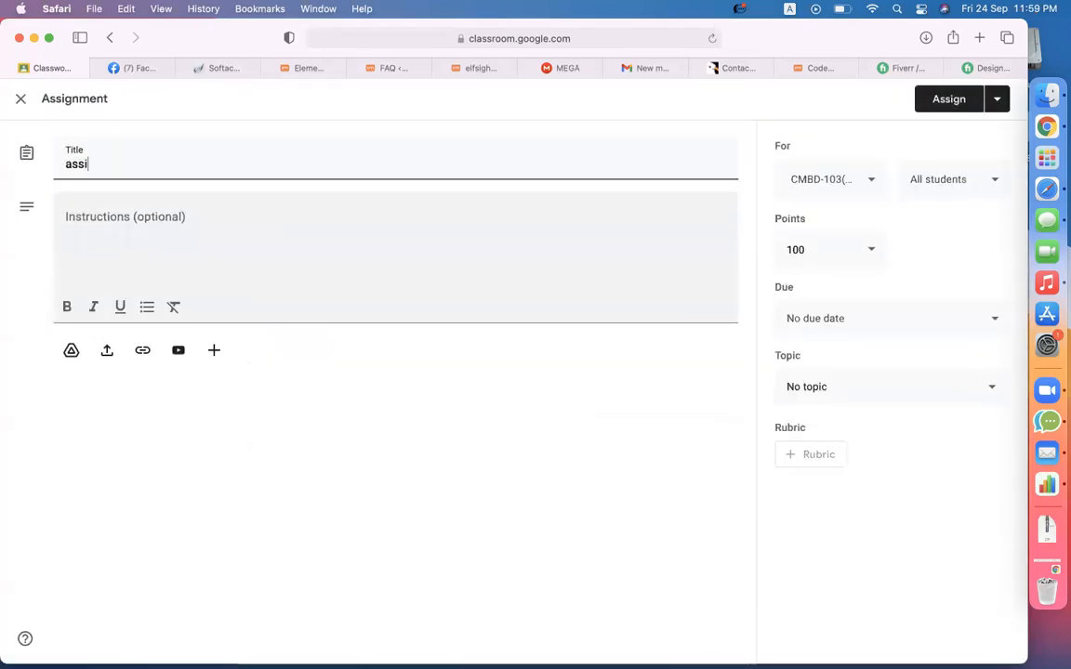
{"action": "type", "text": "gnment )ELFSIGHT)"}
{"action": "left_click", "coordinate": [136, 164]}
{"action": "key", "text": "BackSpace"}
{"action": "type", "text": "("}
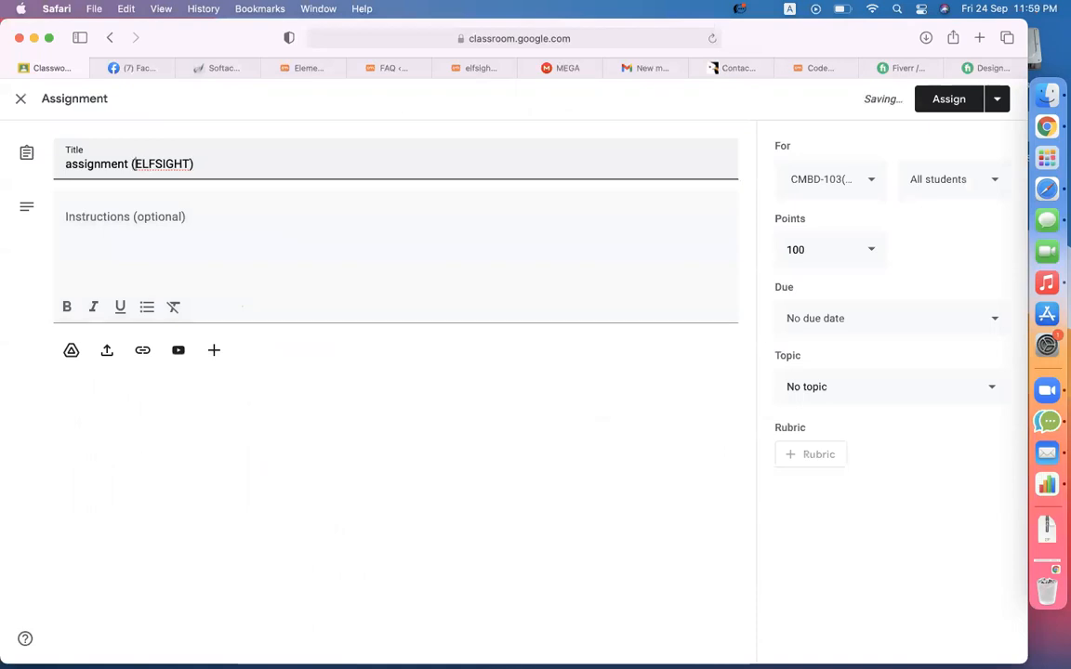
- Write instructions '- make same to same this page :' followed by the elfsight page's URL
{"action": "left_click", "coordinate": [165, 239]}
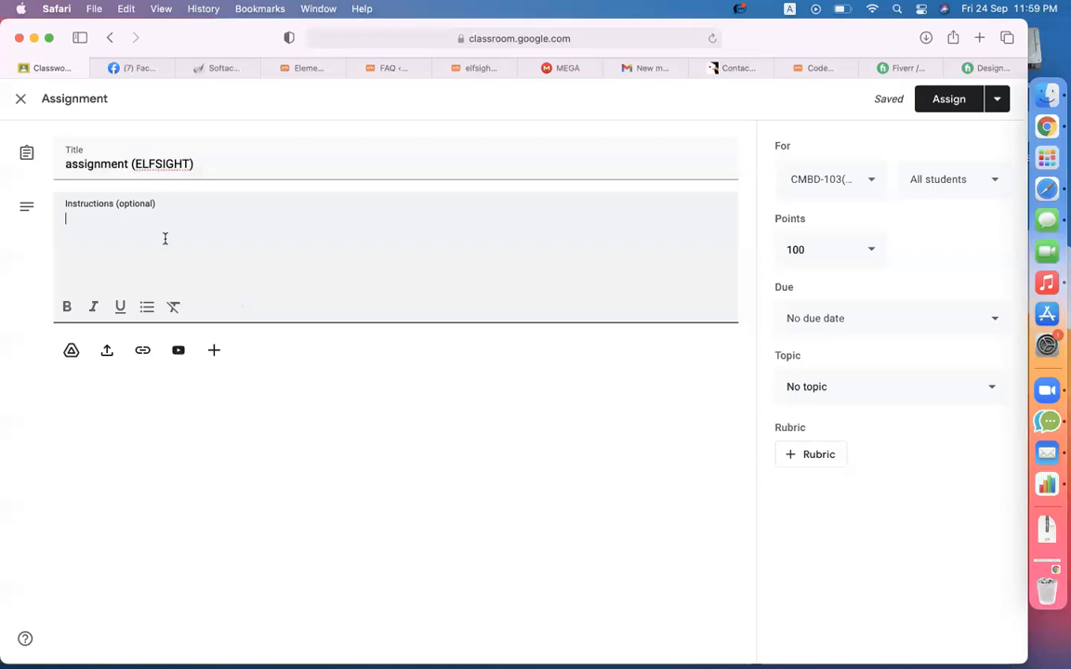
{"action": "type", "text": "- ma"}
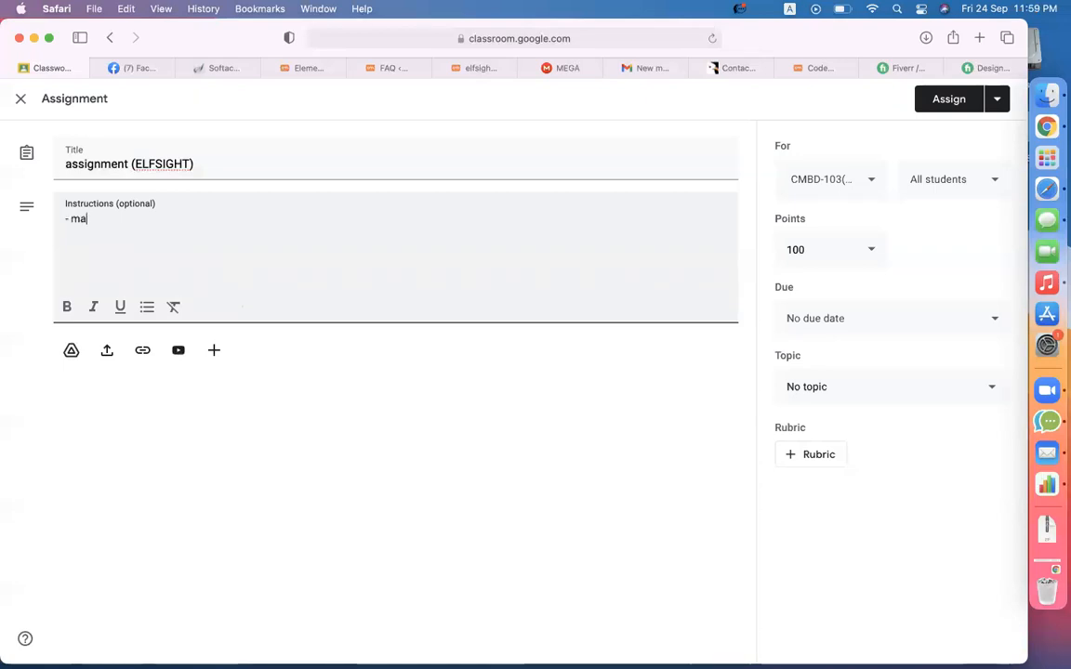
{"action": "type", "text": "ke same to sam"}
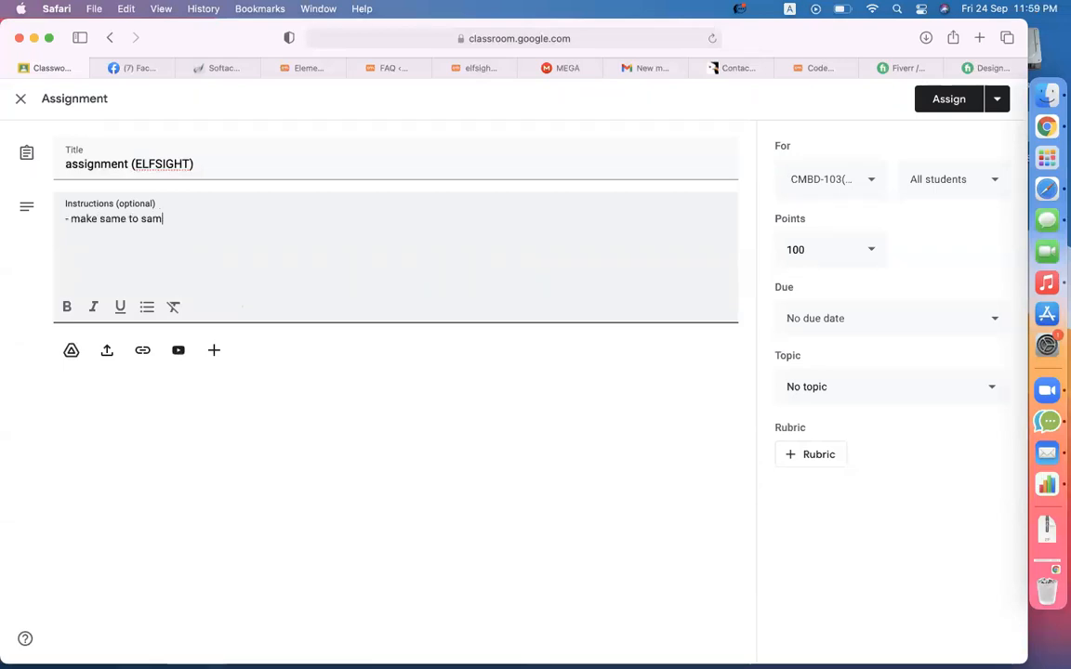
{"action": "type", "text": "e this page :"}
{"action": "type", "text": "[elfsight_faq id=\"1\"]"}
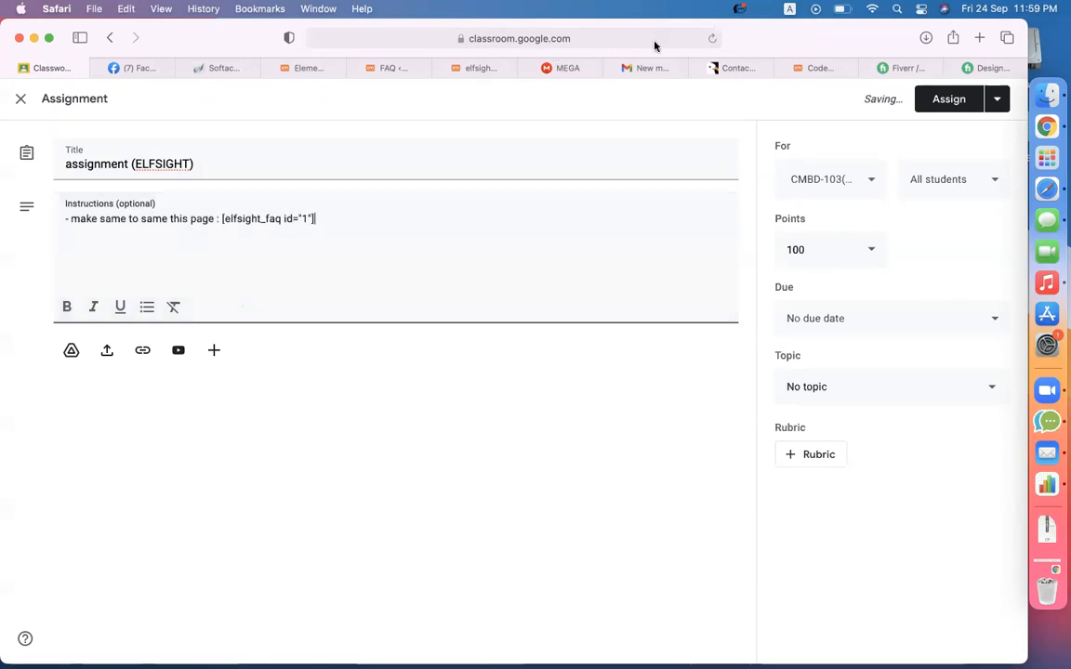
{"action": "left_click", "coordinate": [458, 68]}
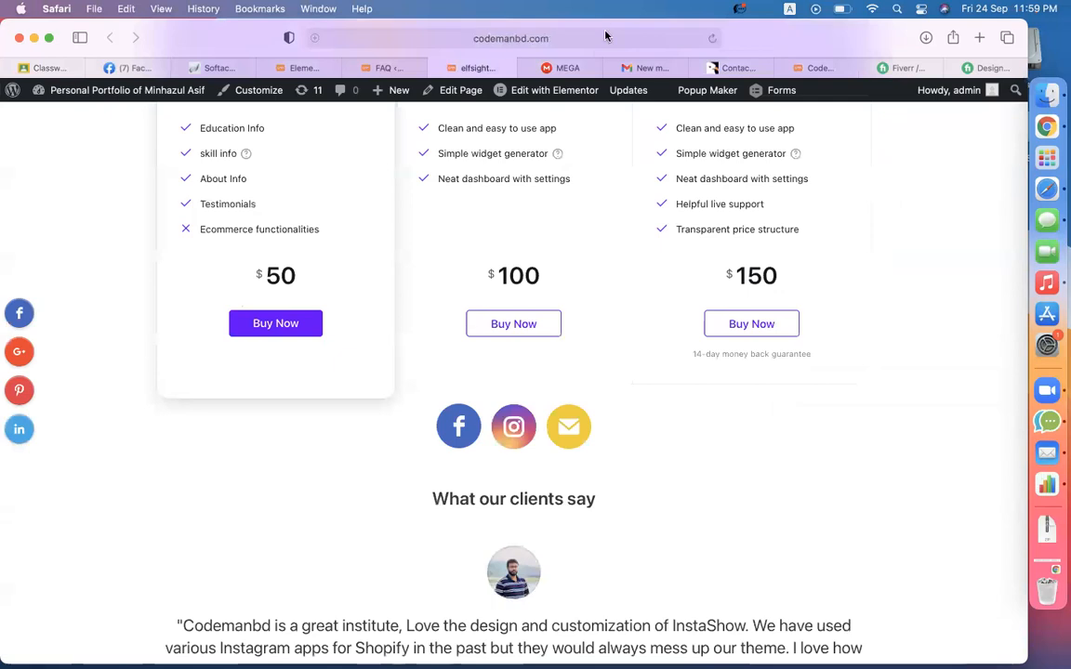
{"action": "left_click", "coordinate": [606, 36]}
{"action": "key", "text": "super+c"}
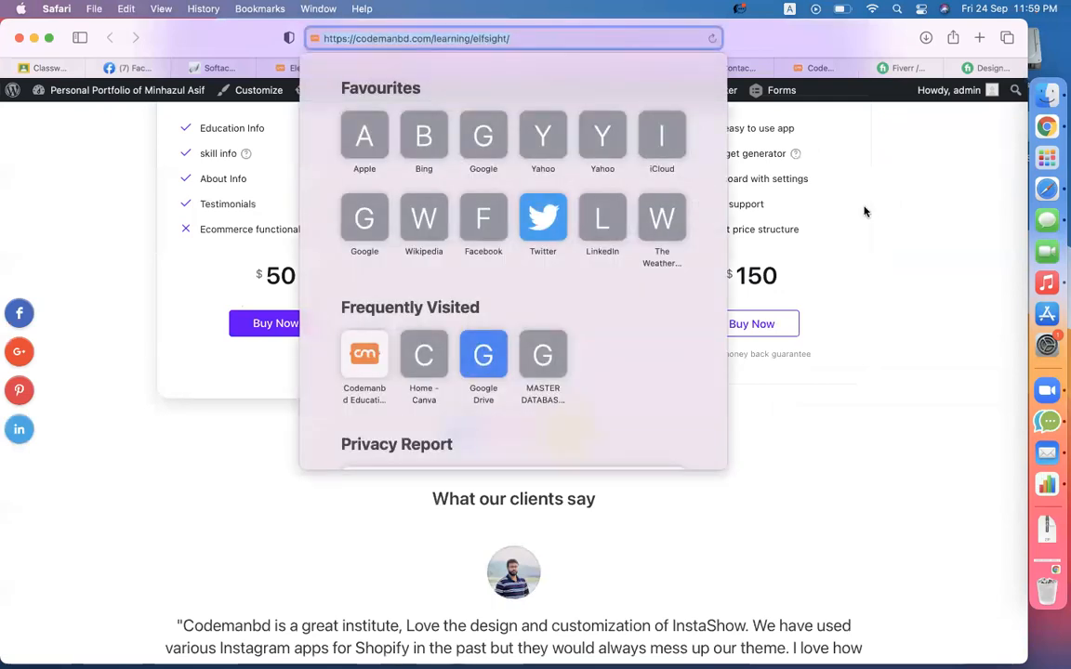
{"action": "key", "text": "Escape"}
{"action": "left_click", "coordinate": [43, 68]}
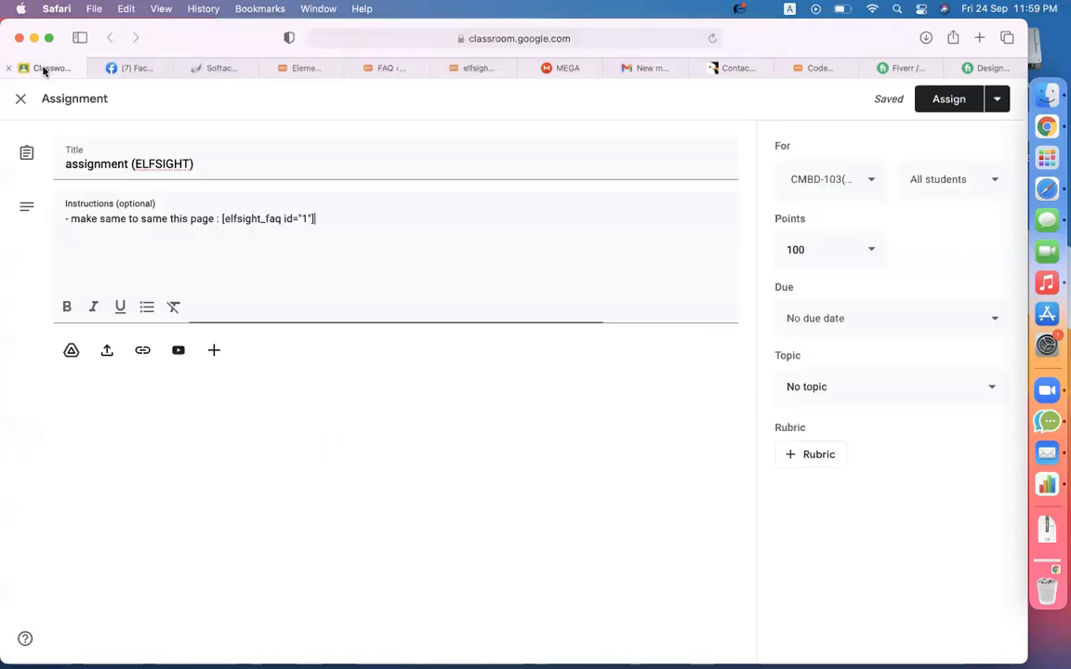
{"action": "left_click_drag", "start_coordinate": [221, 218], "coordinate": [397, 218]}
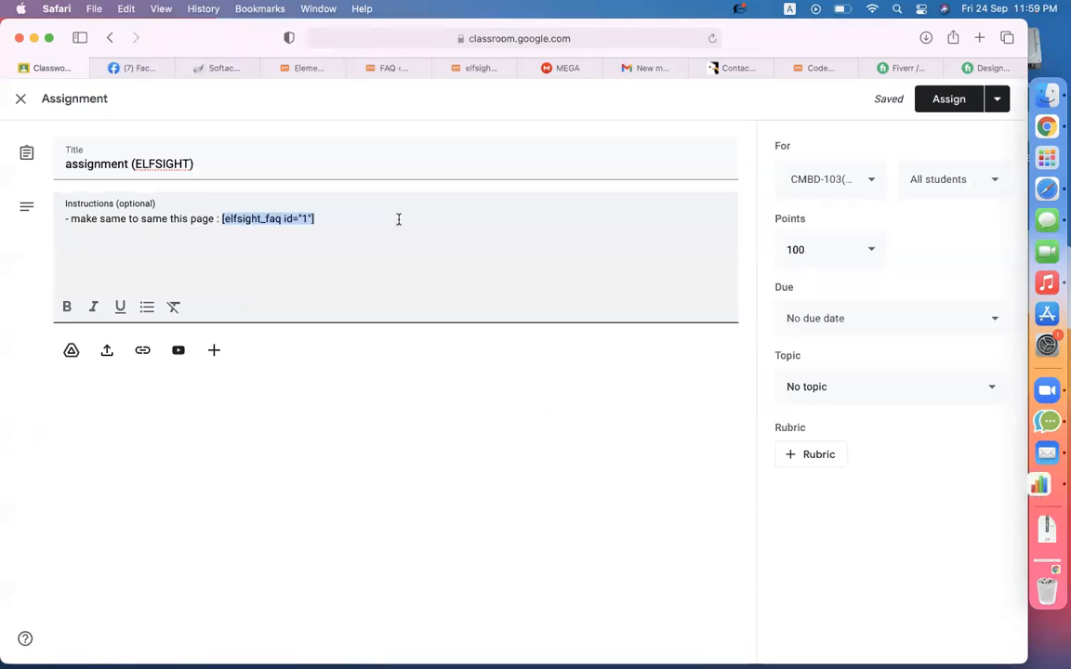
{"action": "key", "text": "super+v"}
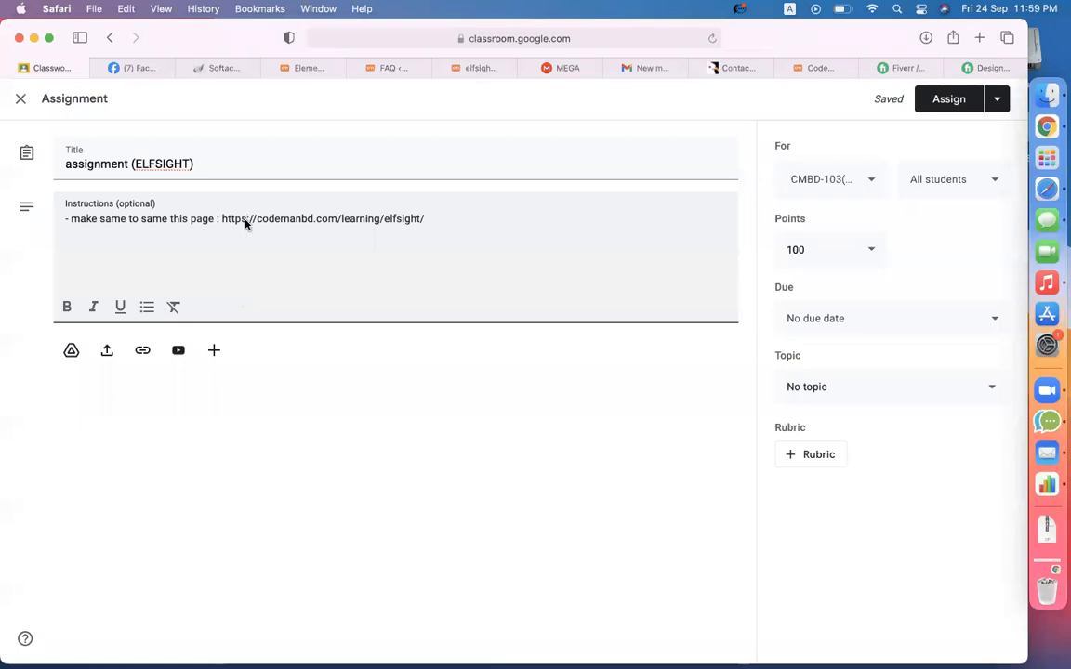
- Add the line 'give the link of your page' below the URL
{"action": "left_click", "coordinate": [439, 226]}
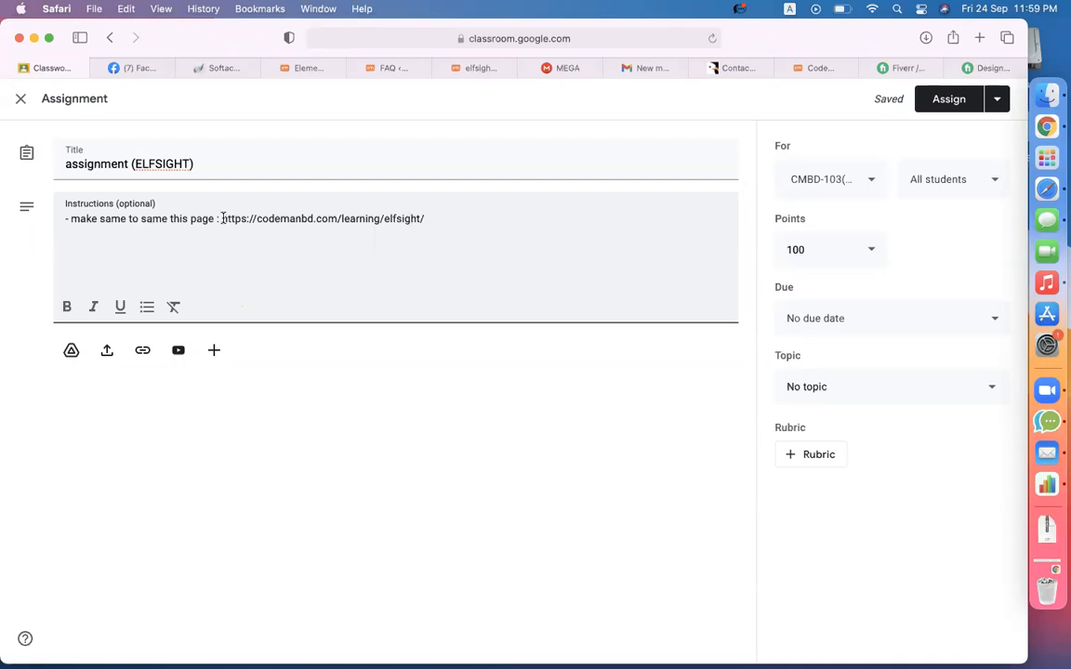
{"action": "left_click_drag", "start_coordinate": [223, 219], "coordinate": [452, 218]}
{"action": "left_click", "coordinate": [454, 217]}
{"action": "key", "text": "Return"}
{"action": "key", "text": "Return"}
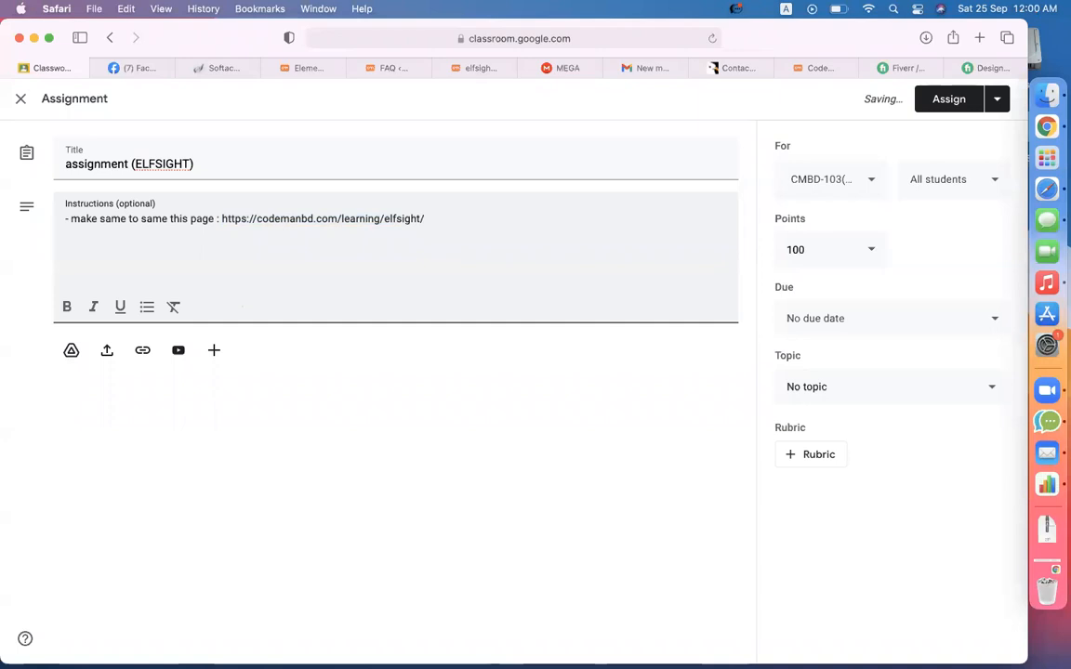
{"action": "type", "text": "give the link of your page"}
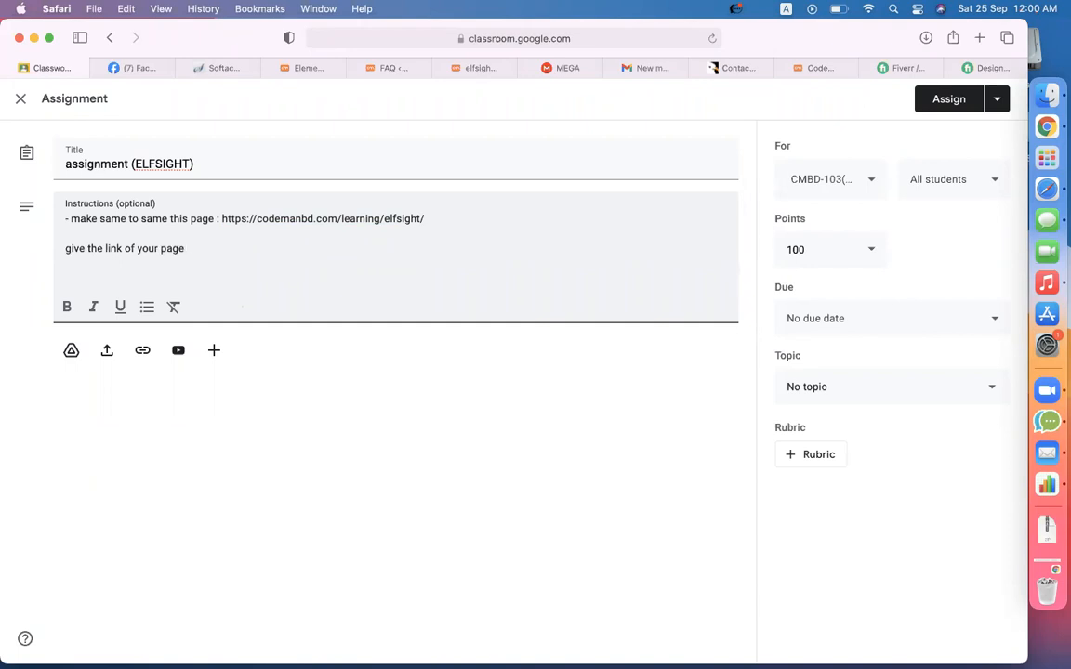
{"action": "left_click", "coordinate": [485, 69]}
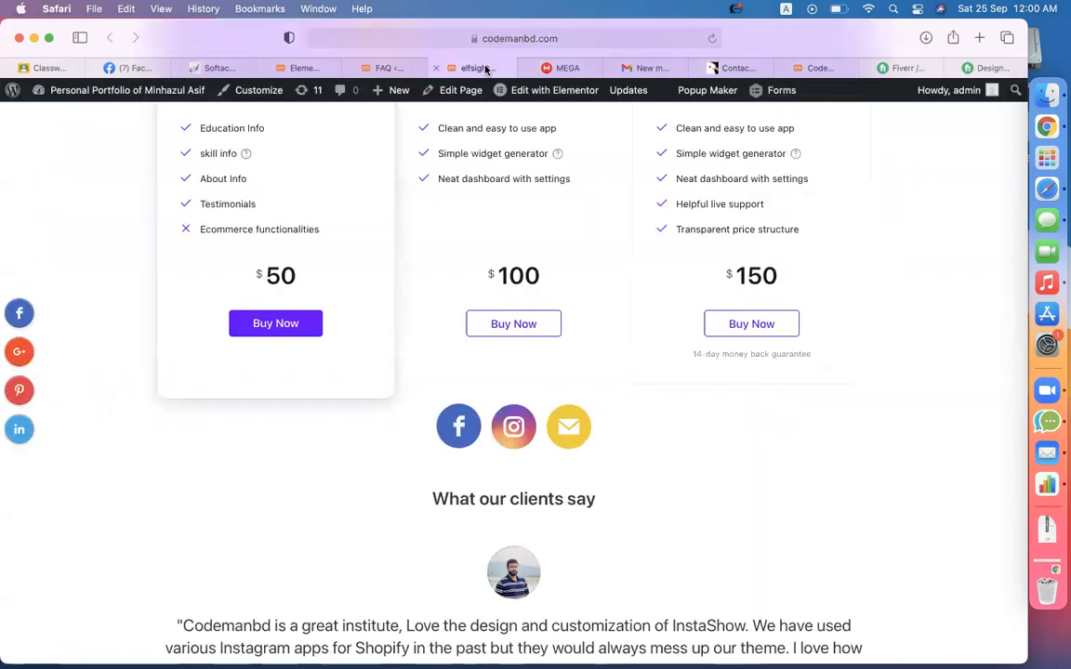
{"action": "scroll", "coordinate": [443, 357], "scroll_direction": "up", "scroll_amount": 5}
{"action": "scroll", "coordinate": [443, 357], "scroll_direction": "down", "scroll_amount": 15}
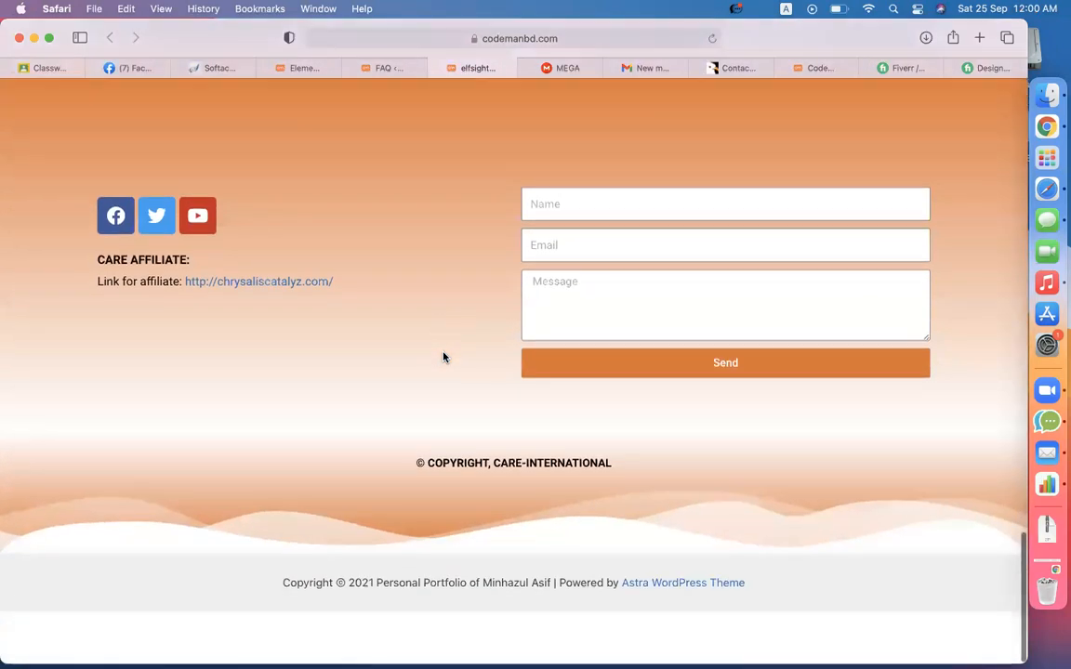
{"action": "scroll", "coordinate": [444, 357], "scroll_direction": "up", "scroll_amount": 15}
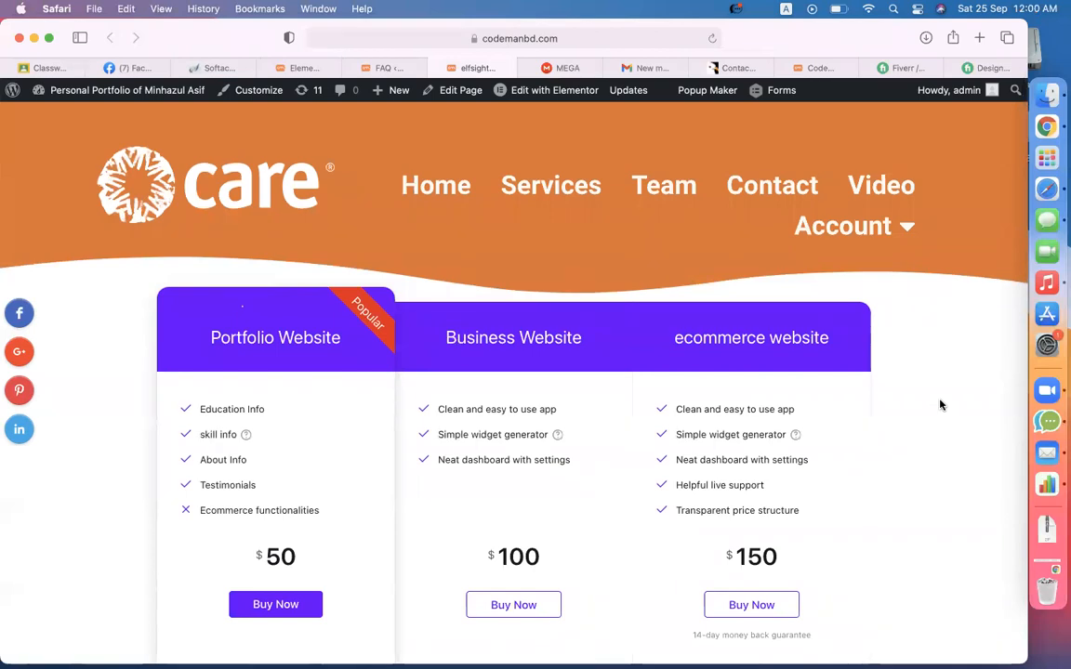
{"action": "scroll", "coordinate": [940, 405], "scroll_direction": "down", "scroll_amount": 20}
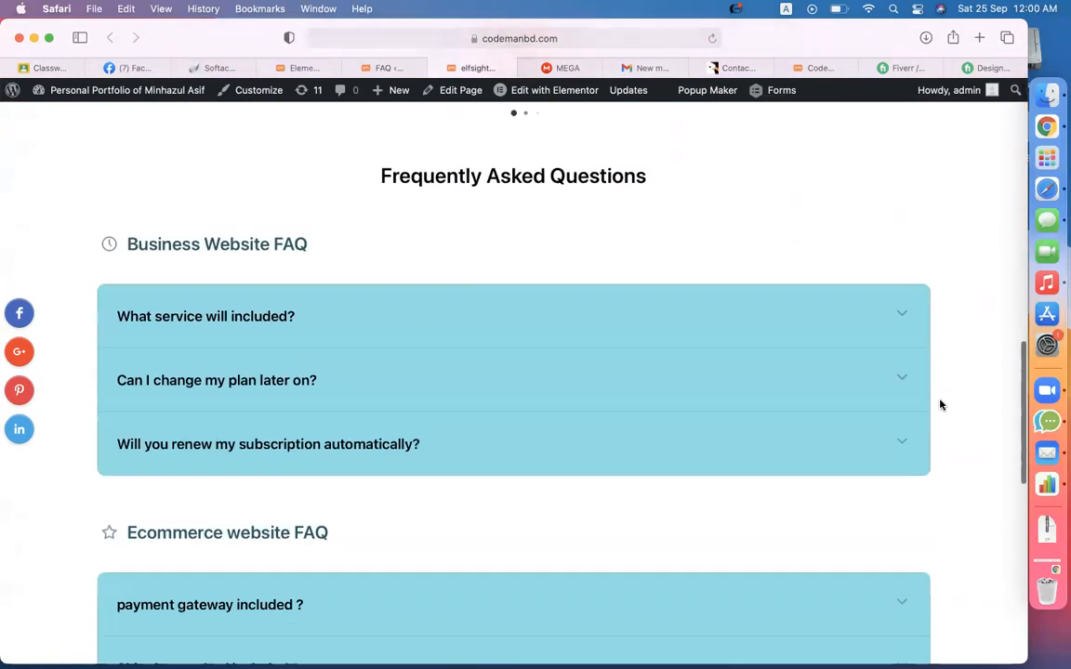
{"action": "left_click", "coordinate": [44, 71]}
- File the assignment under the epi-06(B)_Elfsight Plugins topic and assign it
{"action": "left_click", "coordinate": [815, 387]}
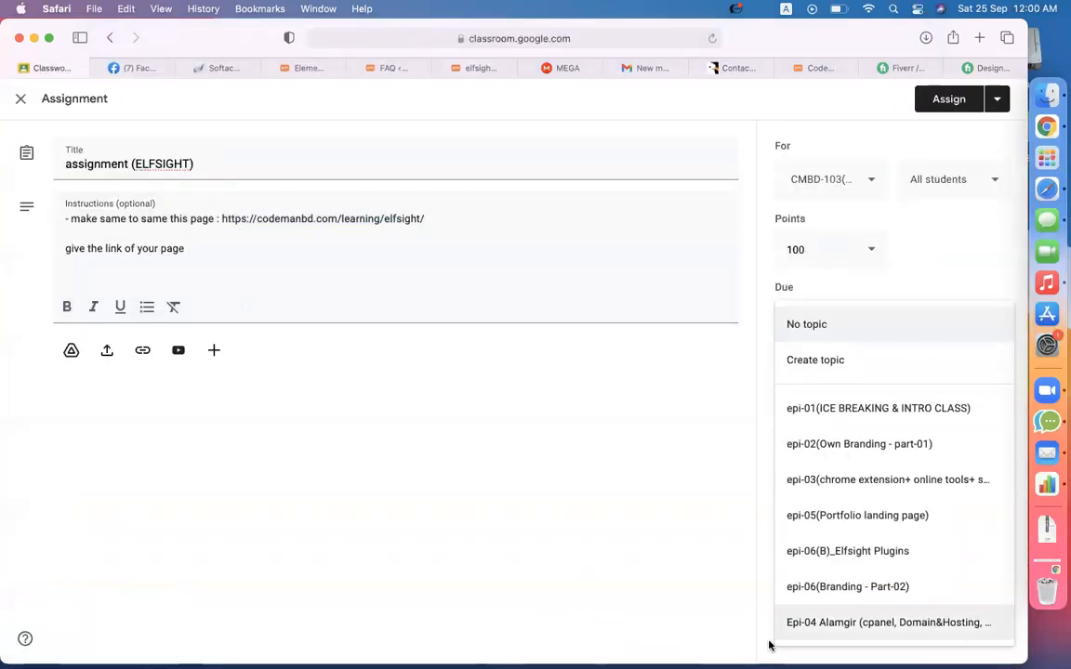
{"action": "left_click", "coordinate": [732, 523]}
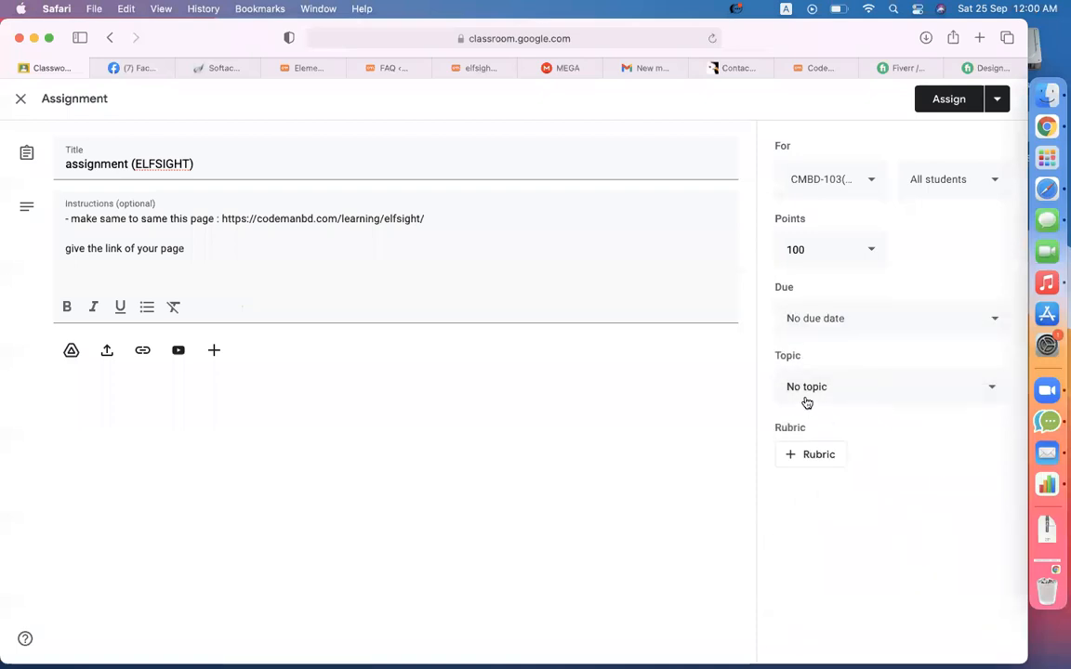
{"action": "left_click", "coordinate": [806, 394]}
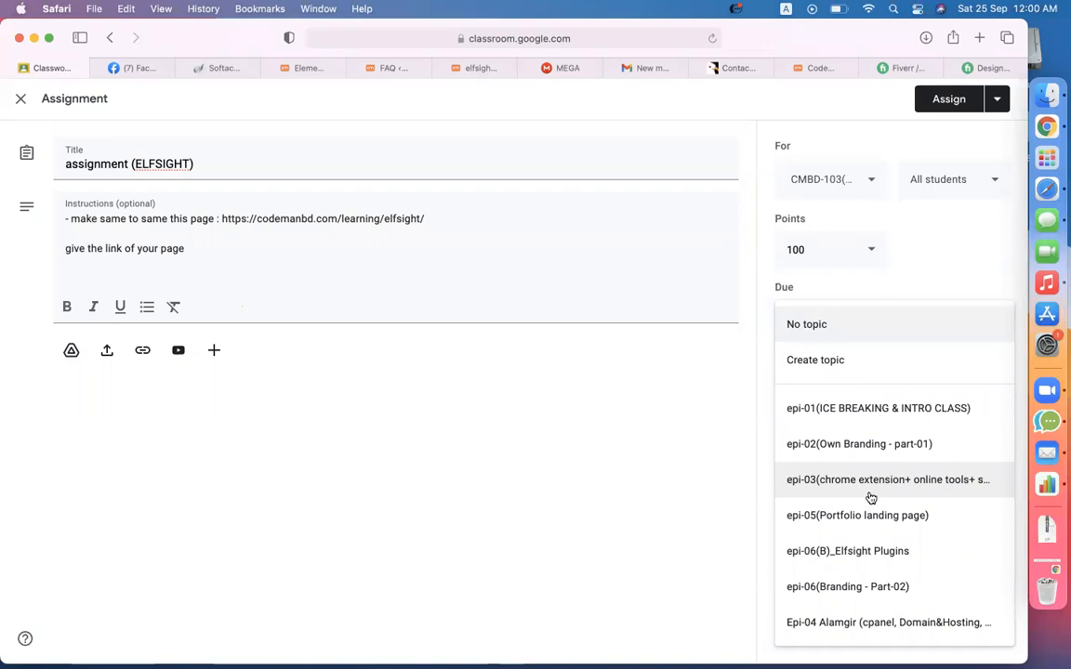
{"action": "left_click", "coordinate": [879, 551]}
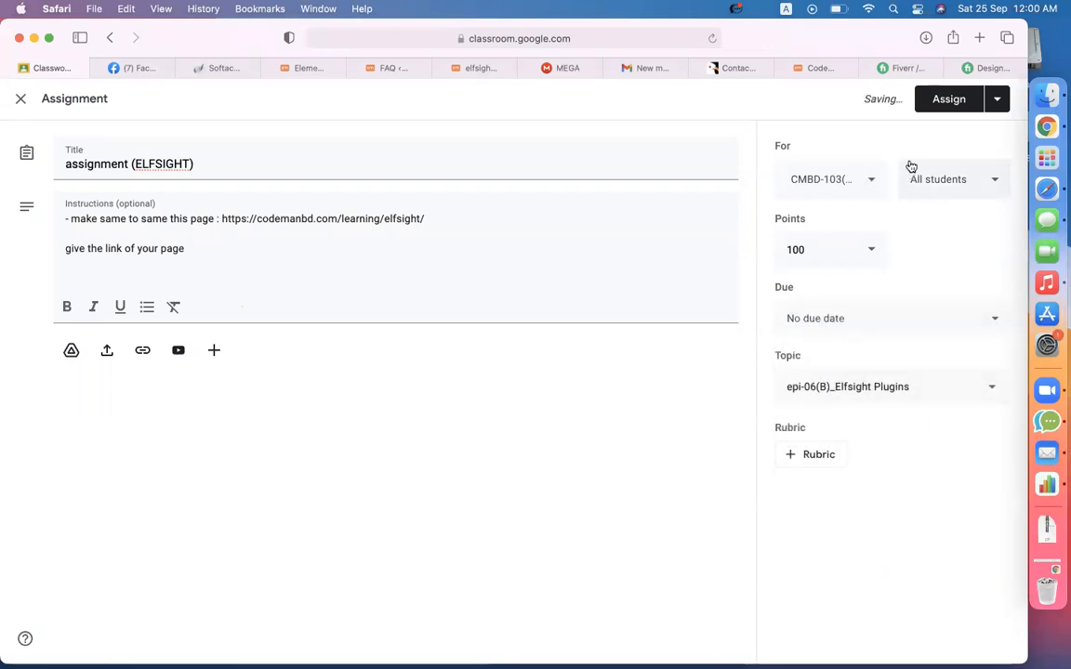
{"action": "left_click", "coordinate": [950, 99]}
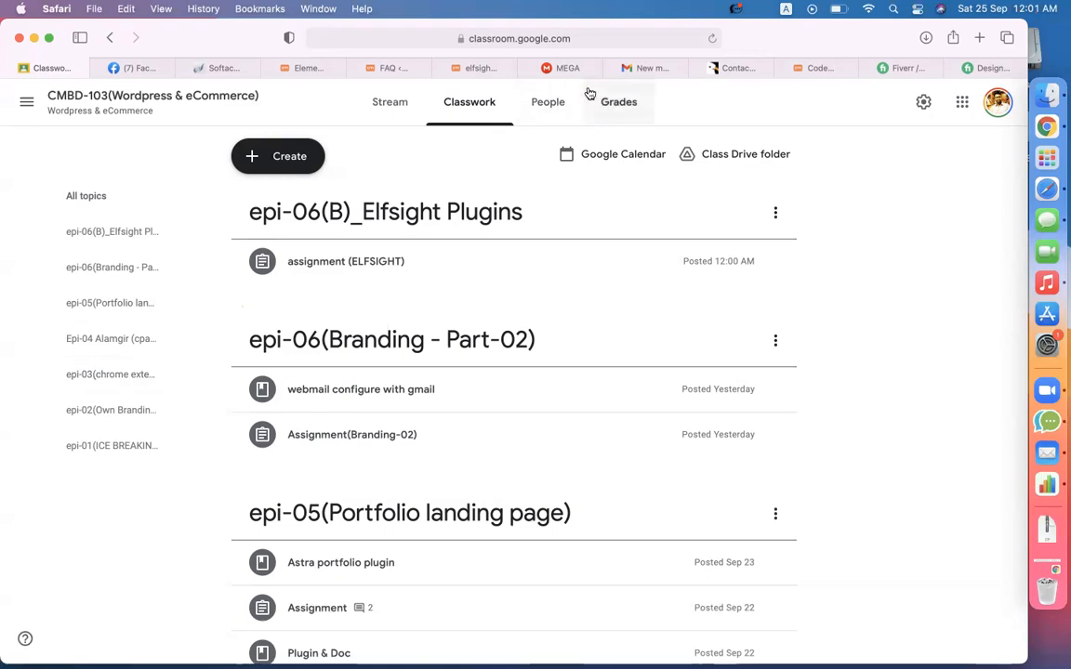
- Glance at the MEGA elfsight files, close the Facebook tab, and return to Classwork
{"action": "left_click", "coordinate": [564, 71]}
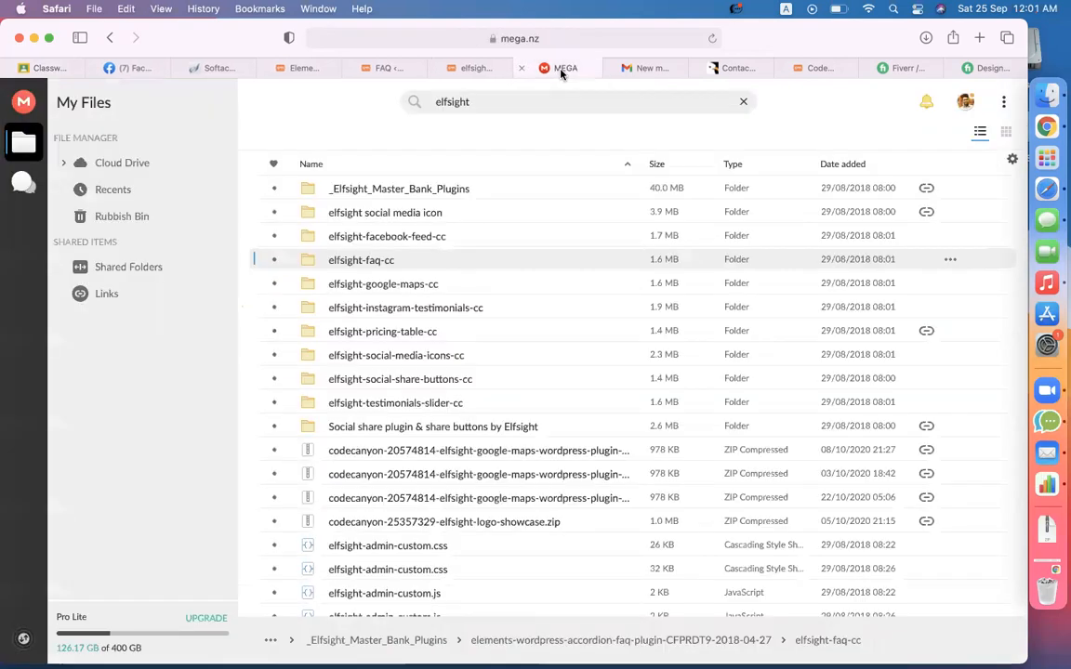
{"action": "scroll", "coordinate": [499, 330], "scroll_direction": "down", "scroll_amount": 2}
{"action": "scroll", "coordinate": [500, 332], "scroll_direction": "up", "scroll_amount": 2}
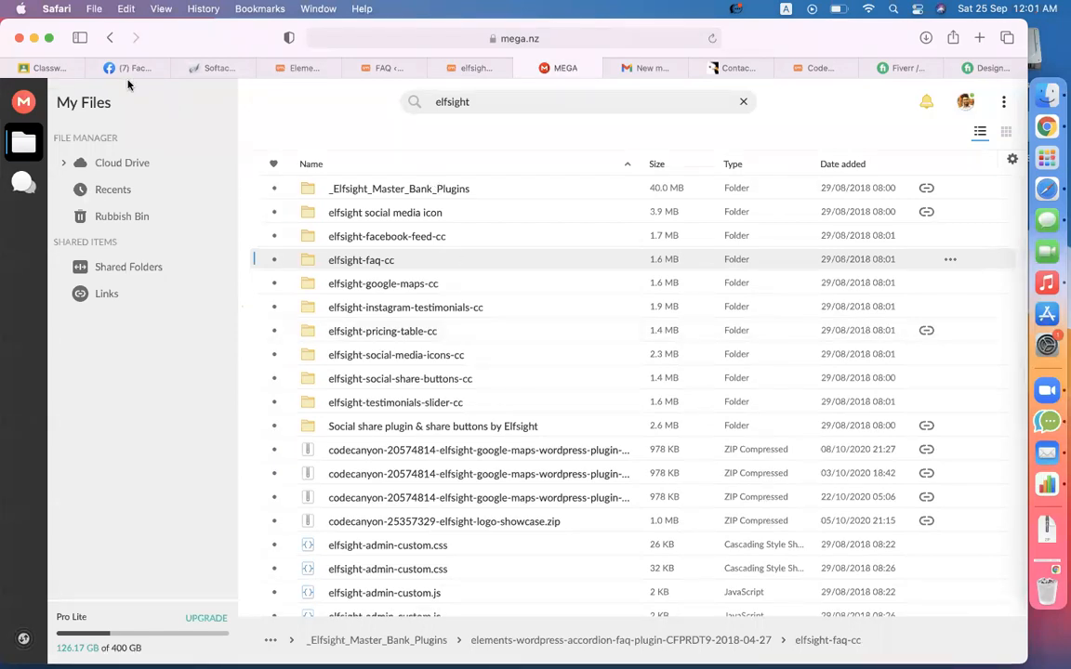
{"action": "left_click", "coordinate": [65, 67]}
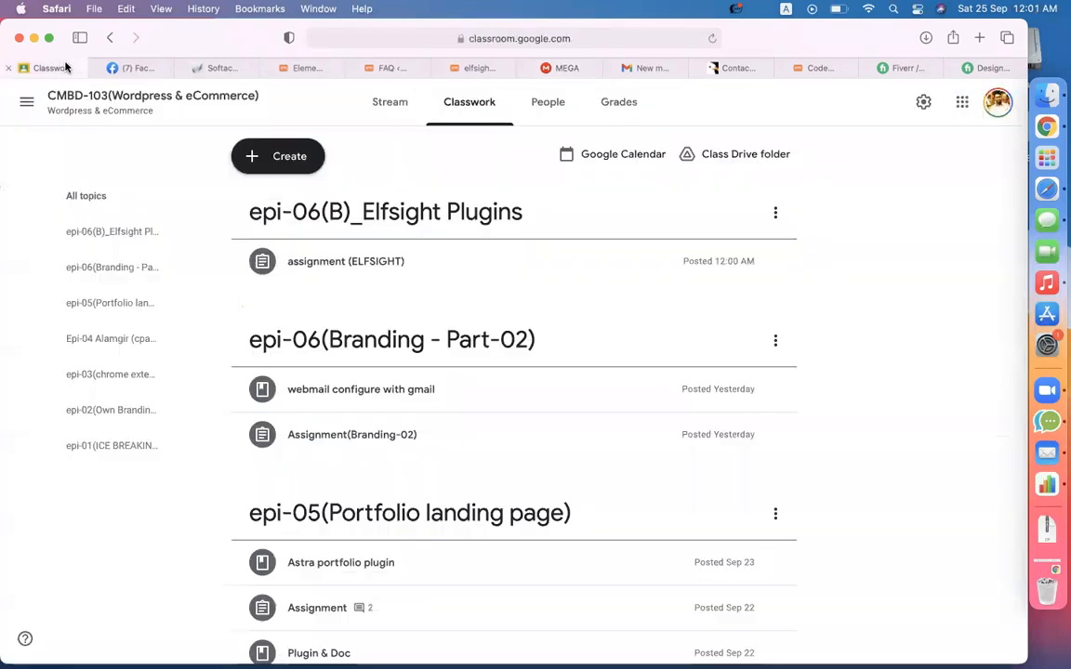
{"action": "left_click", "coordinate": [119, 68]}
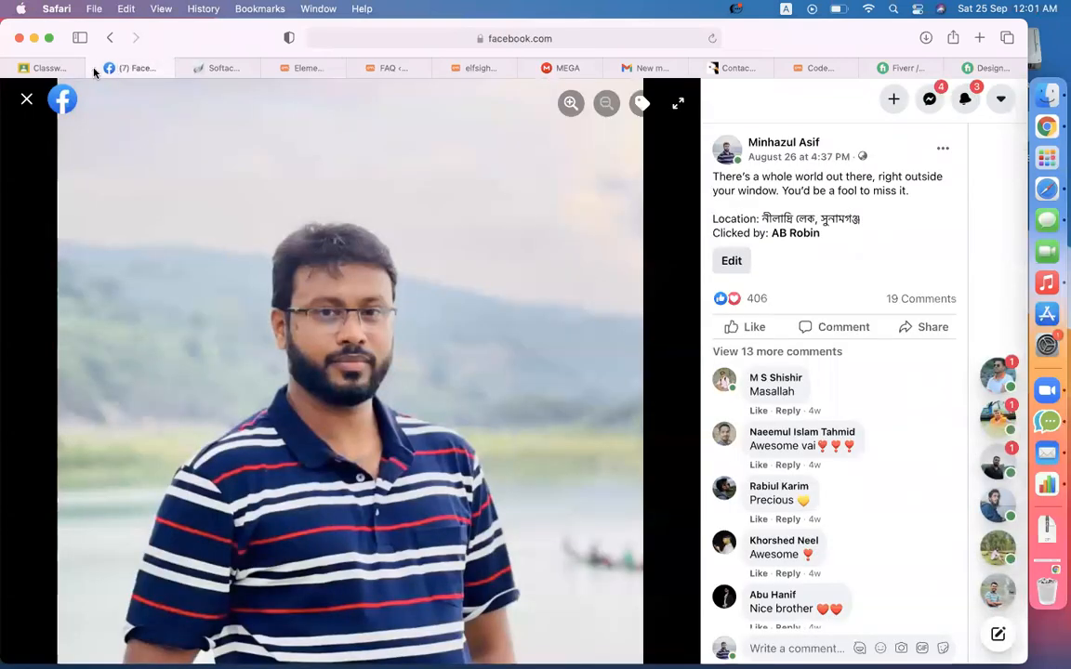
{"action": "left_click", "coordinate": [93, 69]}
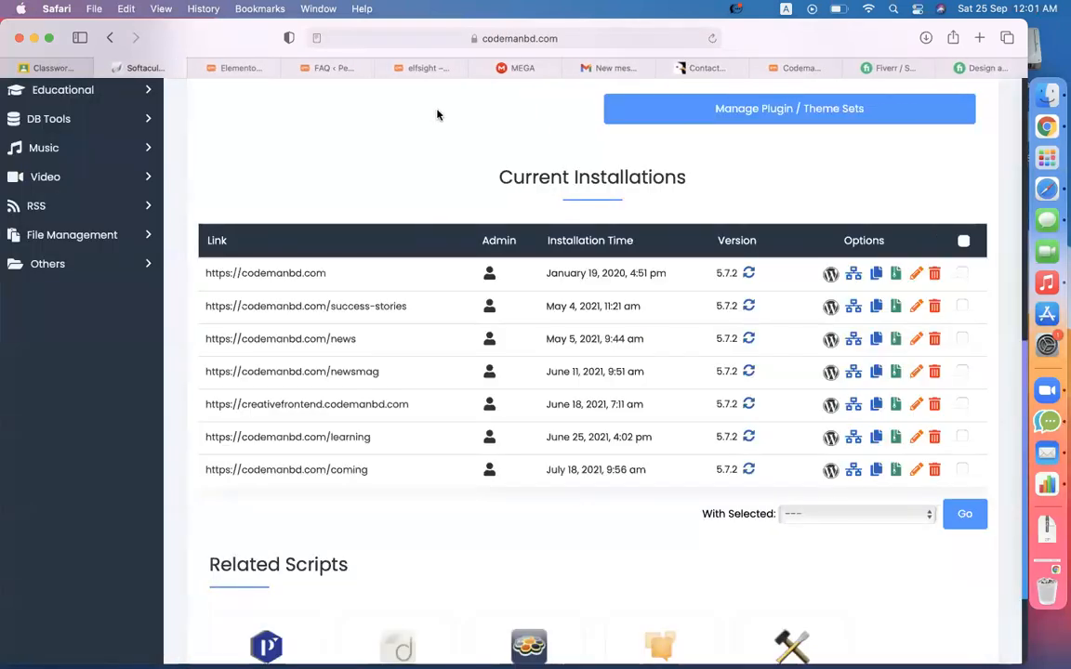
{"action": "left_click", "coordinate": [518, 72]}
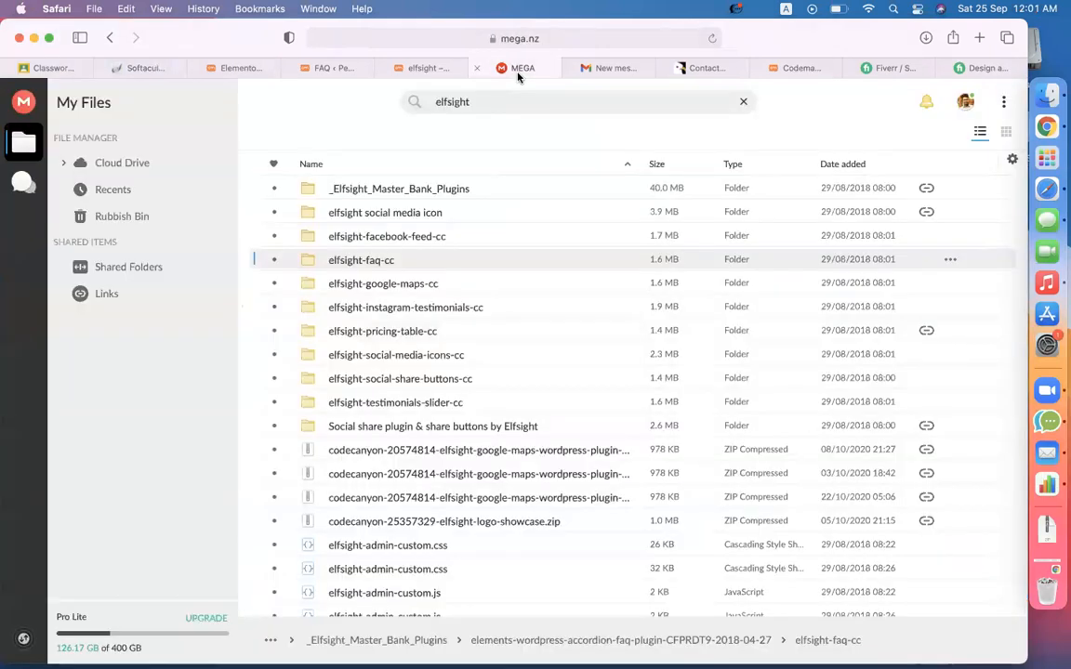
{"action": "left_click", "coordinate": [46, 68]}
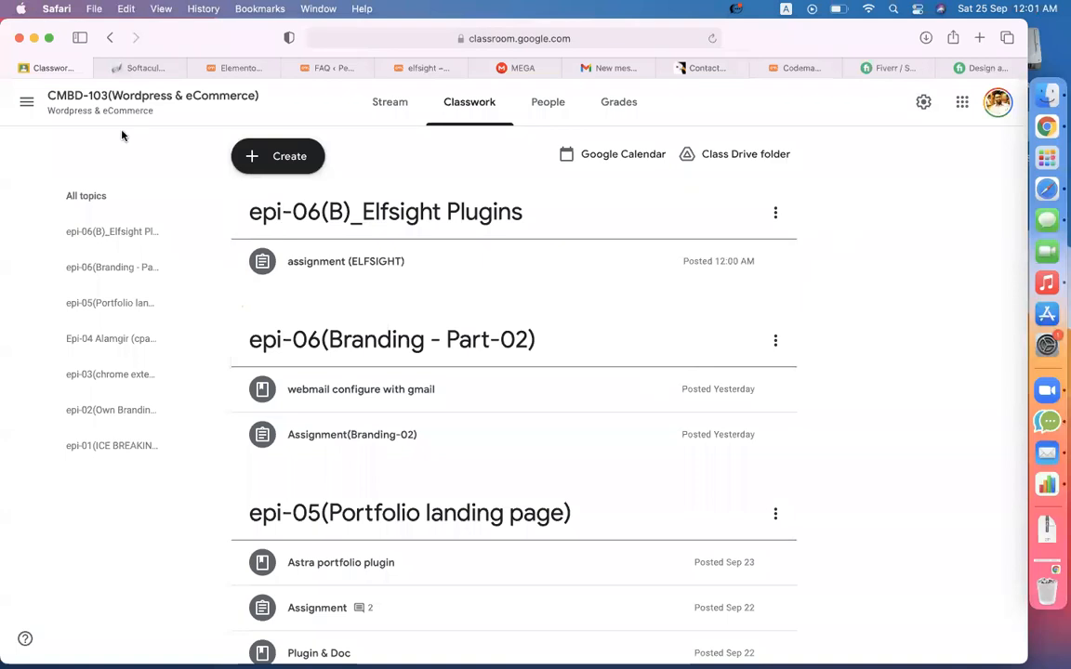
- Open and close Classroom's navigation drawer, then quit Numbers from the Dock
{"action": "left_click", "coordinate": [28, 102]}
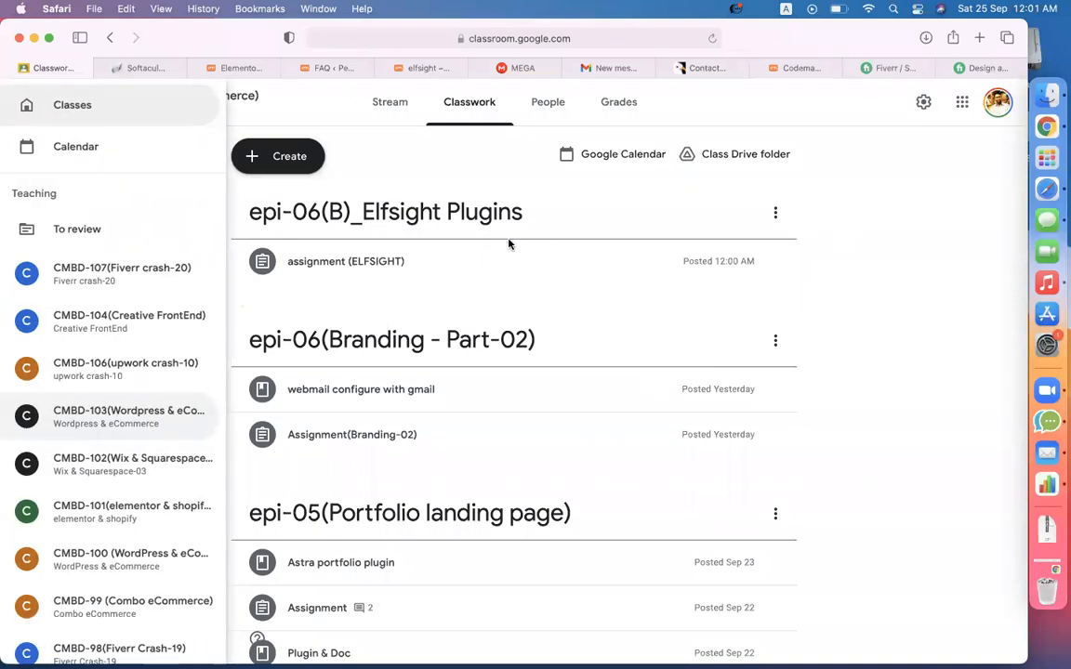
{"action": "left_click", "coordinate": [872, 288]}
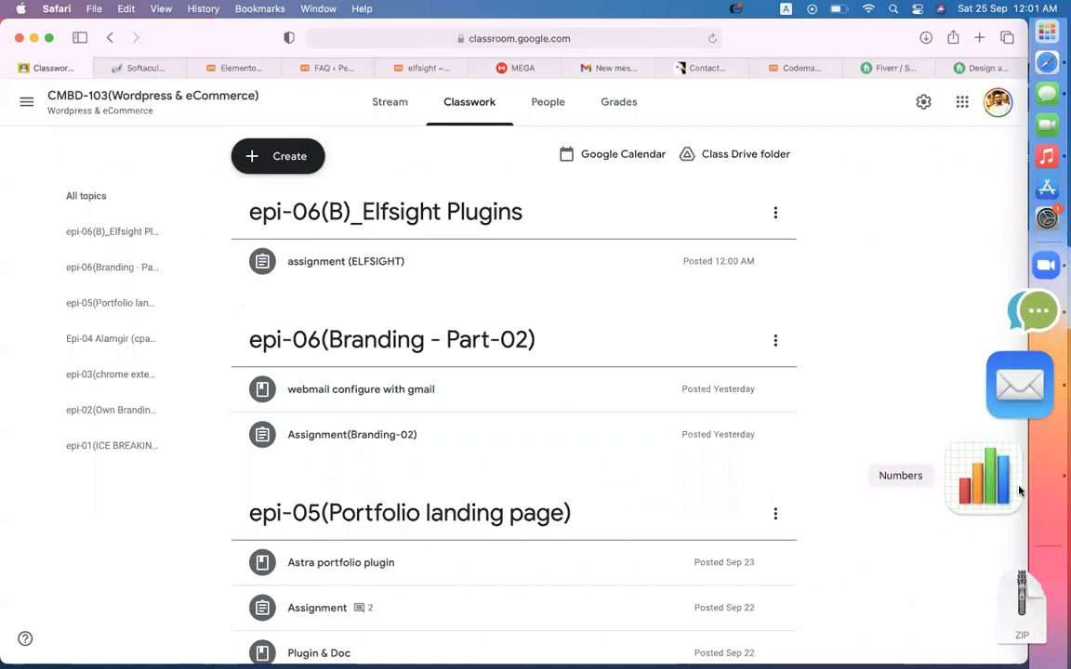
{"action": "right_click", "coordinate": [1013, 488]}
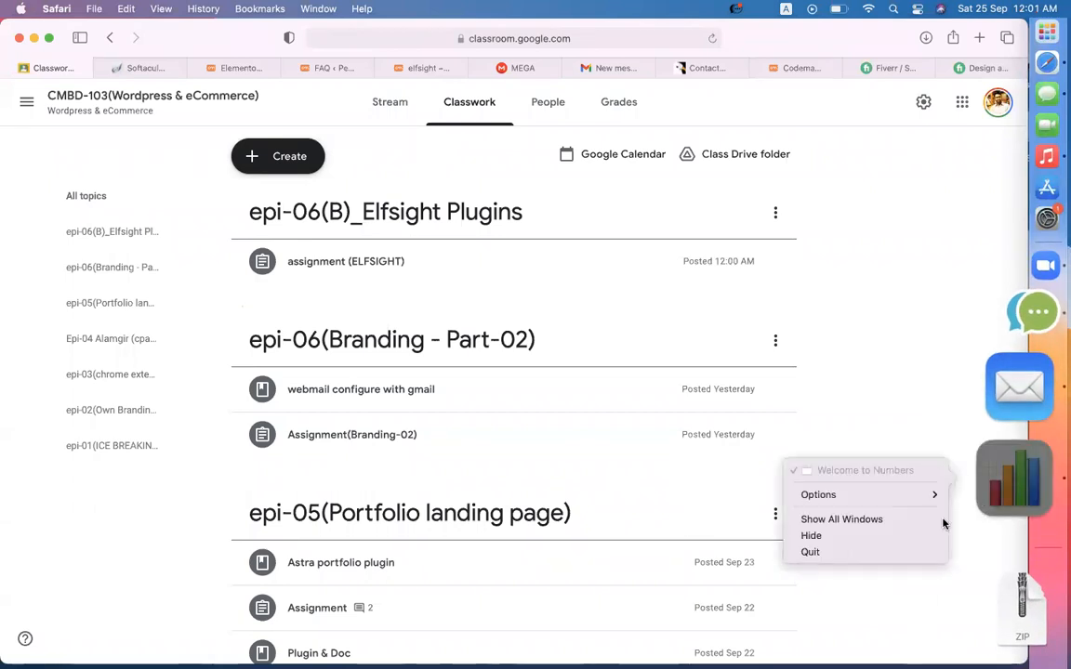
{"action": "left_click", "coordinate": [899, 555]}
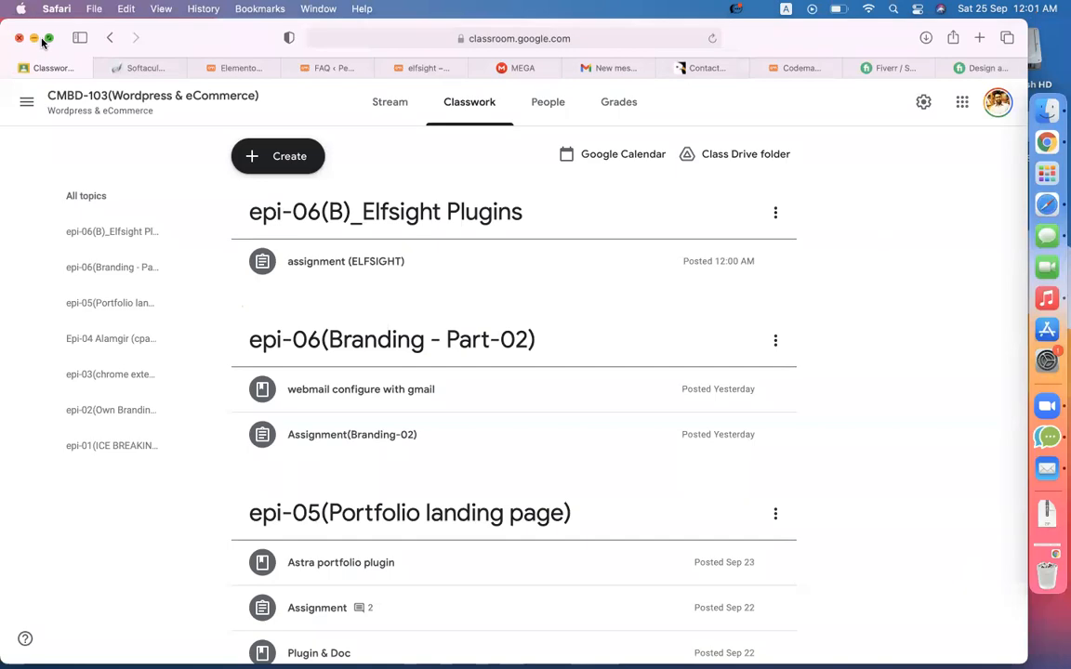
{"action": "key", "text": "ctrl+Right"}
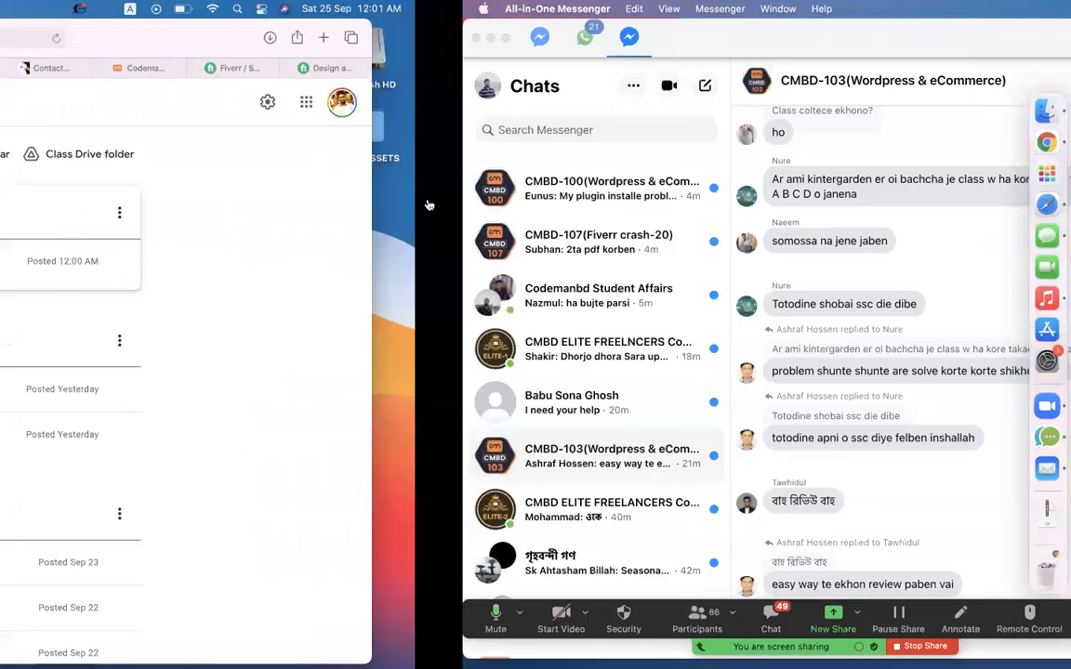
{"action": "key", "text": "ctrl+Left"}
{"action": "scroll", "coordinate": [429, 204], "scroll_direction": "up", "scroll_amount": 5}
{"action": "scroll", "coordinate": [428, 204], "scroll_direction": "down", "scroll_amount": 5}
{"action": "scroll", "coordinate": [429, 205], "scroll_direction": "up", "scroll_amount": 5}
{"action": "scroll", "coordinate": [429, 204], "scroll_direction": "down", "scroll_amount": 5}
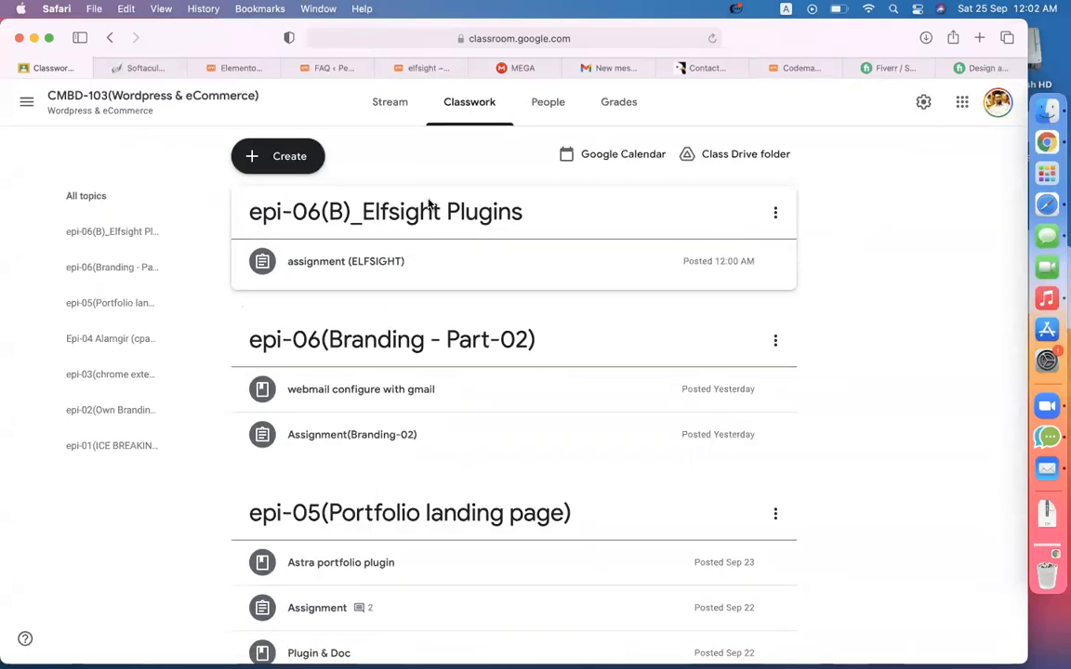
{"action": "key", "text": "ctrl+Right"}
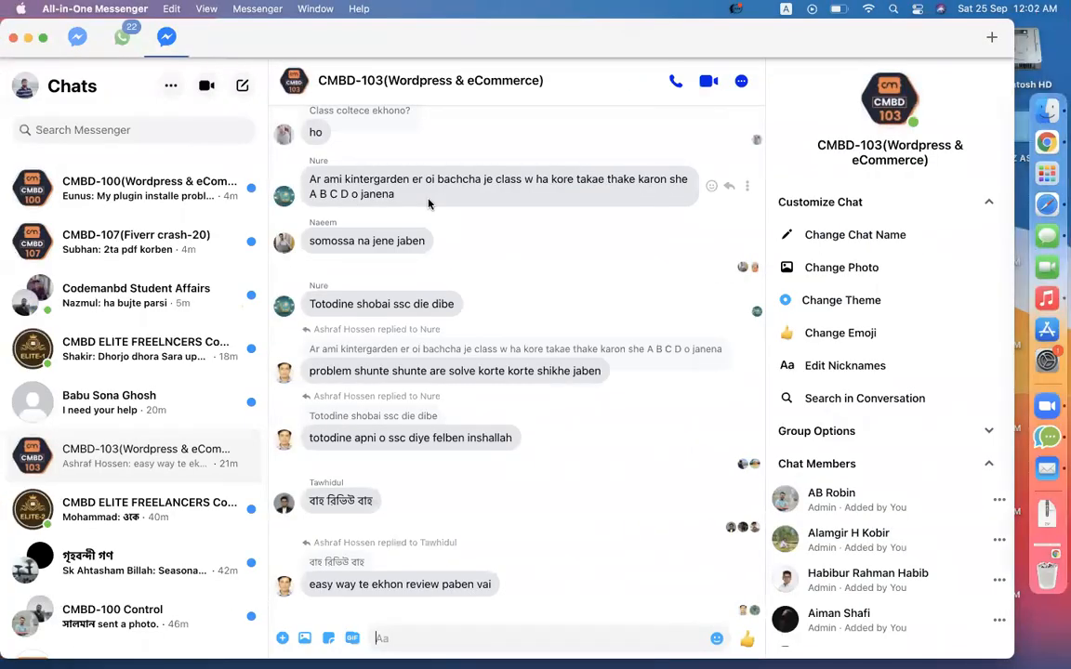
{"action": "key", "text": "ctrl+Left"}
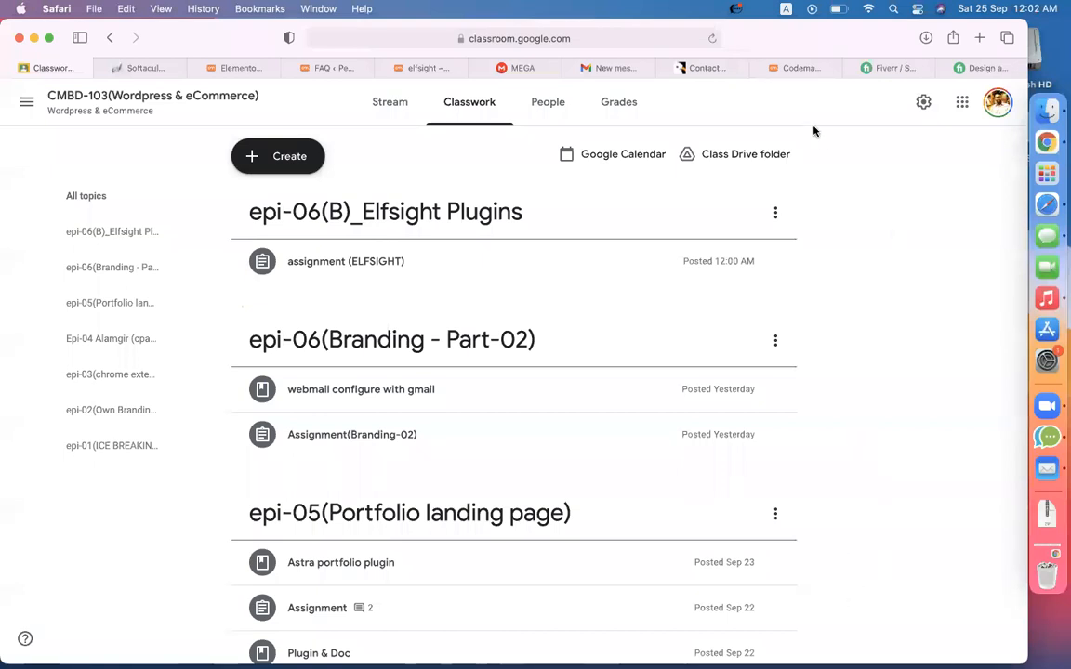
- Go to developerszone.net in a Safari tab
{"action": "left_click", "coordinate": [657, 69]}
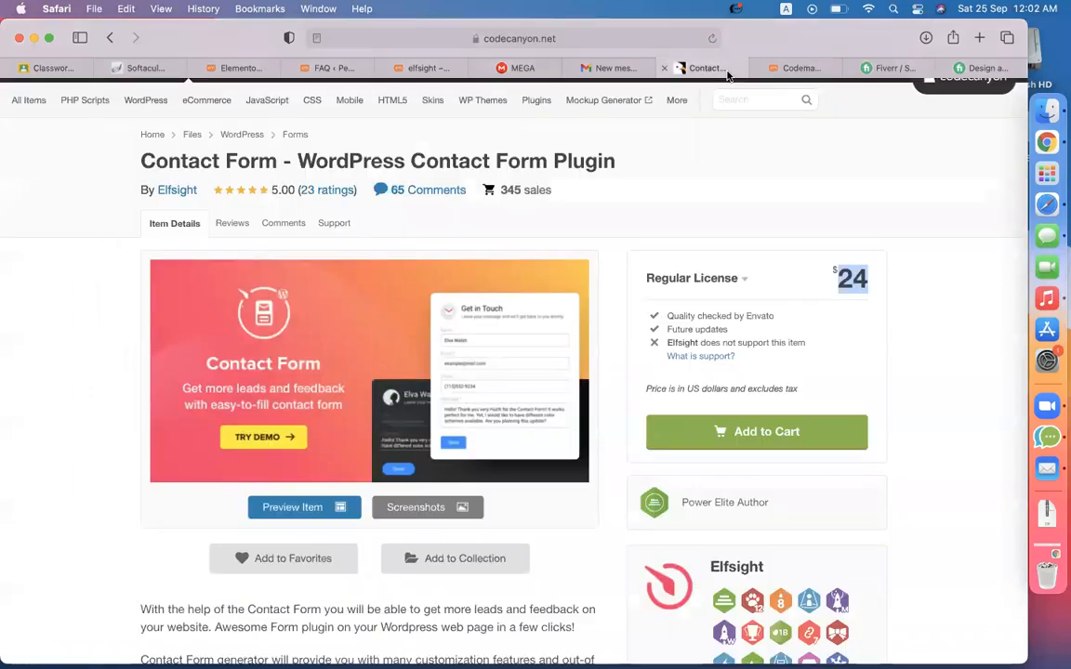
{"action": "left_click", "coordinate": [631, 38]}
{"action": "key", "text": "BackSpace"}
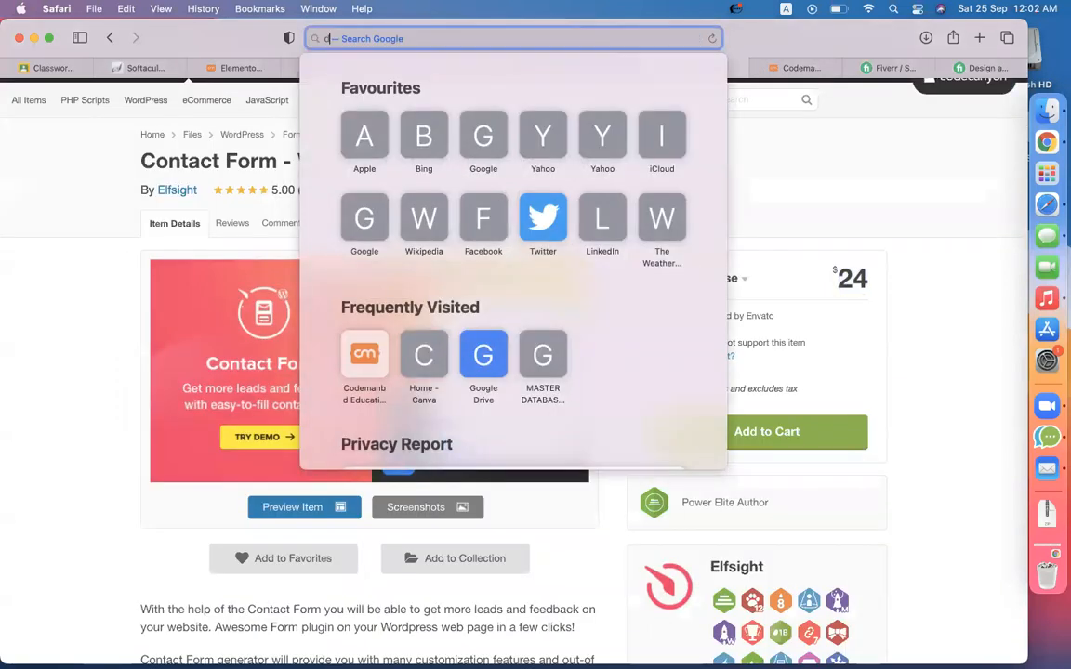
{"action": "type", "text": "de"}
{"action": "key", "text": "Return"}
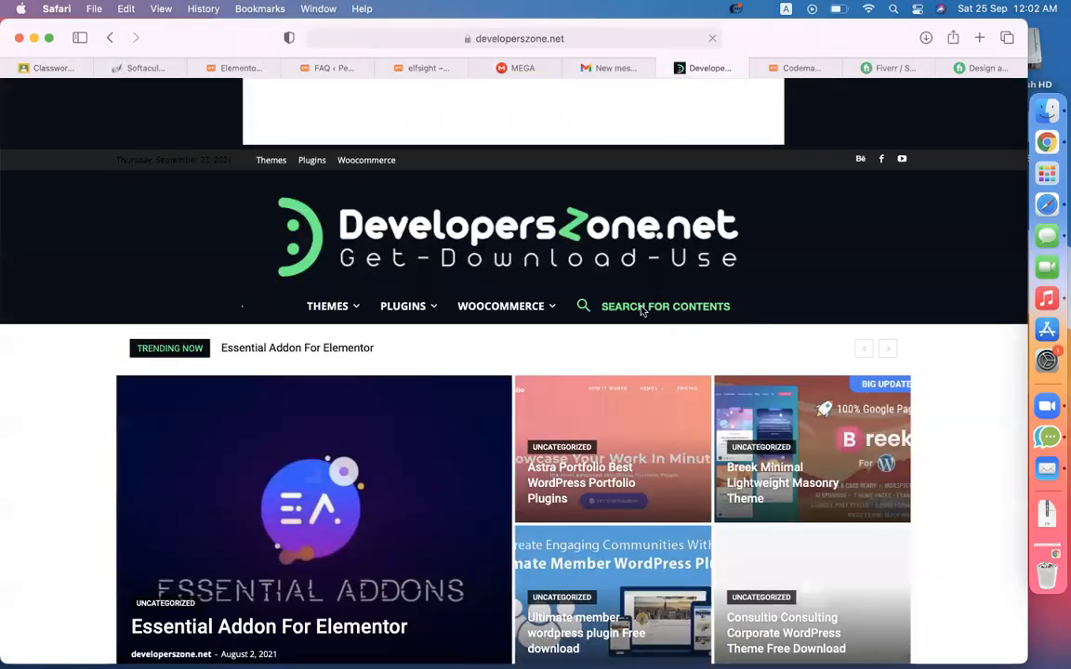
- Search the site's contents for 'elfsight' and scroll through the Elfsight plugin results
{"action": "left_click", "coordinate": [642, 312]}
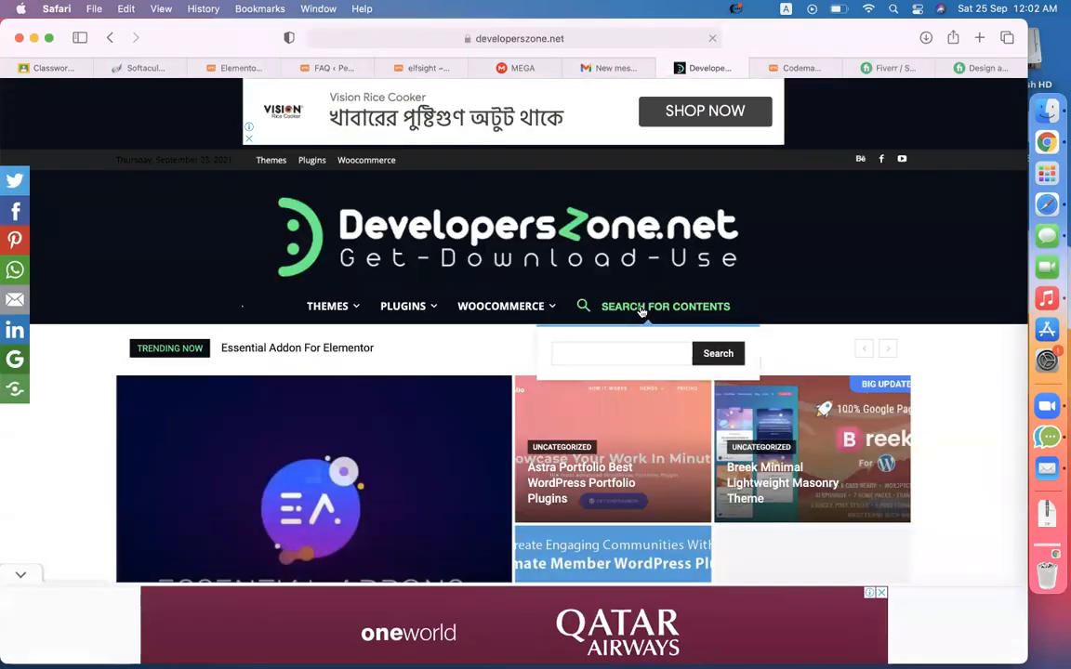
{"action": "type", "text": "elfsight"}
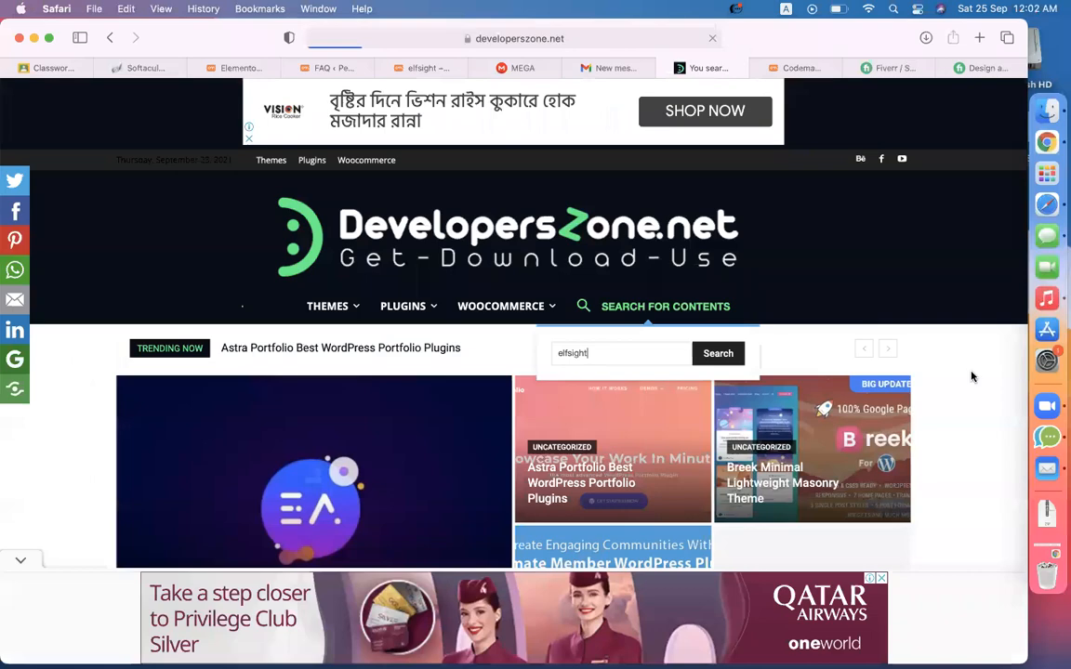
{"action": "scroll", "coordinate": [971, 376], "scroll_direction": "down", "scroll_amount": 5}
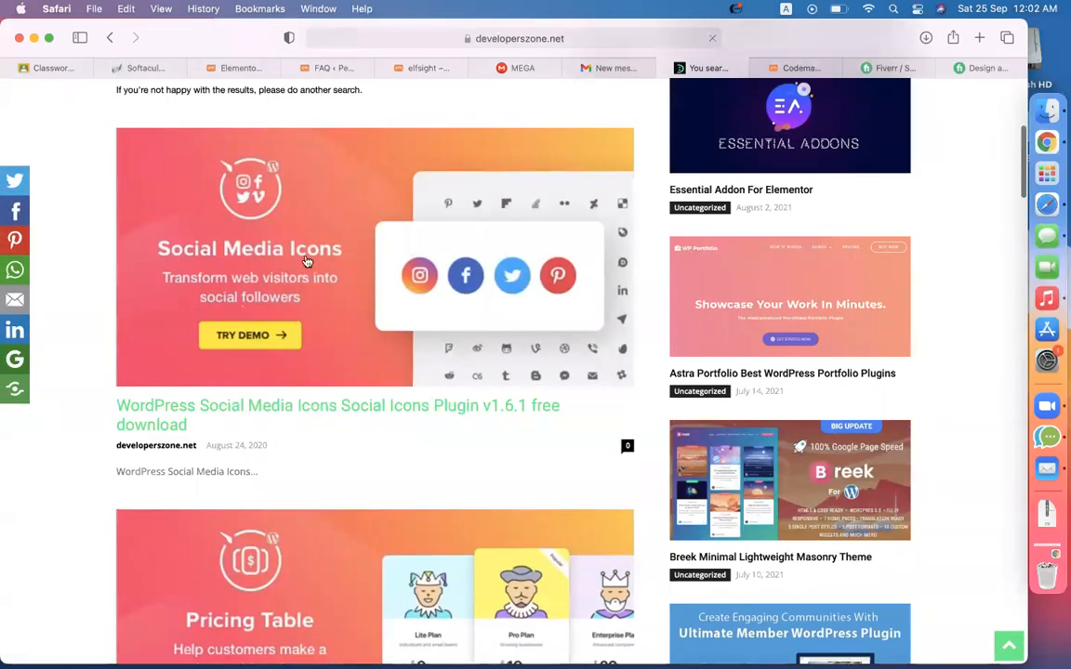
{"action": "scroll", "coordinate": [306, 420], "scroll_direction": "down", "scroll_amount": 5}
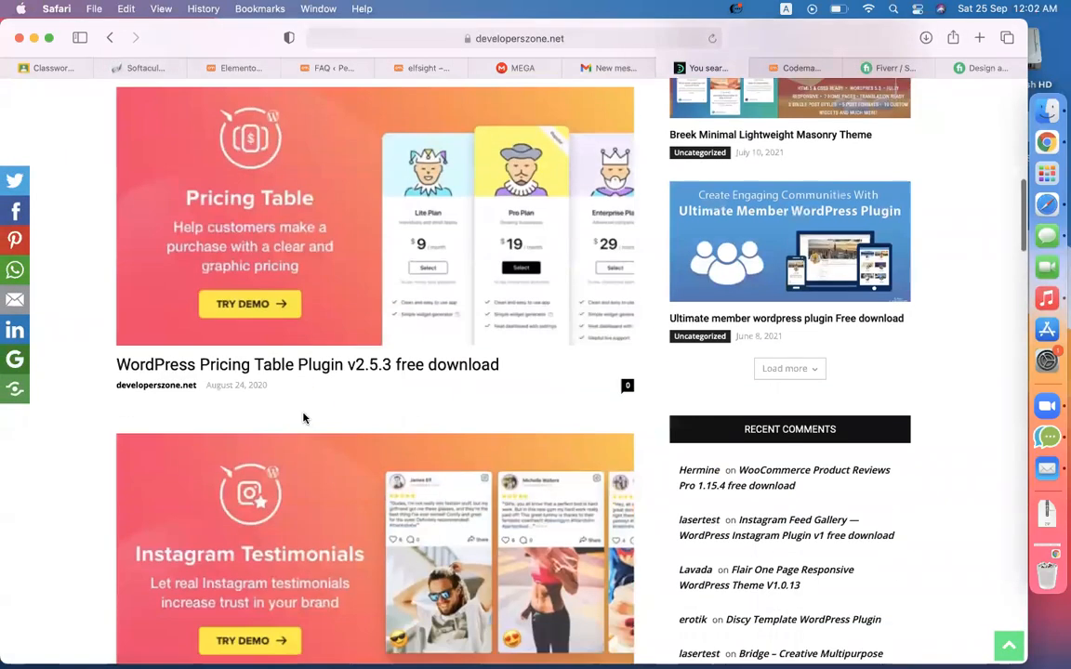
{"action": "scroll", "coordinate": [275, 369], "scroll_direction": "down", "scroll_amount": 4}
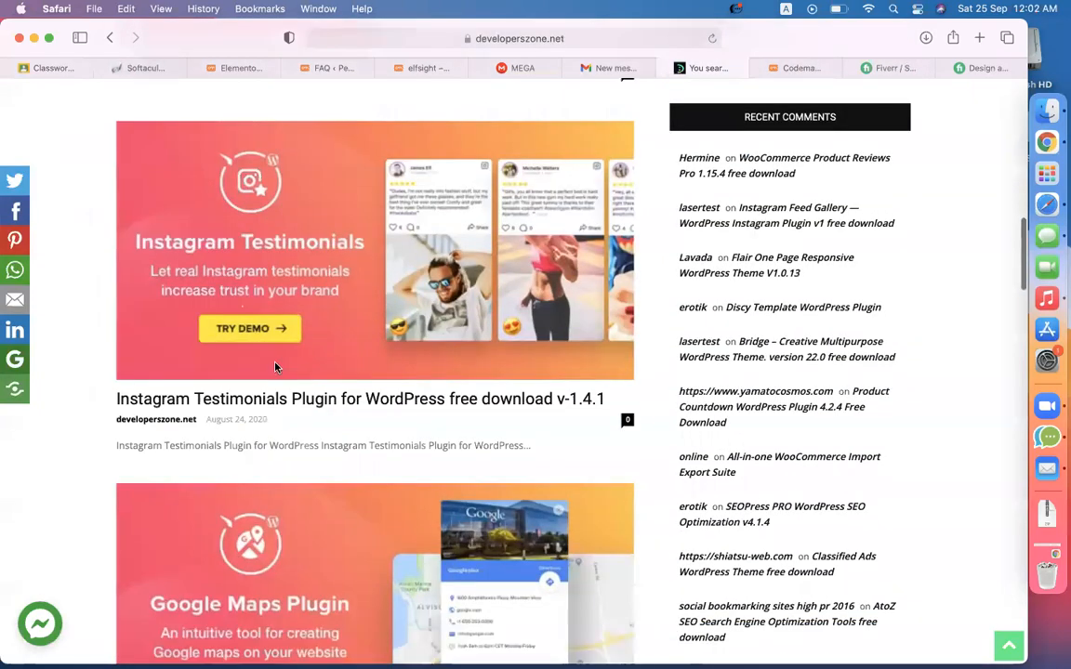
{"action": "scroll", "coordinate": [277, 365], "scroll_direction": "down", "scroll_amount": 1}
{"action": "scroll", "coordinate": [349, 208], "scroll_direction": "down", "scroll_amount": 1}
{"action": "scroll", "coordinate": [349, 208], "scroll_direction": "down", "scroll_amount": 11}
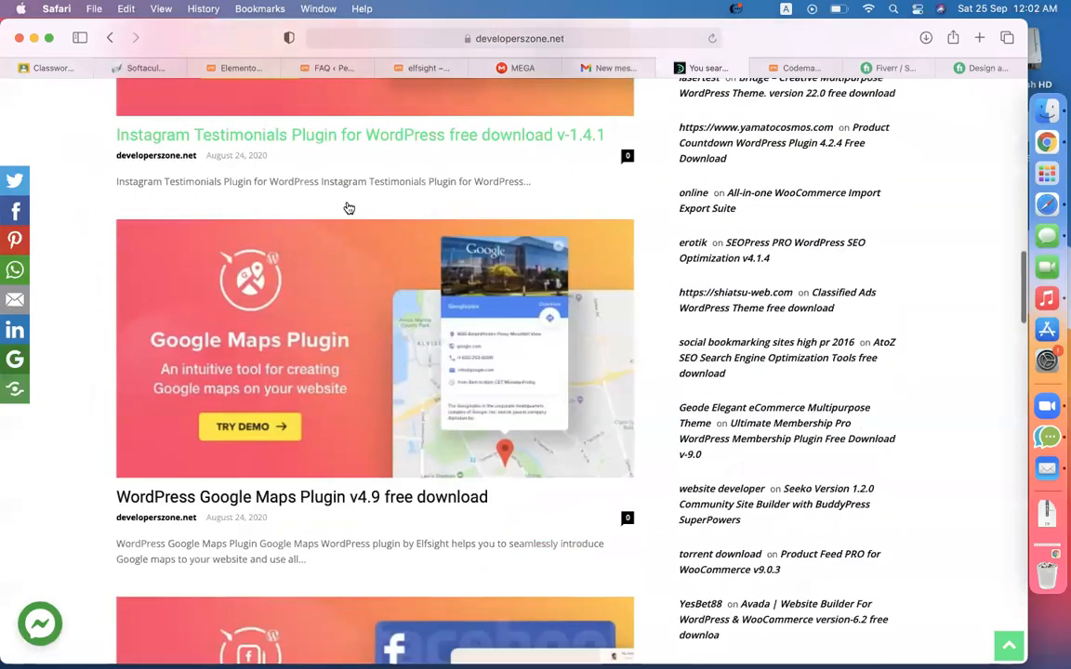
{"action": "scroll", "coordinate": [348, 208], "scroll_direction": "down", "scroll_amount": 4}
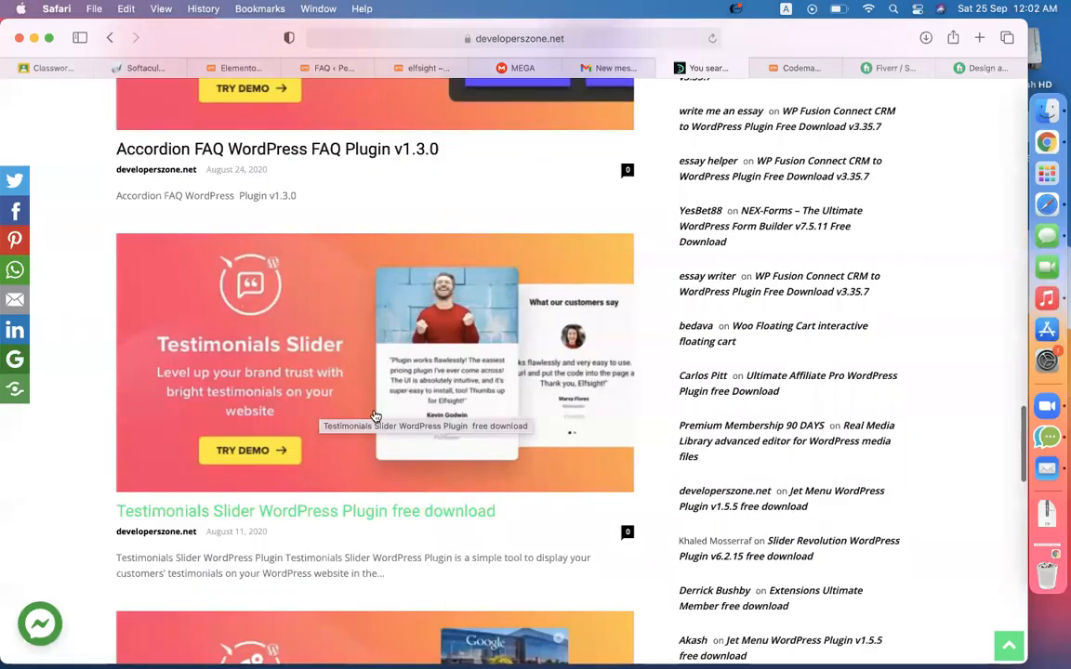
{"action": "scroll", "coordinate": [375, 415], "scroll_direction": "down", "scroll_amount": 3}
{"action": "scroll", "coordinate": [375, 415], "scroll_direction": "down", "scroll_amount": 5}
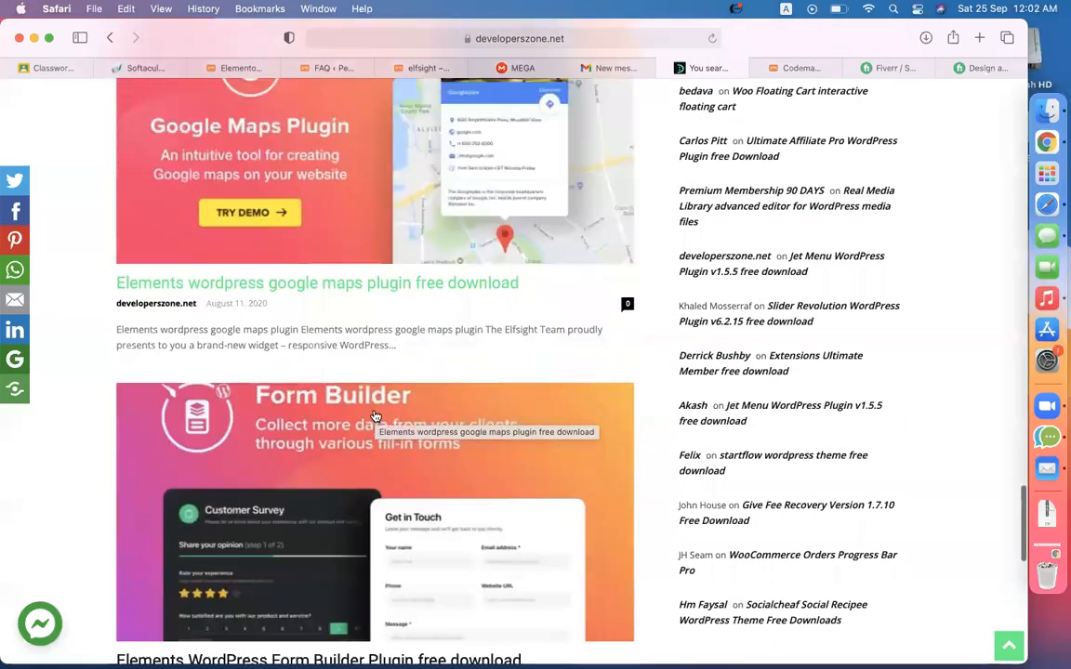
{"action": "scroll", "coordinate": [375, 416], "scroll_direction": "down", "scroll_amount": 4}
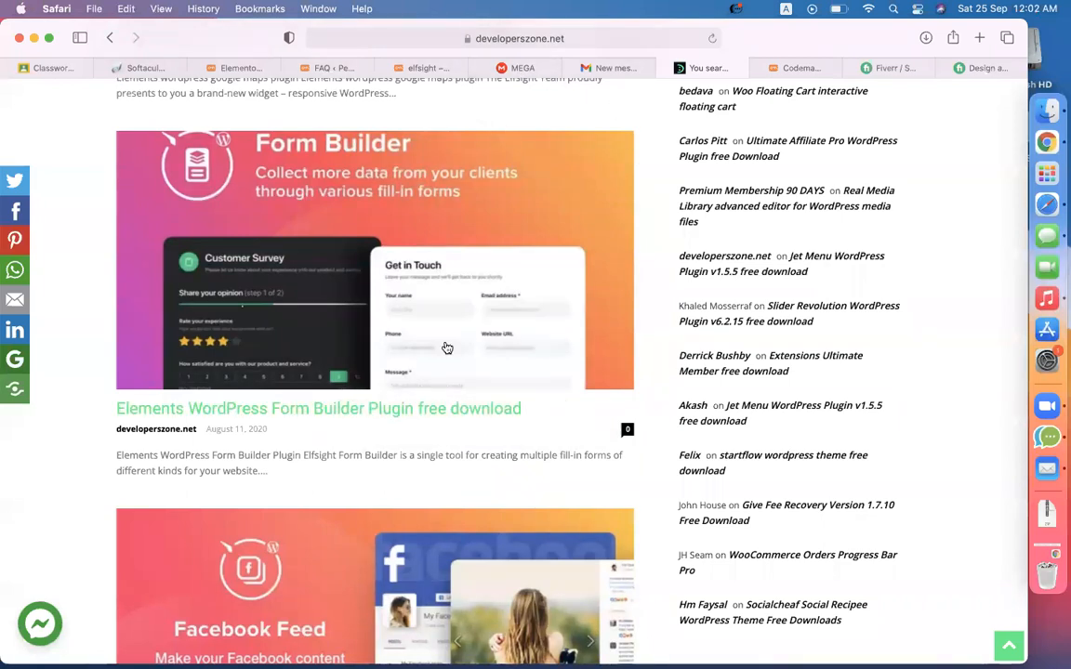
{"action": "scroll", "coordinate": [501, 133], "scroll_direction": "up", "scroll_amount": 10}
- In MEGA's elfsight search results, open the _Elfsight_Master_Bank_Plugins folder
{"action": "left_click", "coordinate": [513, 68]}
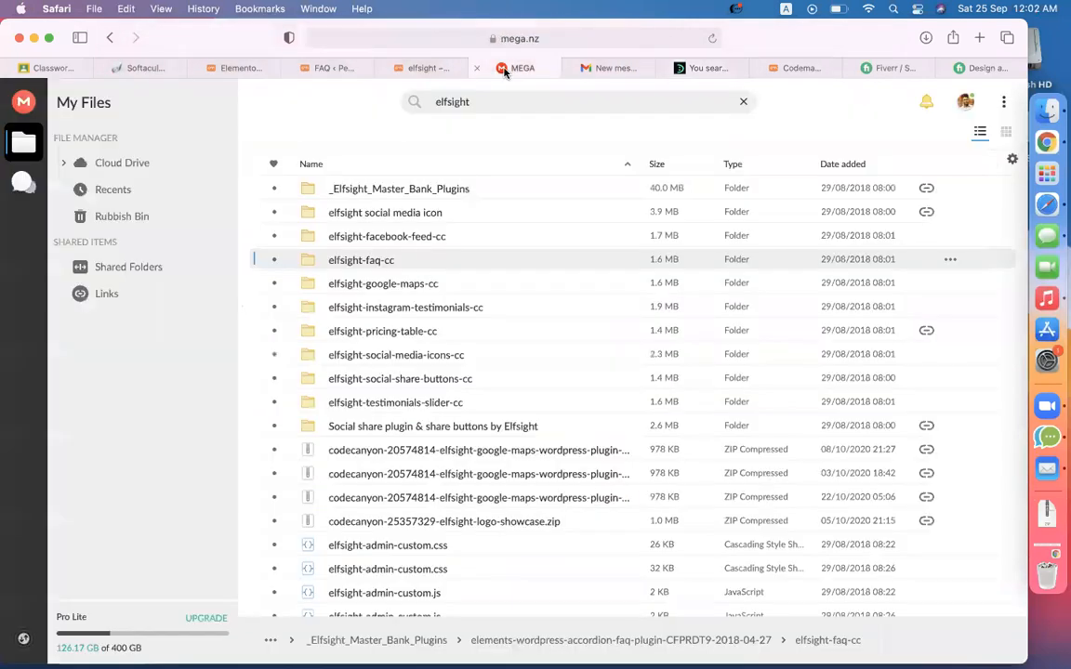
{"action": "left_click", "coordinate": [414, 401]}
{"action": "left_click", "coordinate": [392, 335]}
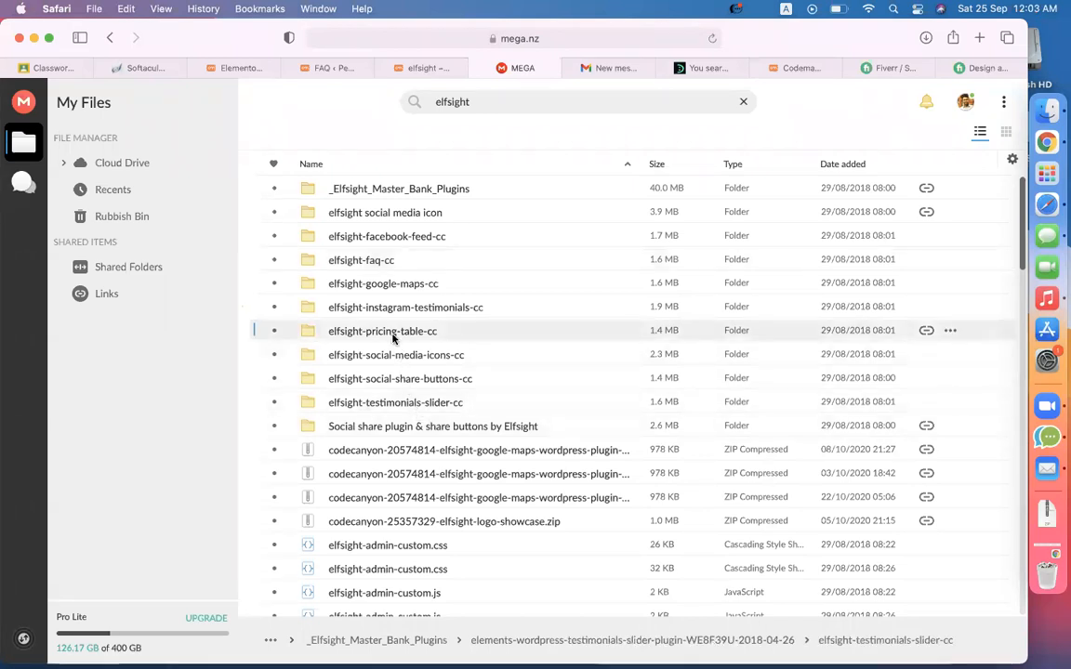
{"action": "left_click", "coordinate": [388, 285]}
{"action": "left_click", "coordinate": [403, 214]}
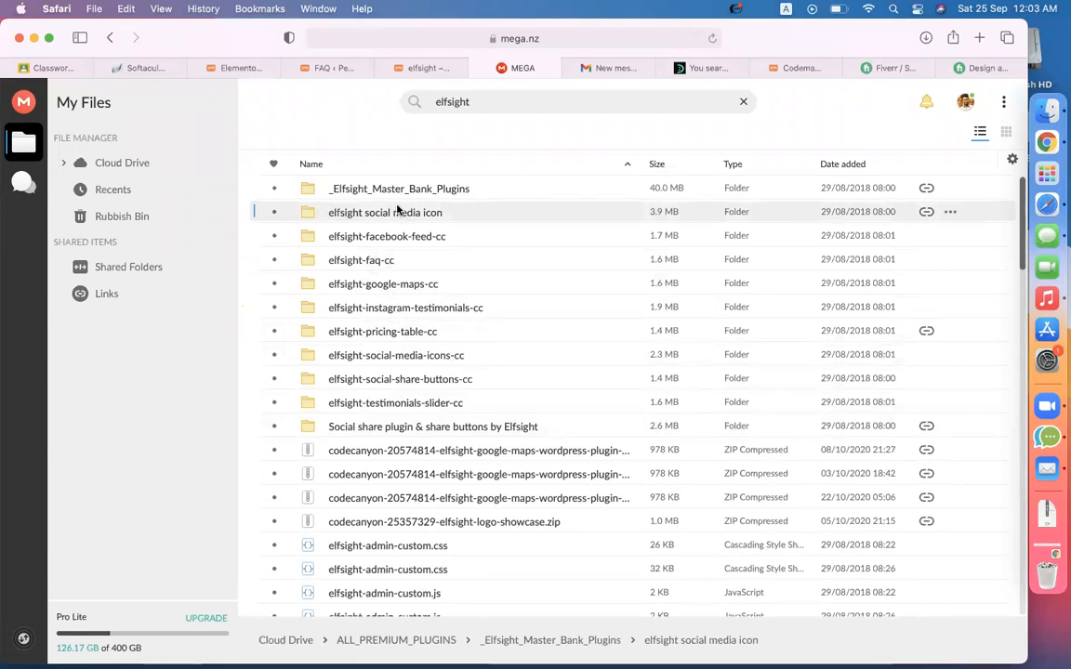
{"action": "left_click", "coordinate": [389, 190]}
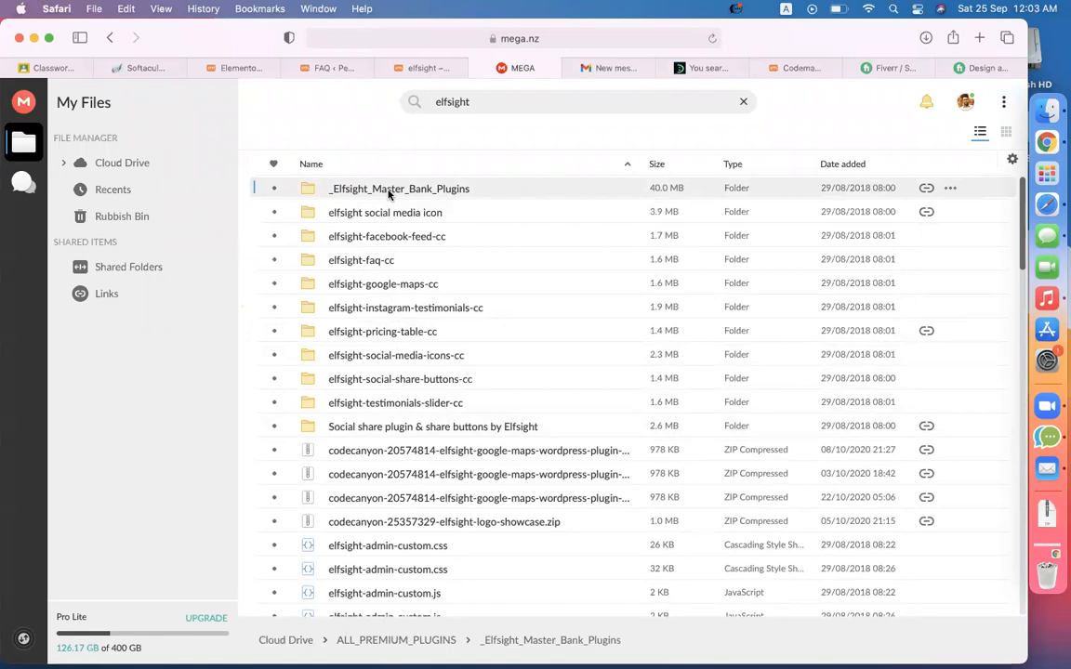
{"action": "double_click", "coordinate": [389, 191]}
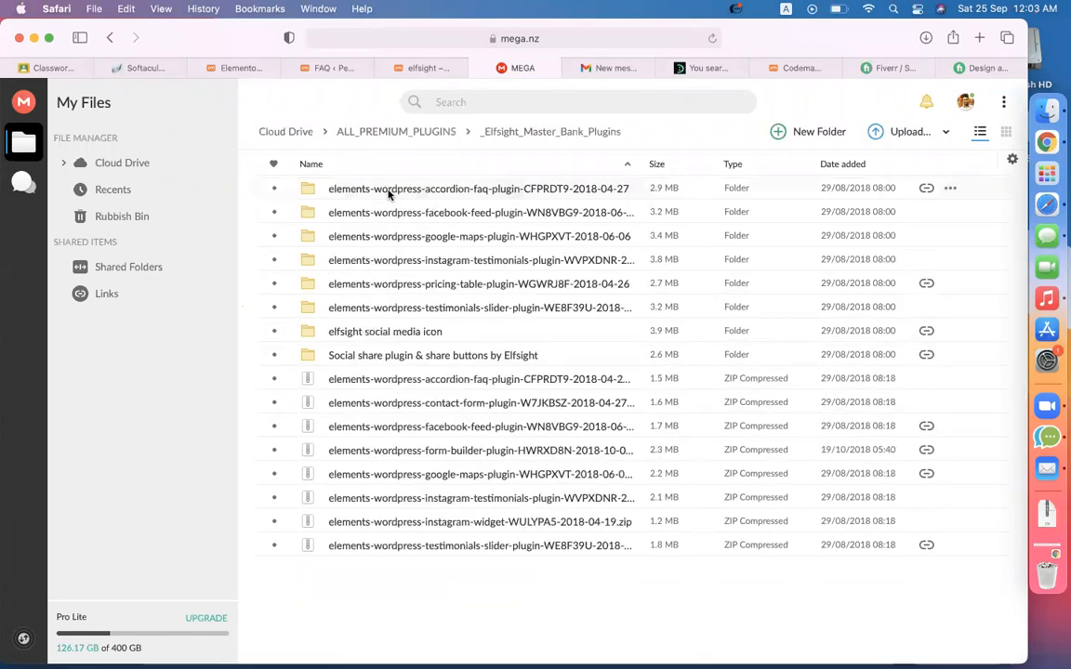